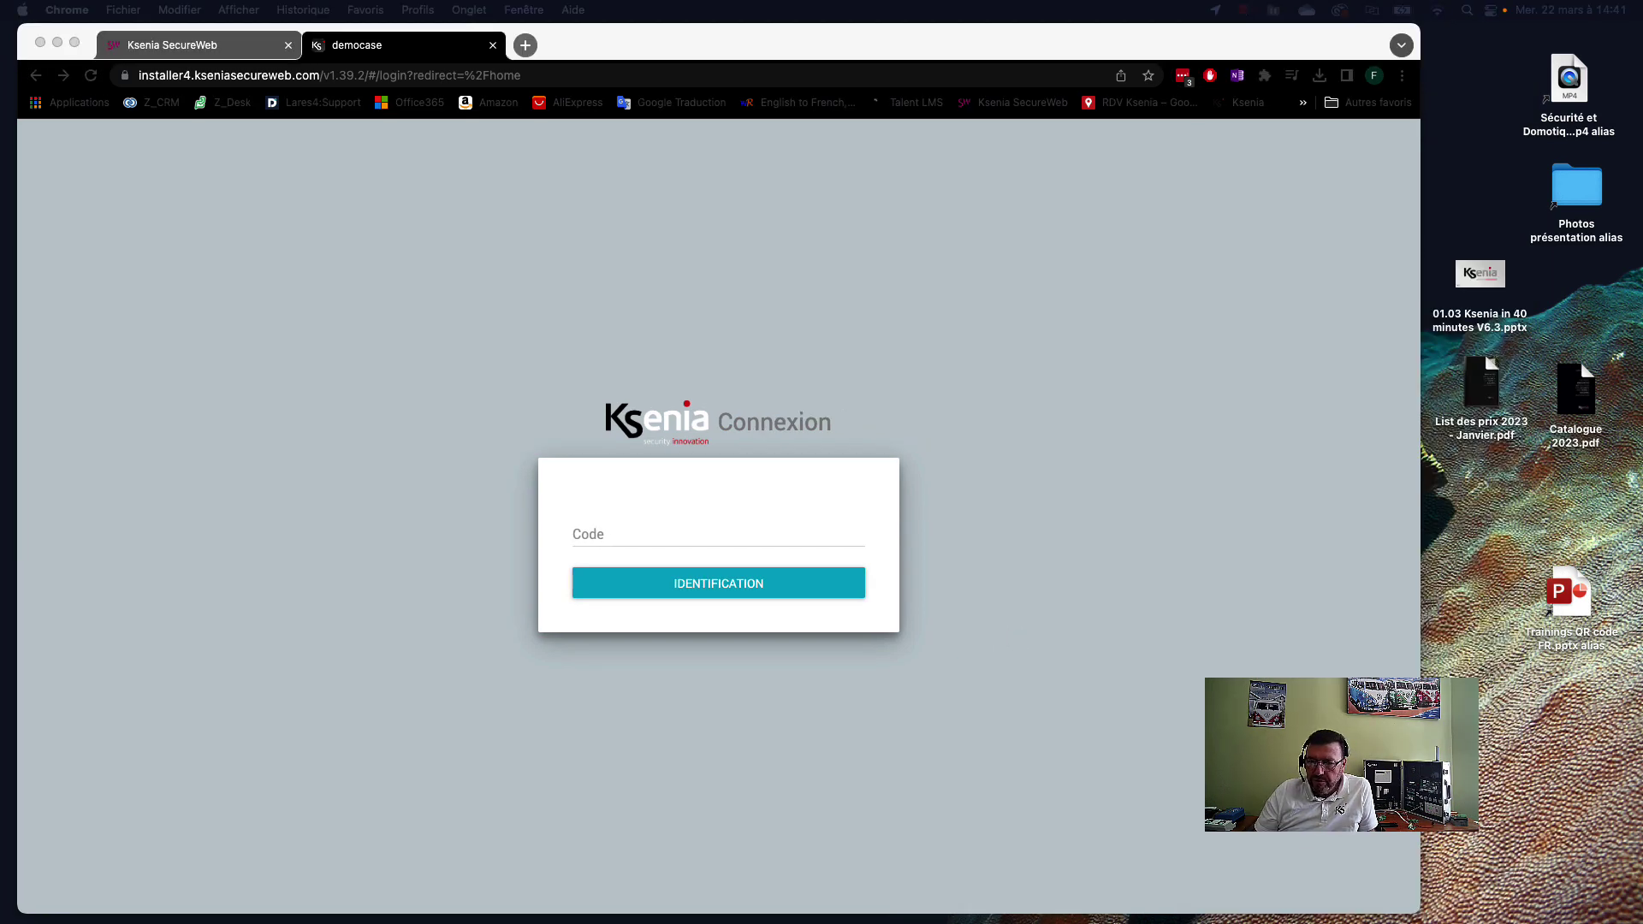
- Switch to Preview (Aperçu) to show the auxi 10 expansion board photo
key("super+Tab")
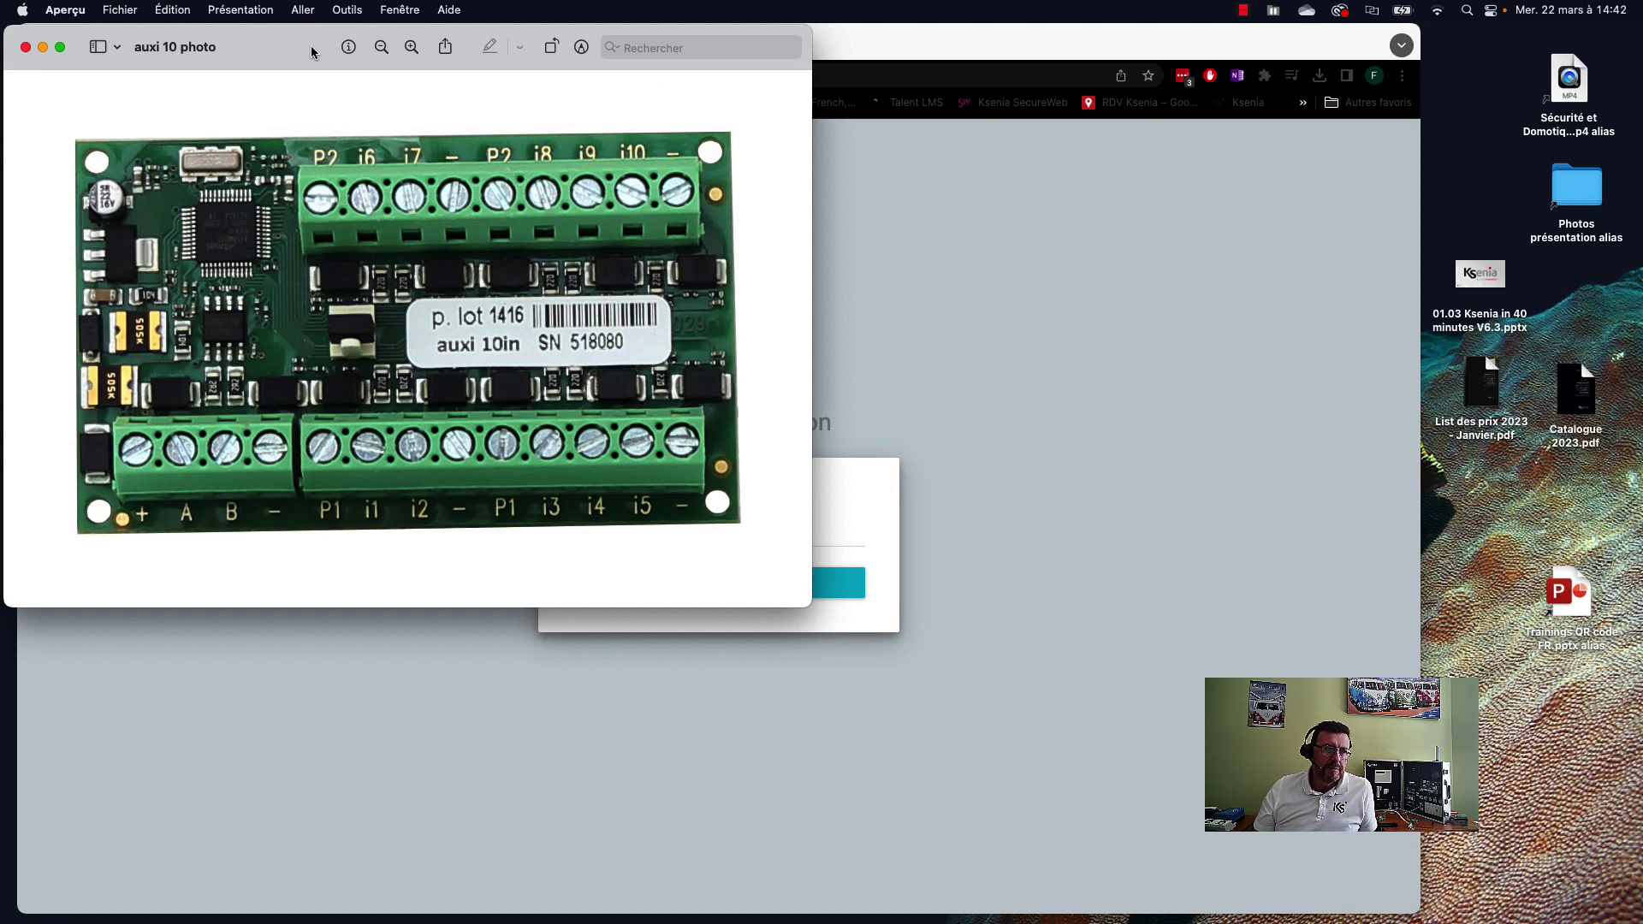
- Move aside and close the auxi 10 photo, then show and close the auxi-relais photo
left_click_drag(311, 45, 1050, 41)
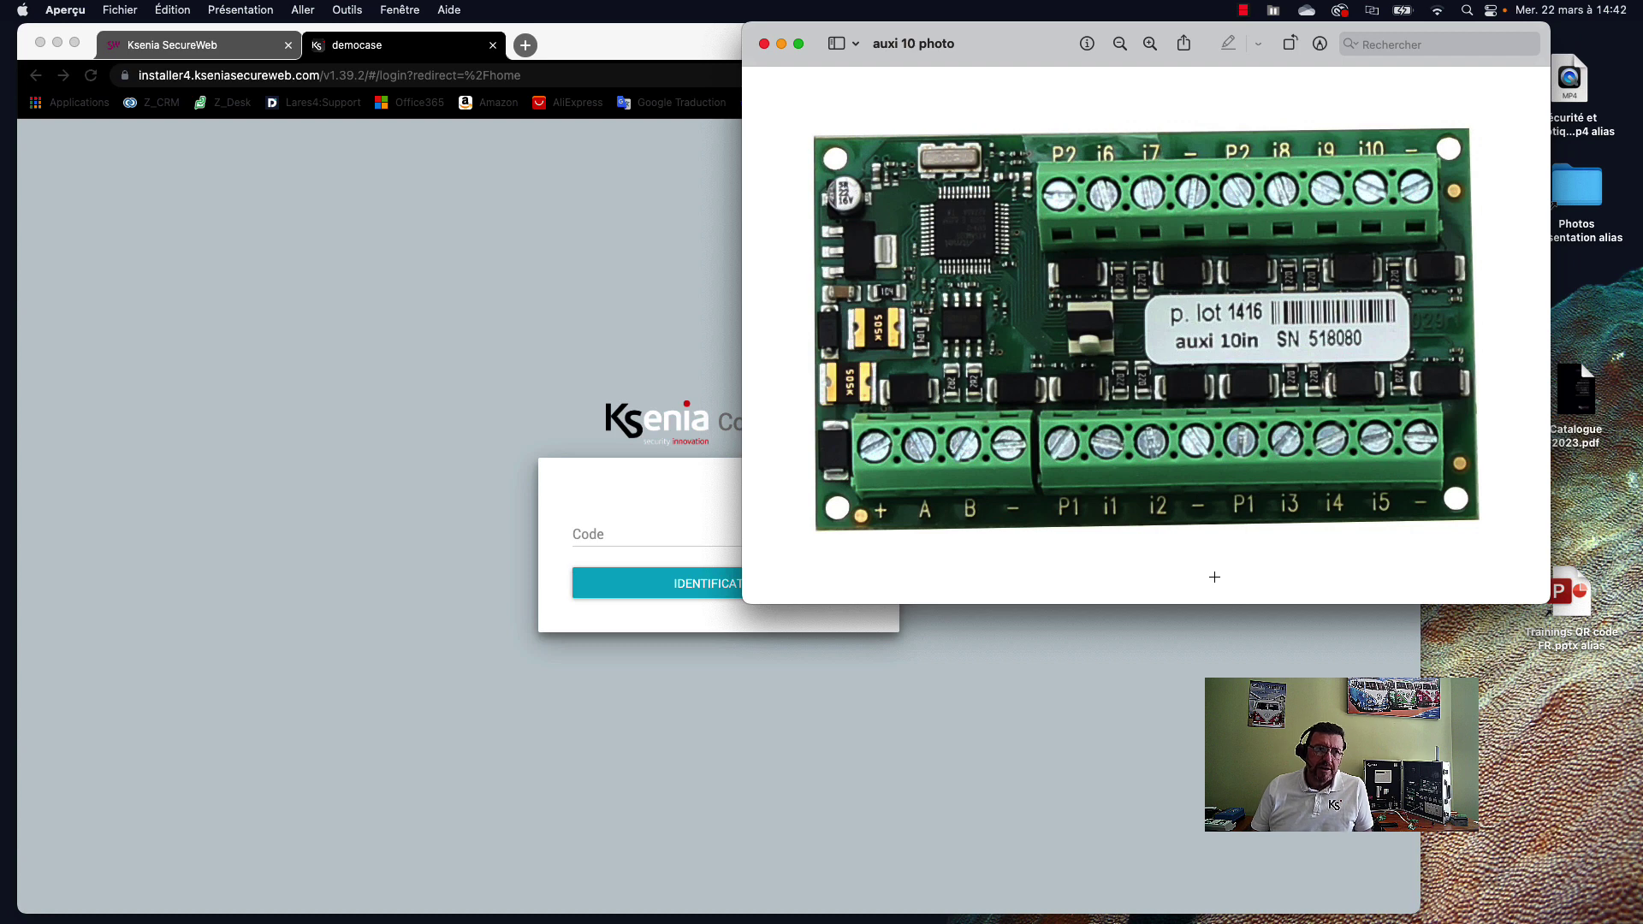
left_click(765, 45)
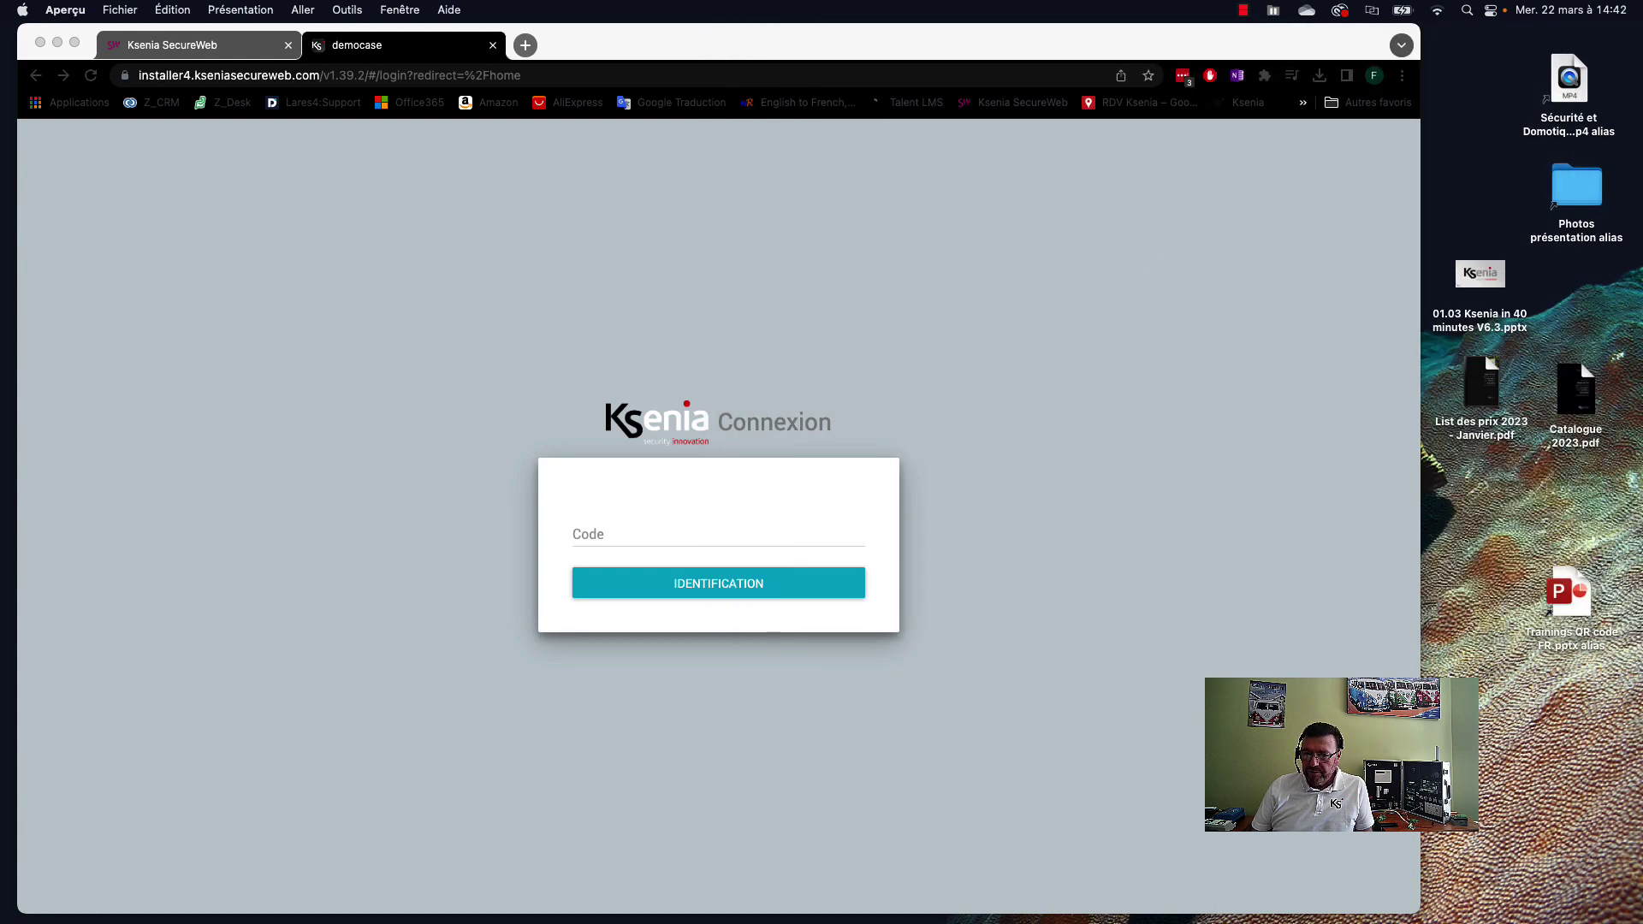
key("super+grave")
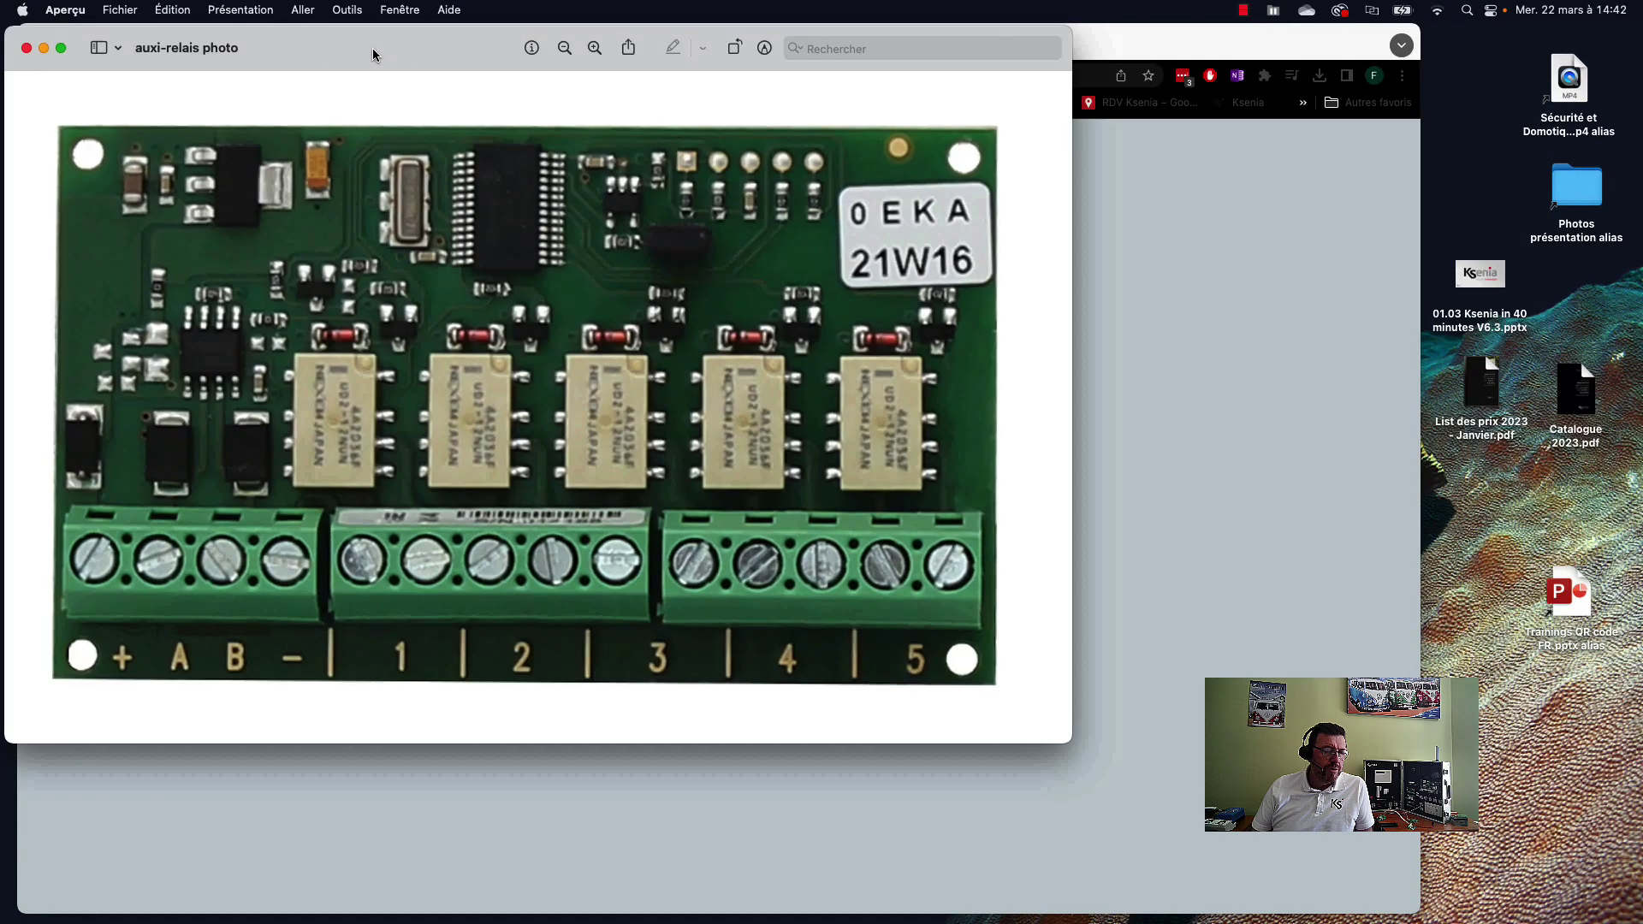
left_click_drag(372, 50, 786, 77)
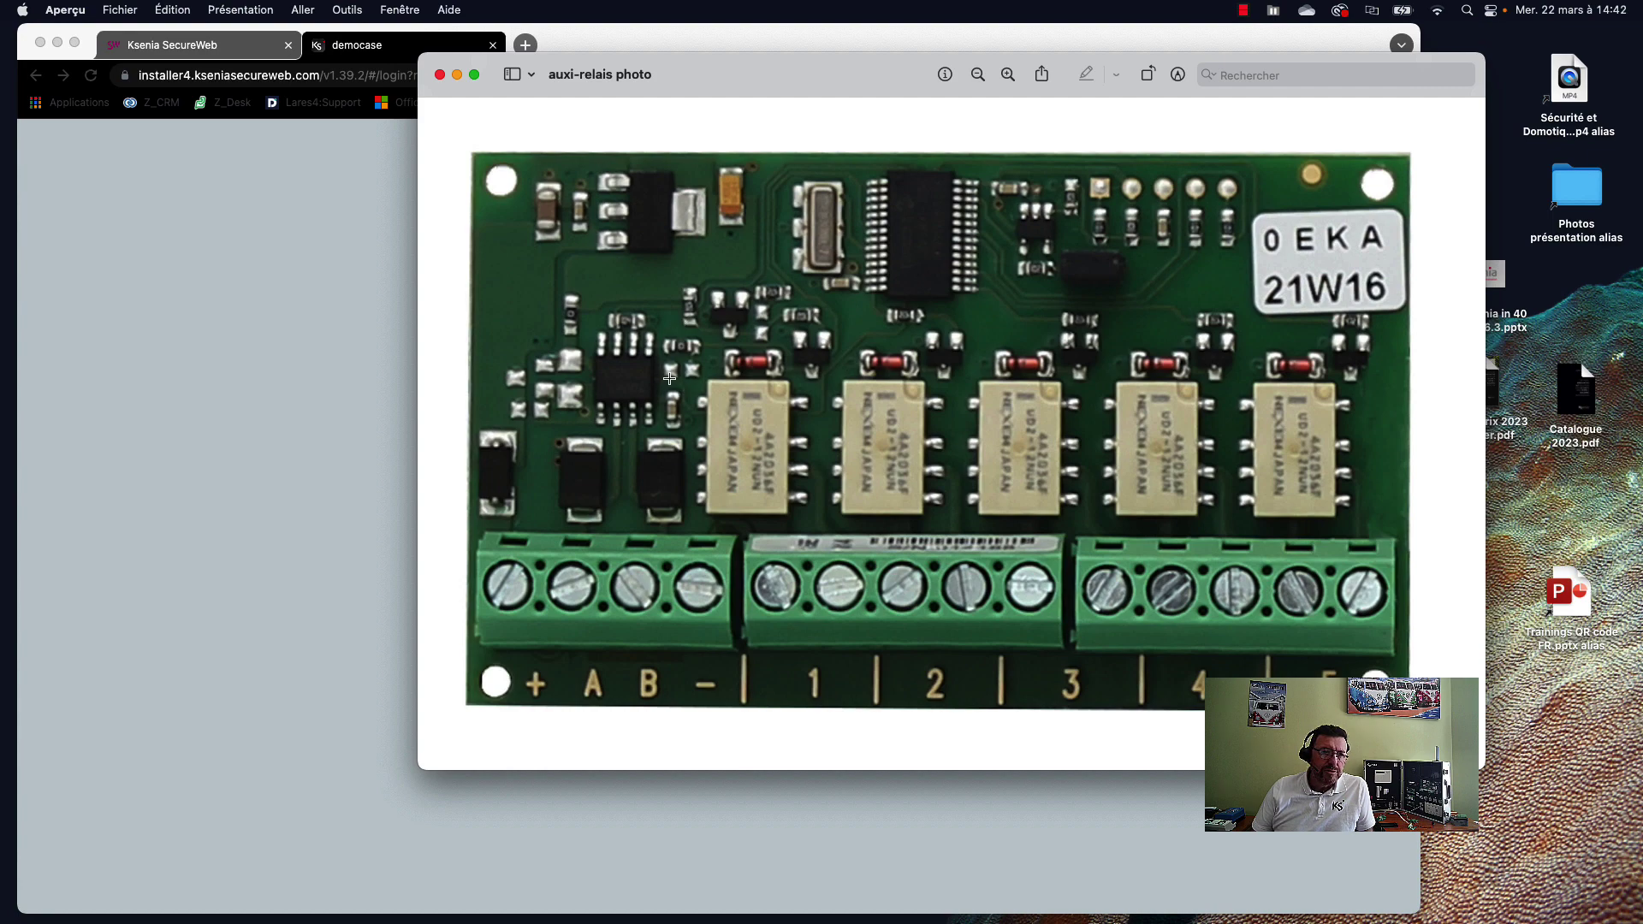
left_click(439, 76)
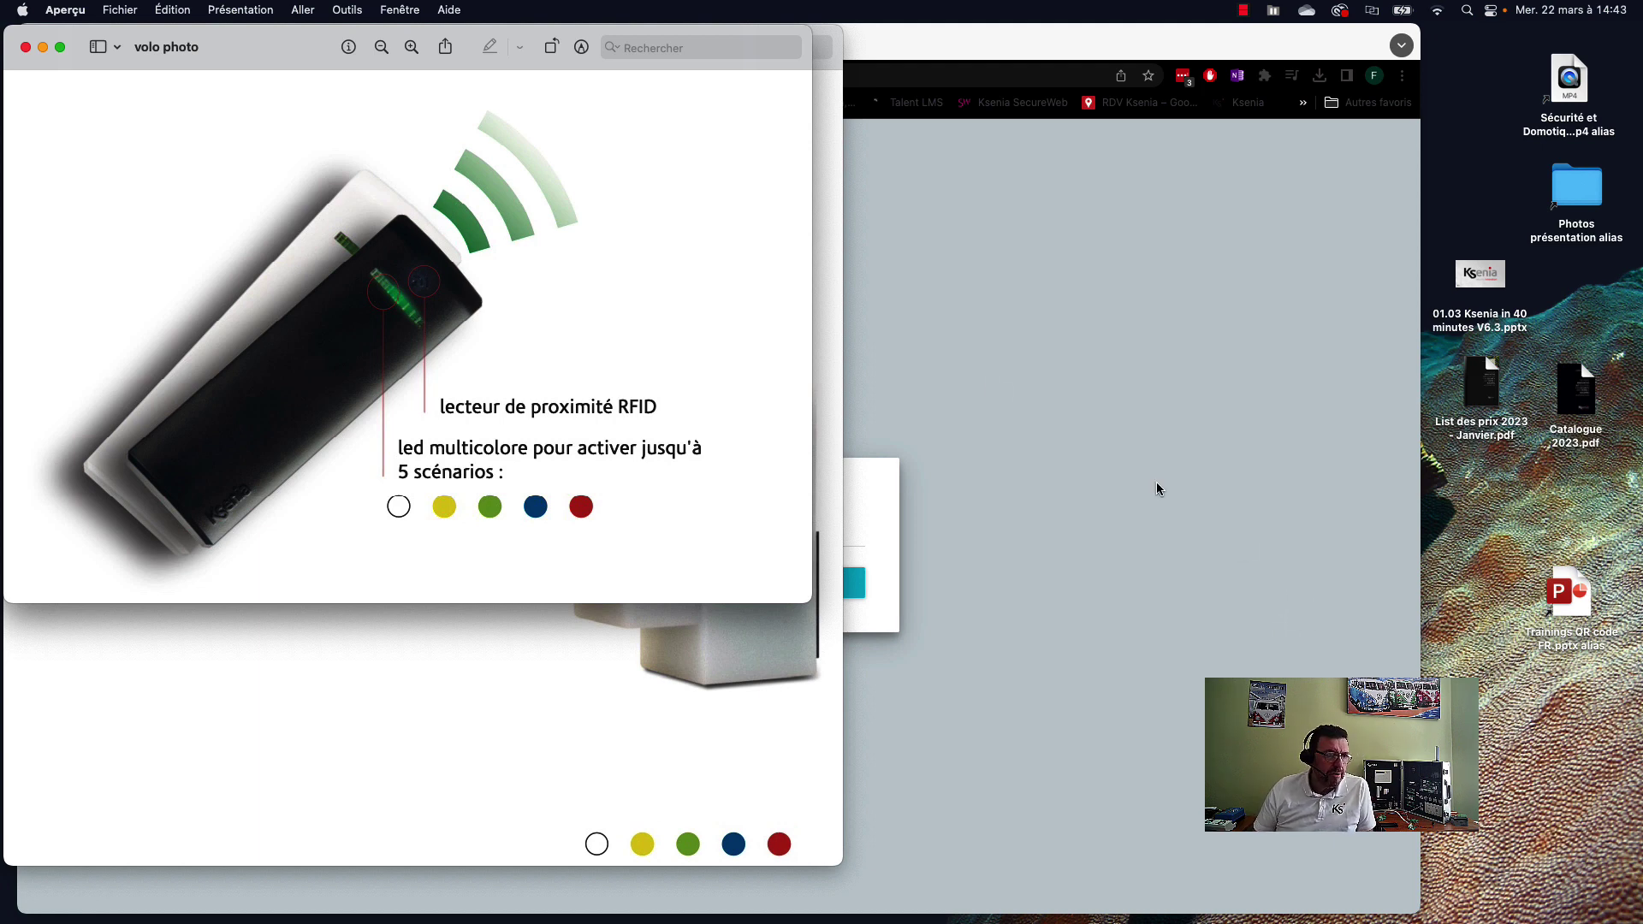
left_click_drag(278, 54, 768, 72)
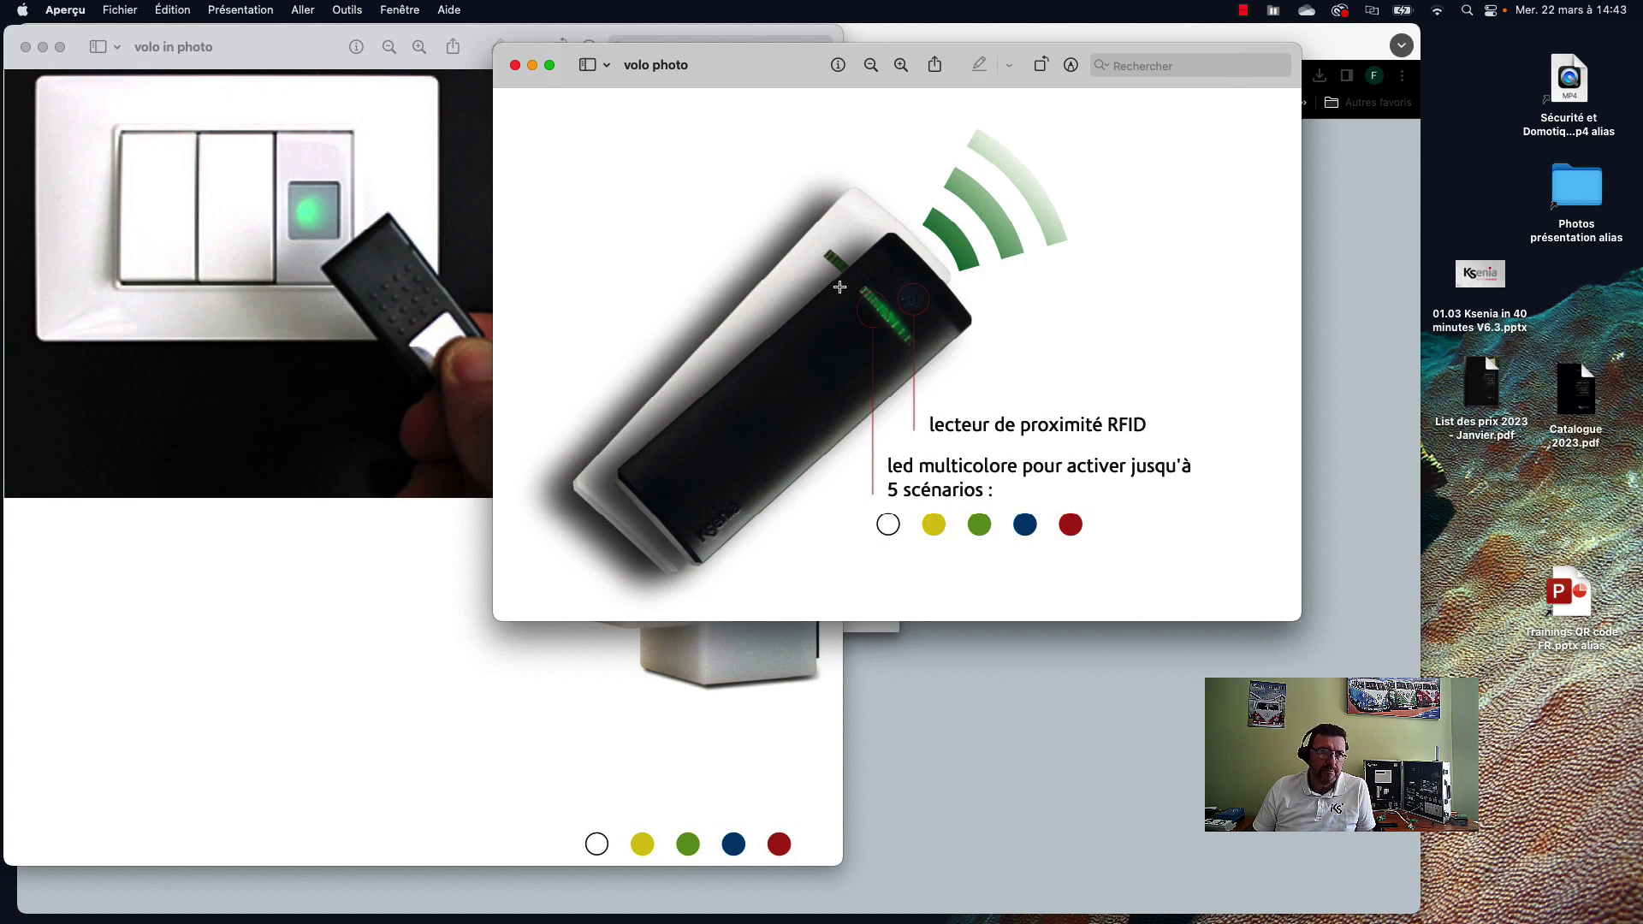
left_click(516, 65)
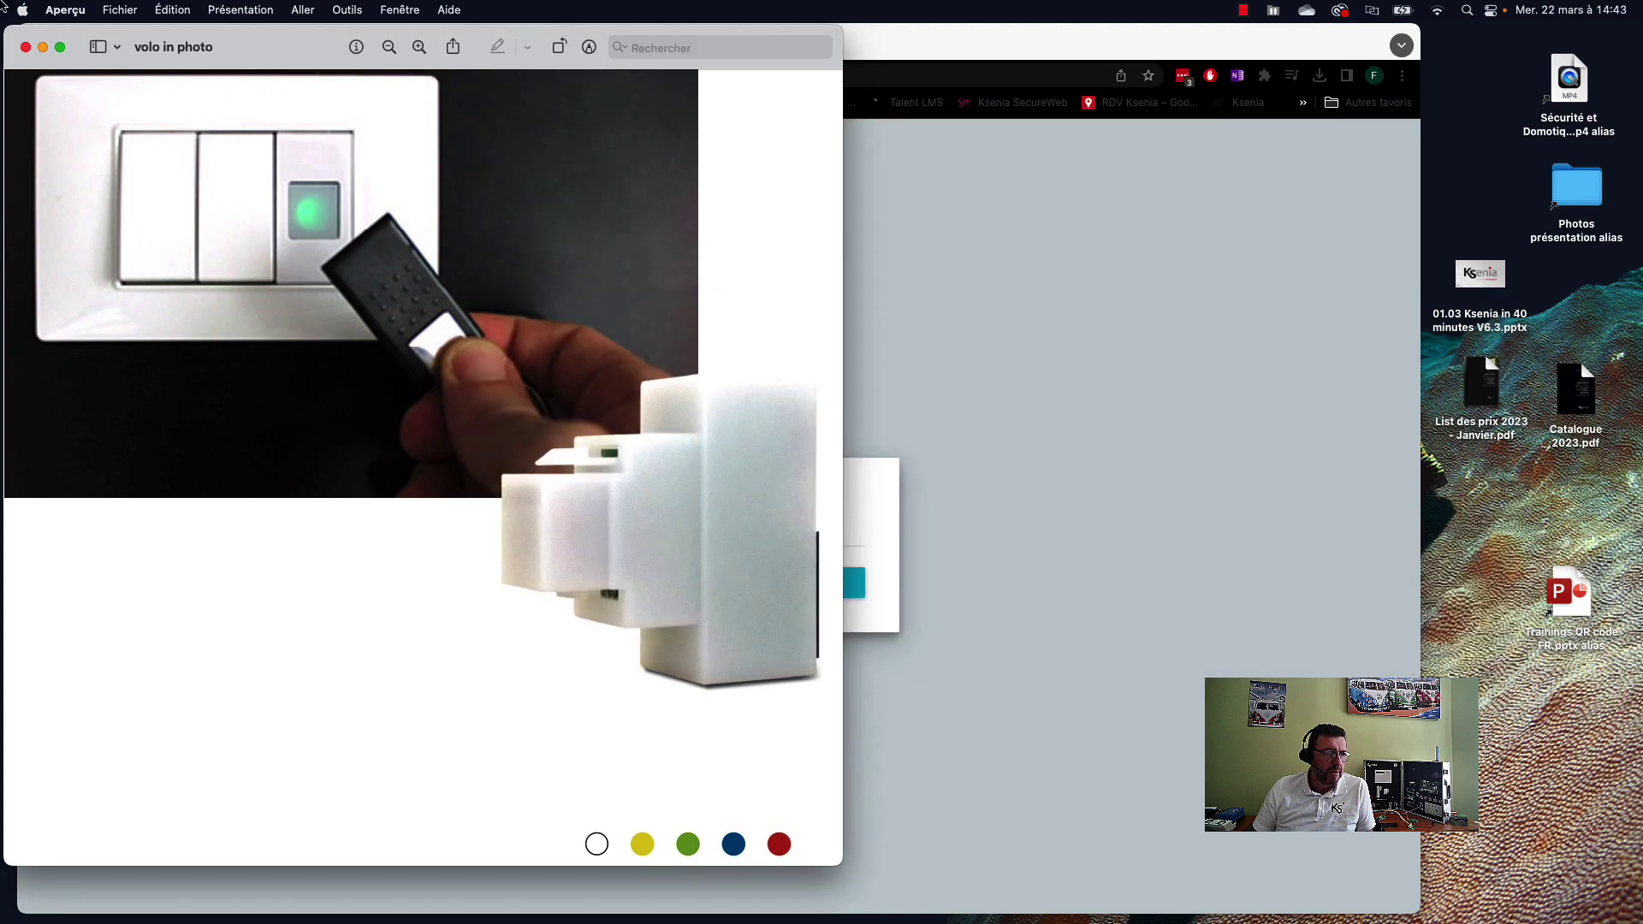
left_click(26, 48)
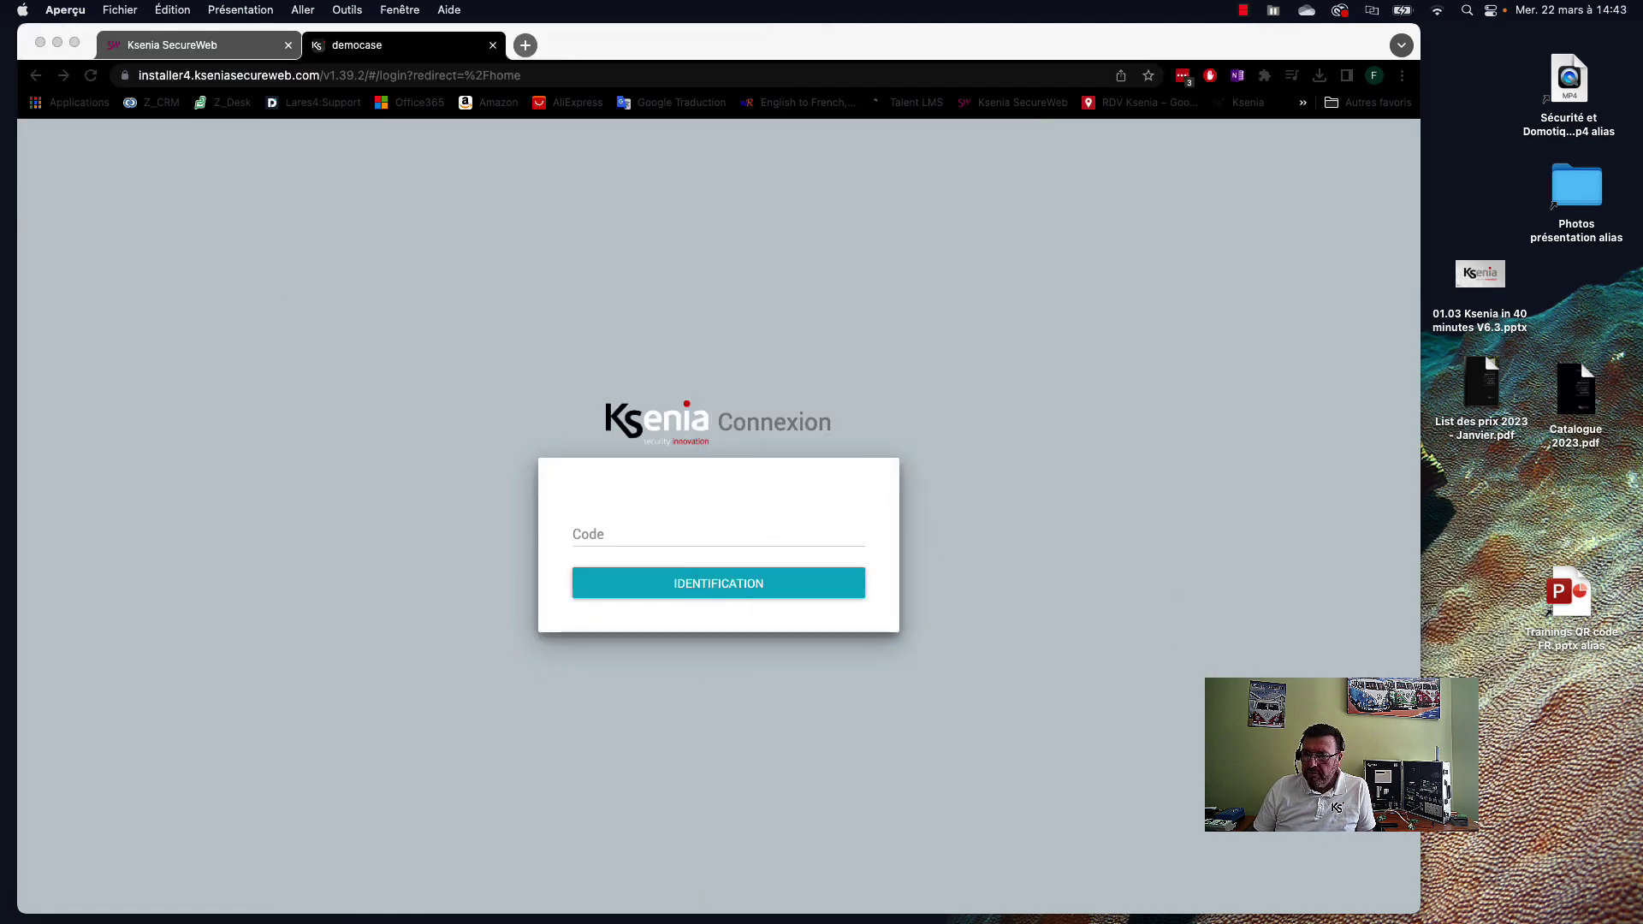
- Log in to Ksenia SecureWeb with the installer code
left_click(609, 535)
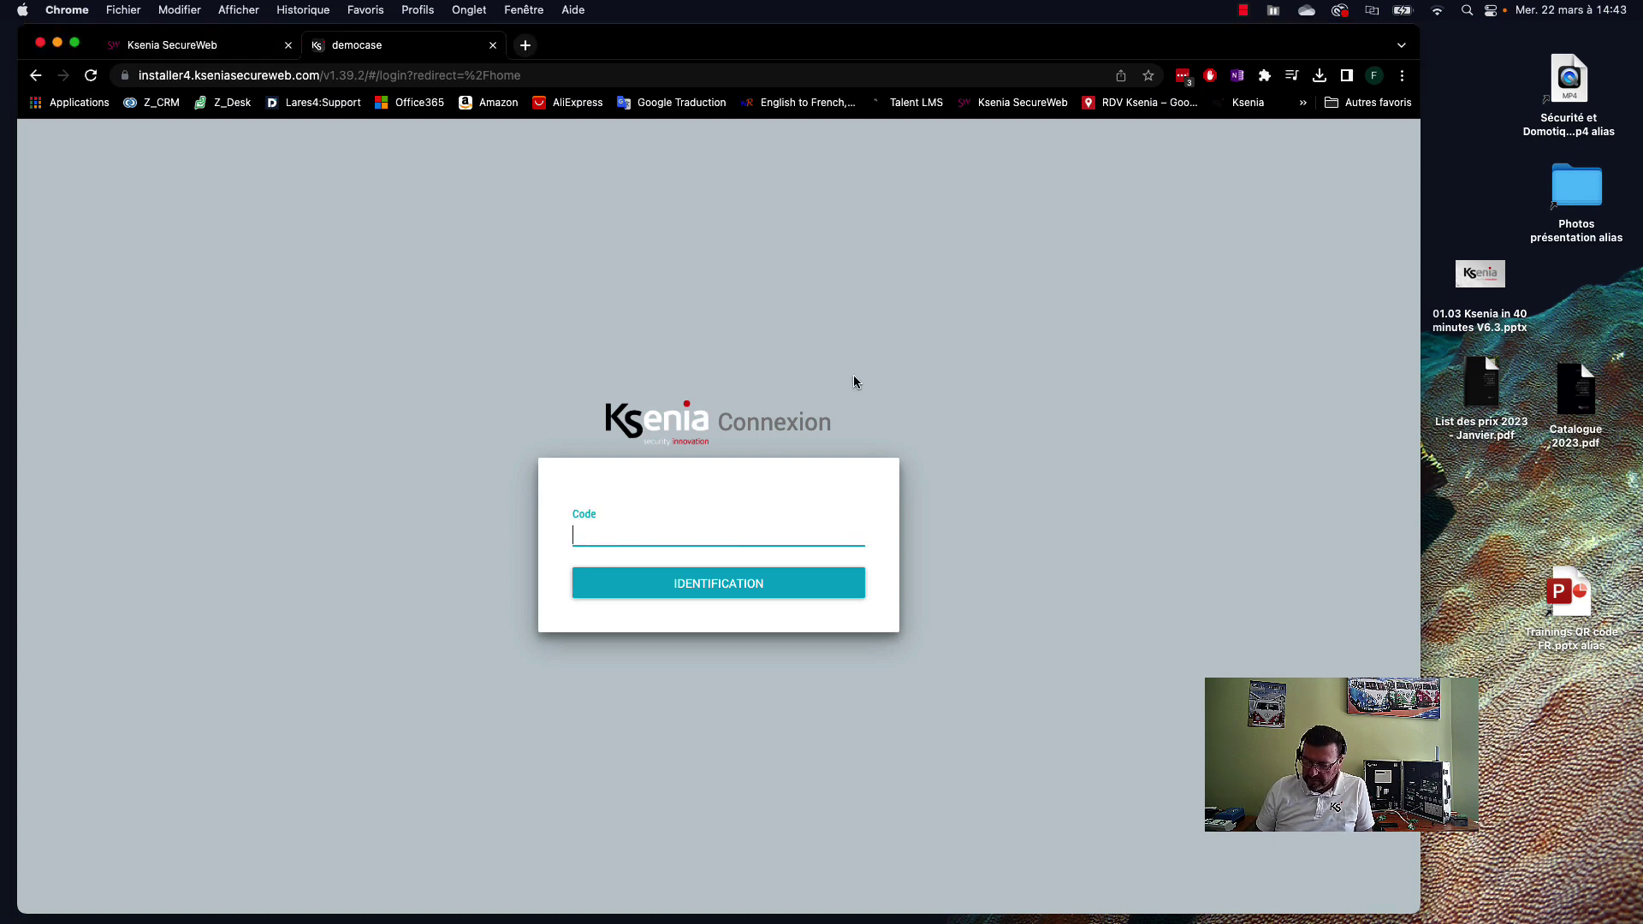
type("•••••")
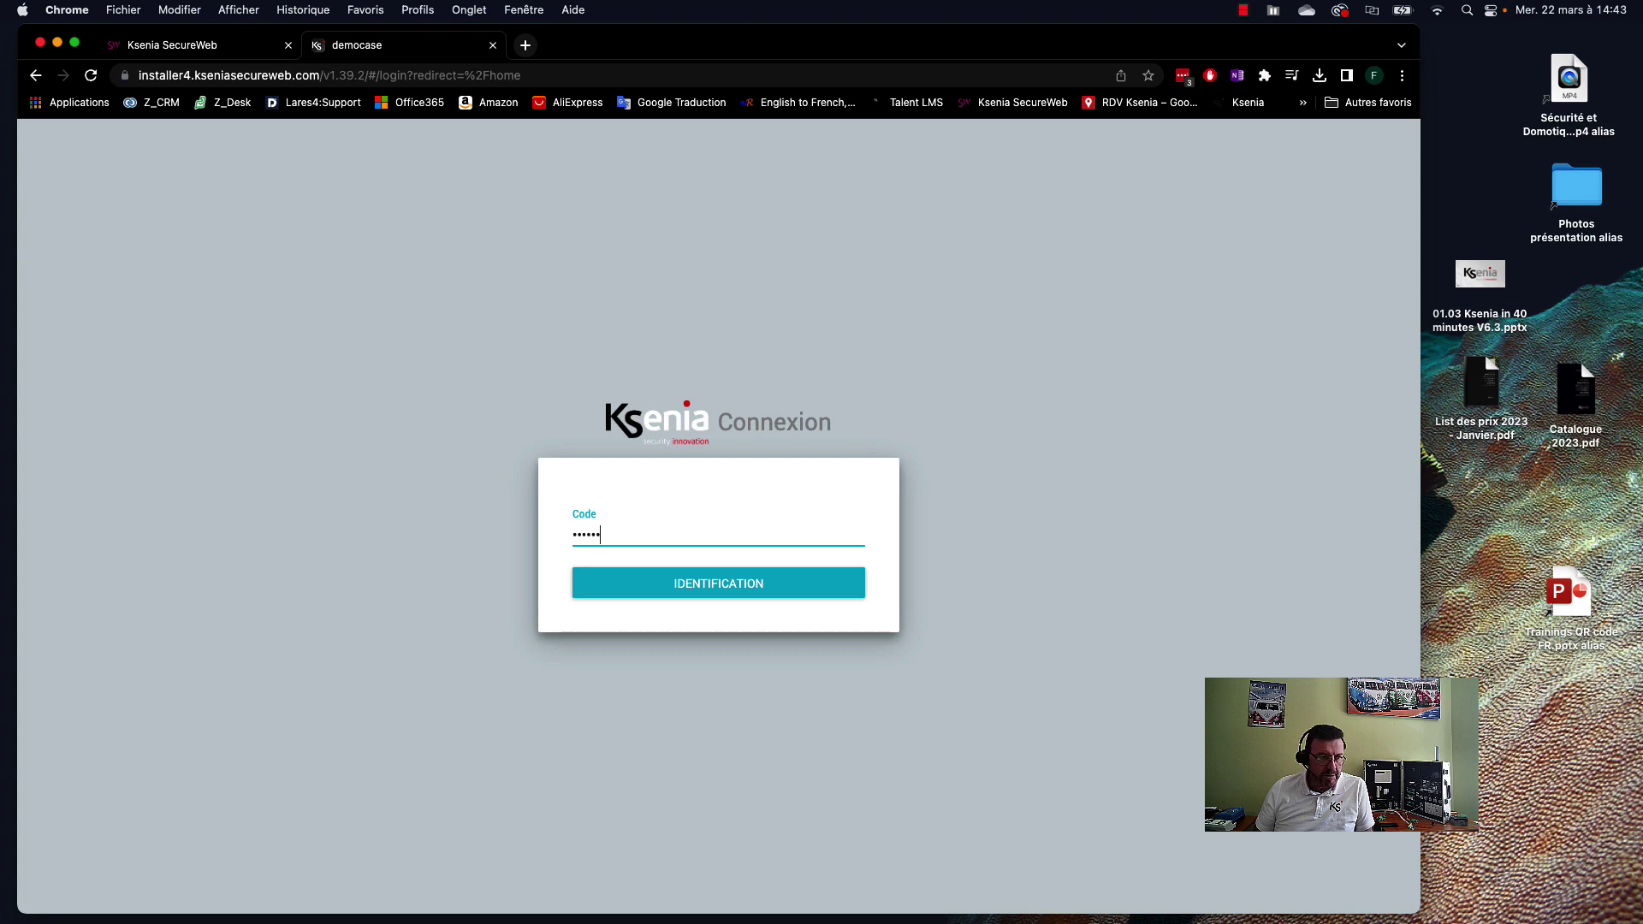
key("Return")
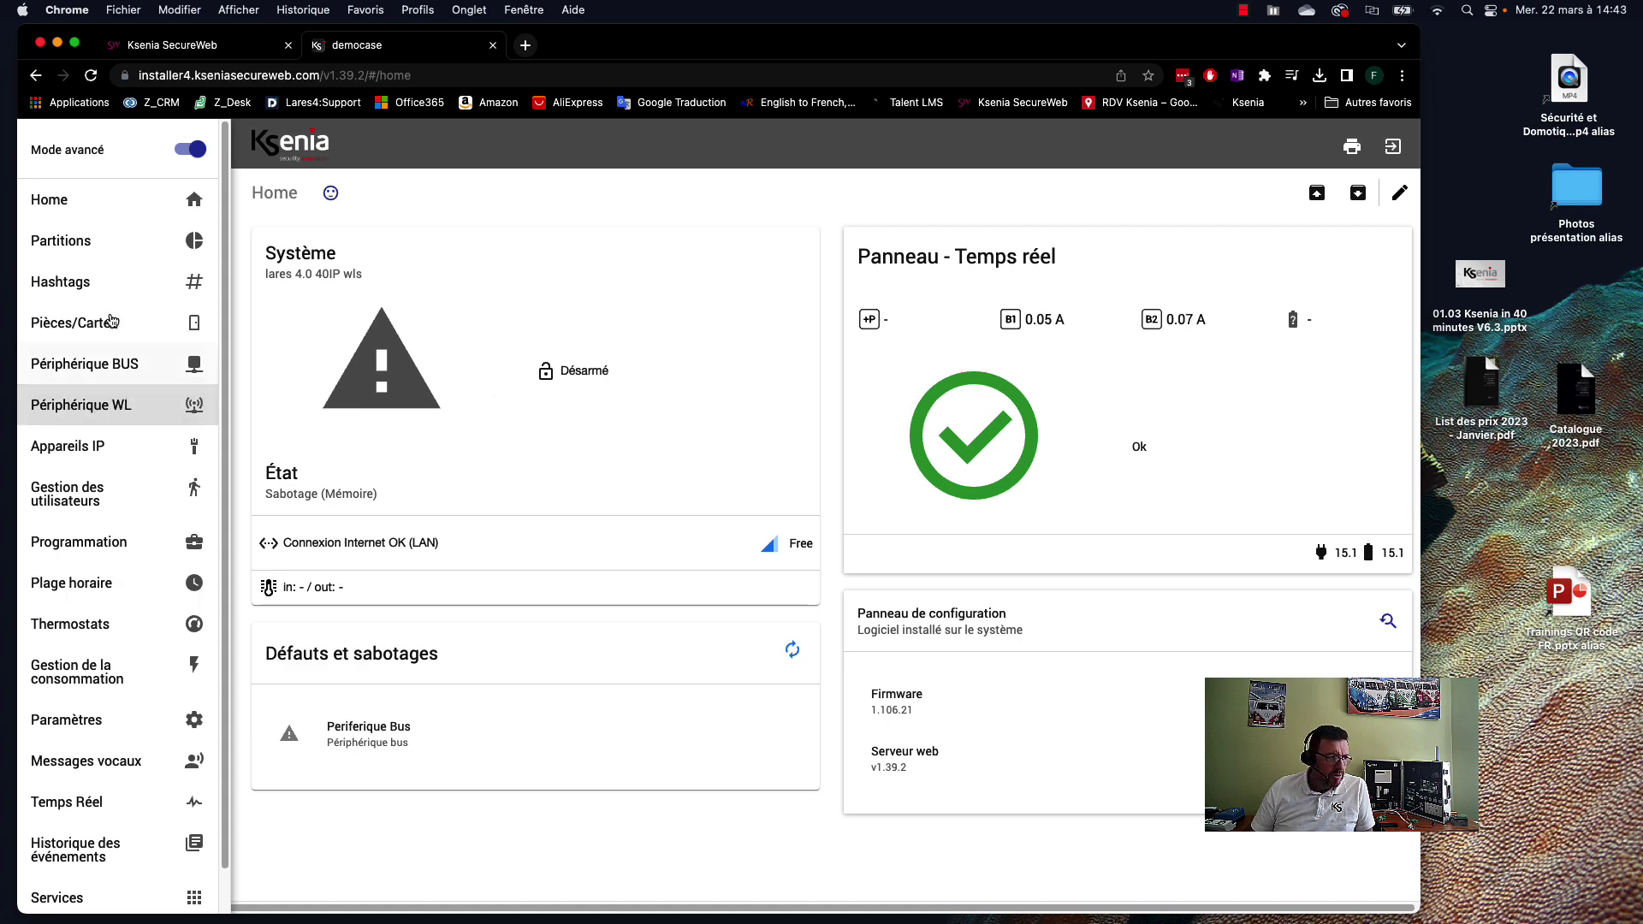
- Open Périphérique BUS > Modules d'extensions and turn on editing mode
left_click(109, 366)
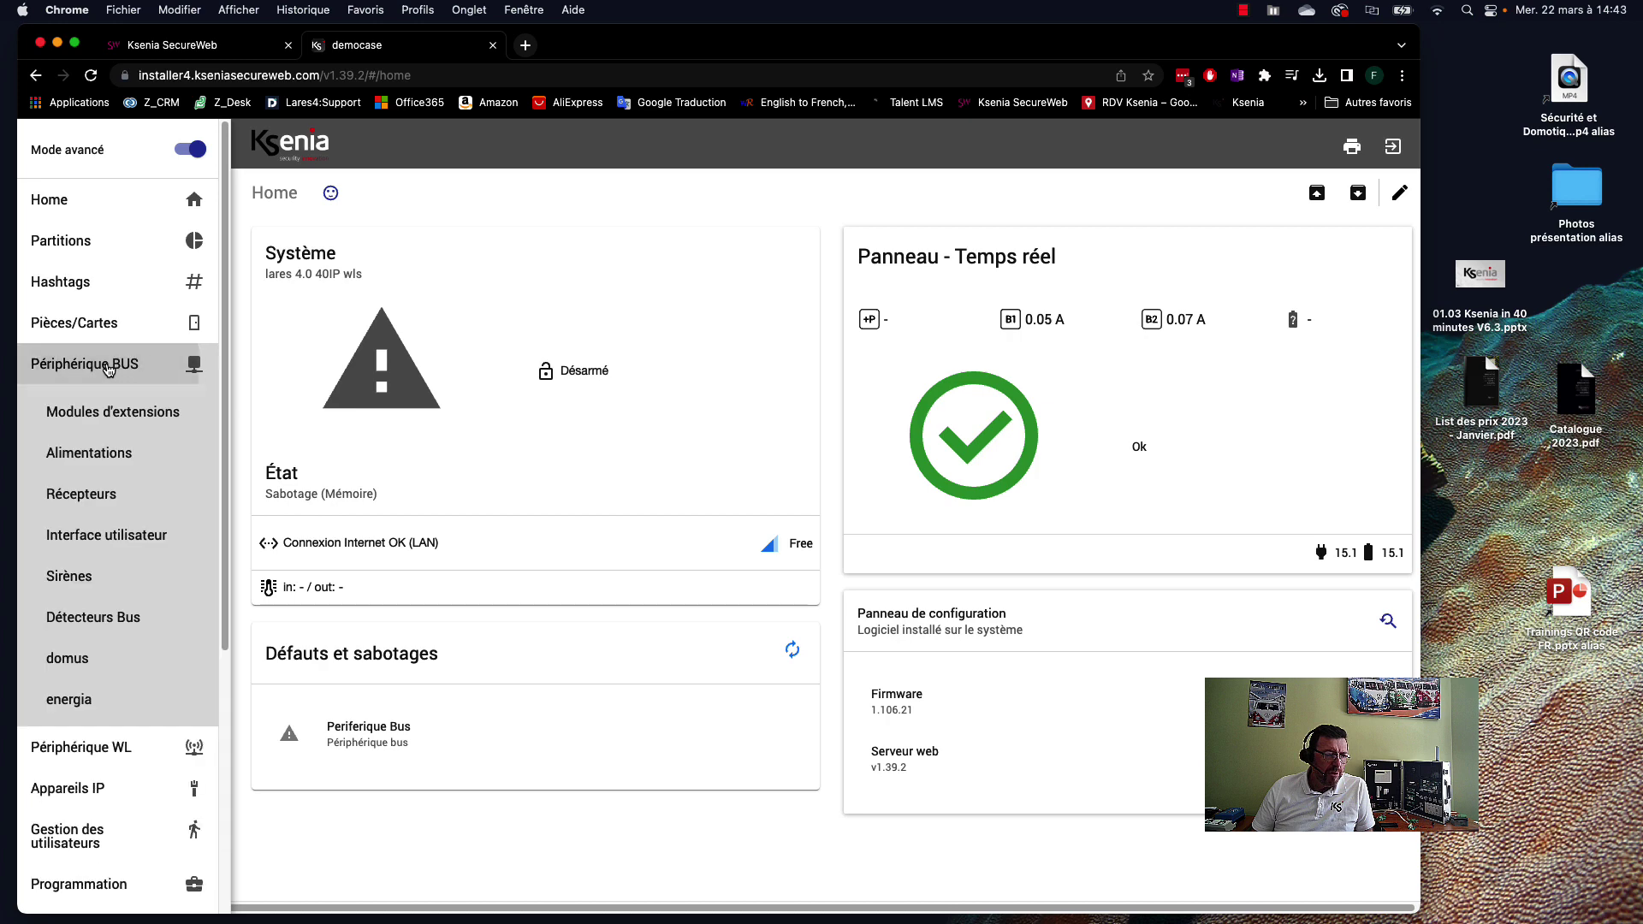
left_click(124, 415)
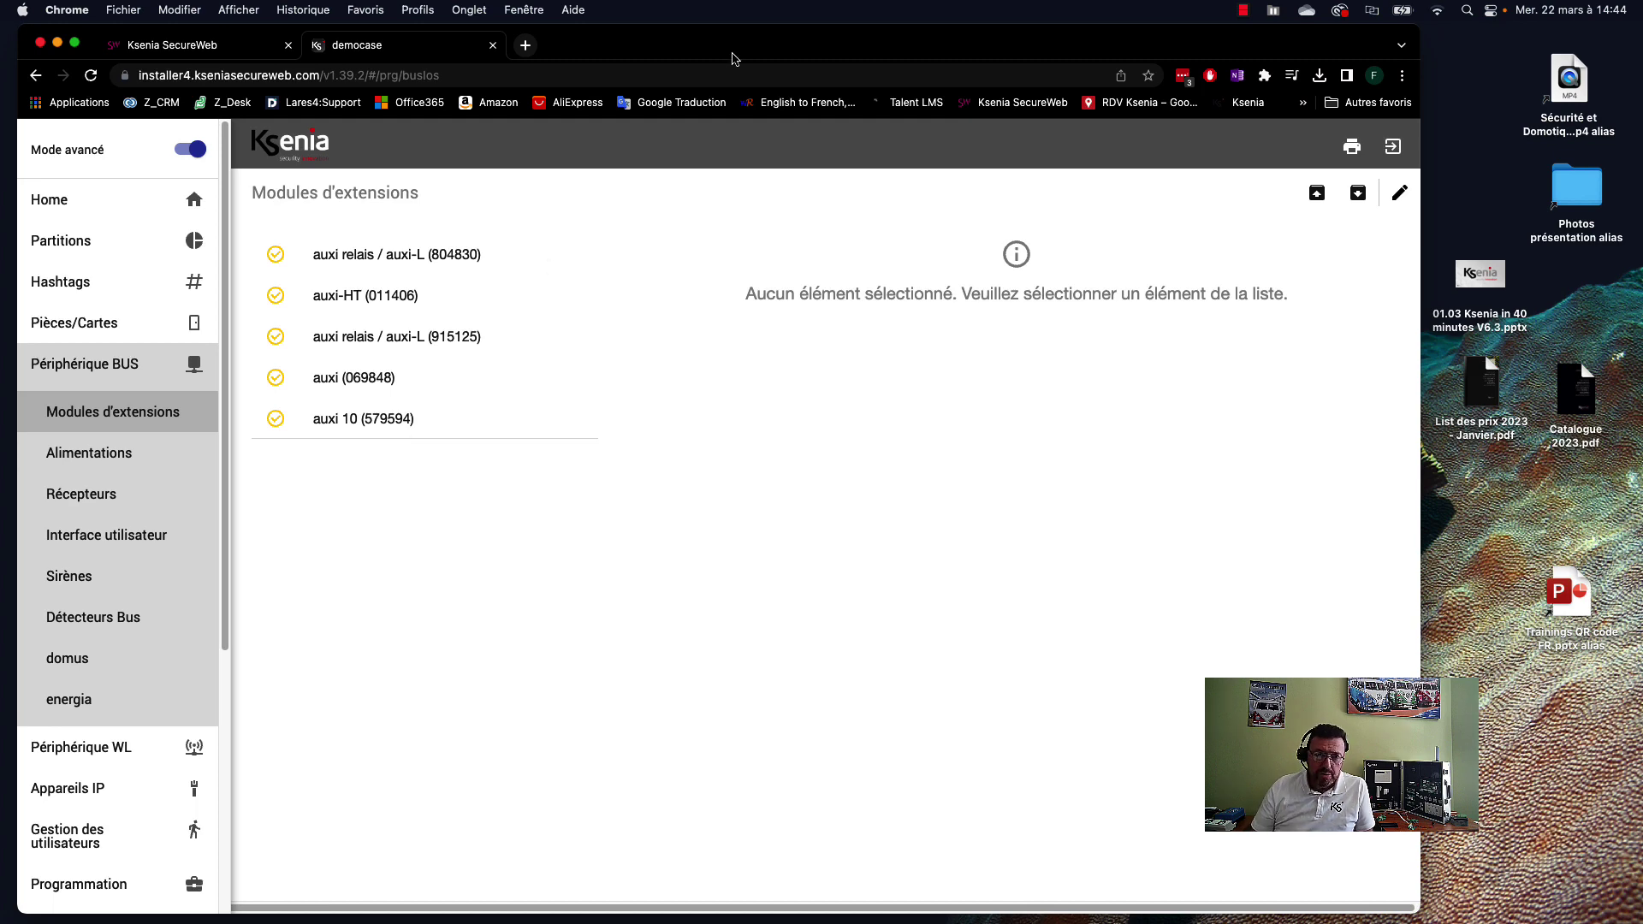
left_click(1399, 195)
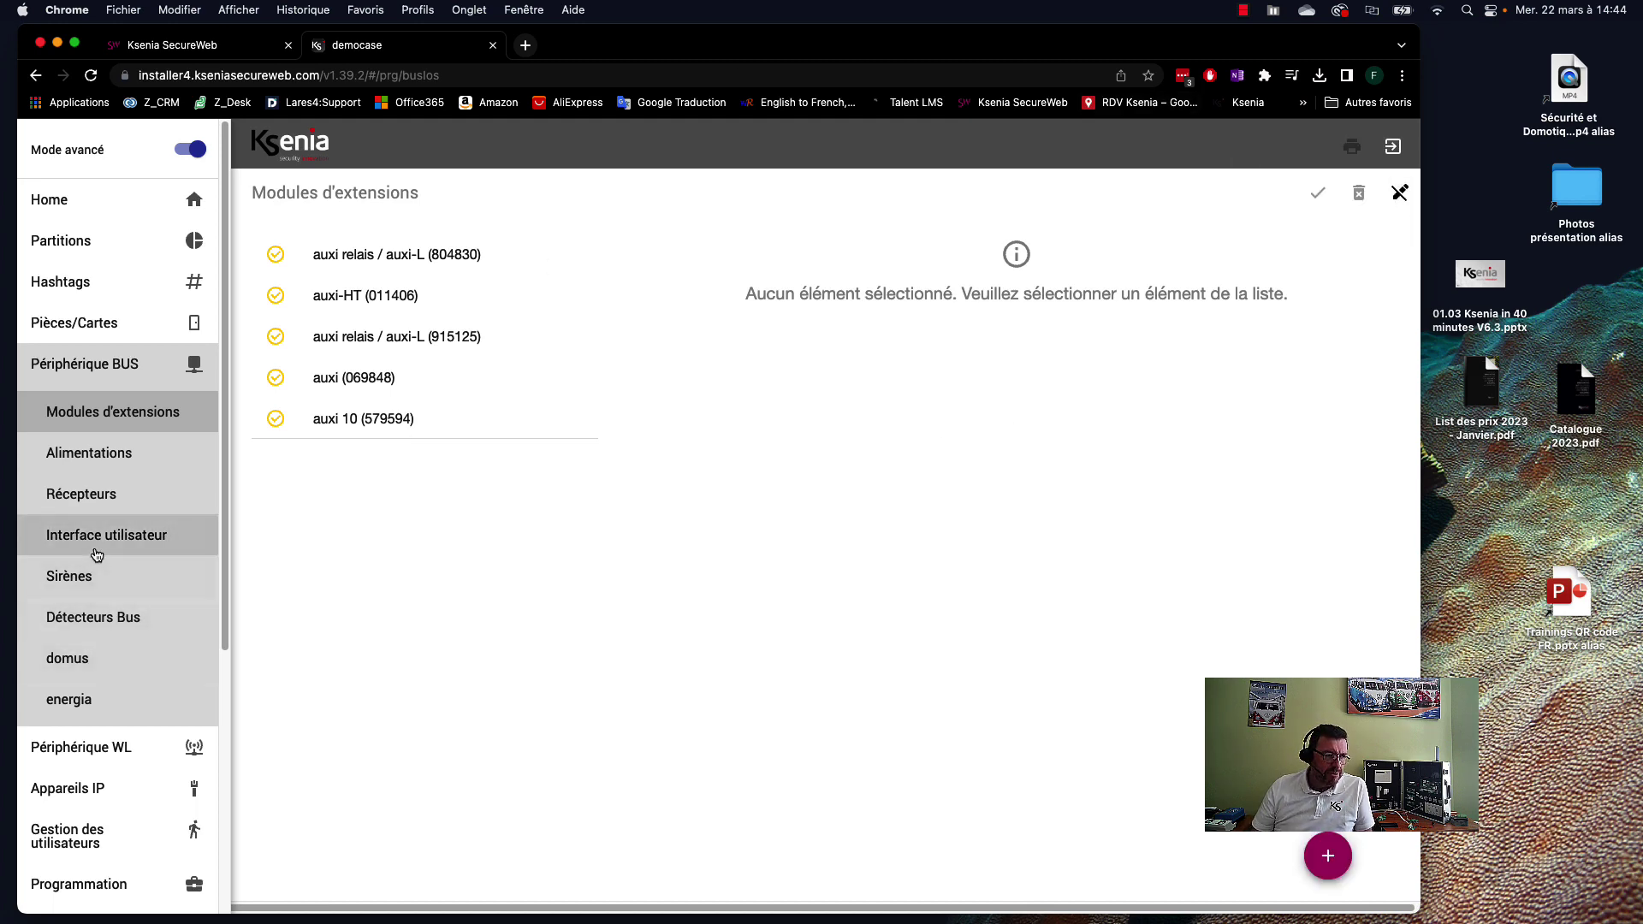
left_click(101, 454)
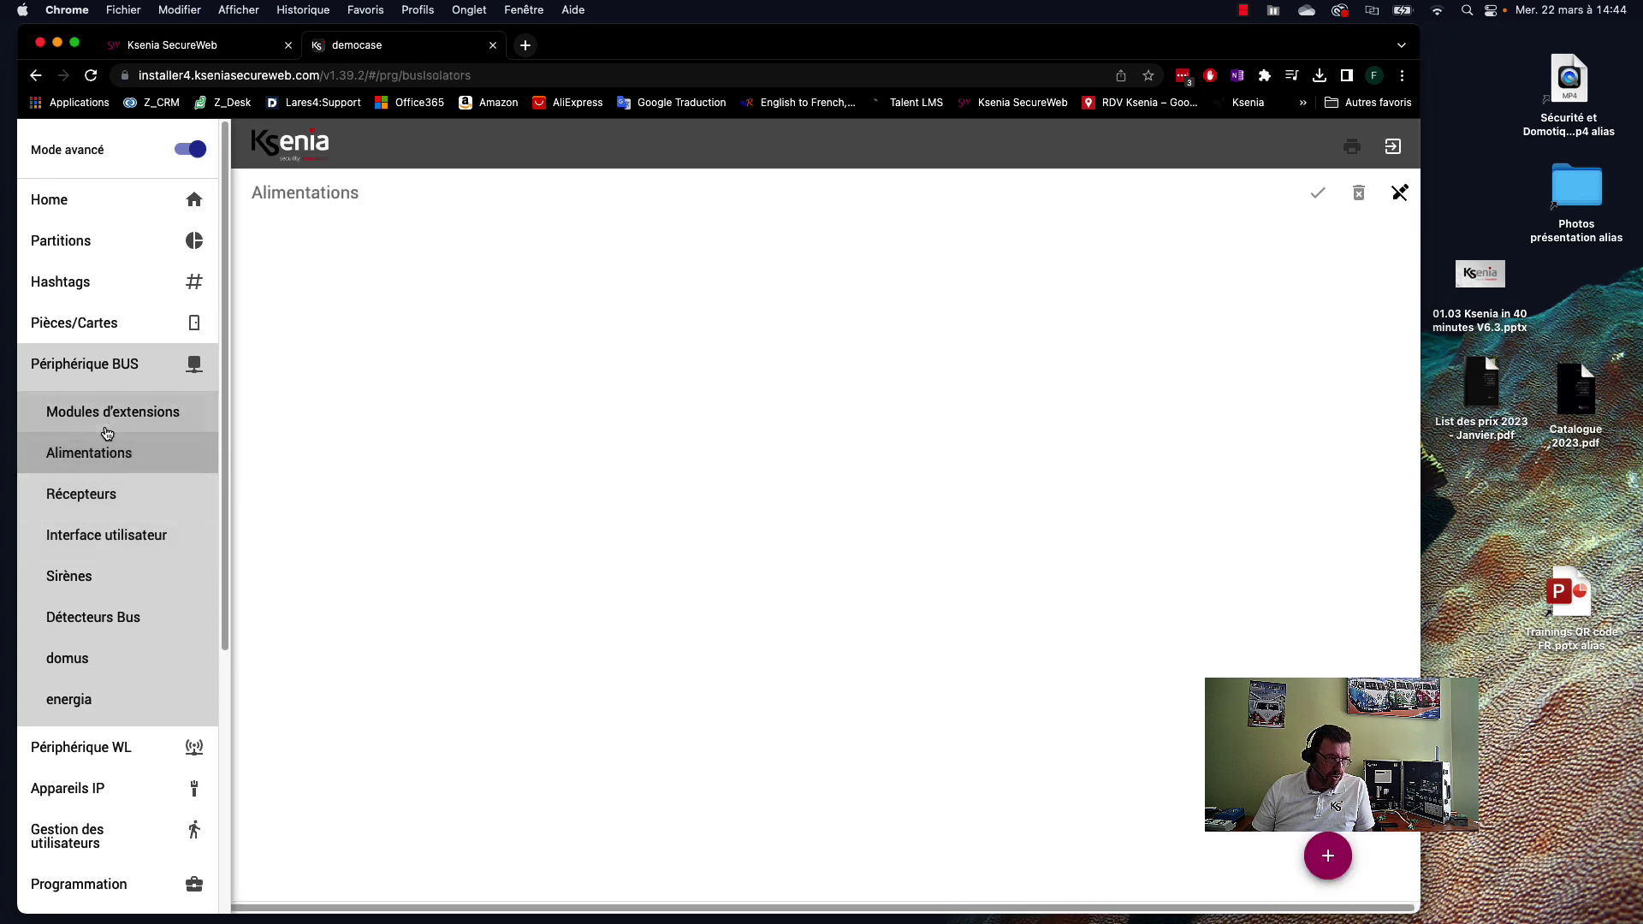
left_click(112, 420)
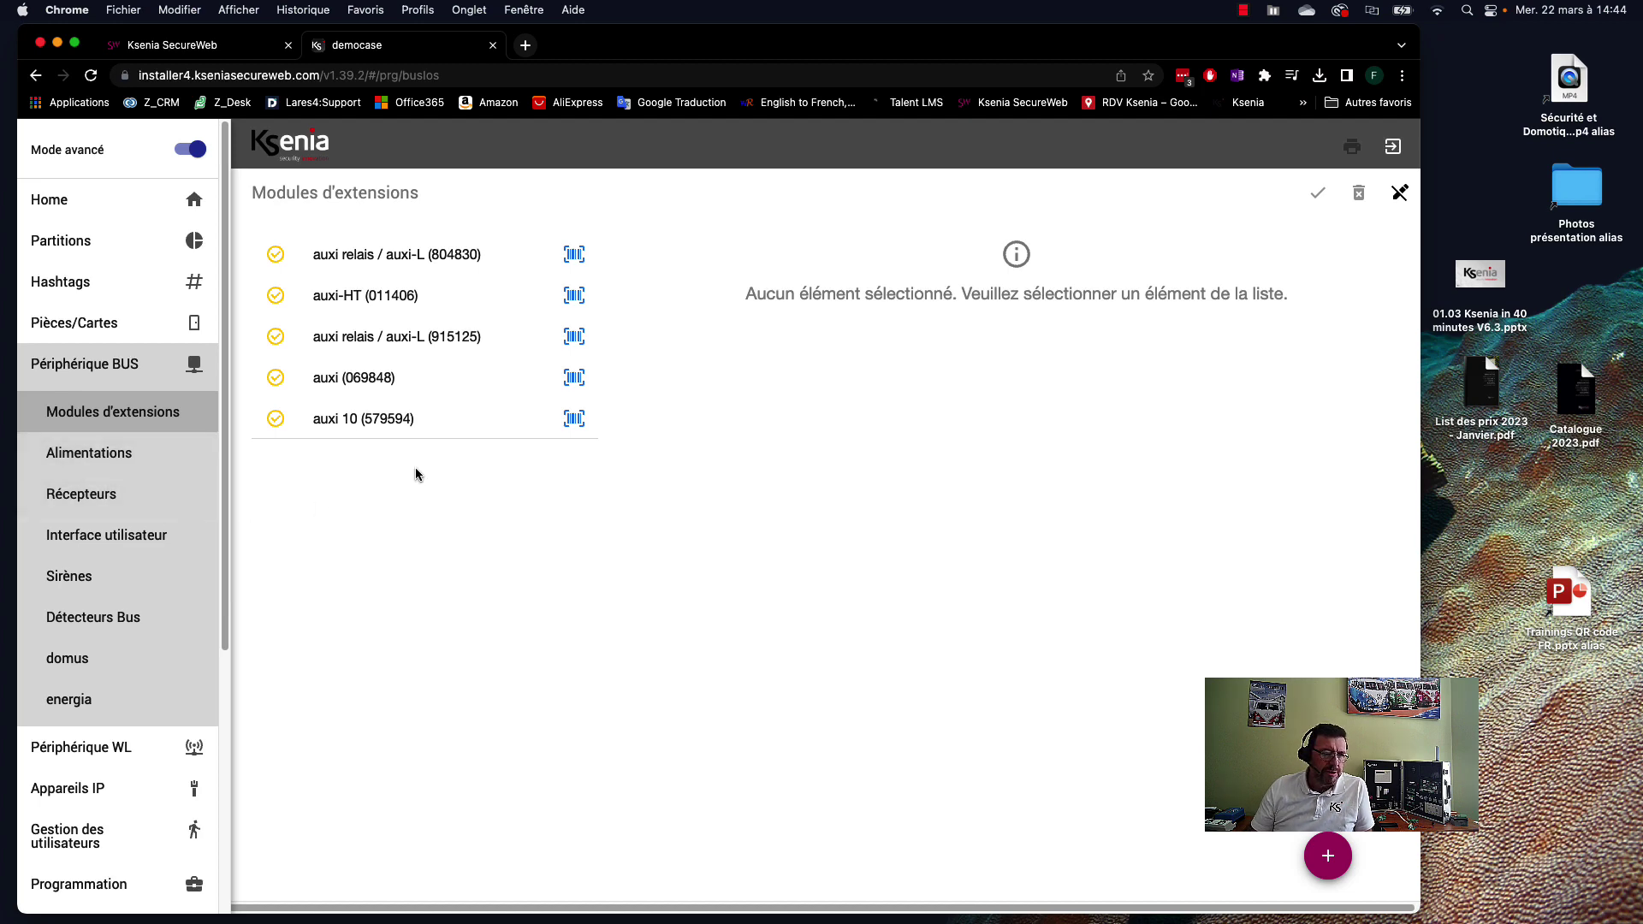
- Rename the auxi 10 module's description to 'Sécurités portes 1 à 5'
left_click(576, 425)
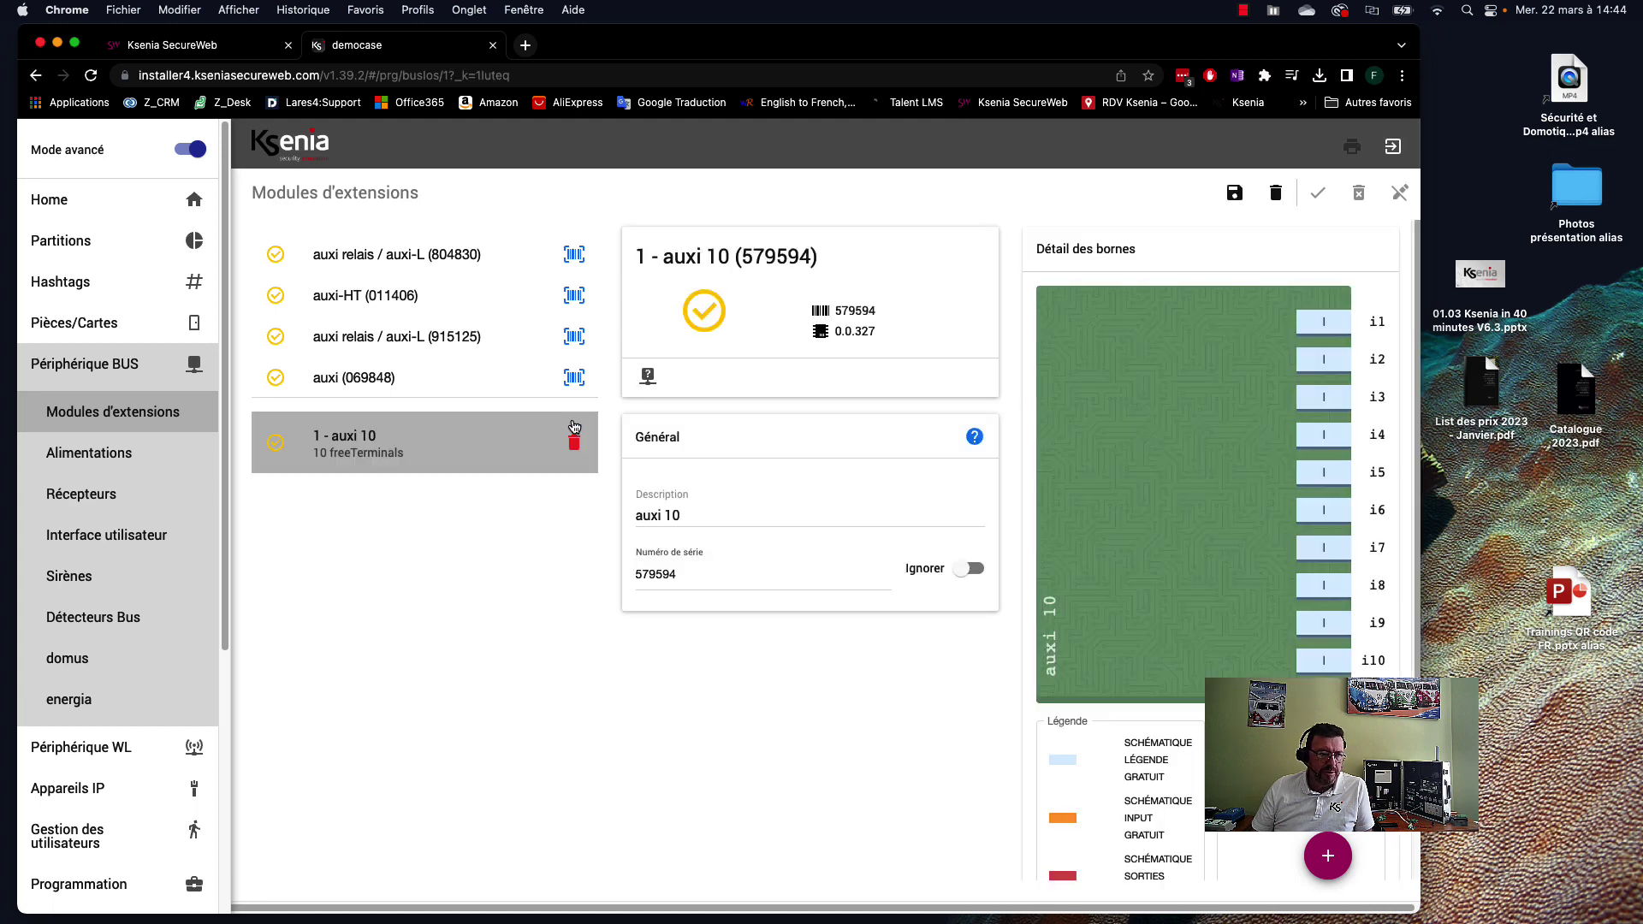
triple_click(710, 515)
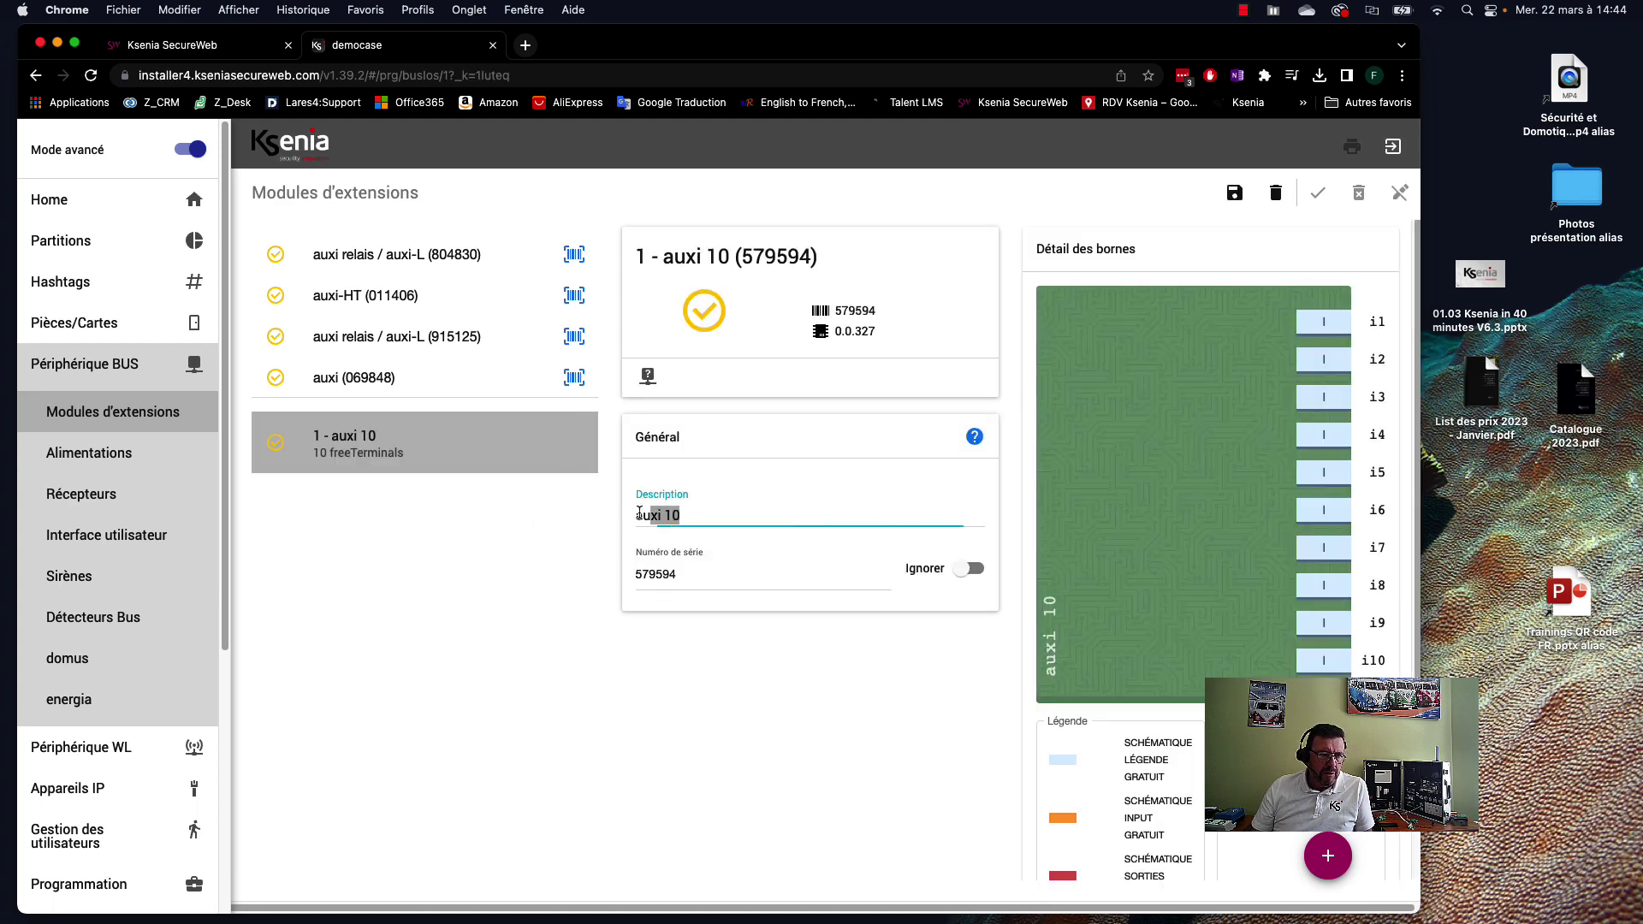
type("S")
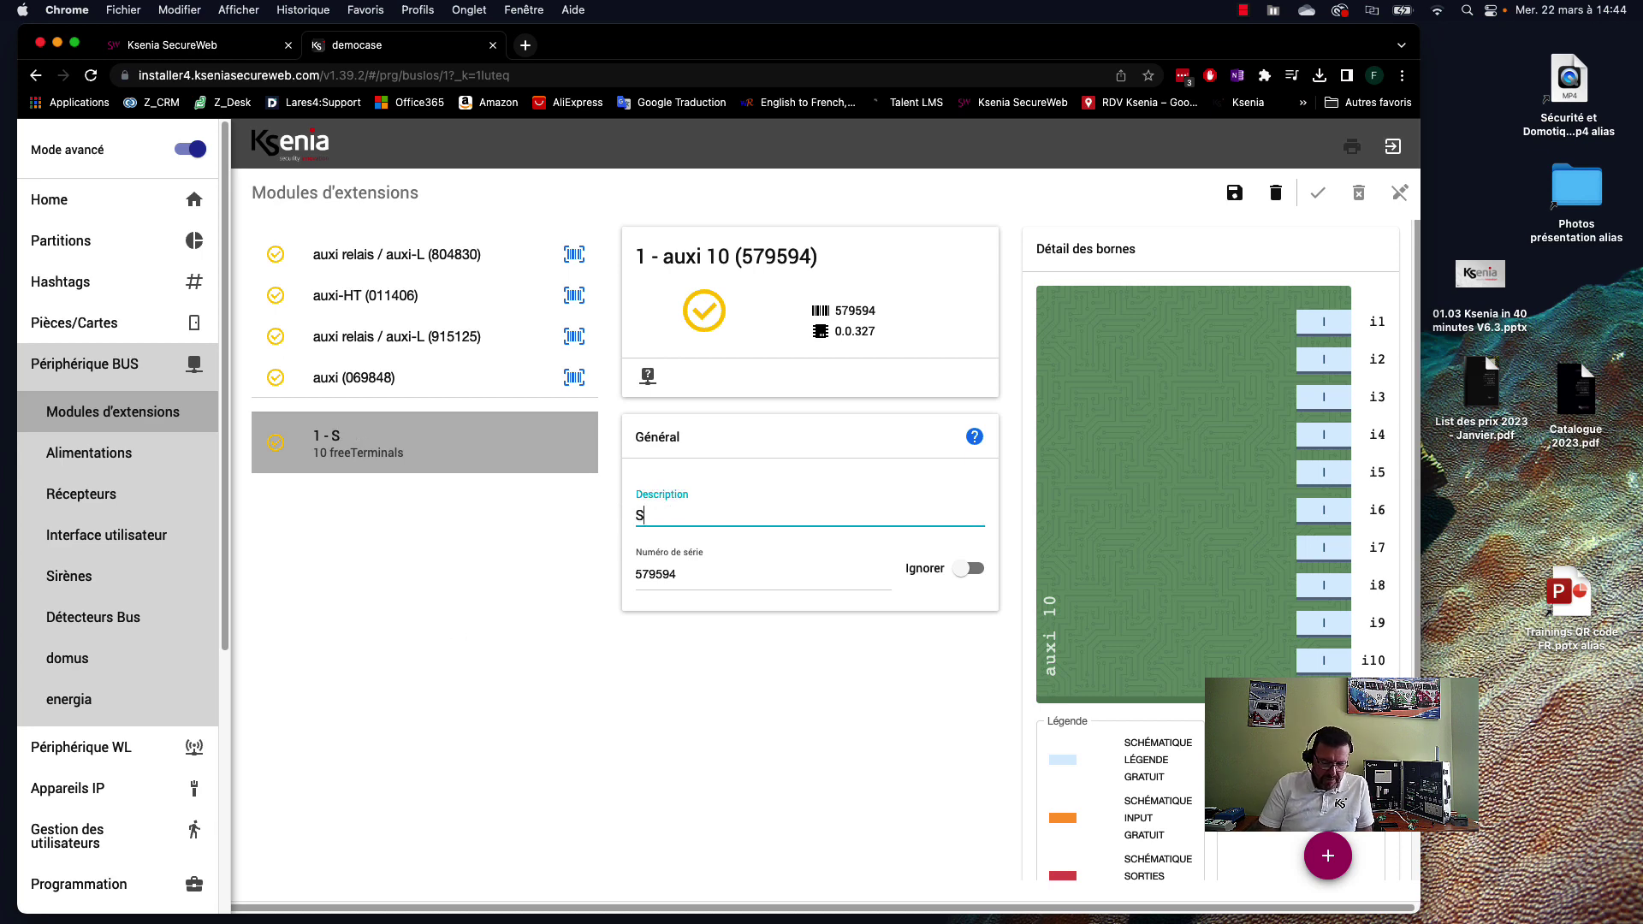
type("écurité")
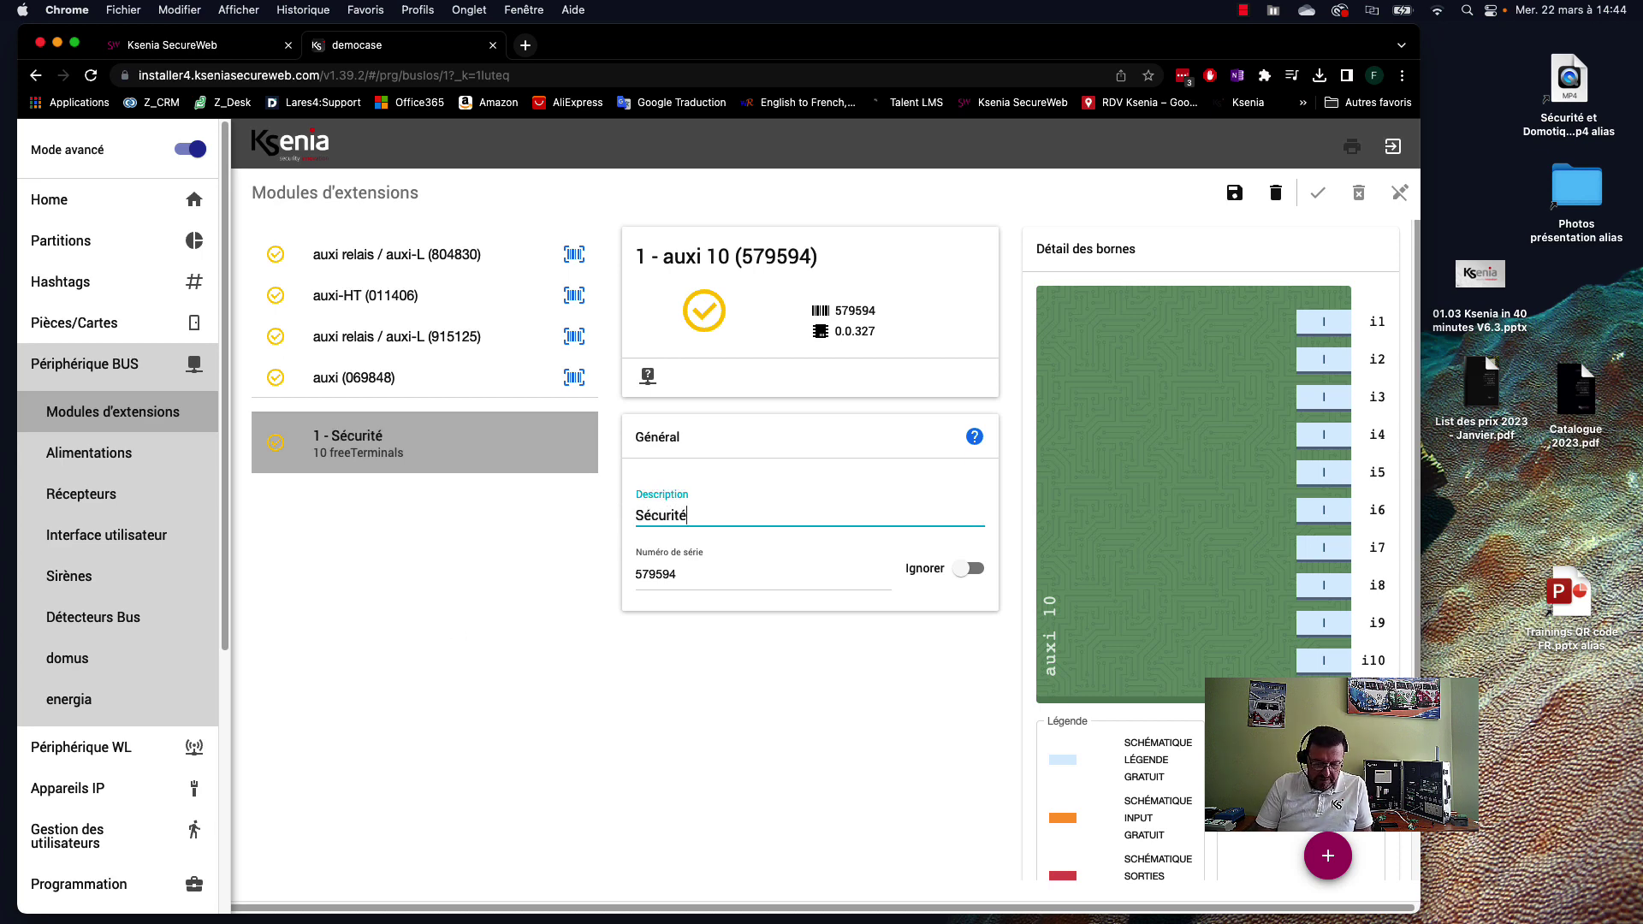
type("s por")
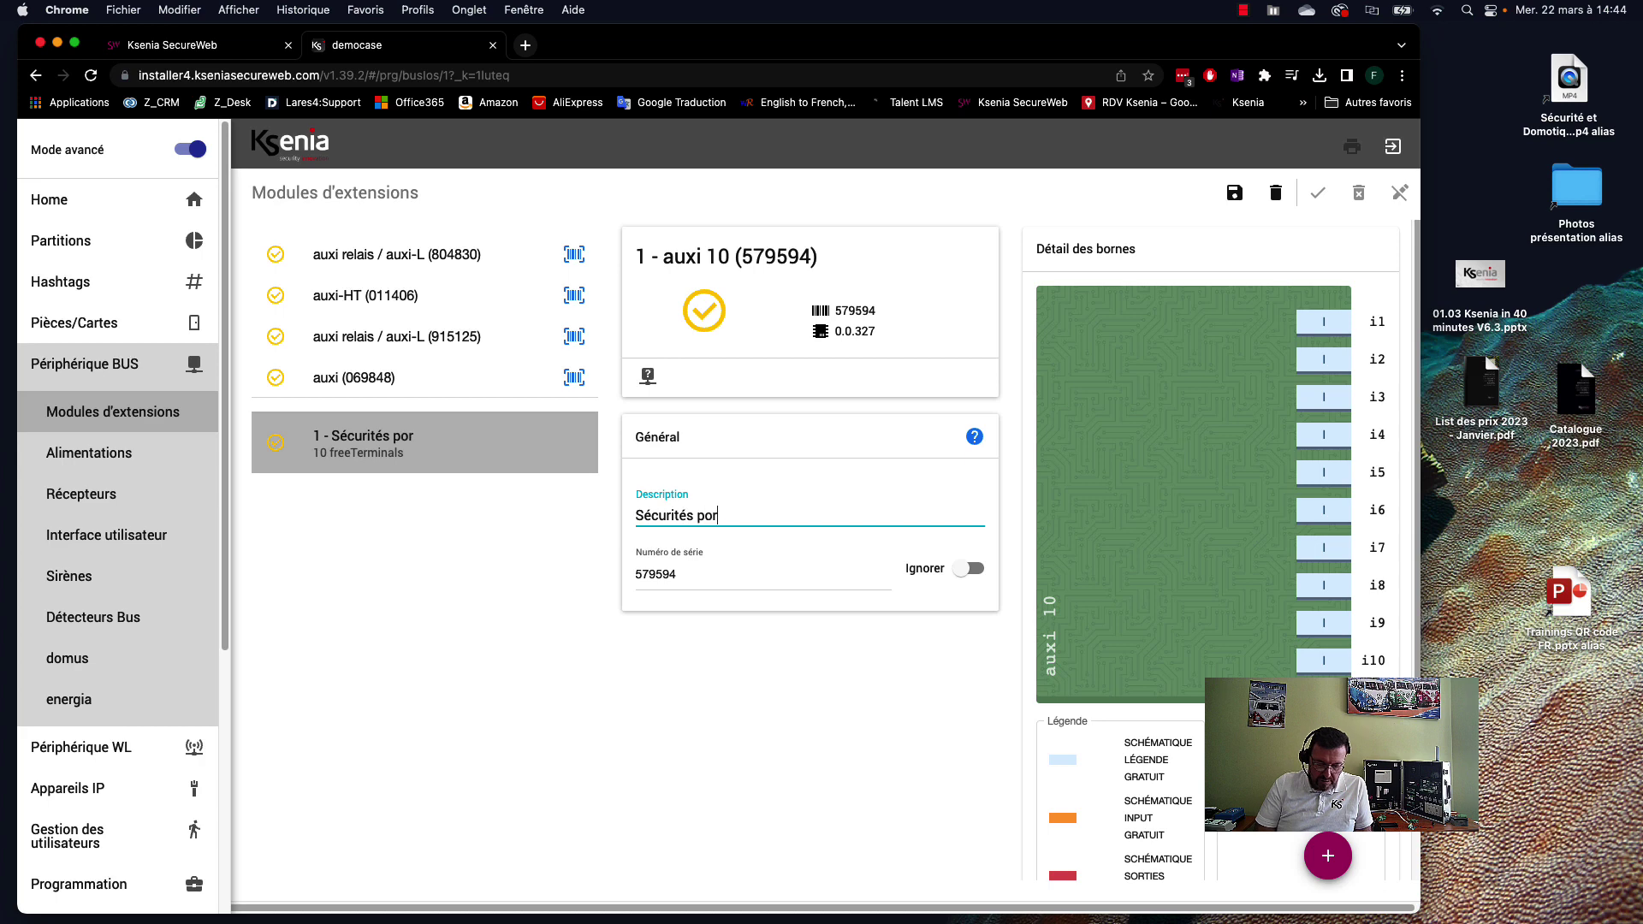
type("tes 1 à")
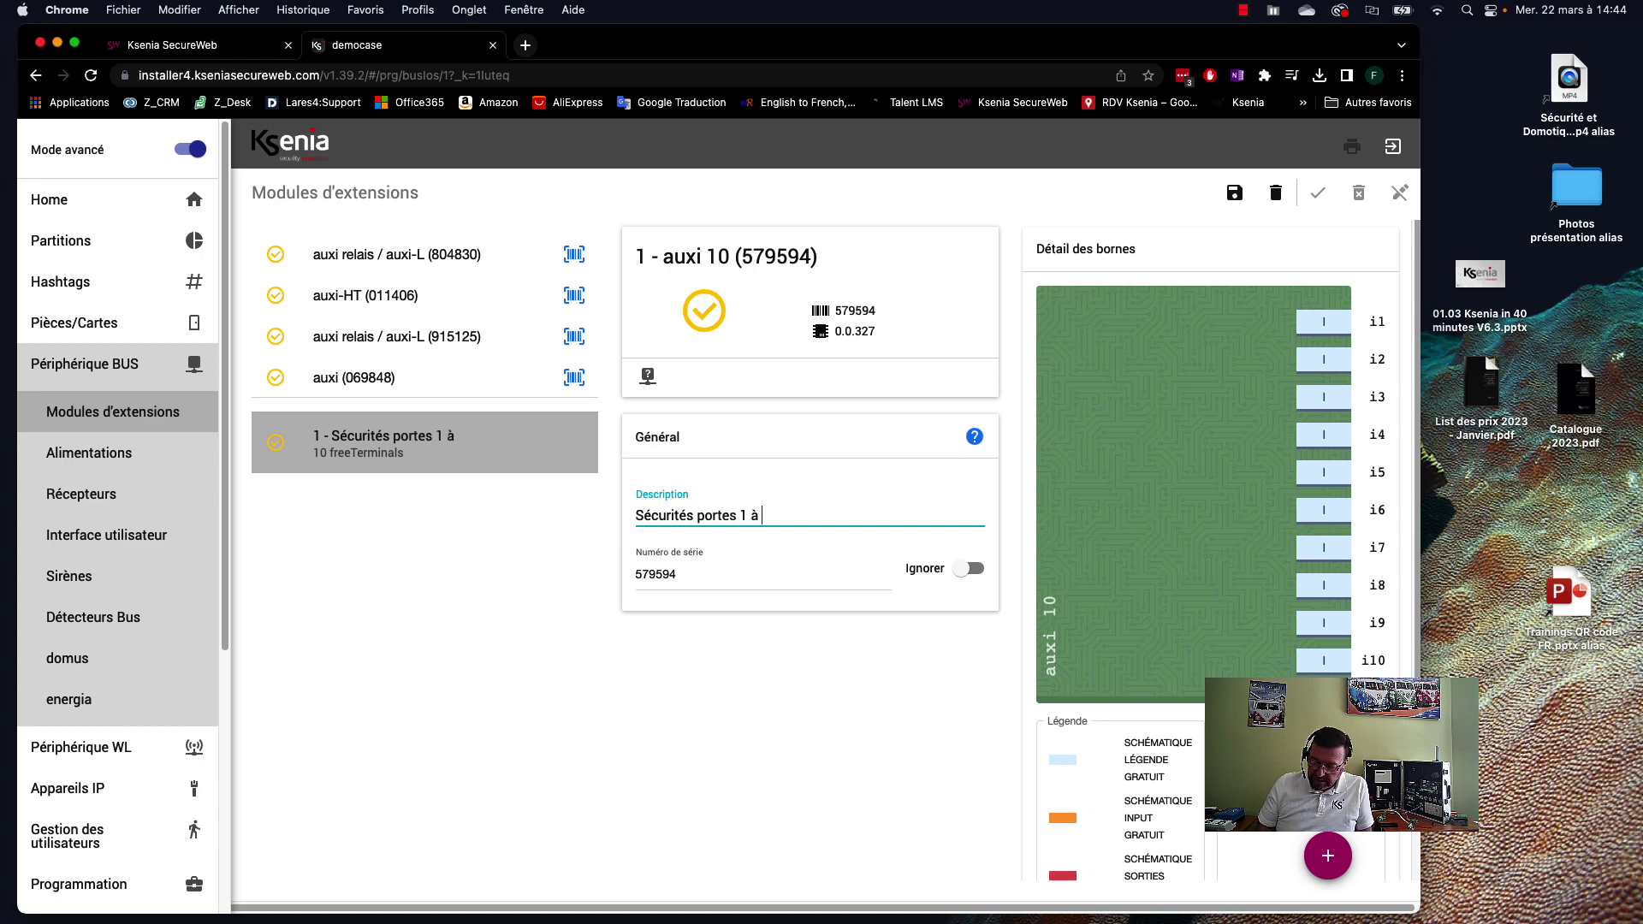
type(" 5")
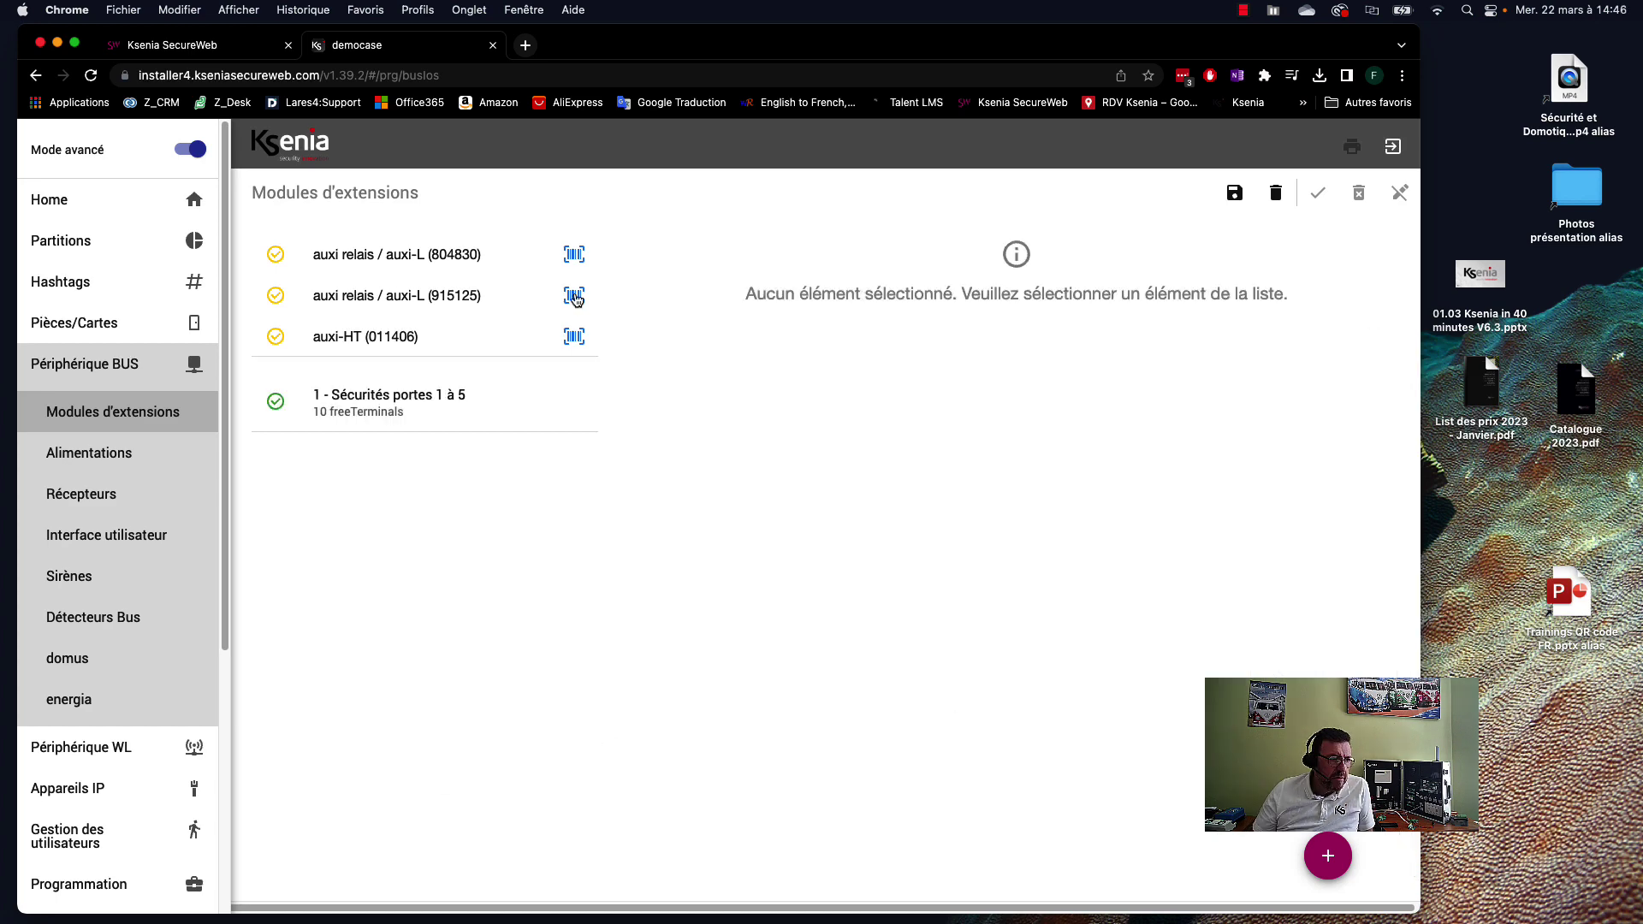
- Rename the auxi relais / auxi-L module to 'Ventouses portes 1 à 5' and save
left_click(574, 295)
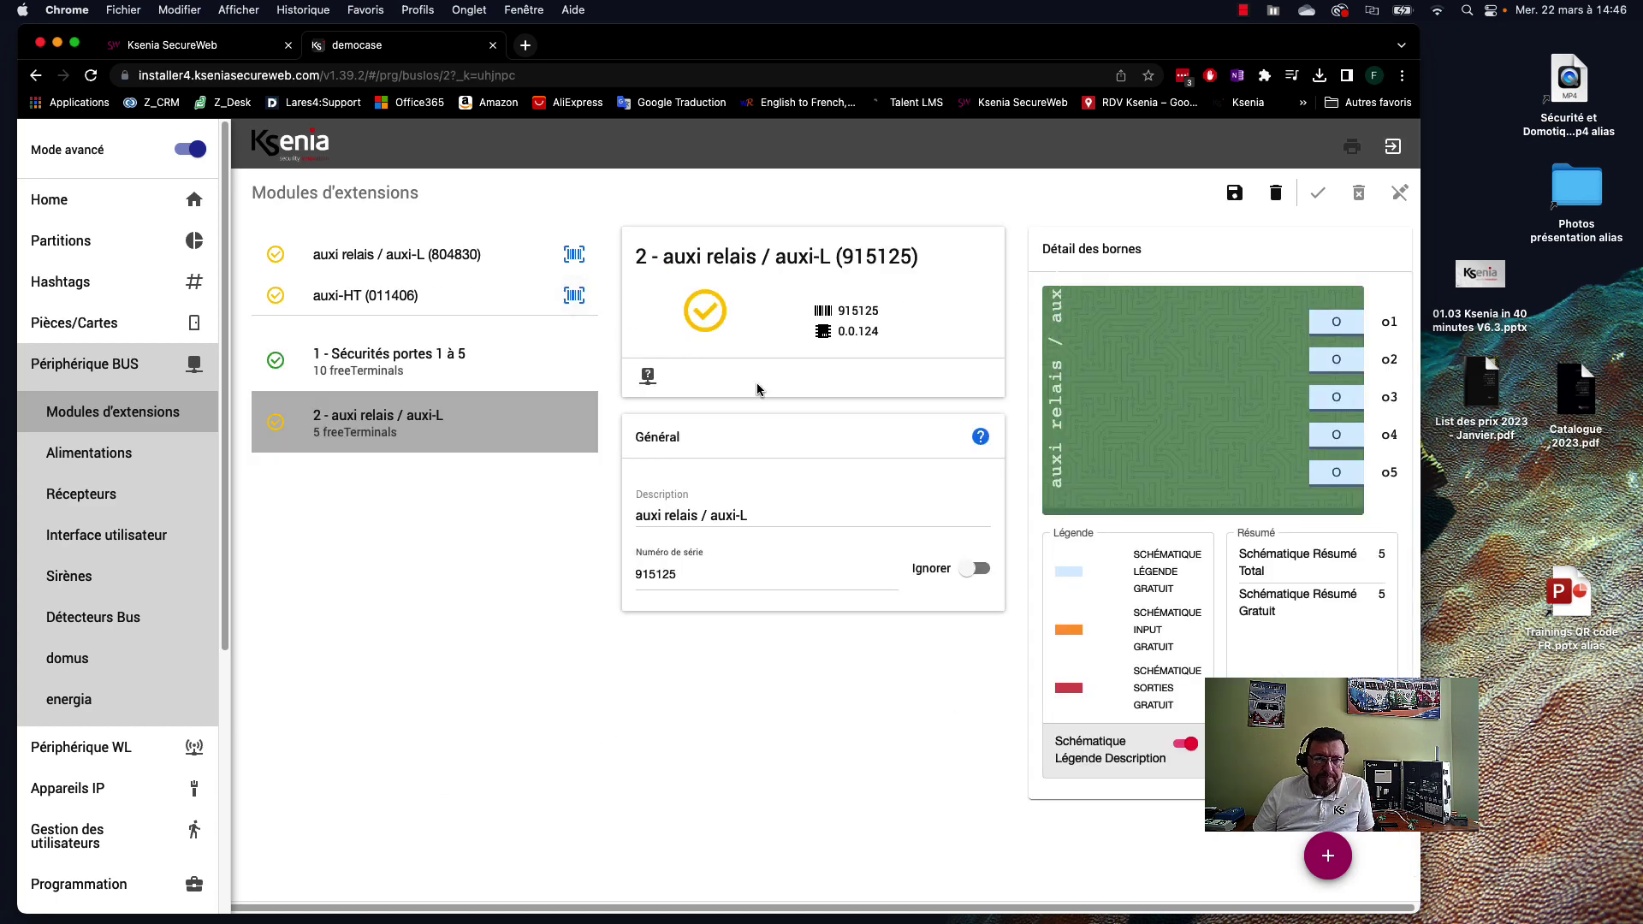
key("Tab")
type("V")
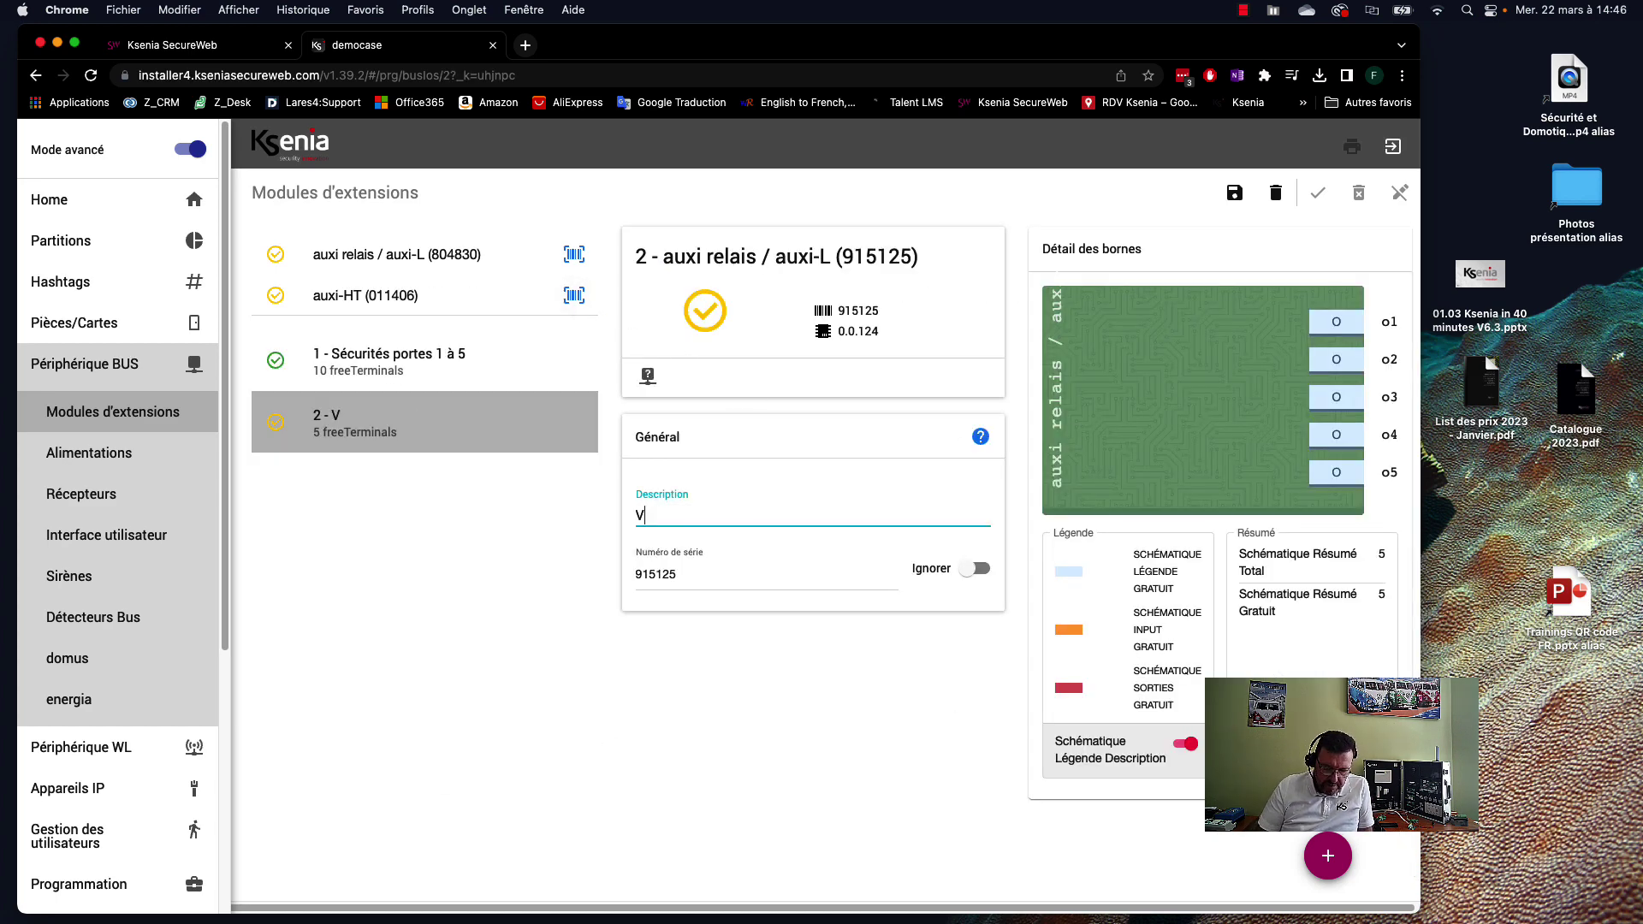
type("entouse")
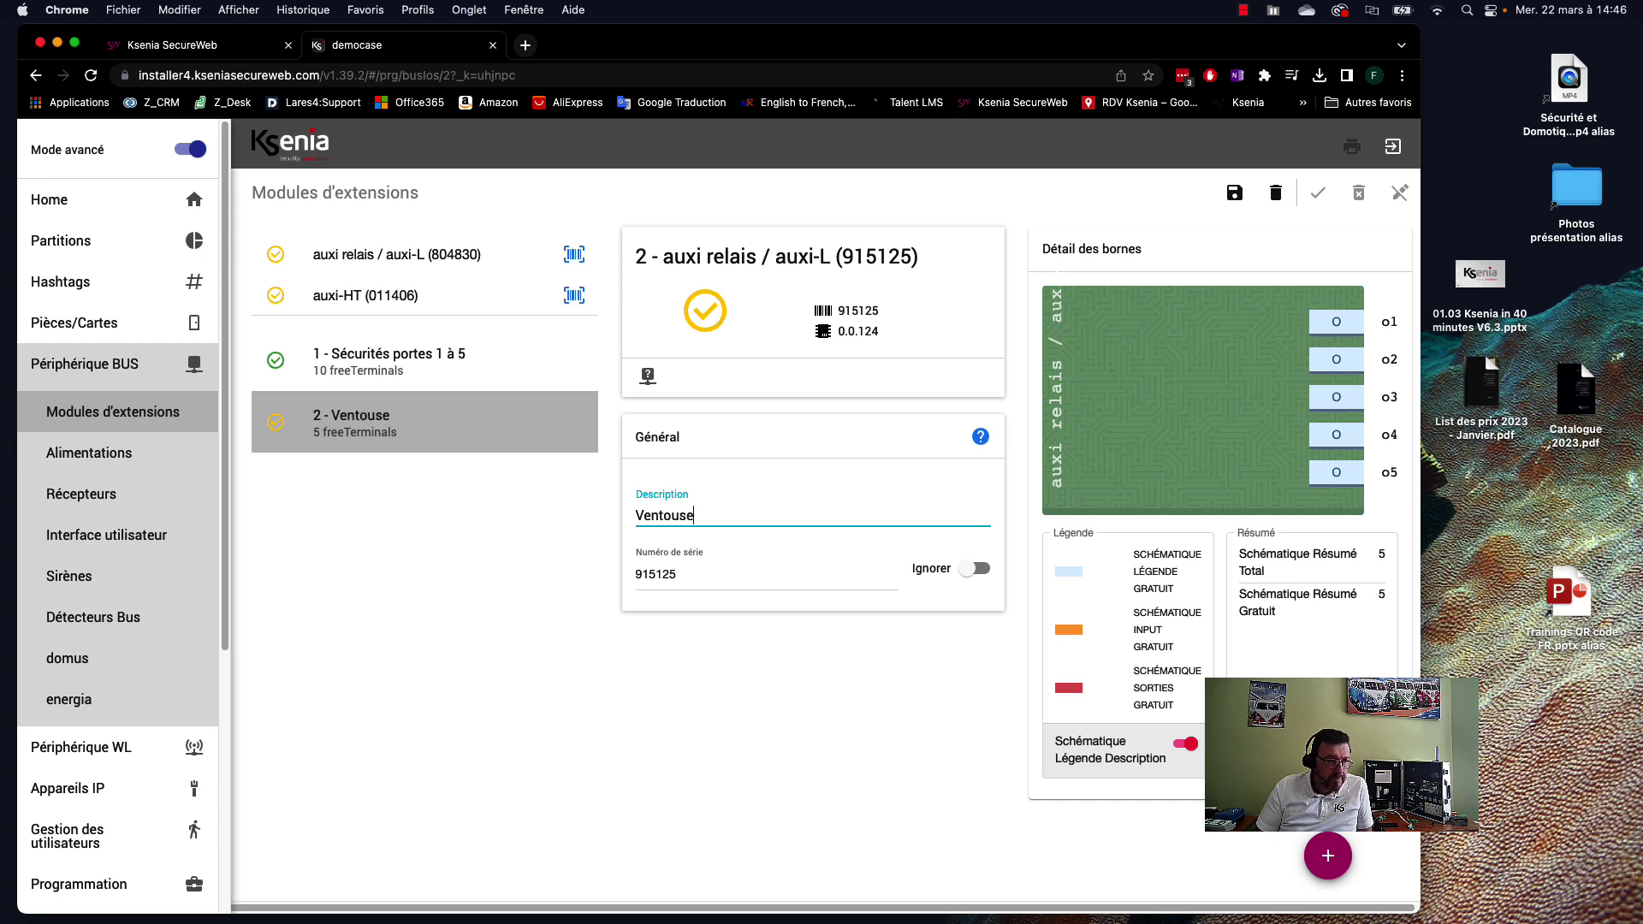
type("s por")
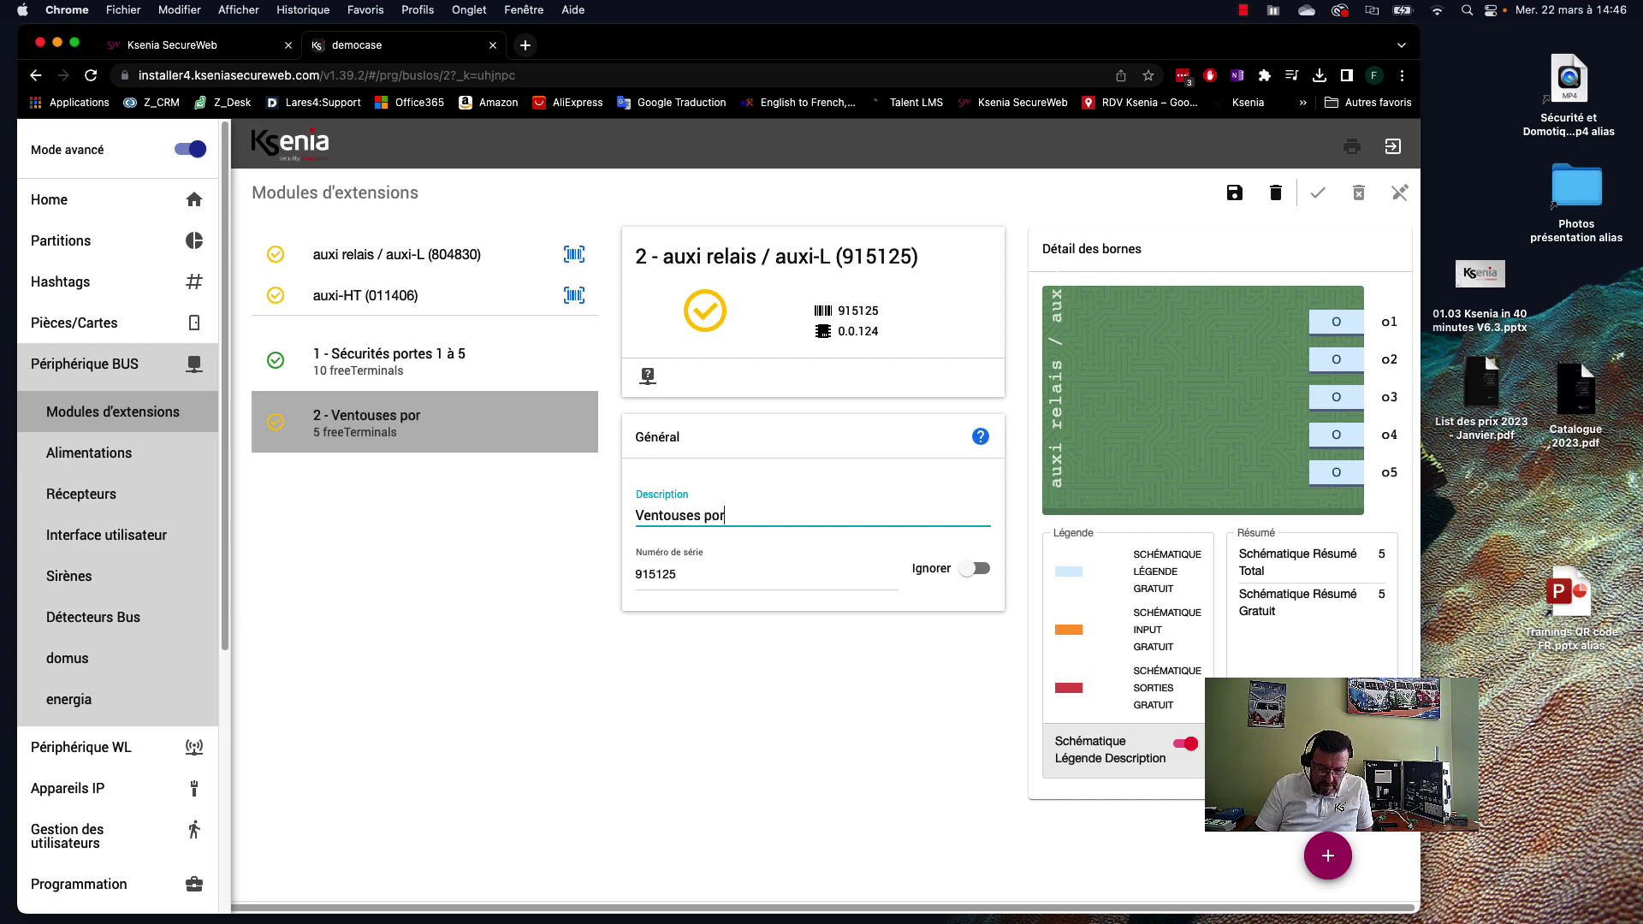
type("tes 1 ")
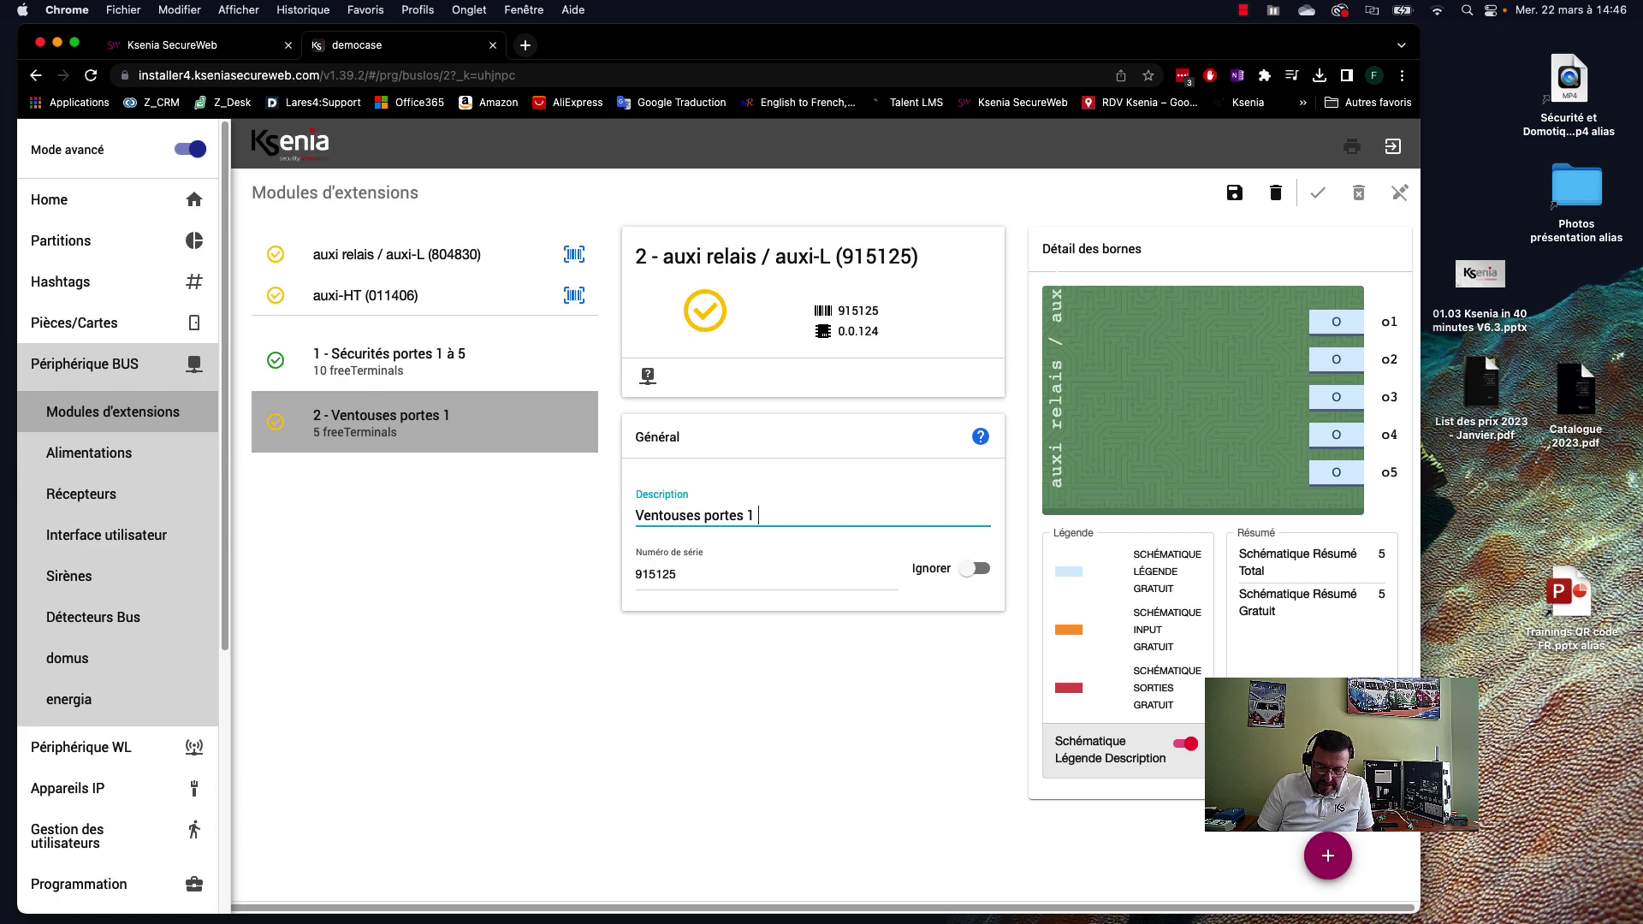
type("à 5")
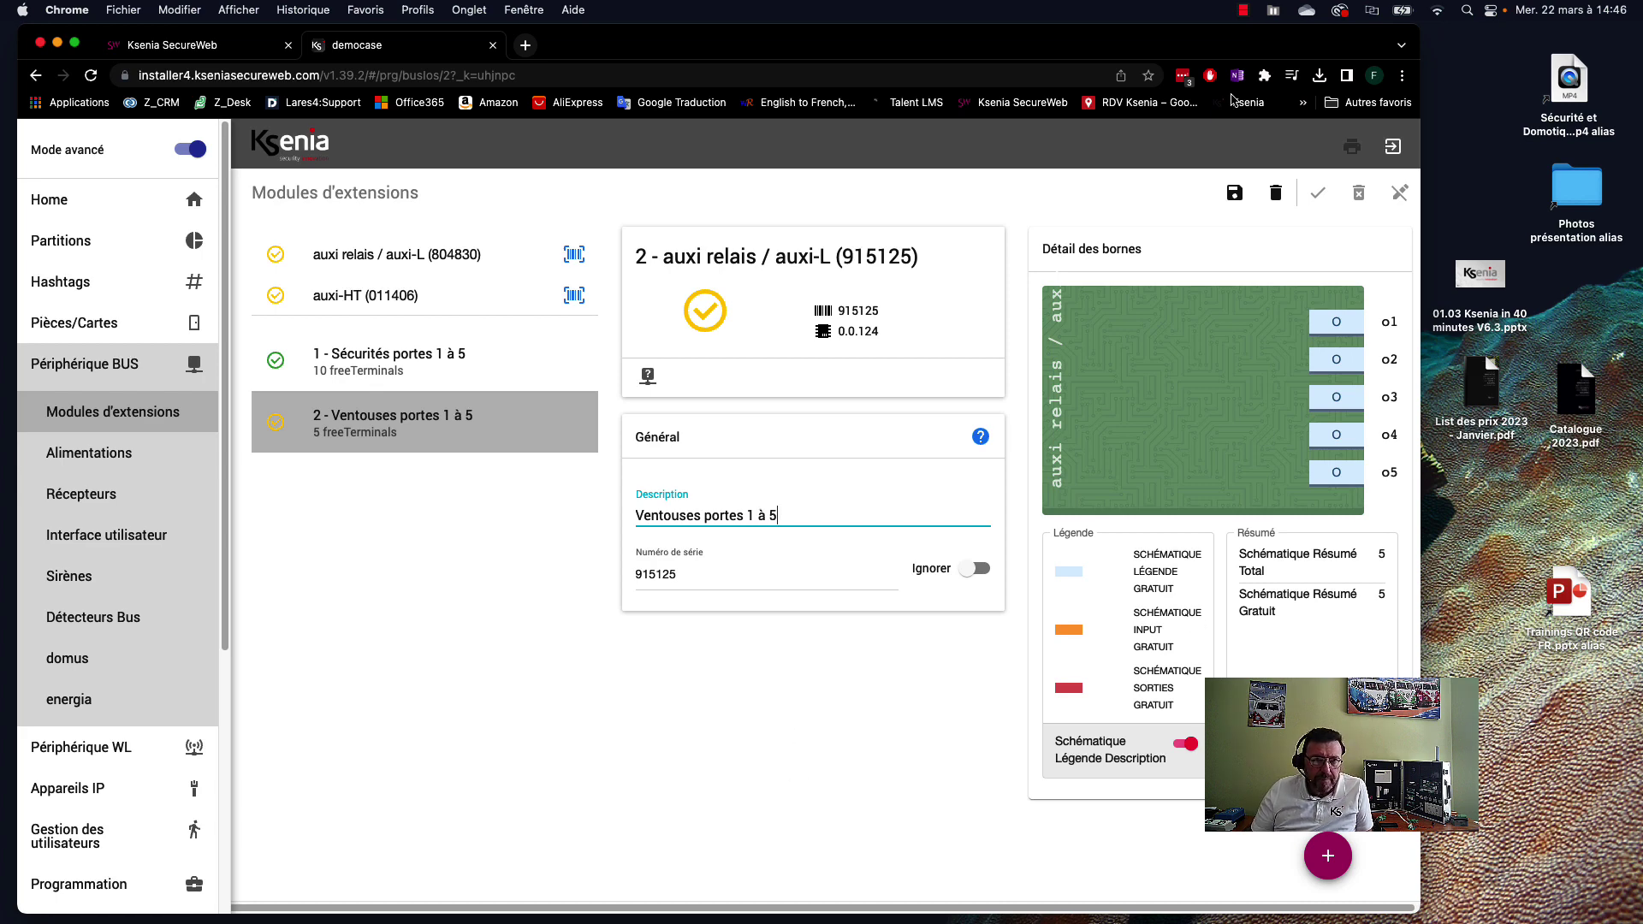
key("Return")
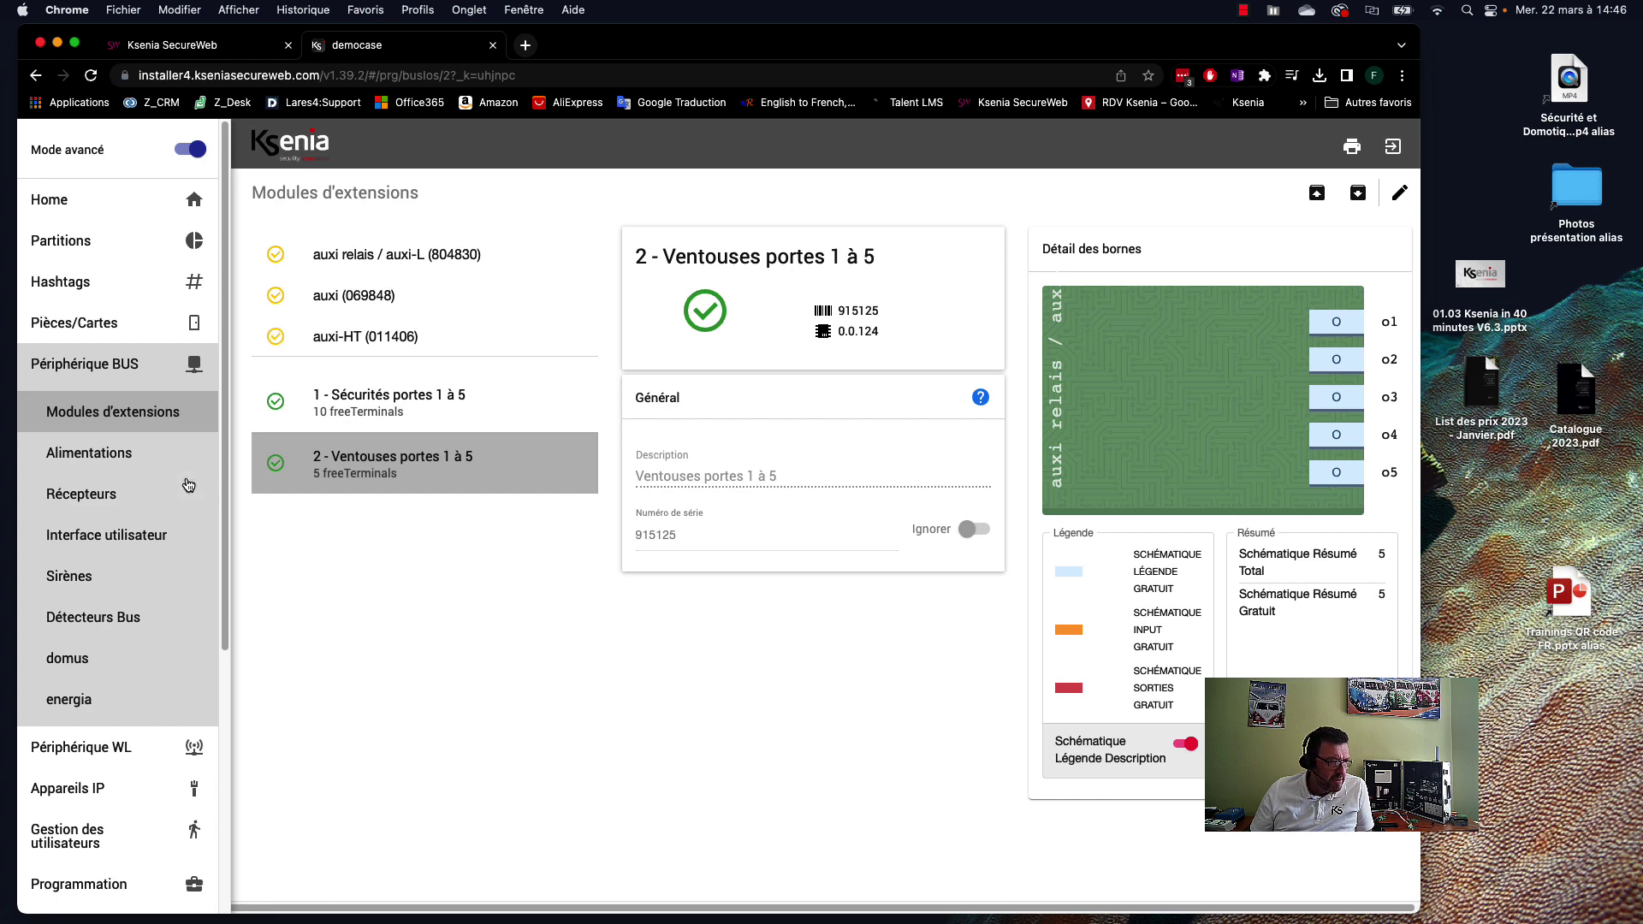
left_click(112, 535)
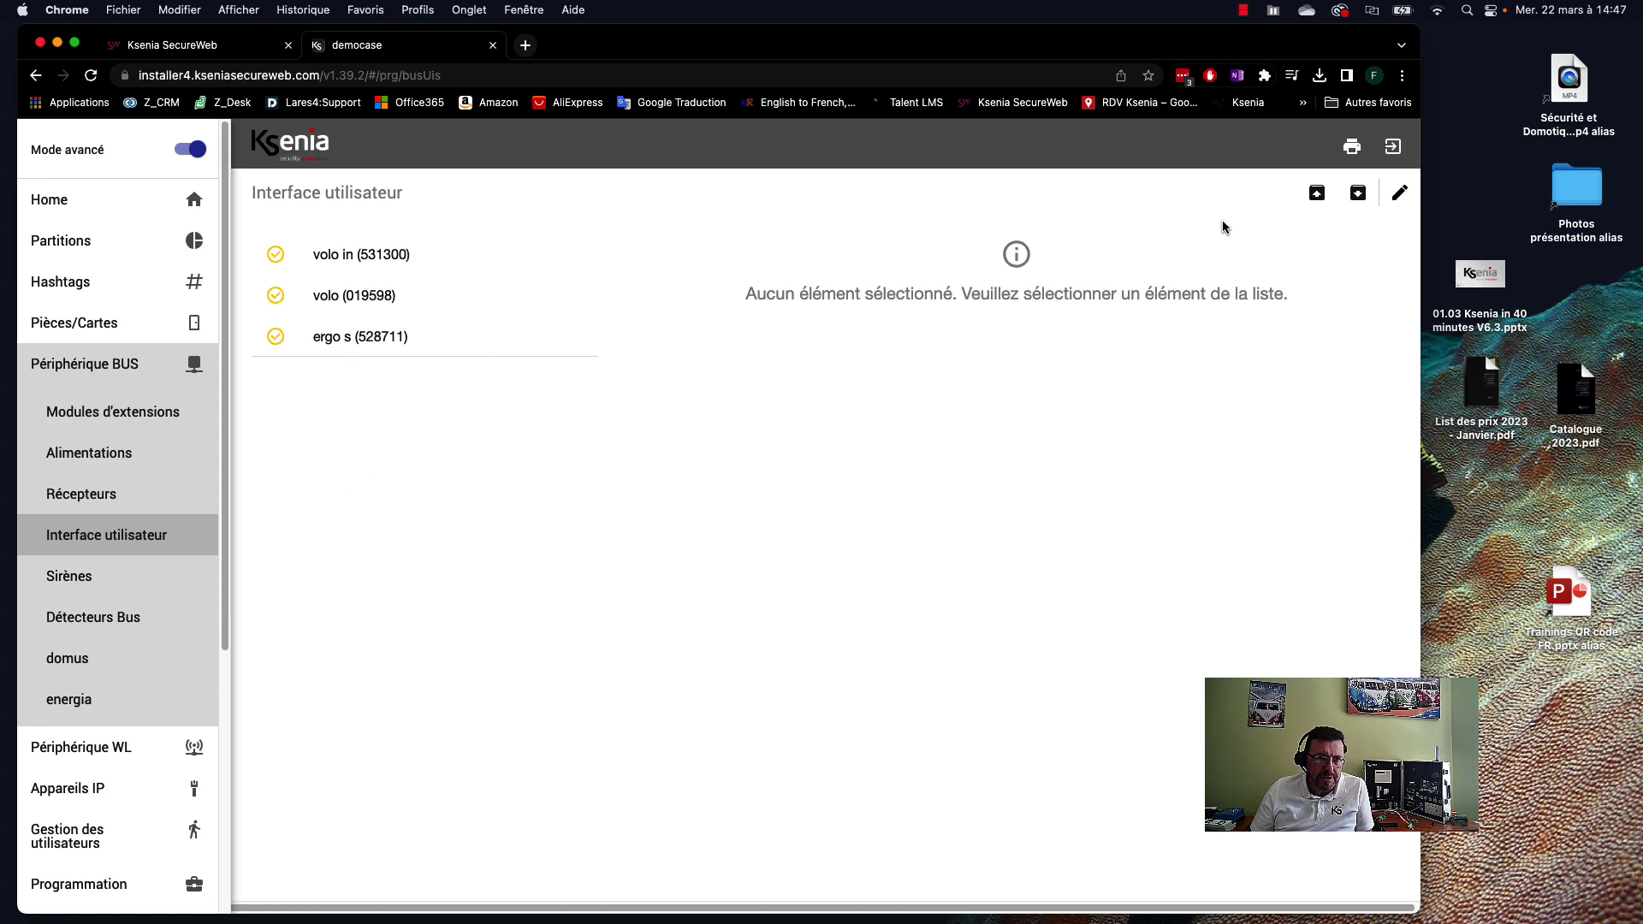
- Add a volo reader as device 1 named 'Lecteur badges entrée' with Voyant vert off
left_click(1400, 196)
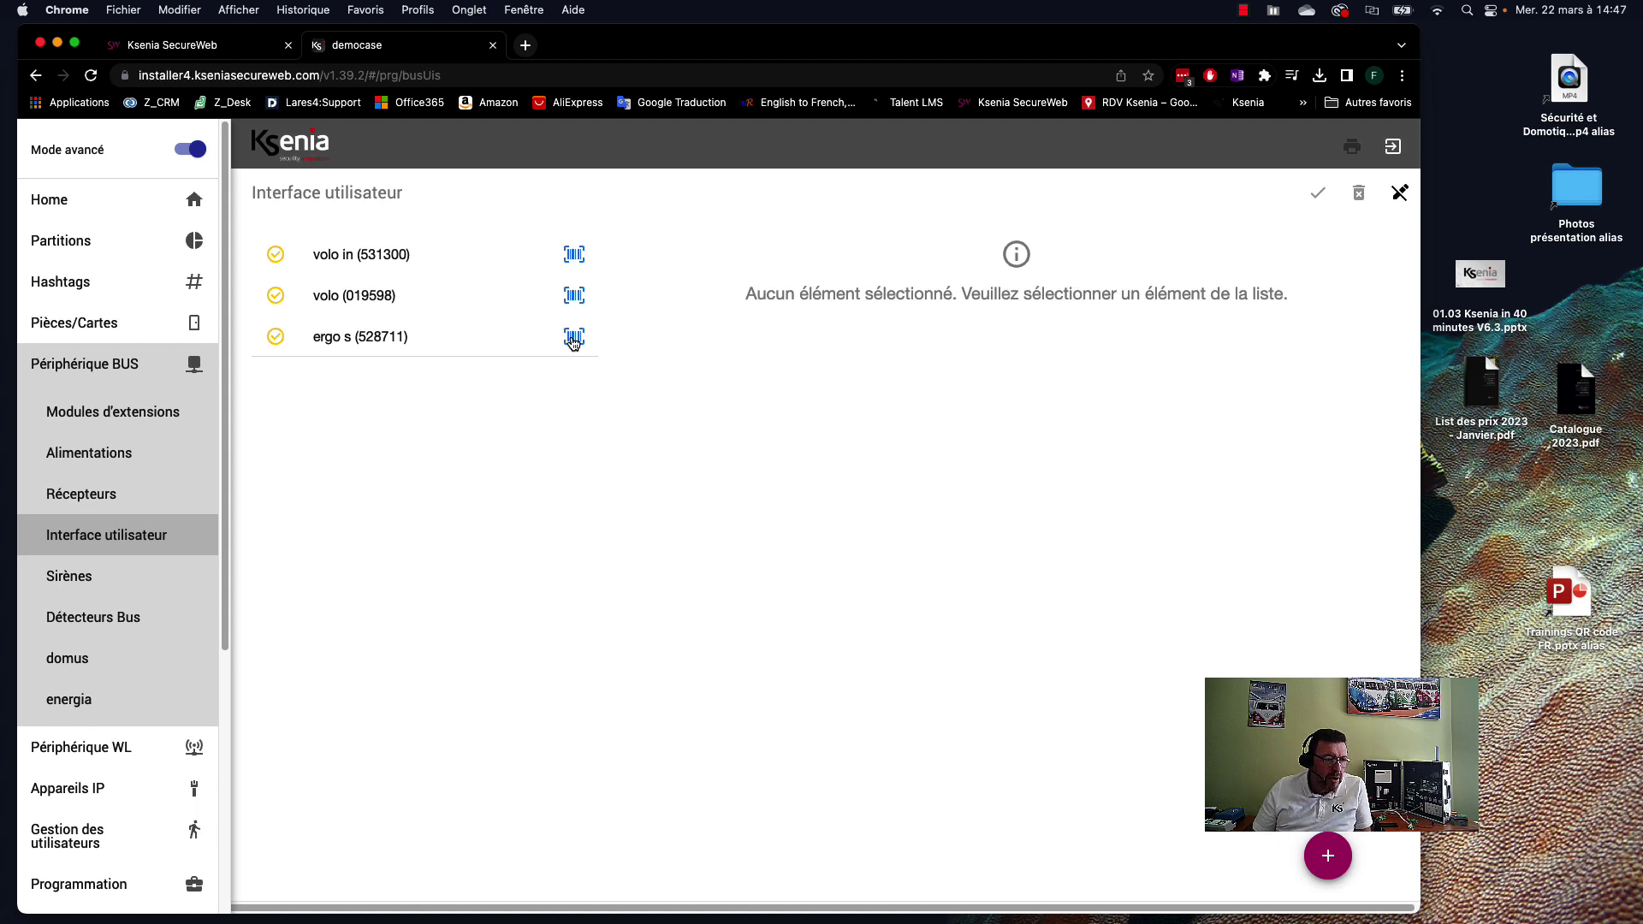
left_click(573, 295)
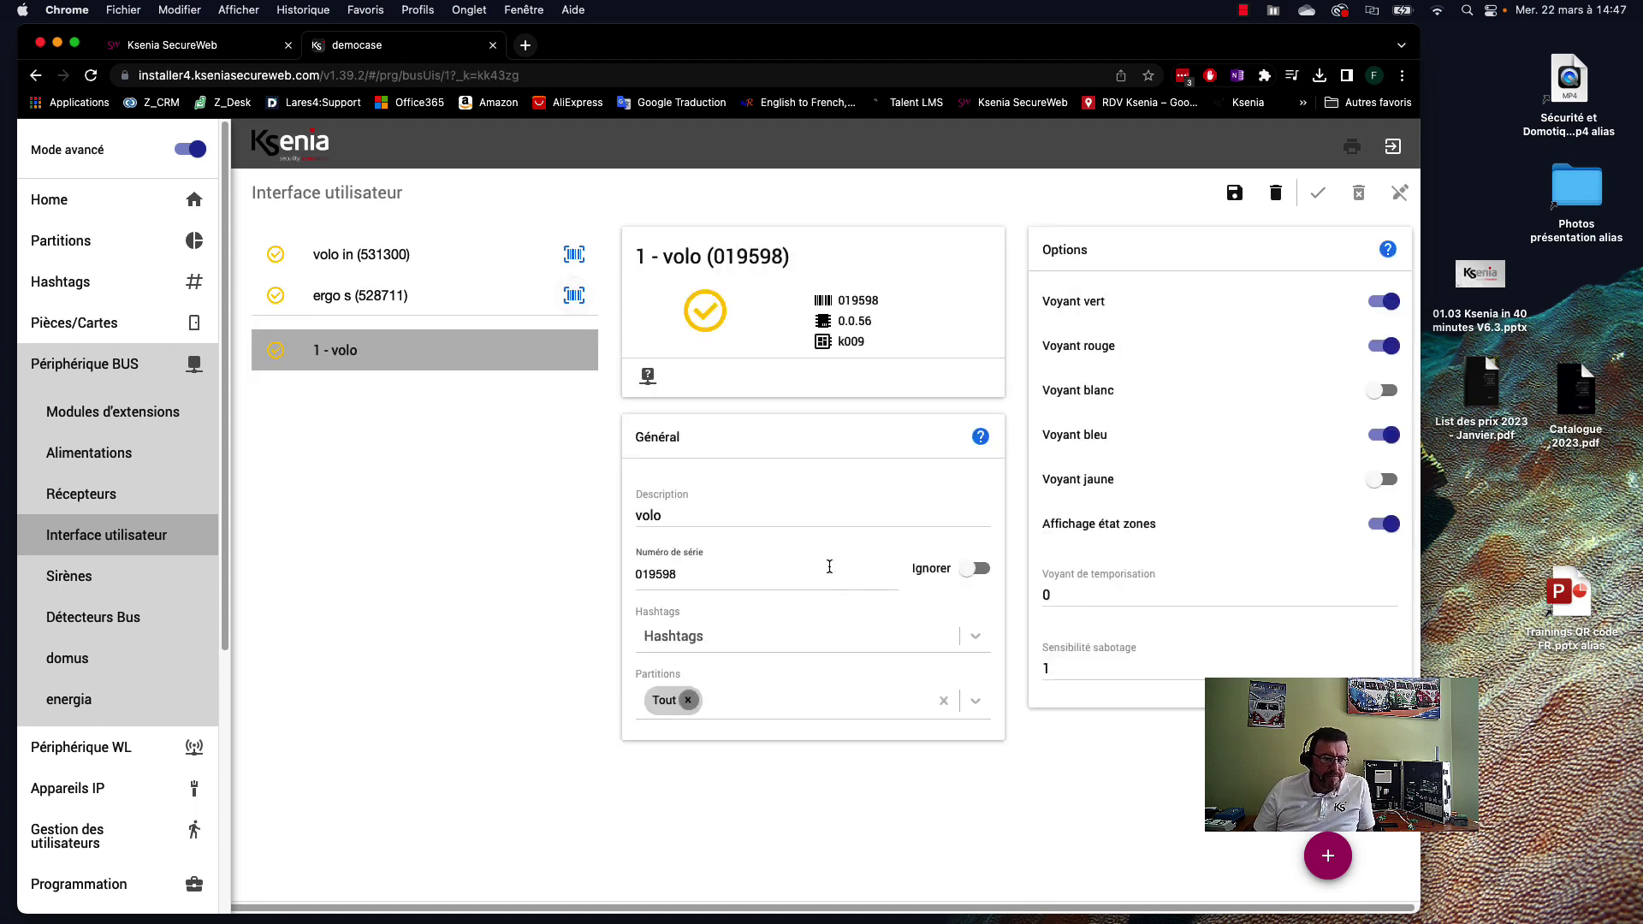
left_click_drag(727, 515, 606, 507)
type("L")
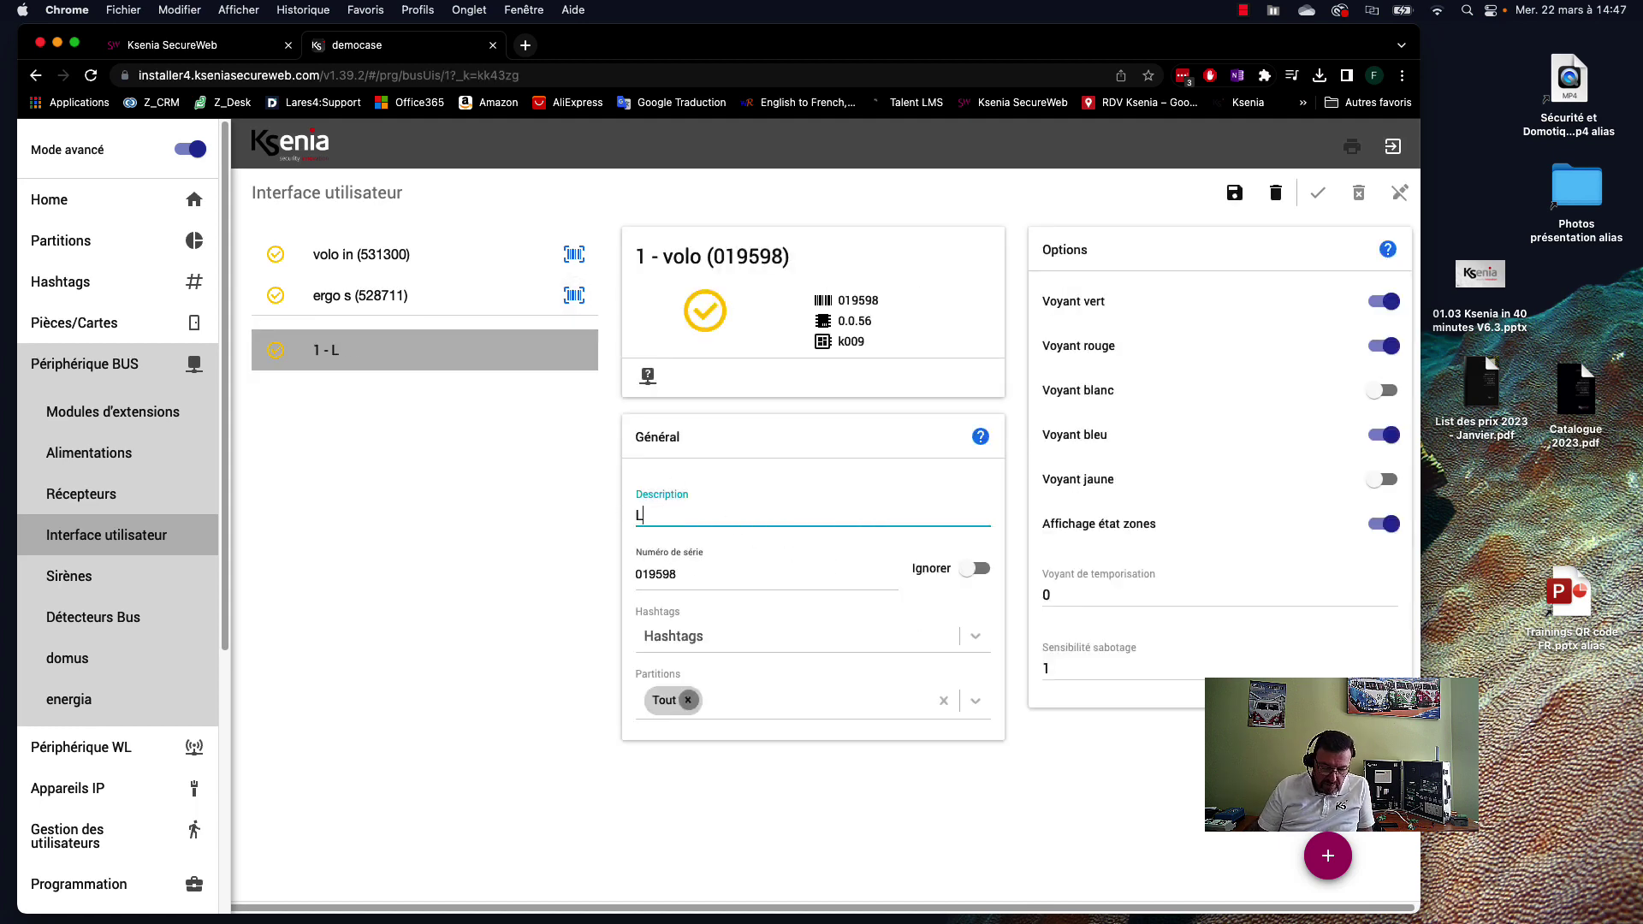
type("ecteur ba")
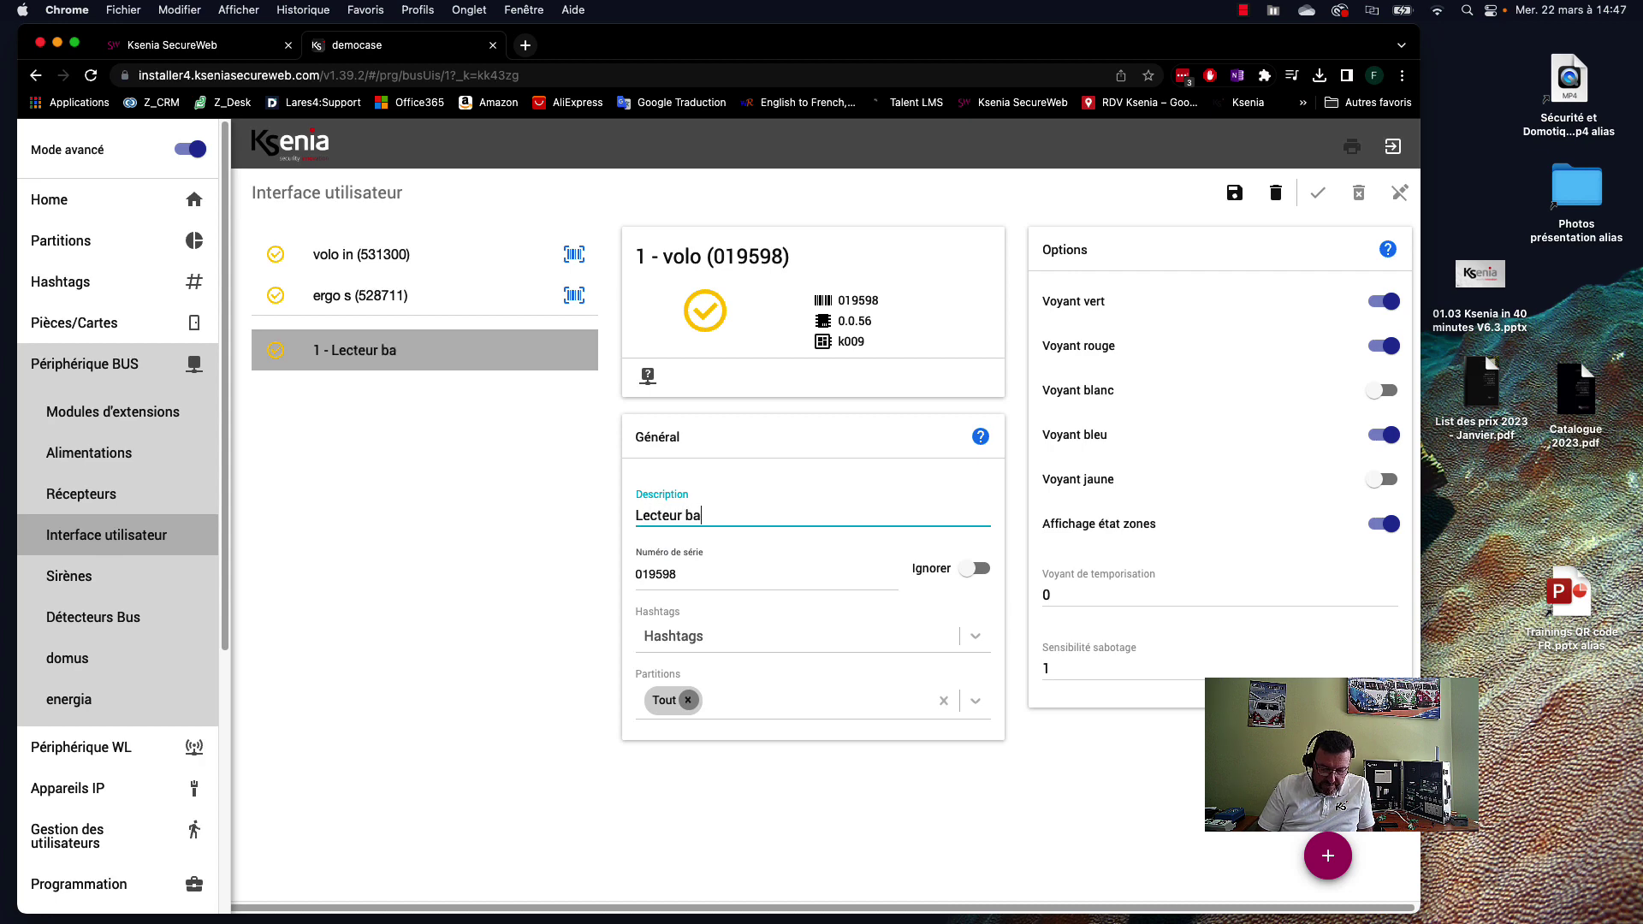
type("dg")
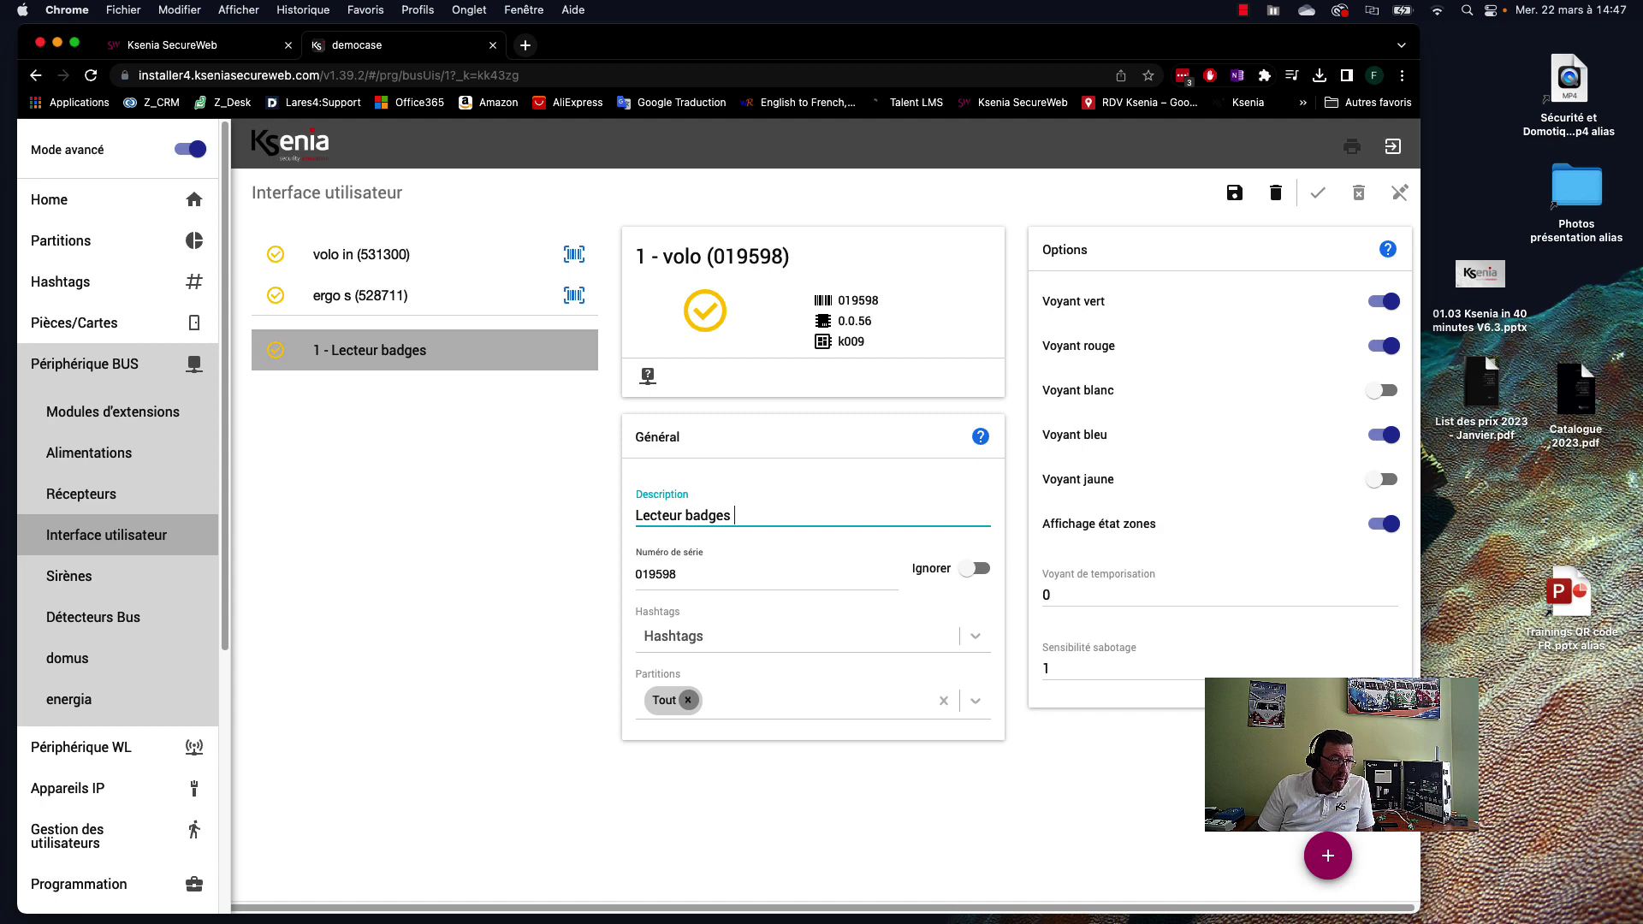
type("es ")
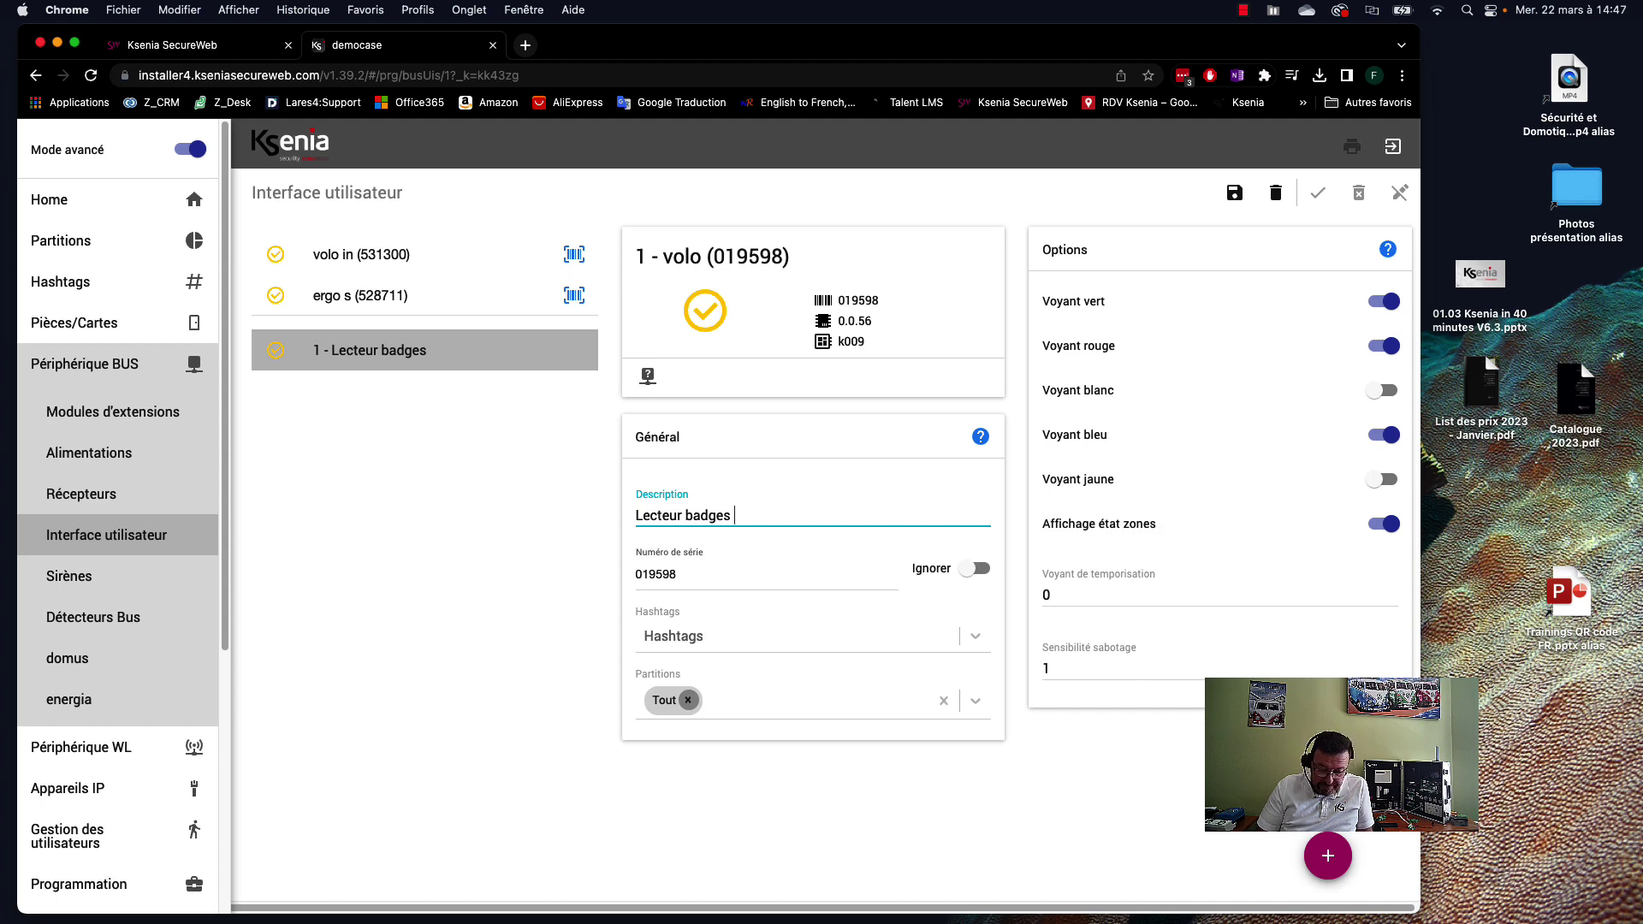
type("entrée")
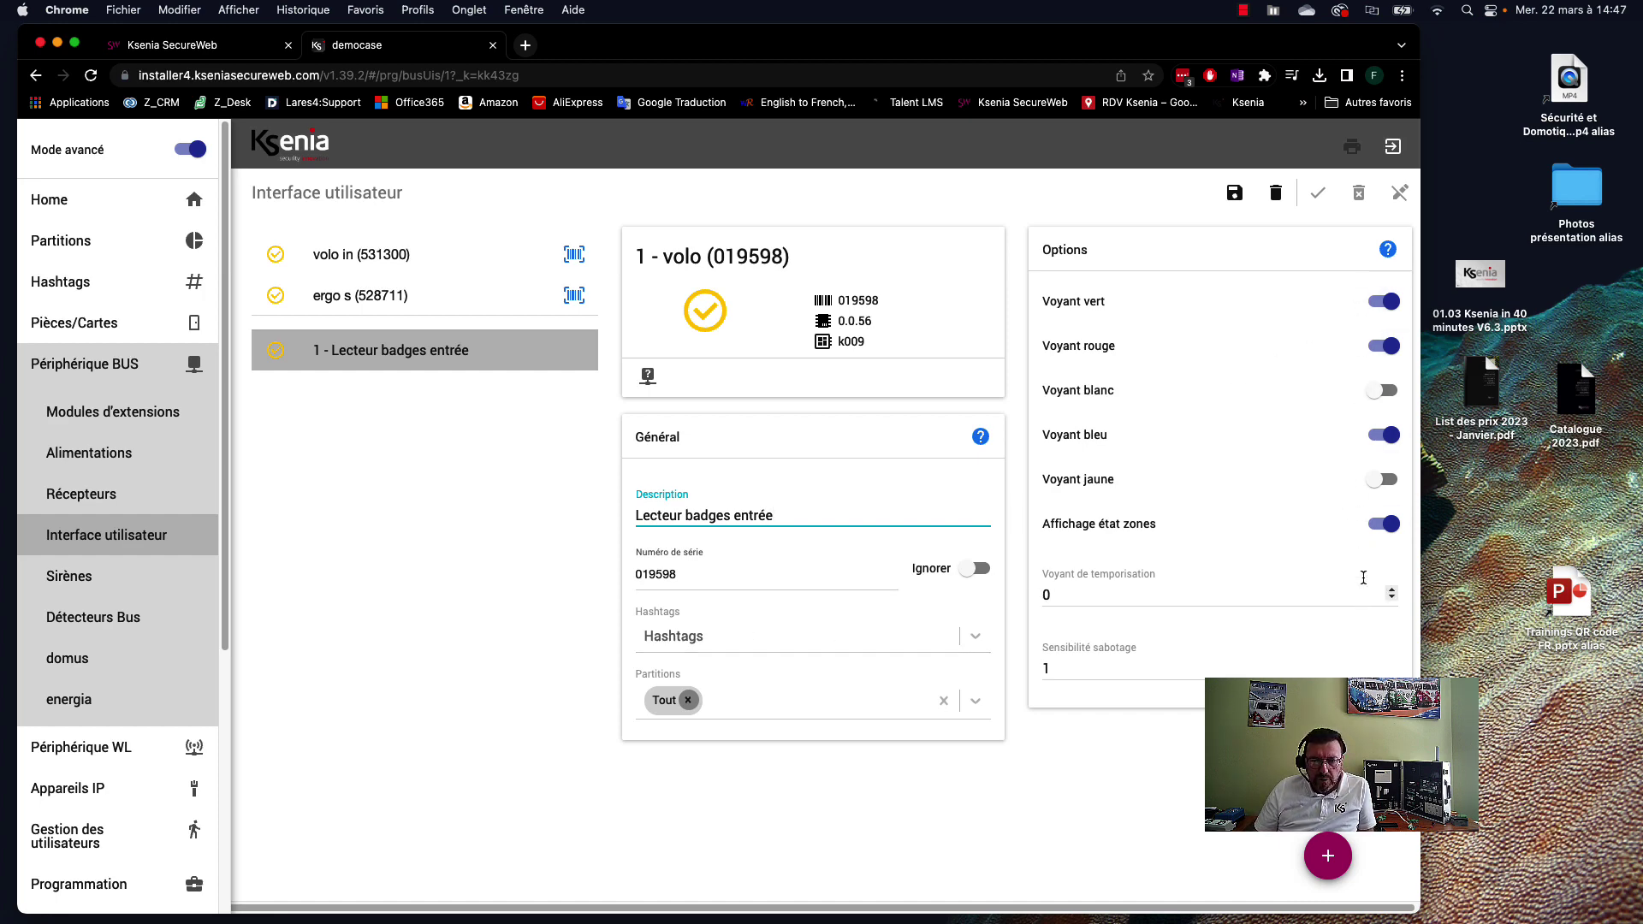
left_click(1383, 301)
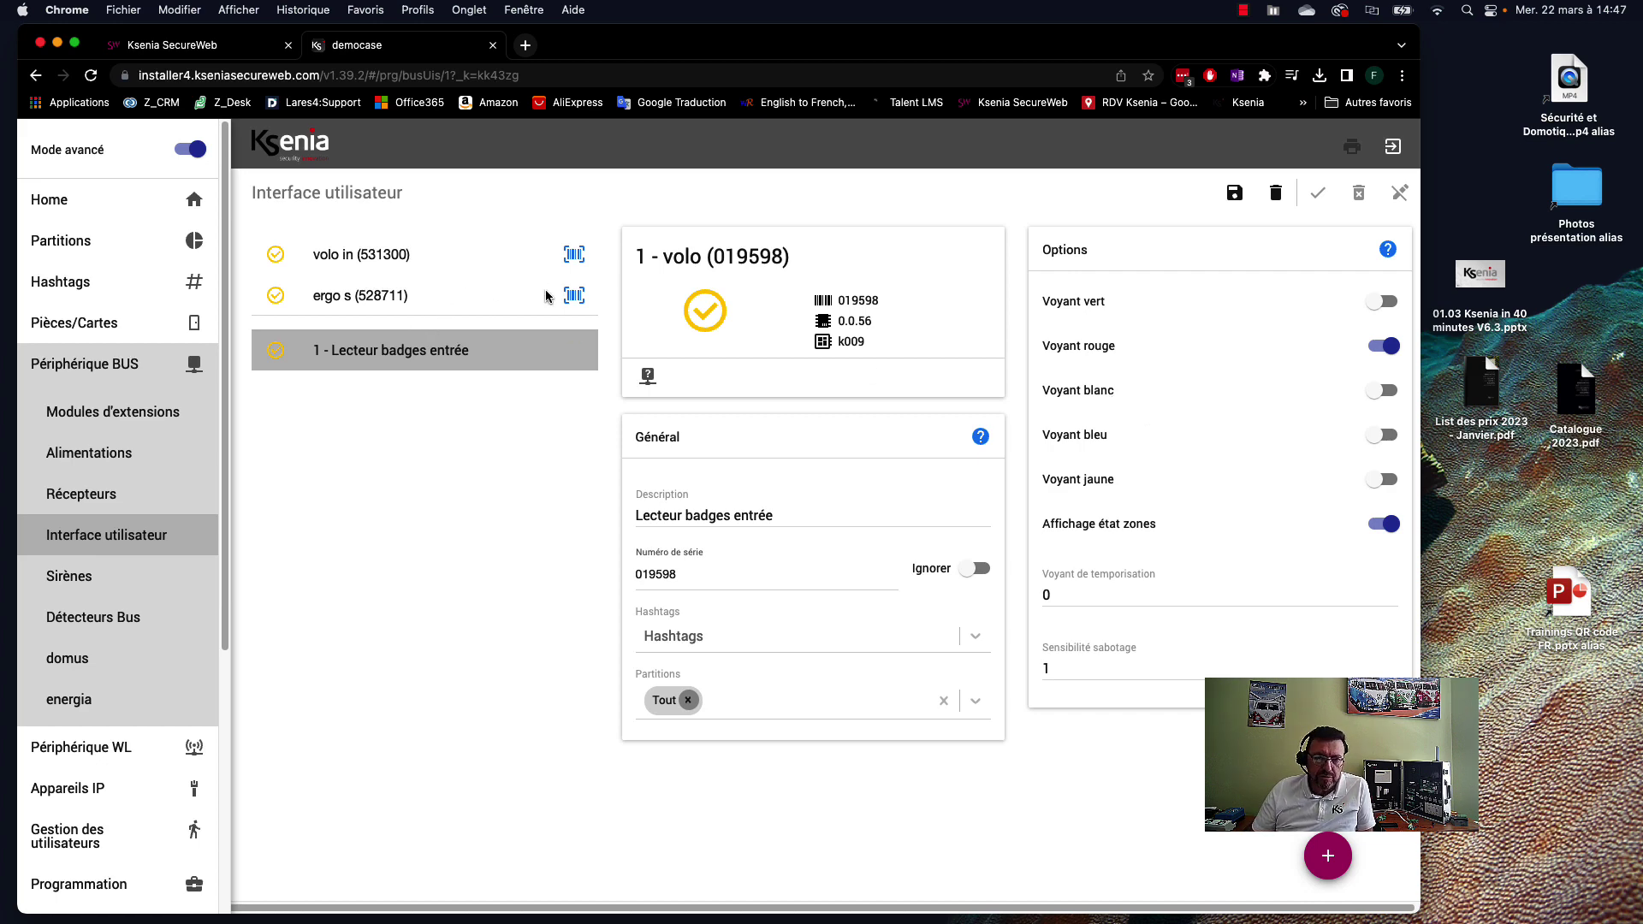
- Add a volo in reader named 'Lecteur badges sortie' with Voyant vert and Voyant bleu off, then save
left_click(574, 256)
left_click(719, 516)
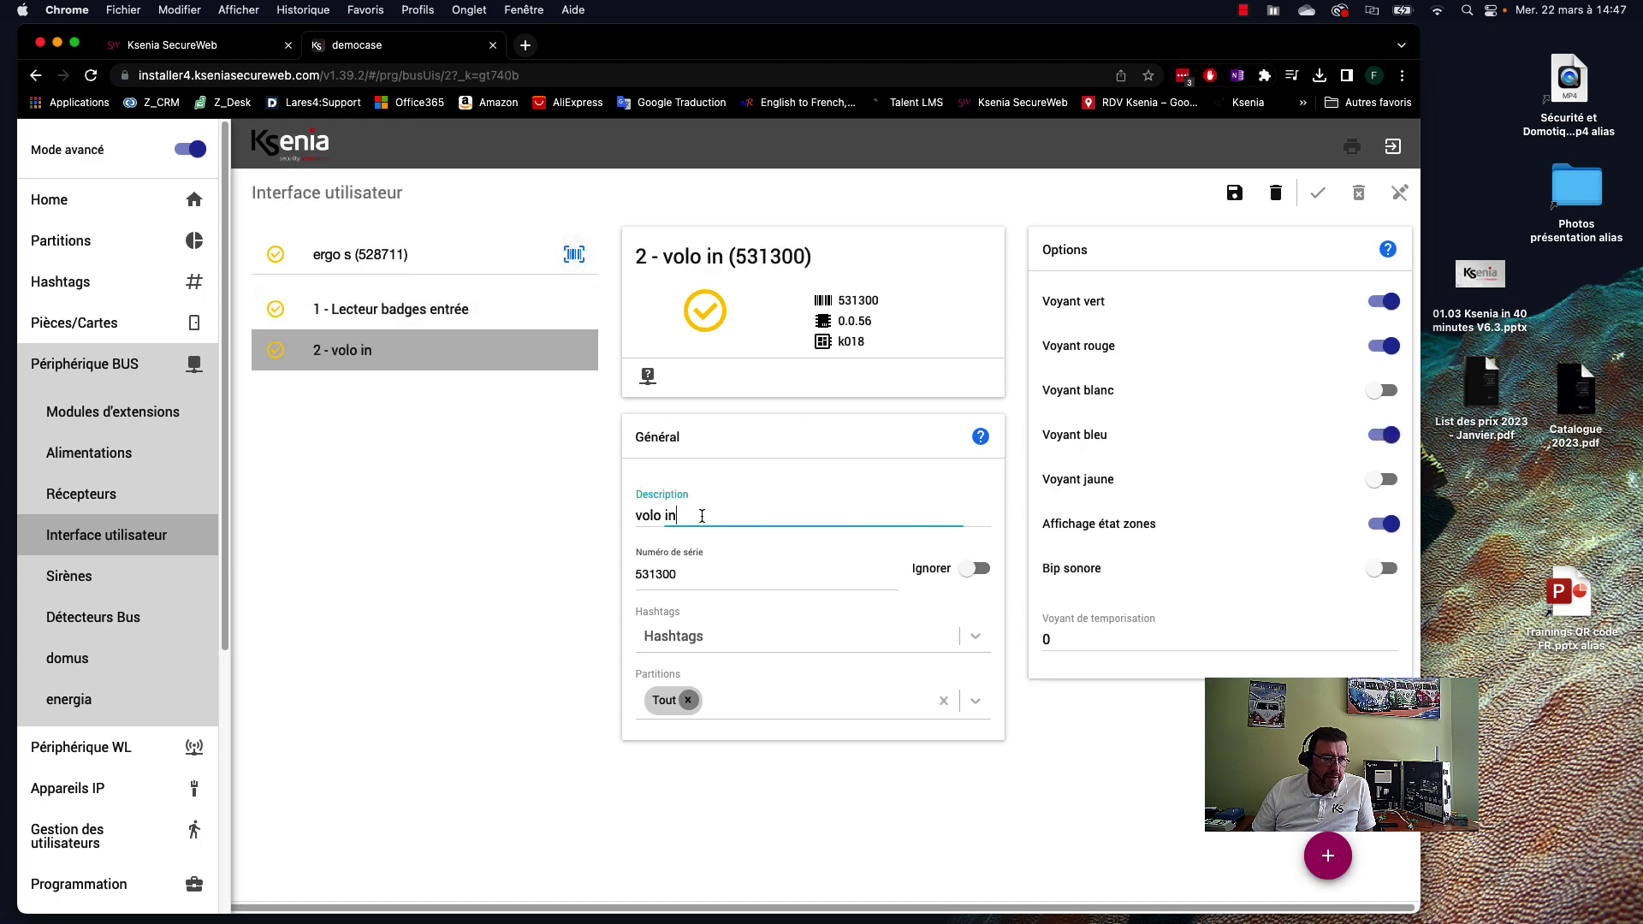
left_click_drag(719, 516, 623, 516)
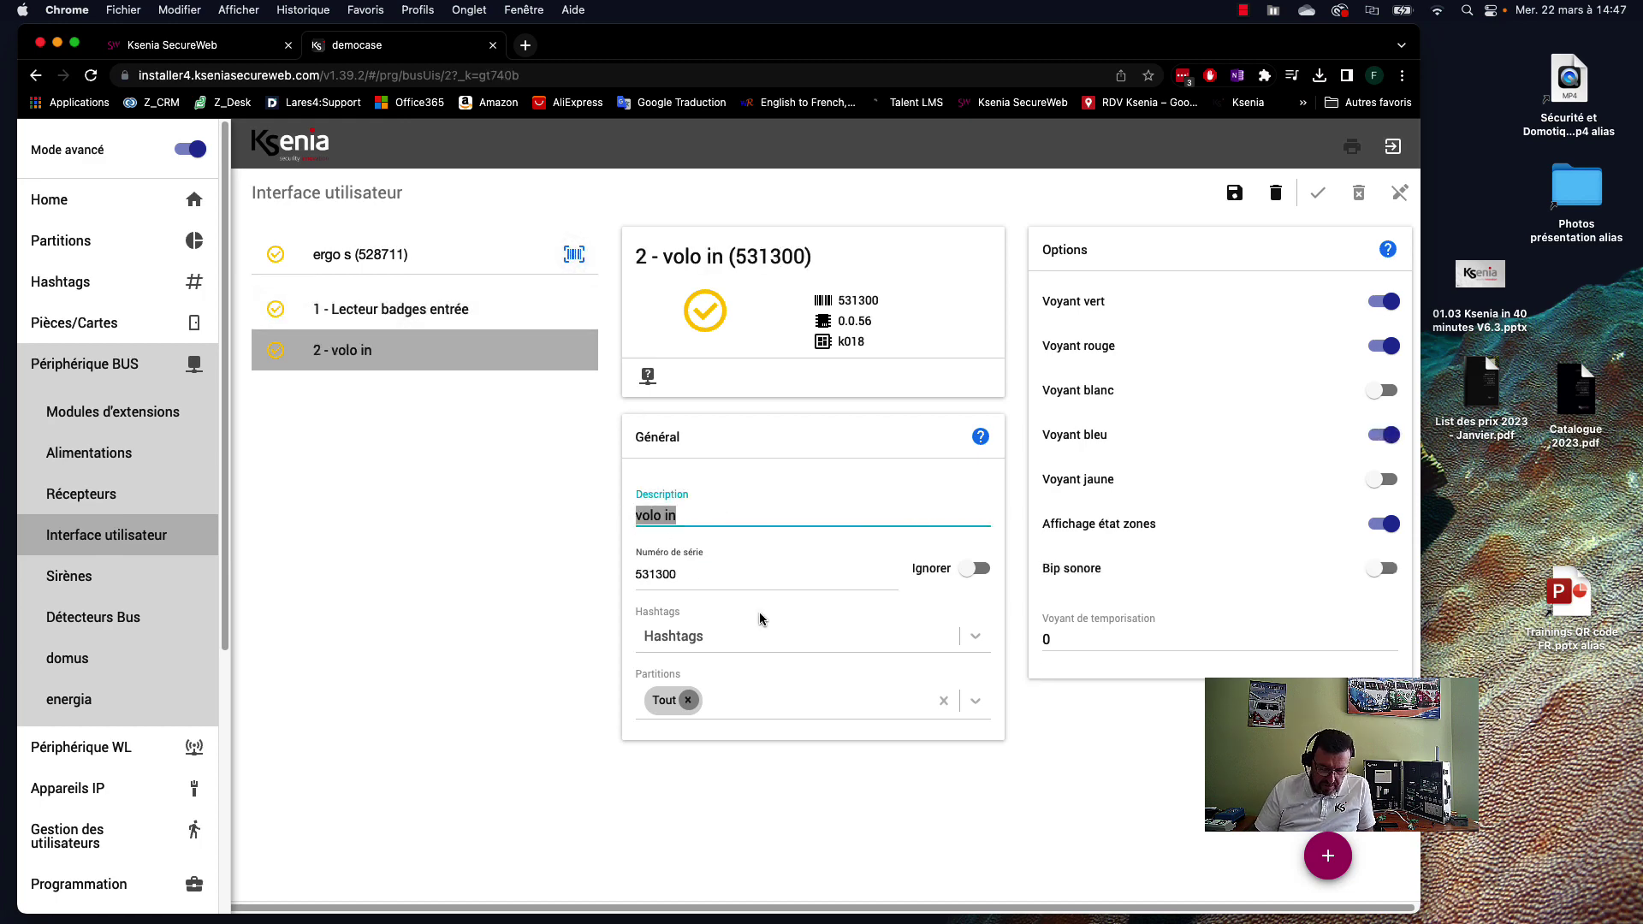
type("Lect")
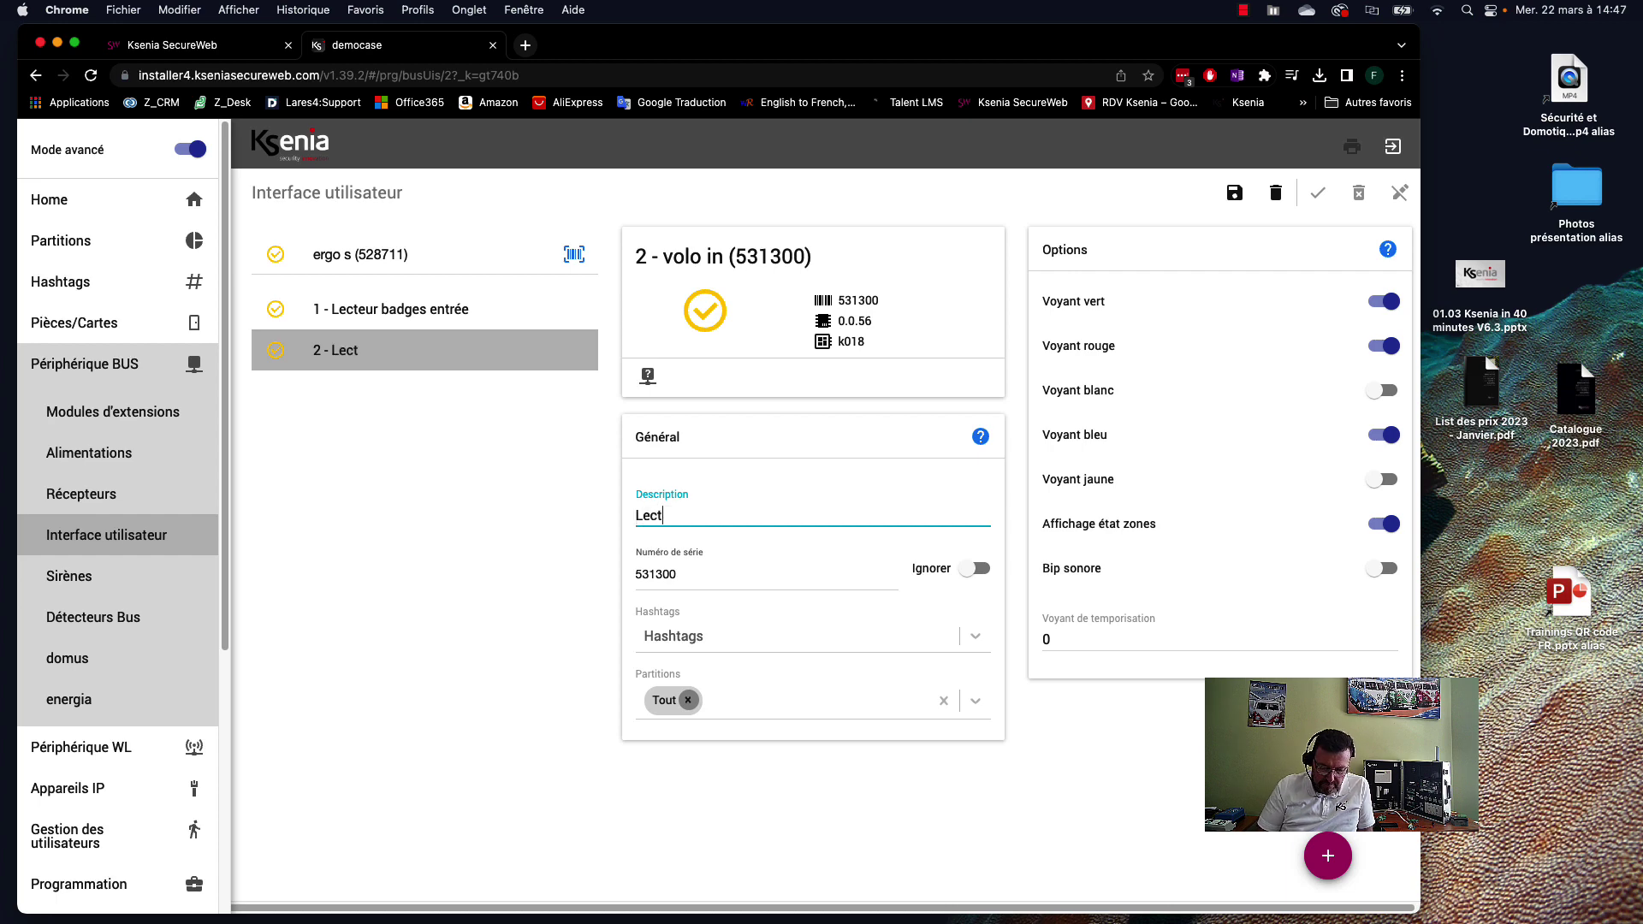
type("eur badge")
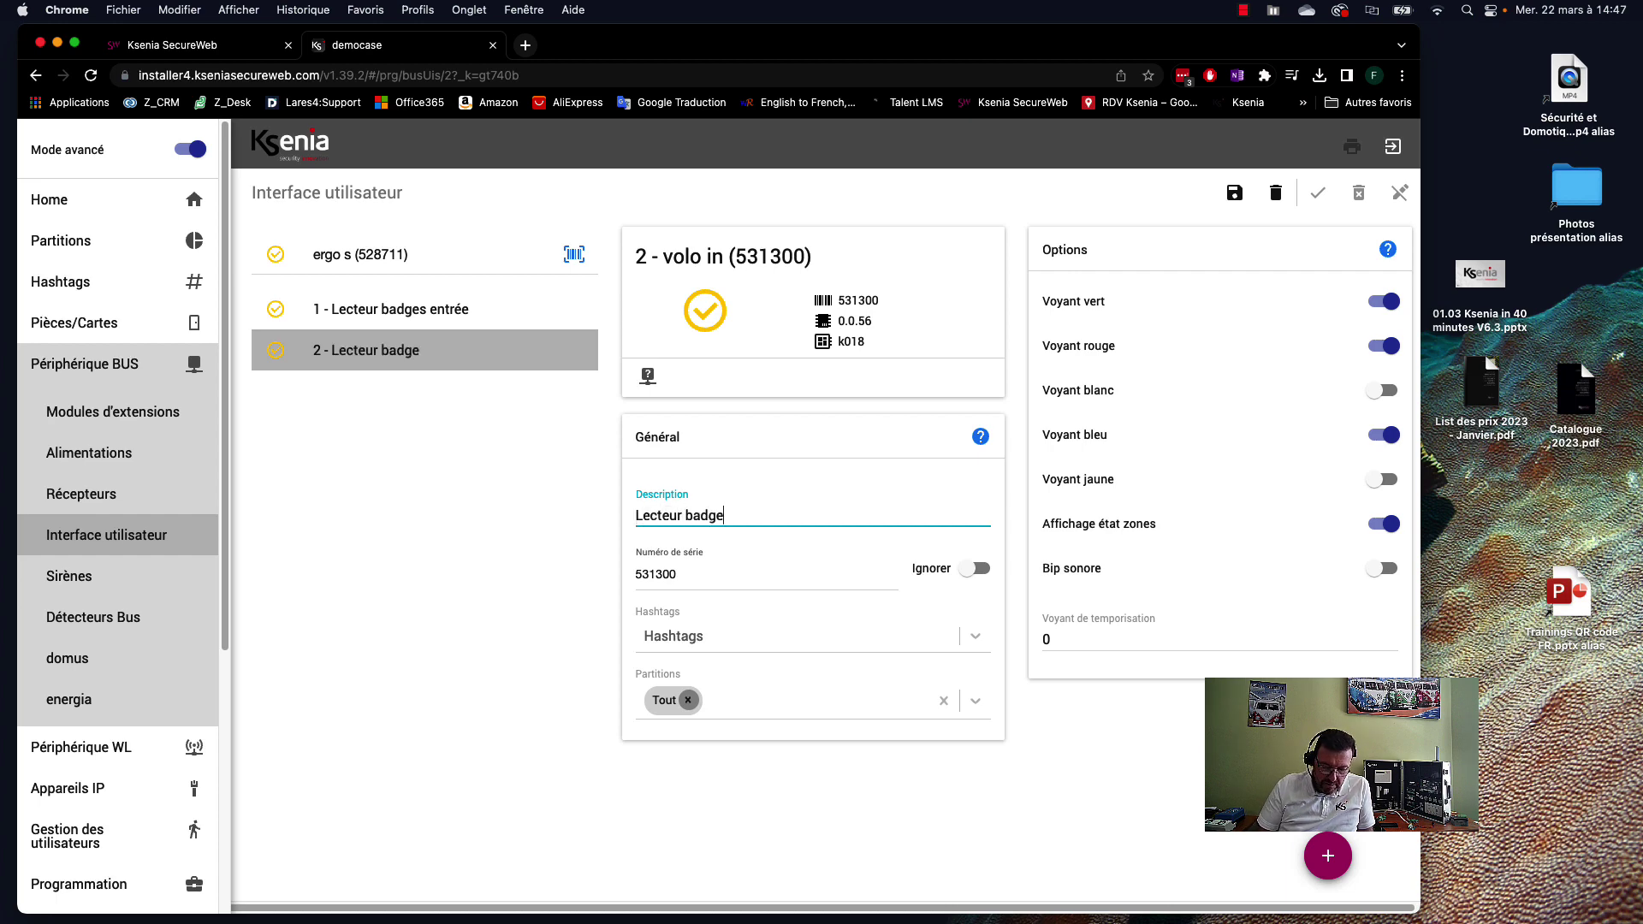
type("s sortie")
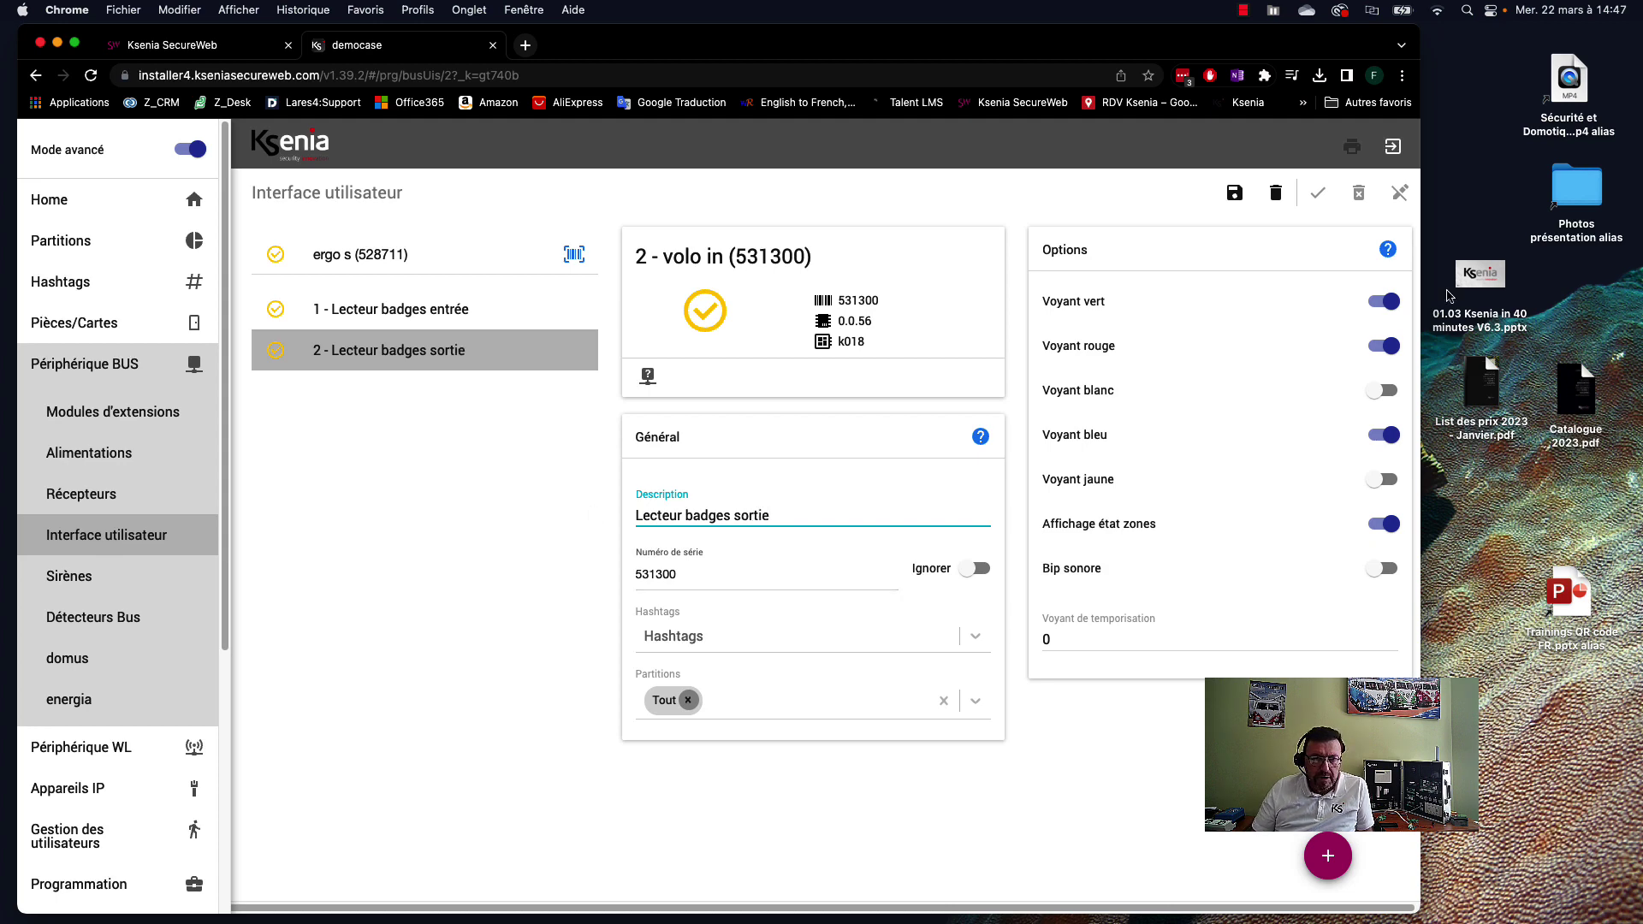
left_click(1384, 305)
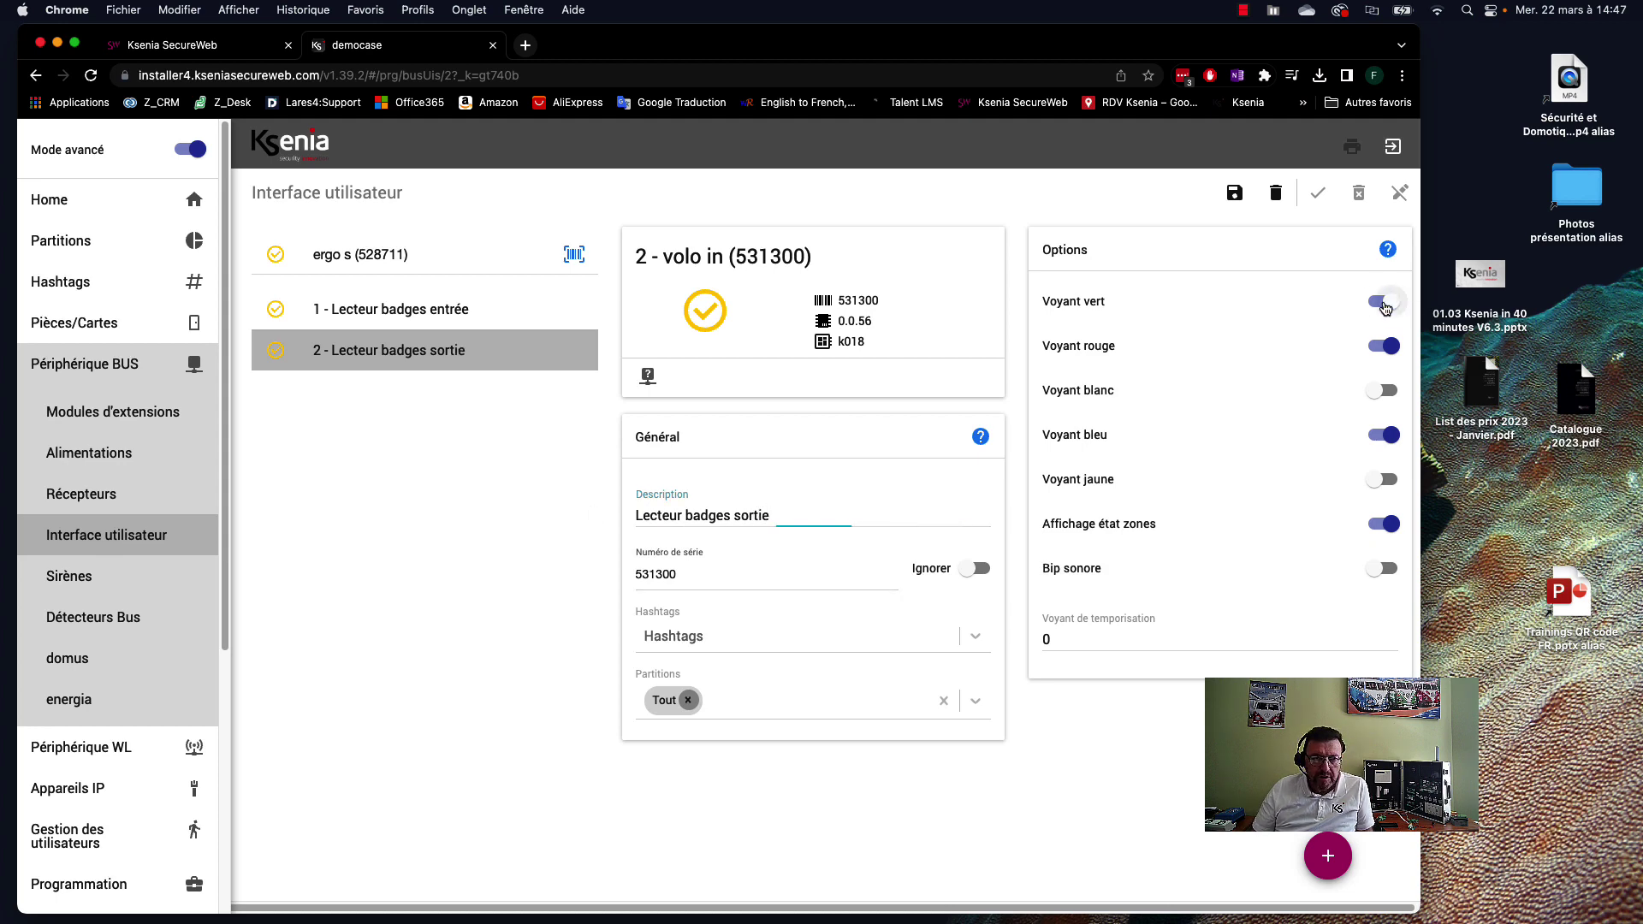
left_click(1384, 437)
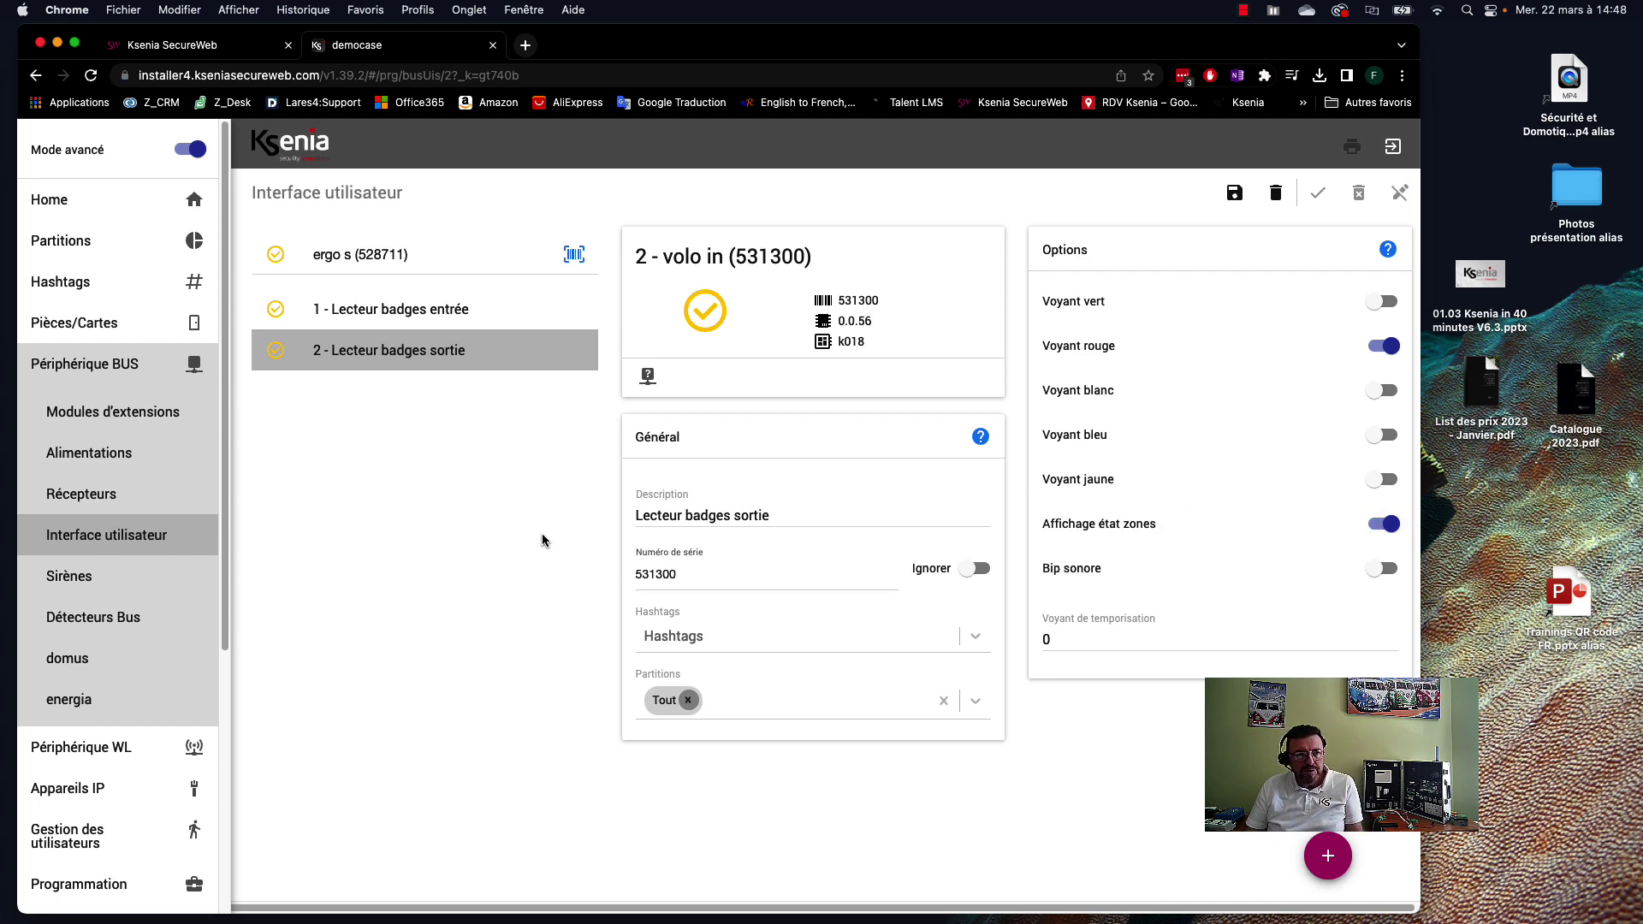
left_click(1234, 193)
left_click(1399, 194)
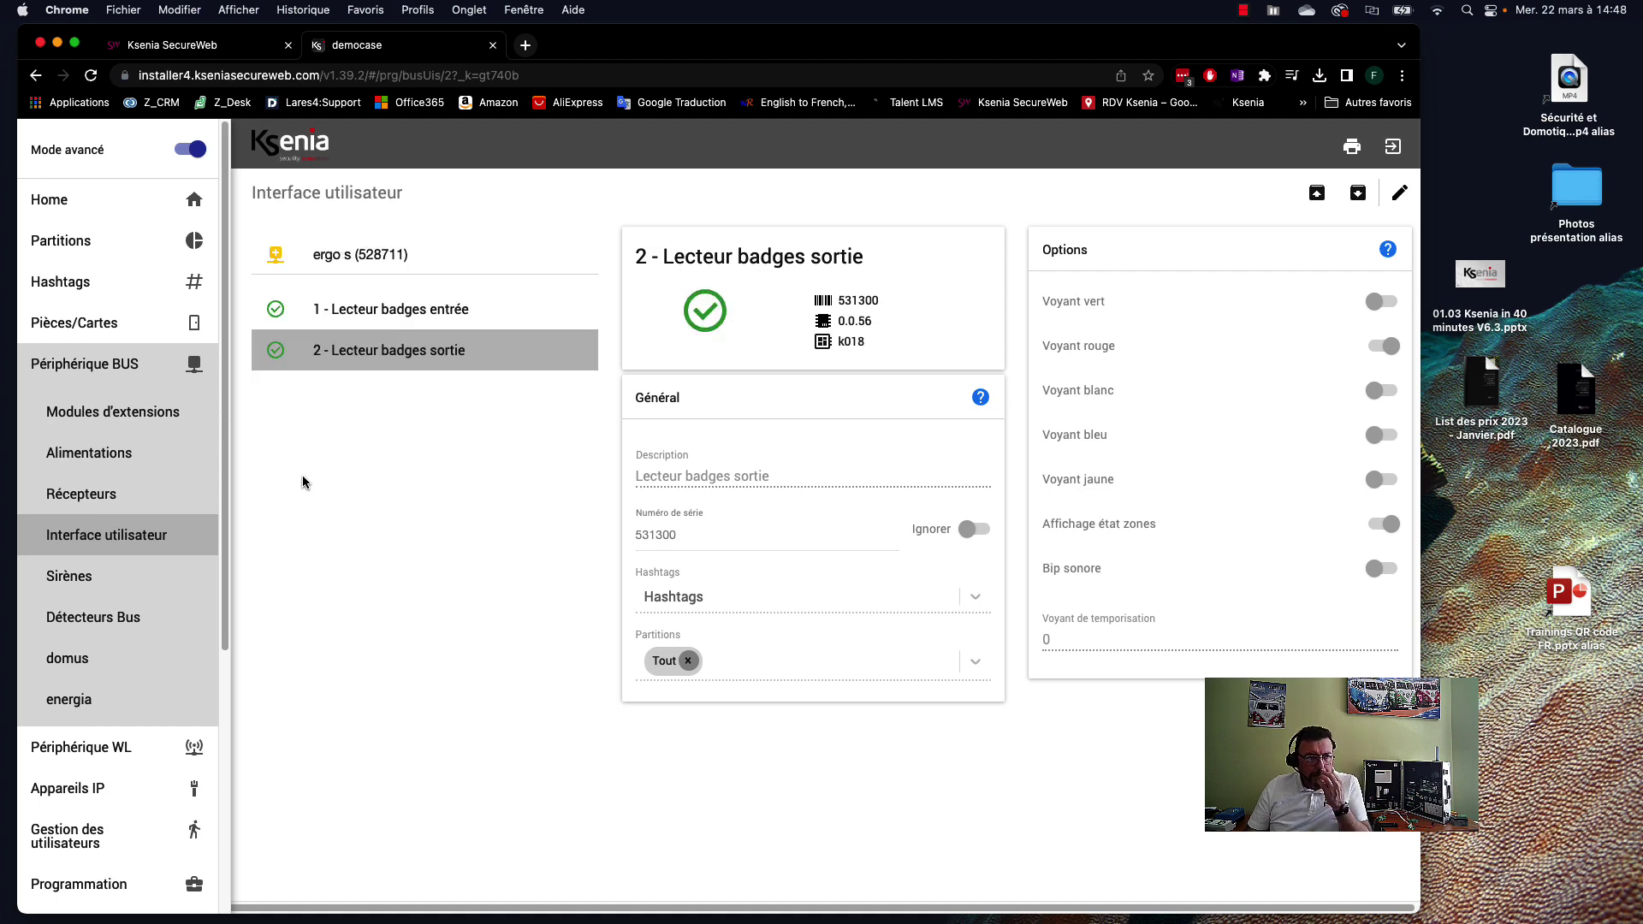
- Open Gestion des utilisateurs > Utilisateurs and turn on editing mode
left_click(132, 366)
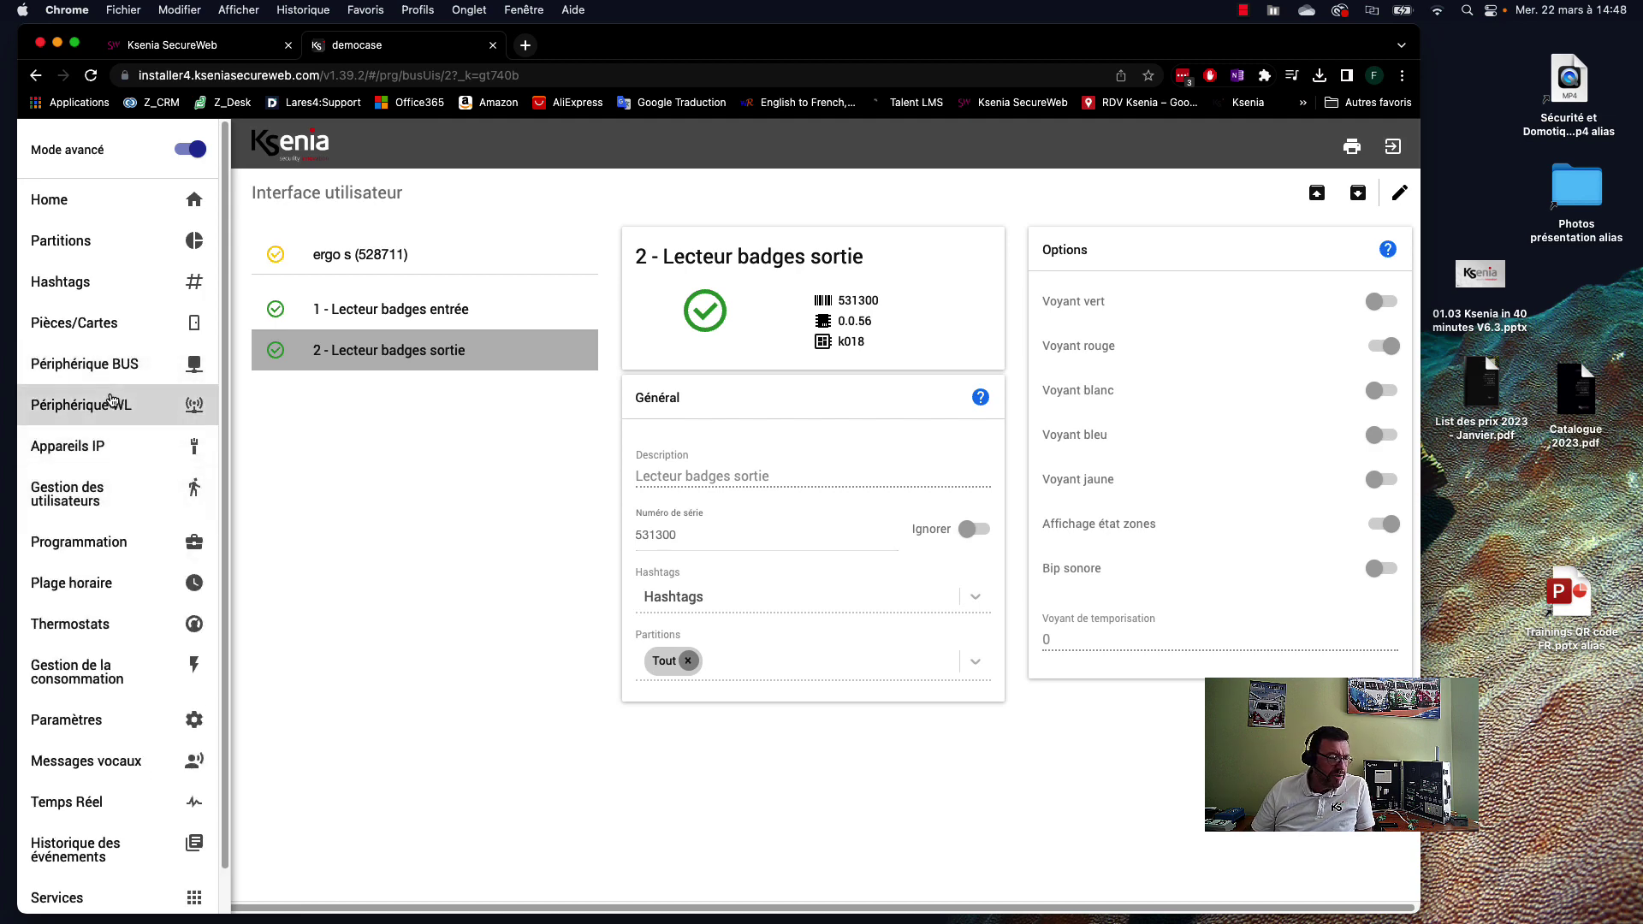
left_click(89, 509)
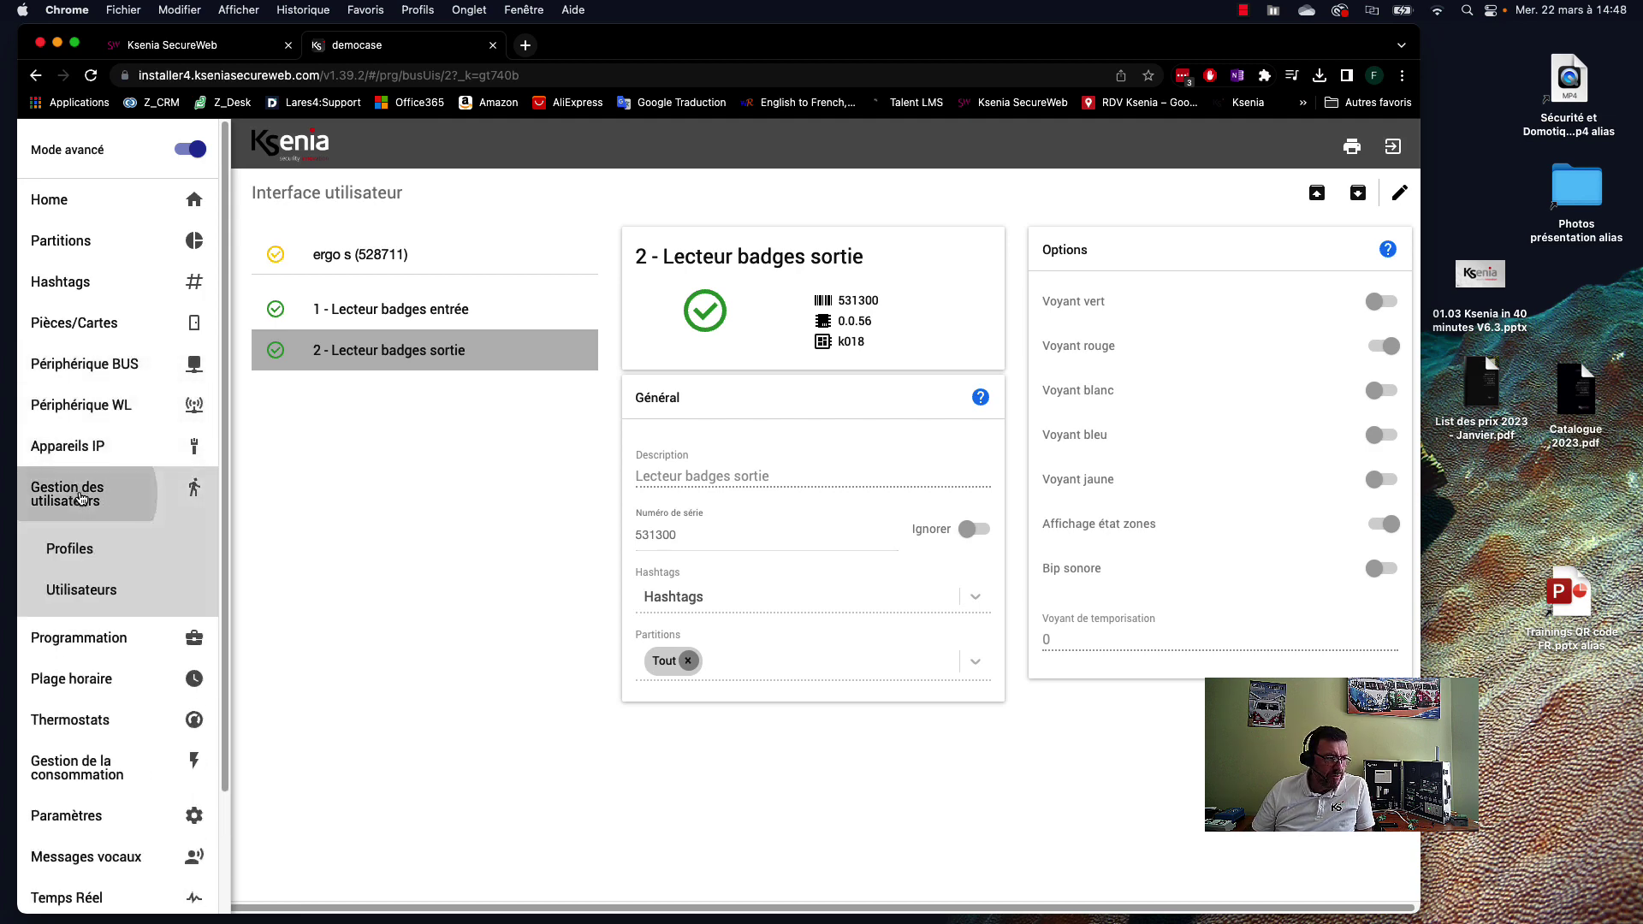
left_click(81, 592)
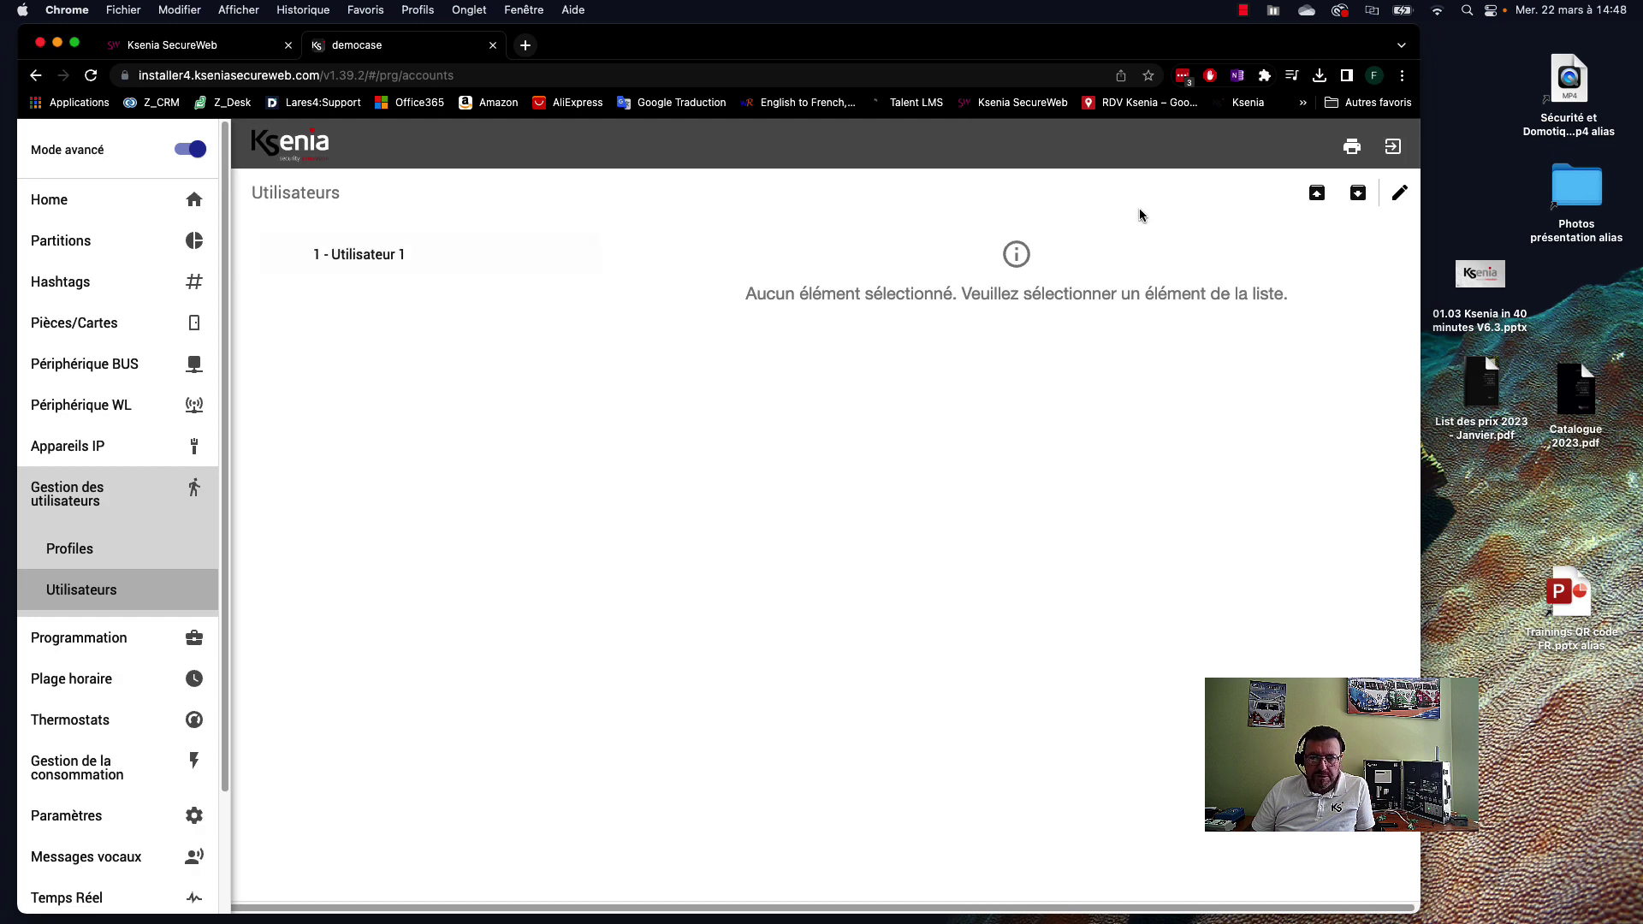
left_click(1401, 196)
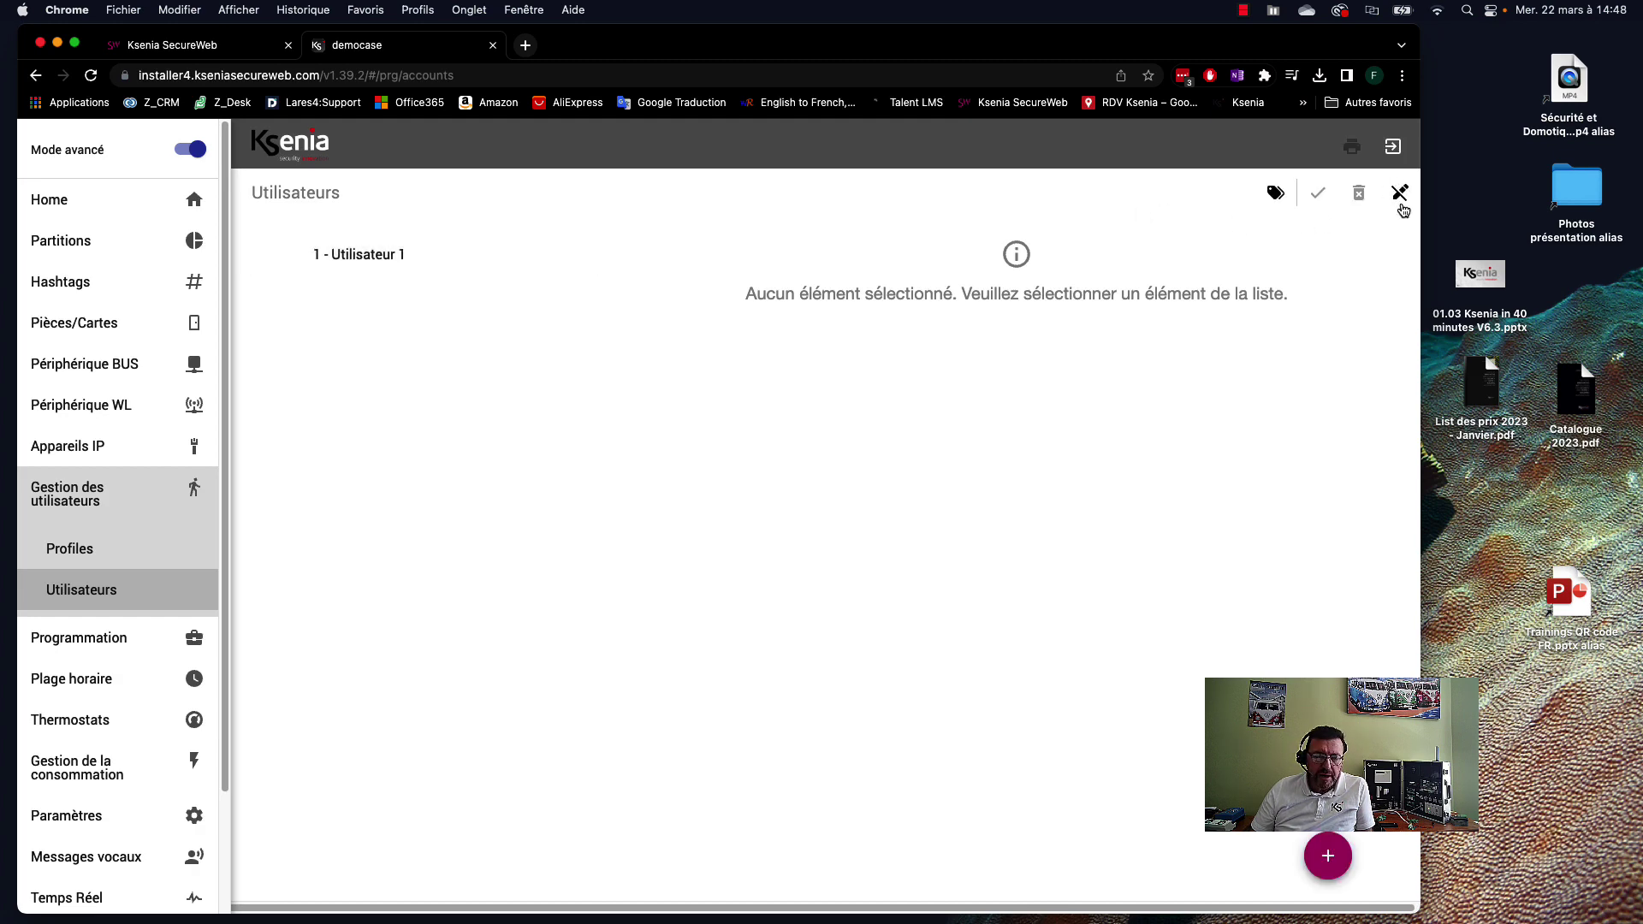
- Start badge tag registration on the Lecteur badges entrée reader
left_click(1275, 195)
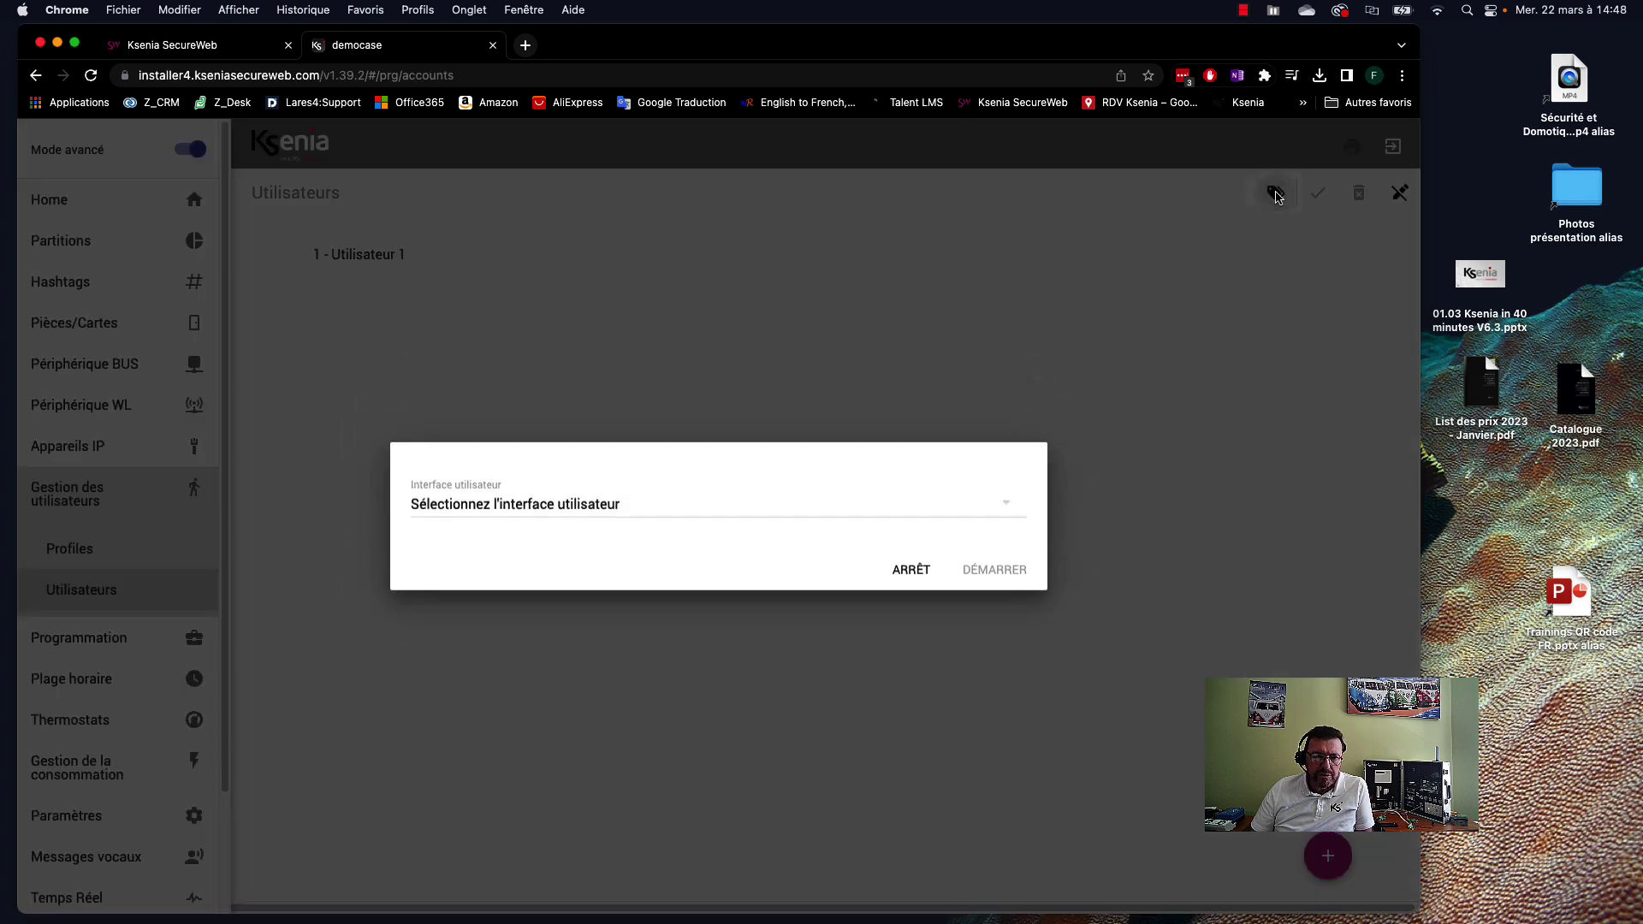
left_click(596, 510)
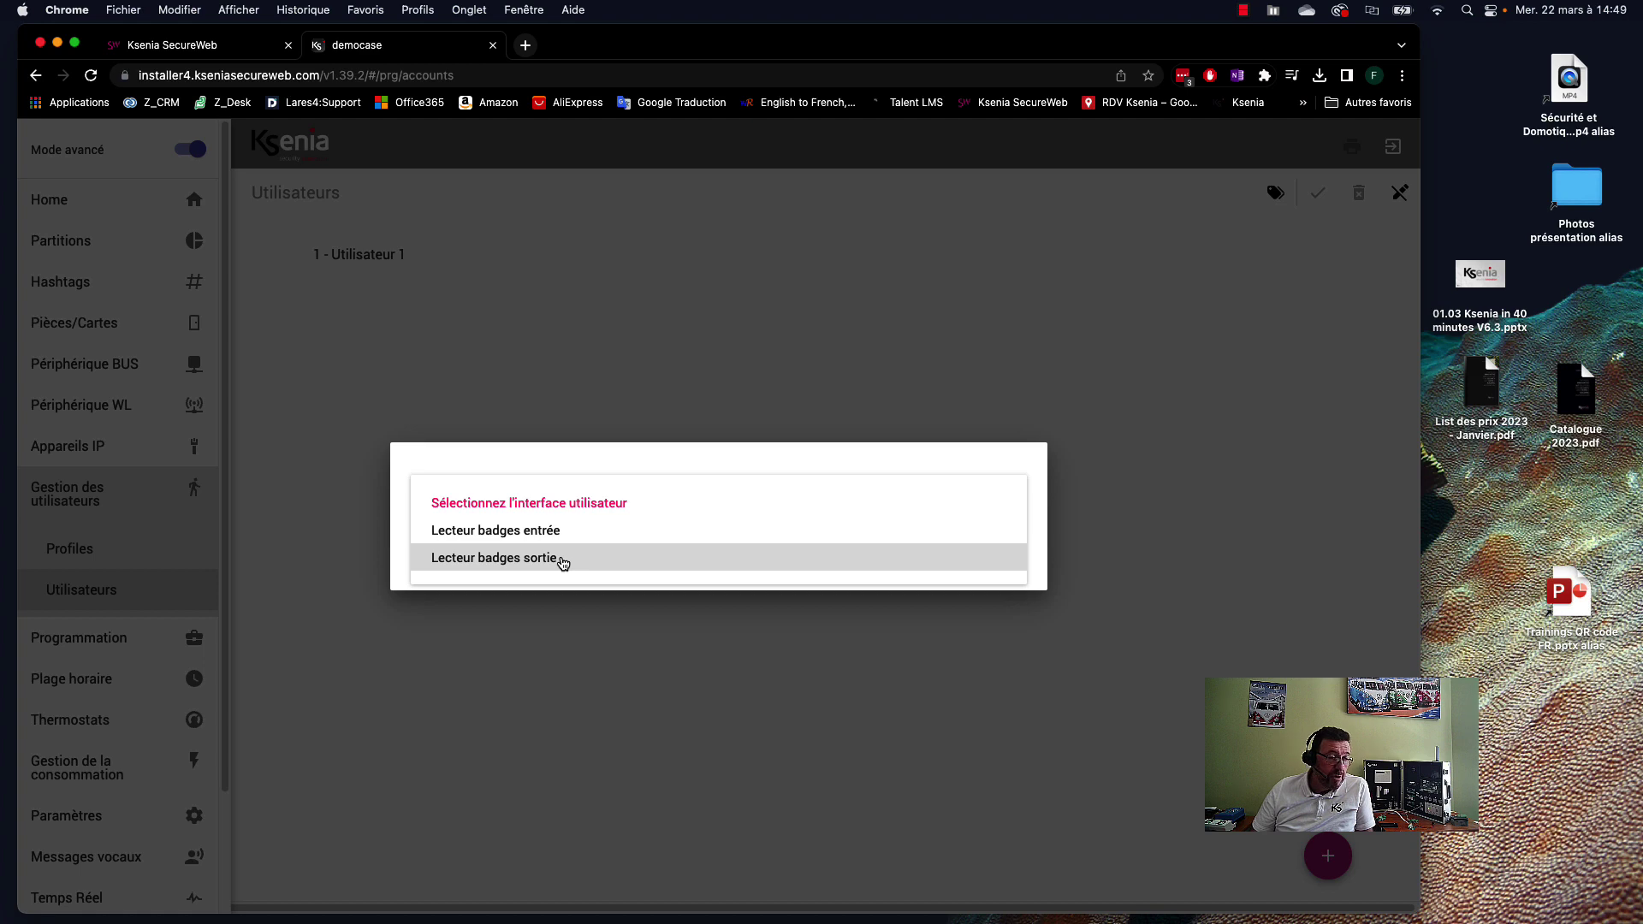
left_click(554, 534)
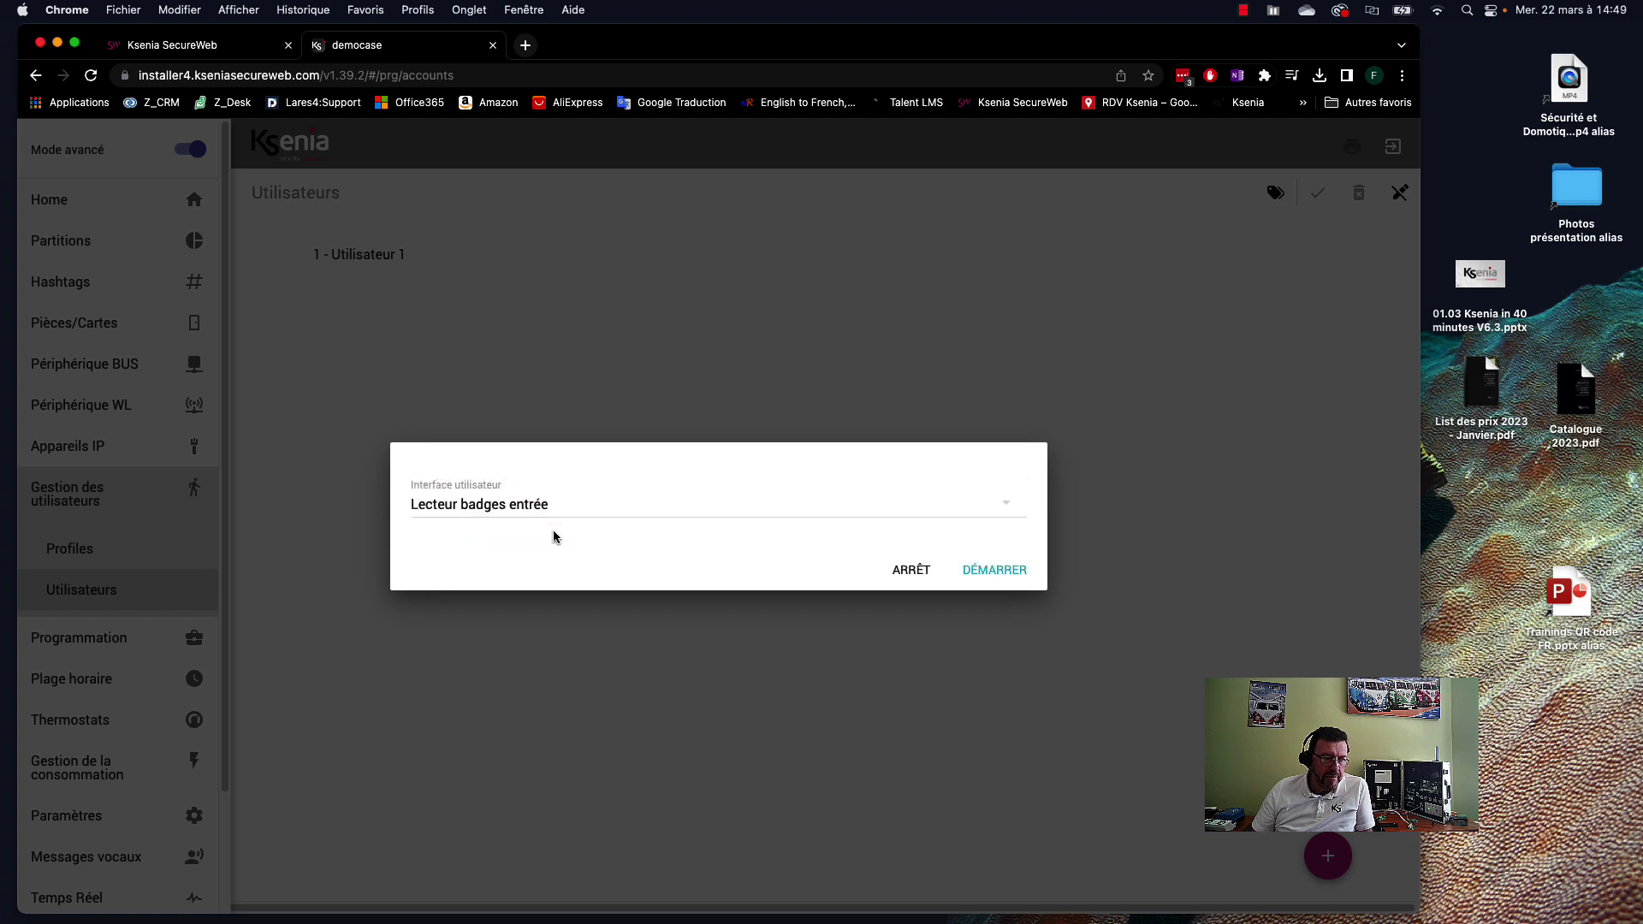
left_click(996, 571)
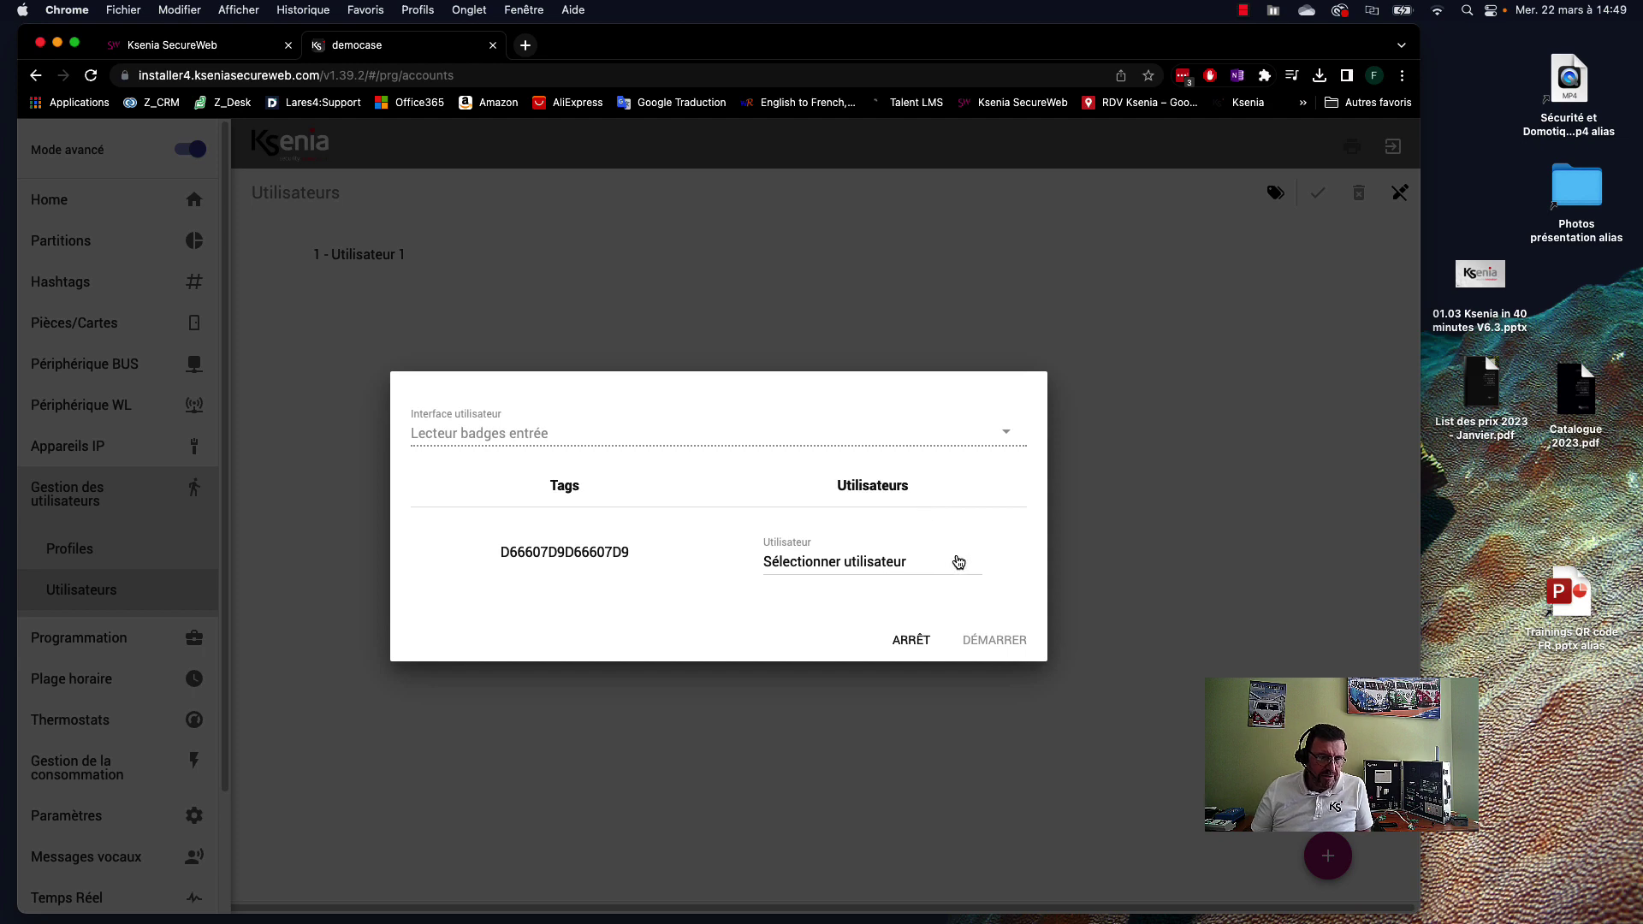
- Assign the read badge to Utilisateur 1, stop registration, and open Utilisateur 1's details
left_click(959, 563)
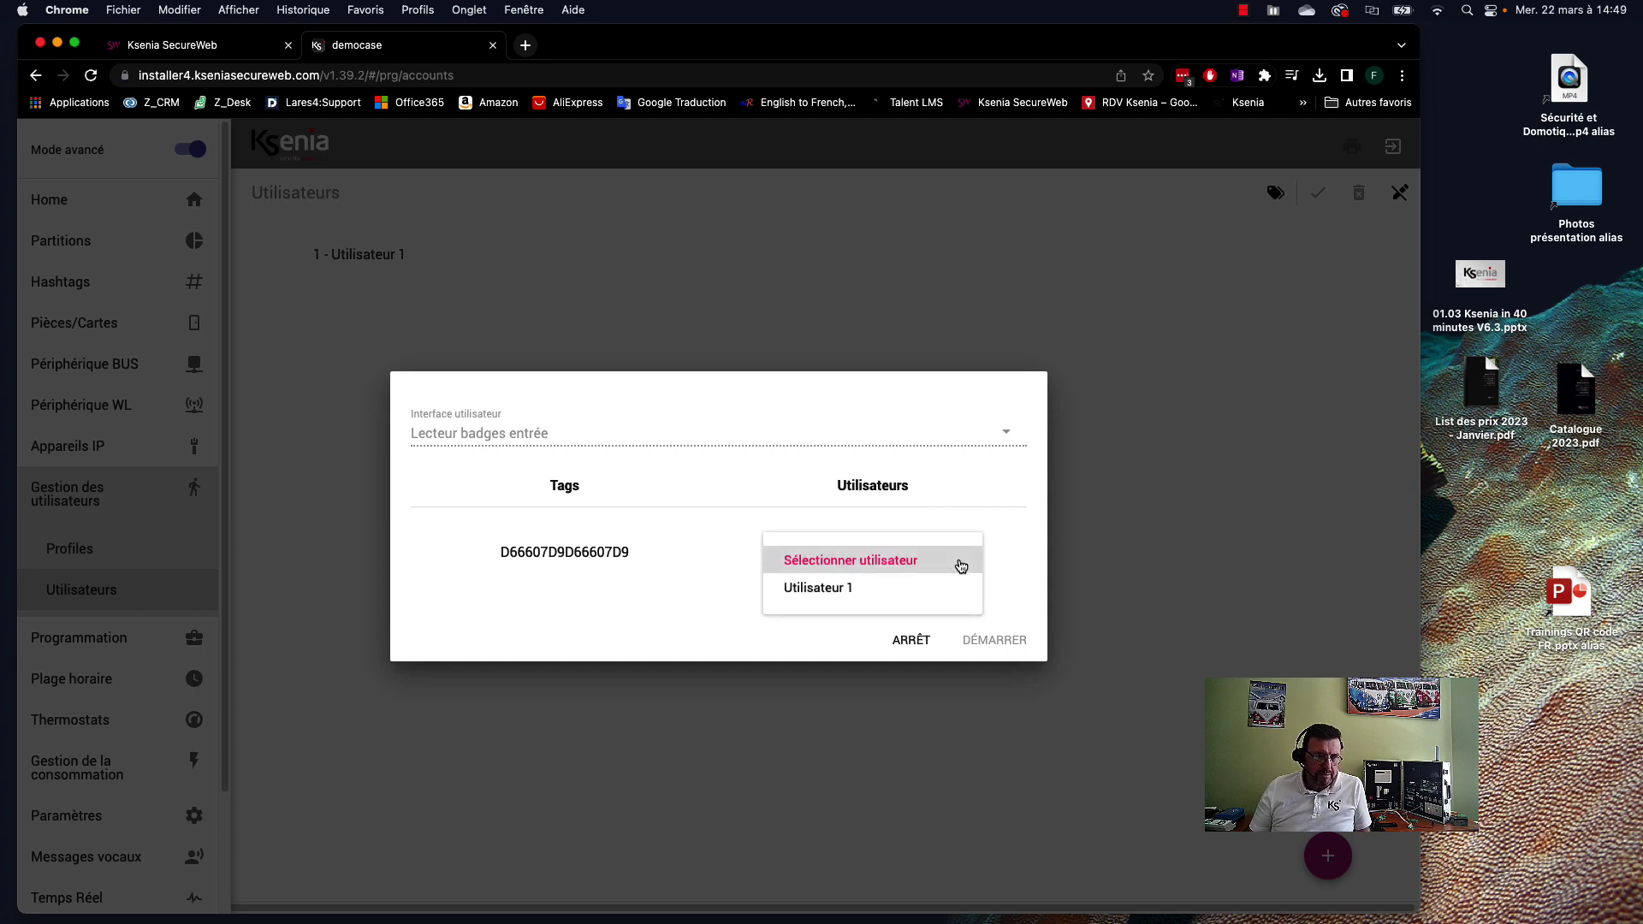
left_click(833, 591)
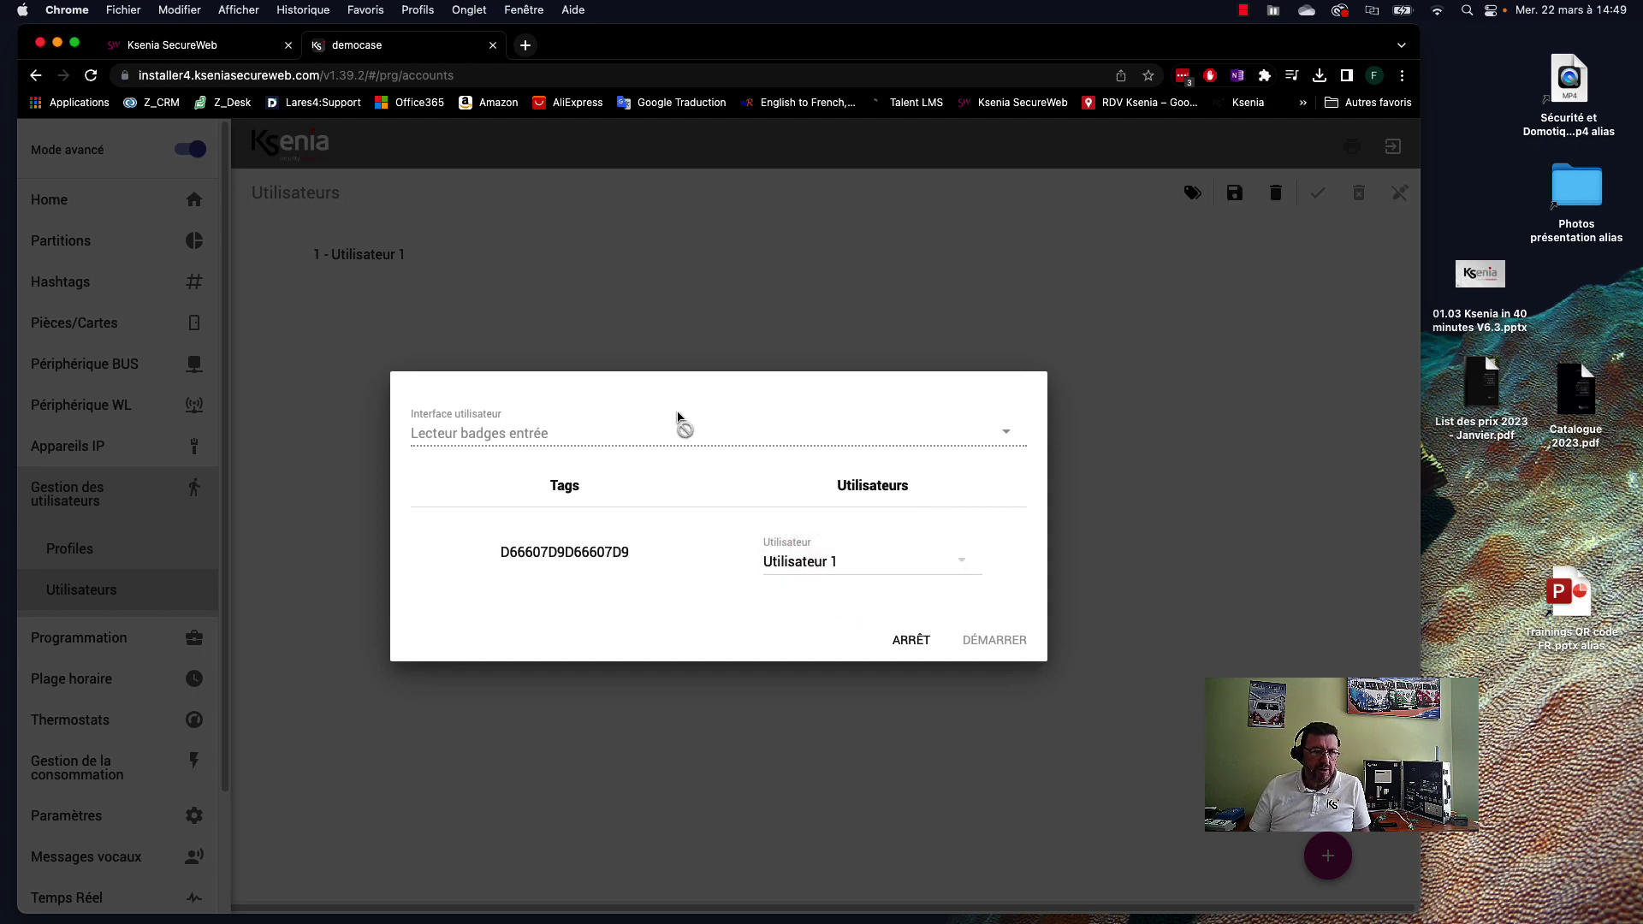
left_click(922, 646)
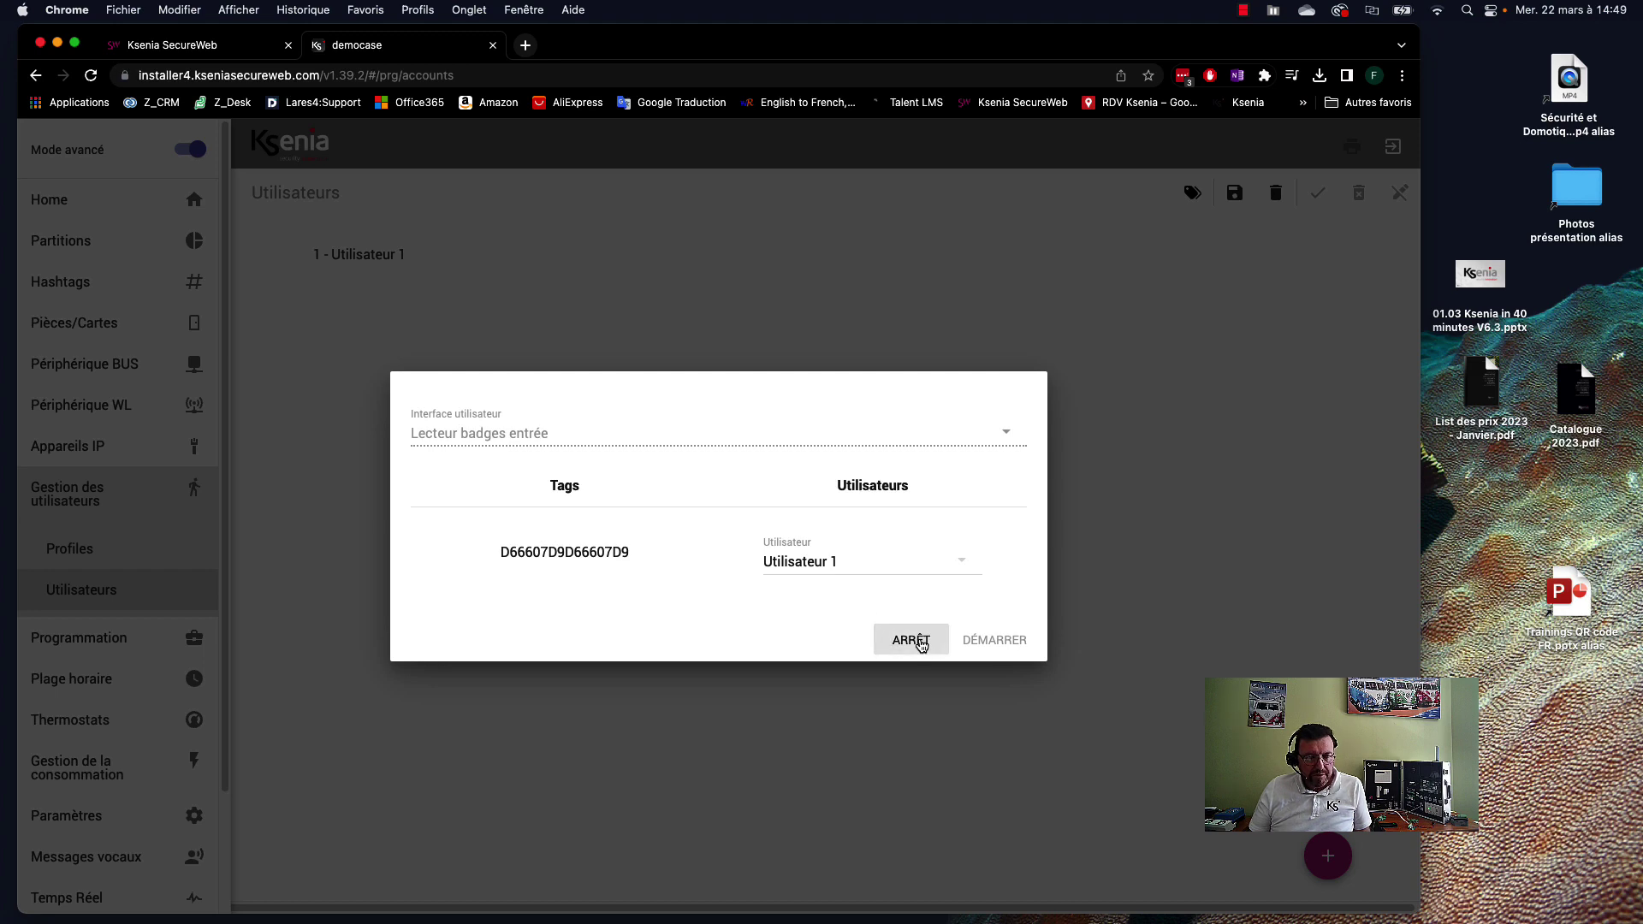
left_click(921, 646)
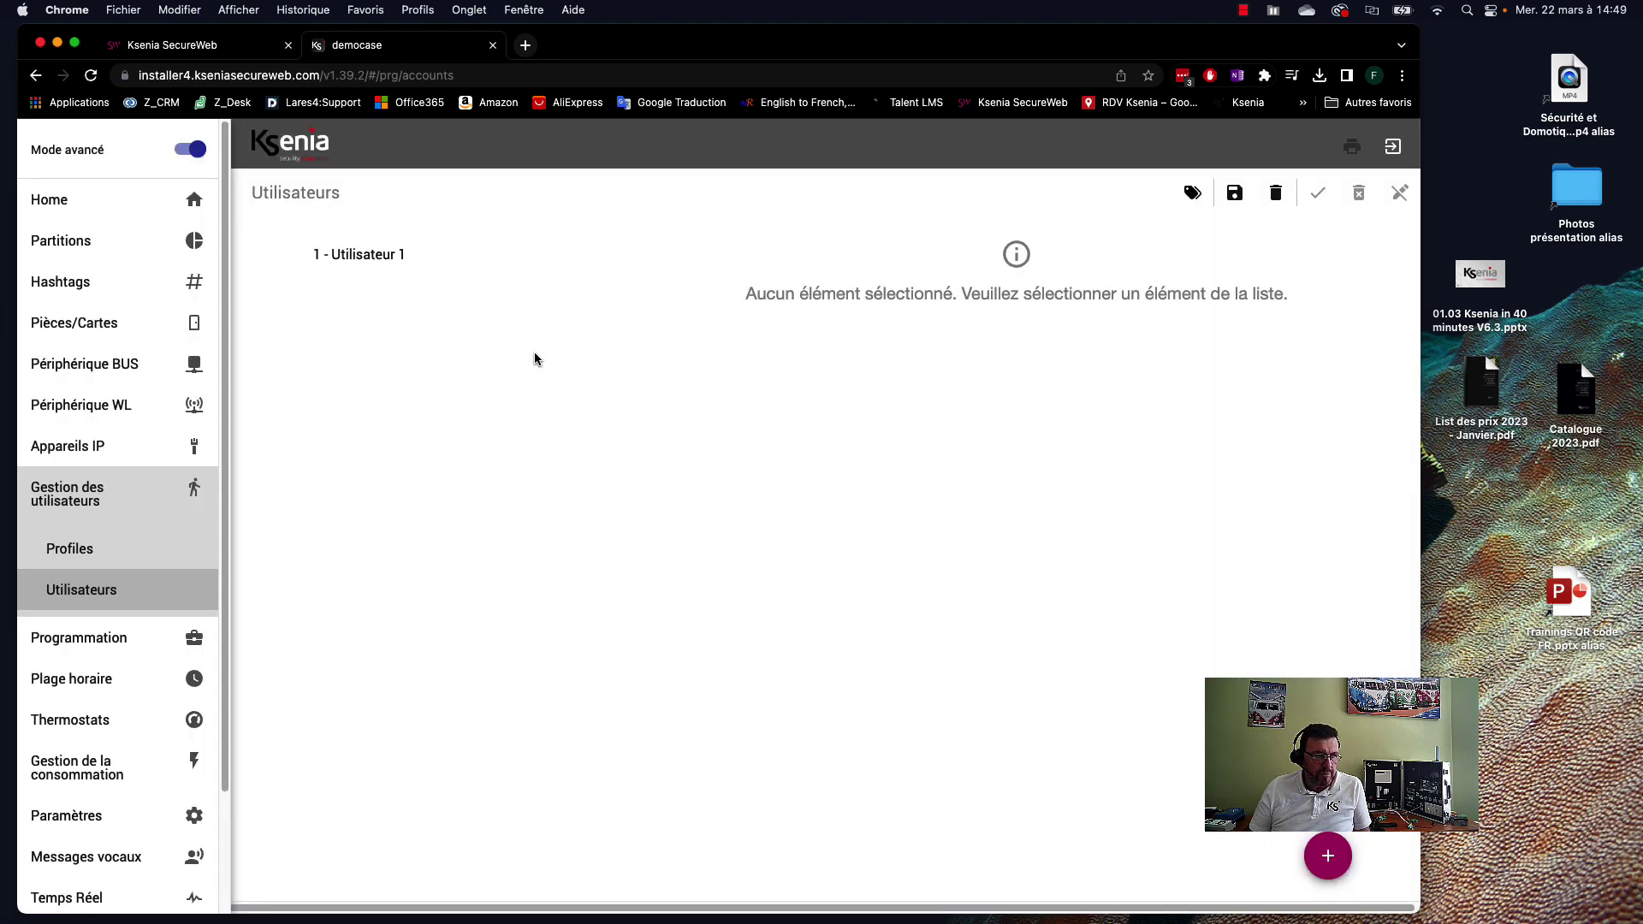
left_click(419, 262)
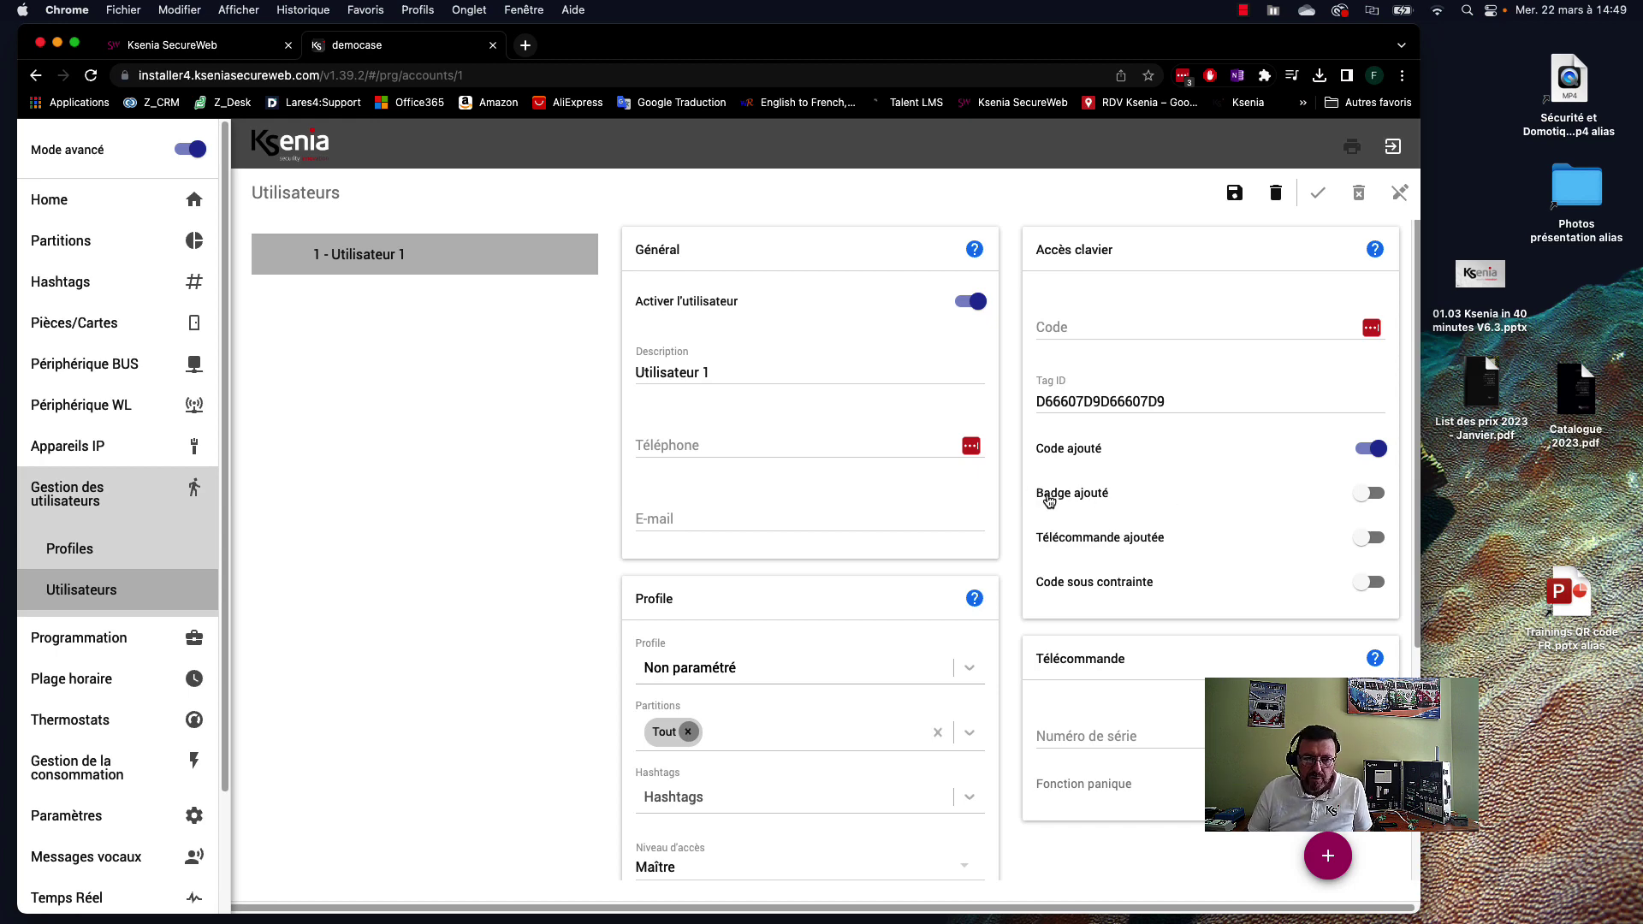
- Enable Badge ajouté for Utilisateur 1 alongside Code ajouté and save the account
left_click(1376, 496)
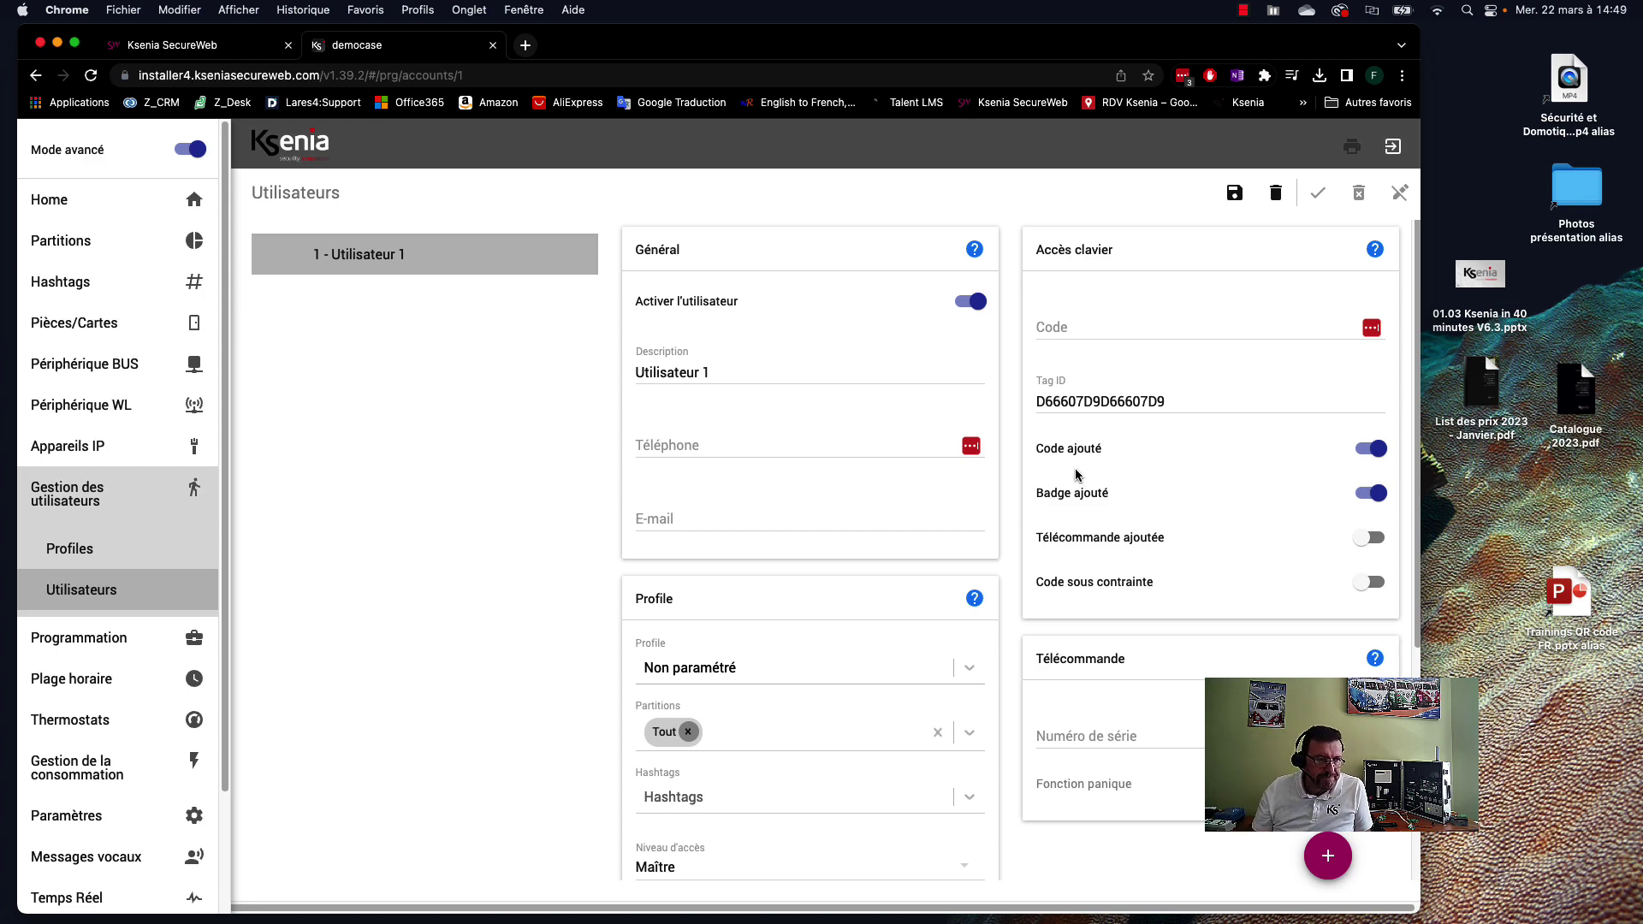
scroll(997, 514, "down", 1)
scroll(945, 565, "down", 5)
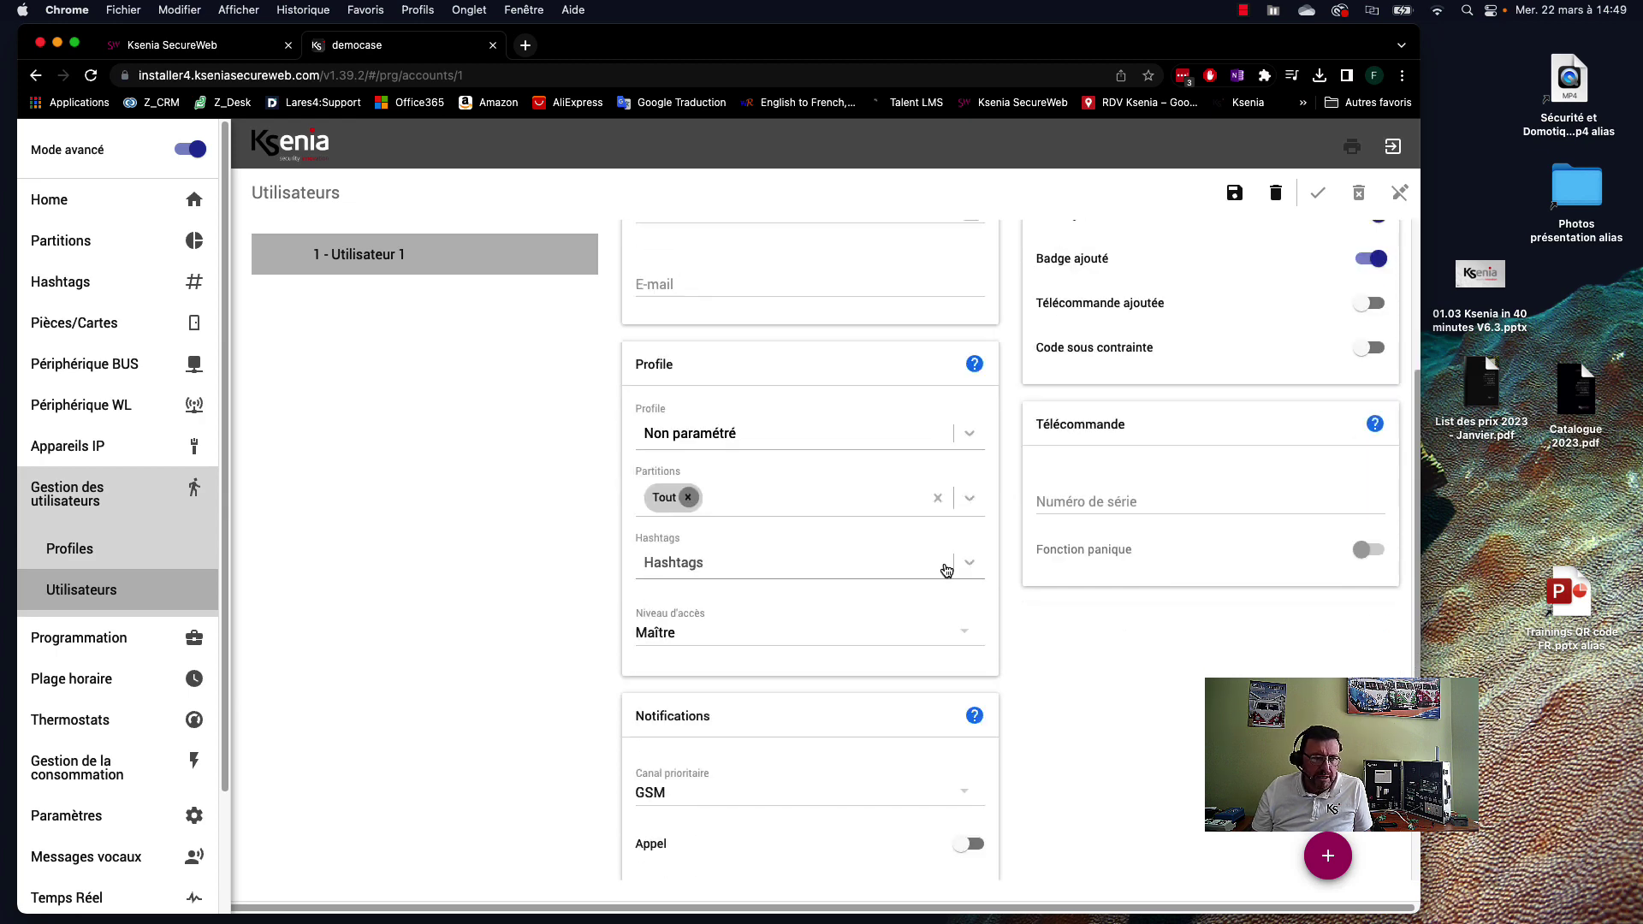
scroll(972, 611, "up", 4)
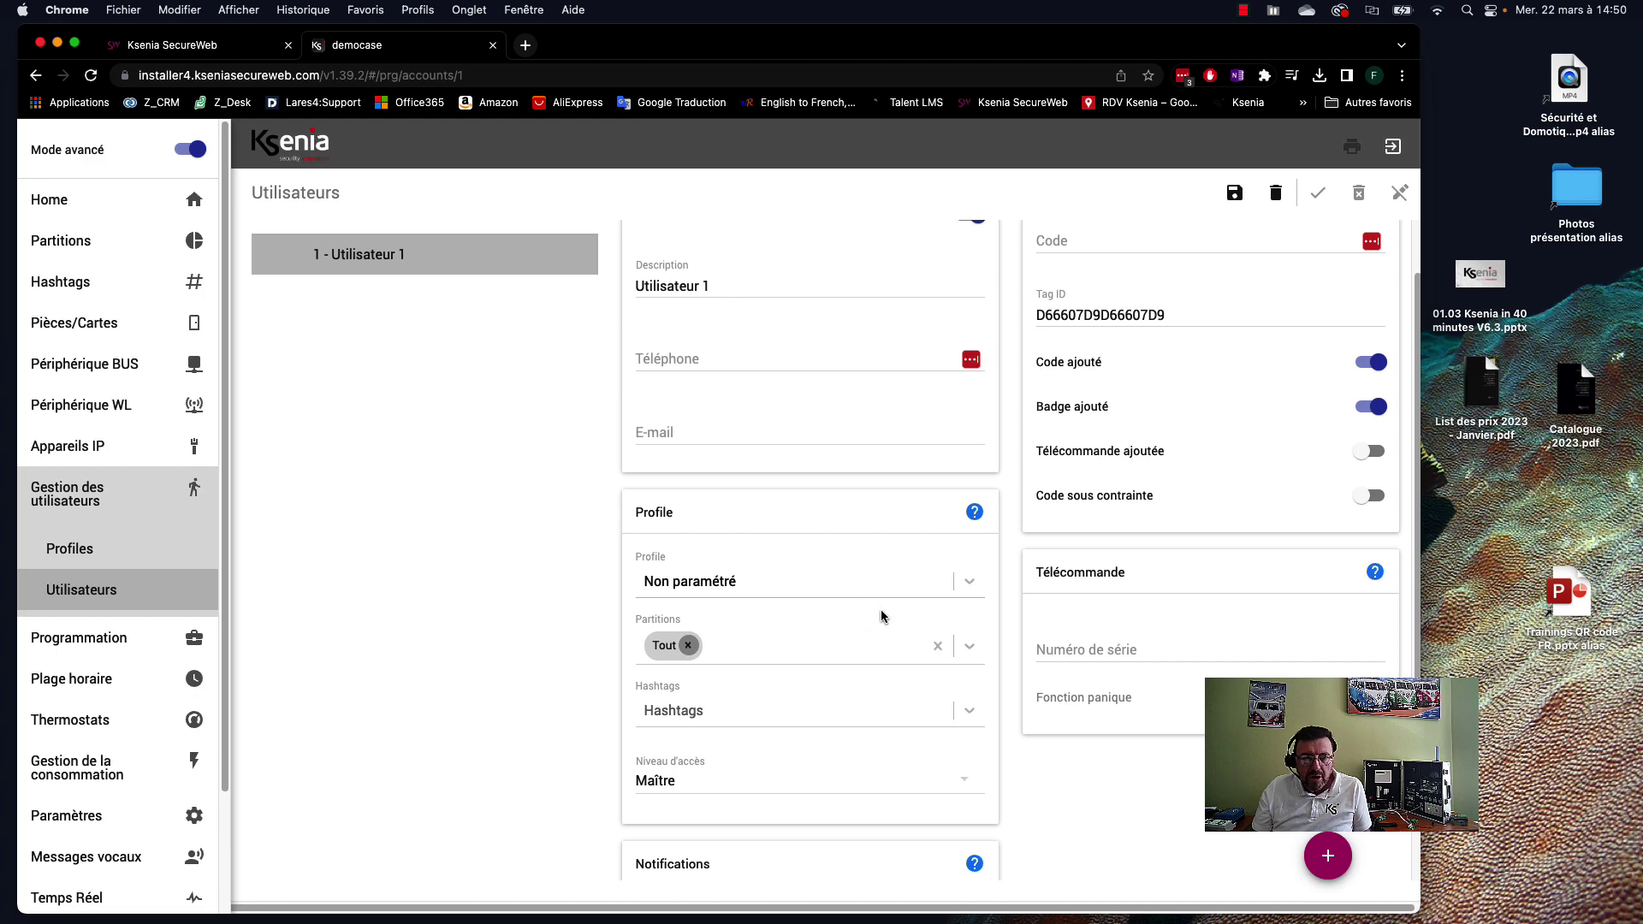
scroll(873, 618, "up", 2)
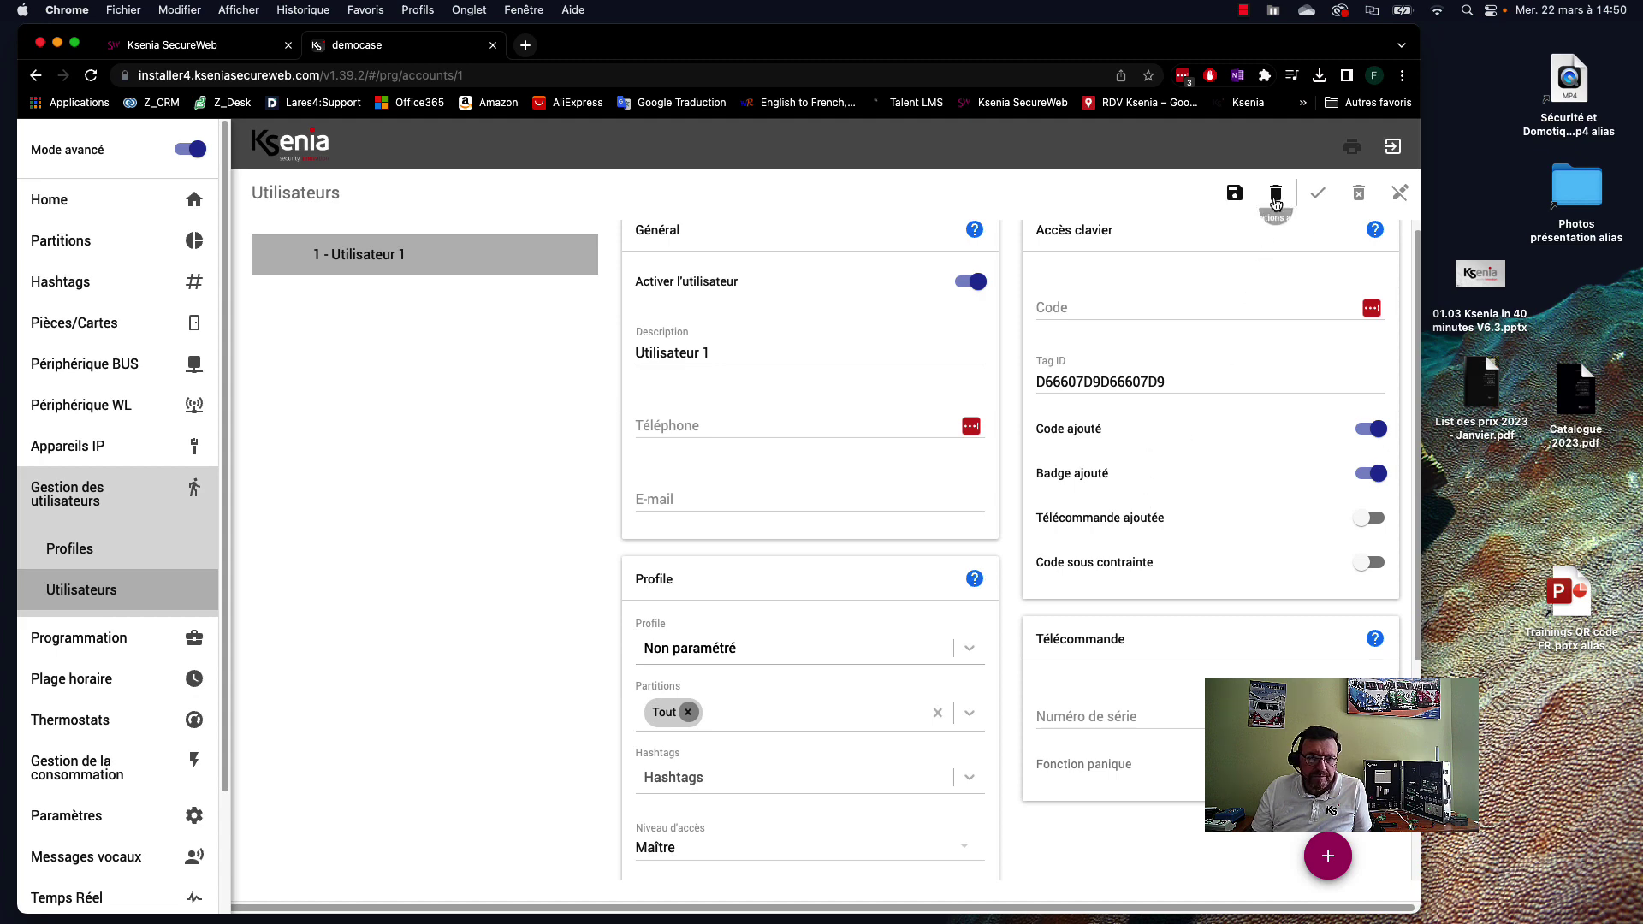
left_click(1235, 194)
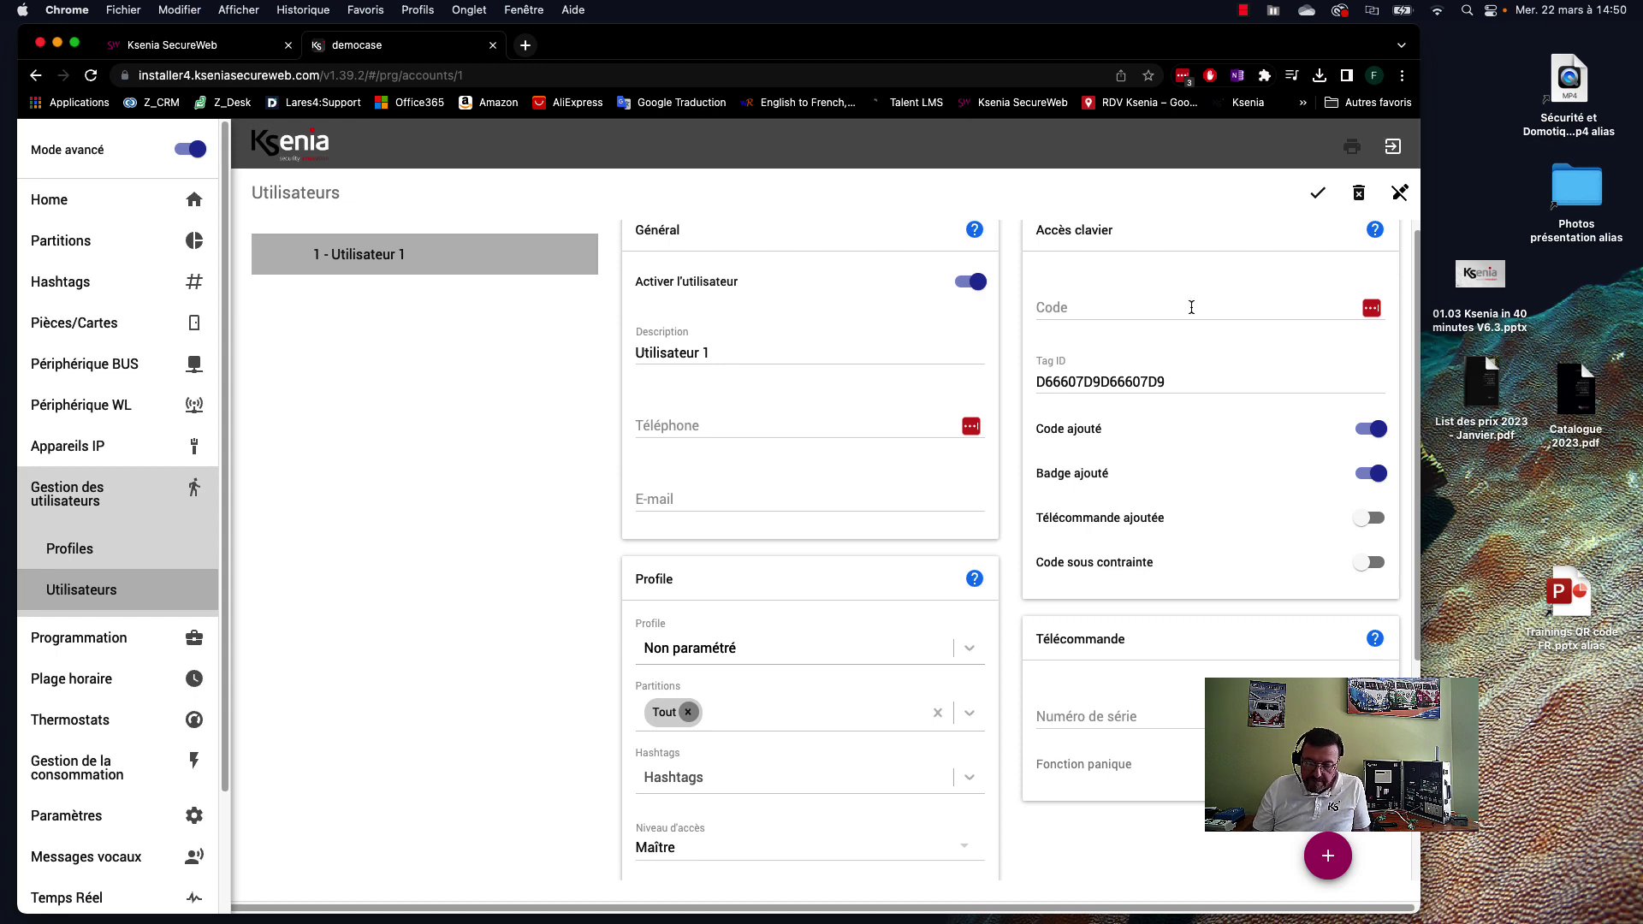
left_click(102, 500)
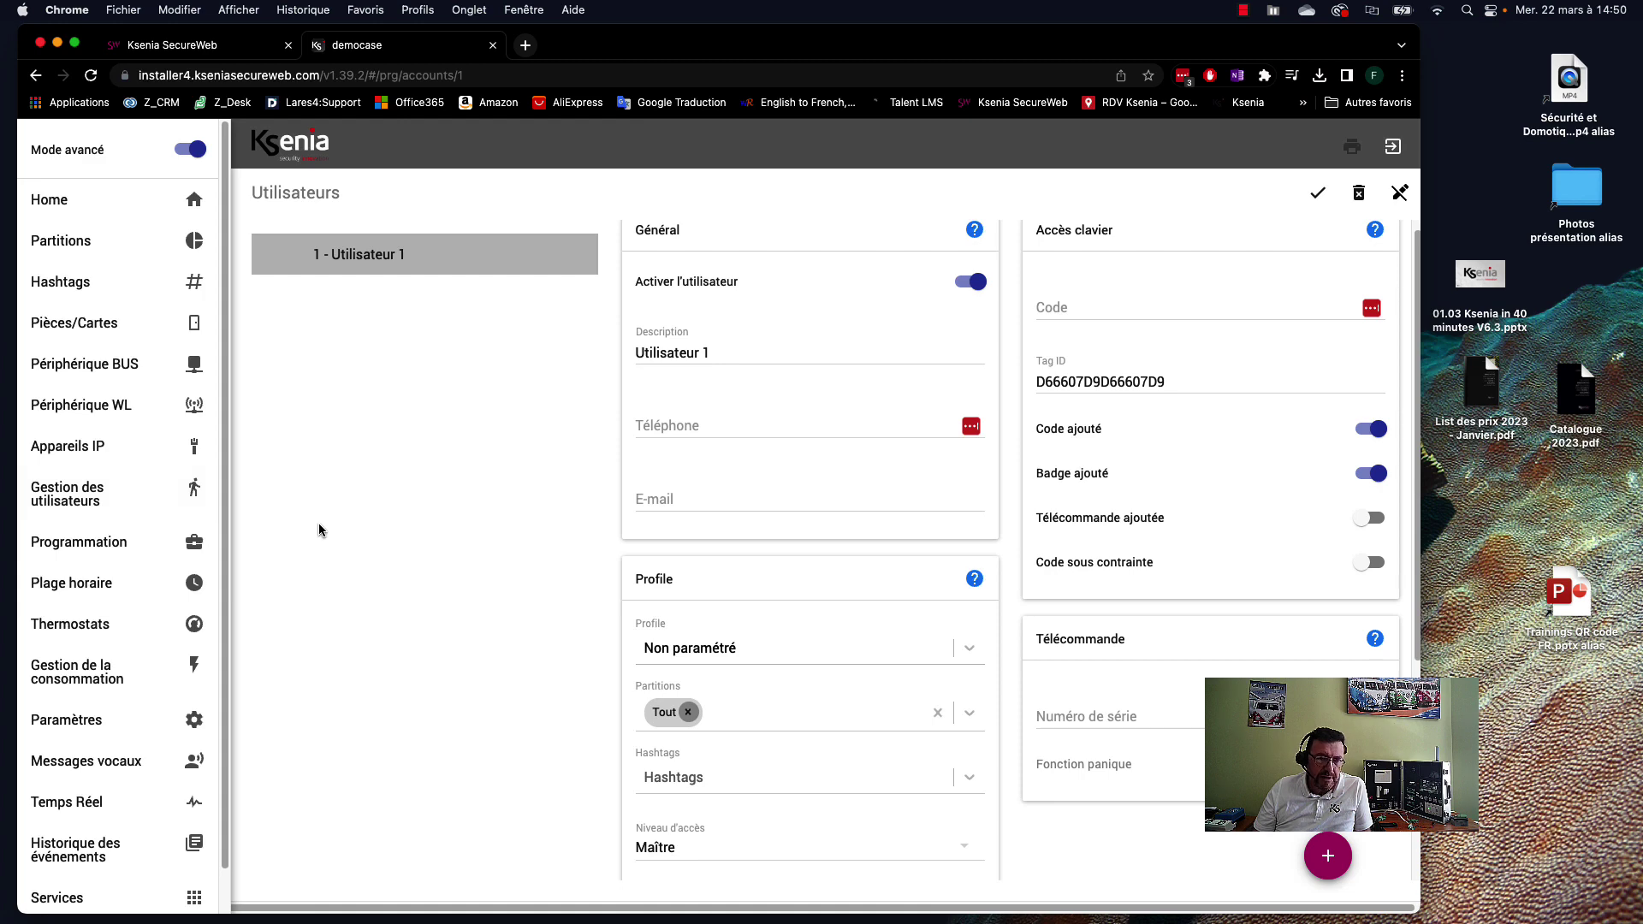
- Create a new output under Programmation > Sorties named 'Ventouse porte 1'
left_click(85, 546)
left_click(78, 635)
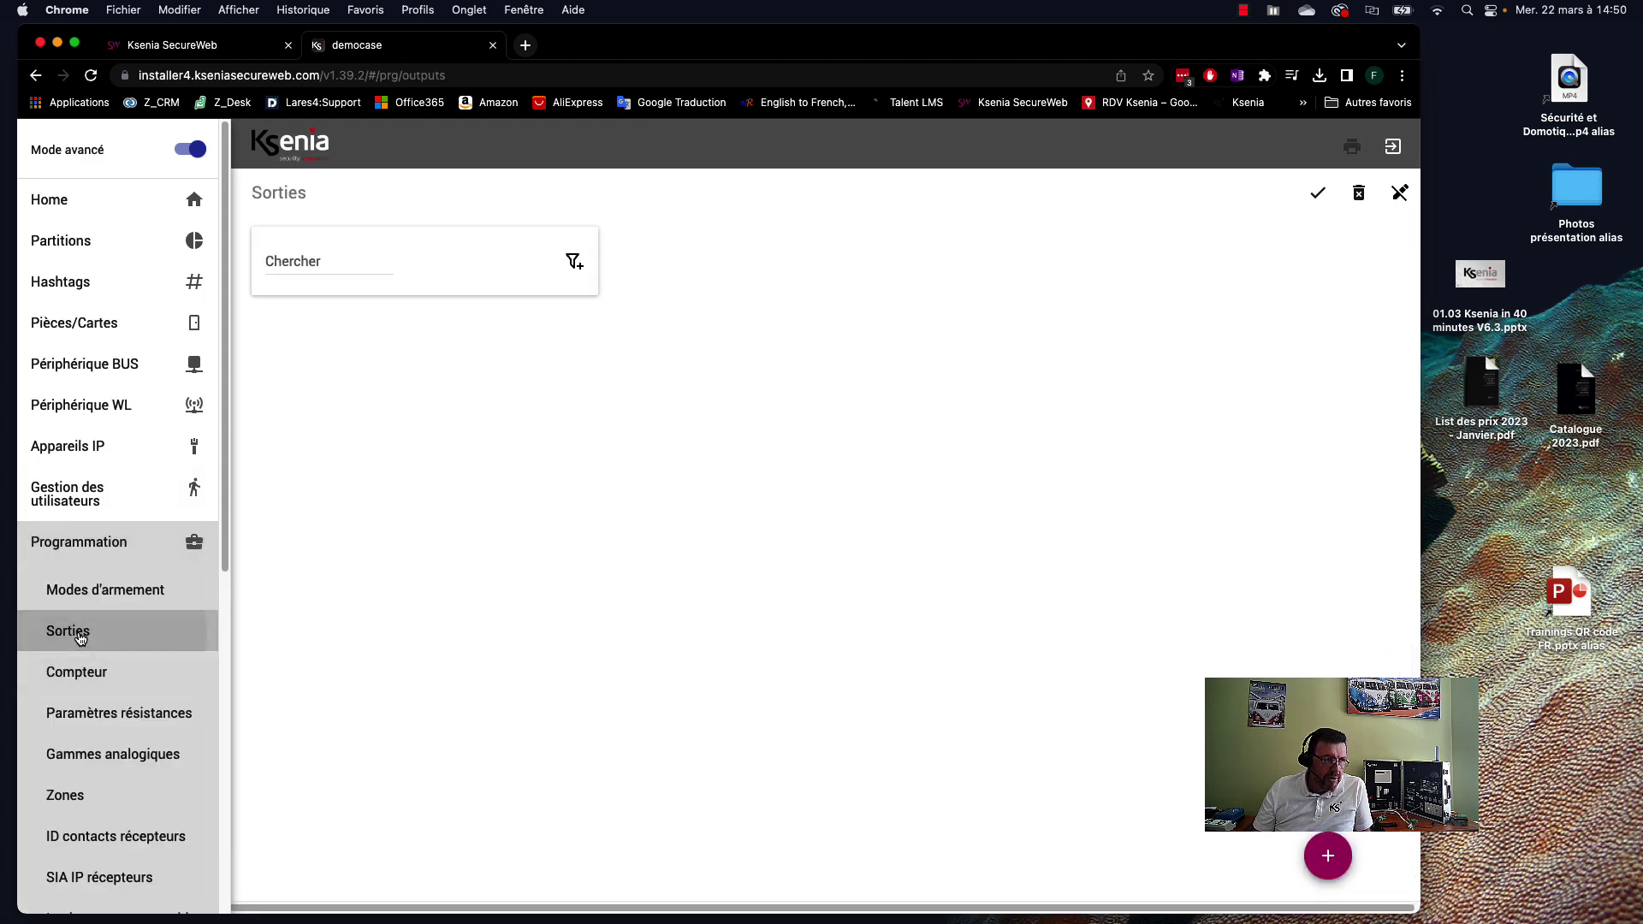
left_click(1327, 856)
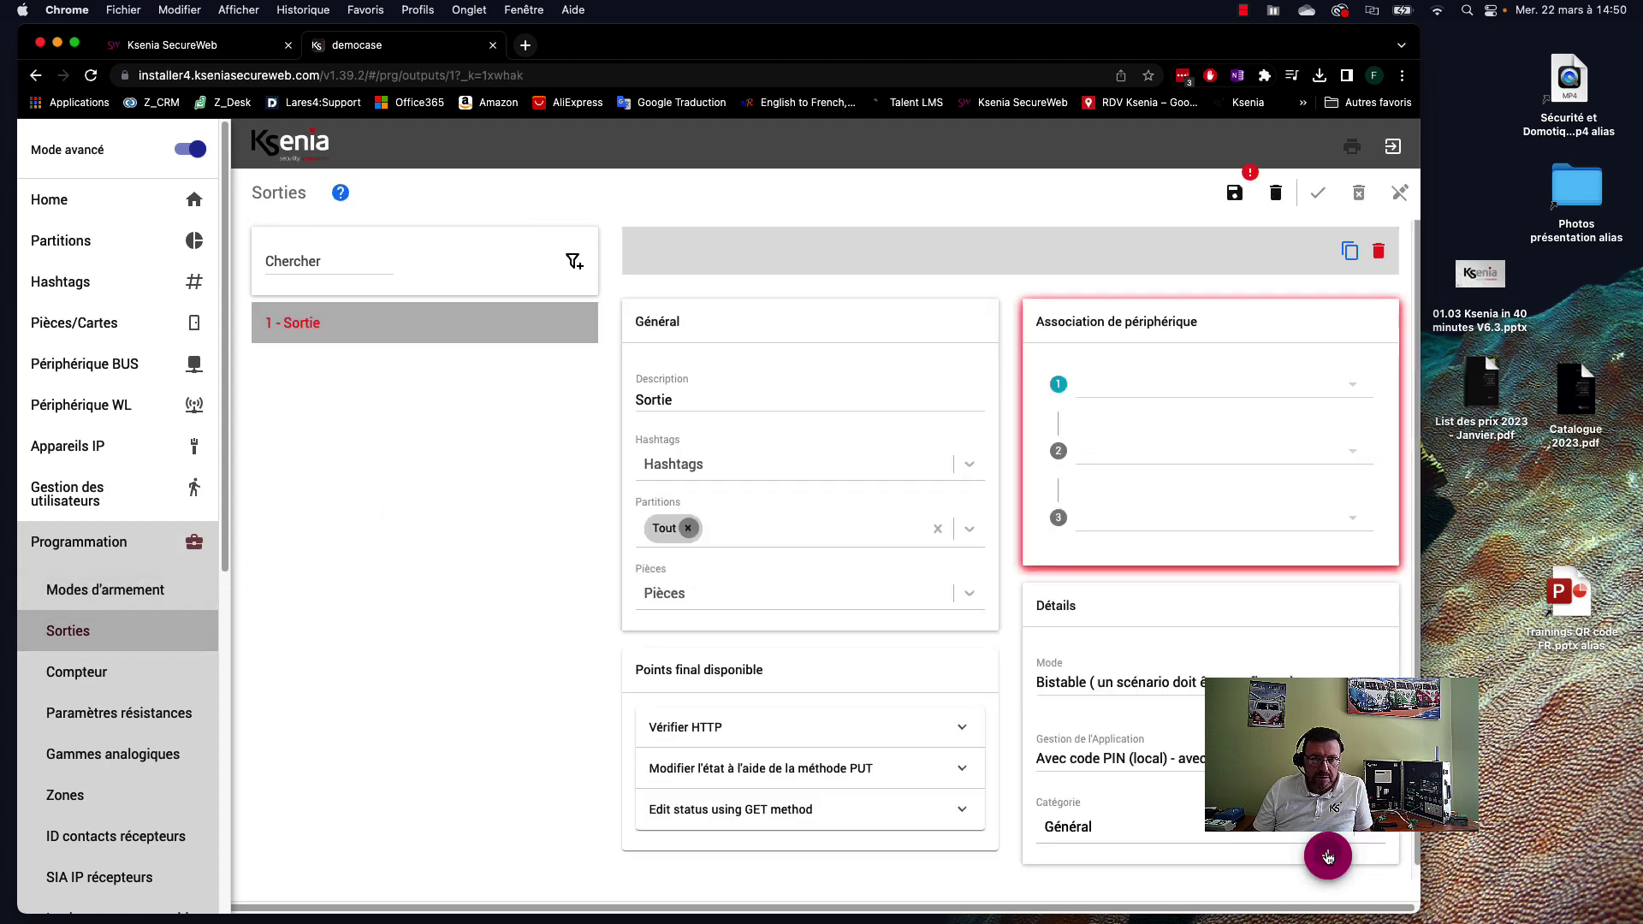
left_click_drag(736, 400, 634, 405)
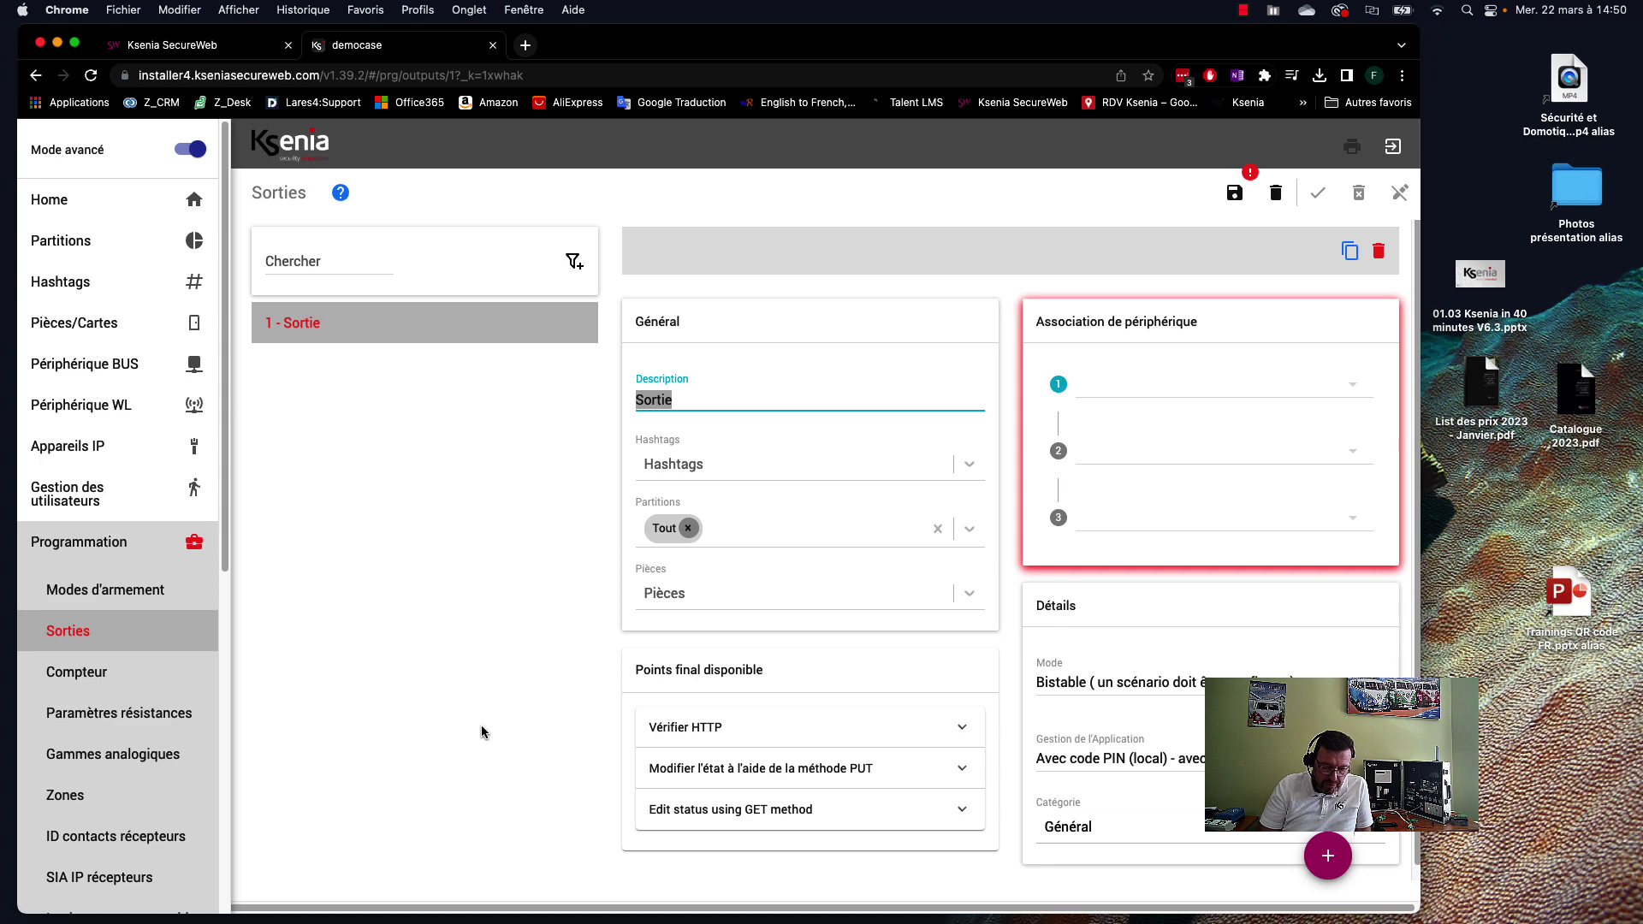
type("Ventous")
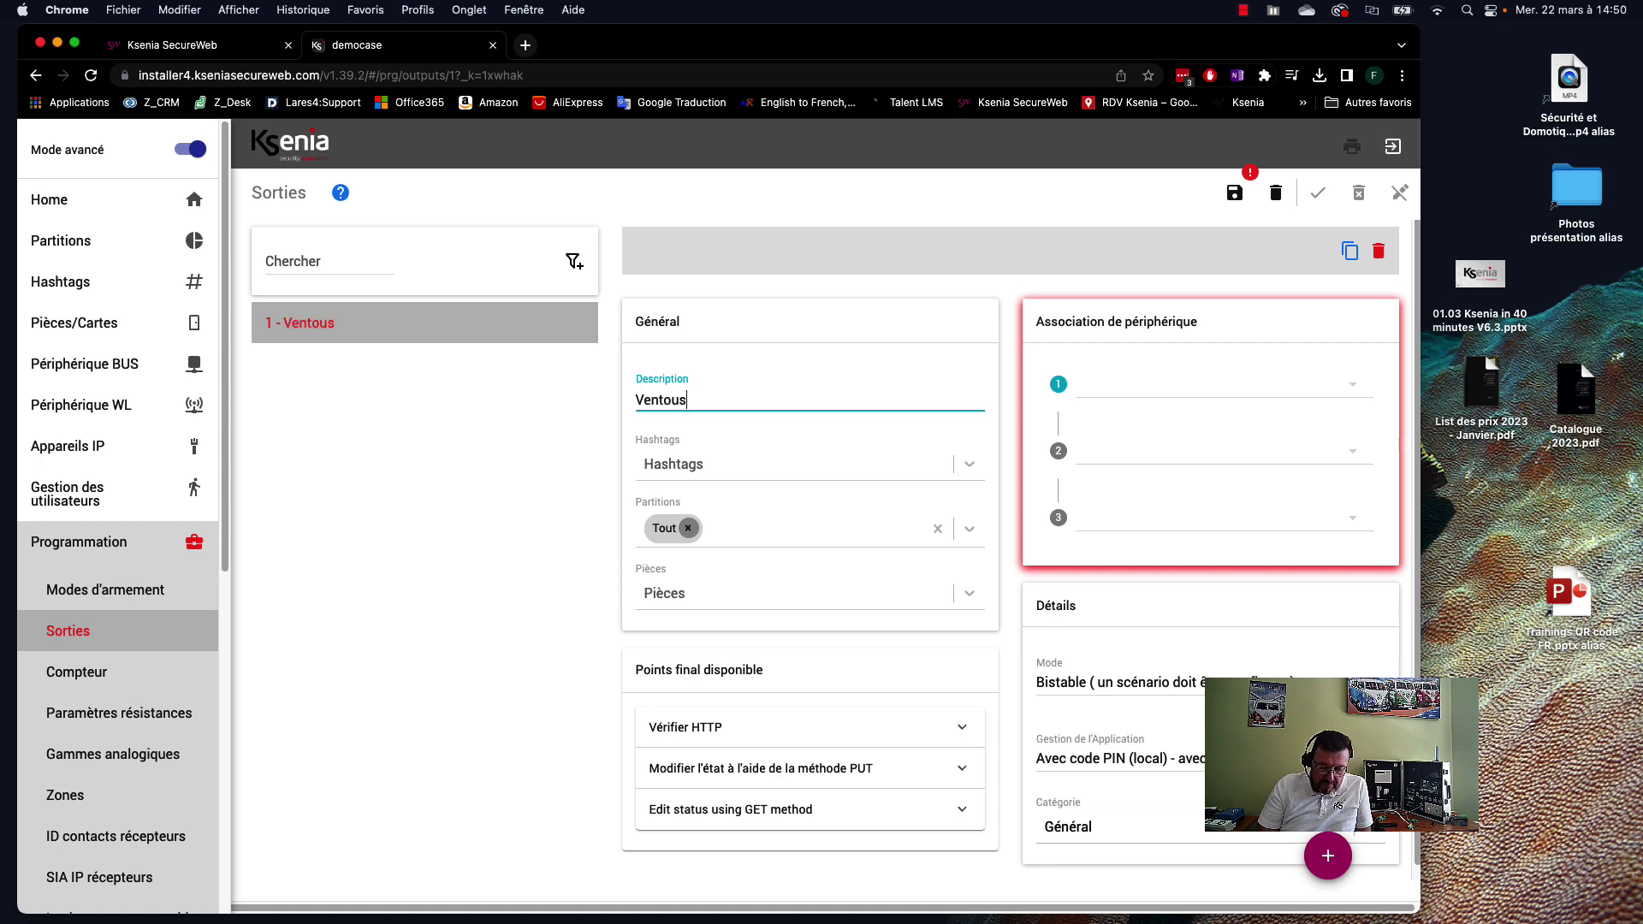
type("e porte")
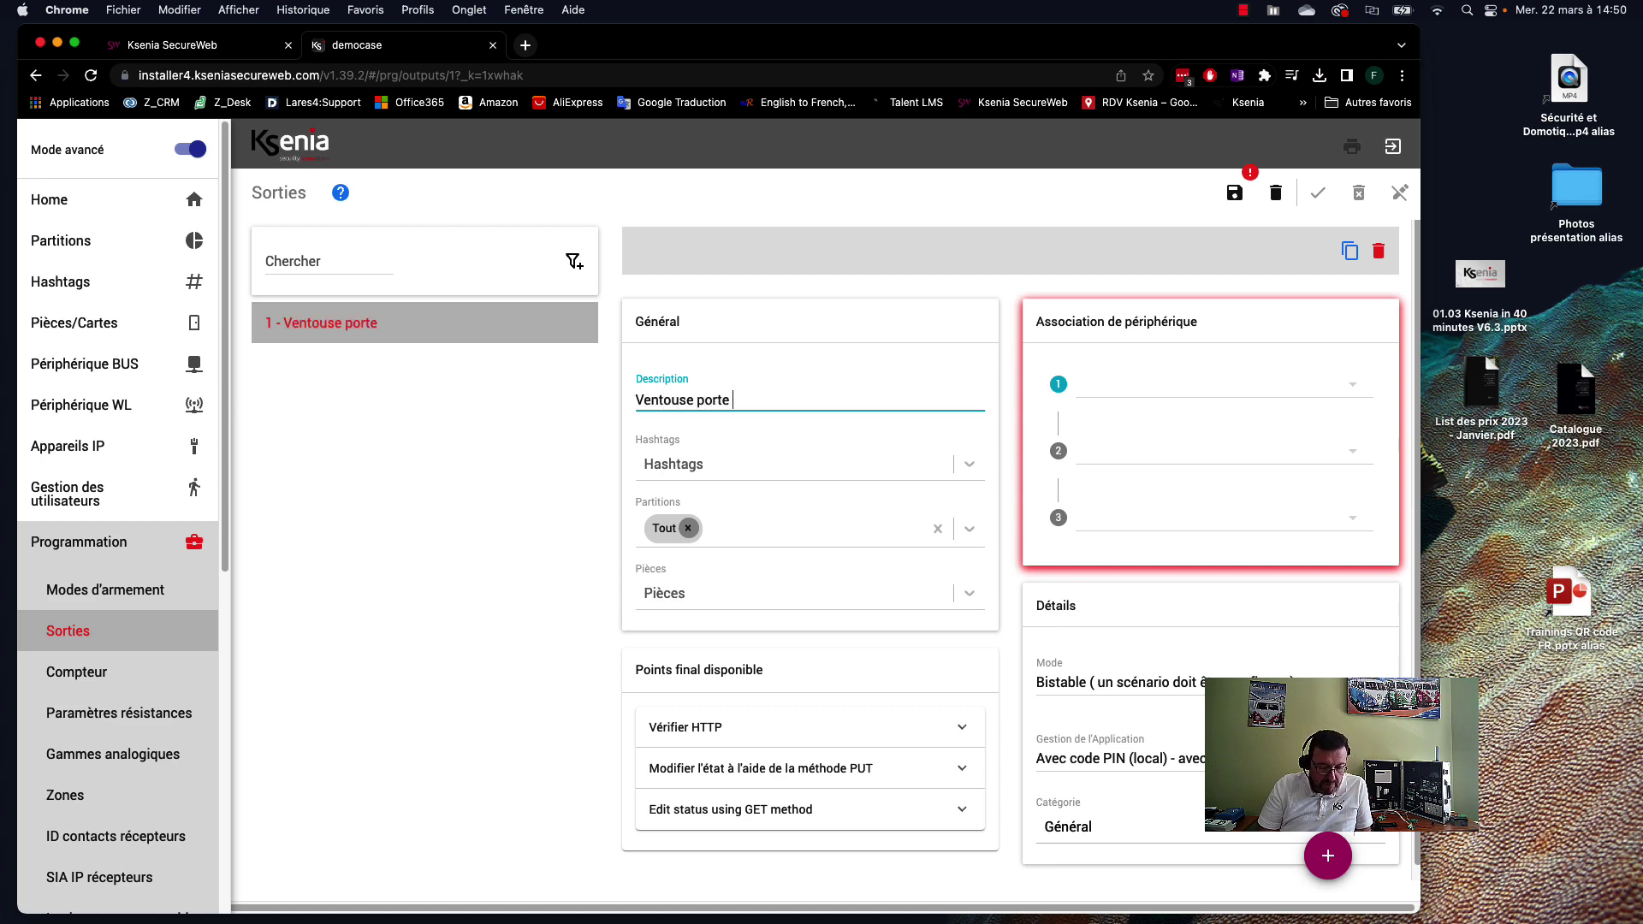
type(" 1")
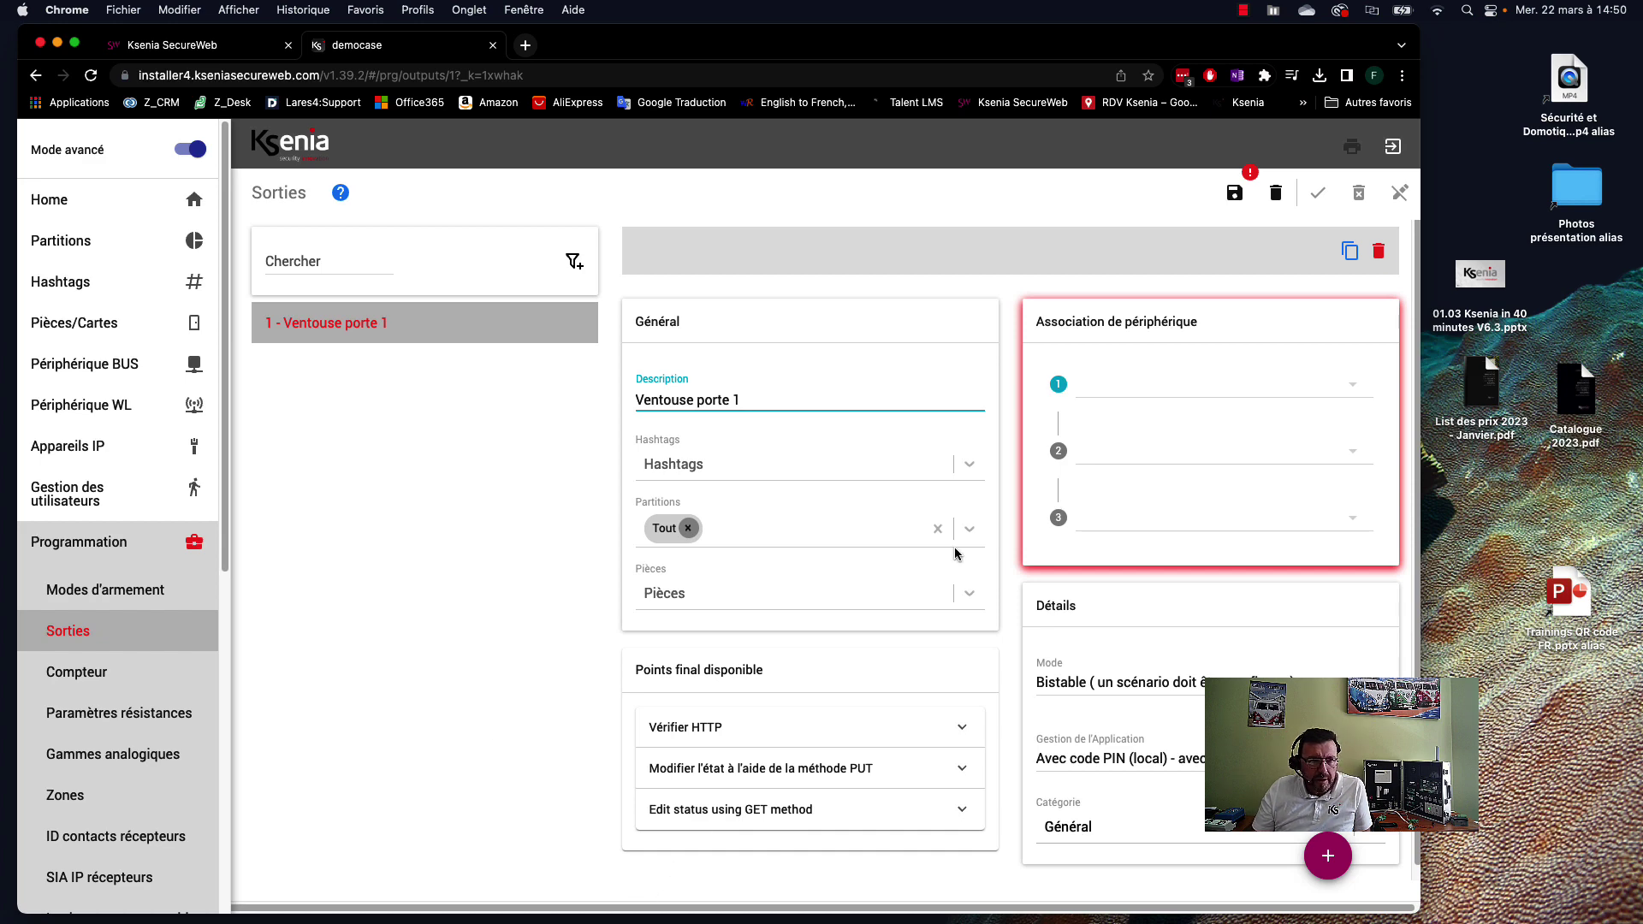
- Associate the output with auxi relais / auxi-L, Ventouses portes 1 à 5, terminal o1
left_click(1126, 387)
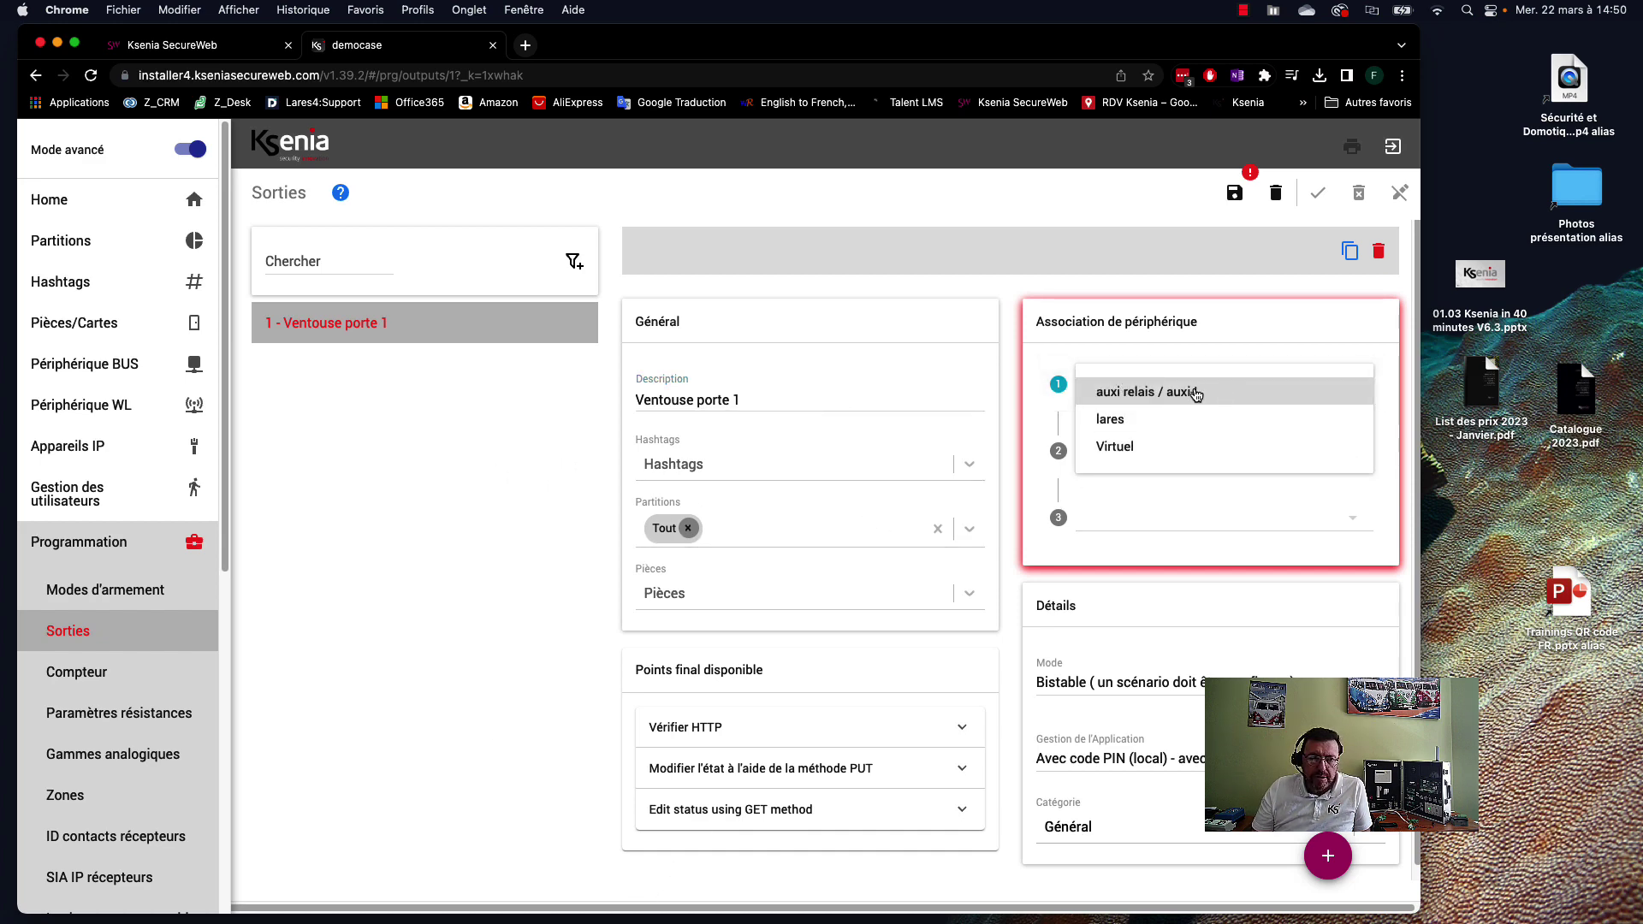
left_click(1196, 393)
left_click(1194, 456)
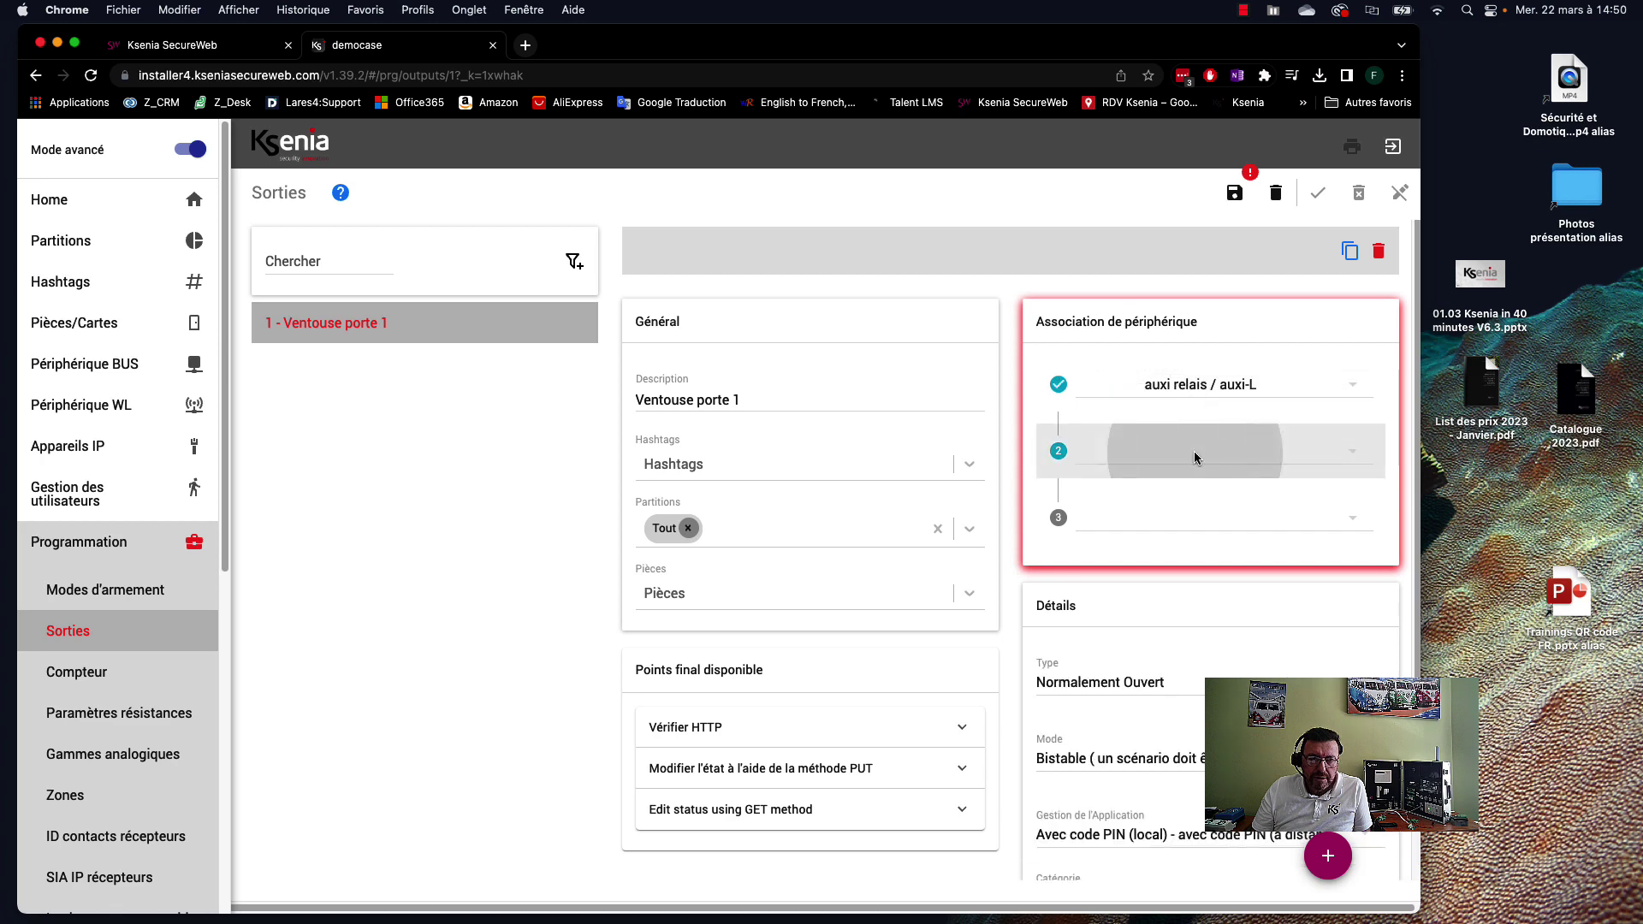
left_click(1248, 459)
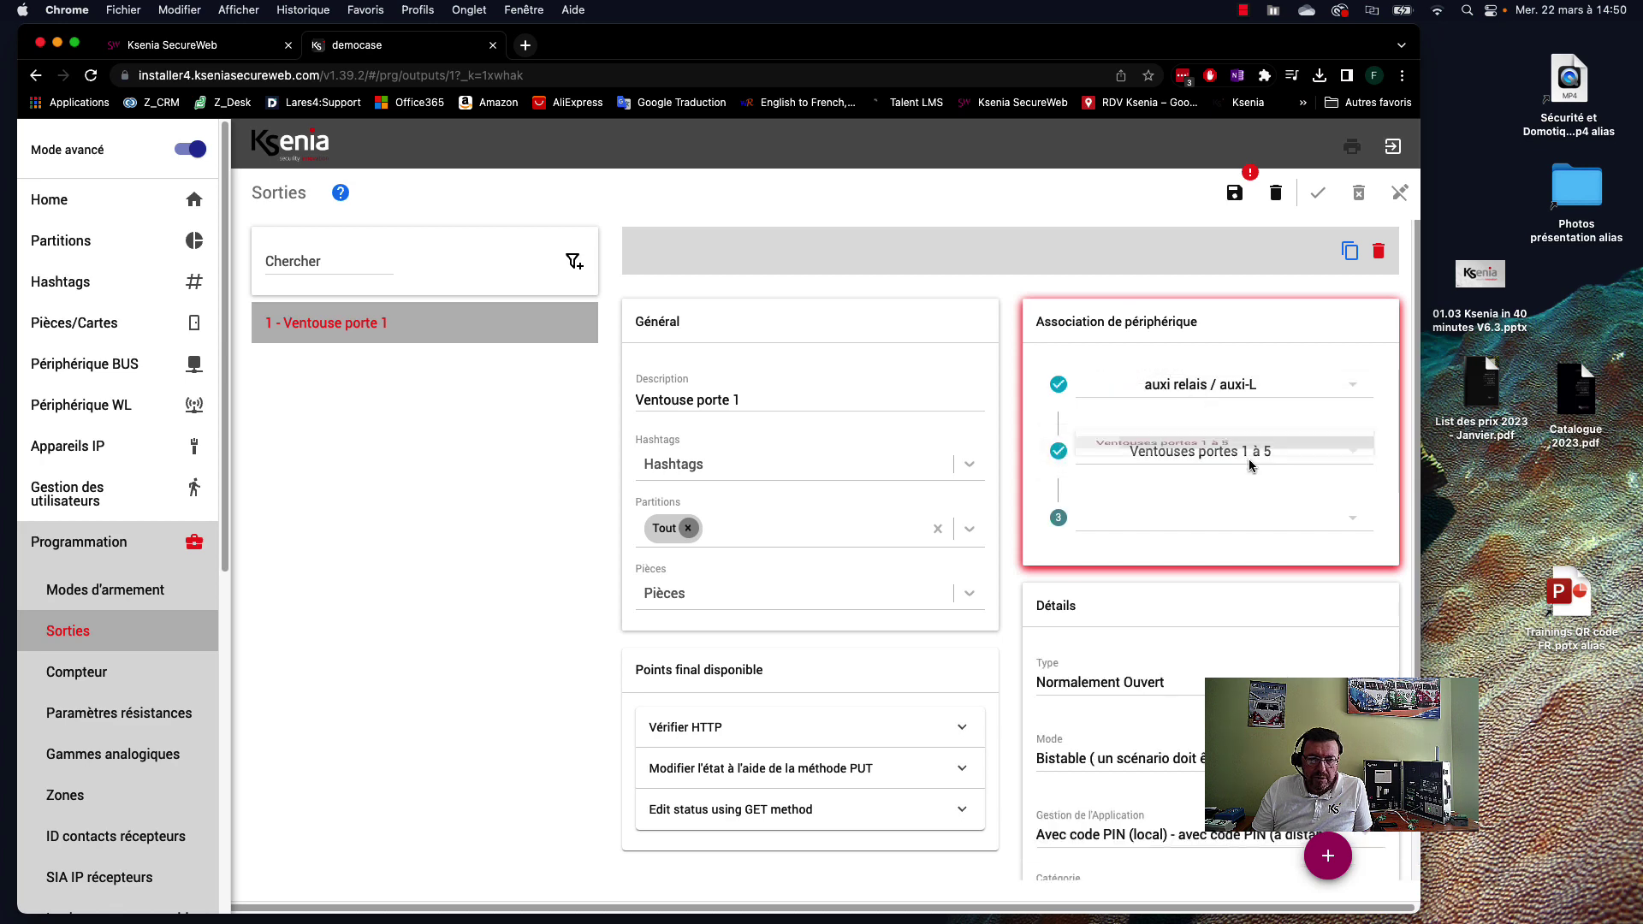
left_click(1222, 517)
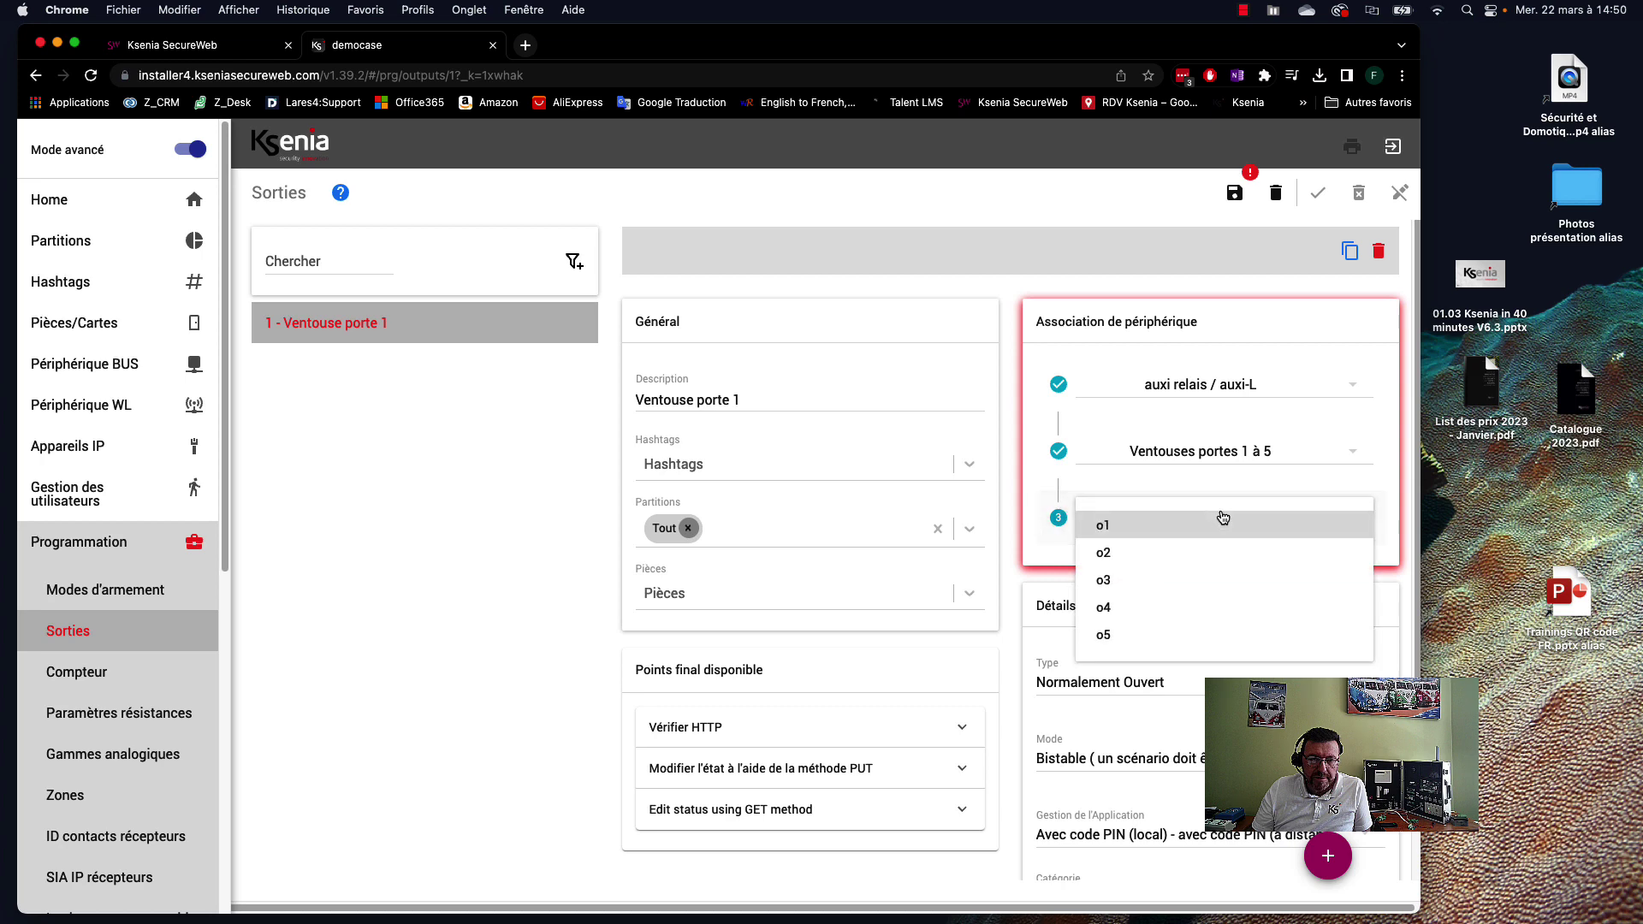
left_click(1121, 532)
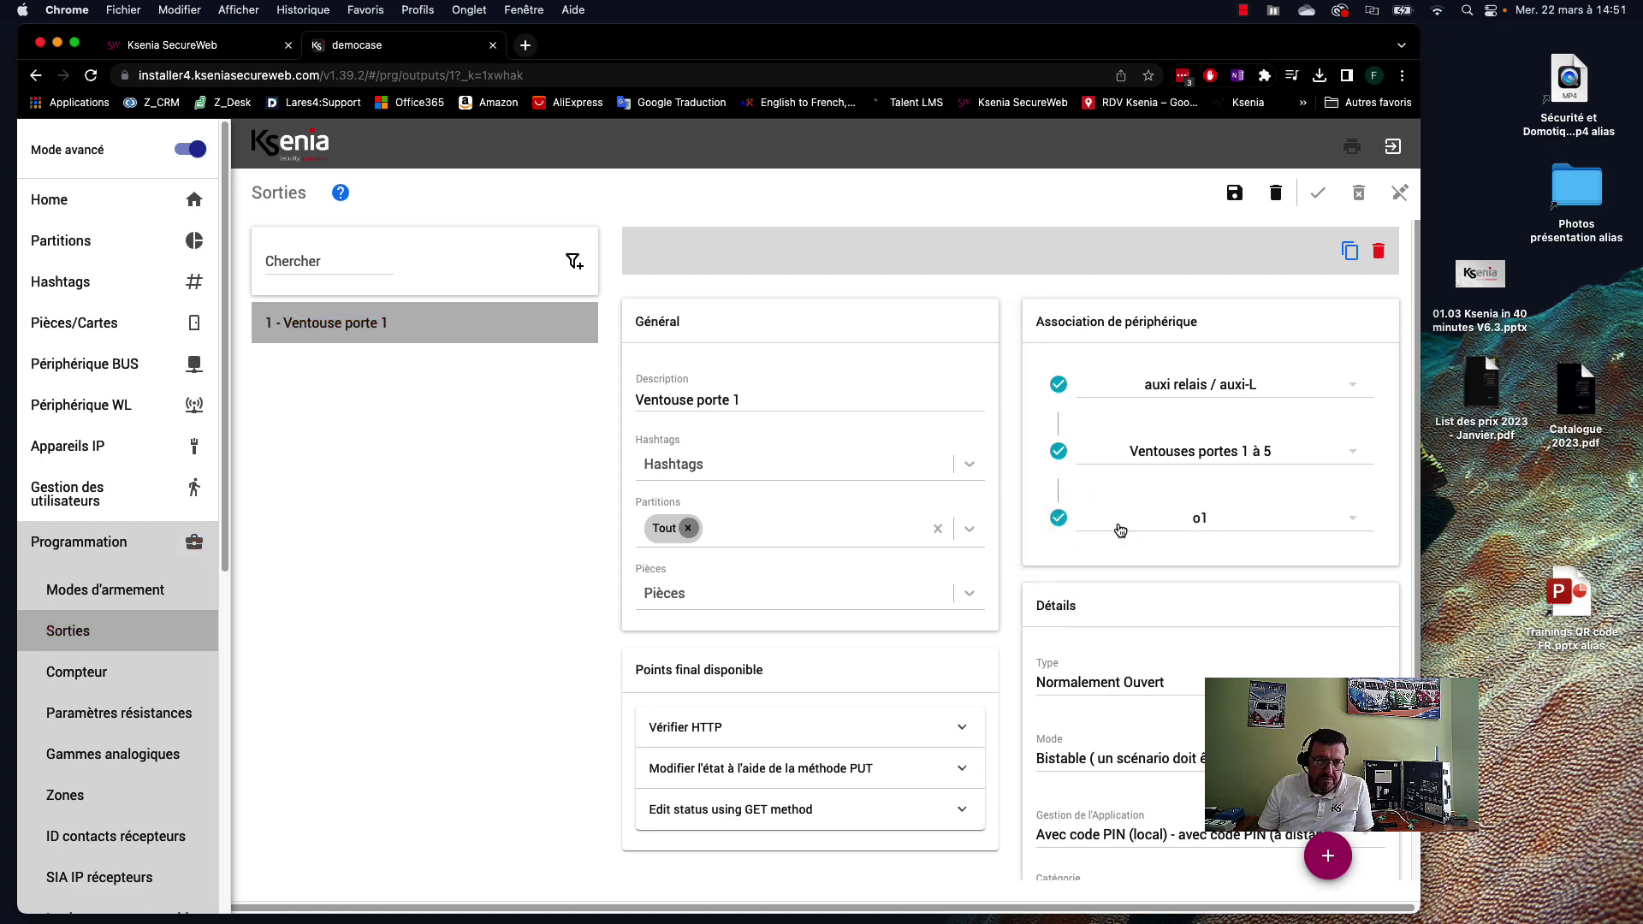
- Set Ventouse porte 1's Type to Normalement Fermé and Mode to Monostable
scroll(1118, 531, "down", 2)
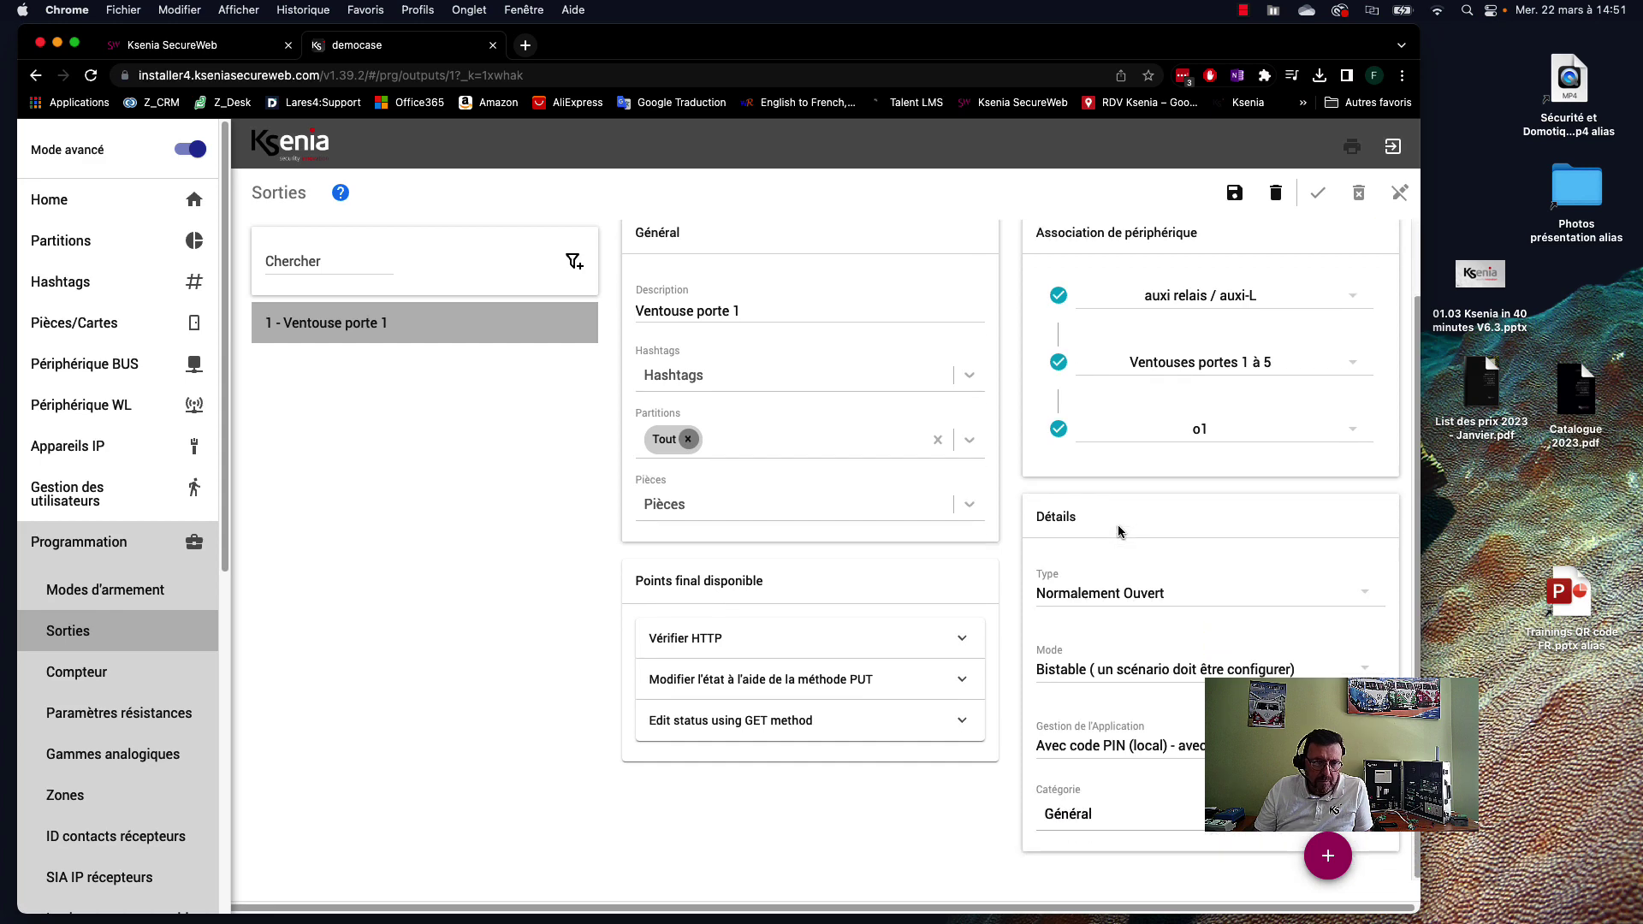
left_click(1167, 599)
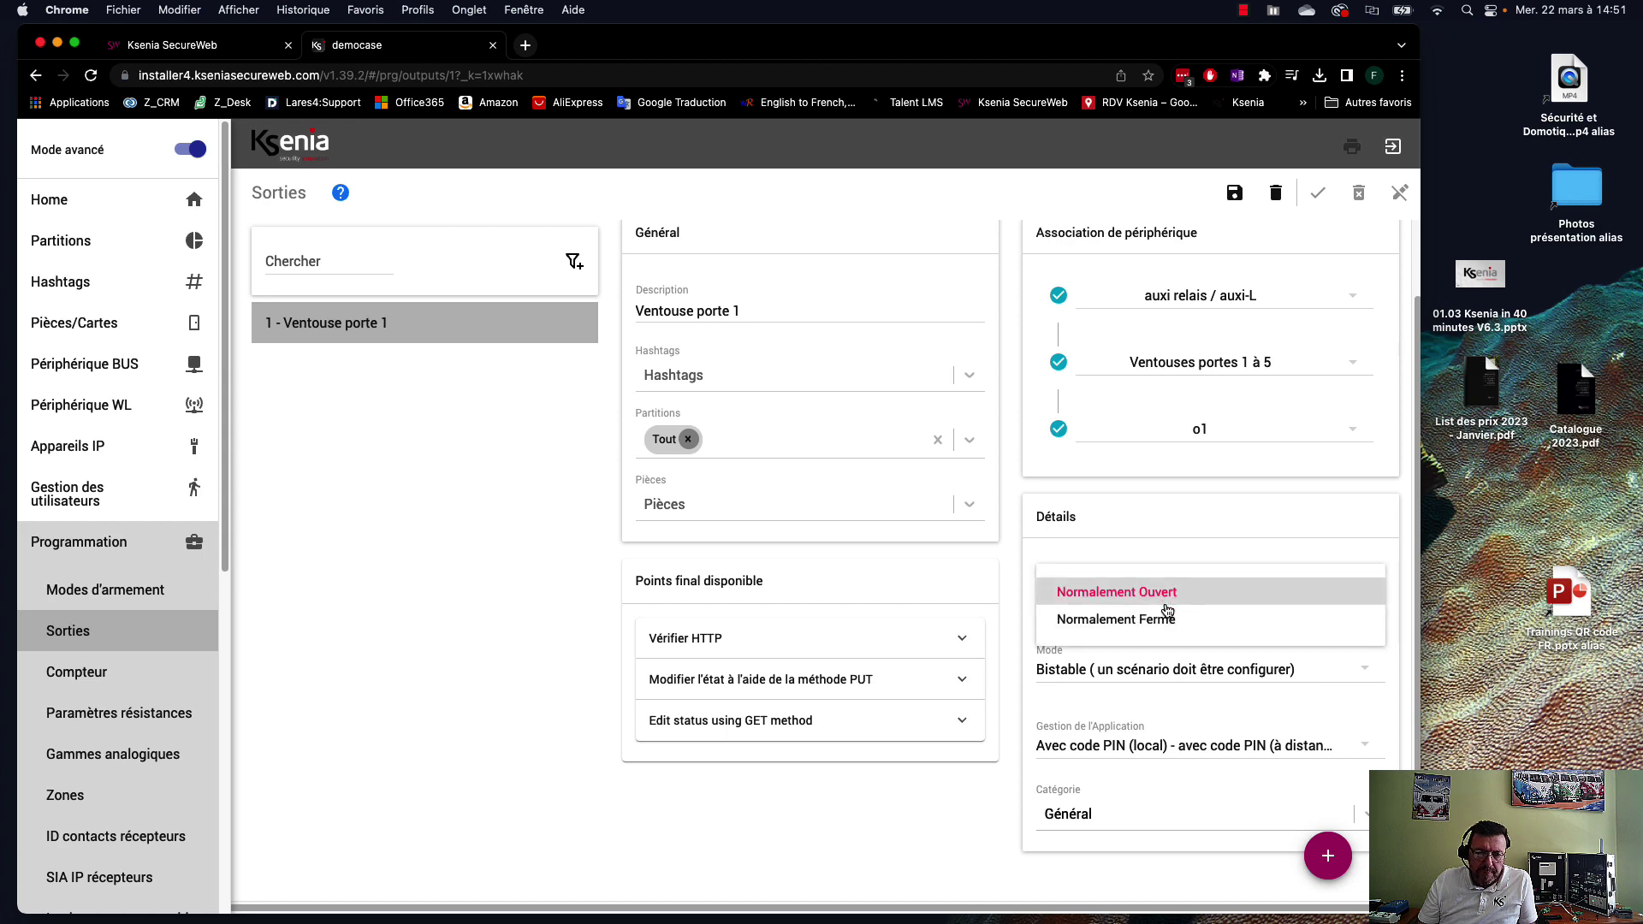
left_click(1167, 616)
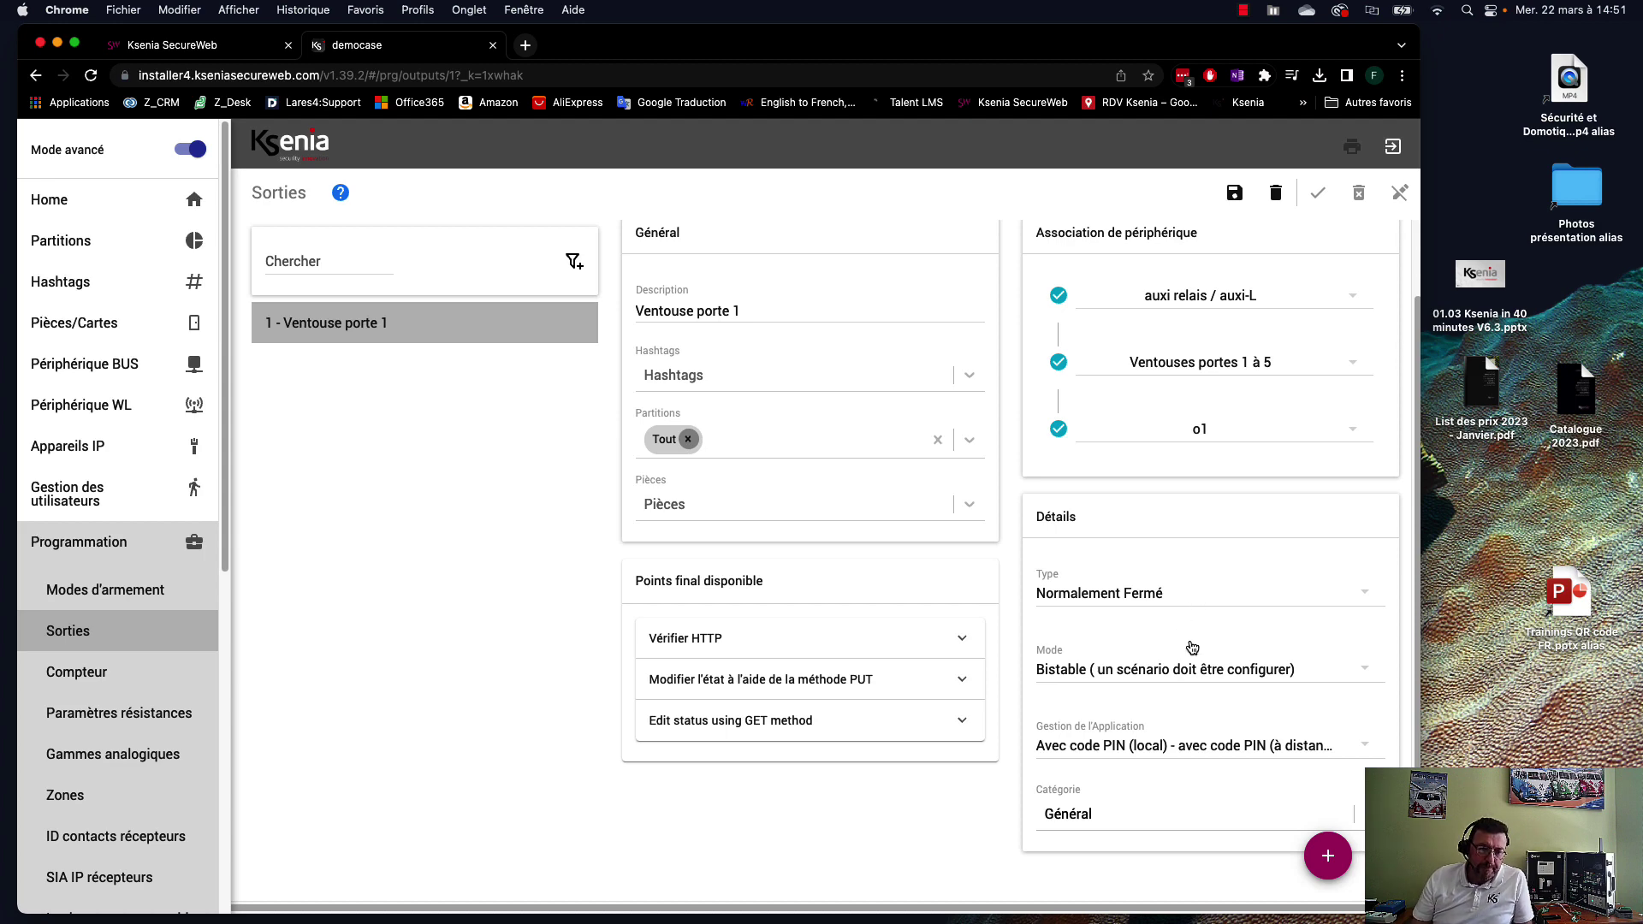
left_click(1197, 676)
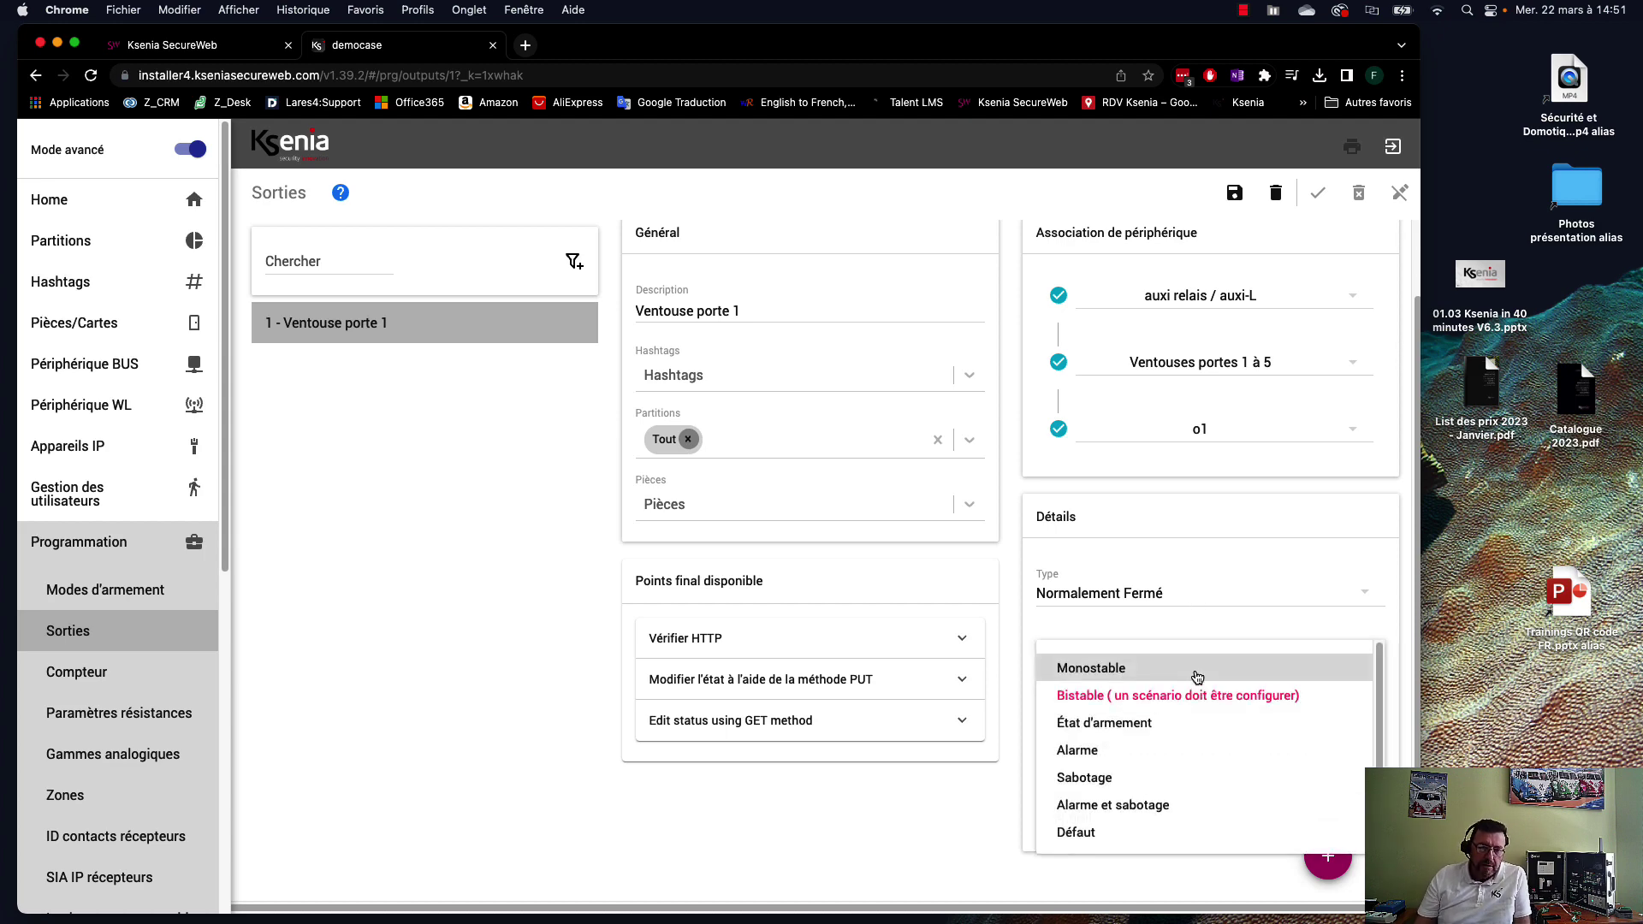
left_click(1101, 671)
scroll(1195, 682, "down", 2)
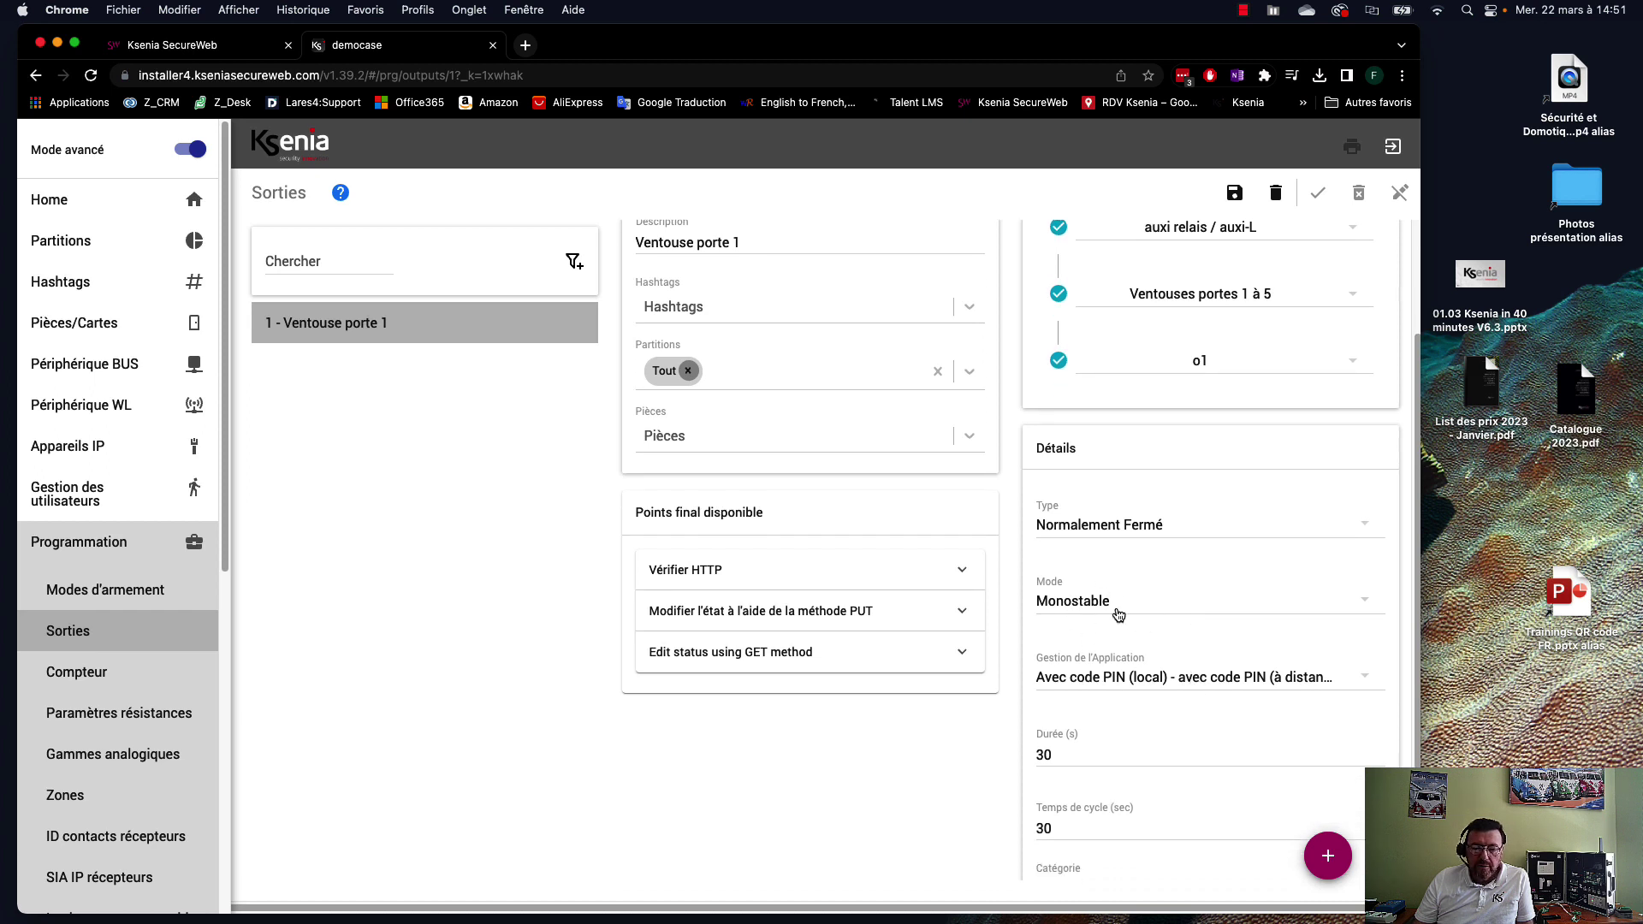
- Change Ventouse porte 1's Durée and Temps de cycle from 30 to 4 seconds
scroll(1120, 613, "down", 1)
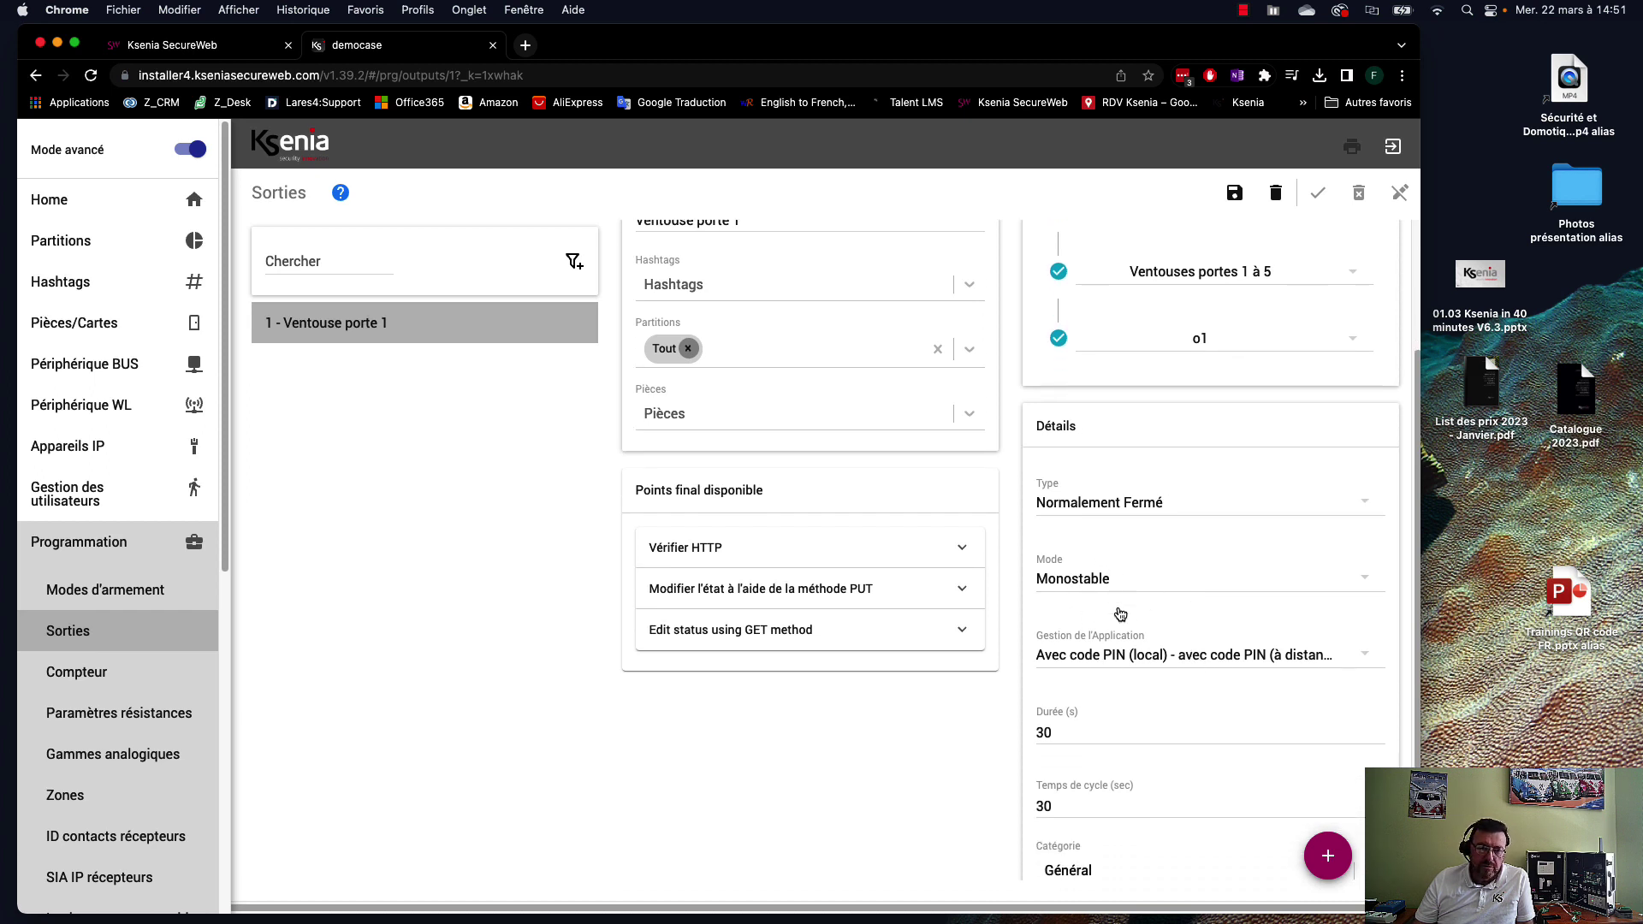
left_click(1077, 739)
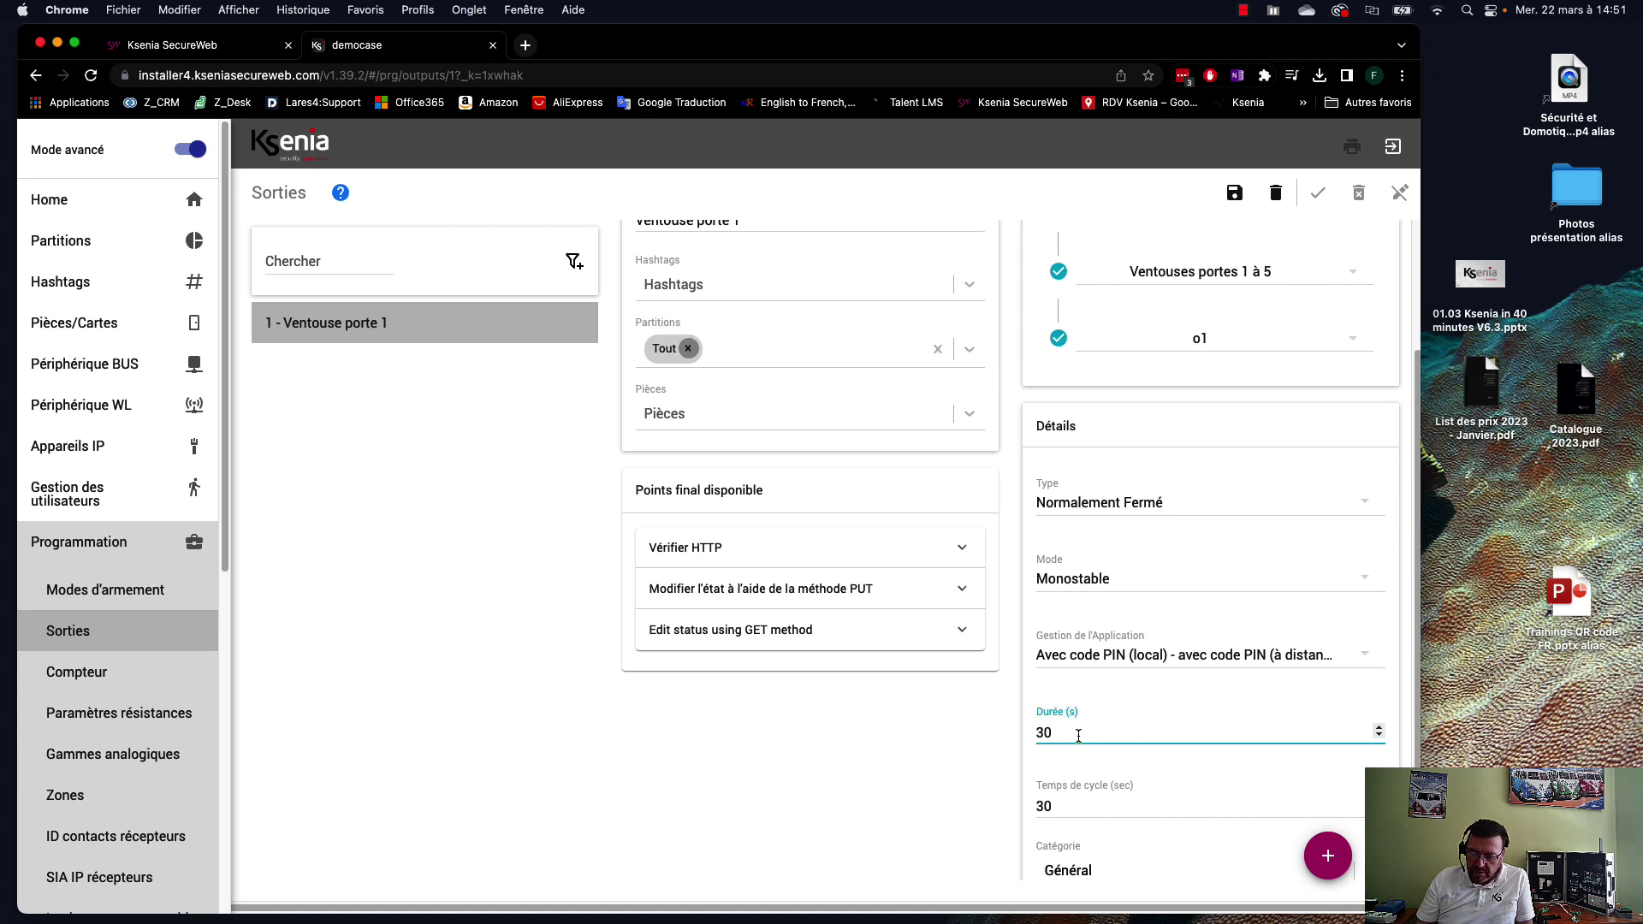
key("BackSpace")
key("BackSpace")
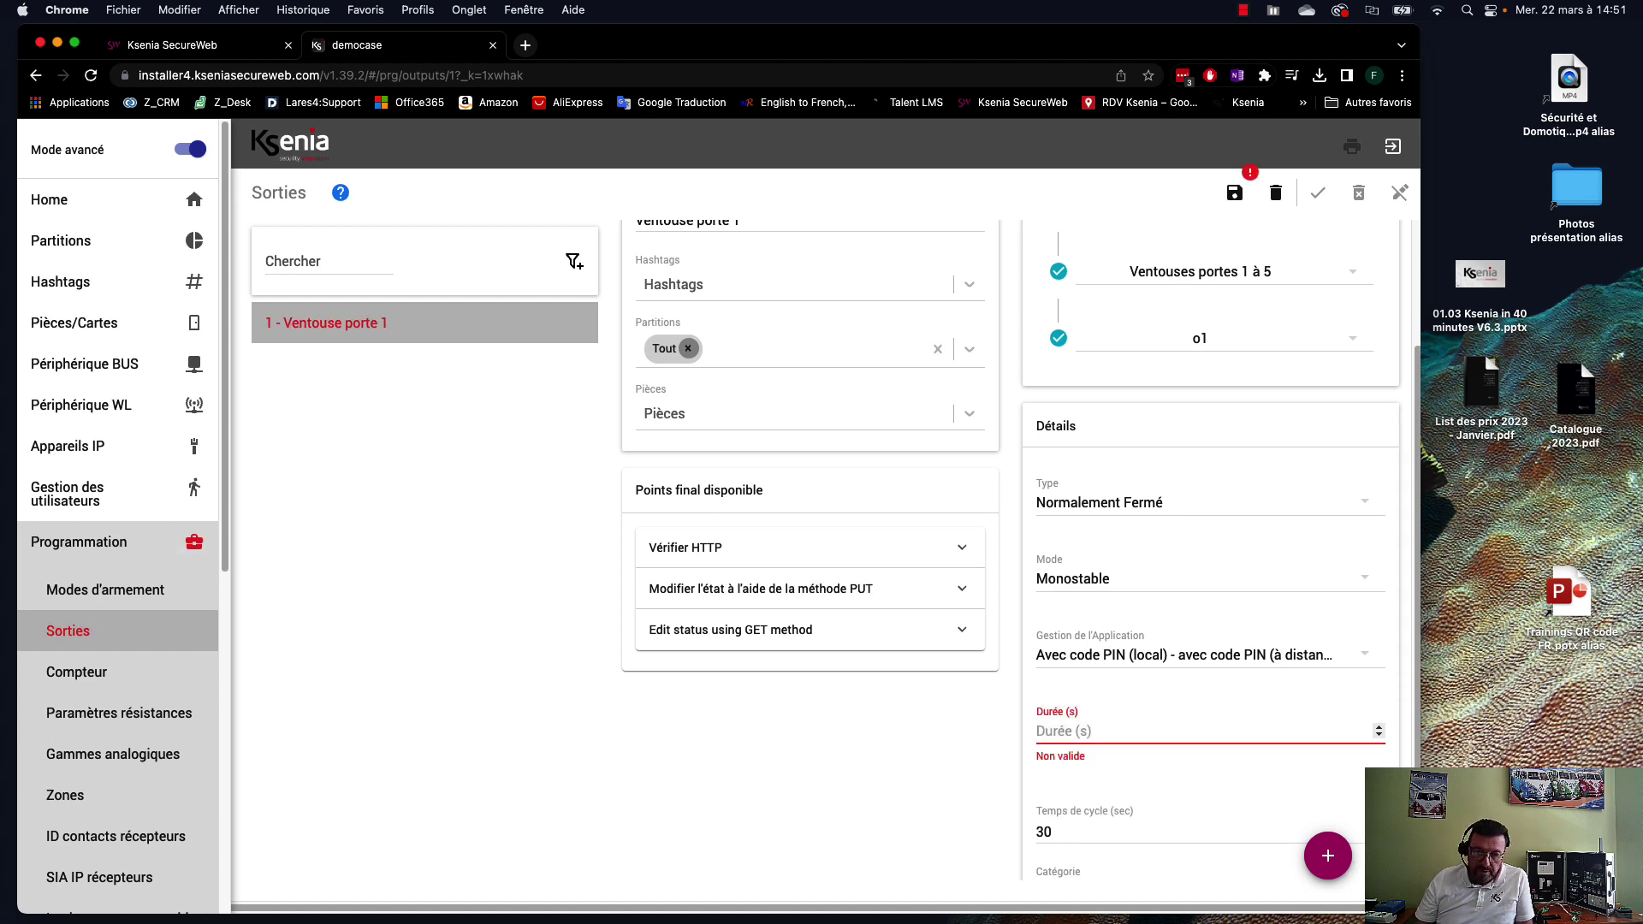
type("4")
scroll(1078, 733, "down", 1)
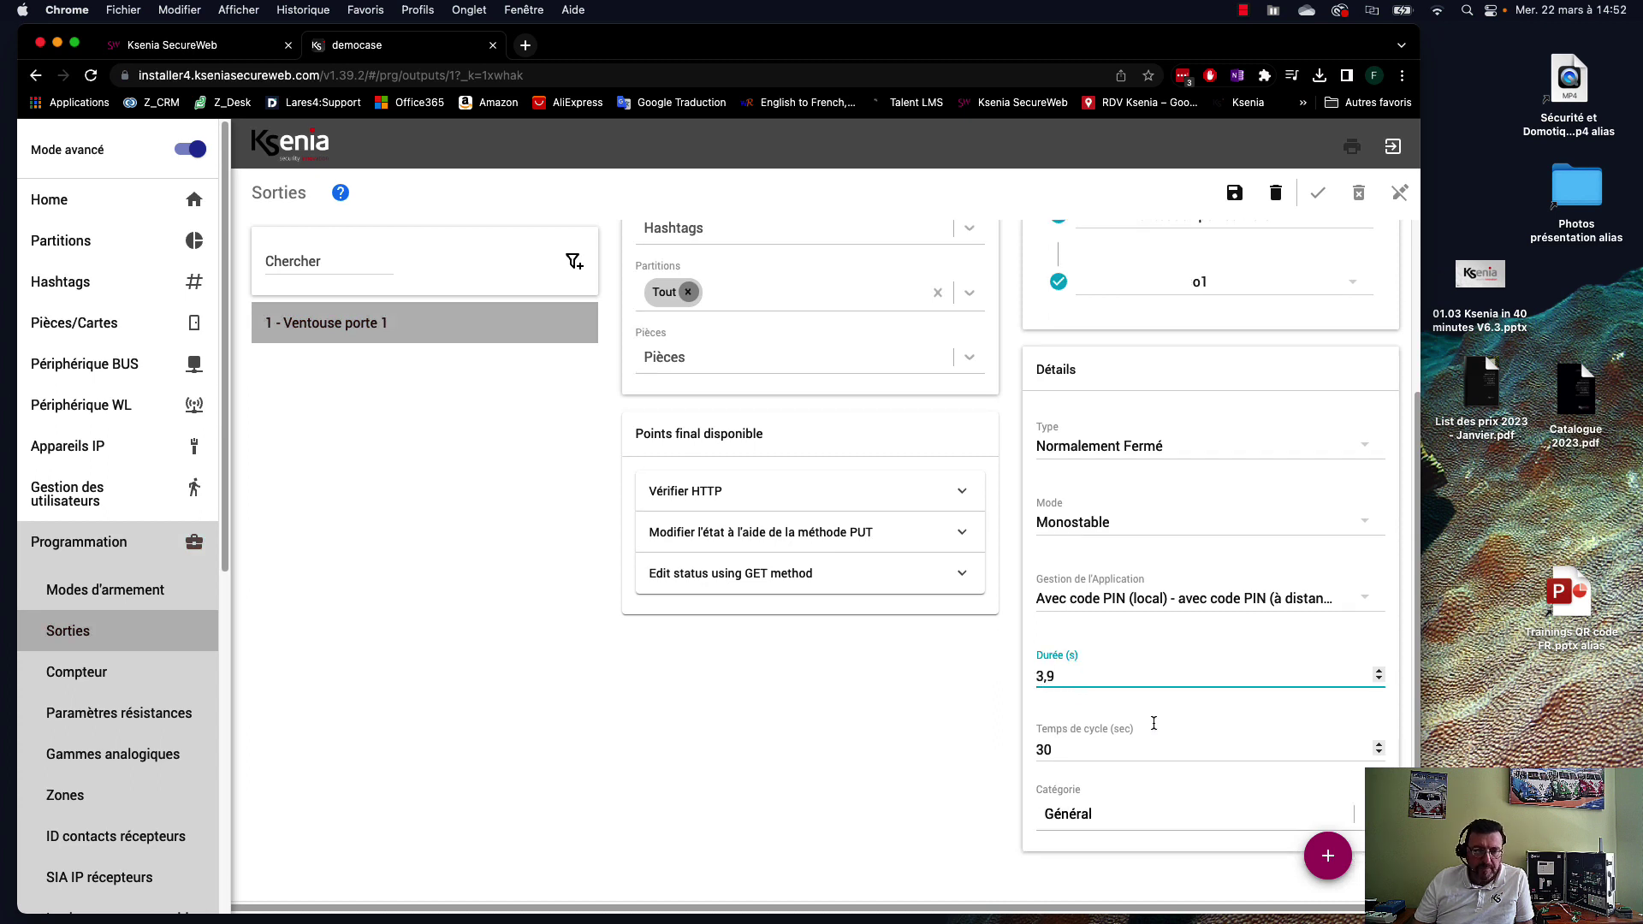
key("Tab")
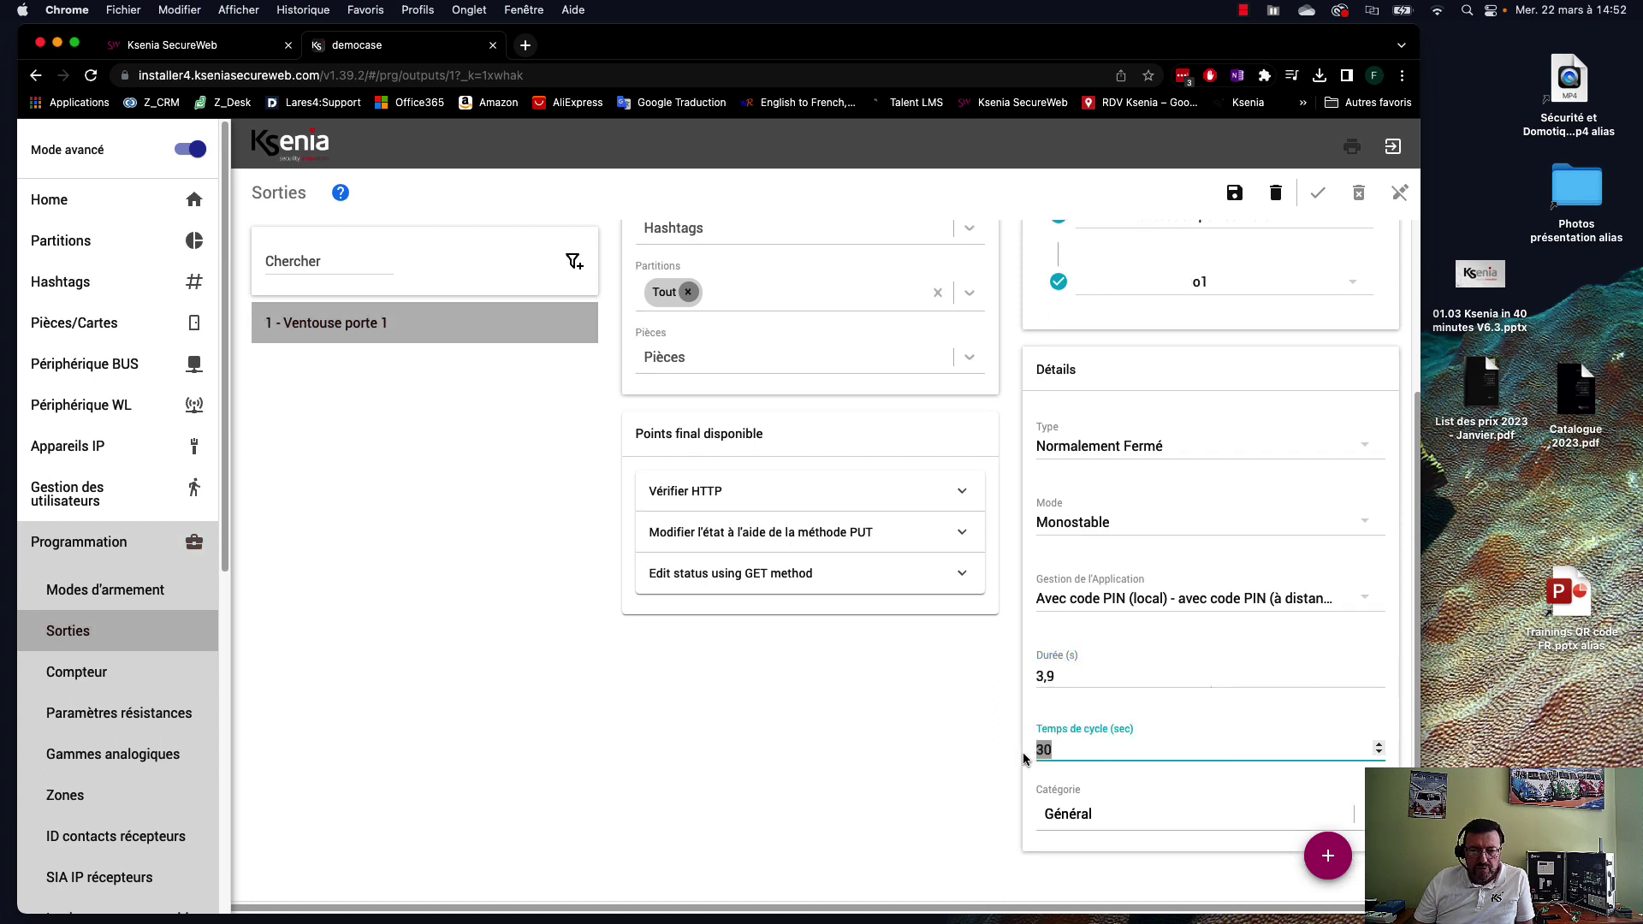
left_click_drag(1066, 678, 1013, 683)
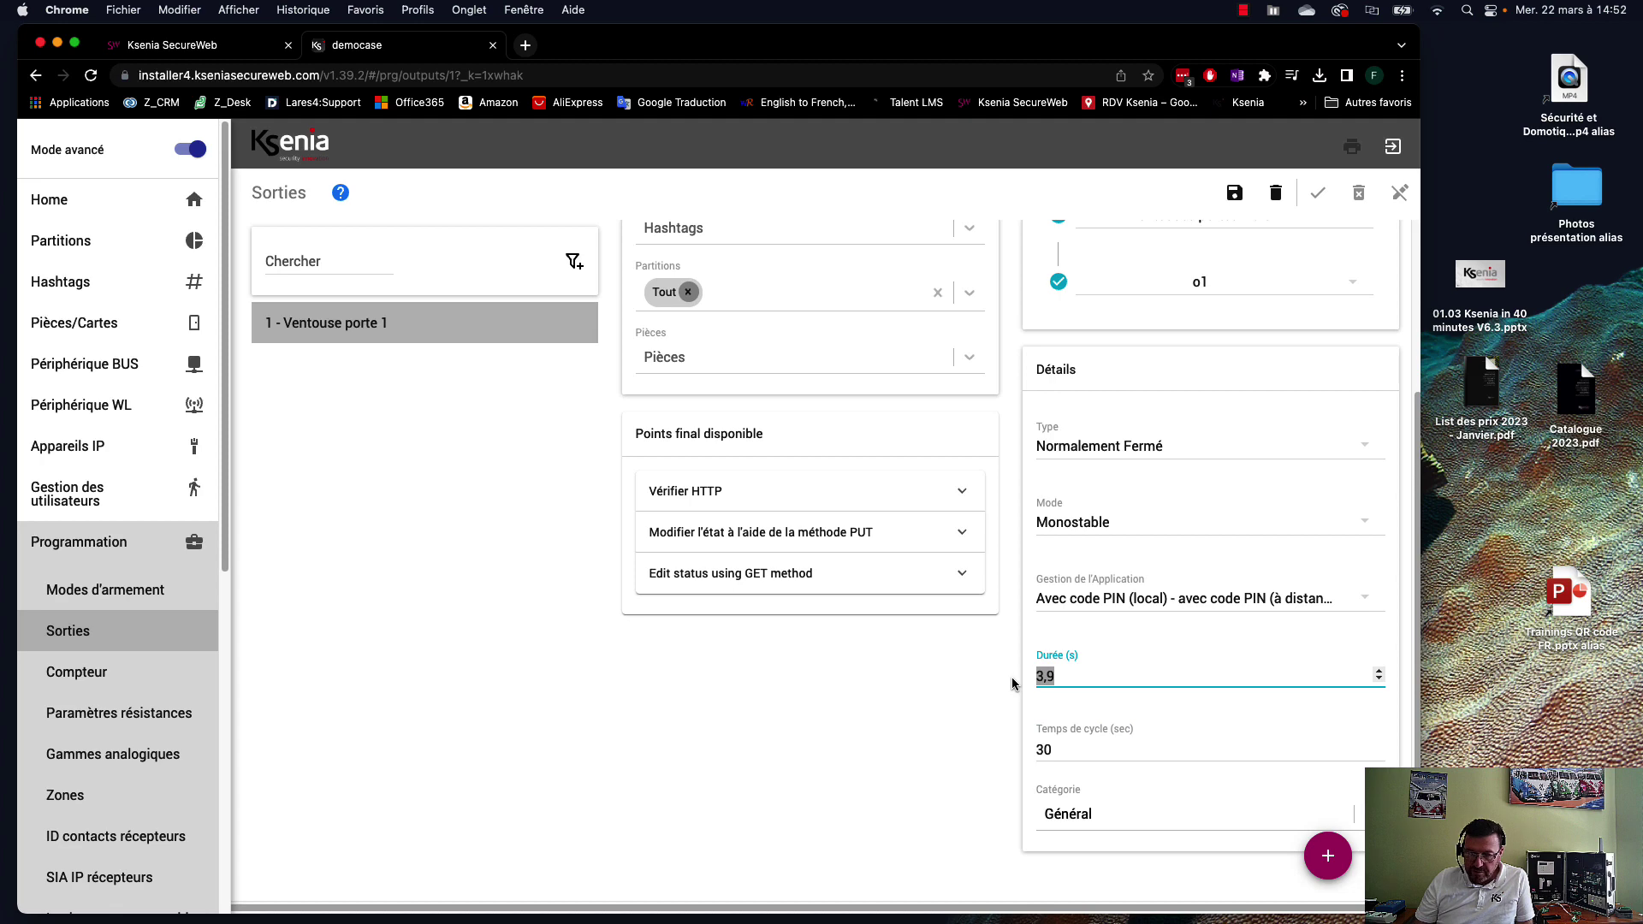
type("4")
left_click(1064, 750)
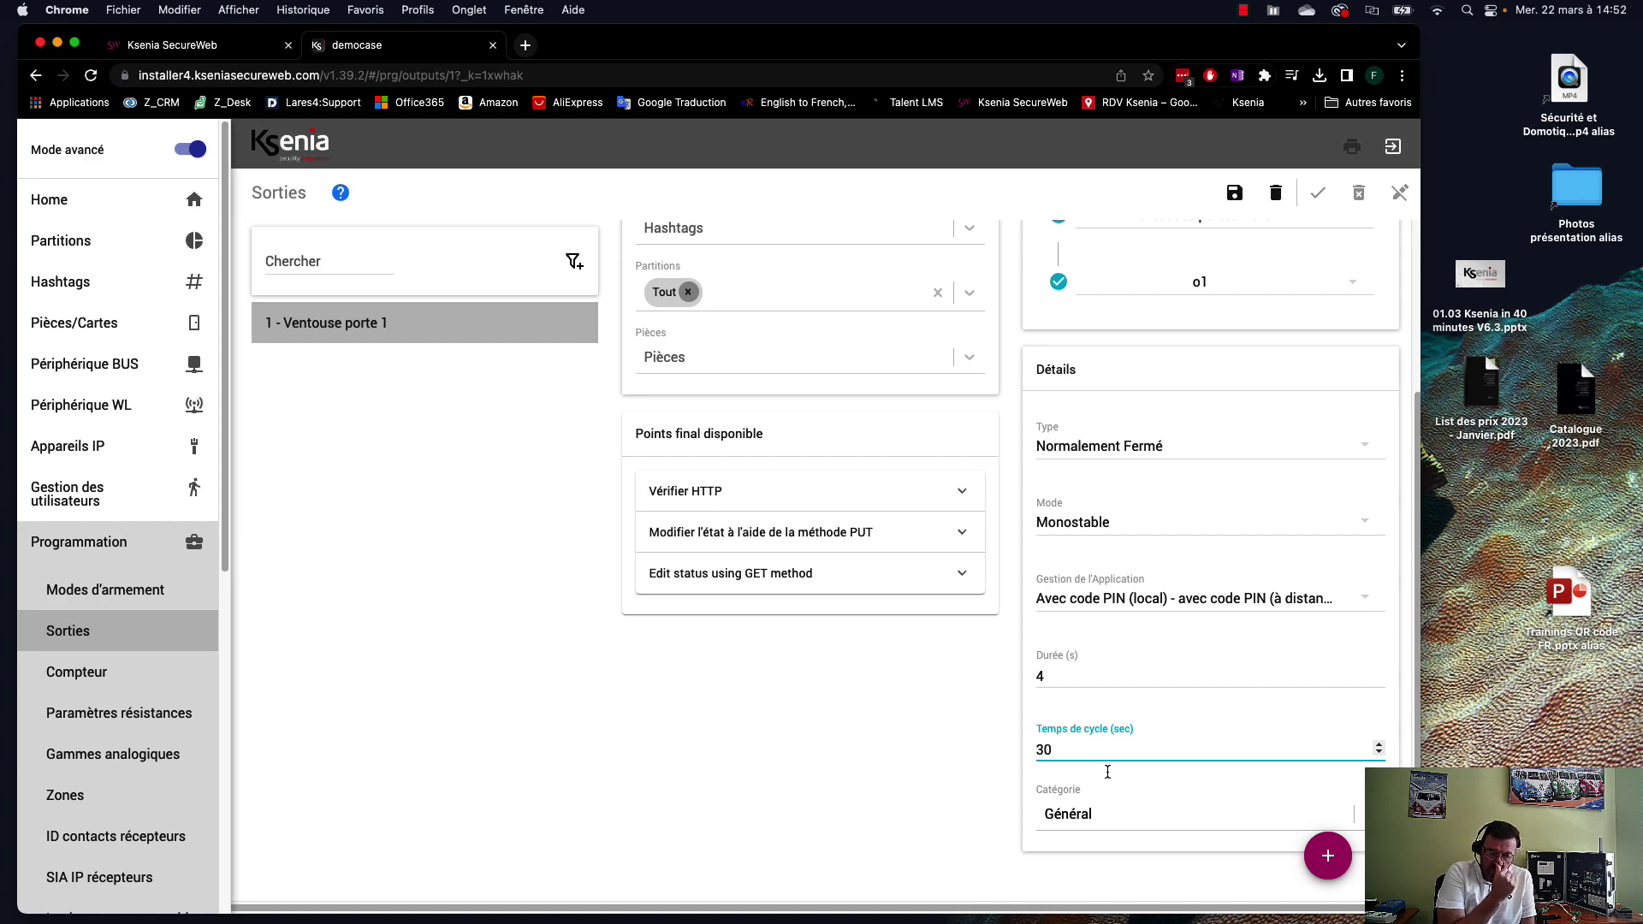
key("BackSpace")
key("BackSpace")
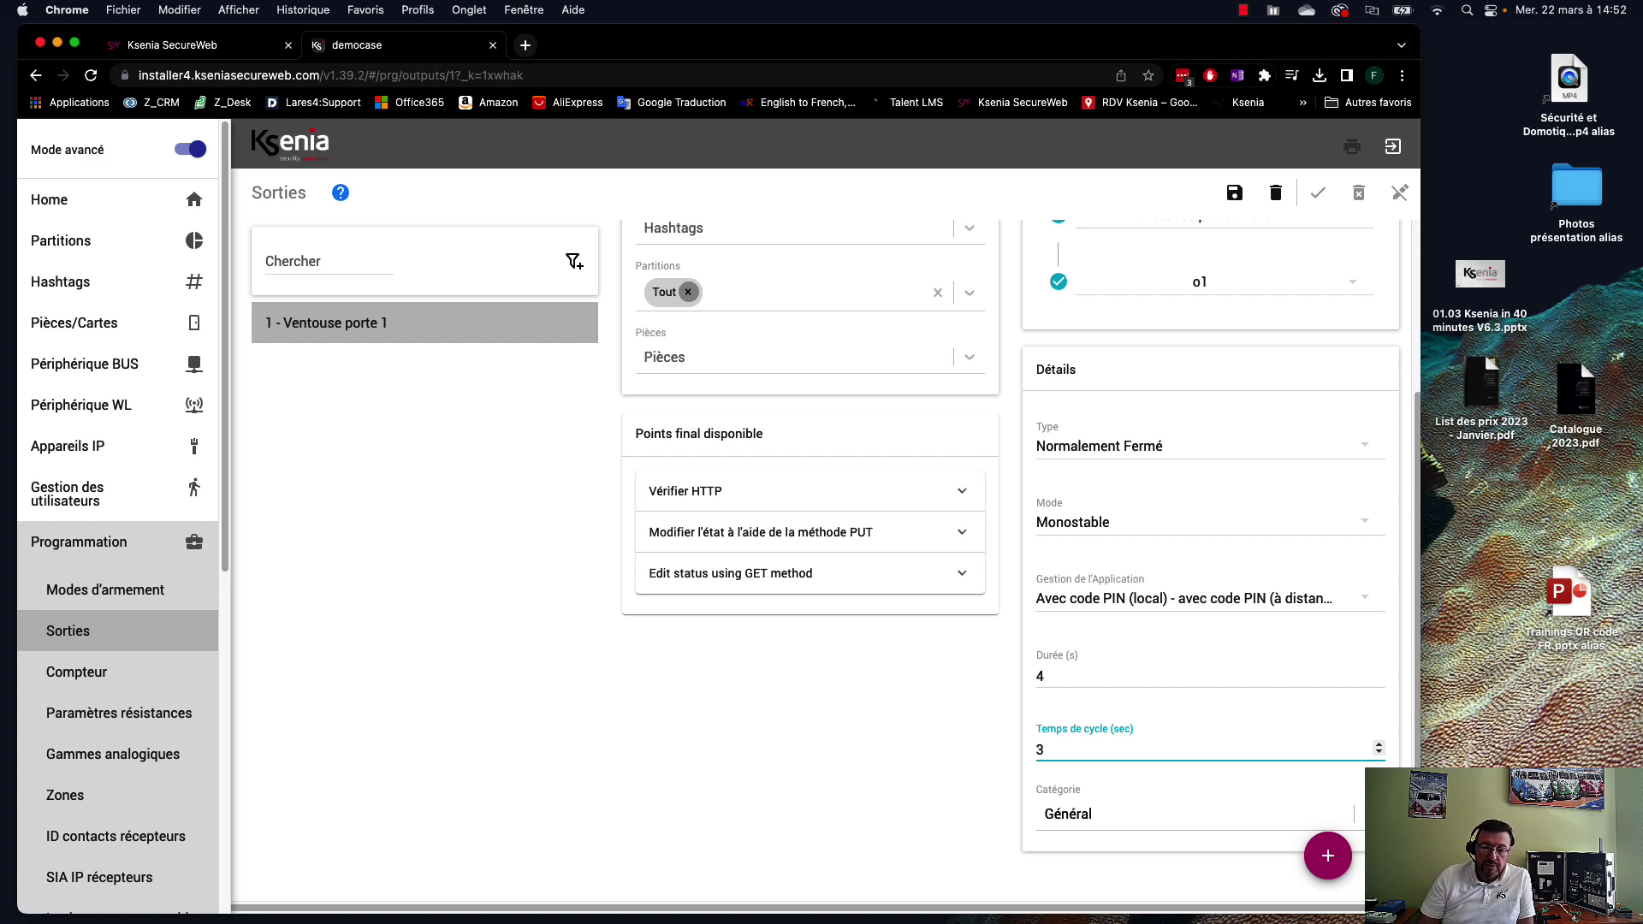
type("4")
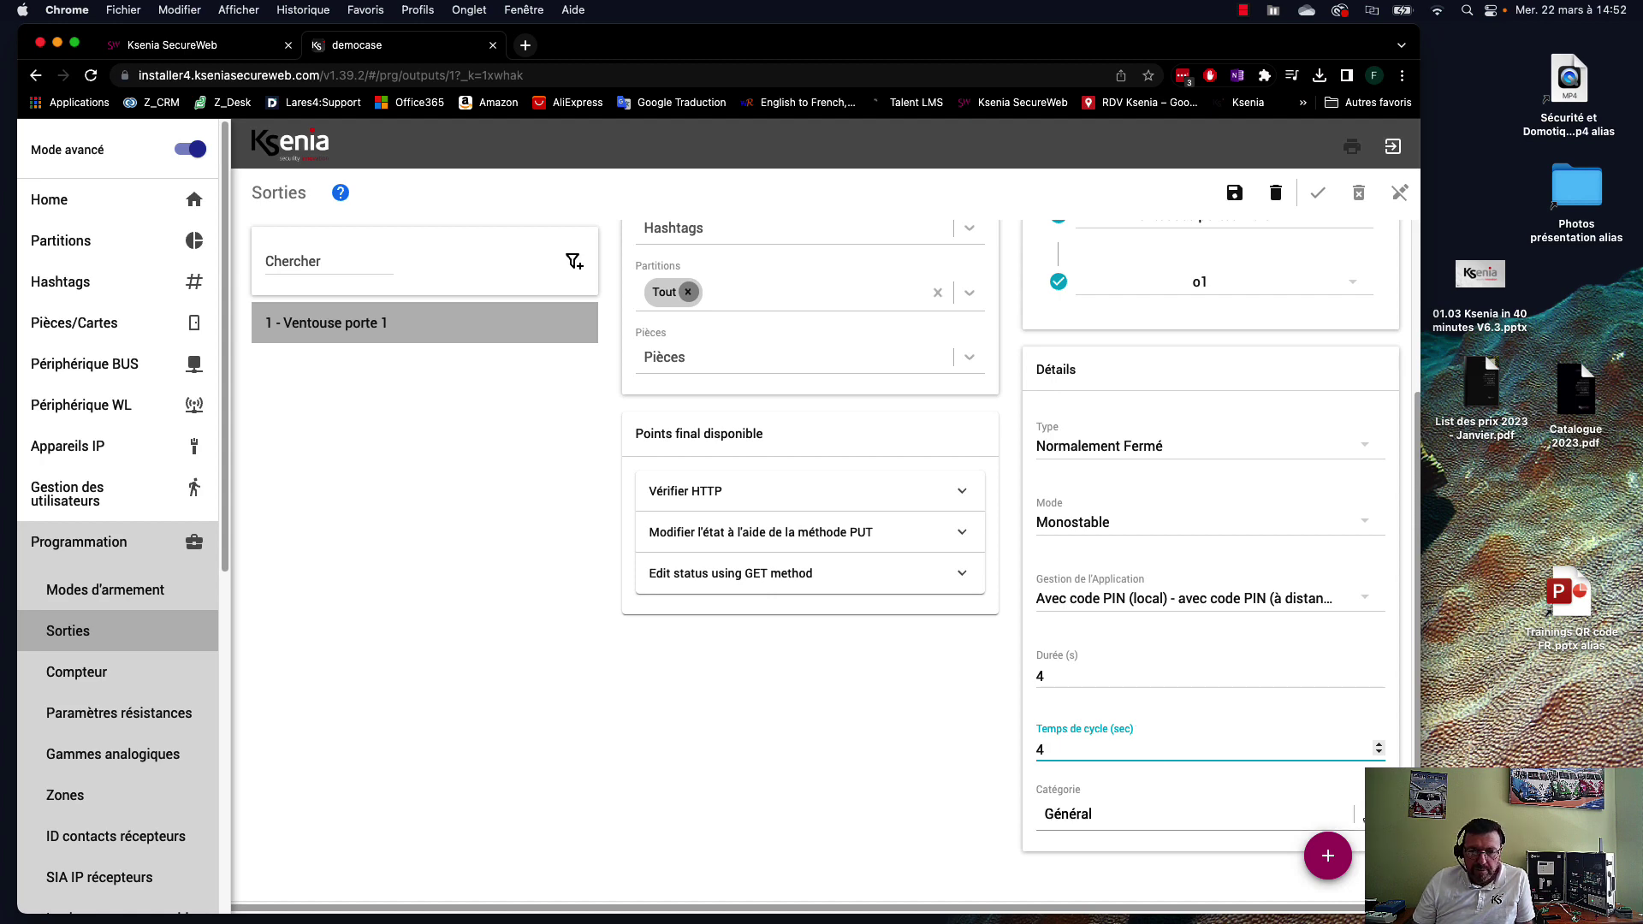
left_click(1340, 813)
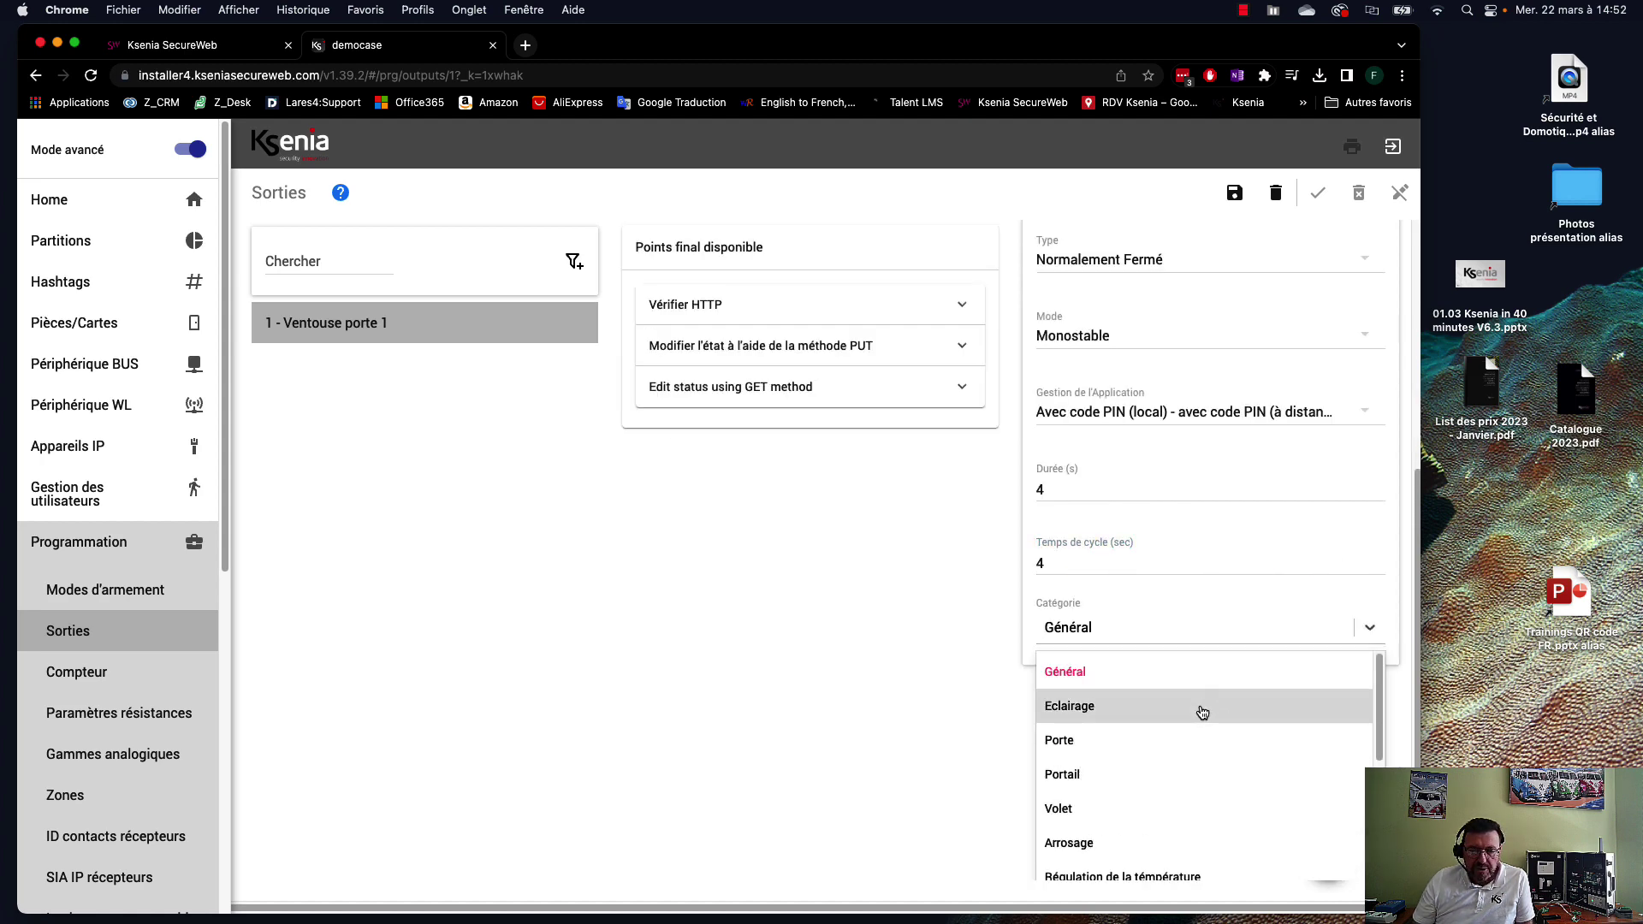
- Choose Porte as the category of the Ventouse porte 1 output
left_click(1162, 741)
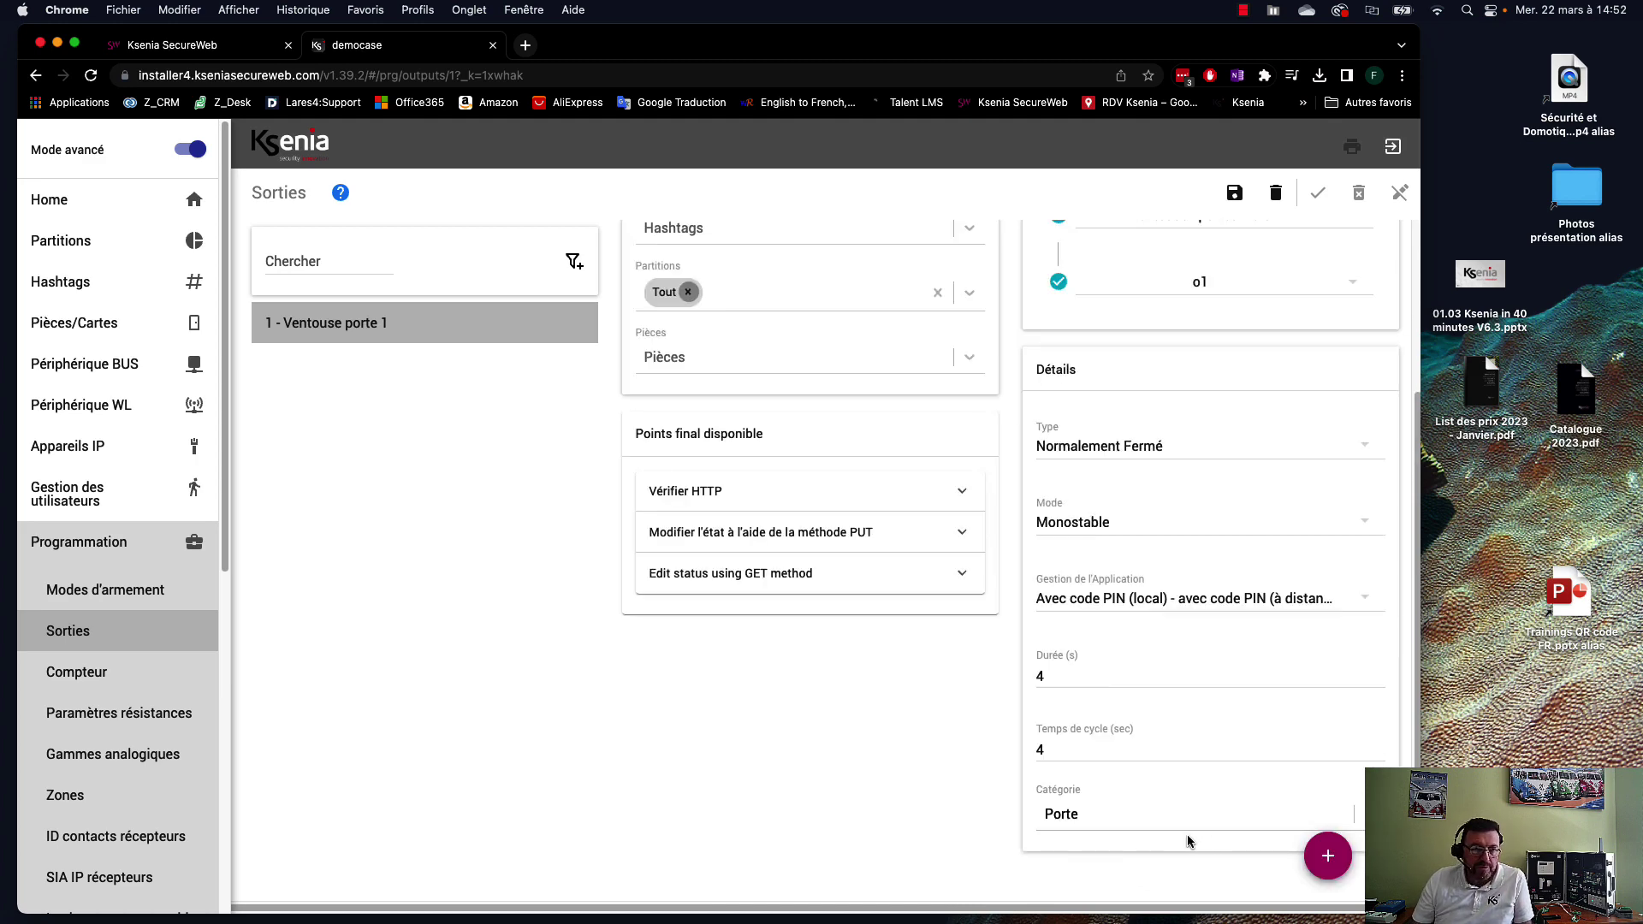
scroll(1242, 748, "up", 3)
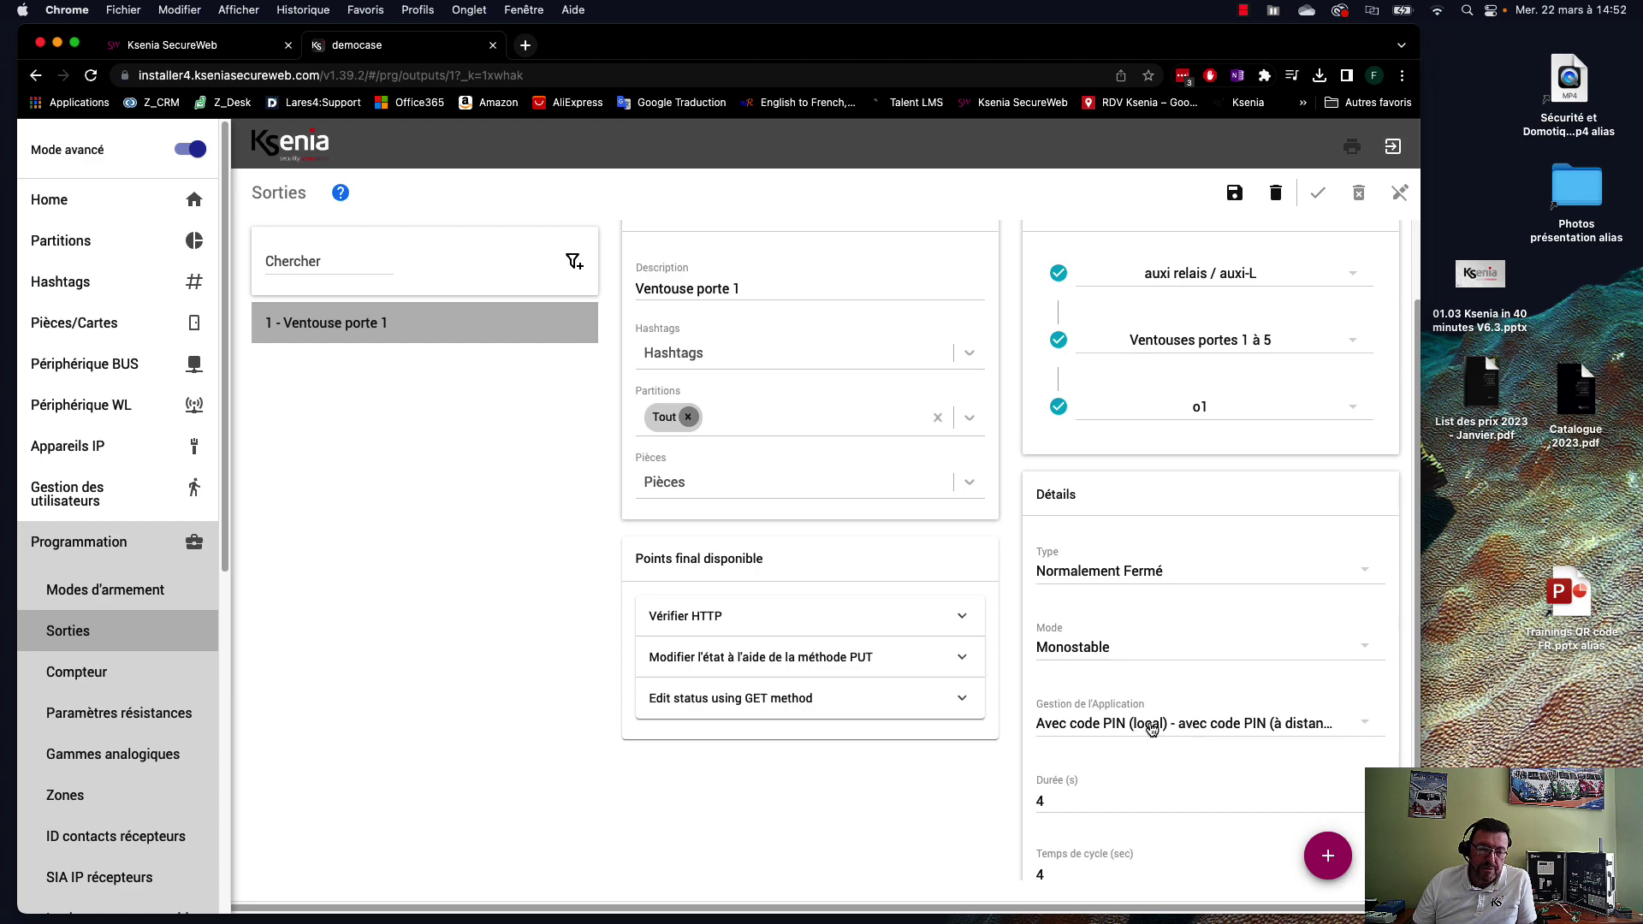
- Set Gestion de l'Application to 'Sans code PIN (local) - sans code PIN (à distance)', then save and apply
left_click(1203, 727)
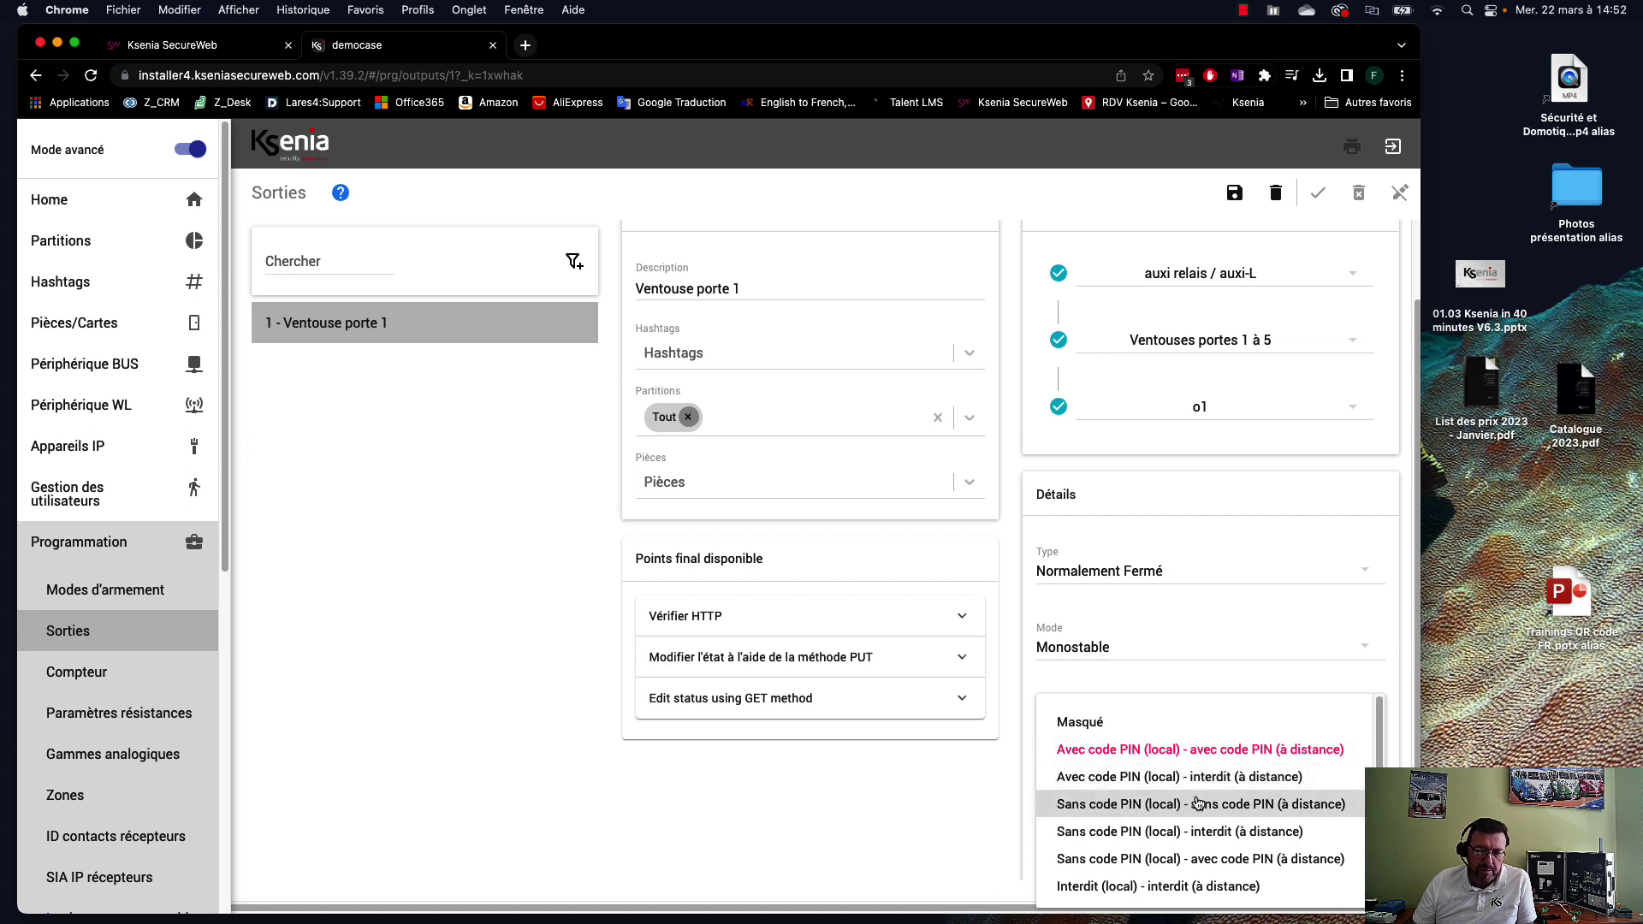
left_click(1140, 809)
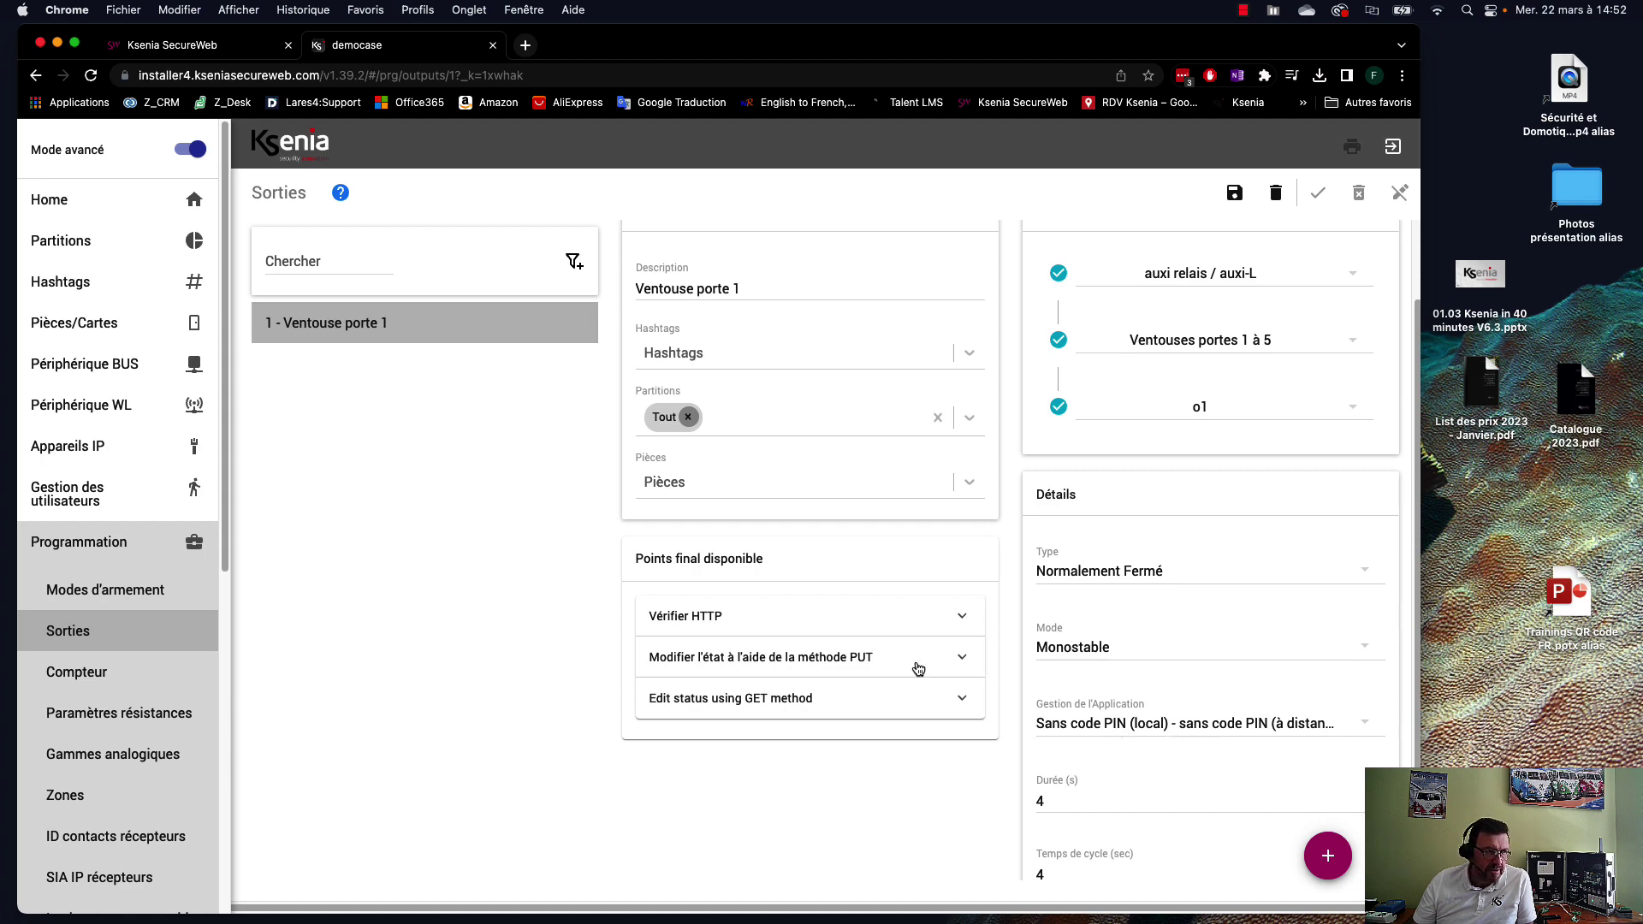
left_click(1237, 195)
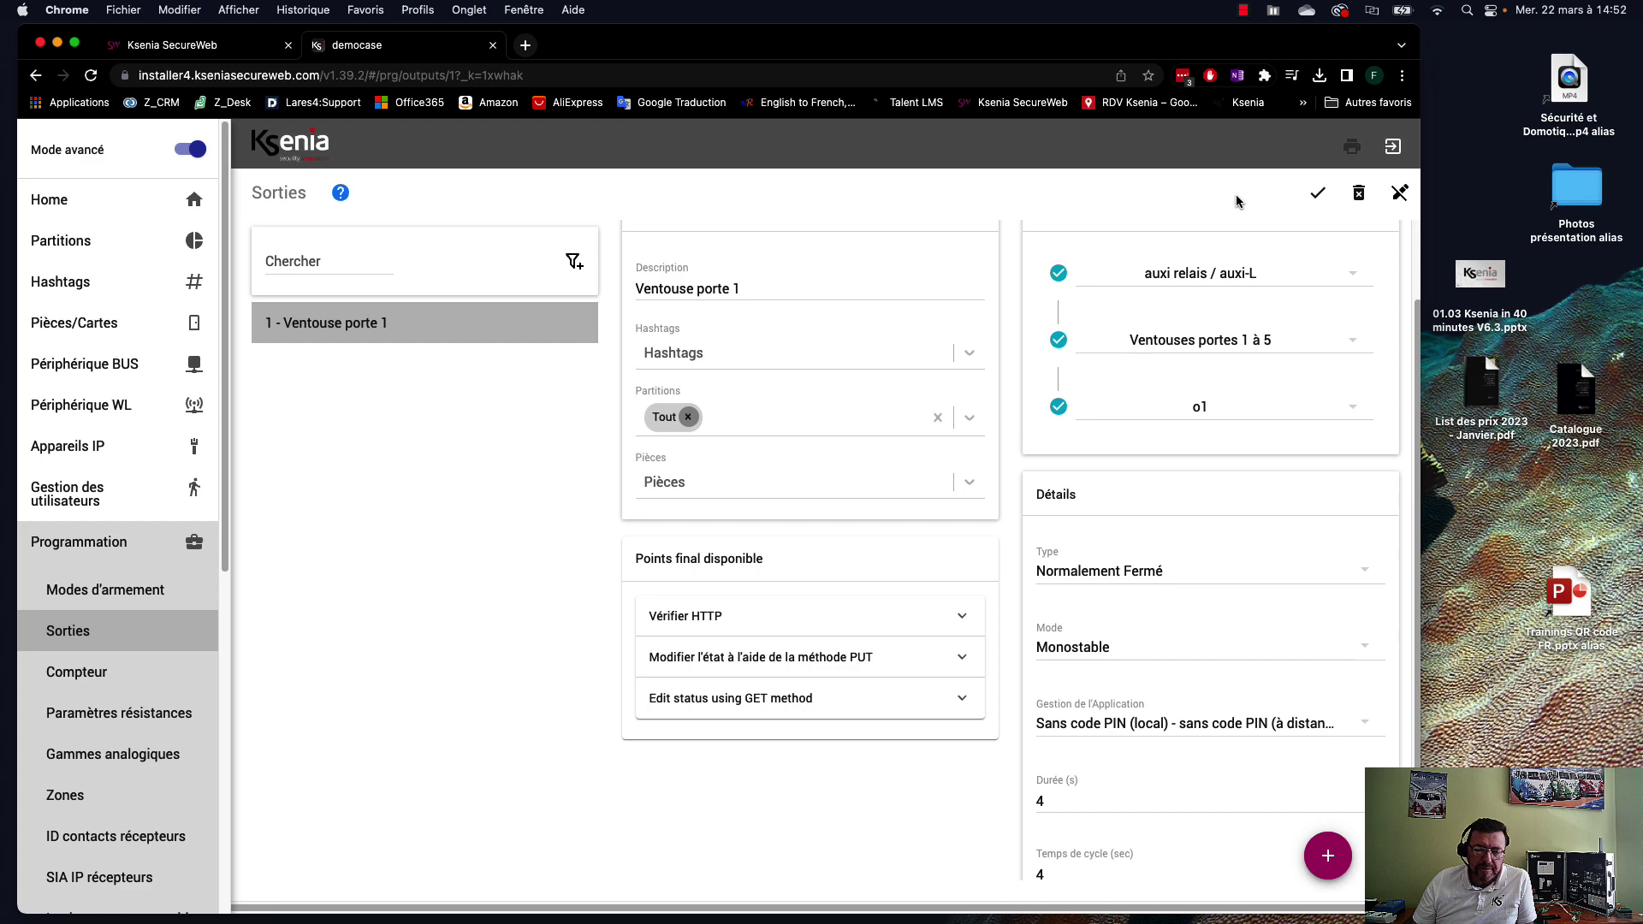
left_click(1315, 194)
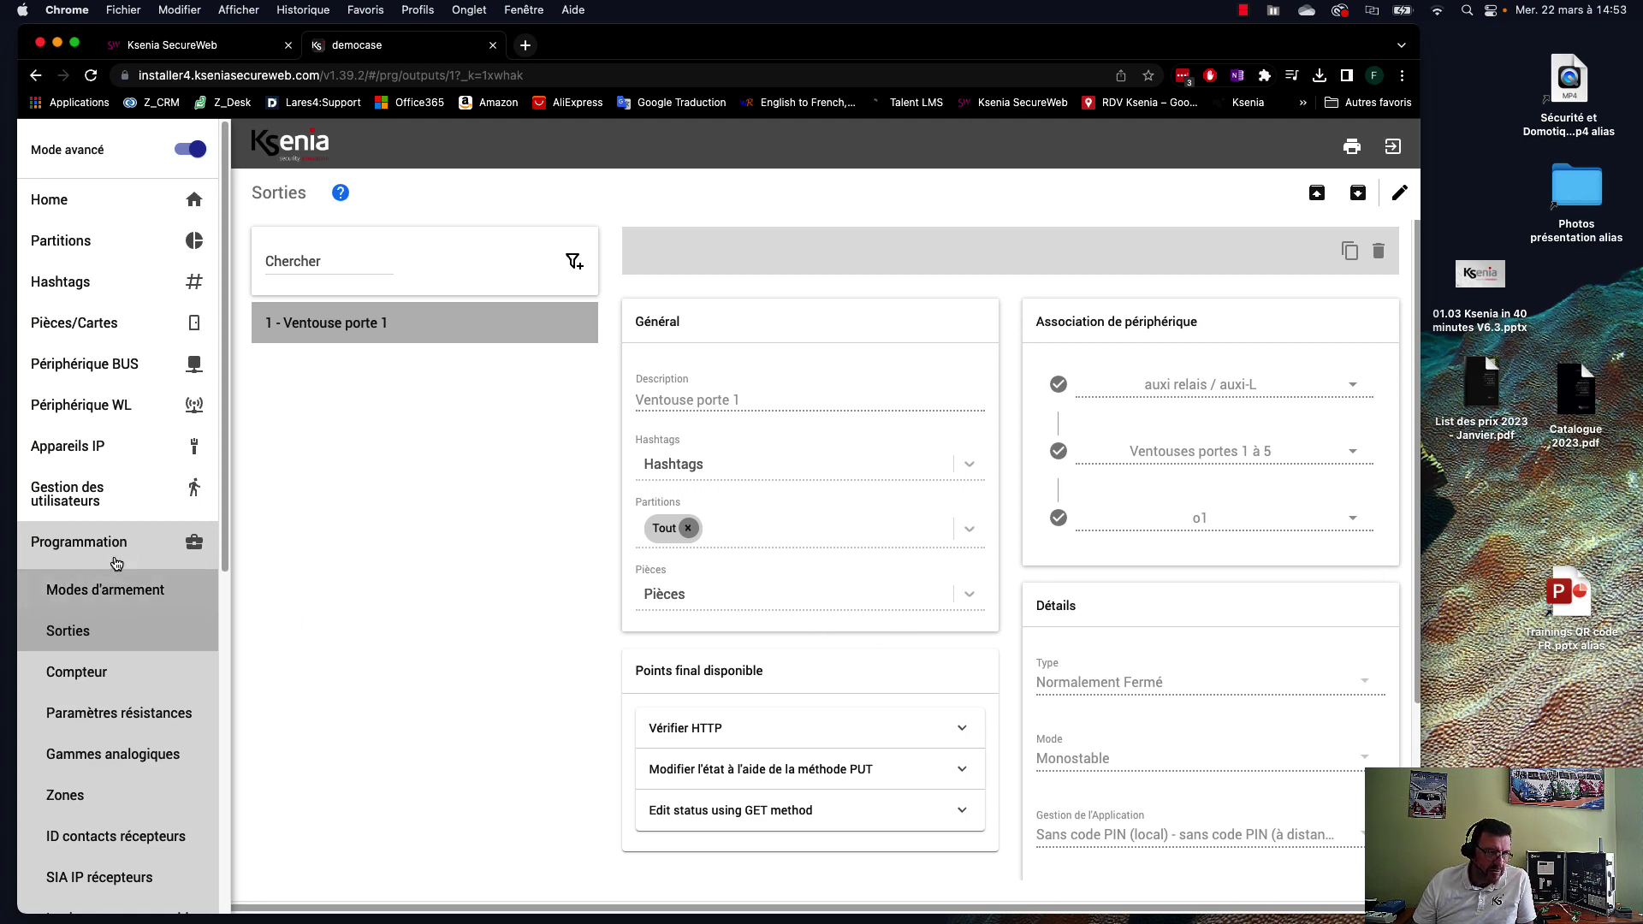
- Go to the Programmation > Scénarios > Évènements page listing the scenario events
scroll(109, 550, "down", 5)
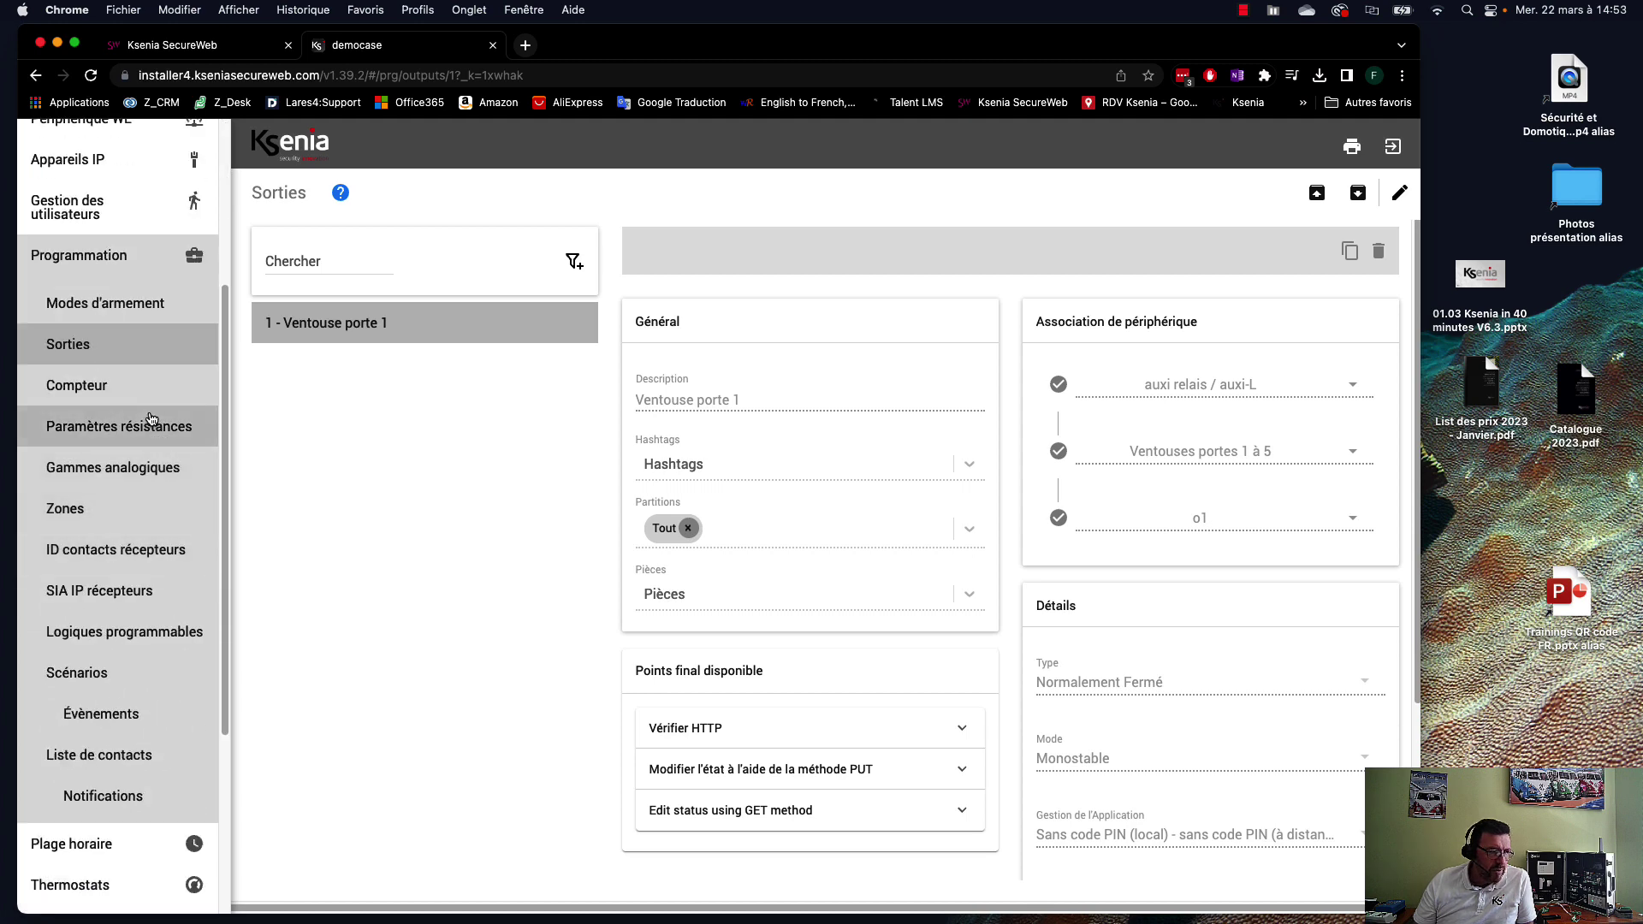
left_click(111, 721)
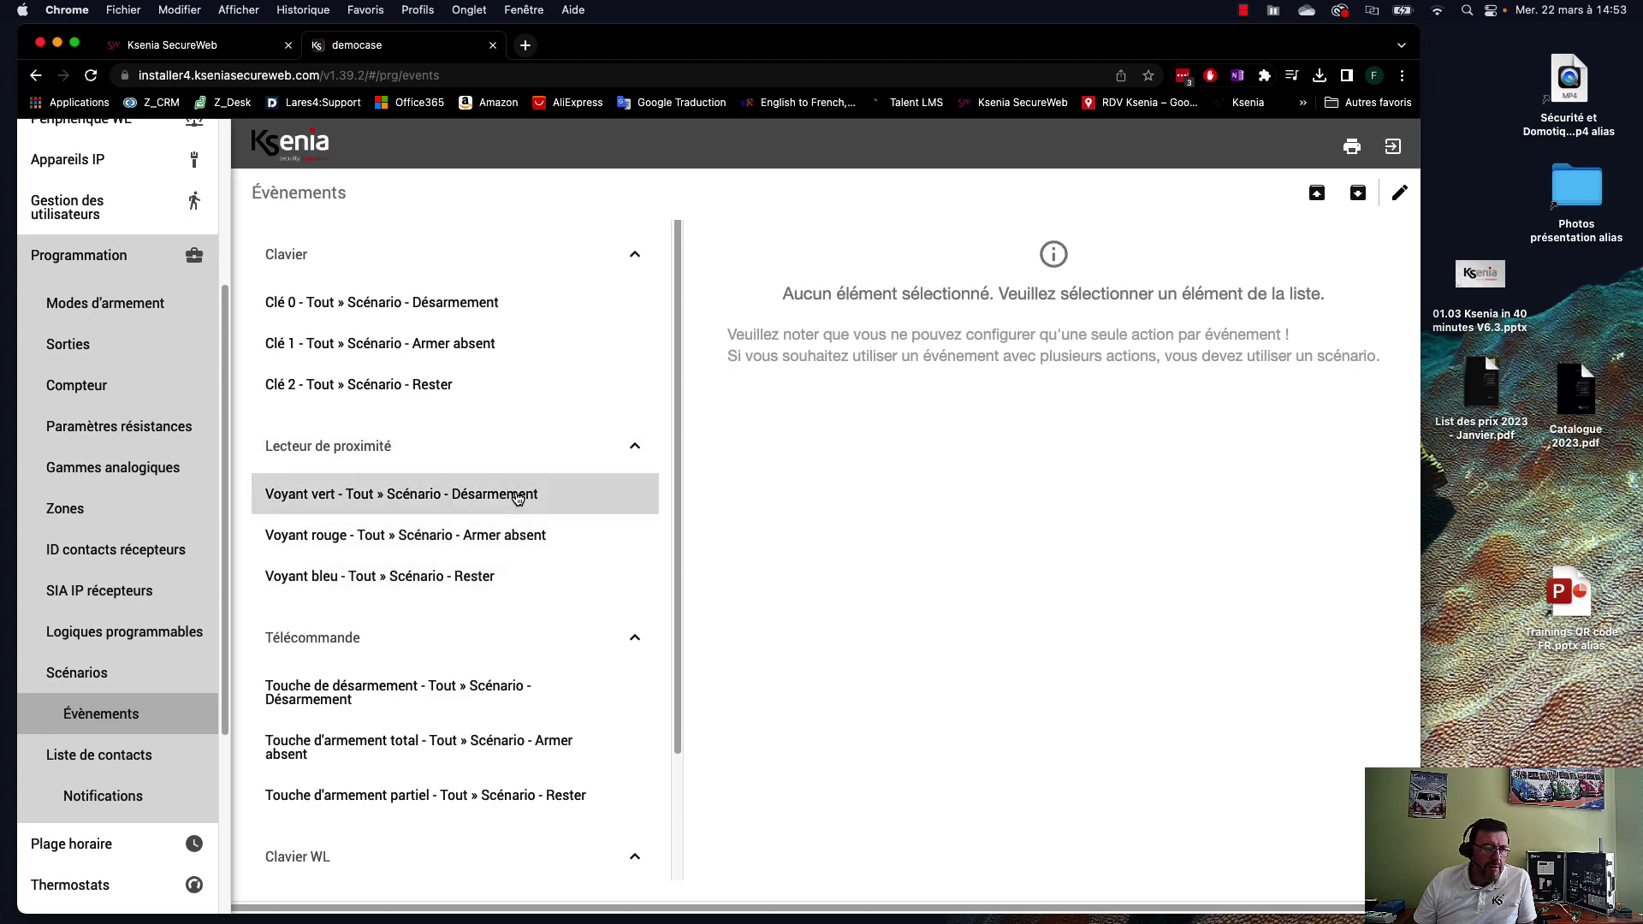
scroll(517, 499, "down", 4)
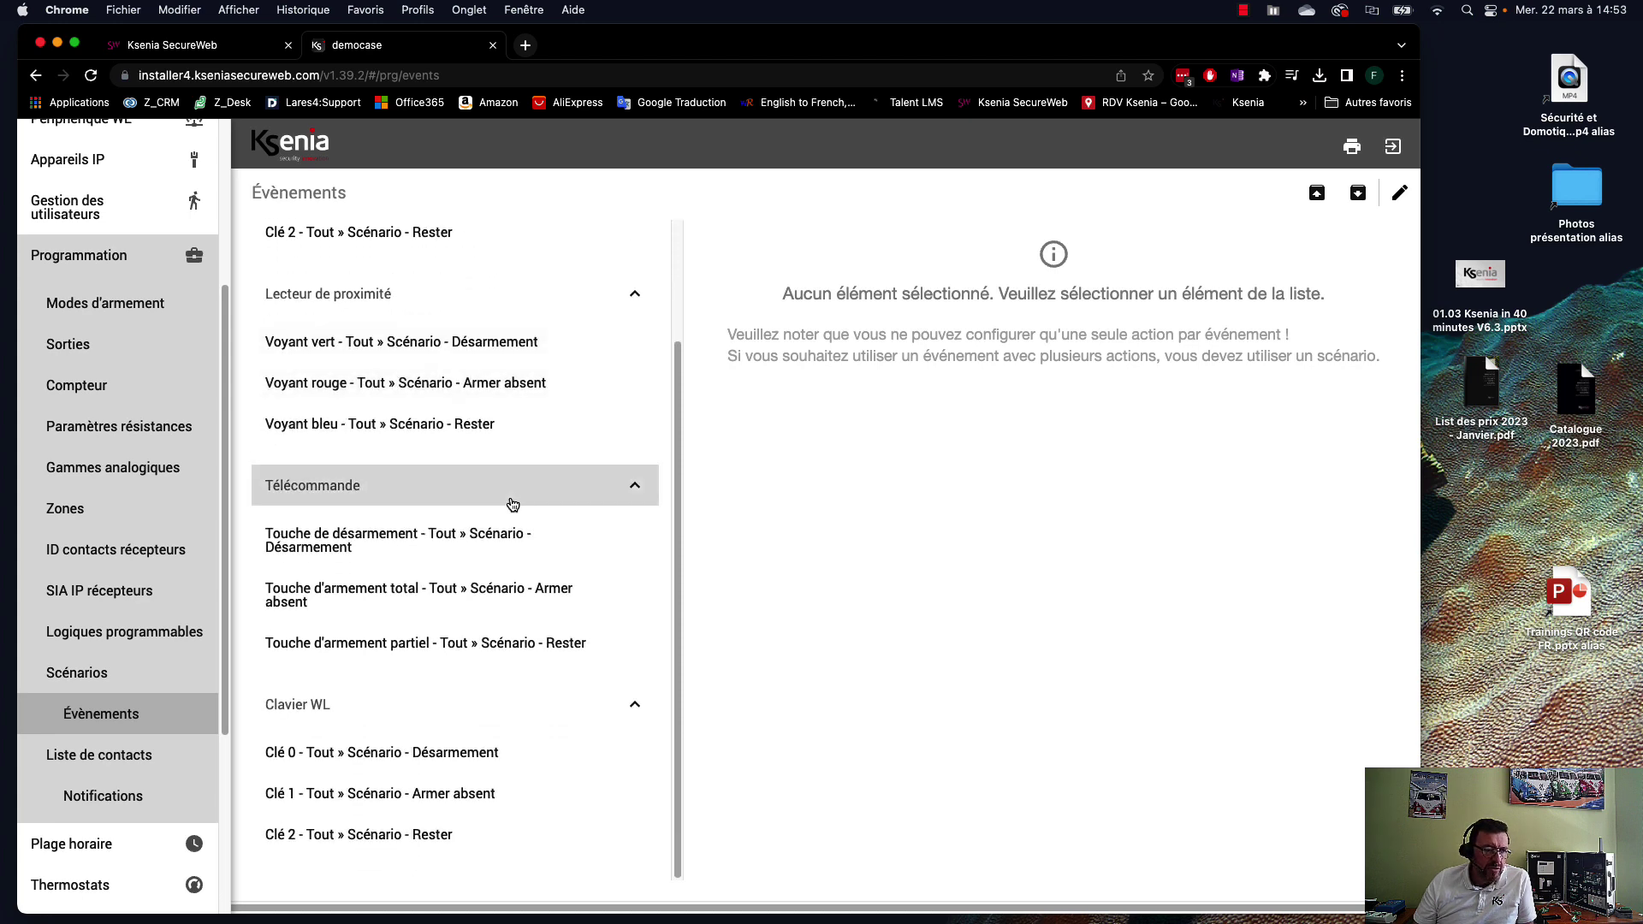
scroll(513, 504, "up", 4)
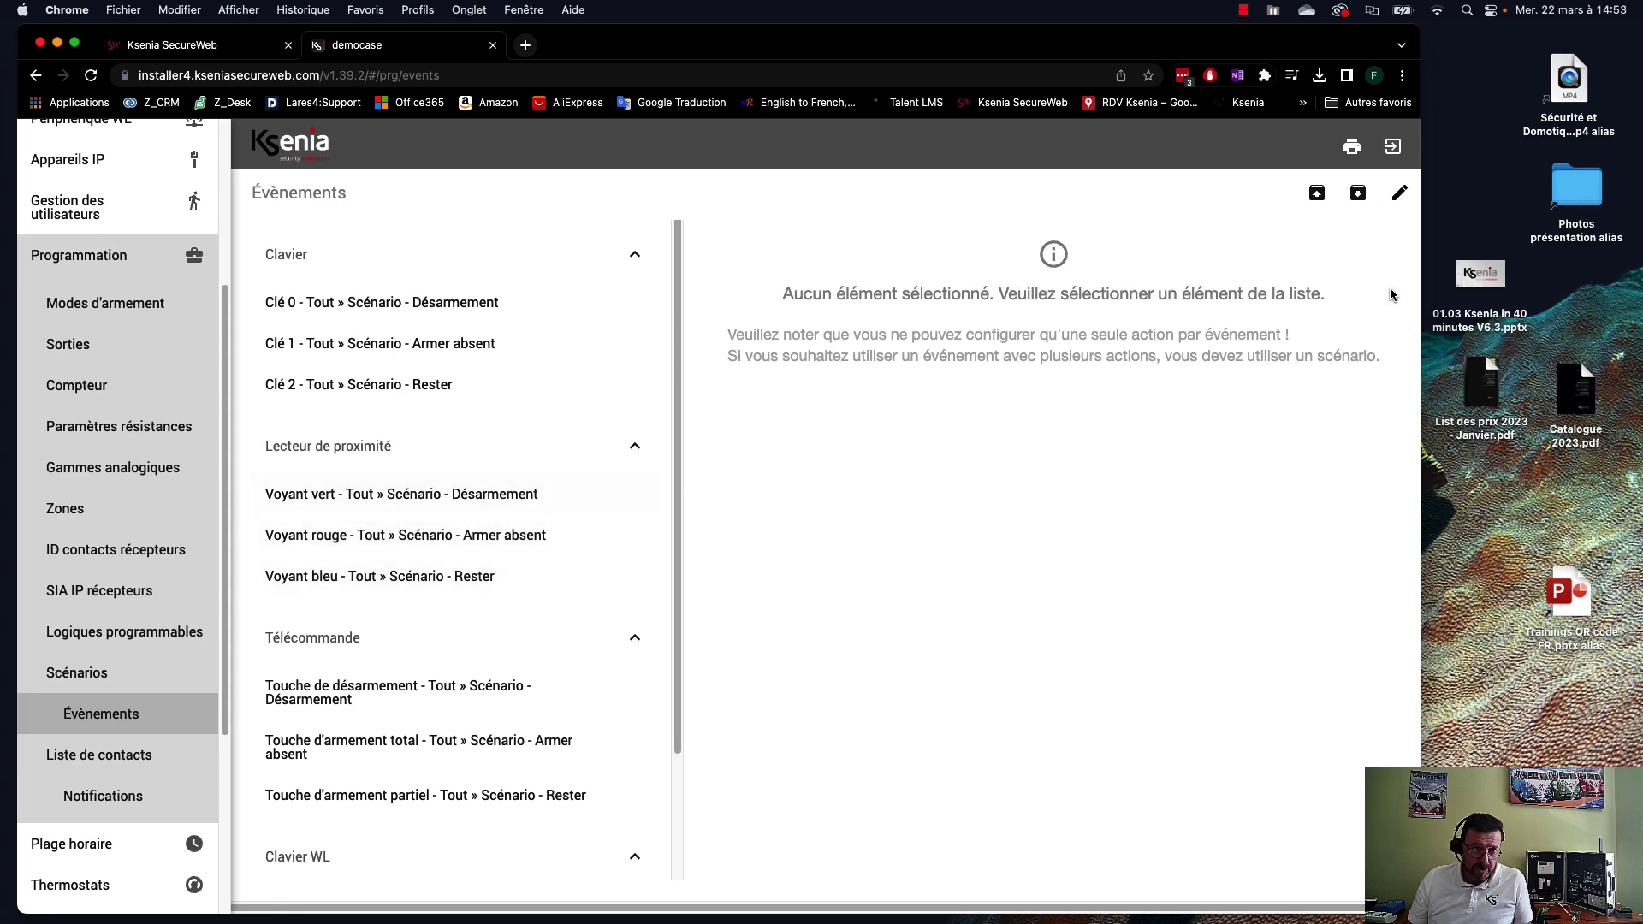
- Delete the Voyant vert, Voyant rouge and Voyant bleu proximity reader events and begin a new event
left_click(1399, 193)
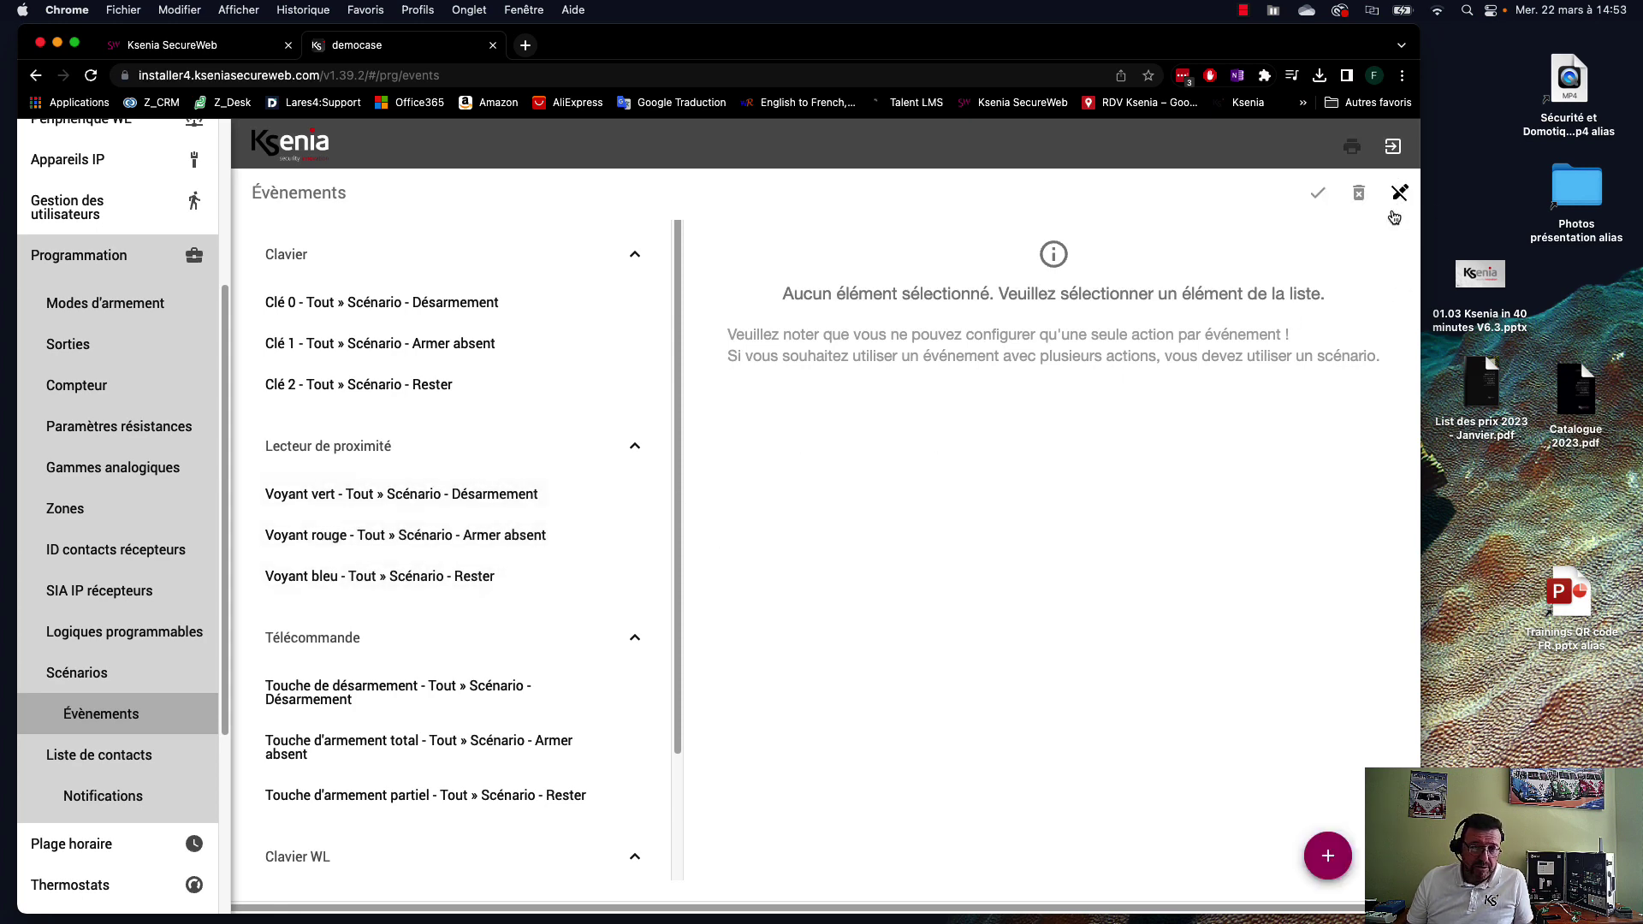
left_click(577, 503)
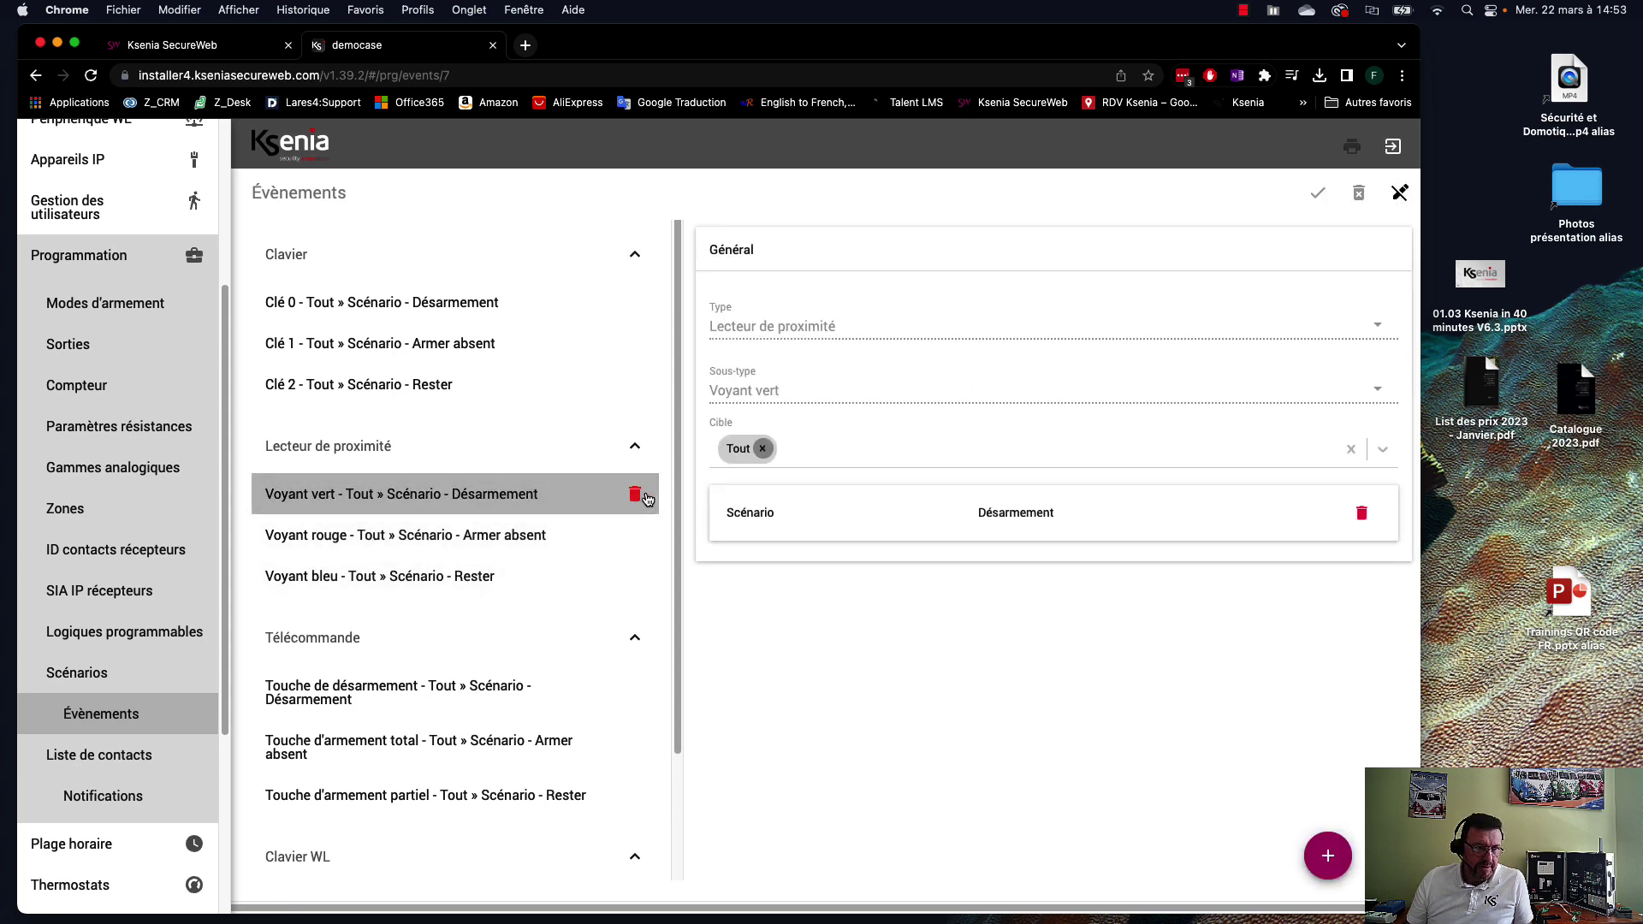
left_click(643, 496)
left_click(984, 571)
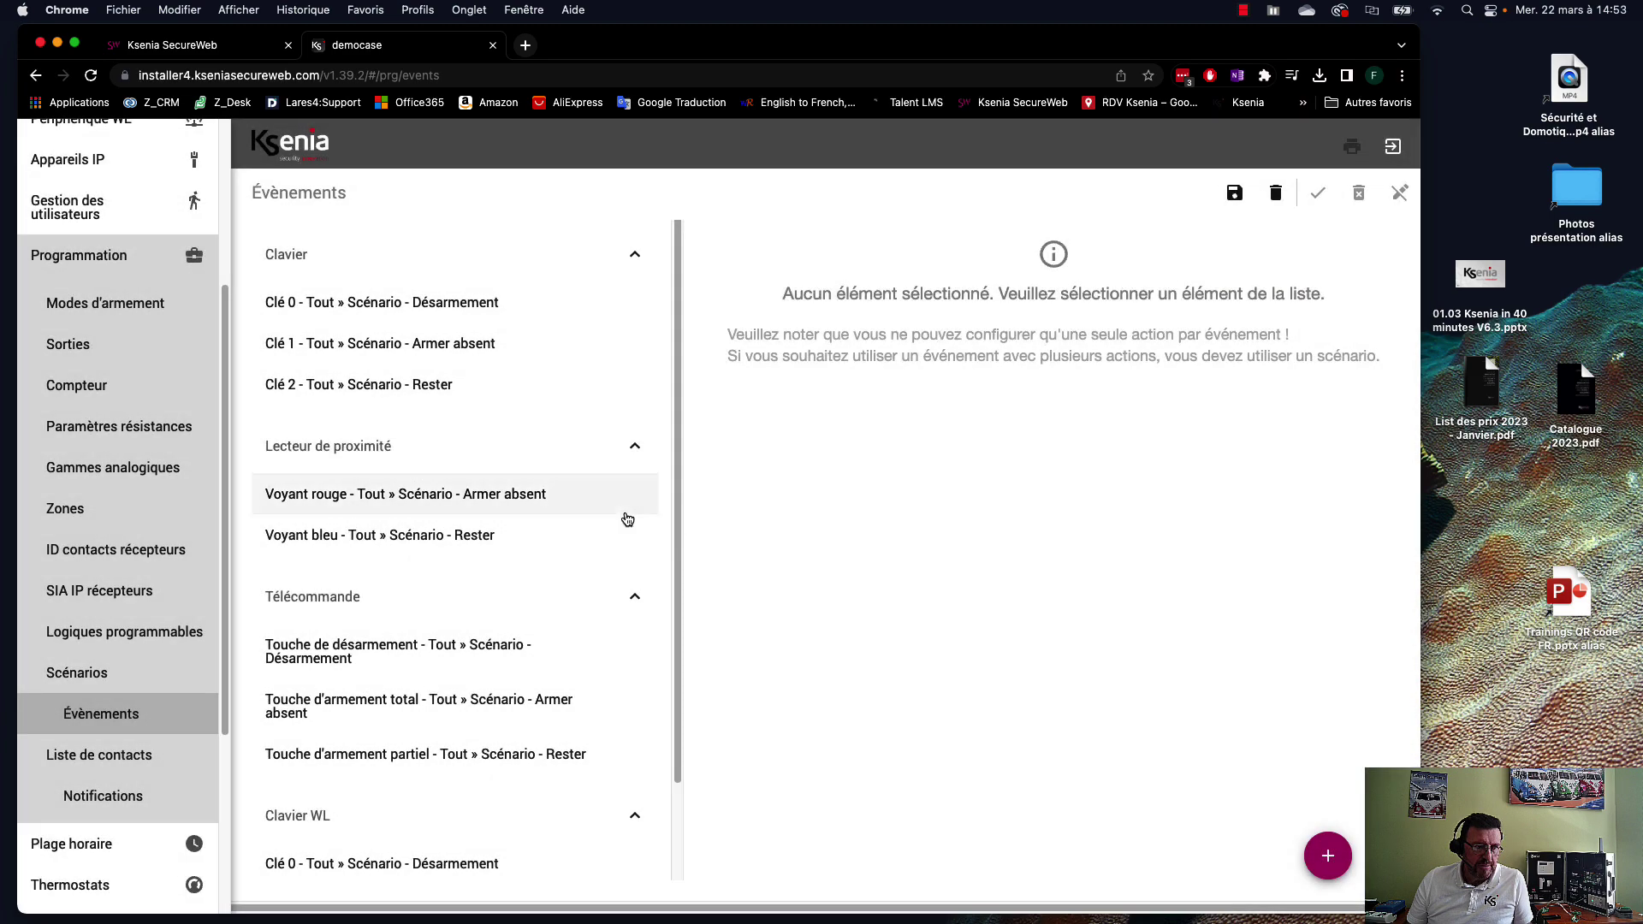
left_click(624, 501)
left_click(643, 495)
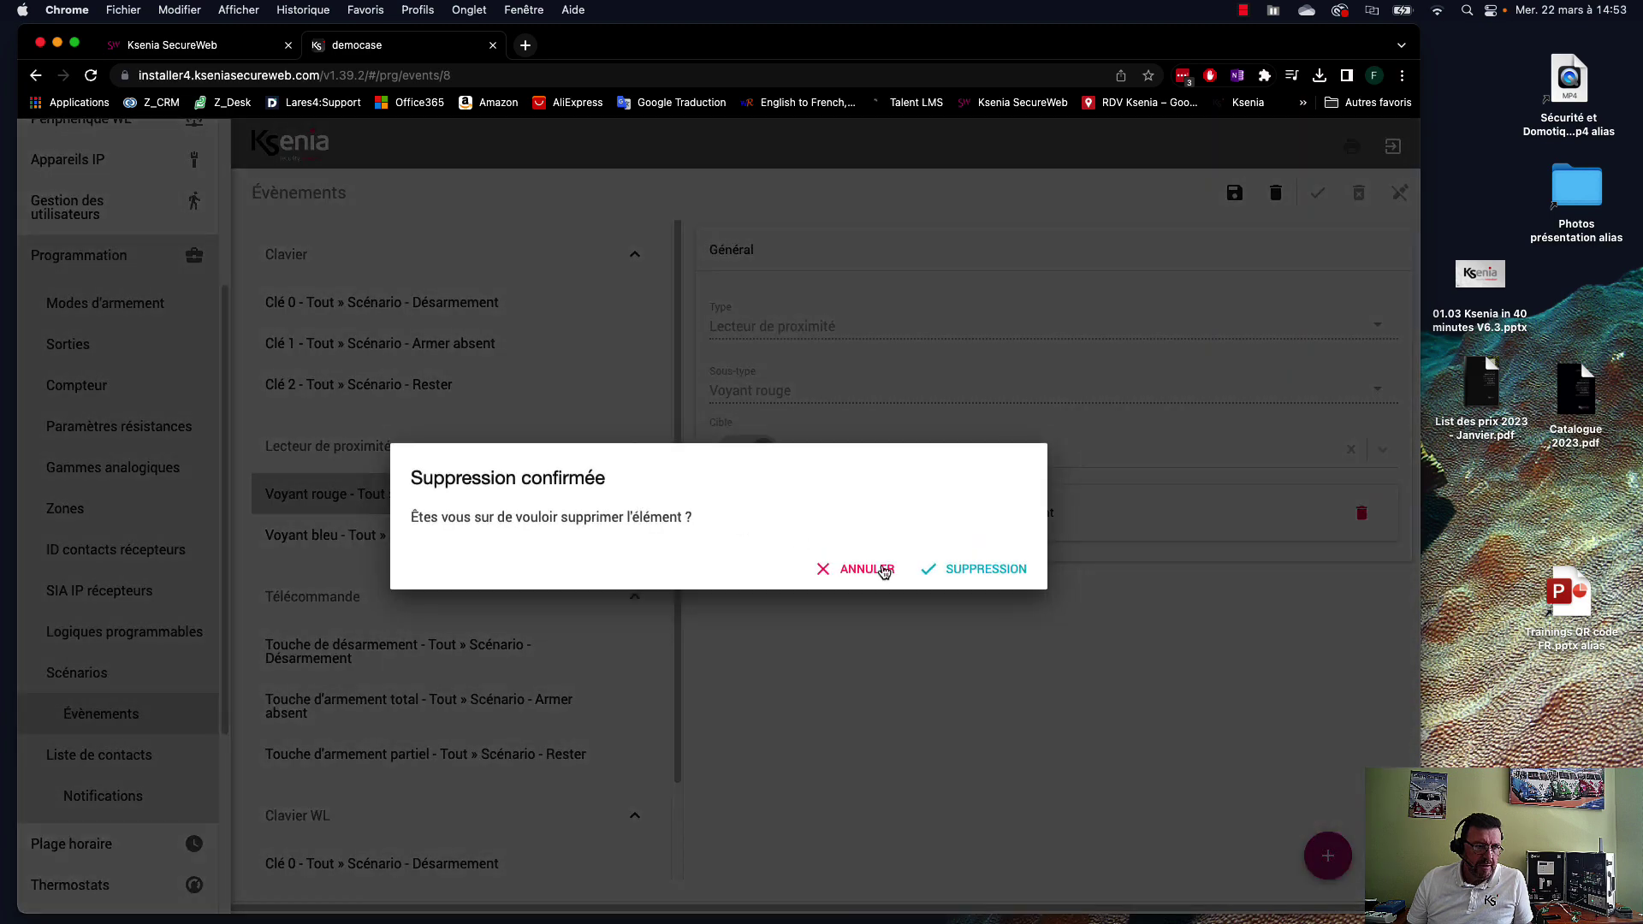
left_click(1001, 570)
left_click(634, 502)
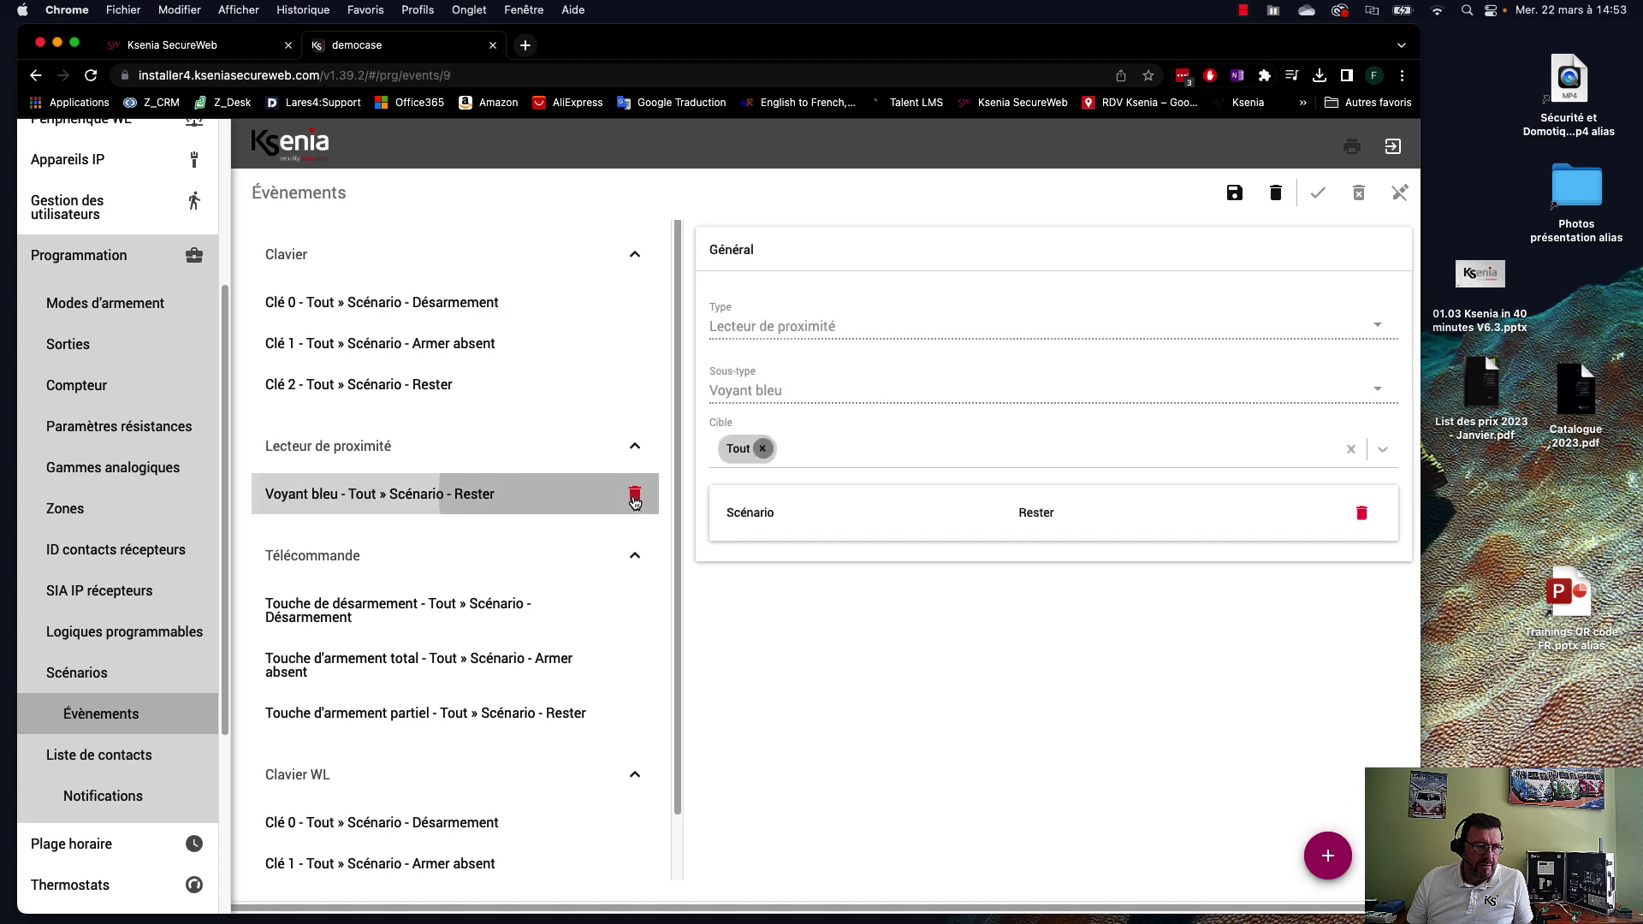
left_click(634, 497)
left_click(986, 569)
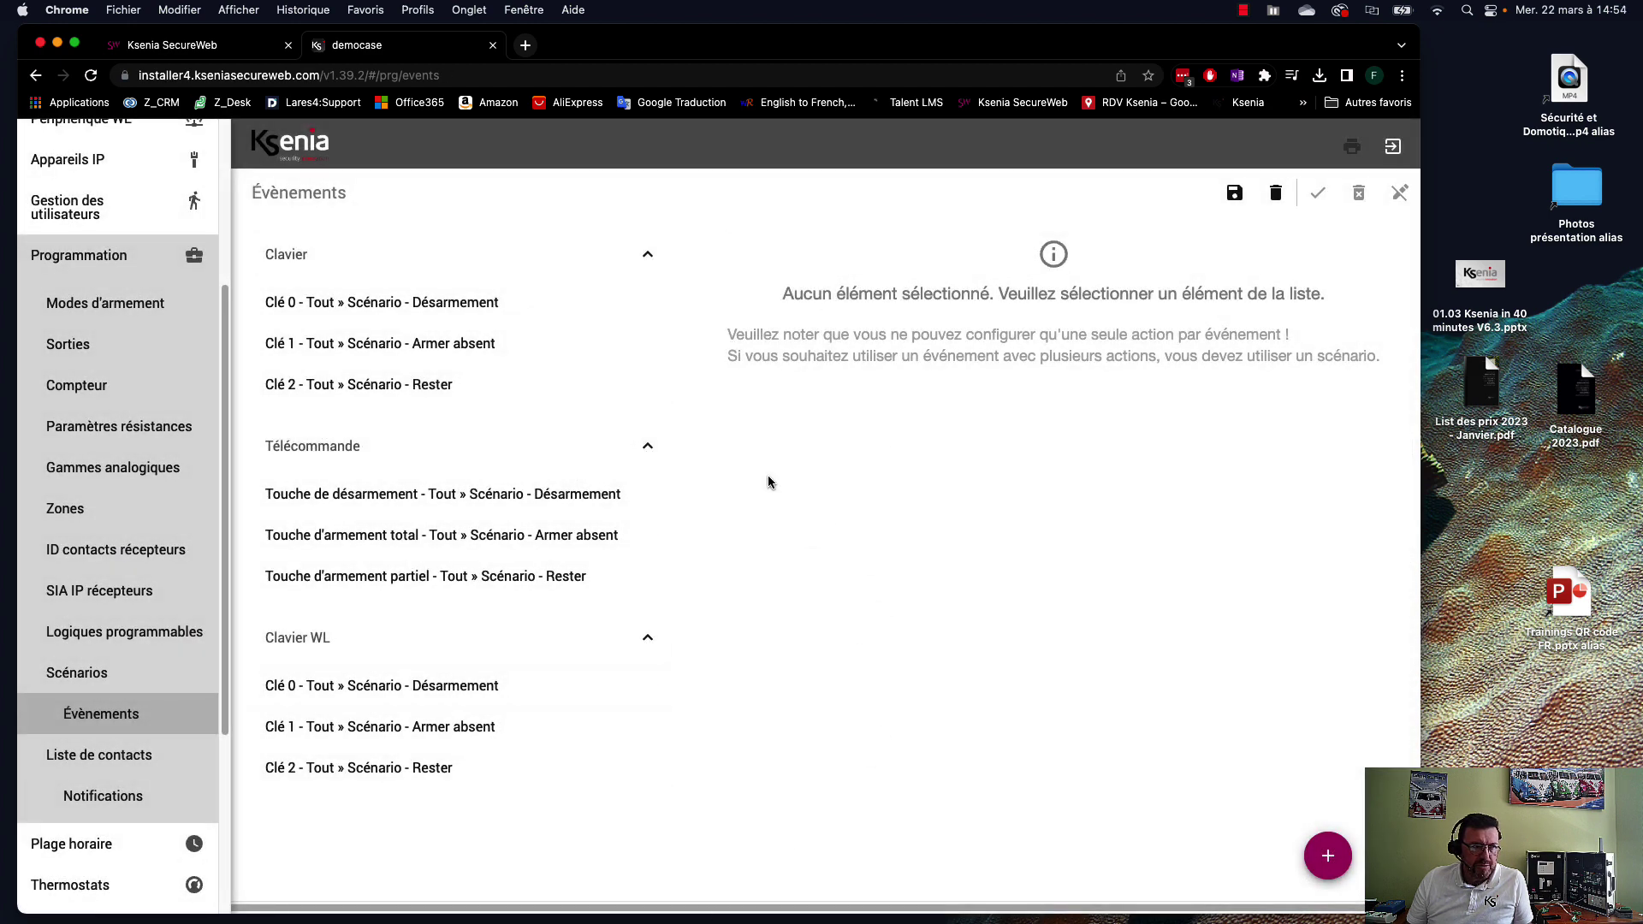
left_click(1327, 858)
left_click(1224, 683)
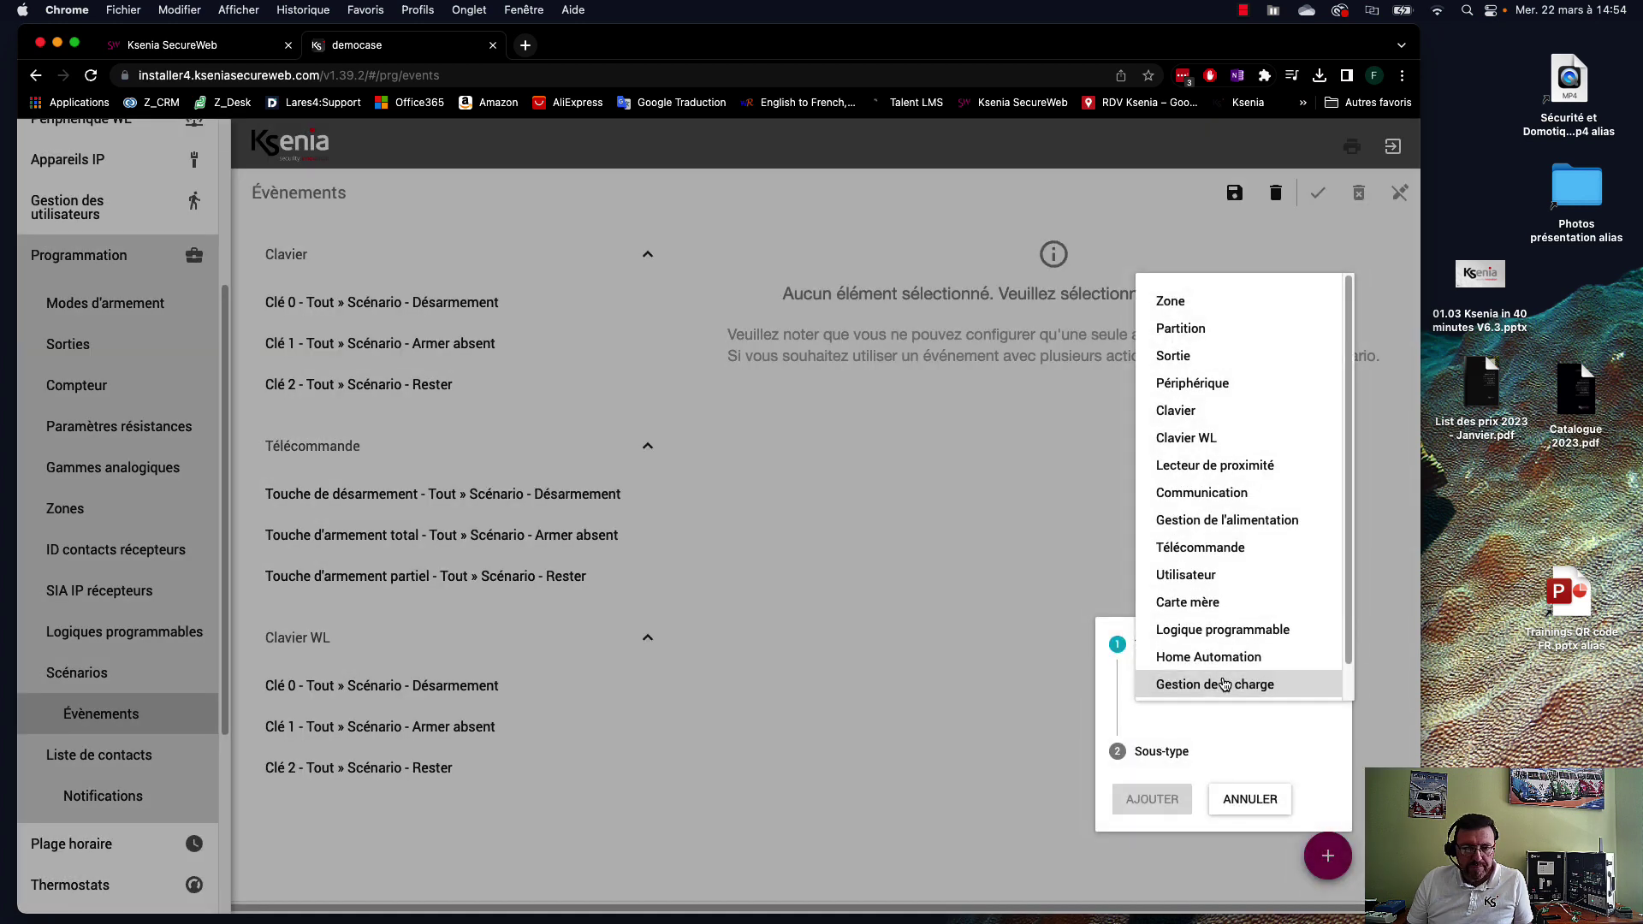
- Add a Lecteur de proximité event with sub-type Voyant rouge
left_click(1209, 466)
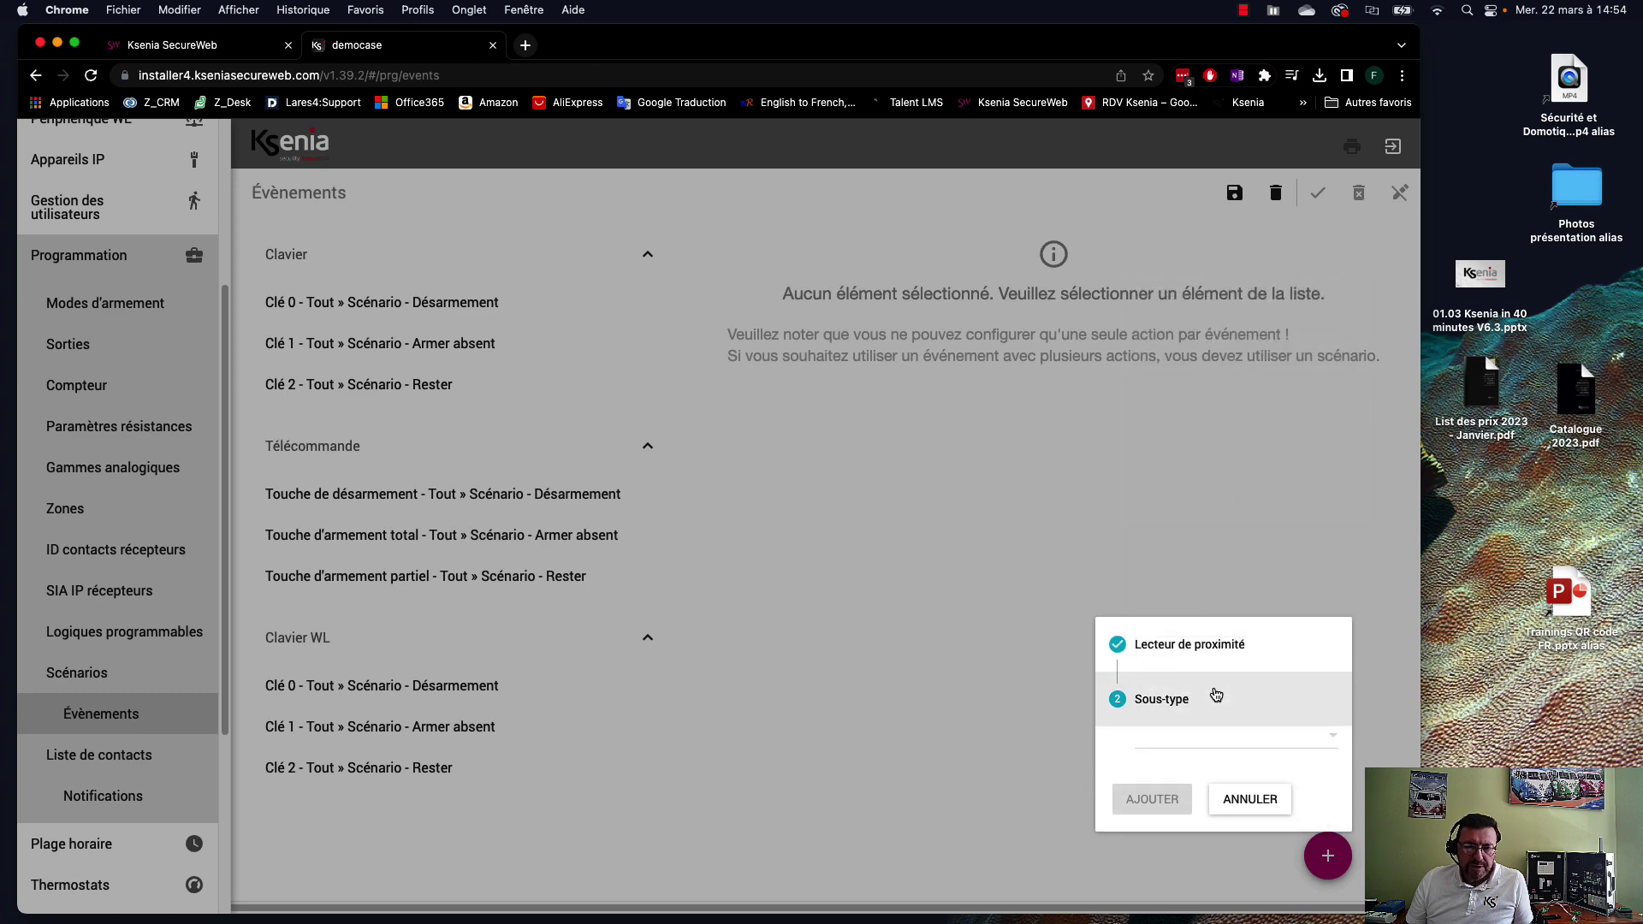
left_click(1213, 737)
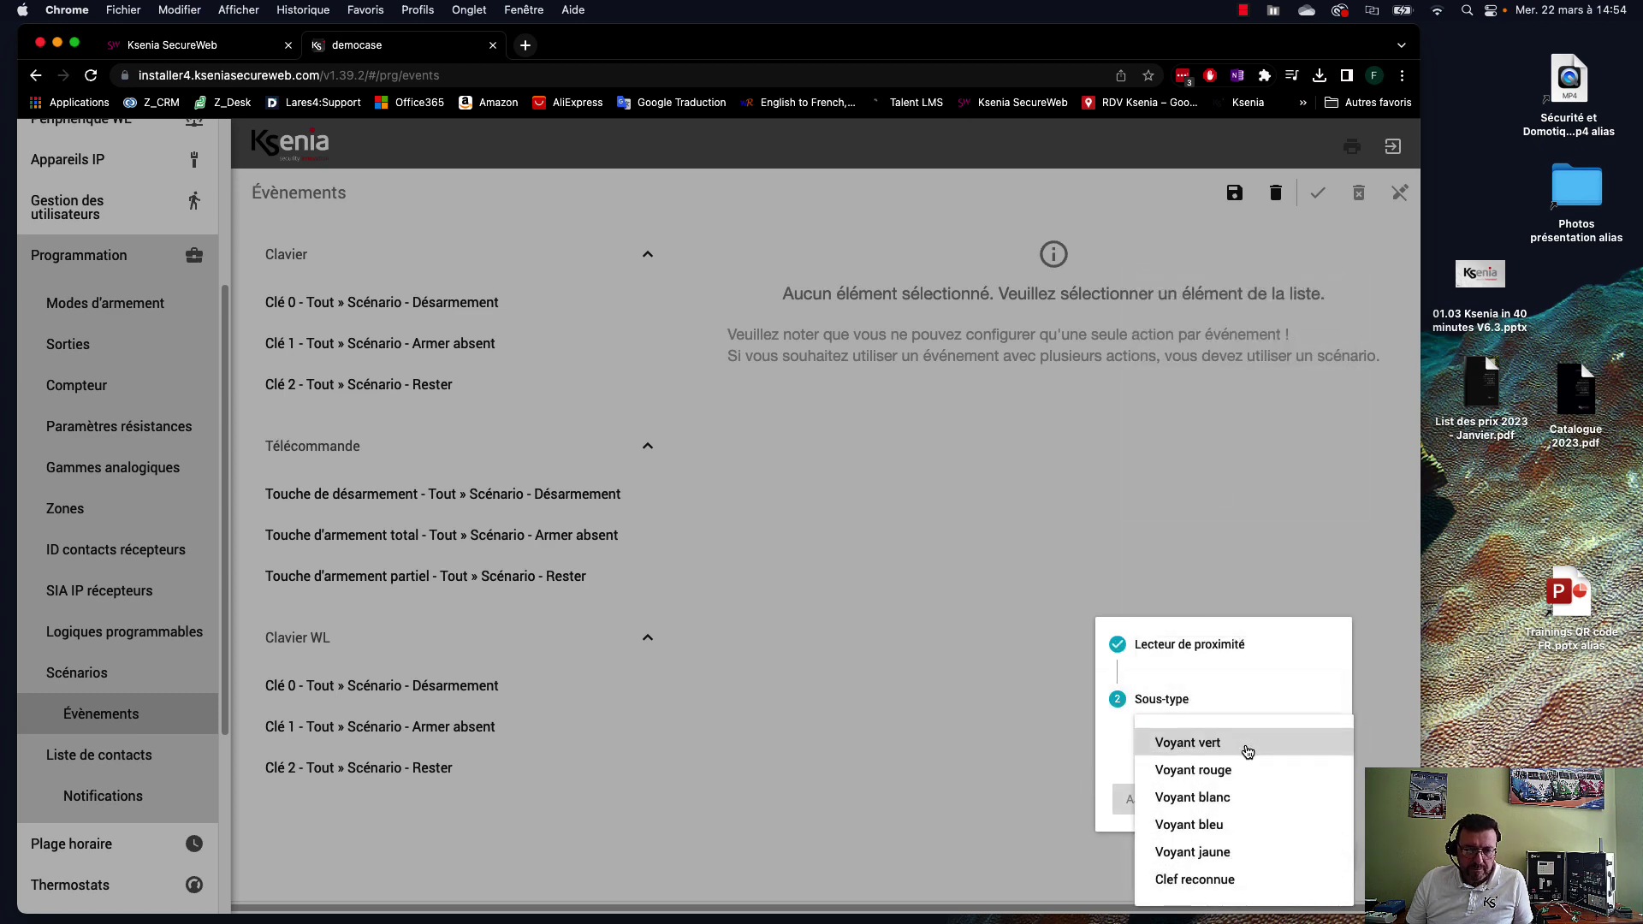
left_click(1210, 772)
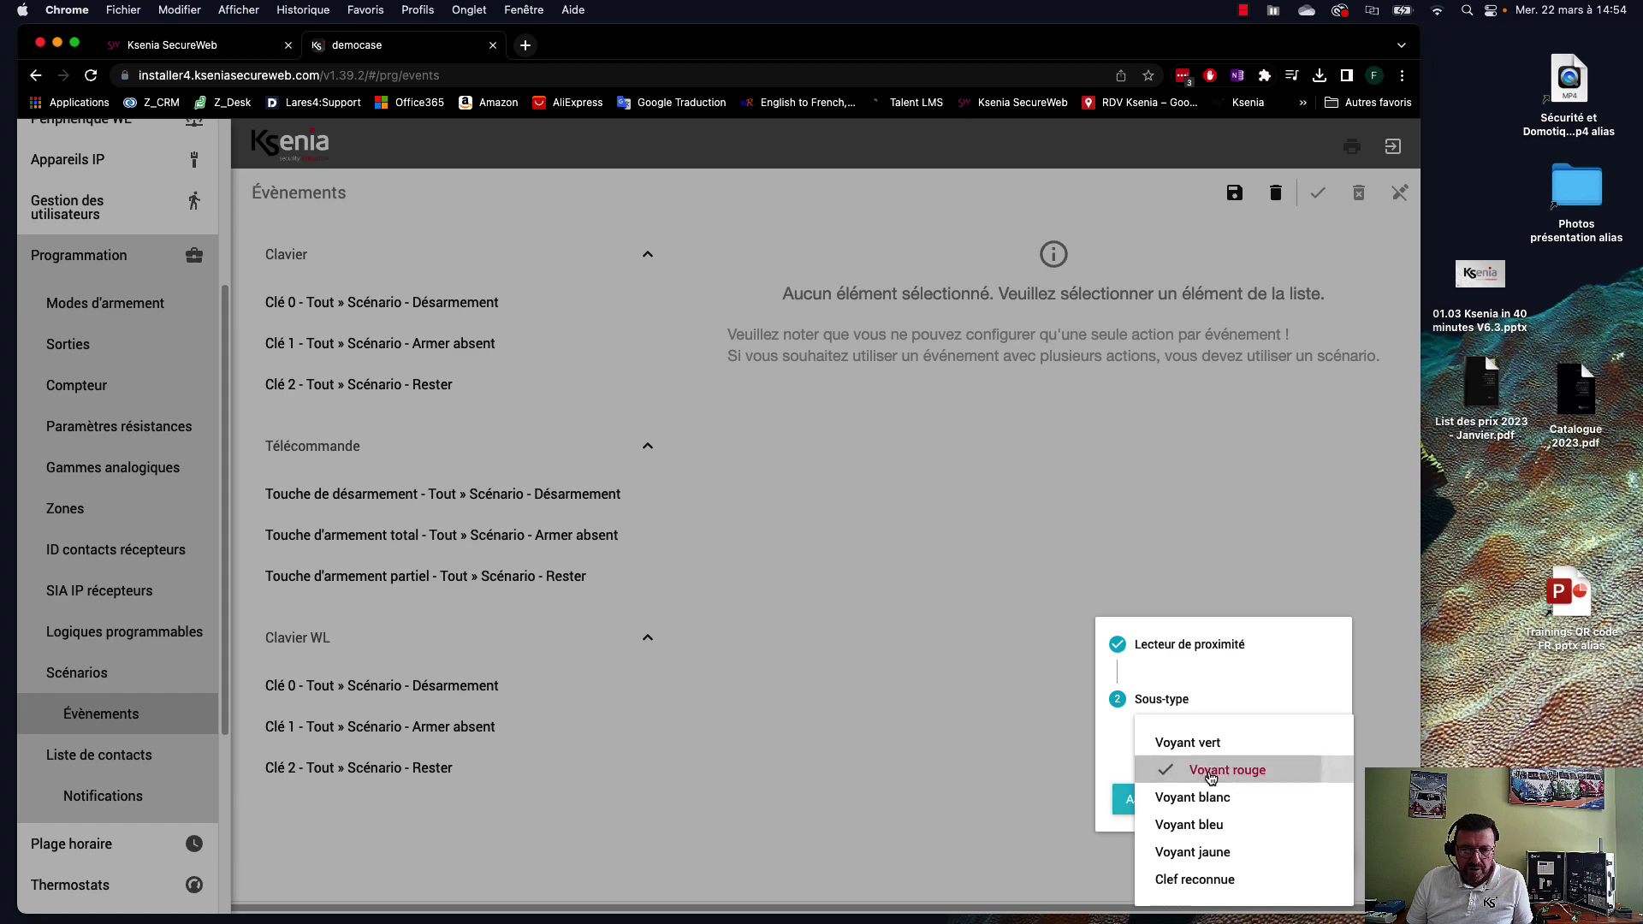
left_click(1126, 796)
left_click(1126, 797)
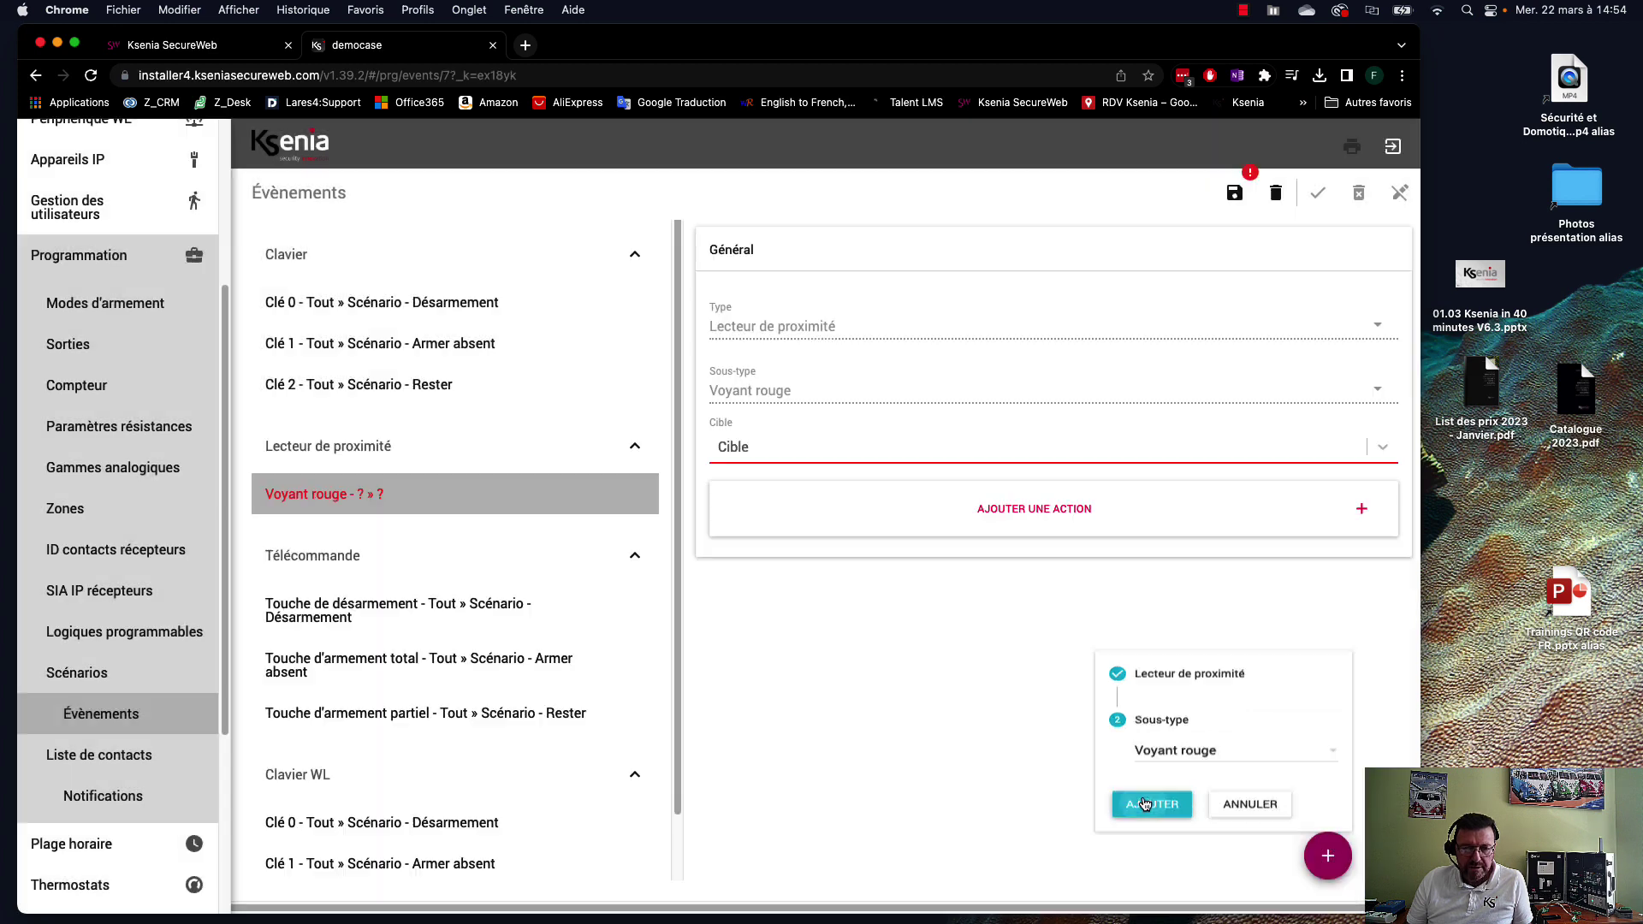
left_click(970, 449)
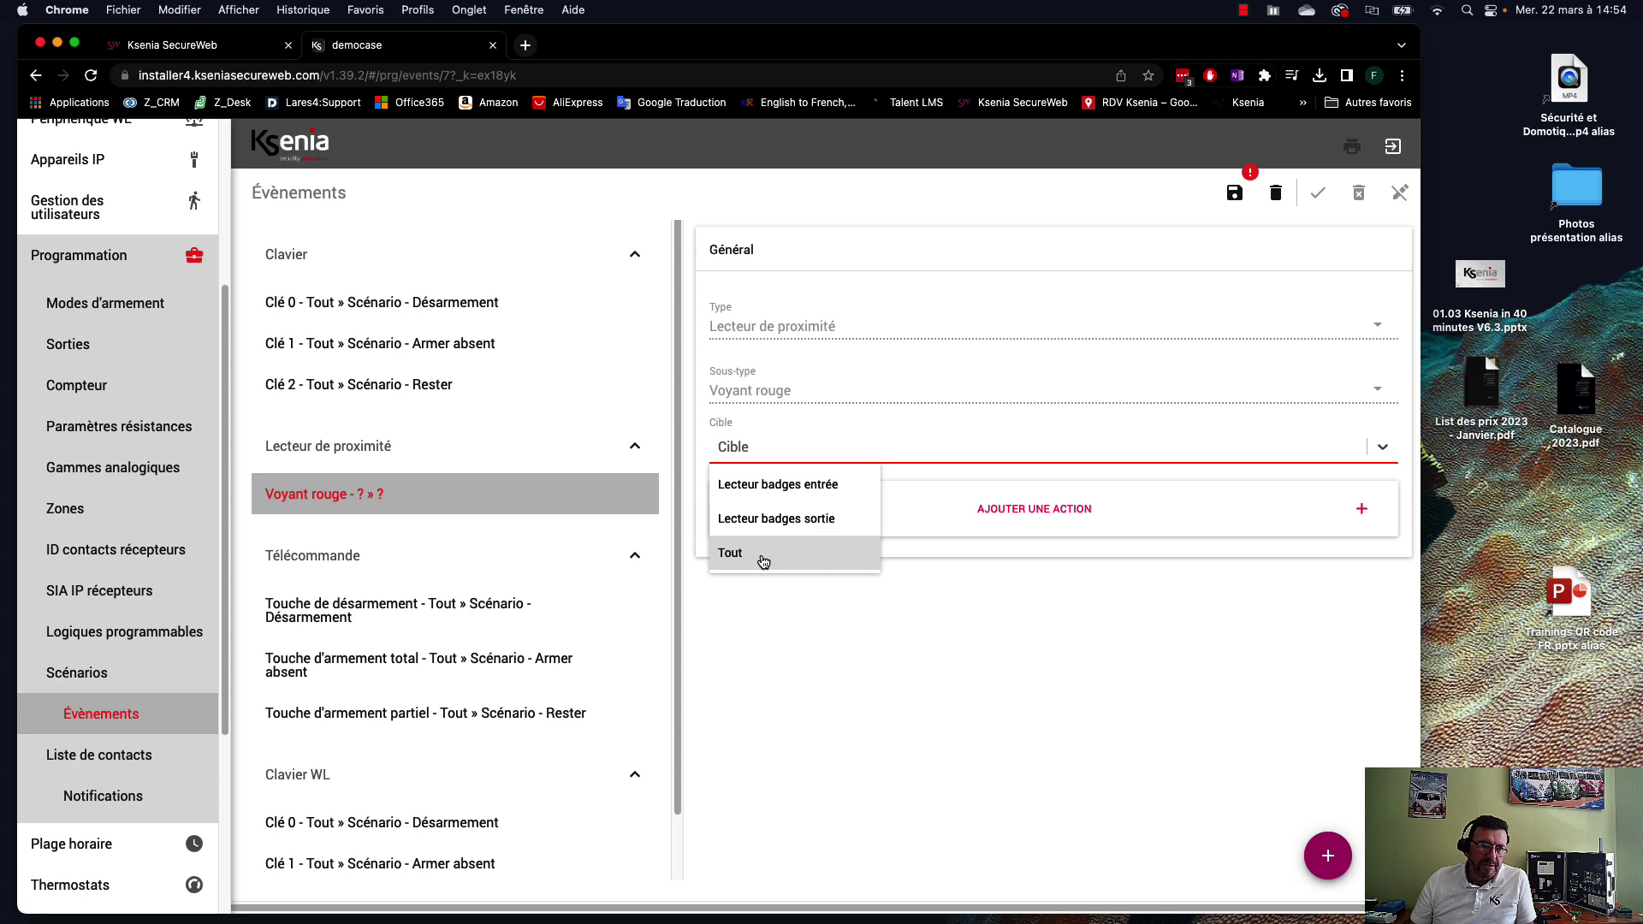
- Set the Voyant rouge event's targets to Lecteur badges entrée and Lecteur badges sortie
left_click(781, 487)
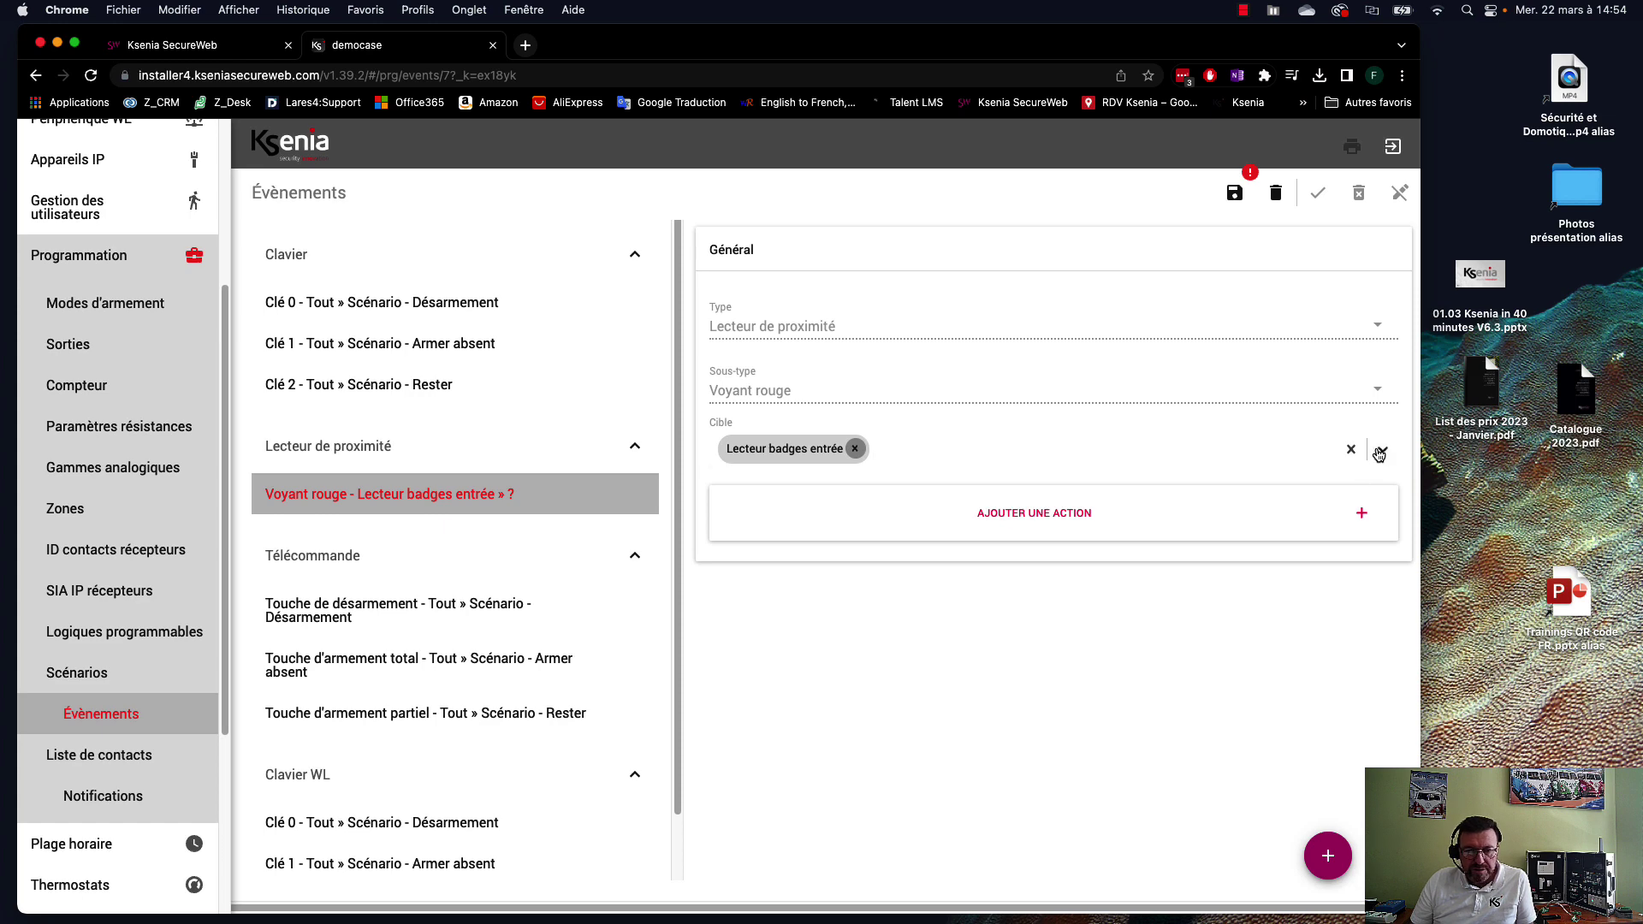
left_click(1122, 440)
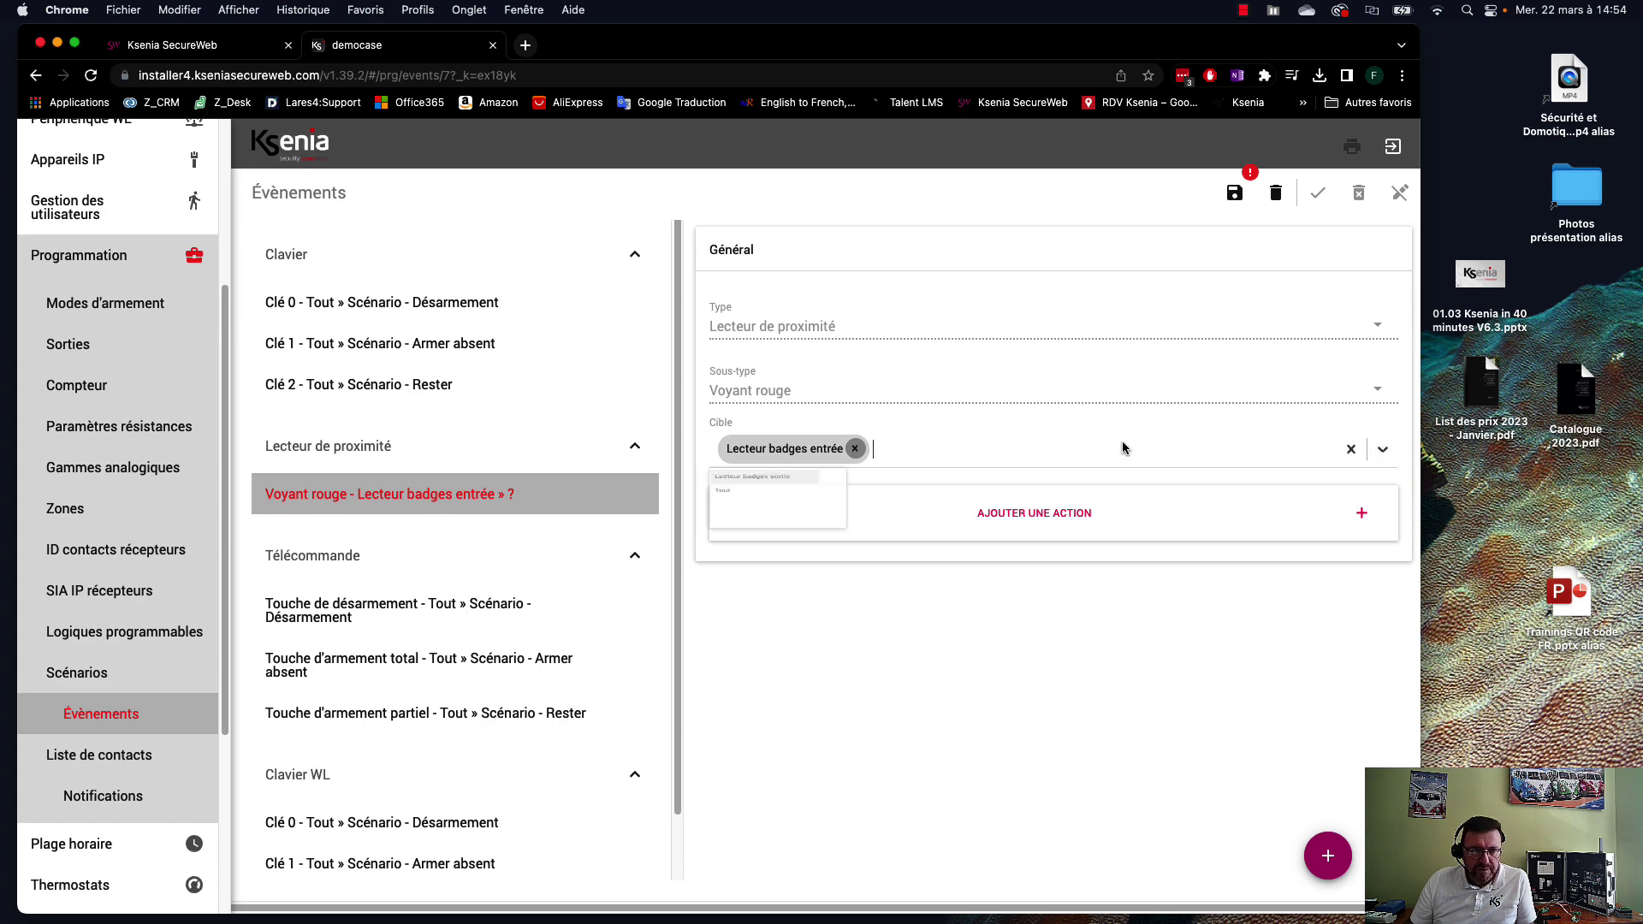
left_click(762, 492)
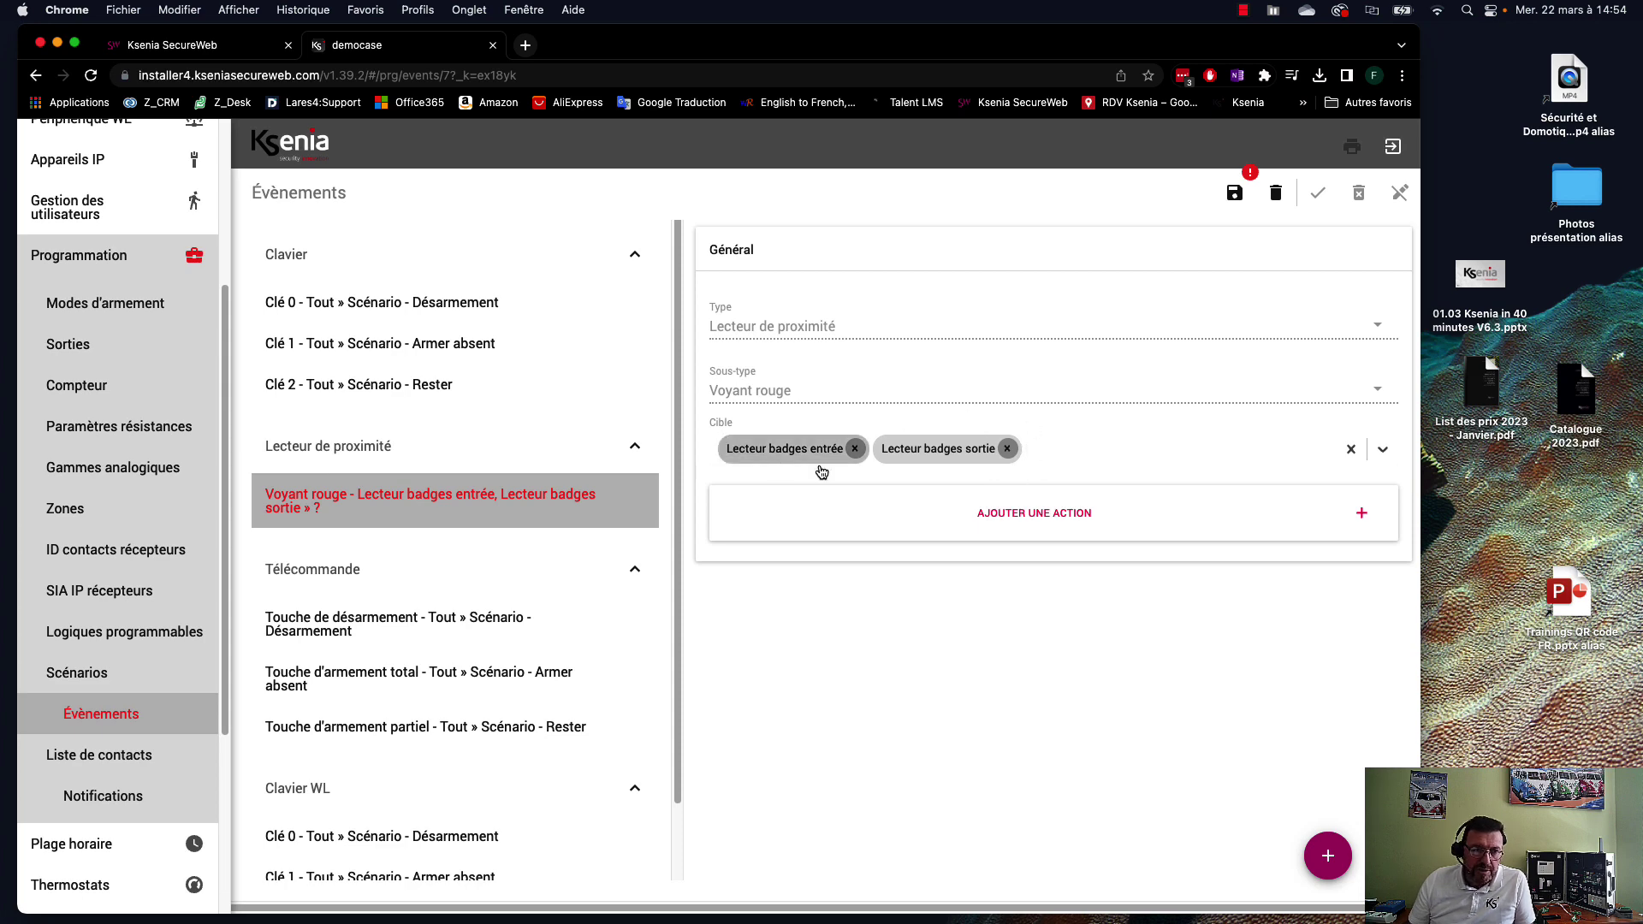
- Add a Sortie ON action on Ventouse porte 1 to the Voyant rouge event
left_click(1361, 513)
left_click(1269, 271)
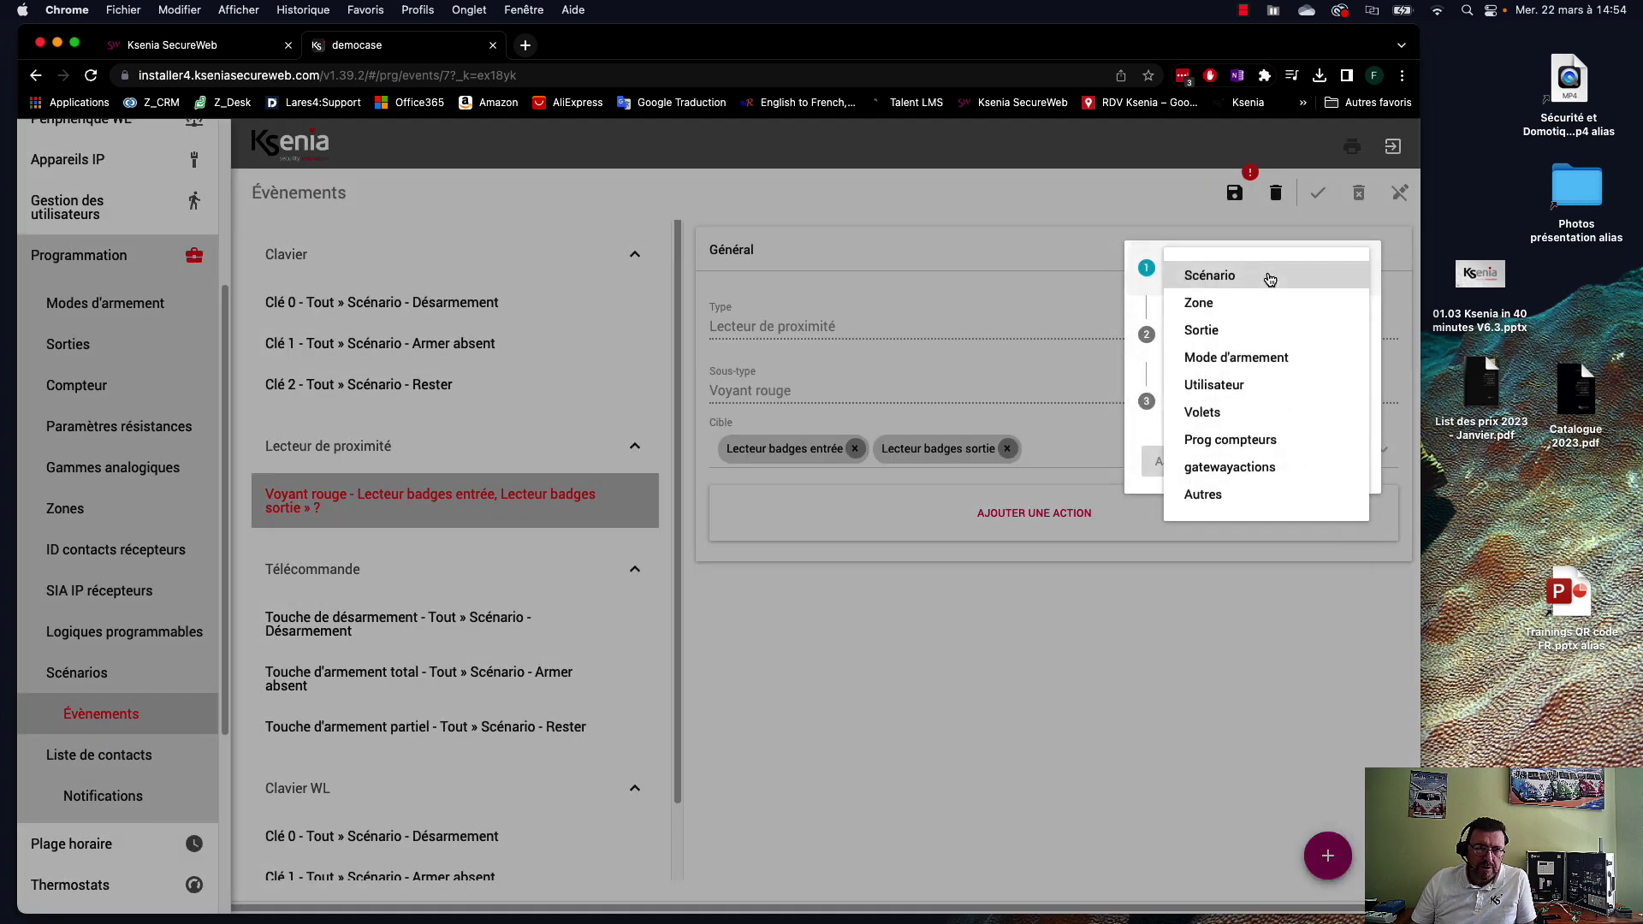
left_click(1232, 329)
left_click(1247, 340)
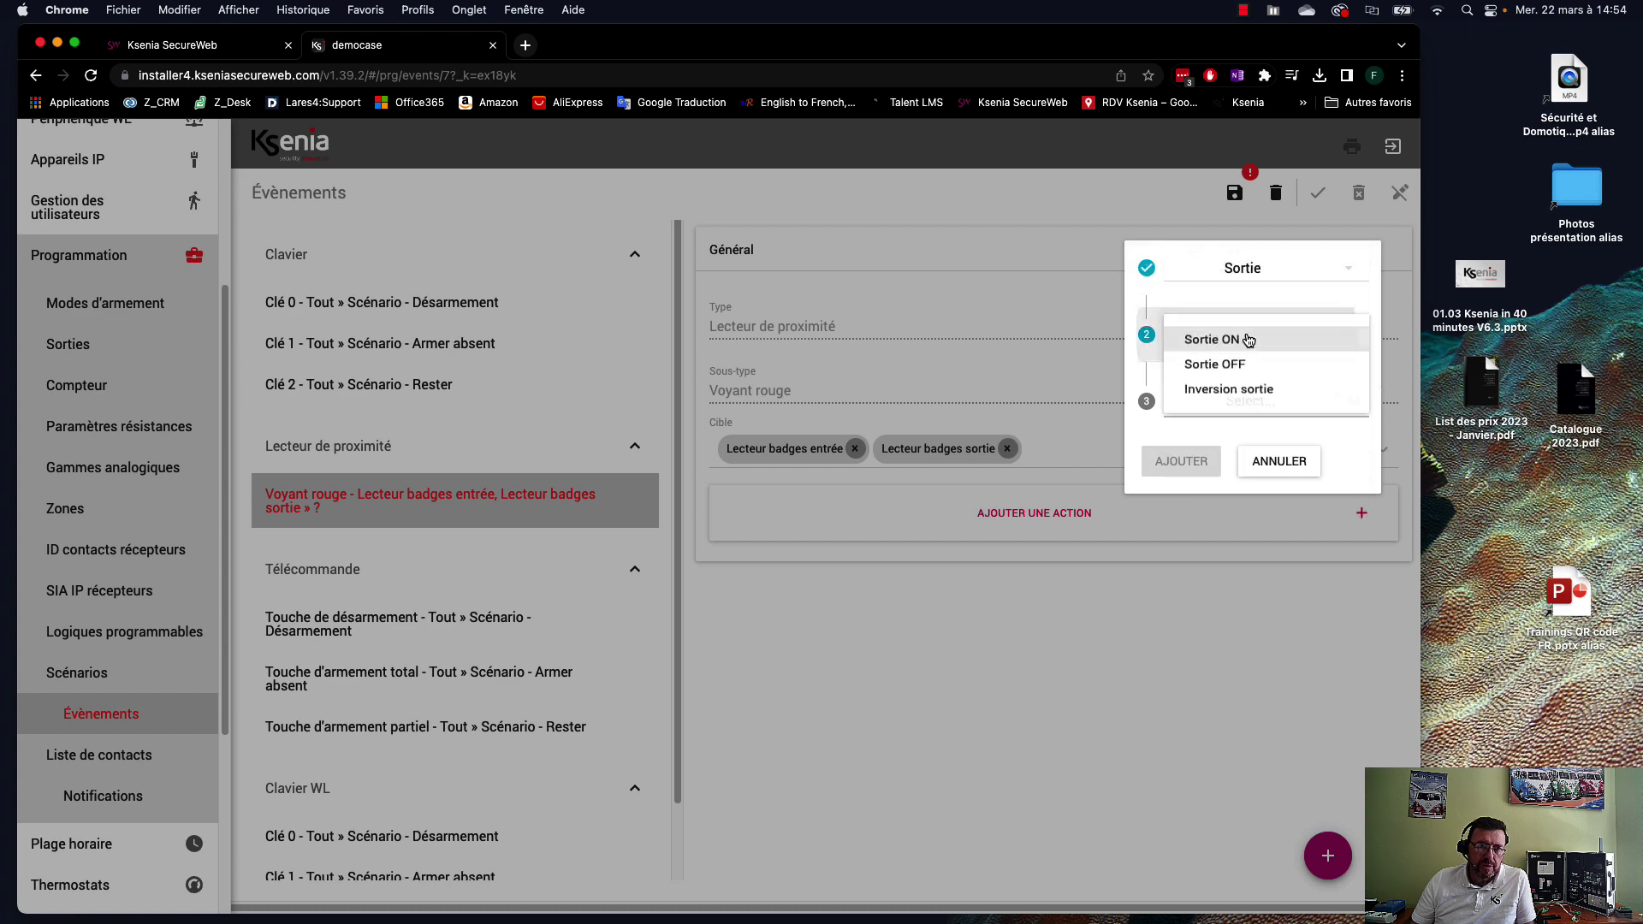
left_click(1243, 344)
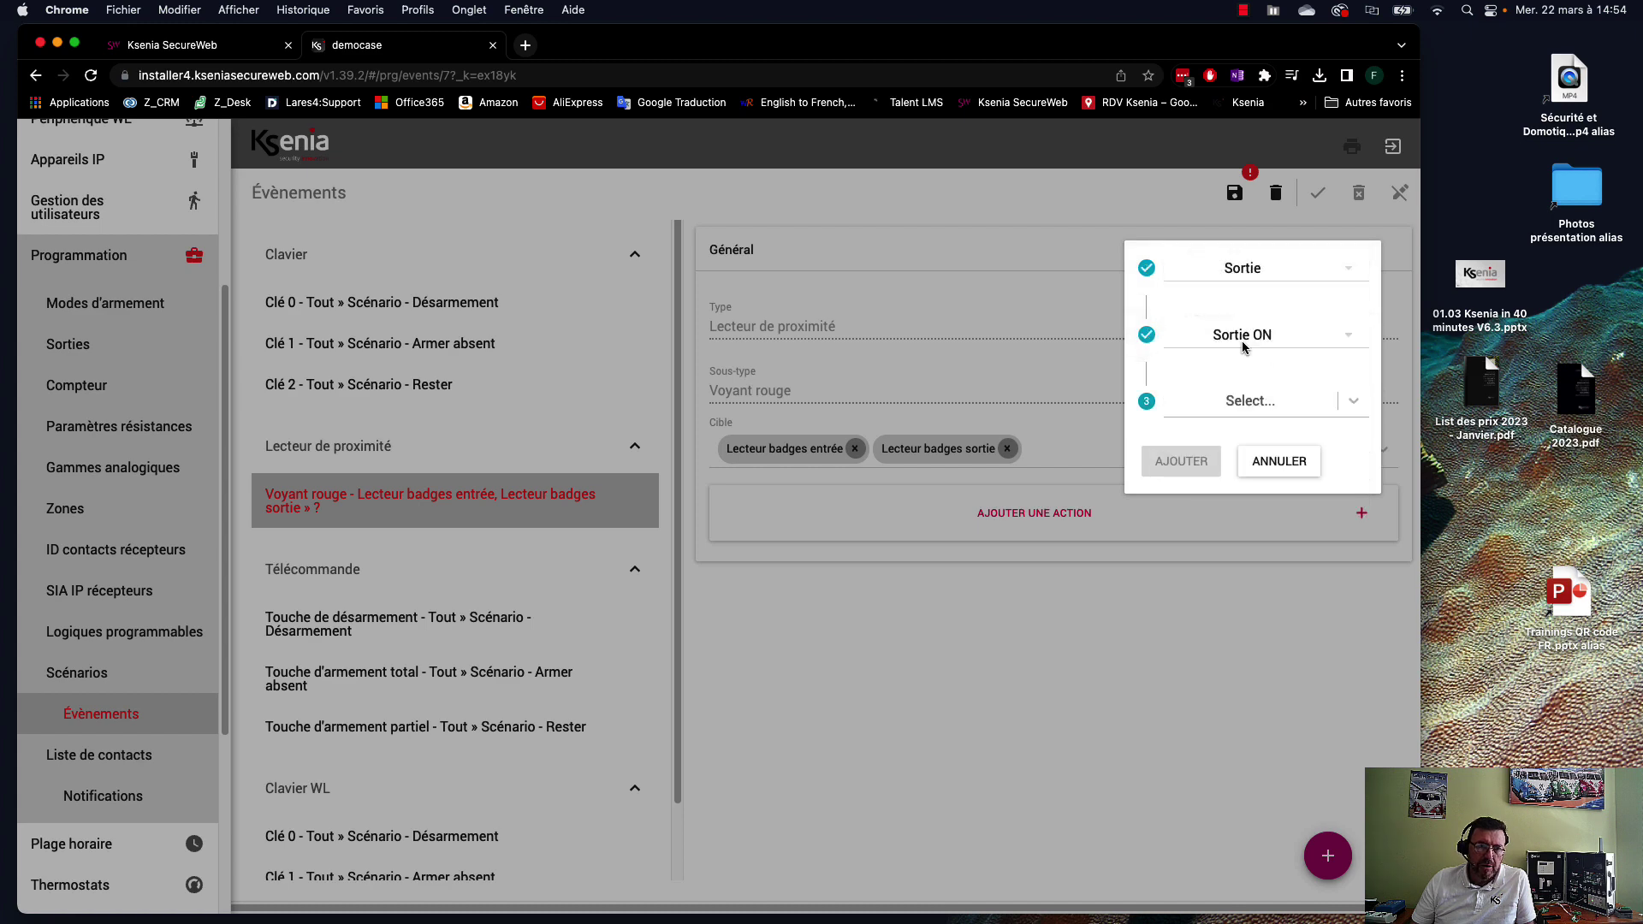
left_click(1261, 401)
left_click(1246, 447)
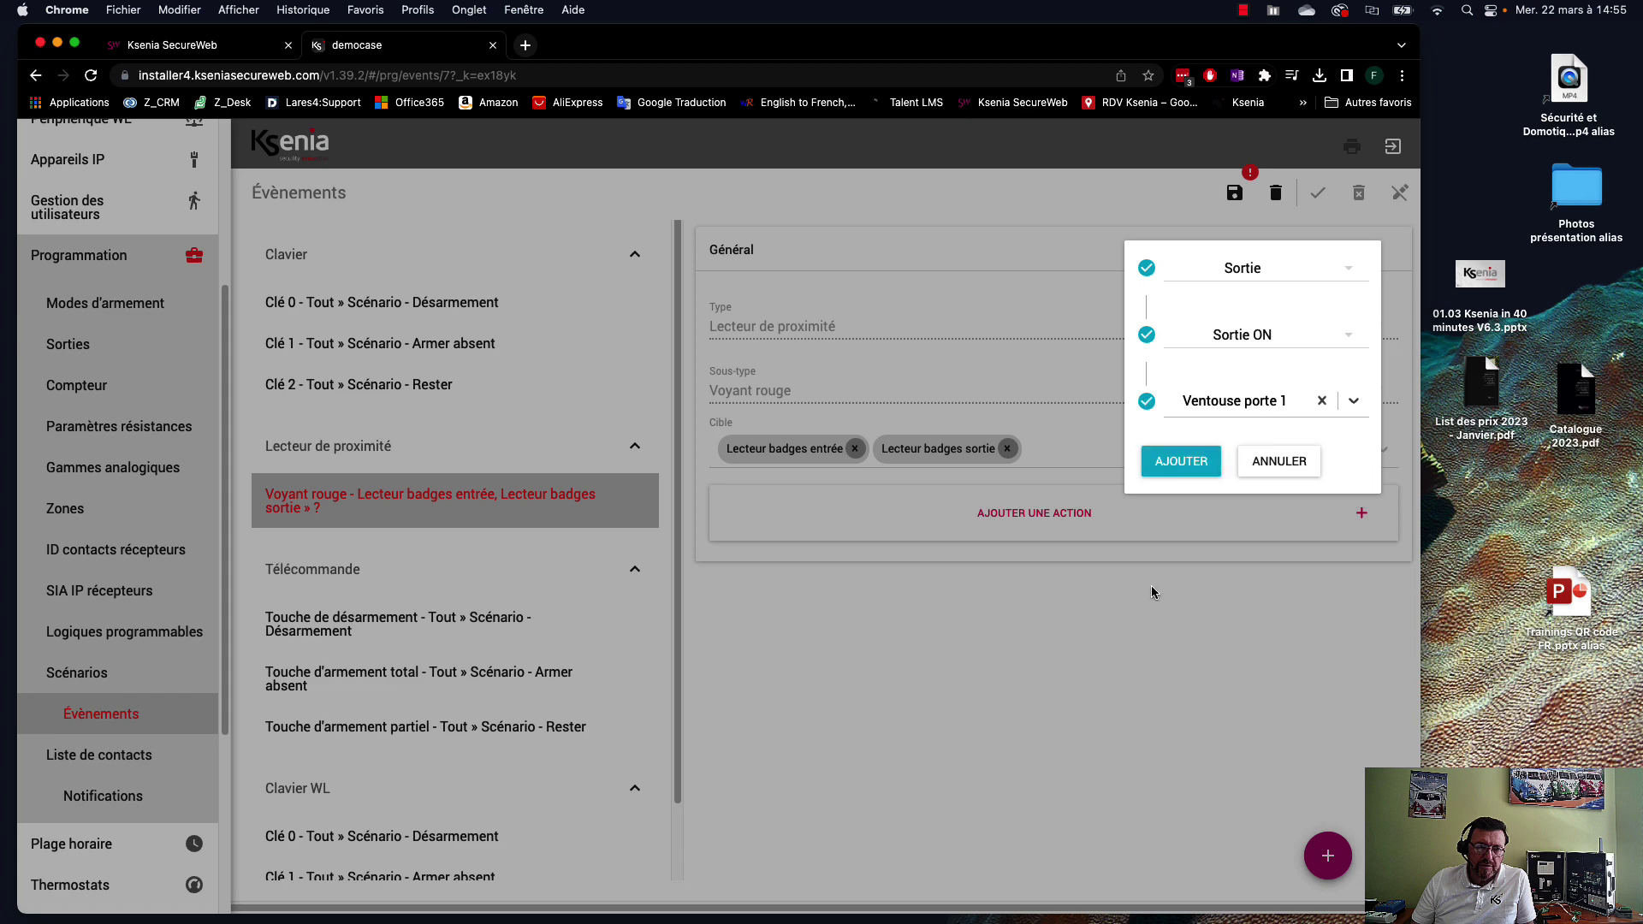
left_click(1179, 469)
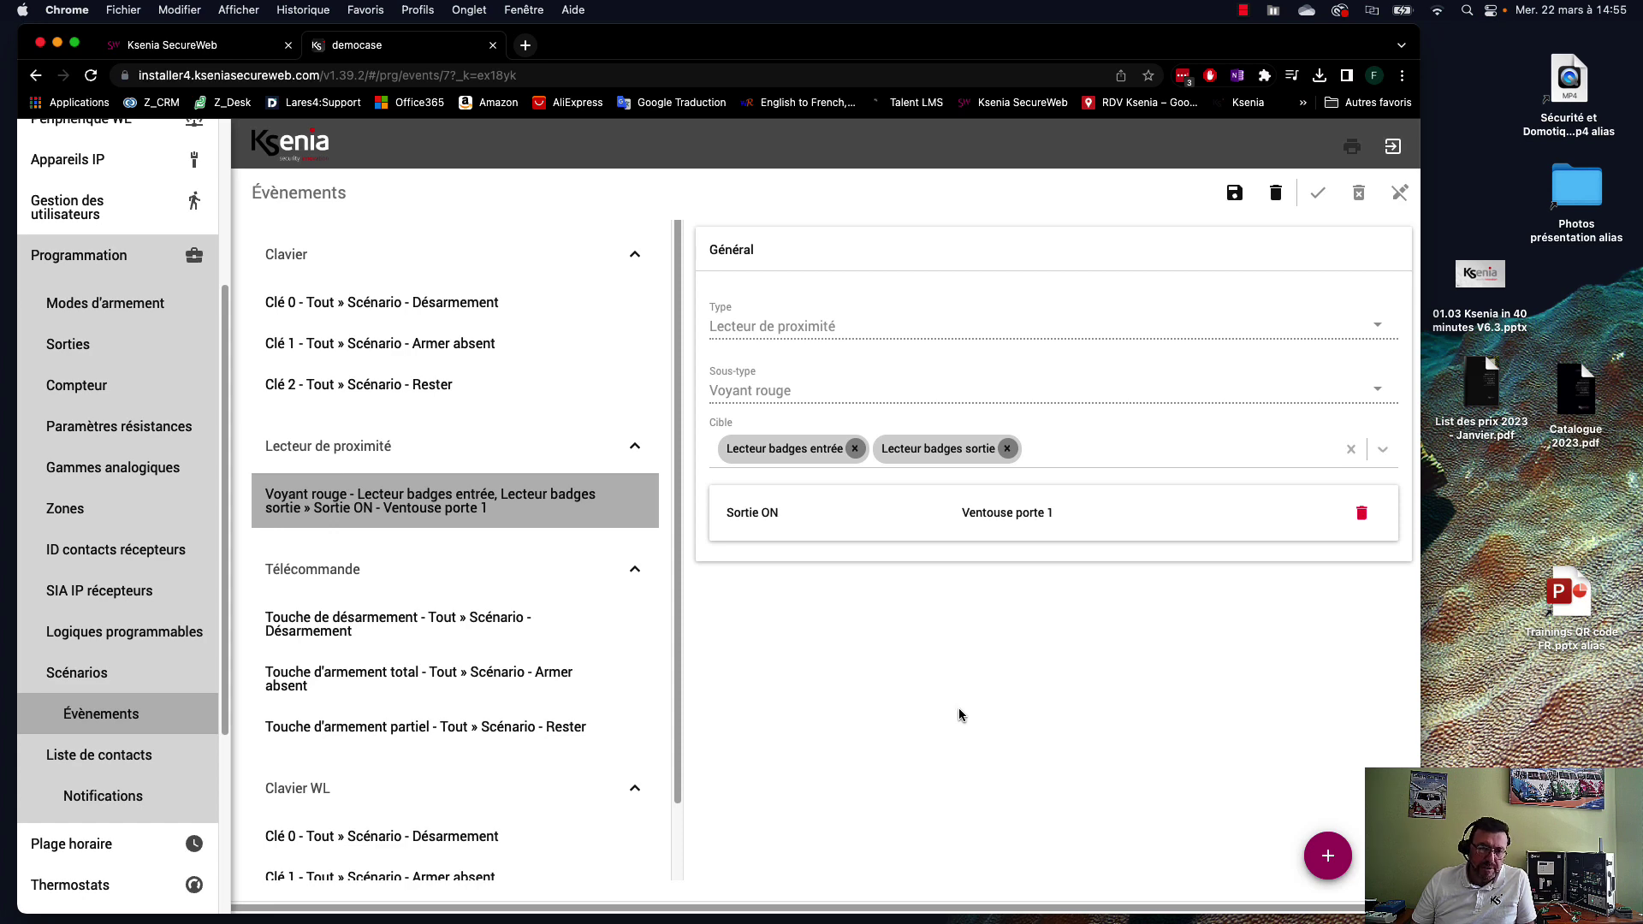
left_click(1235, 196)
left_click(1317, 195)
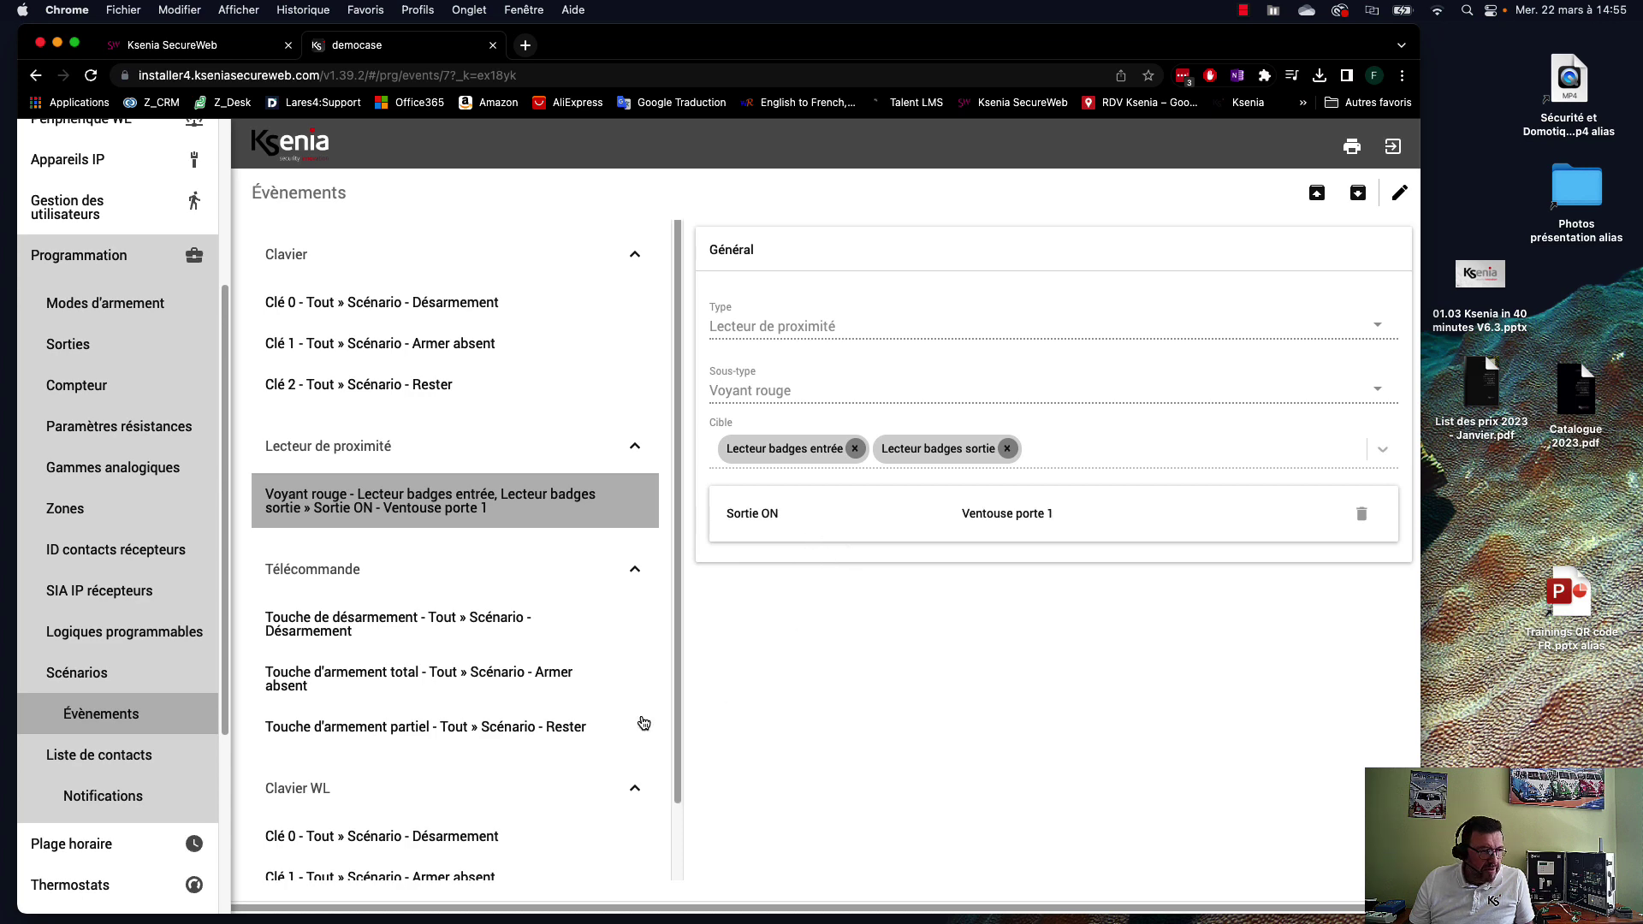
scroll(616, 723, "down", 2)
scroll(615, 726, "up", 2)
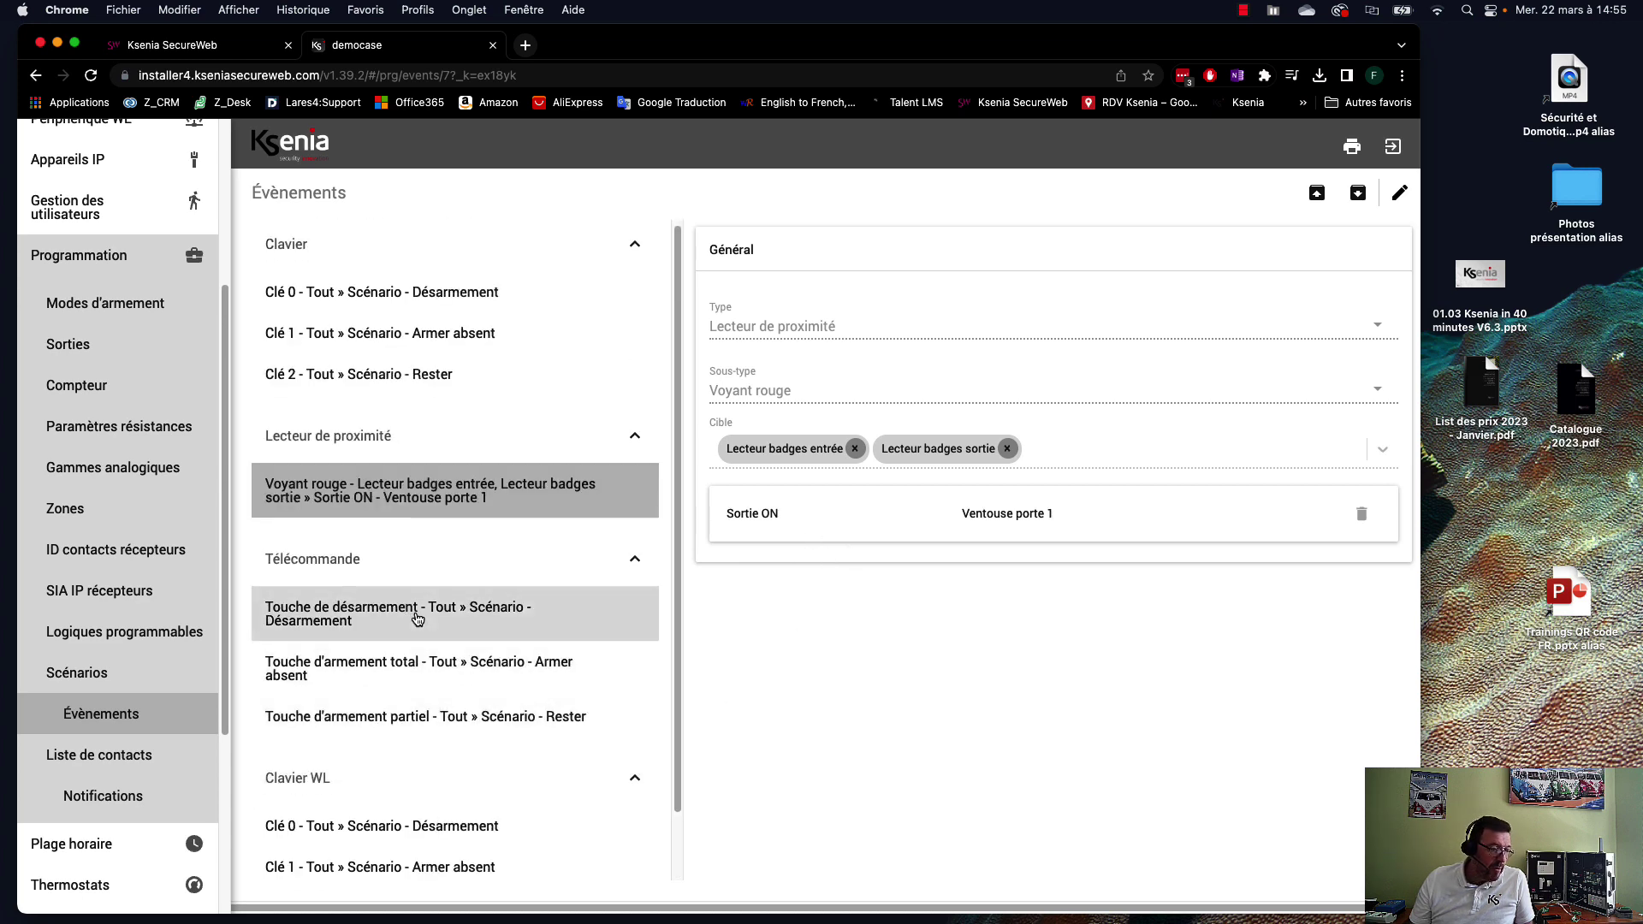
- Show the Temps Réel > Sorties live status page with Ventouse porte 1
scroll(171, 760, "down", 5)
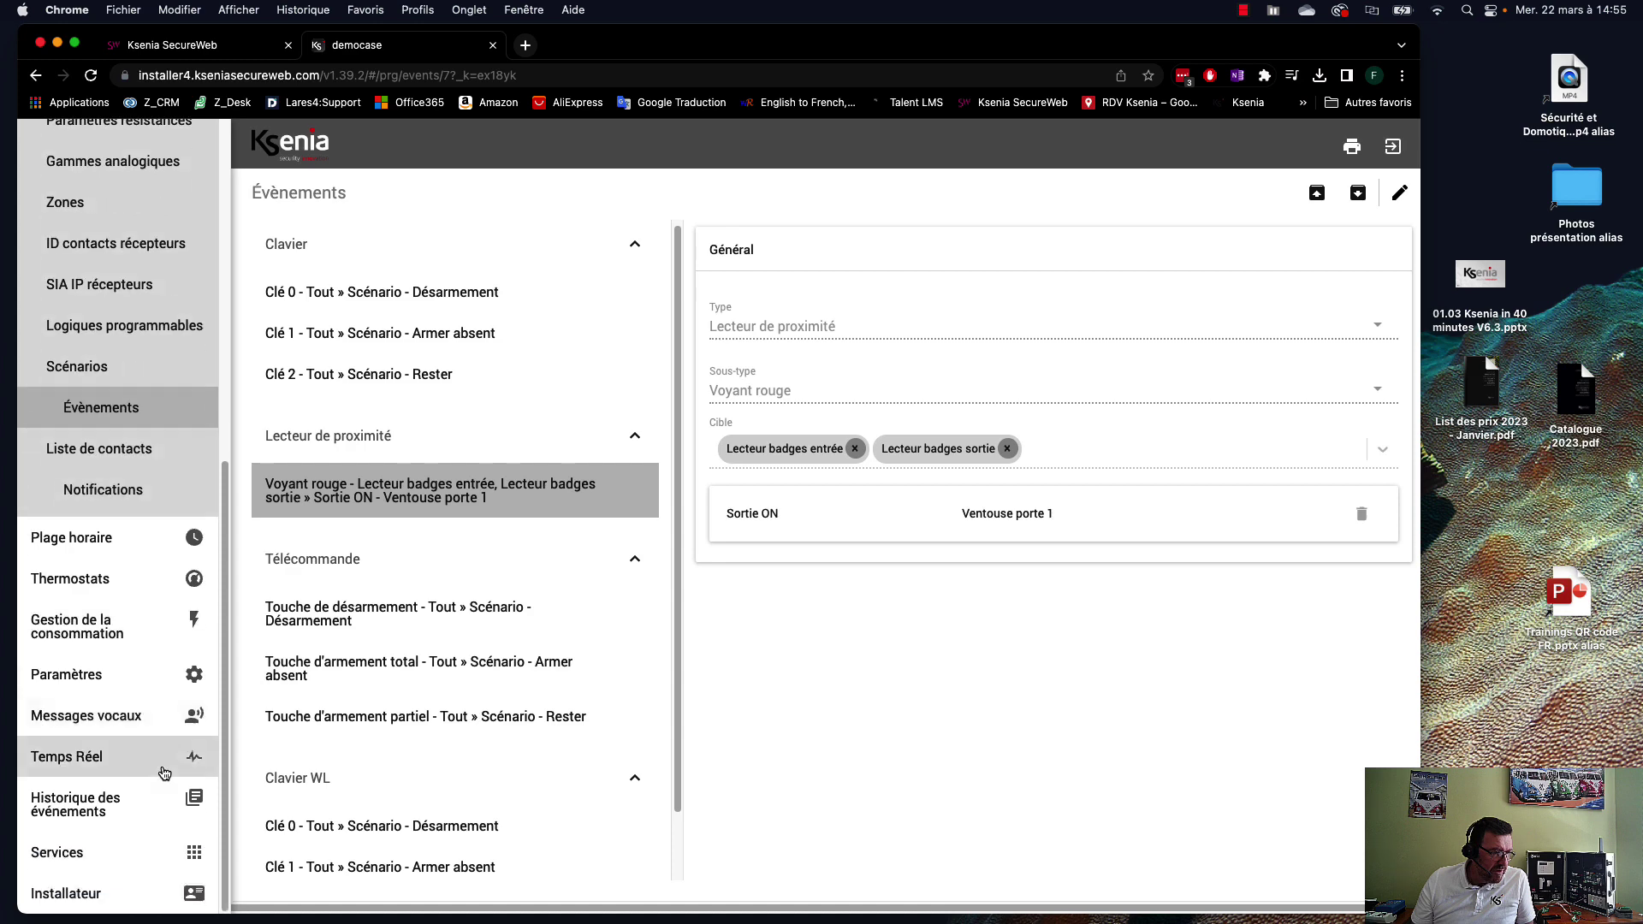
left_click(91, 759)
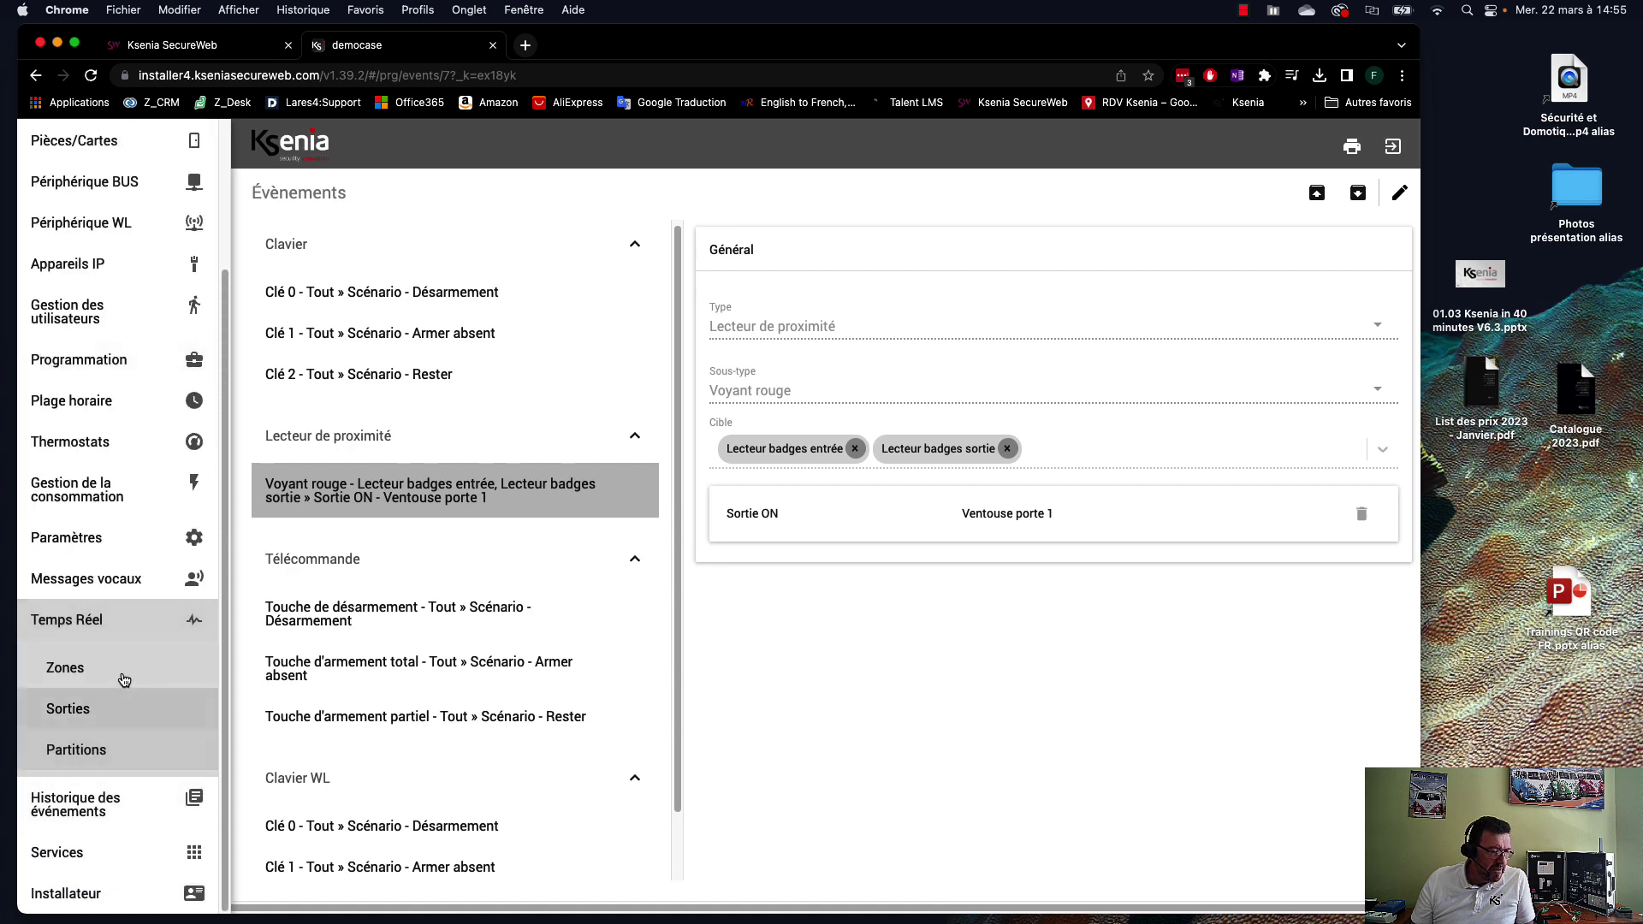
left_click(85, 711)
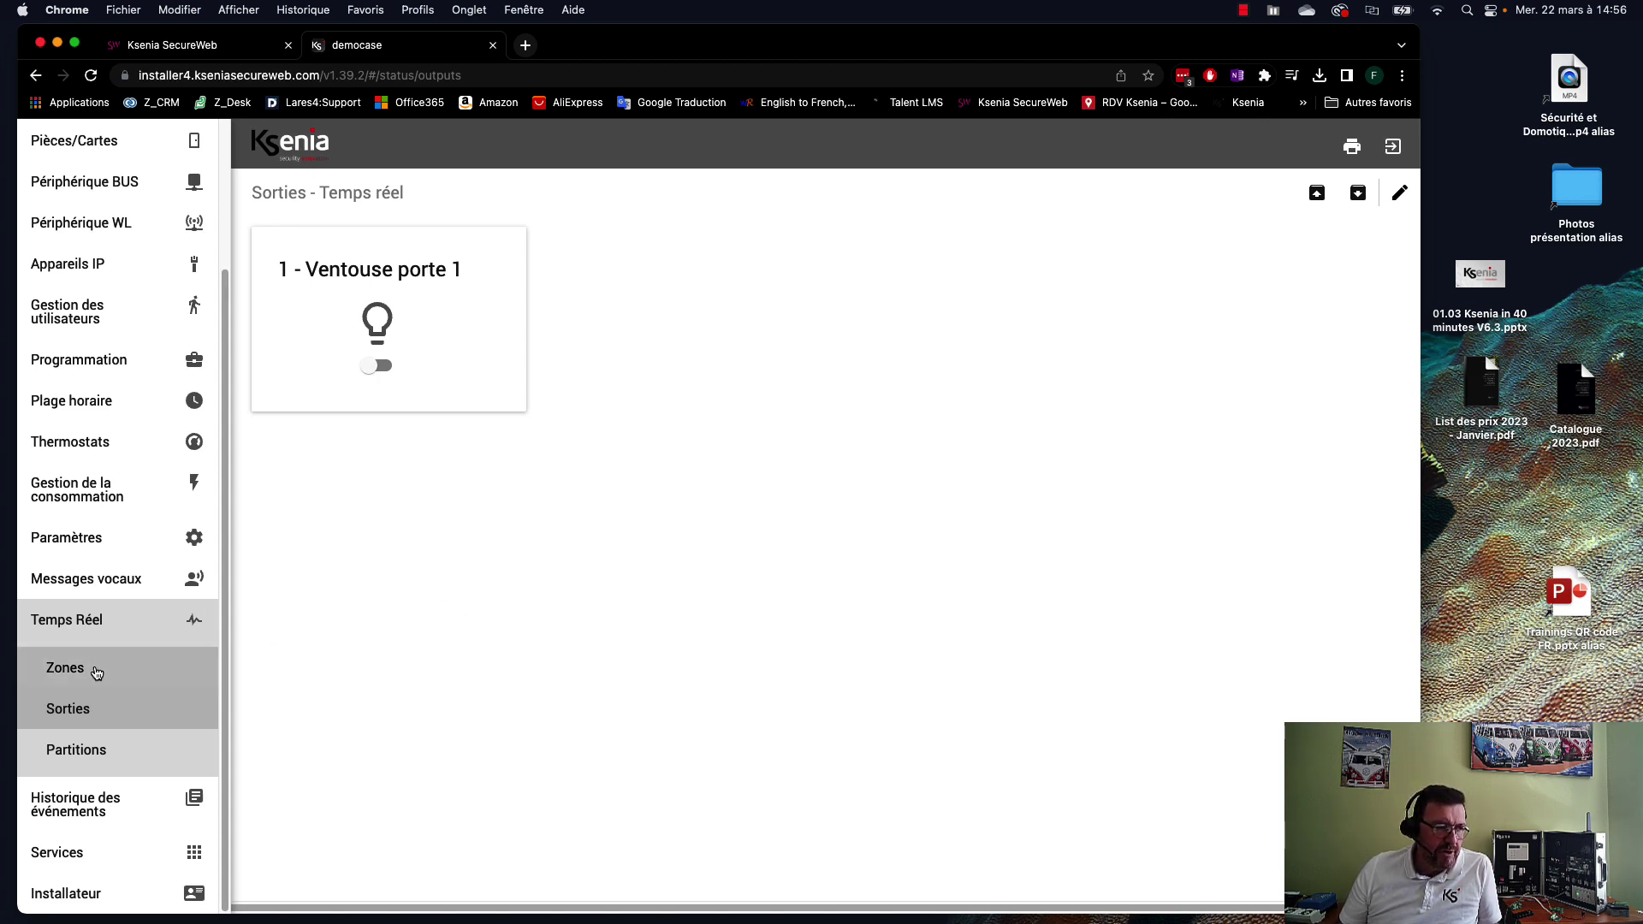
- Open the empty Zones programming page, then collapse the Programmation section
left_click(80, 359)
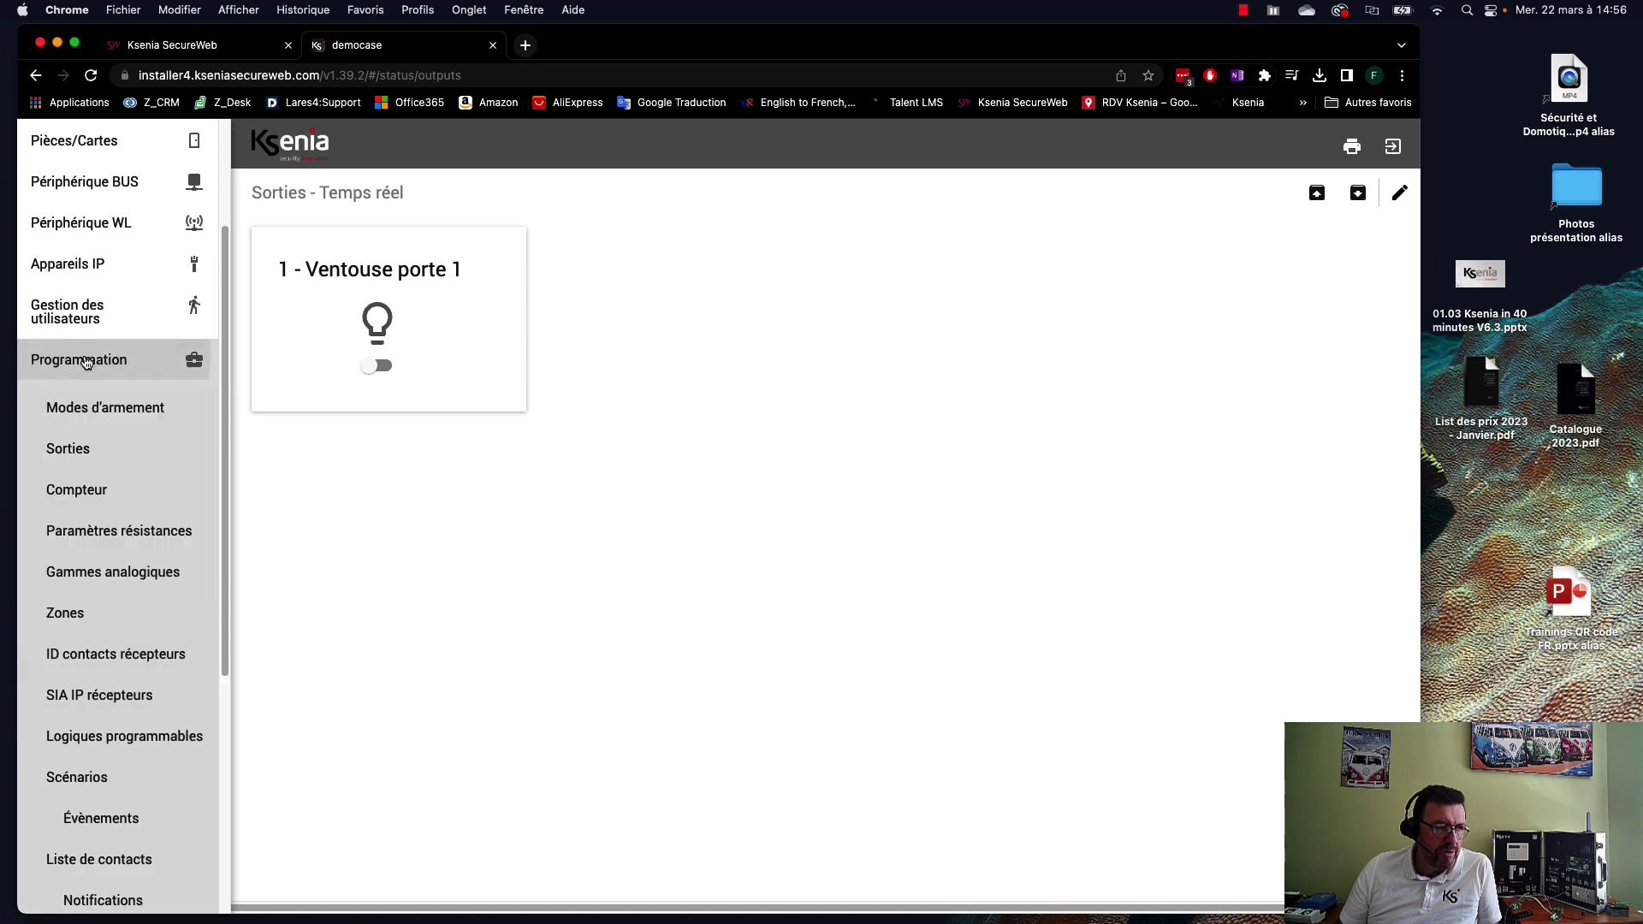
left_click(86, 613)
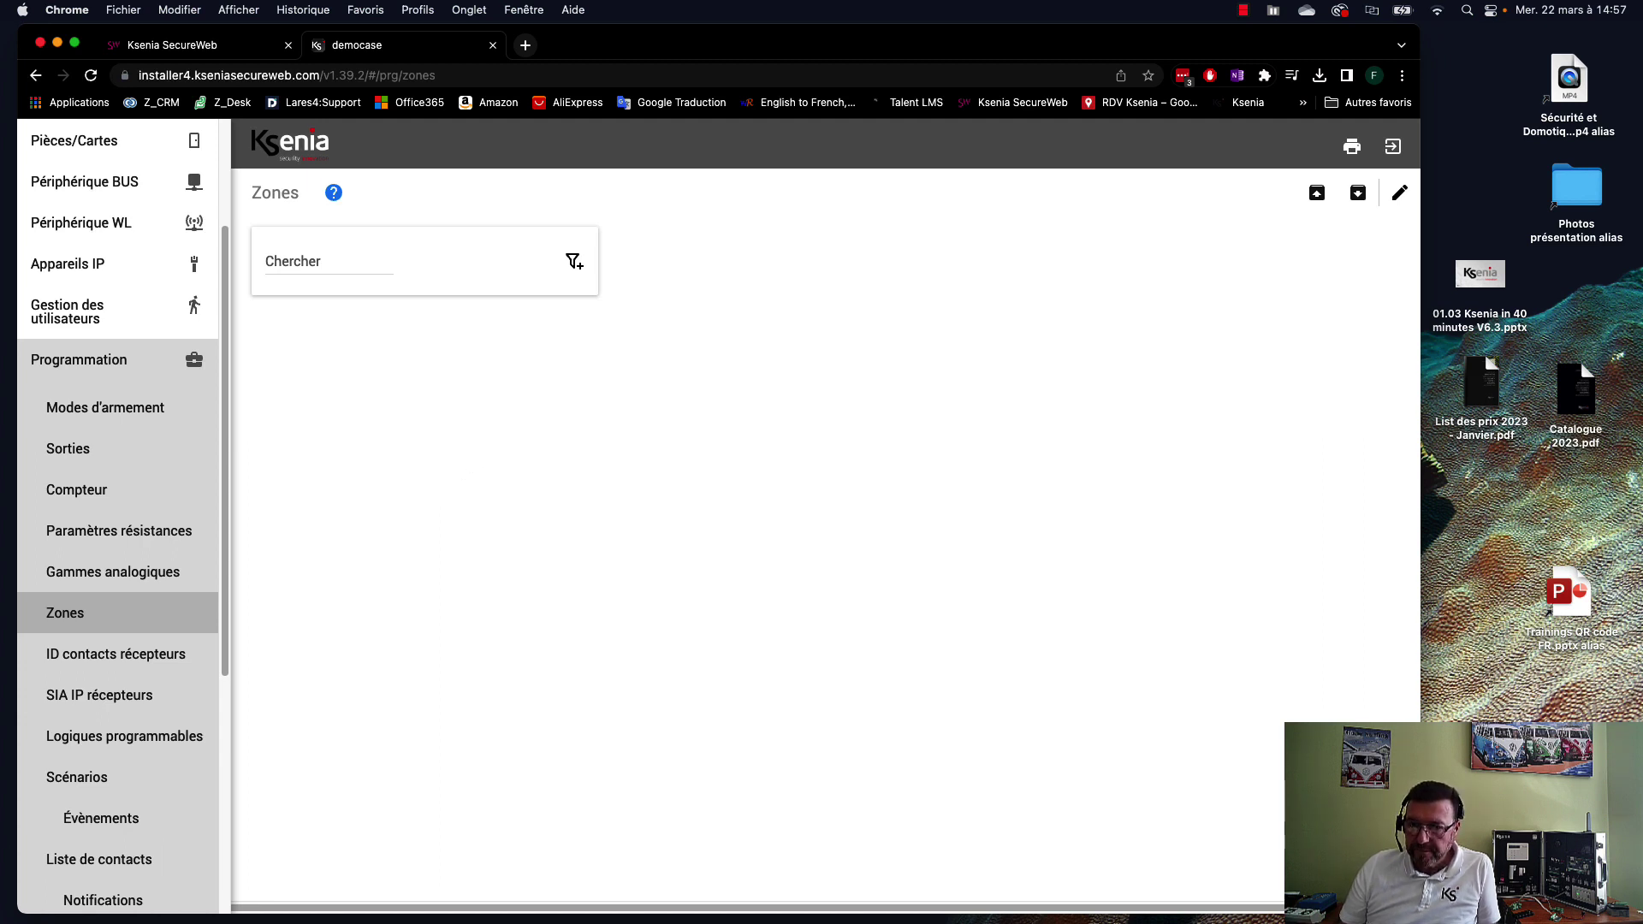
left_click(1434, 675)
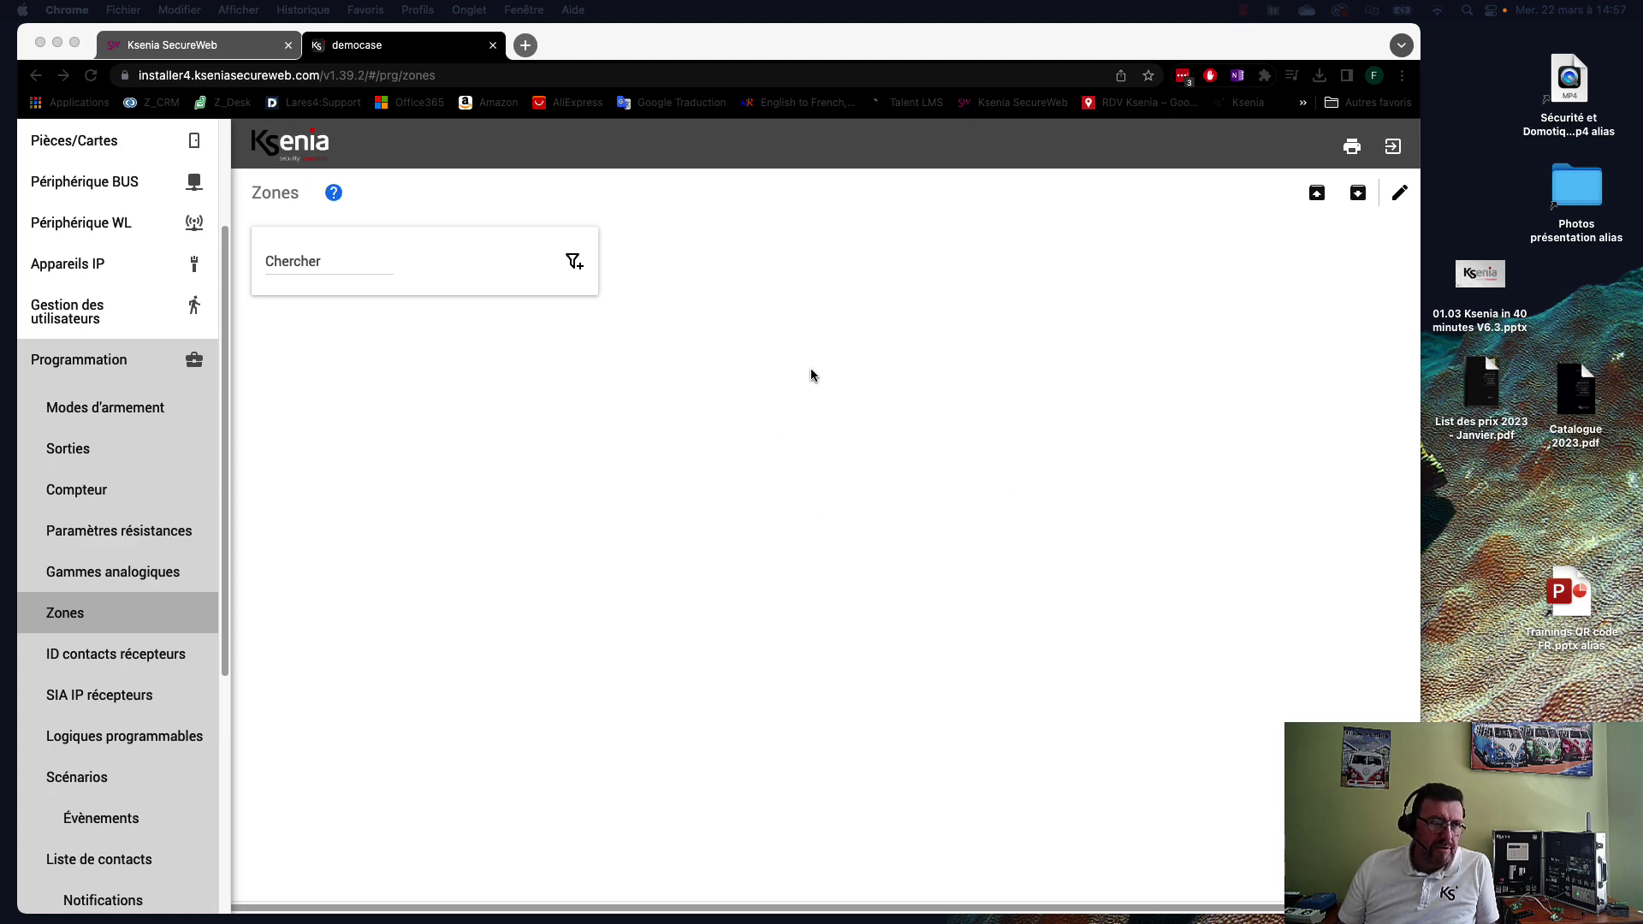
left_click_drag(733, 43, 744, 41)
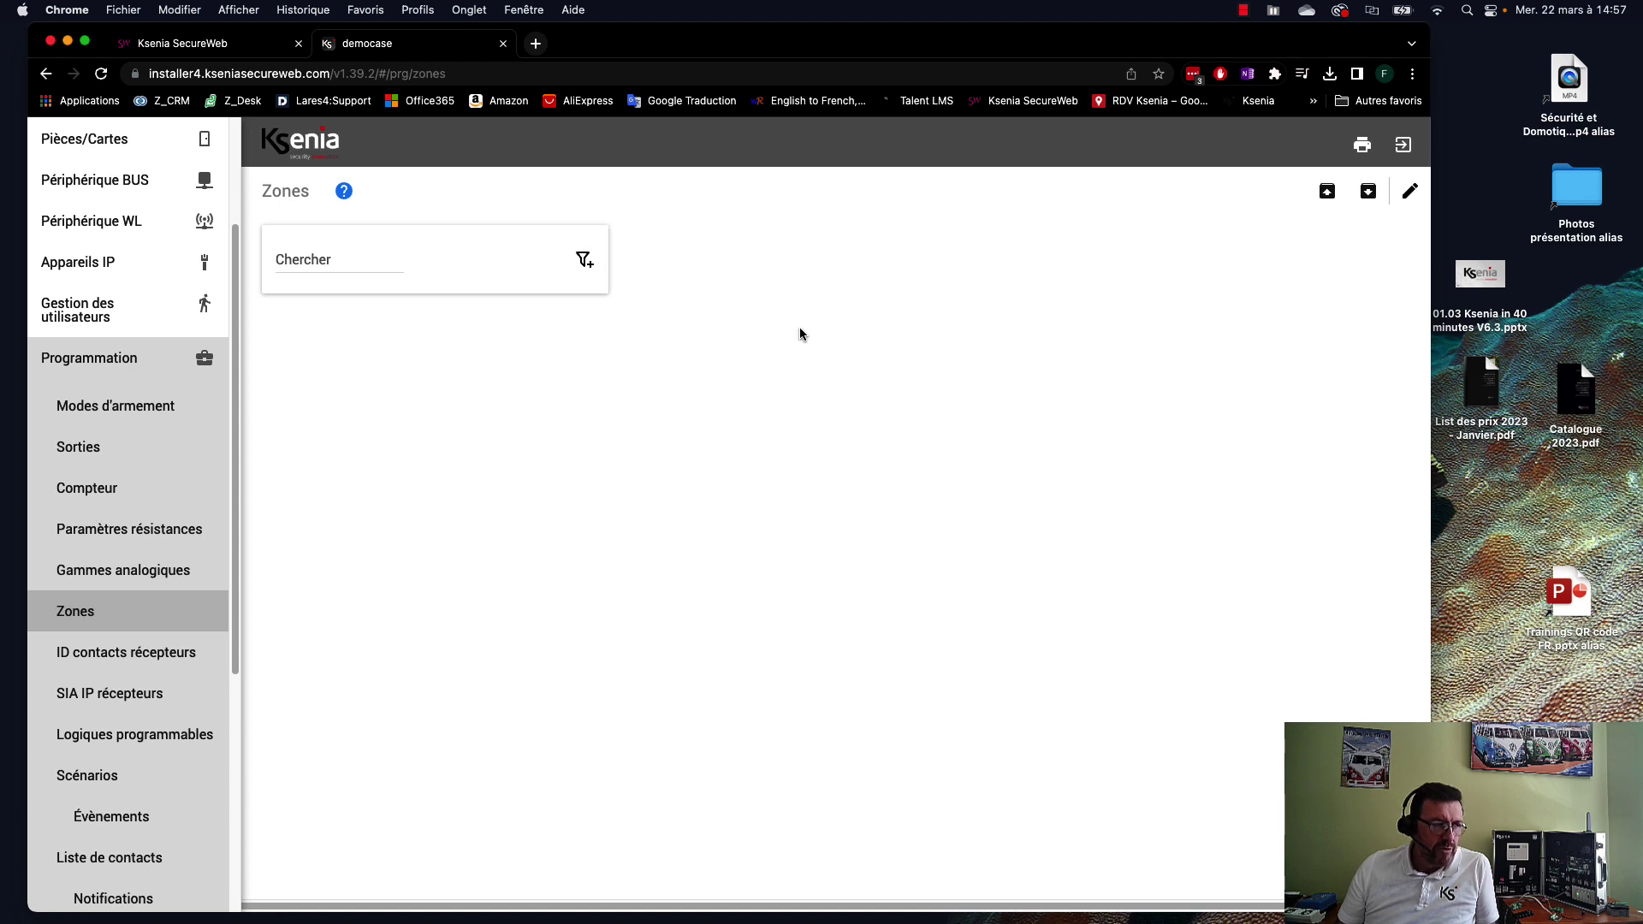
left_click(93, 361)
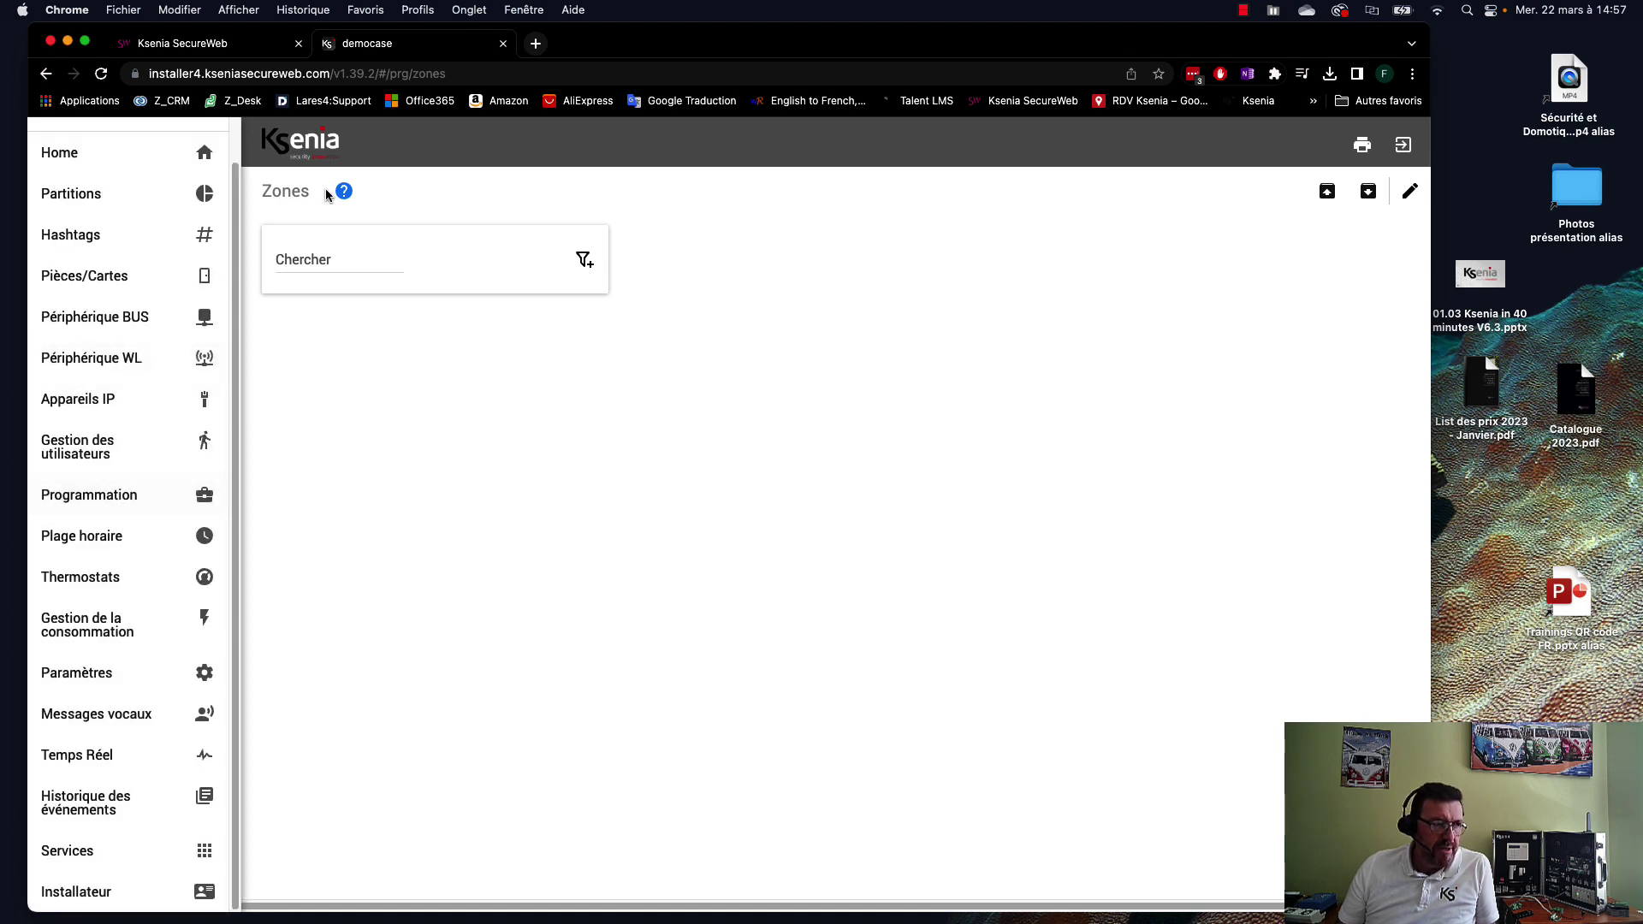
mouse_move(811, 46)
left_mouse_down()
mouse_move(836, 46)
mouse_move(820, 45)
left_mouse_up()
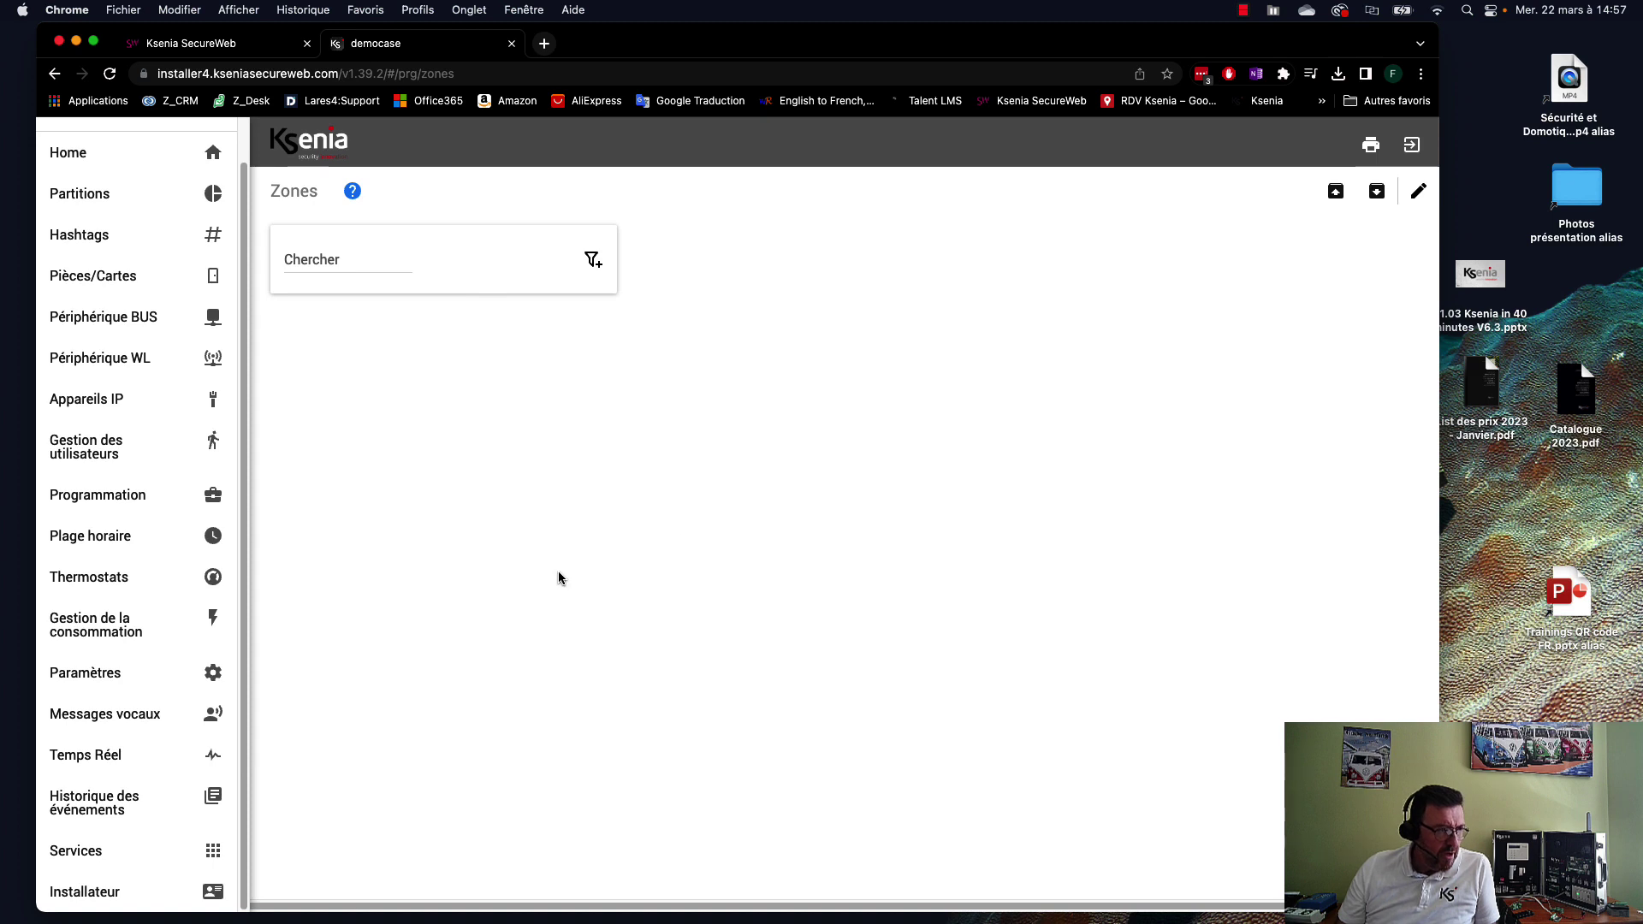
- Open Utilisateur 1's details under Gestion des utilisateurs > Utilisateurs
left_click(100, 451)
left_click(112, 546)
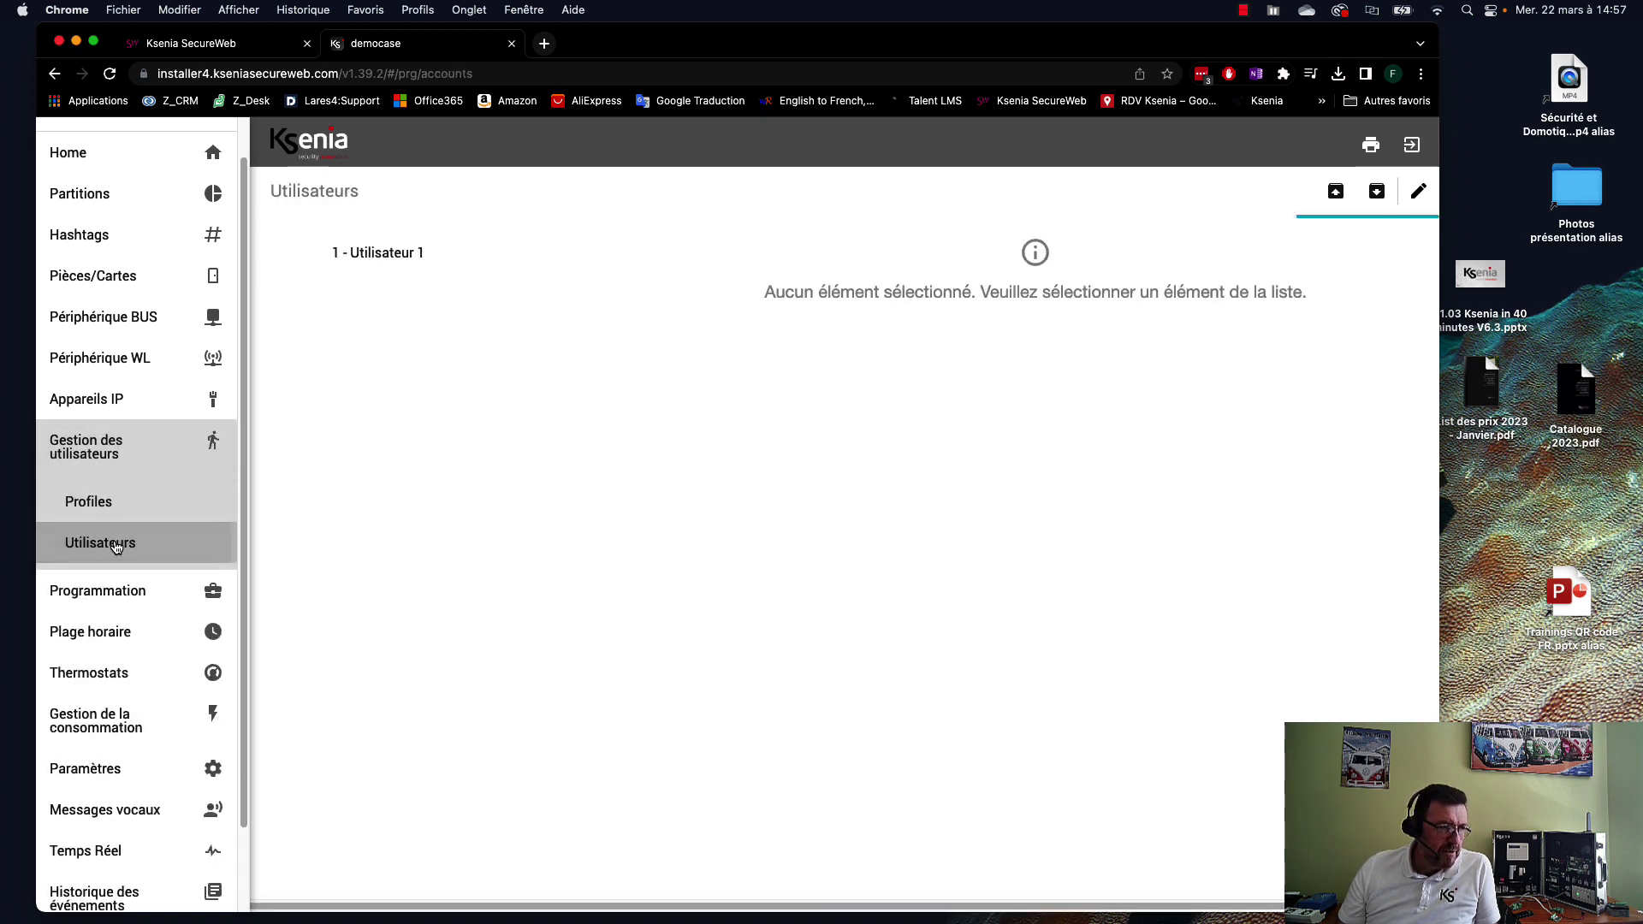
left_click(397, 254)
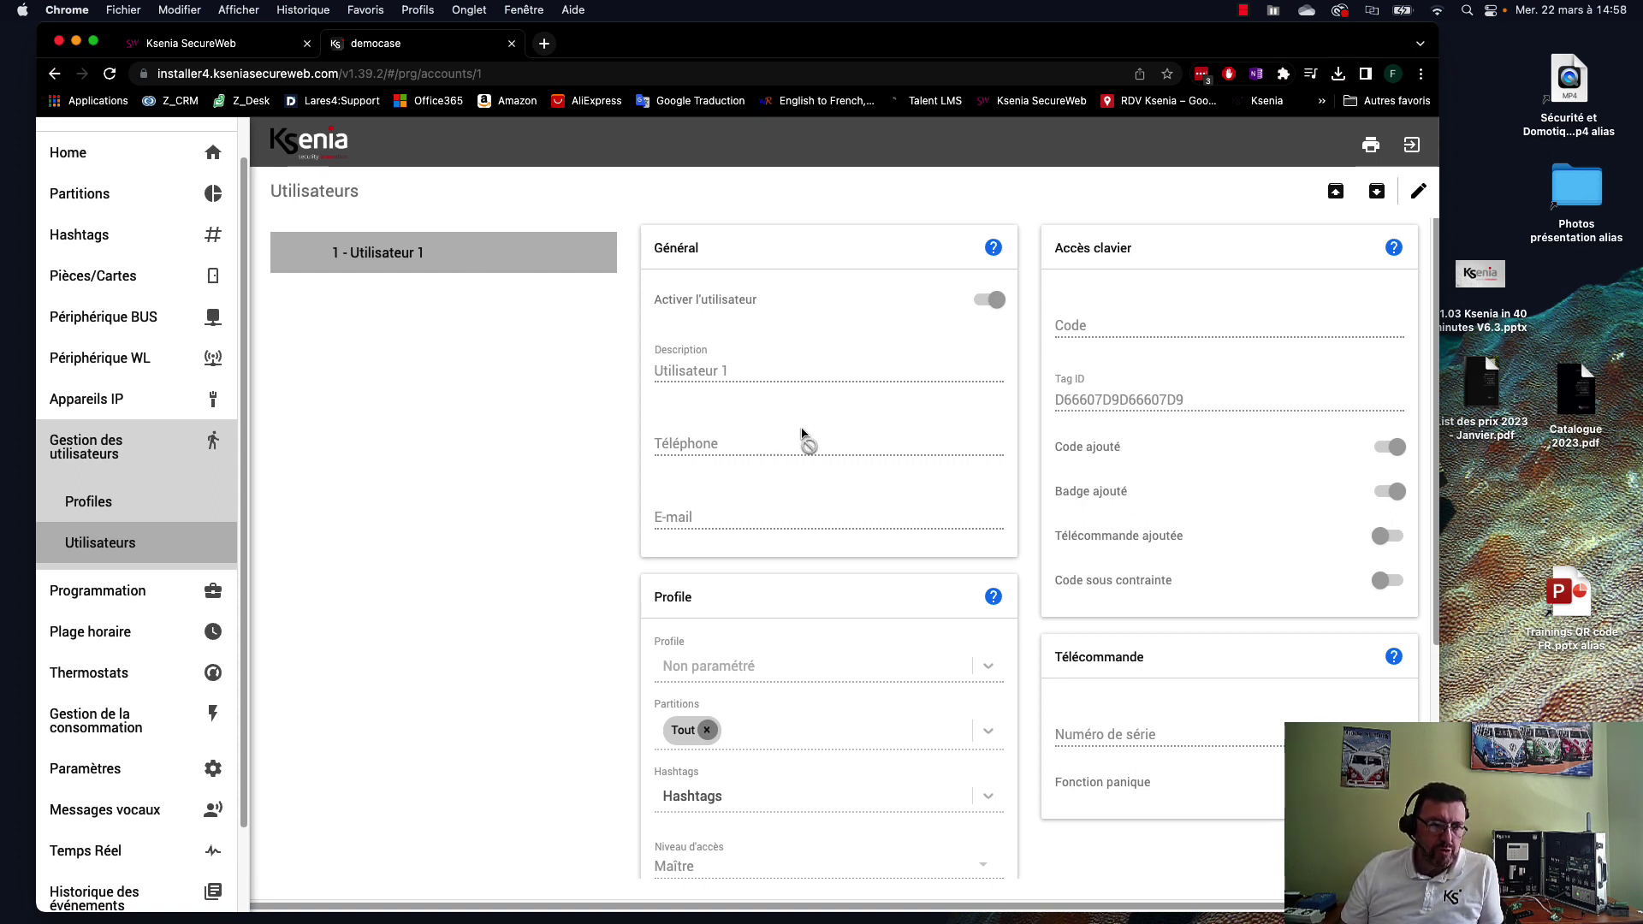
- Set Utilisateur 1's Niveau d'accès to Administrateur, then save and apply to the panel
left_click(1418, 191)
scroll(856, 488, "down", 5)
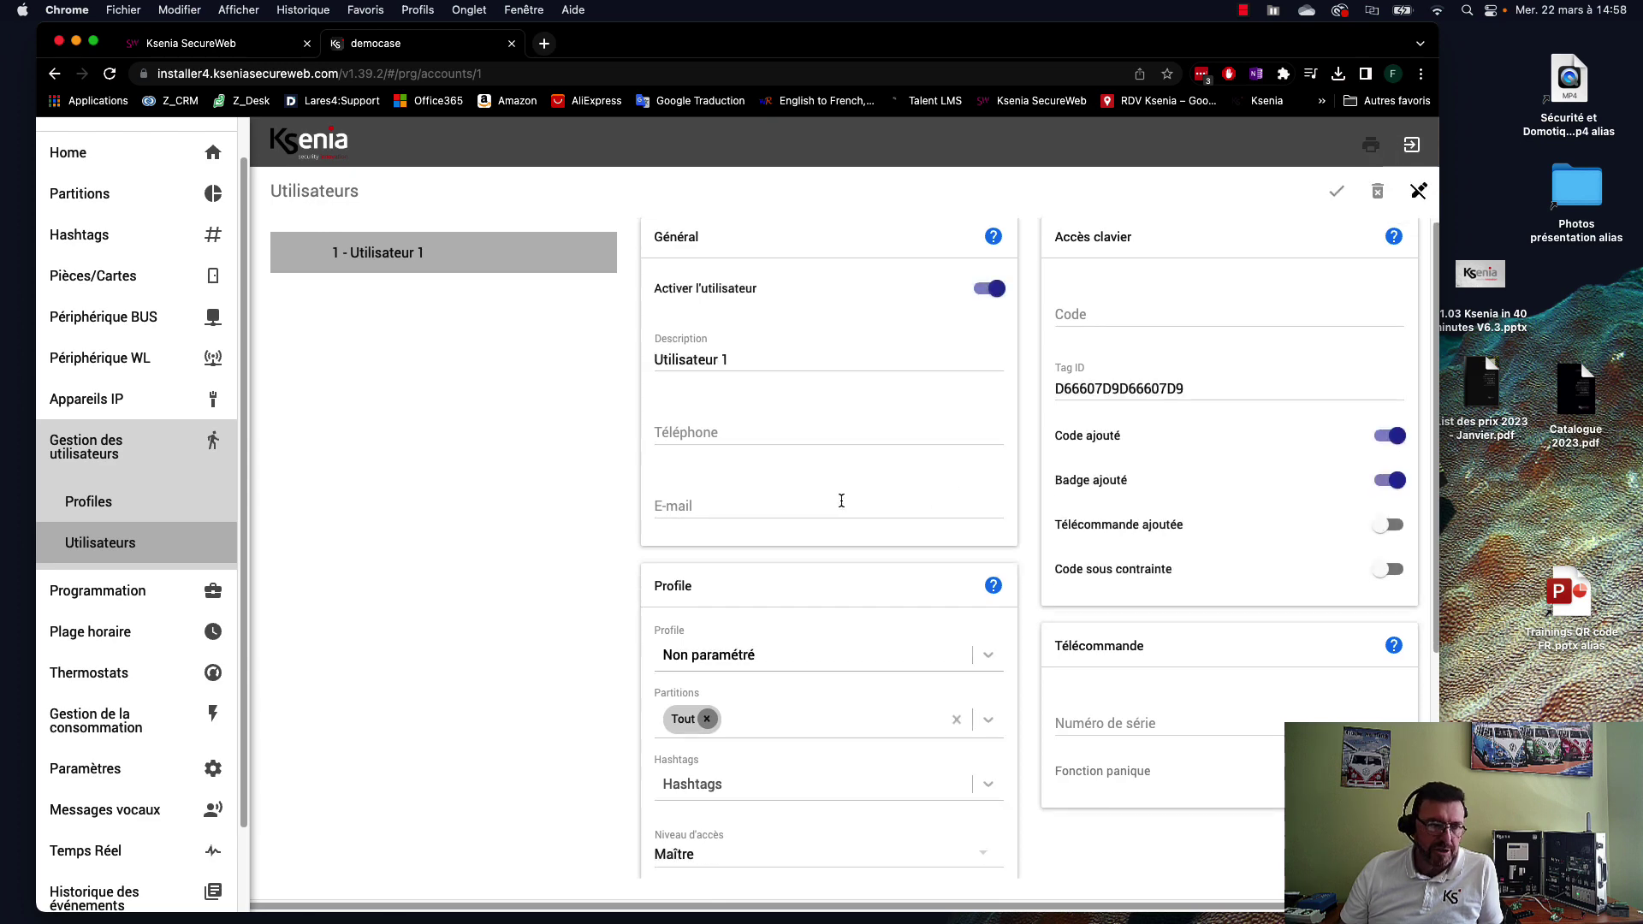
scroll(886, 454, "up", 1)
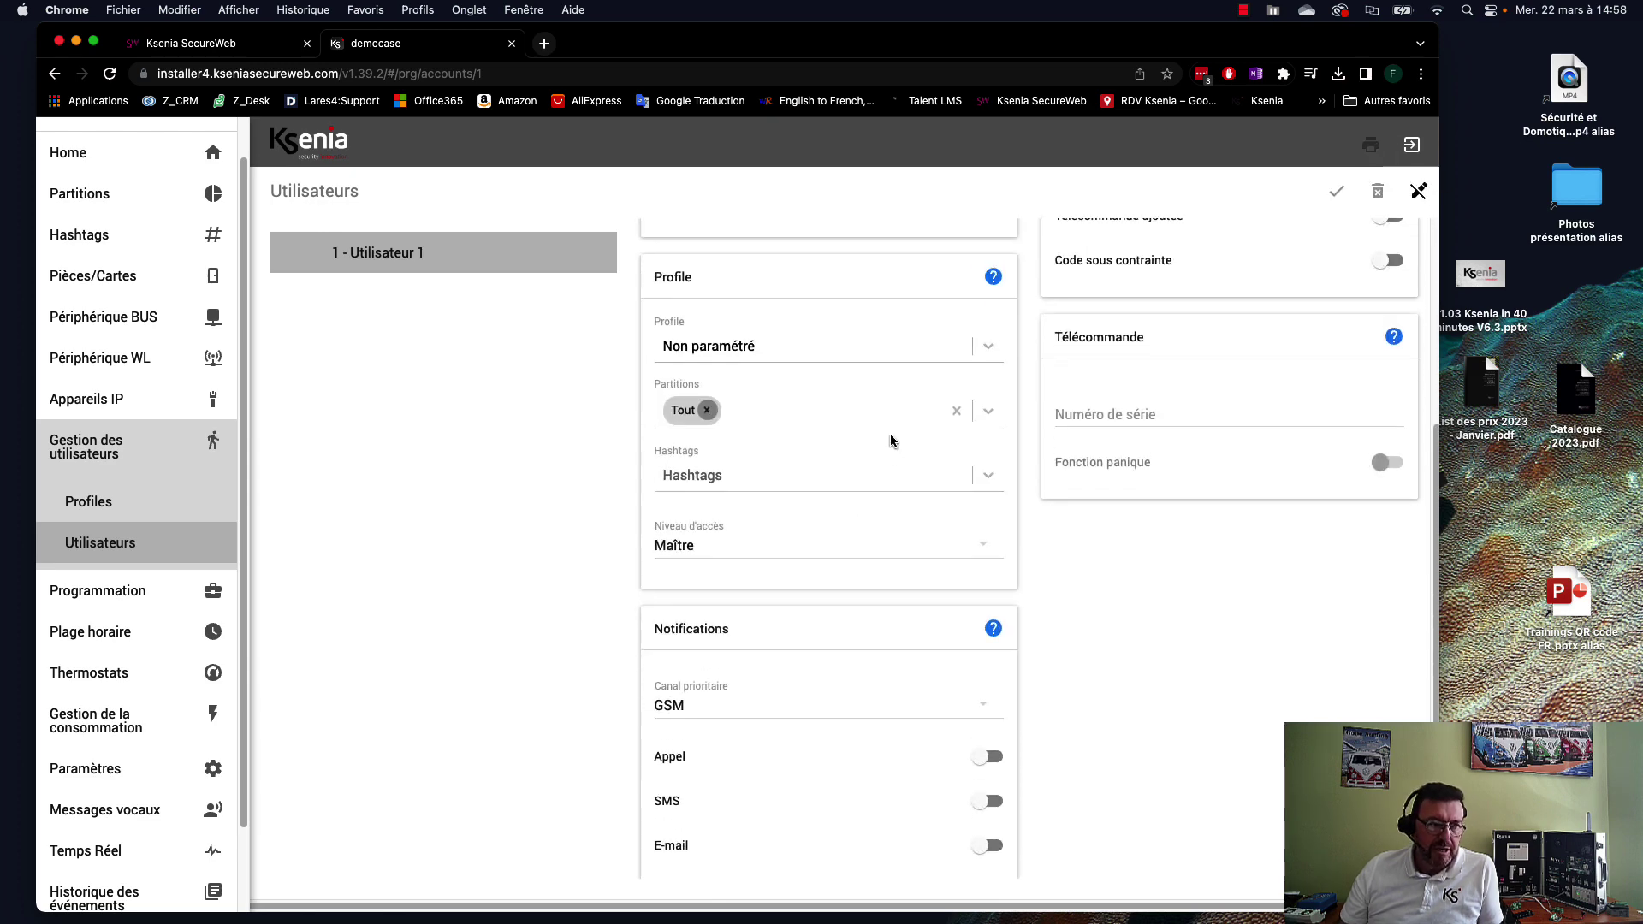
left_click(690, 553)
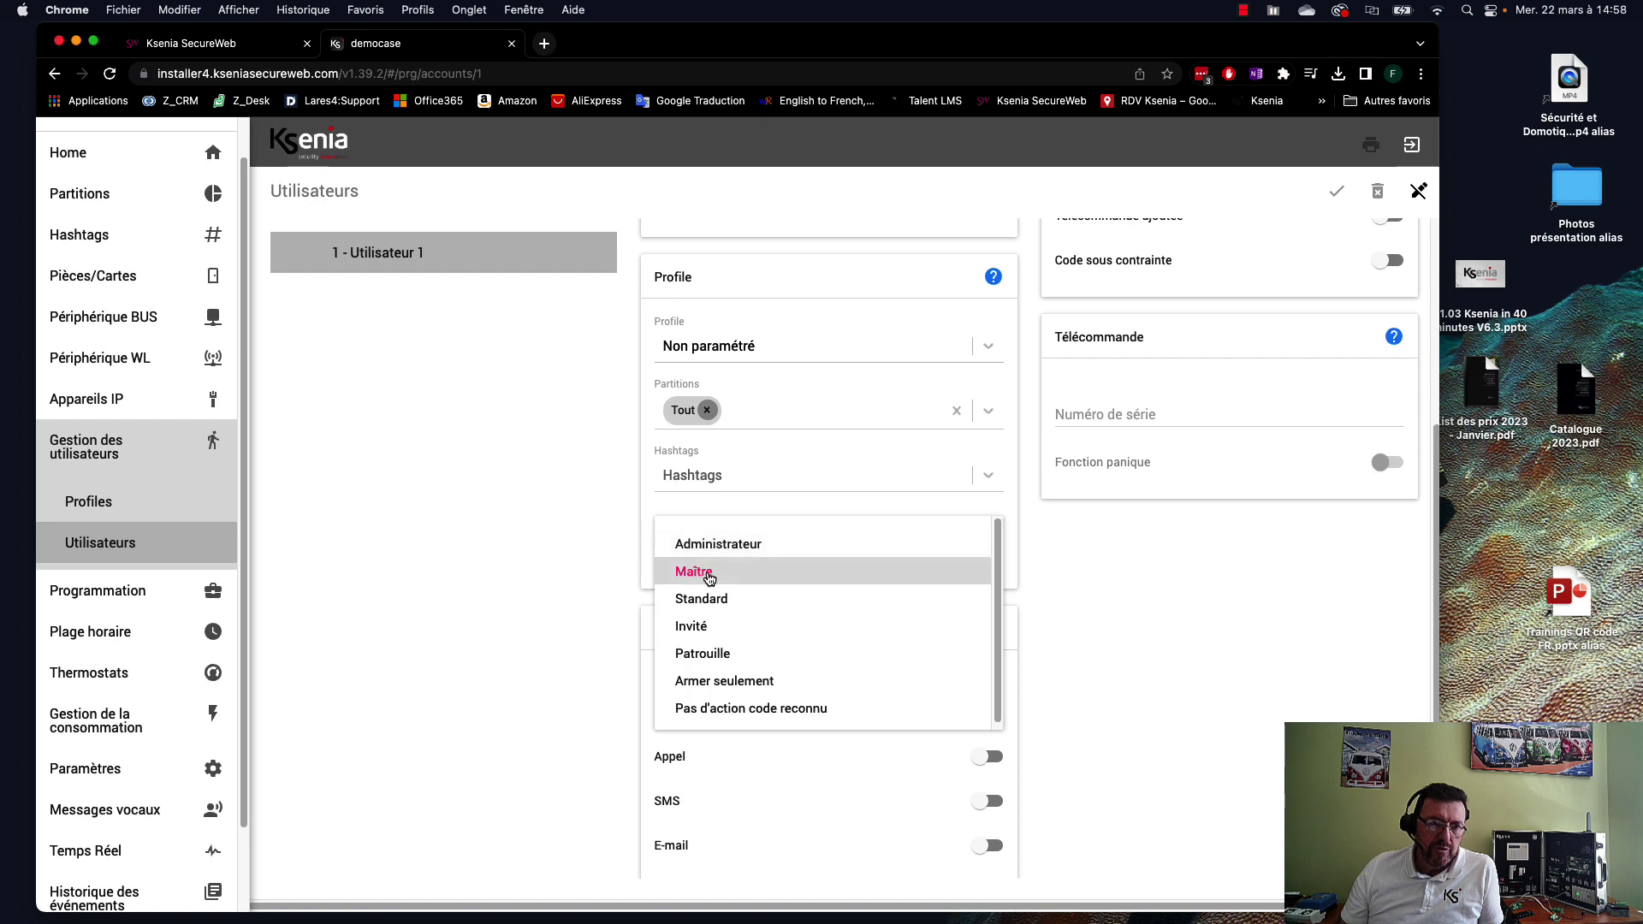
left_click(748, 548)
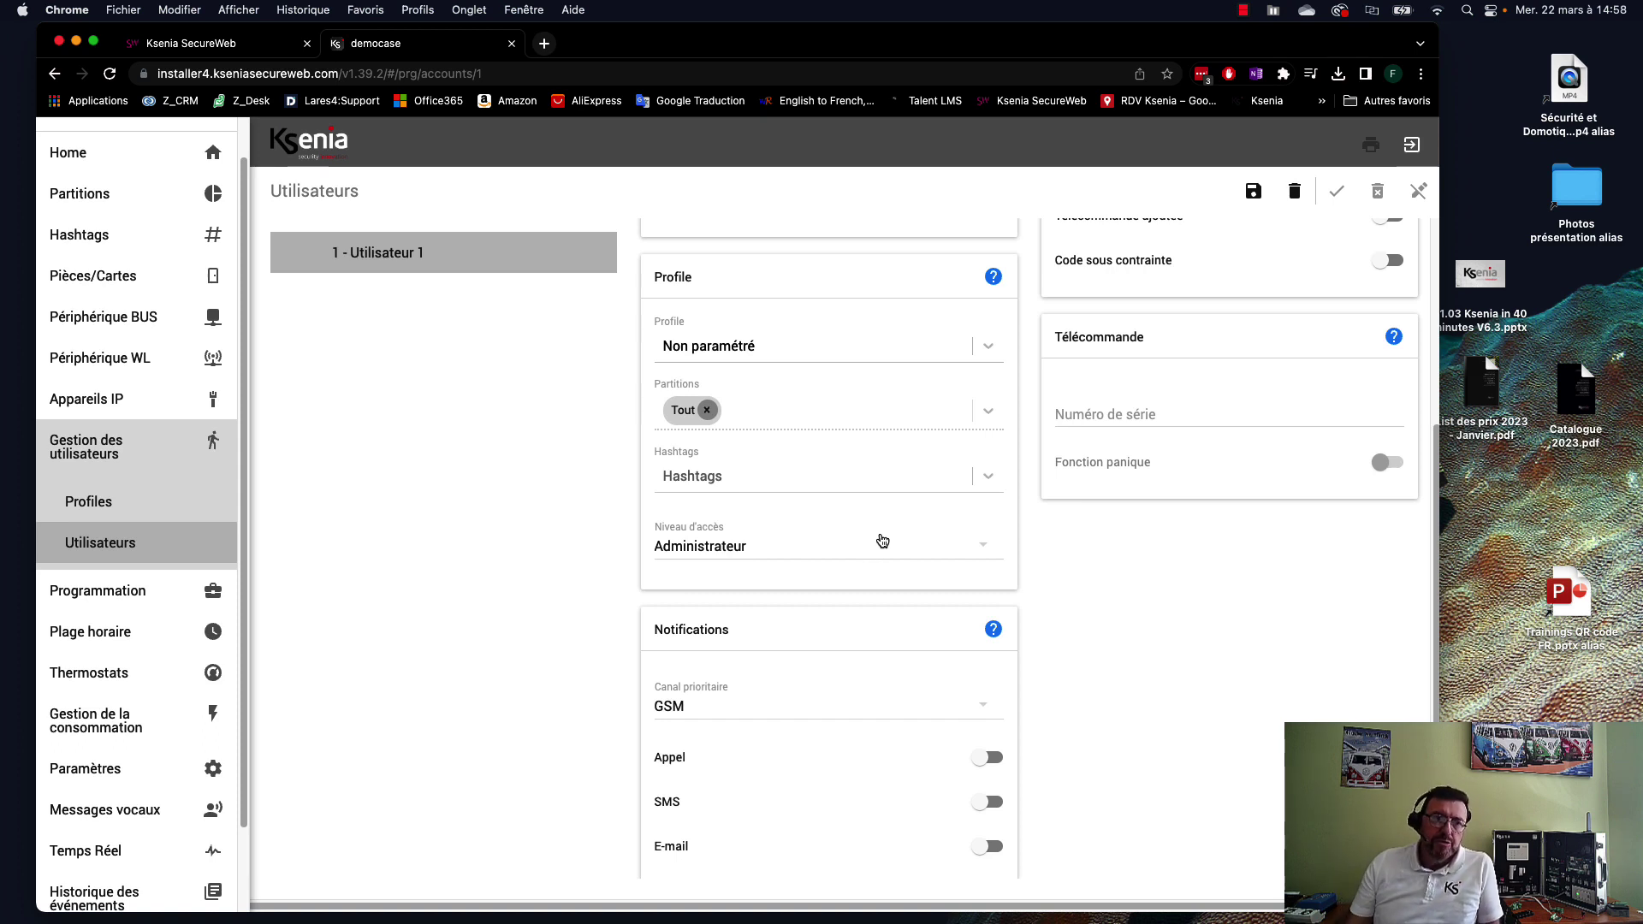
scroll(892, 522, "up", 2)
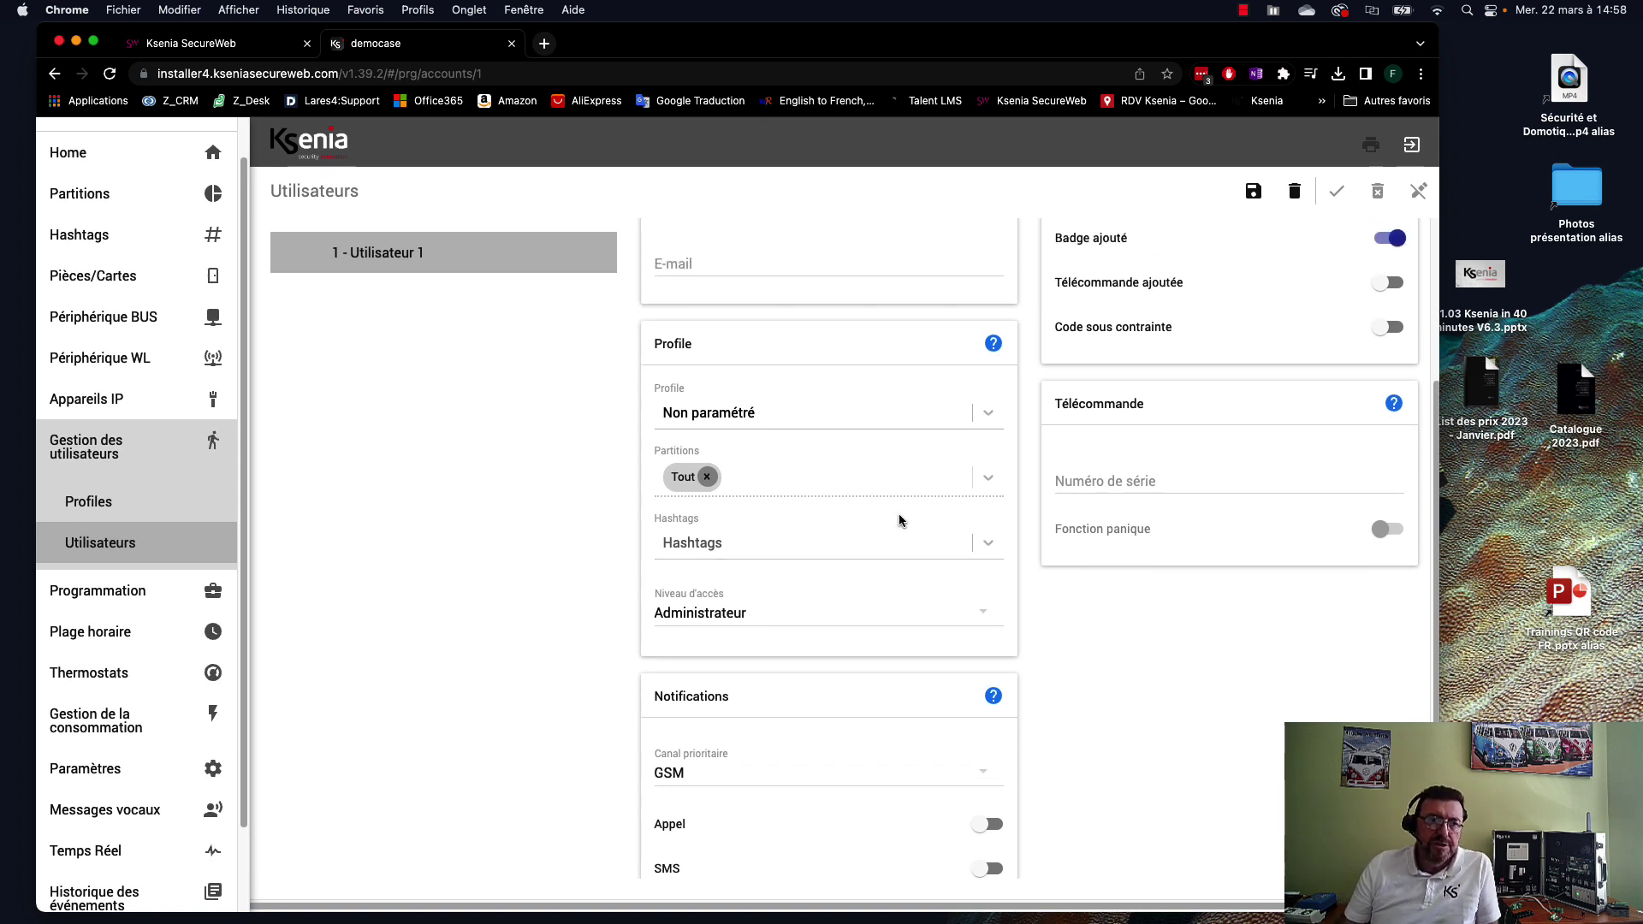
scroll(894, 517, "up", 5)
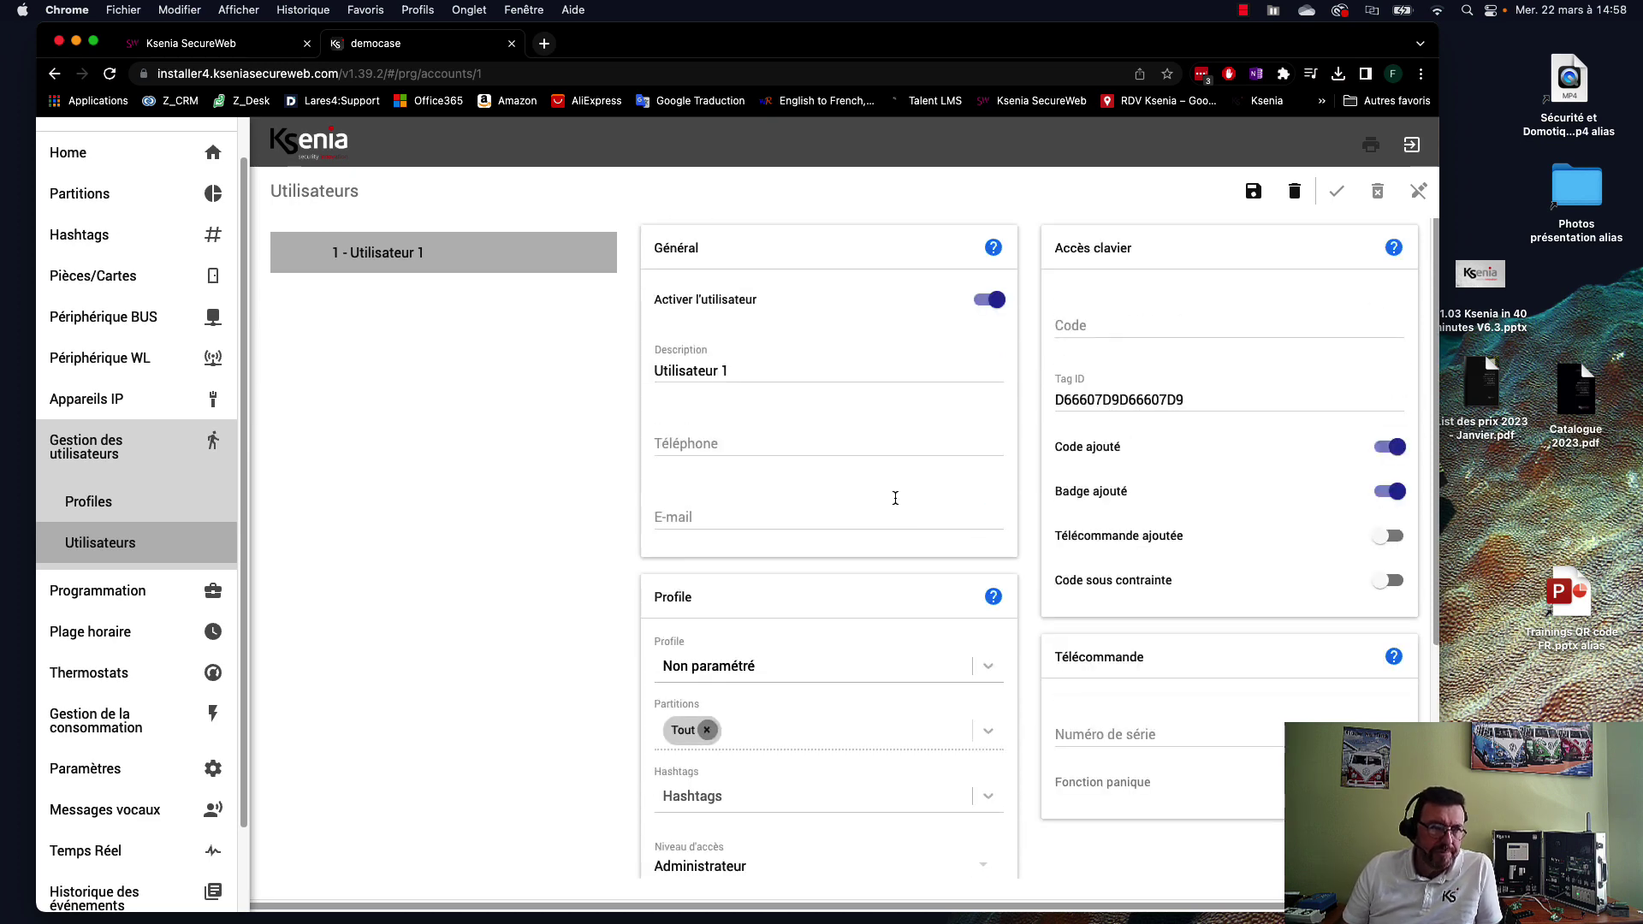
left_click(1251, 193)
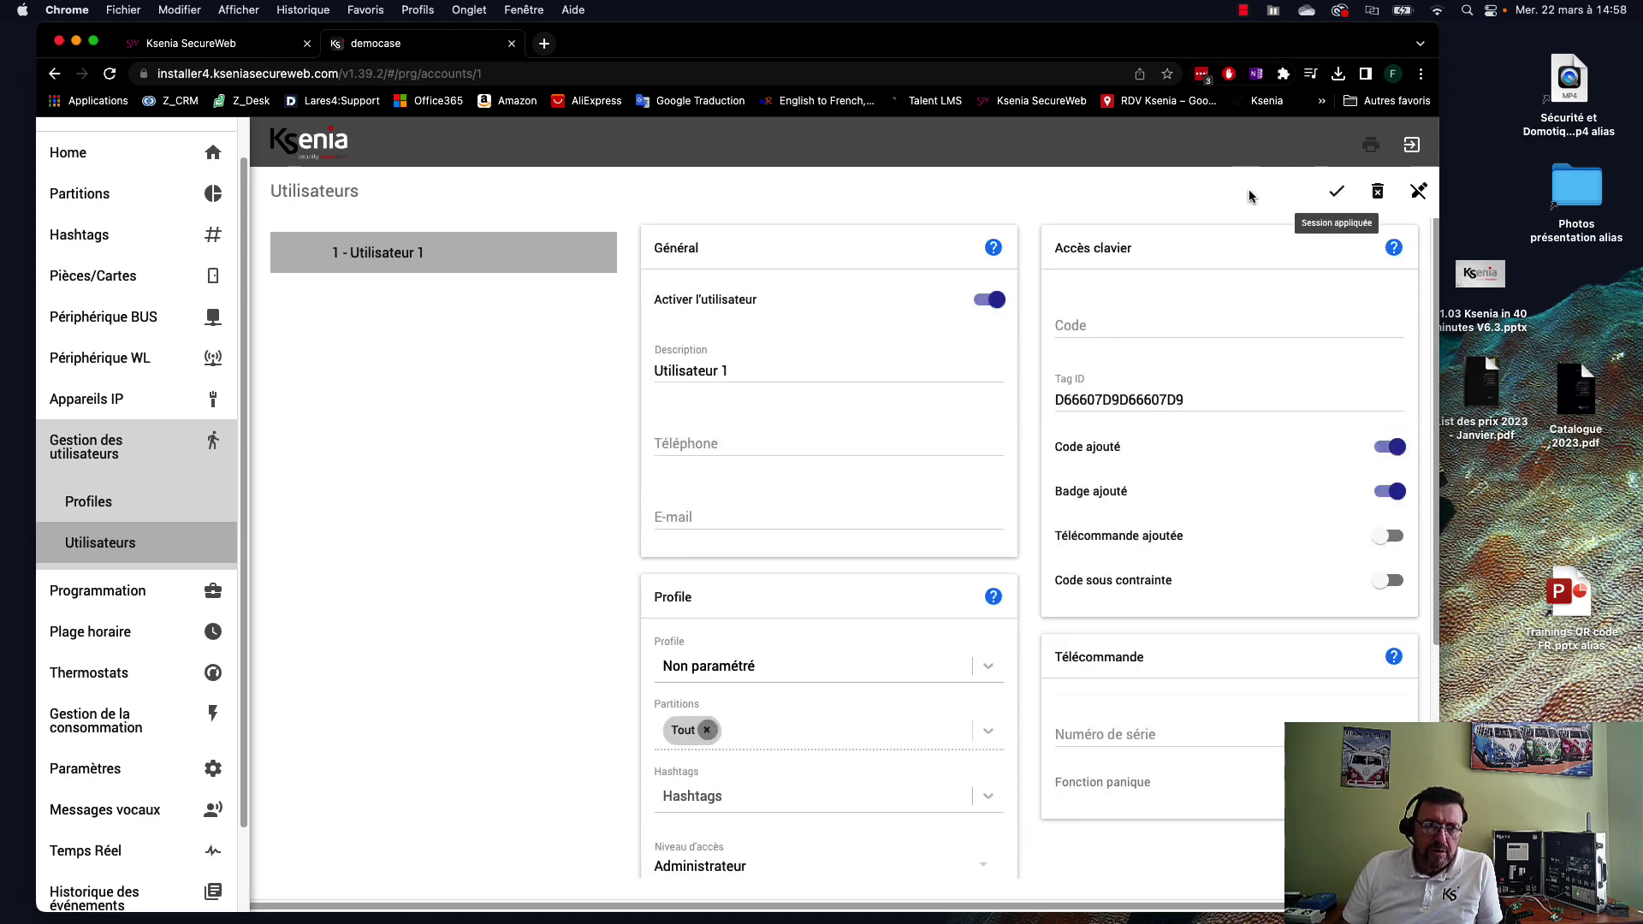
left_click(1336, 192)
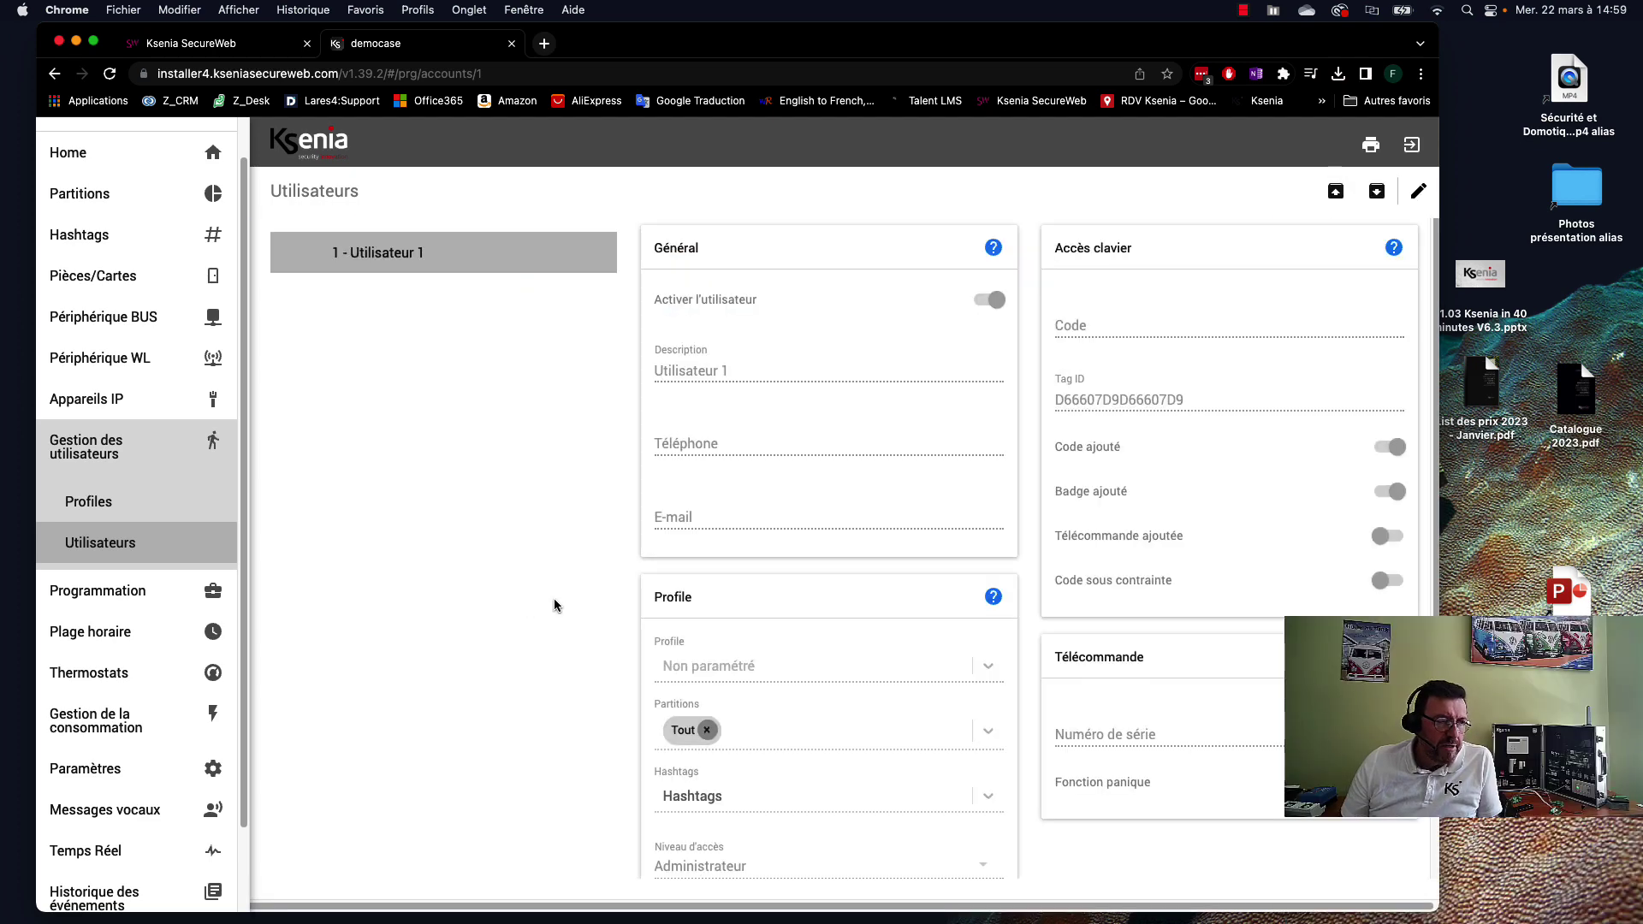
- On the Hashtags page, add a first hashtag named 'Equipe matin'
left_click(106, 236)
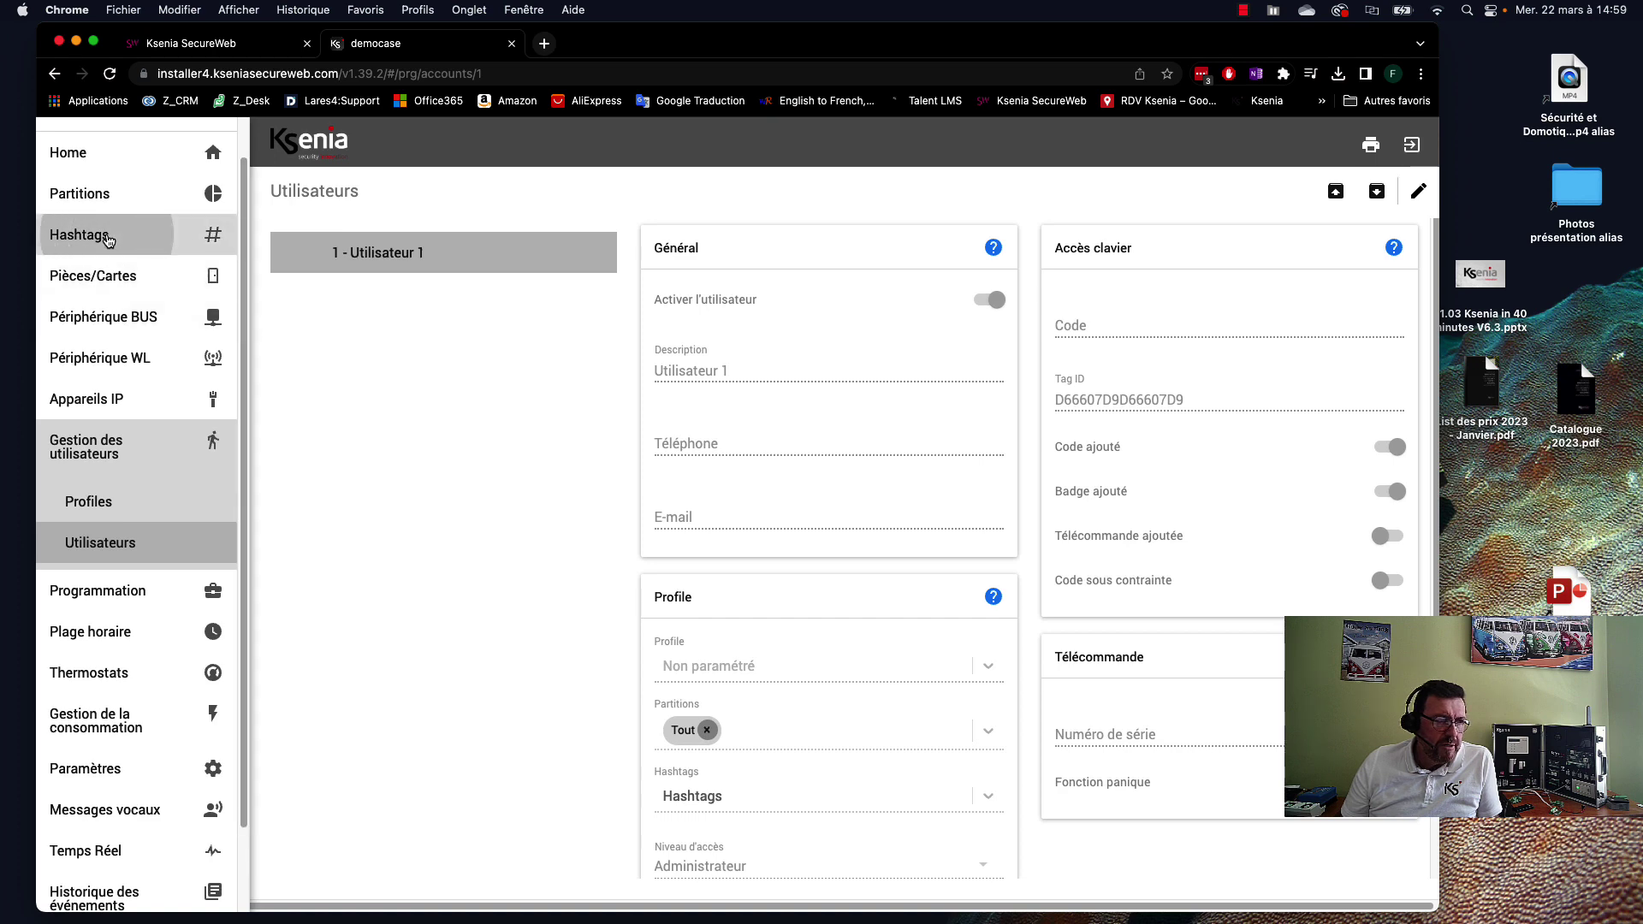
left_click(1421, 192)
left_click(1346, 854)
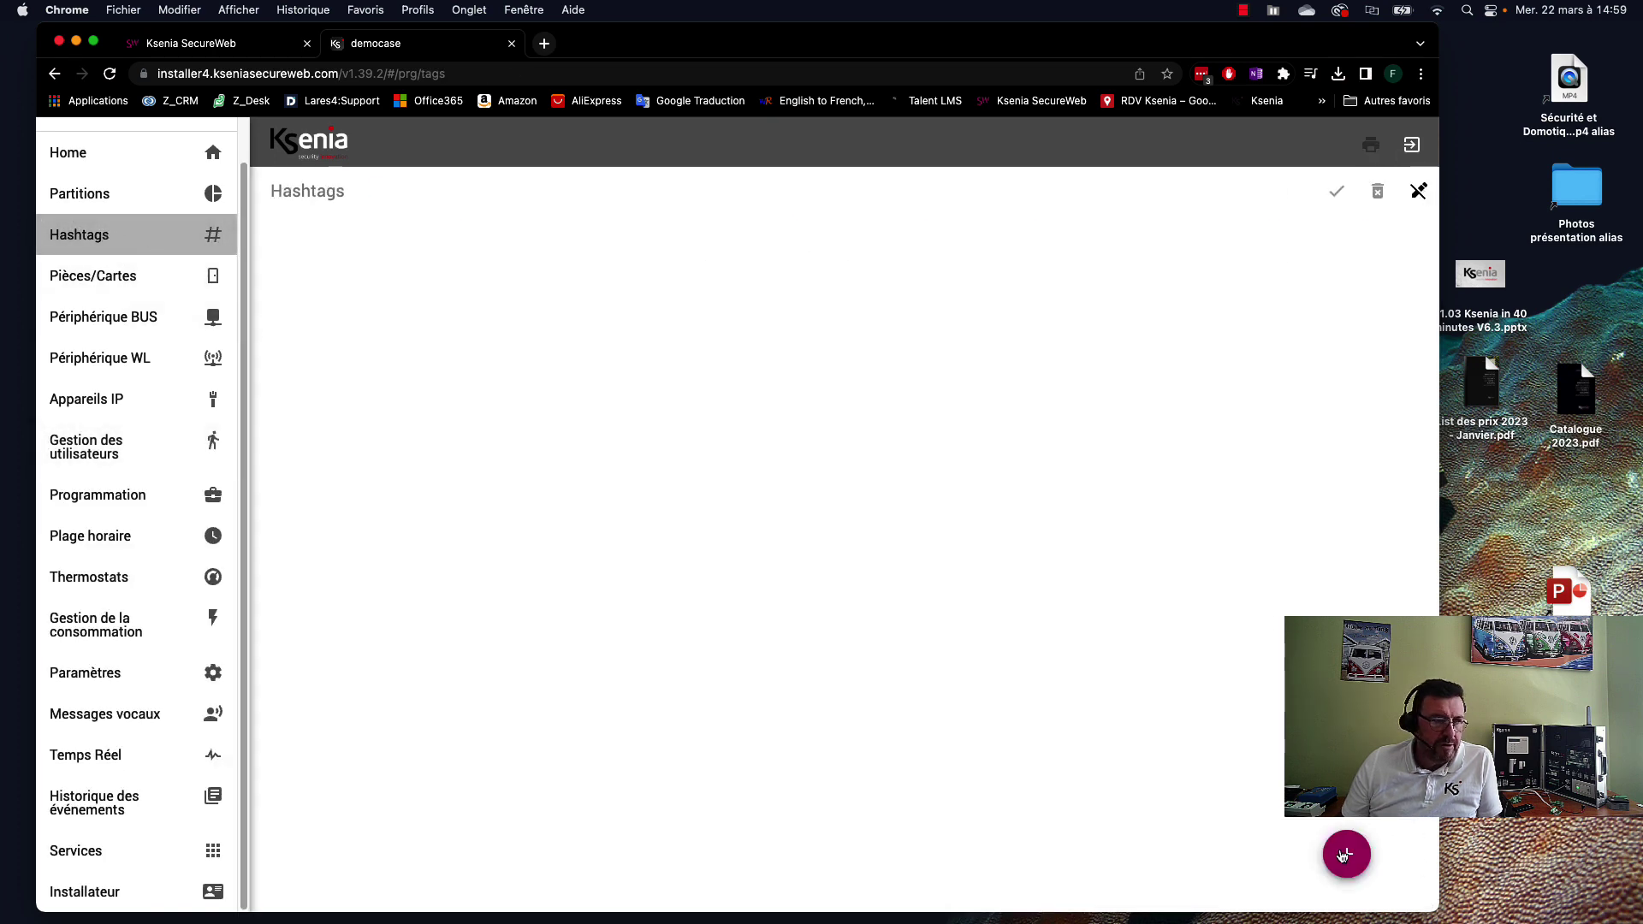
left_click_drag(328, 280, 273, 286)
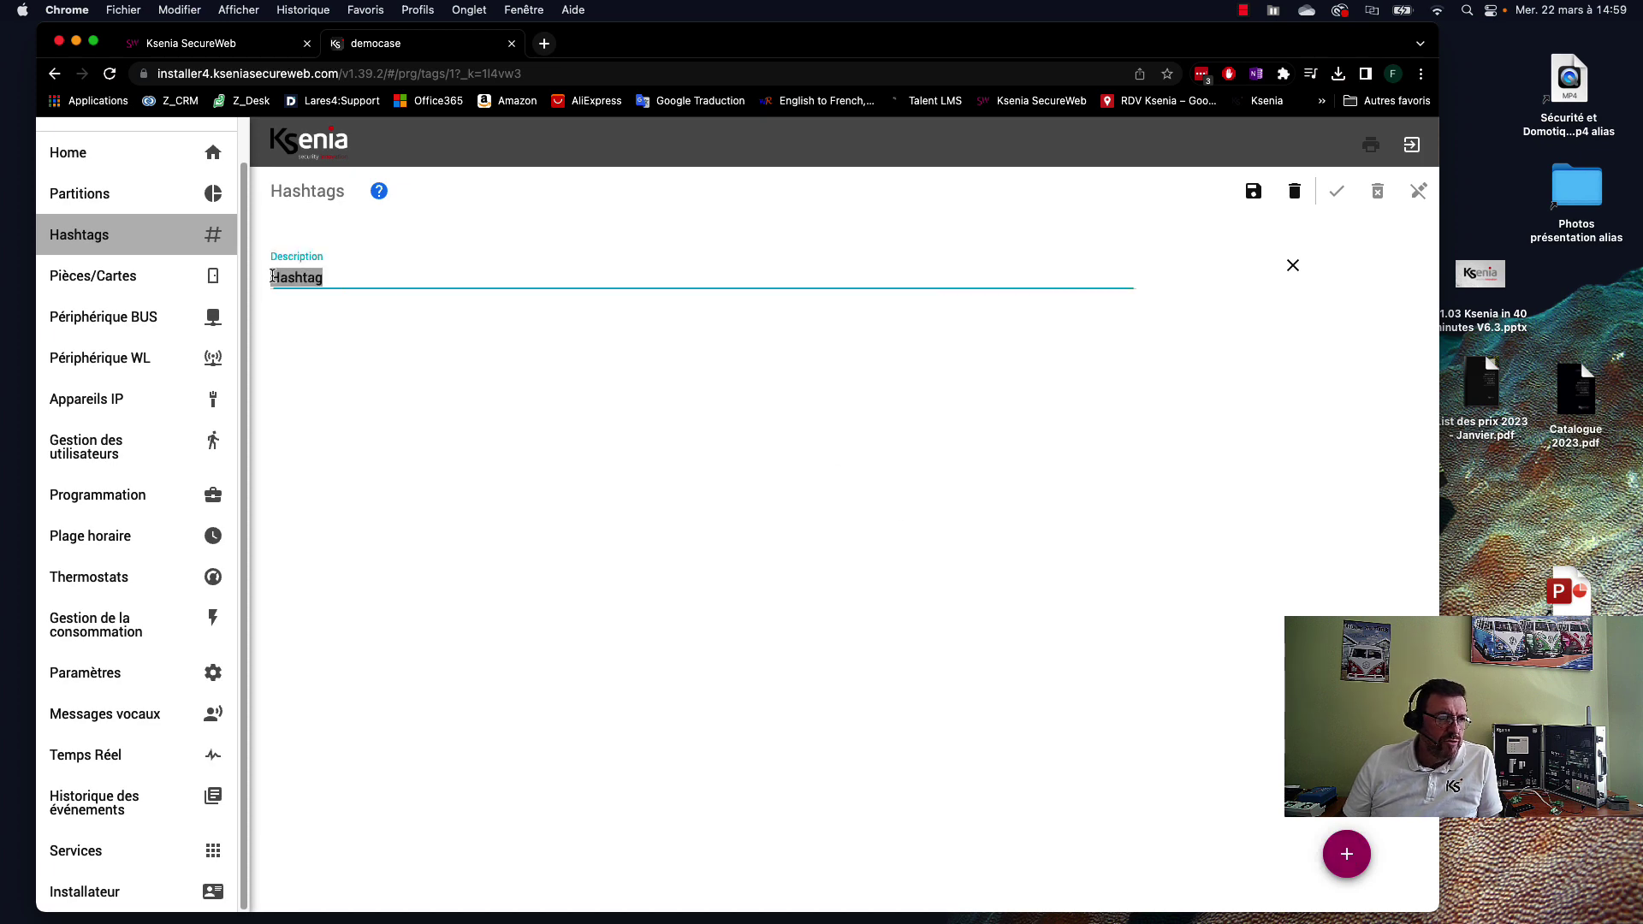
type("E")
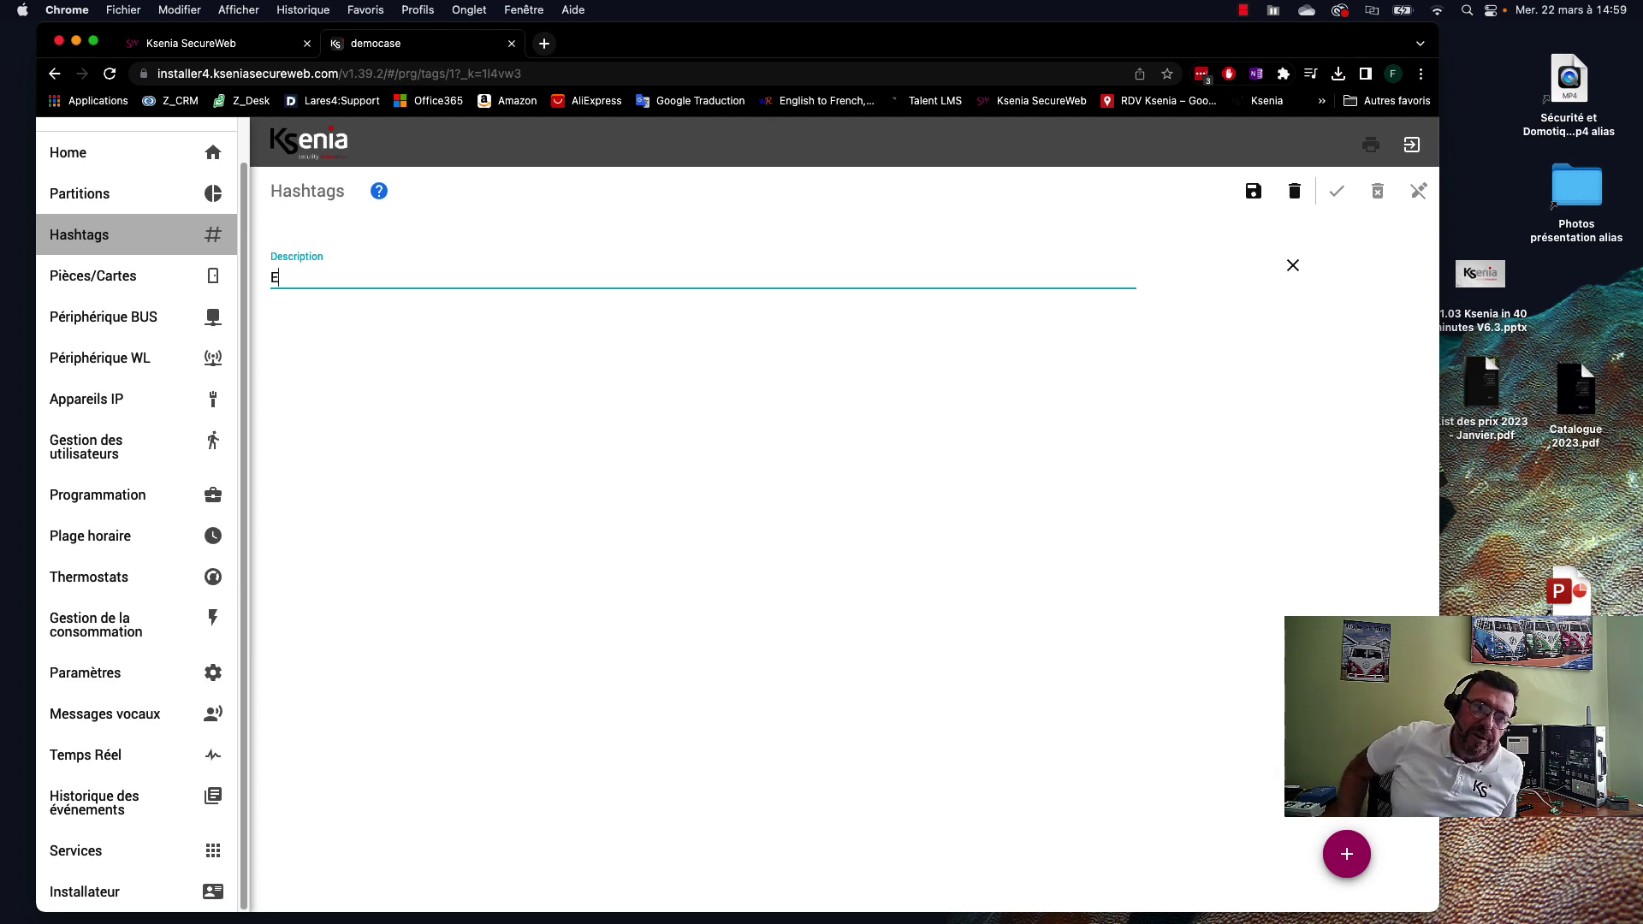
type("quipe")
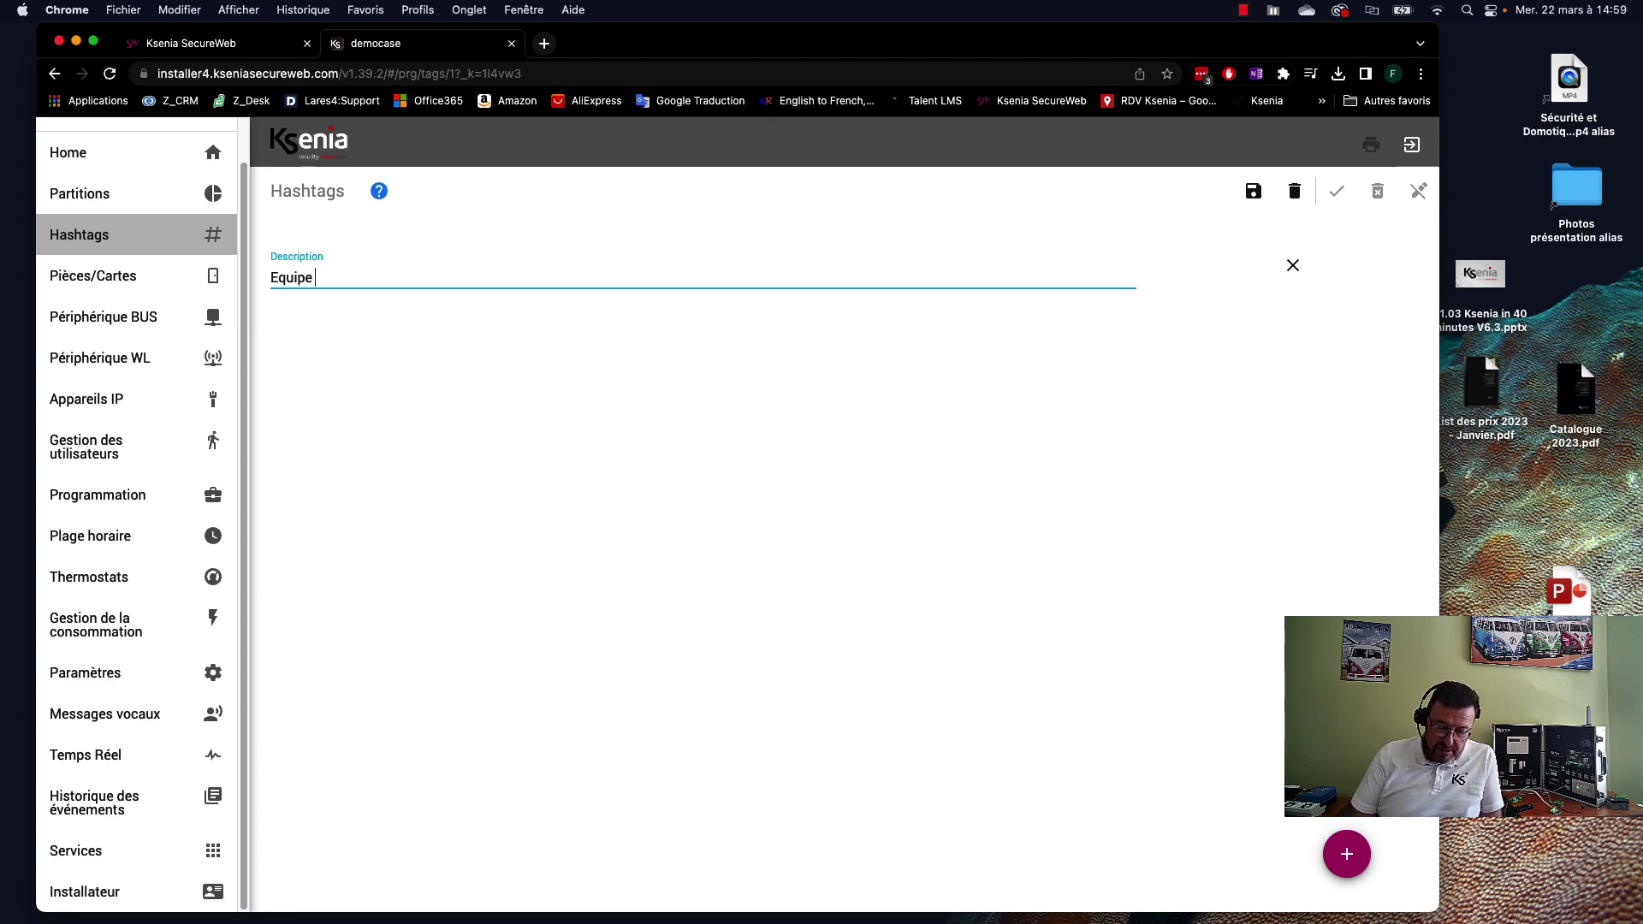
type(" matin")
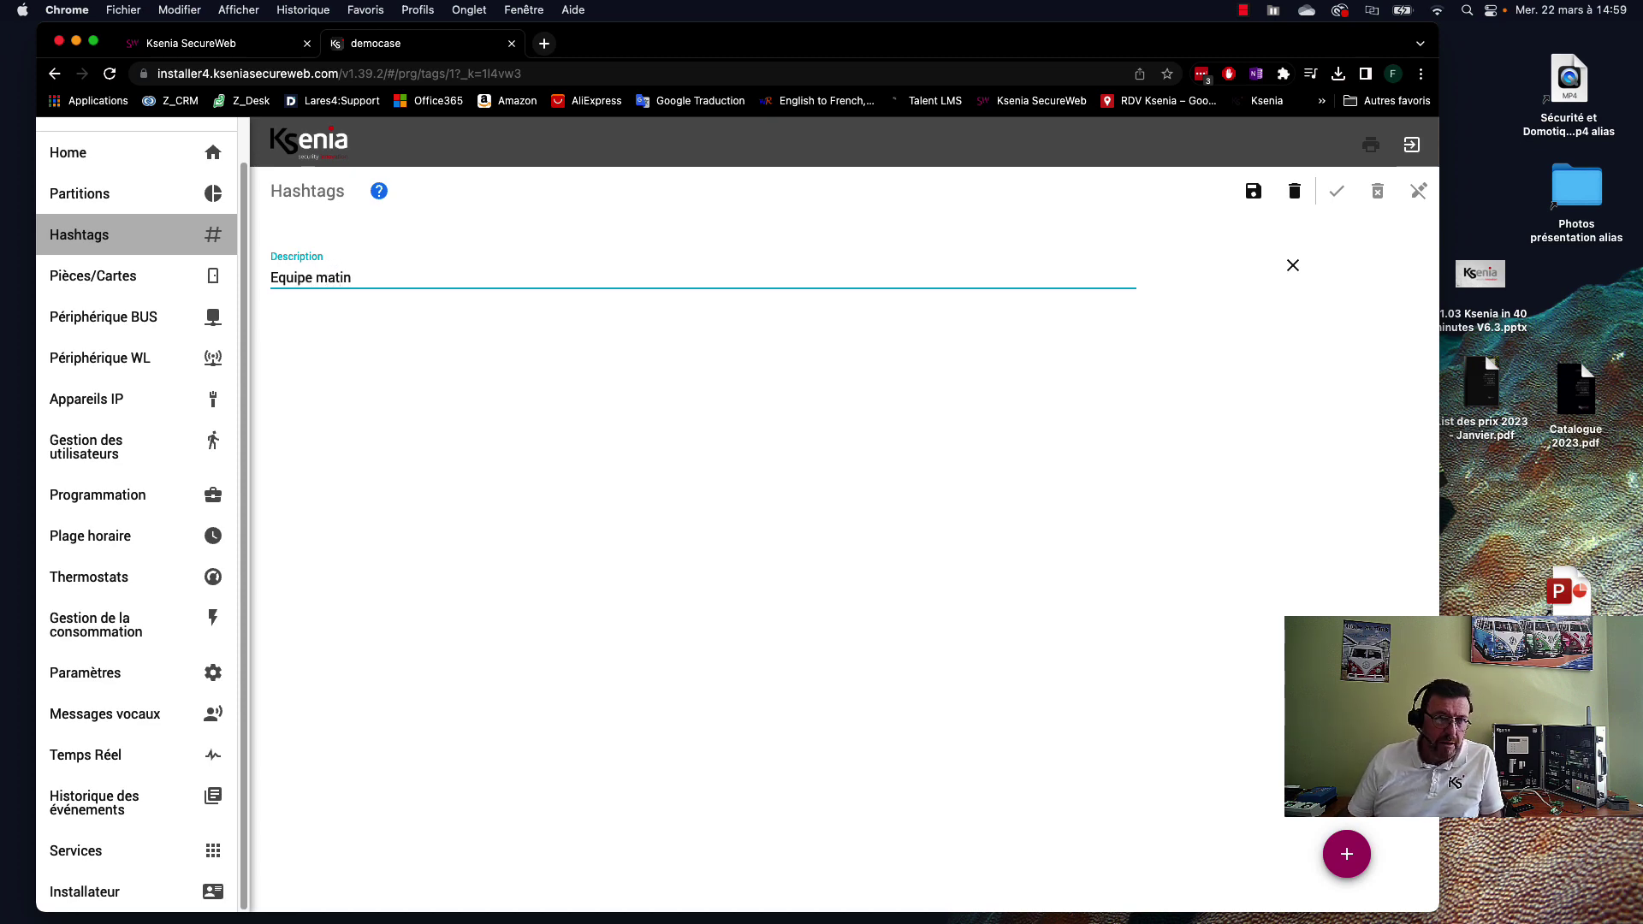
- Add a second hashtag named 'Equipe après-midi'
left_click(1346, 862)
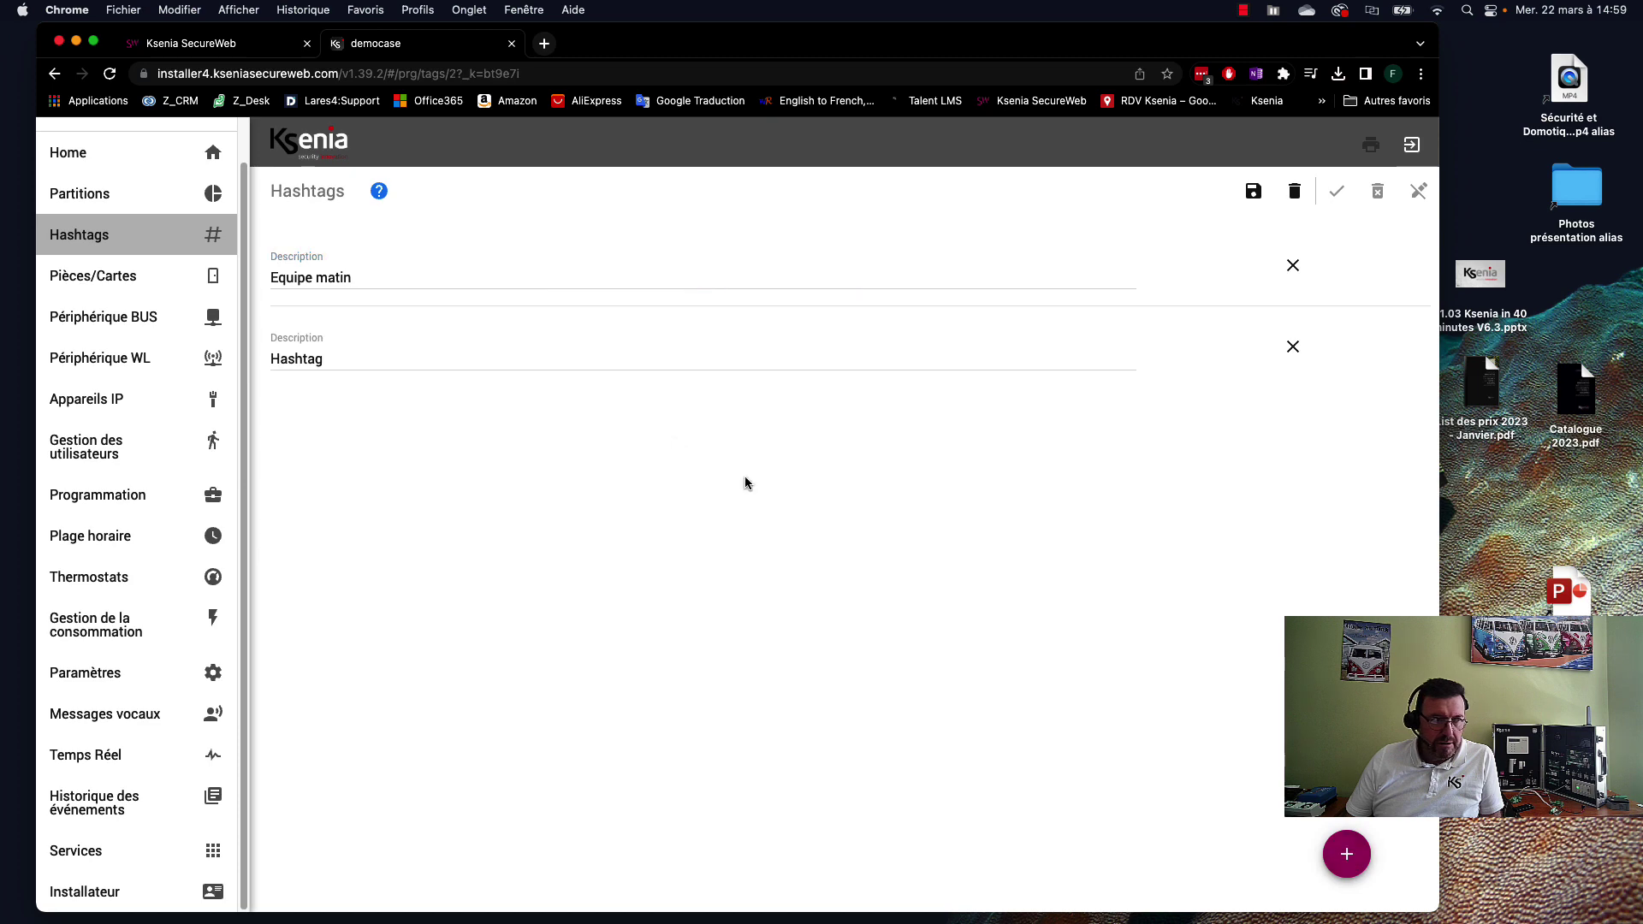
left_click(327, 359)
left_click_drag(328, 359, 258, 341)
type("Equipe après-midi")
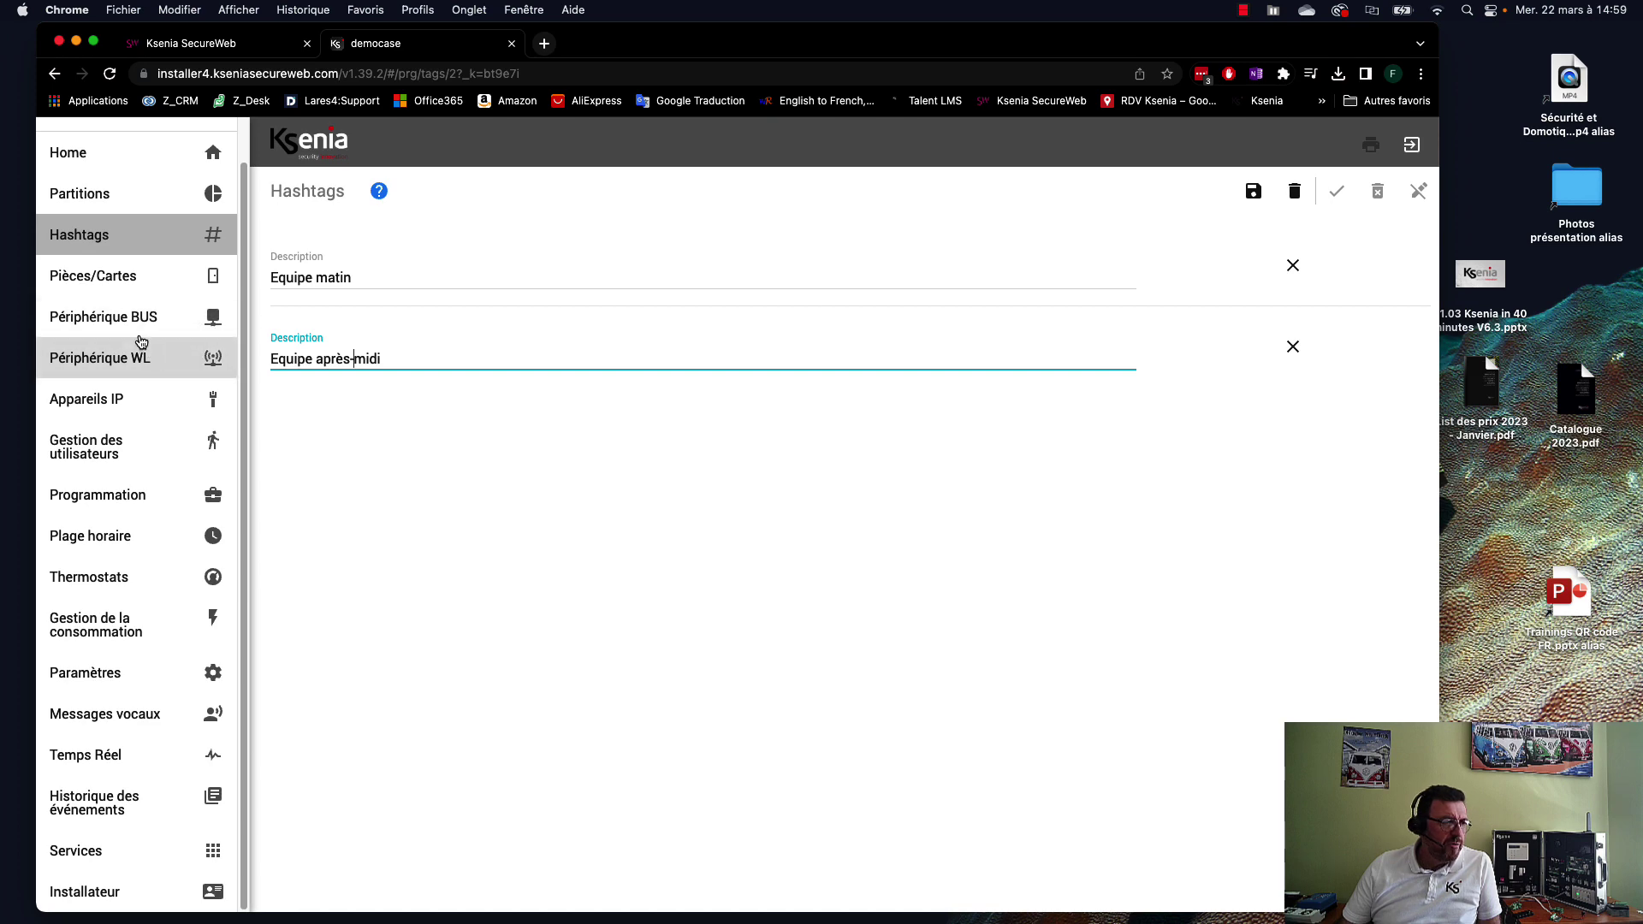
- Rename profile 1 to 'Profil matin', keep Standard access, and tag it #Equipe matin
left_click(121, 237)
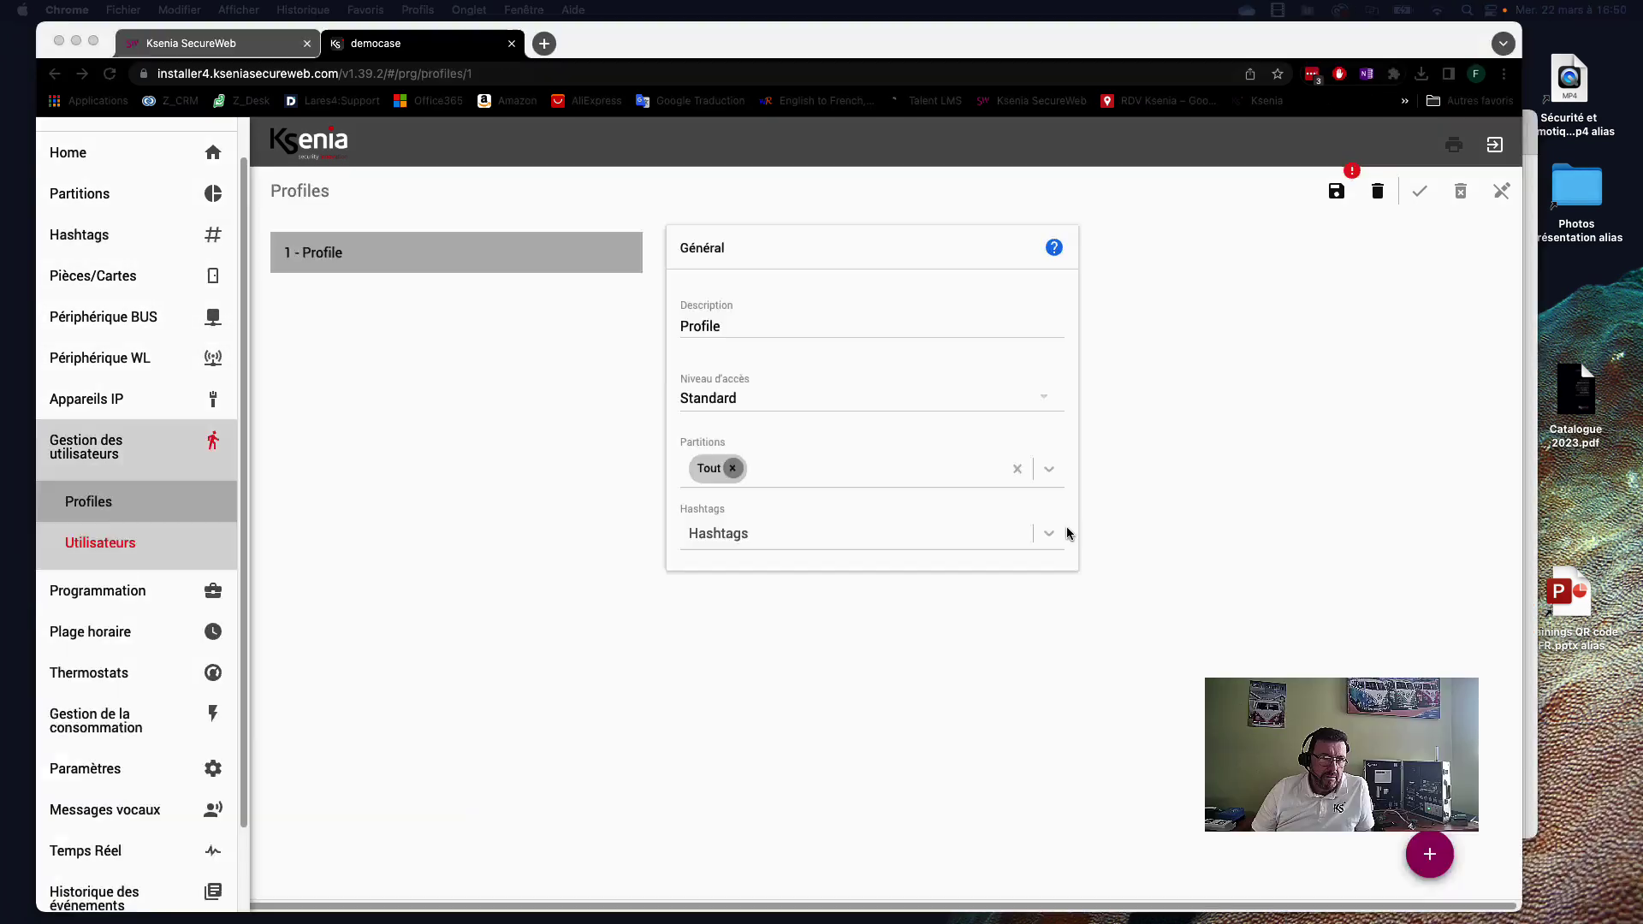
left_click(1069, 533)
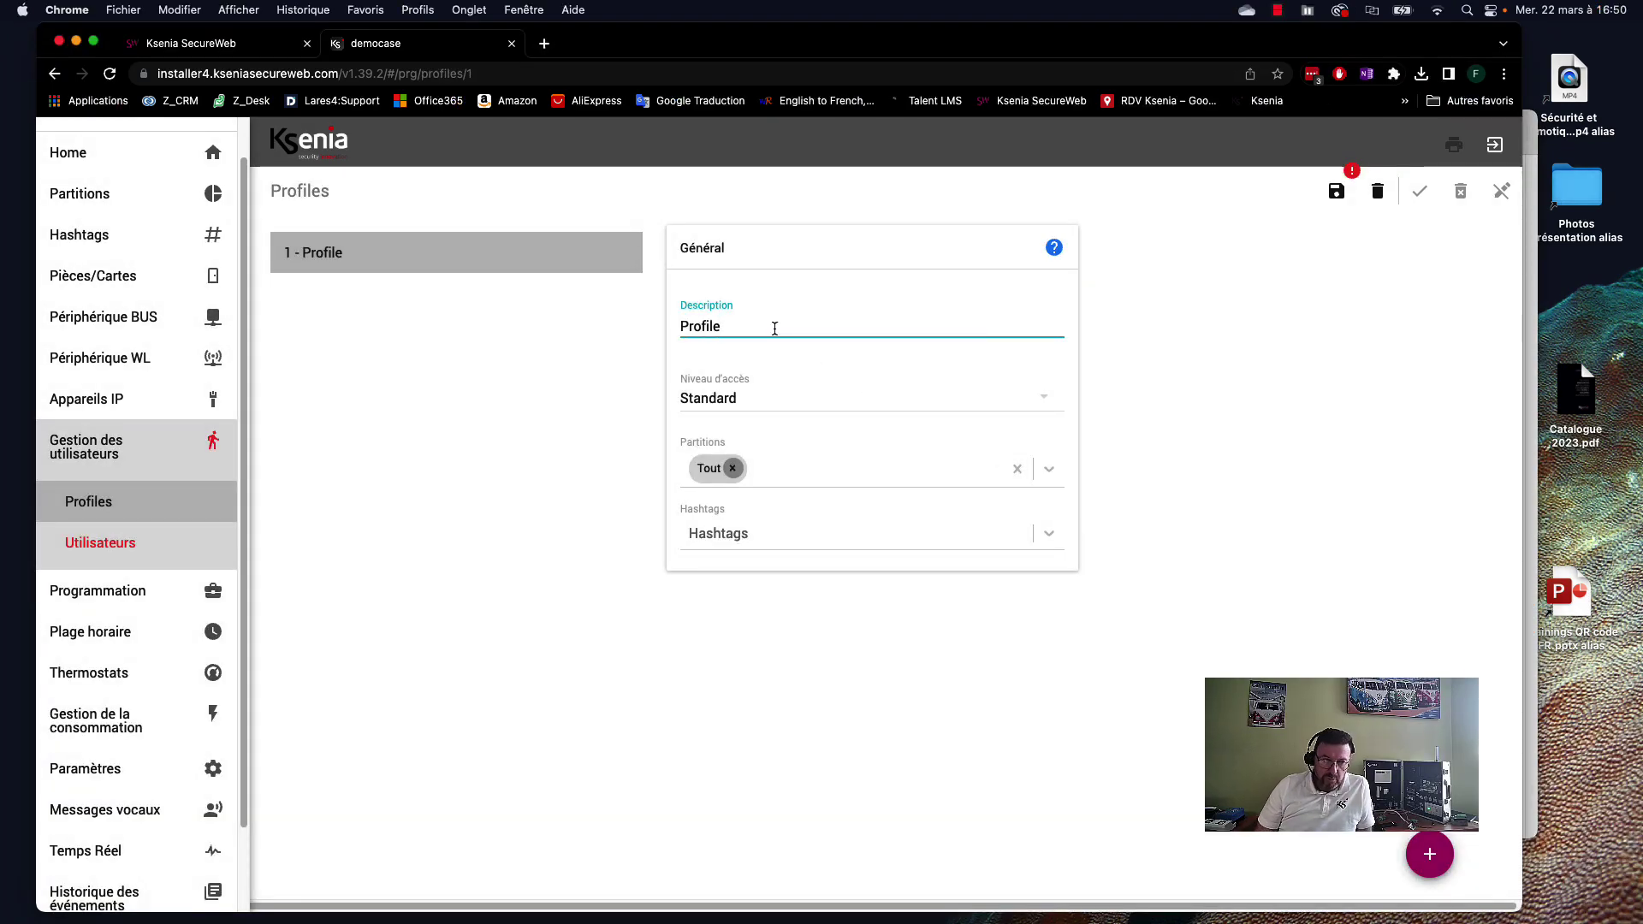
key("BackSpace")
type("matin")
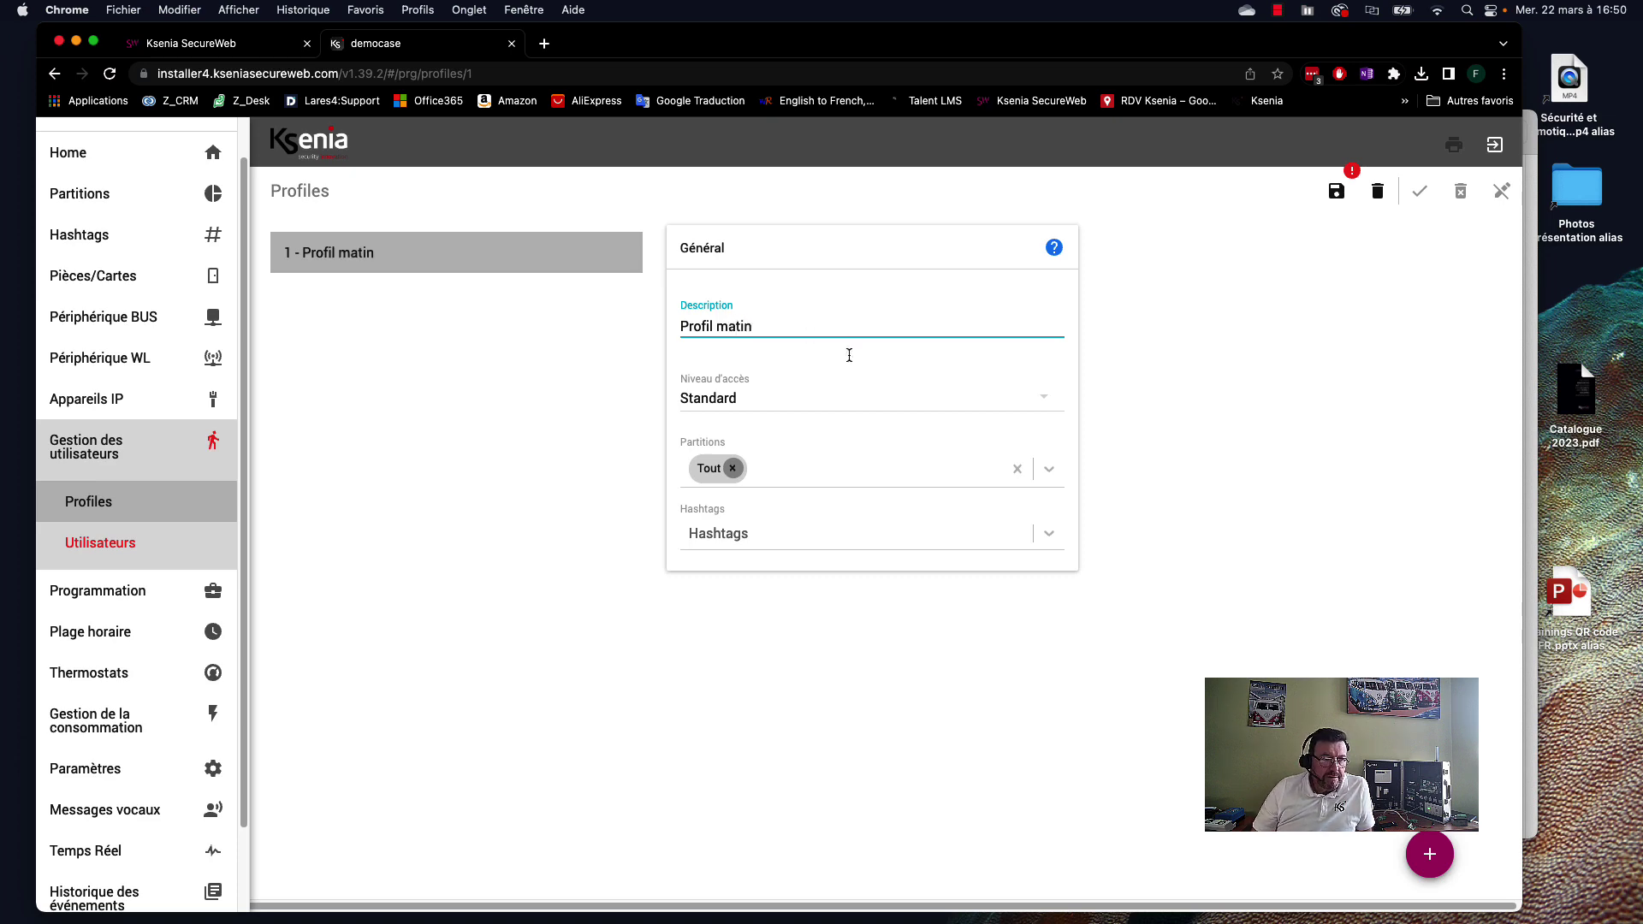
left_click(785, 400)
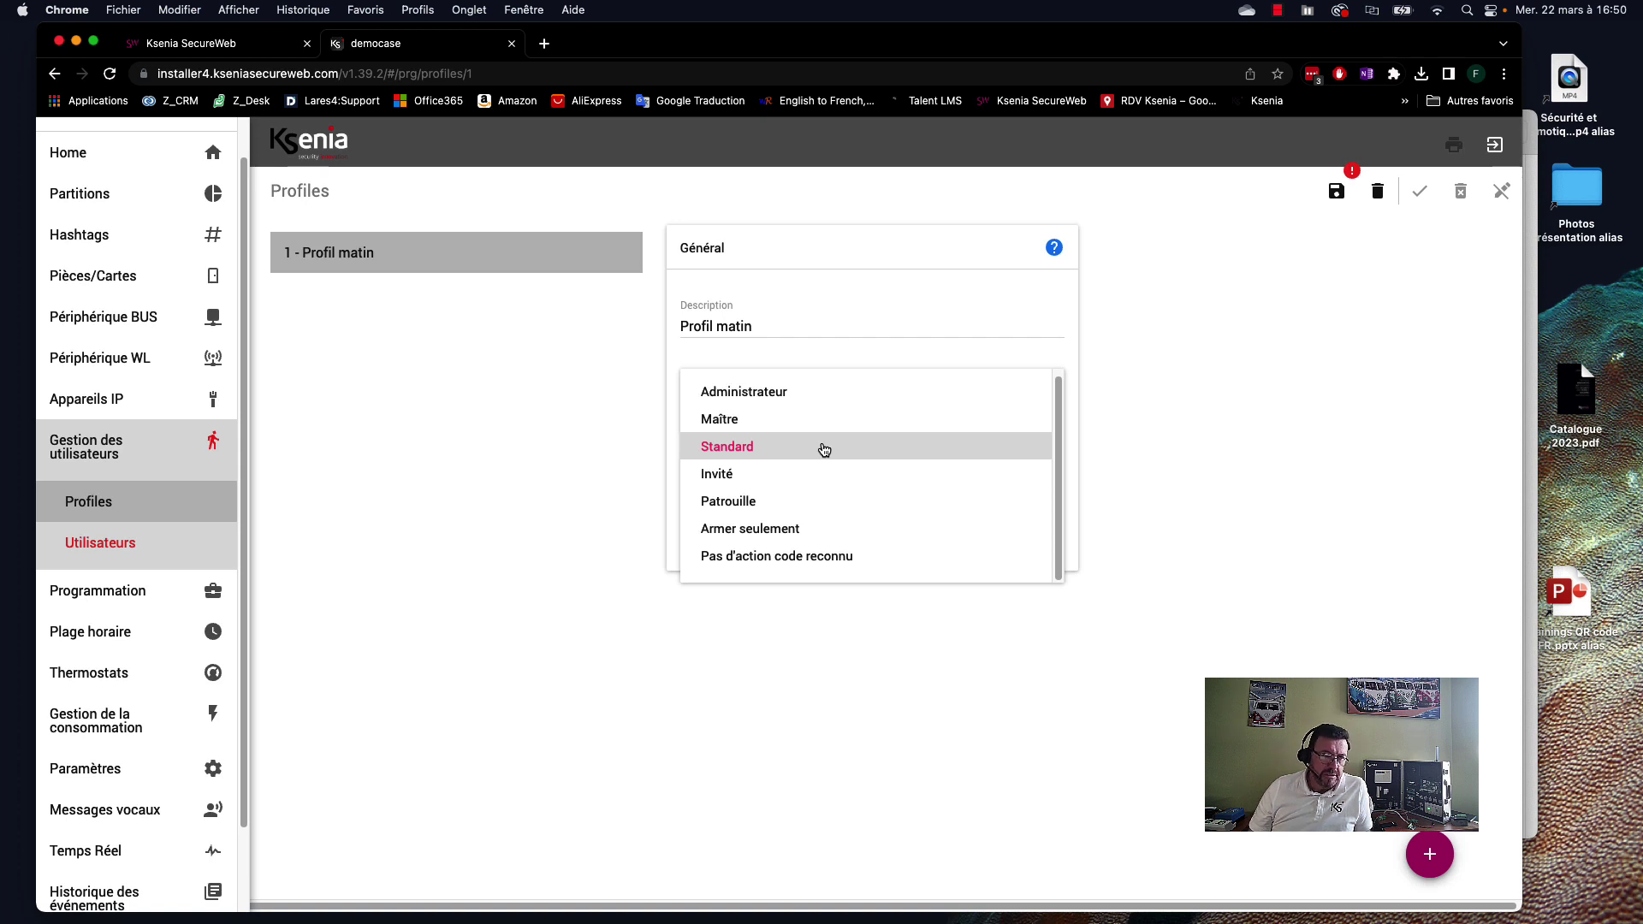
left_click(1148, 426)
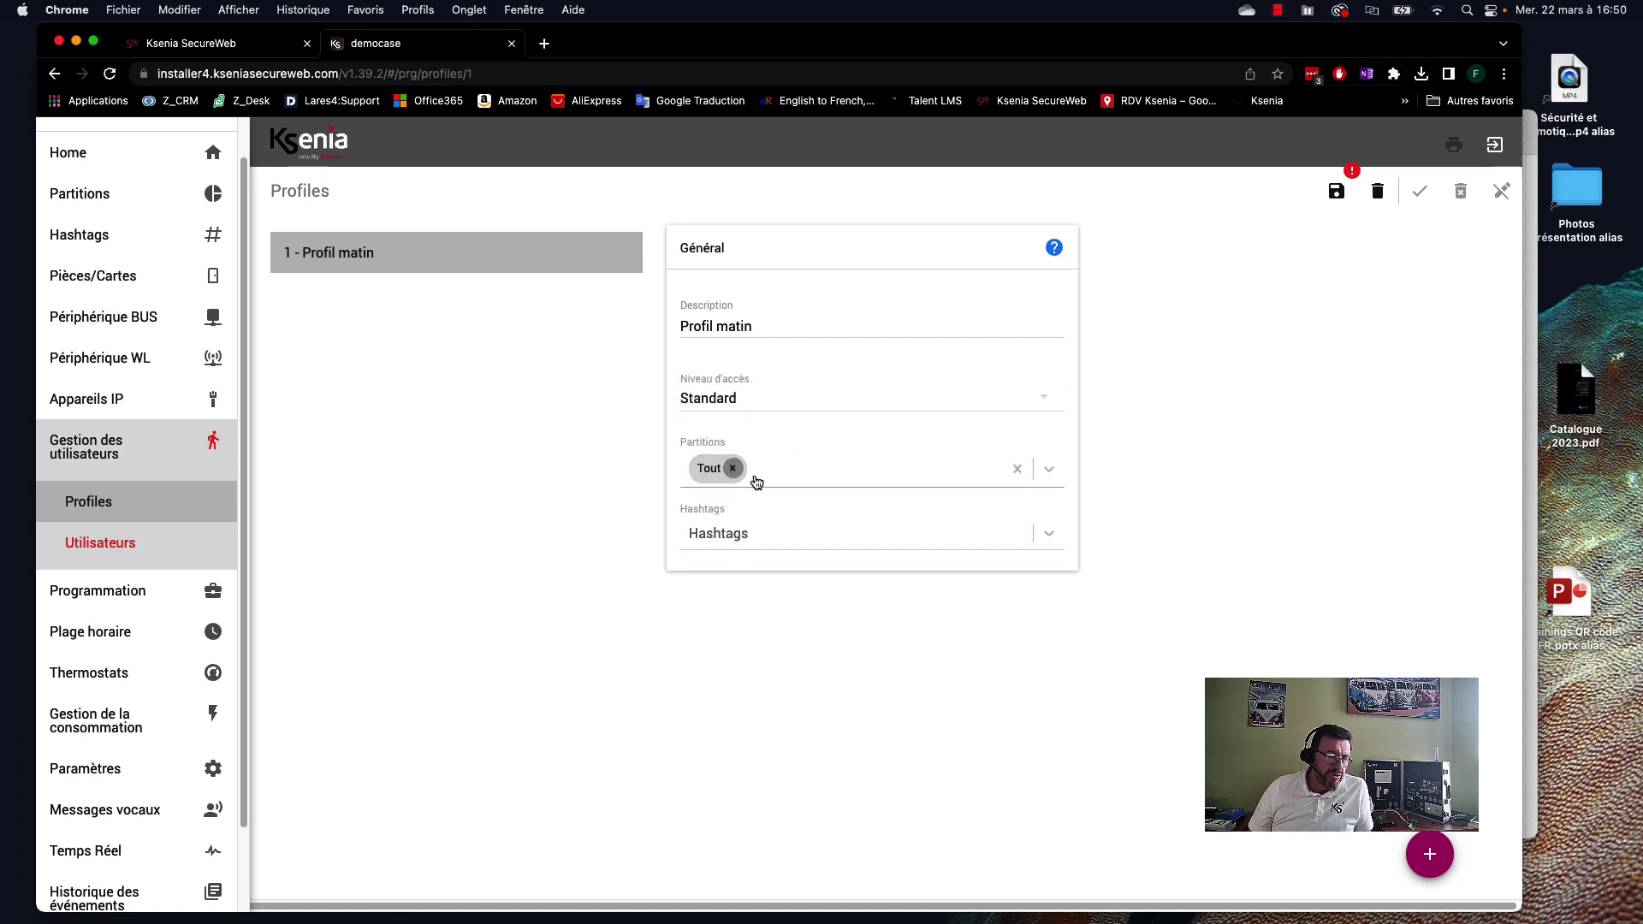
left_click(734, 534)
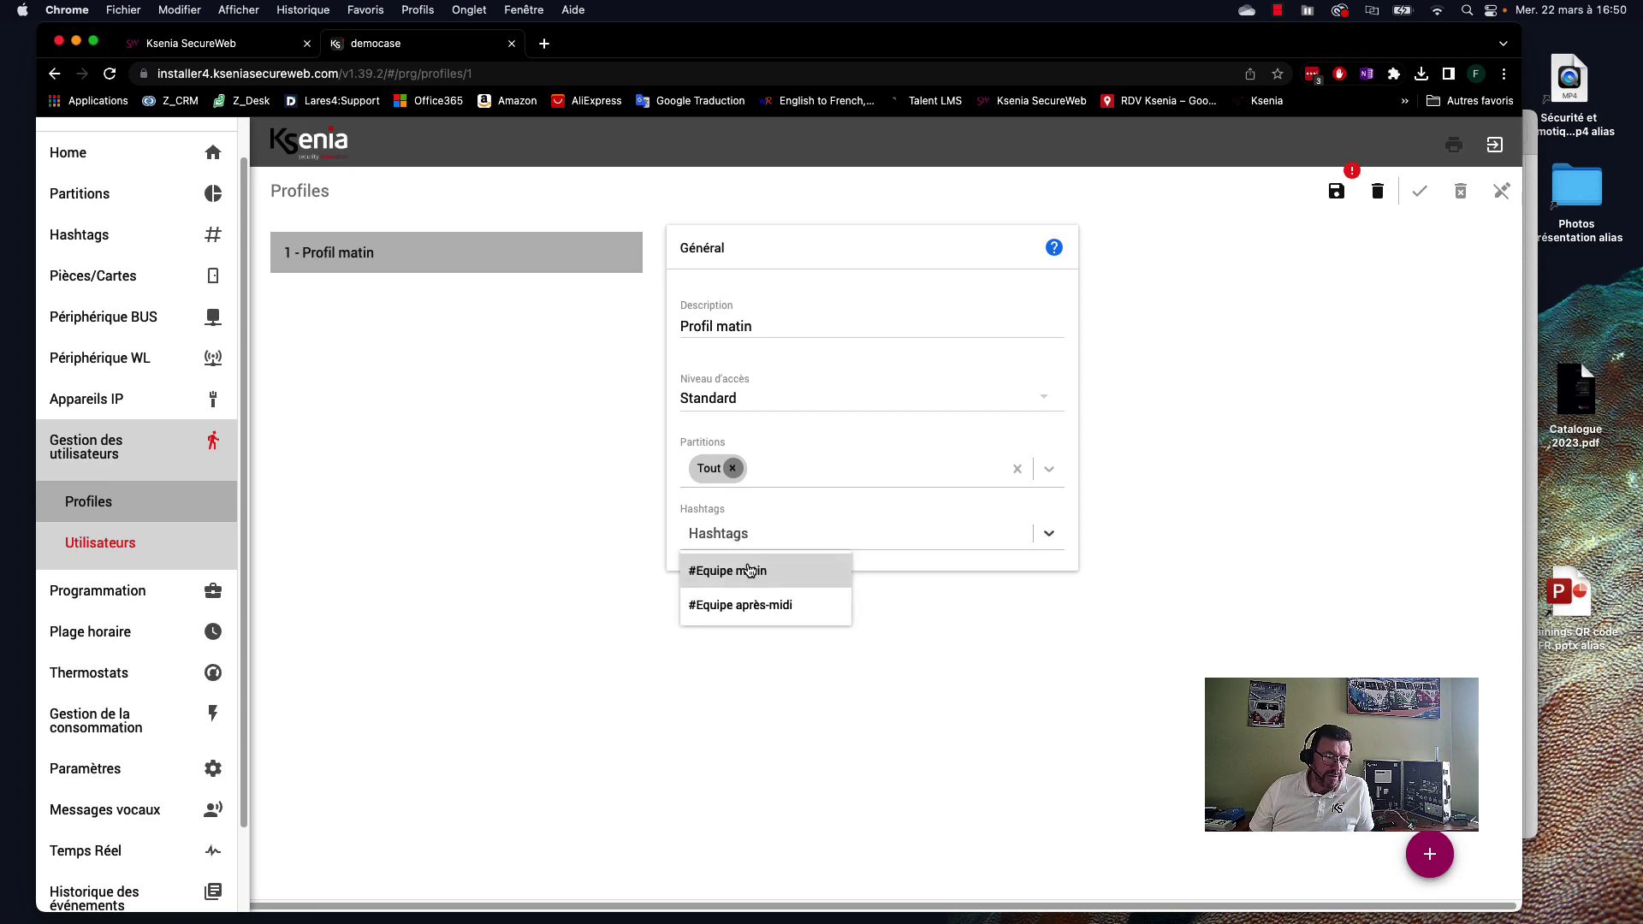
left_click(745, 569)
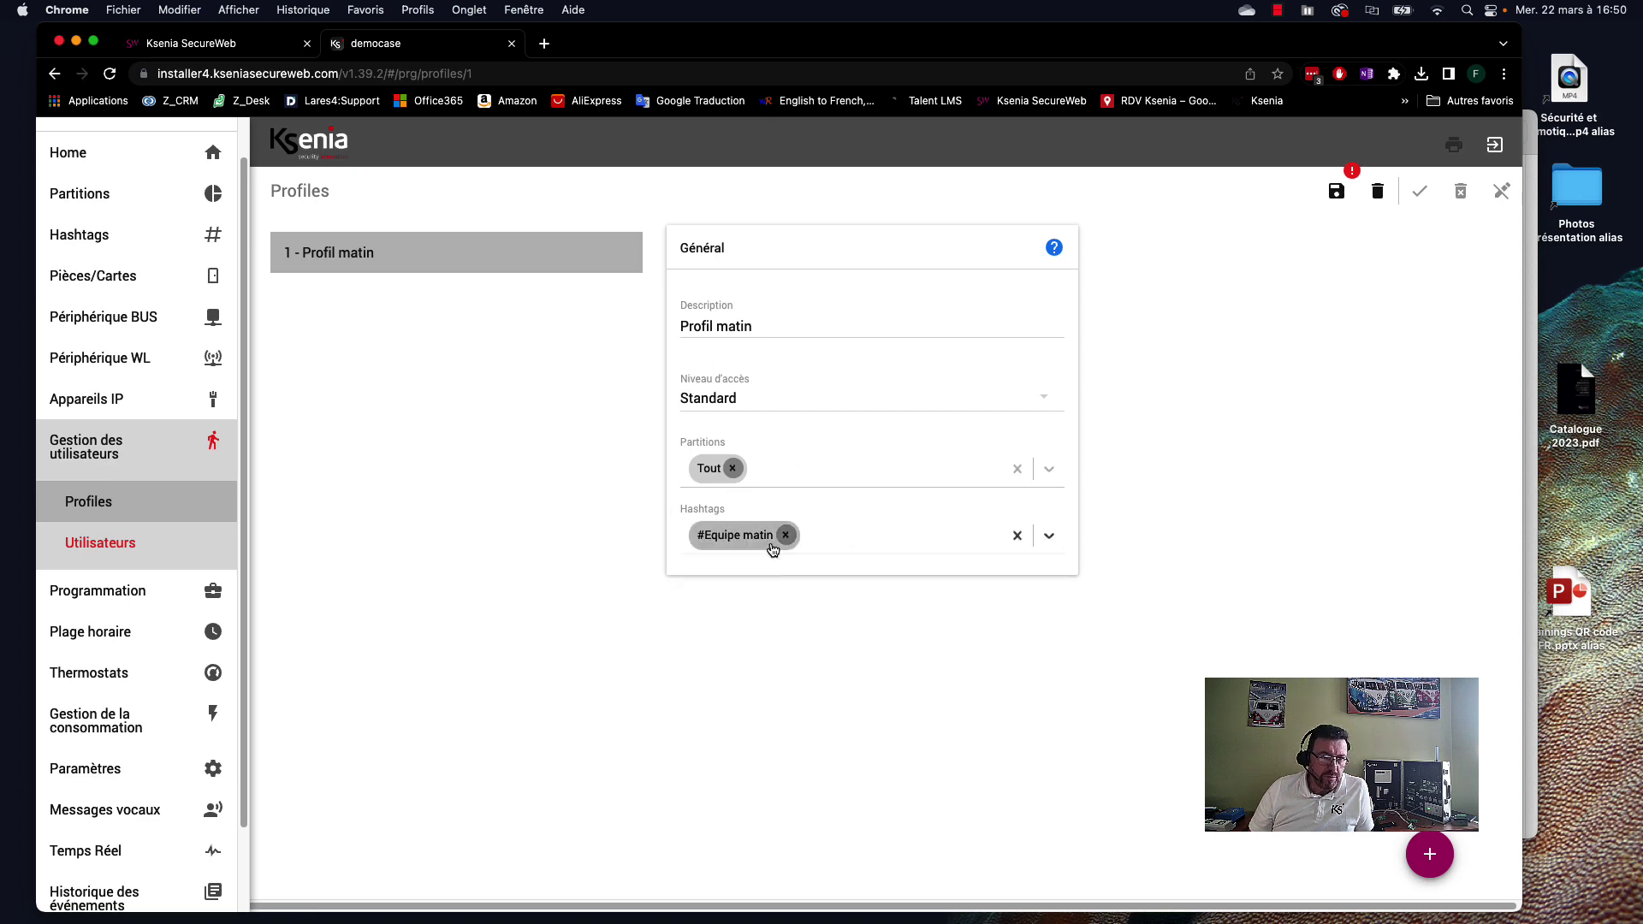
- Add a second profile 'Profil après-midi' tagged #Equipe après-midi
left_click(1429, 856)
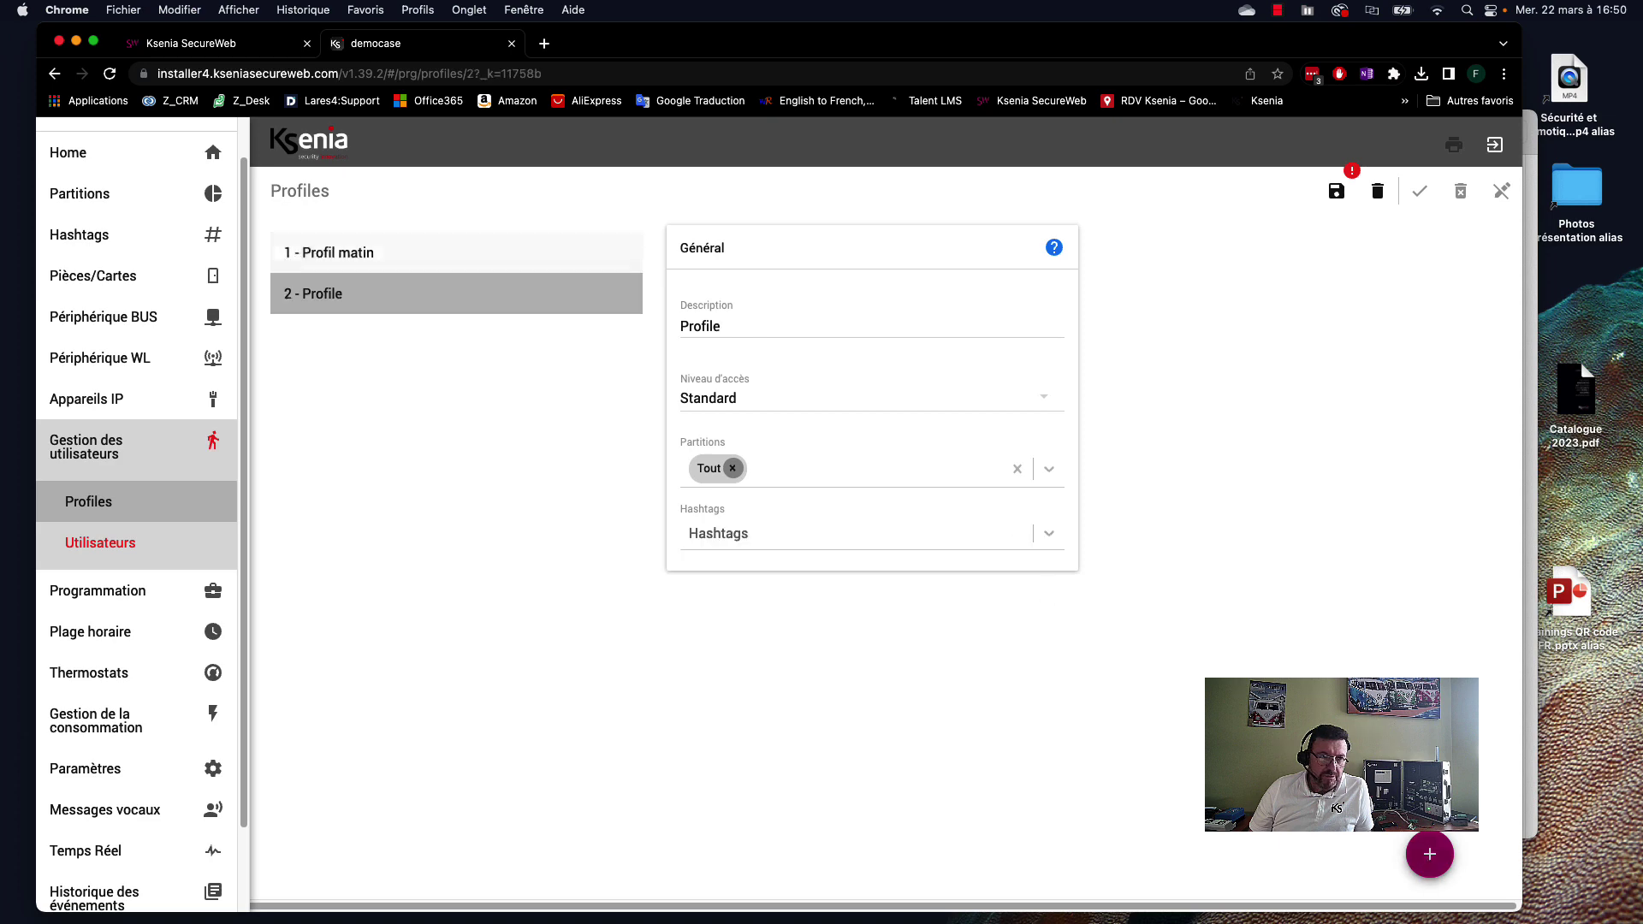
left_click(745, 326)
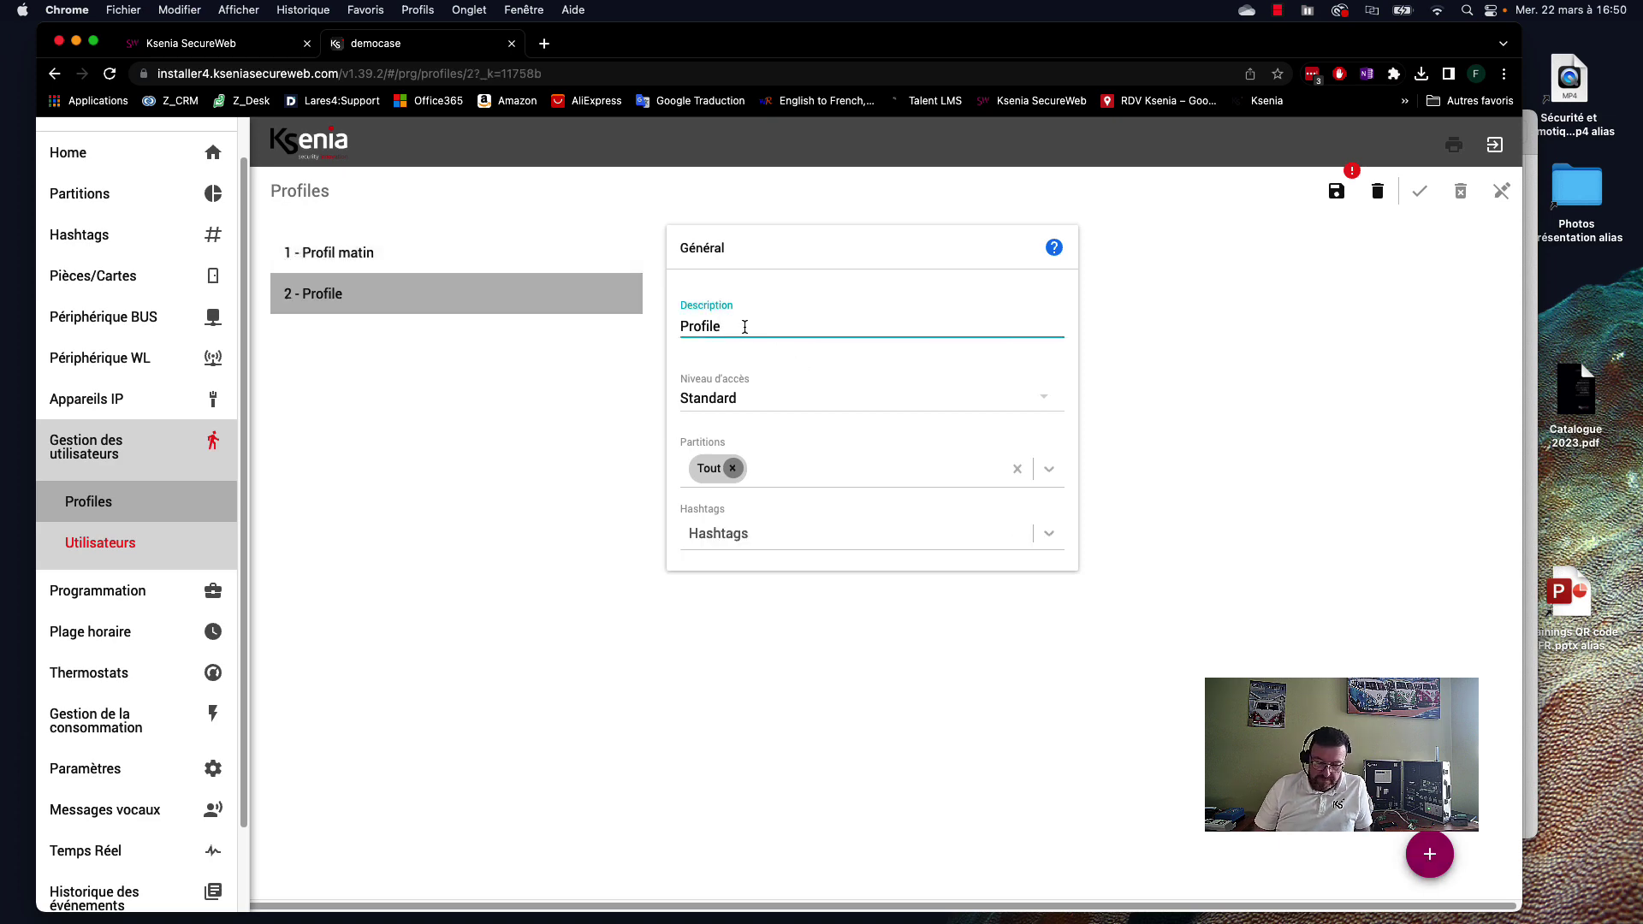
key("BackSpace")
type("a")
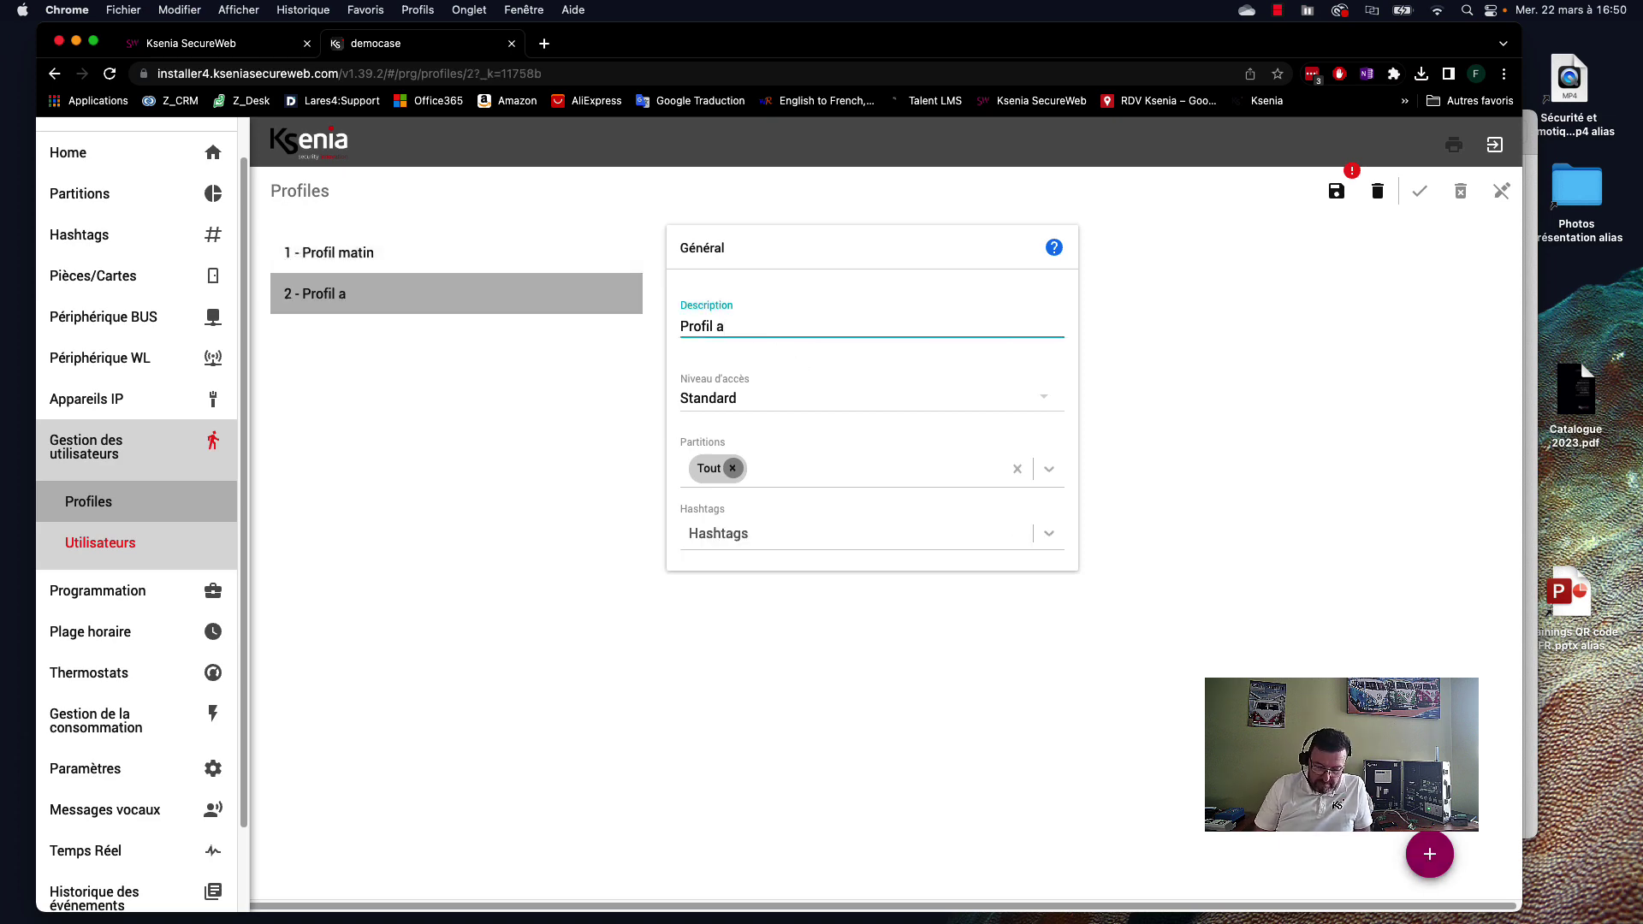
type("près")
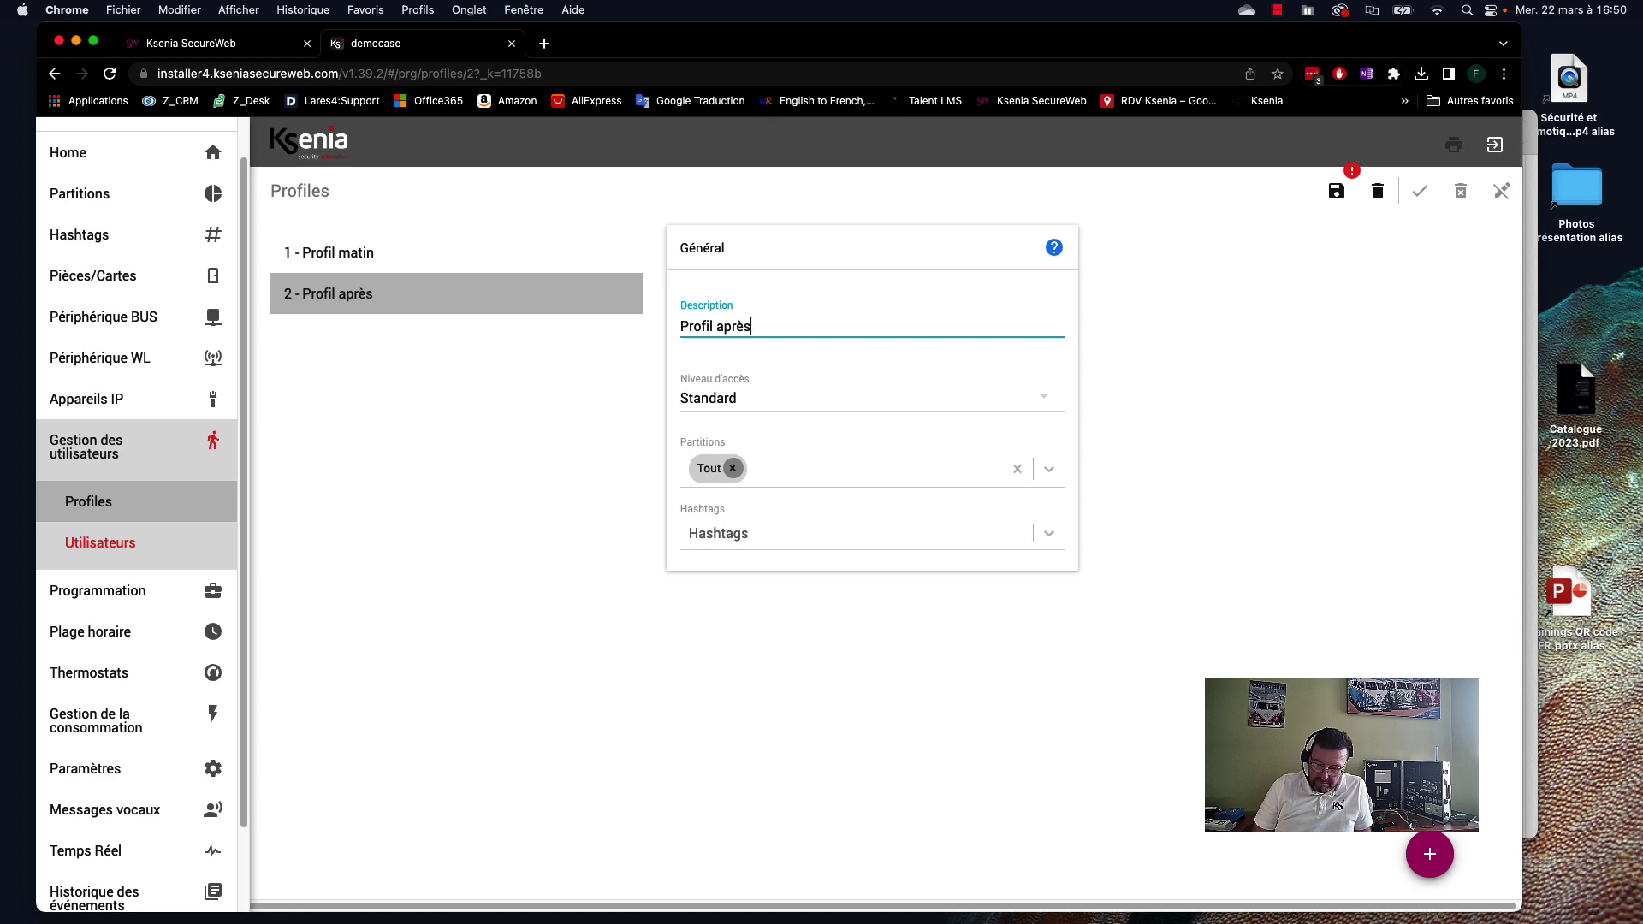
type("-midi")
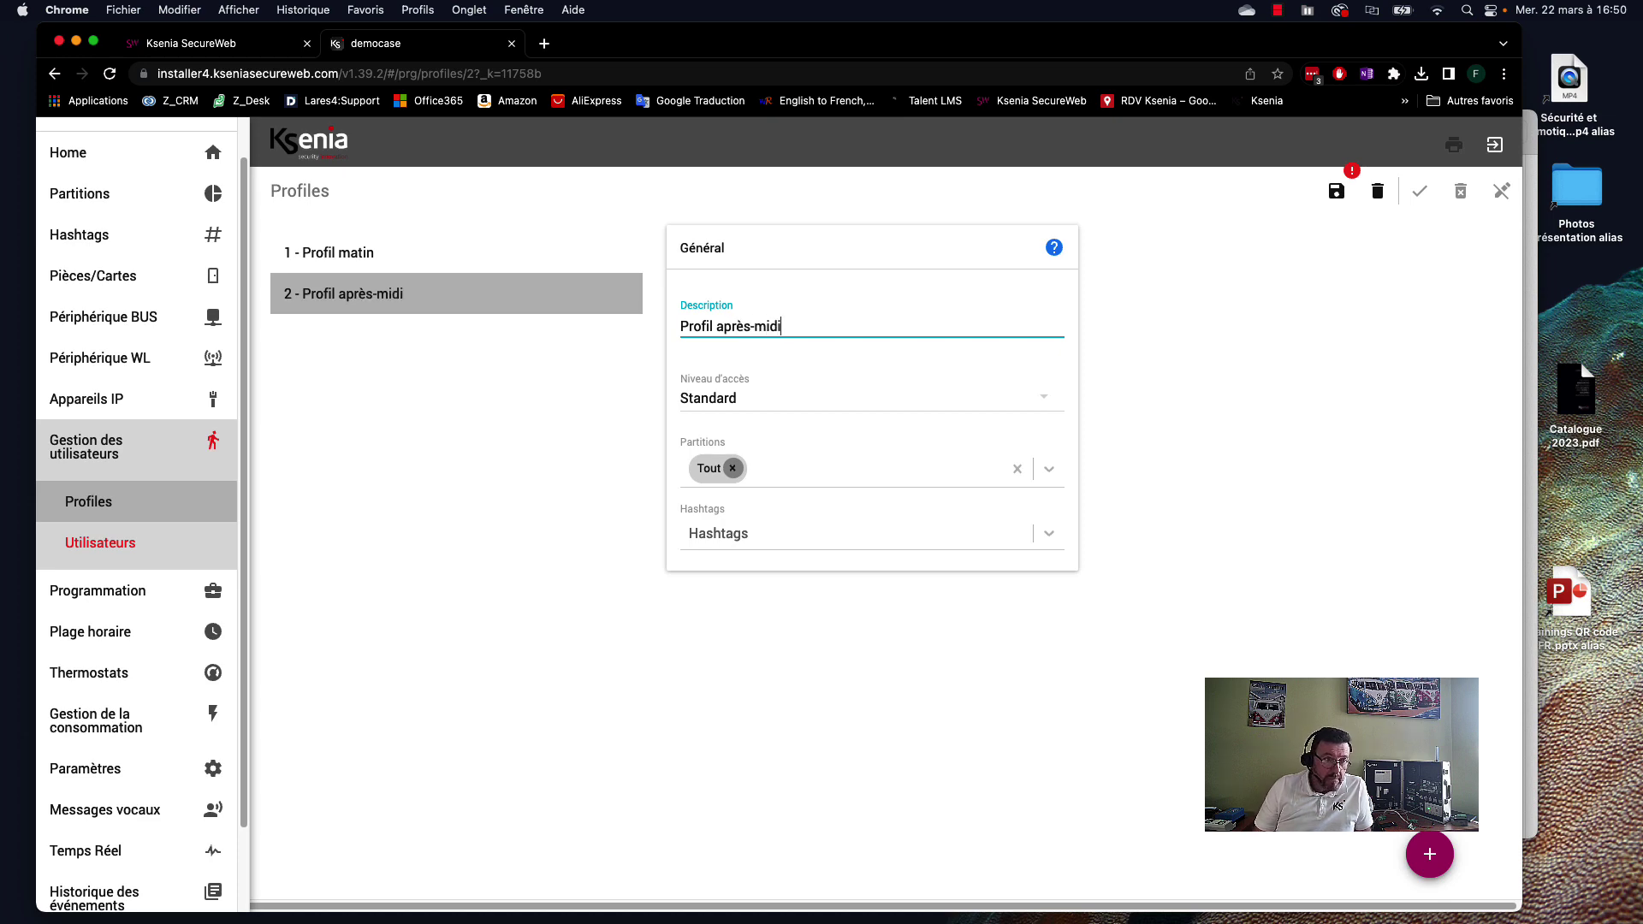
left_click(733, 532)
left_click(743, 609)
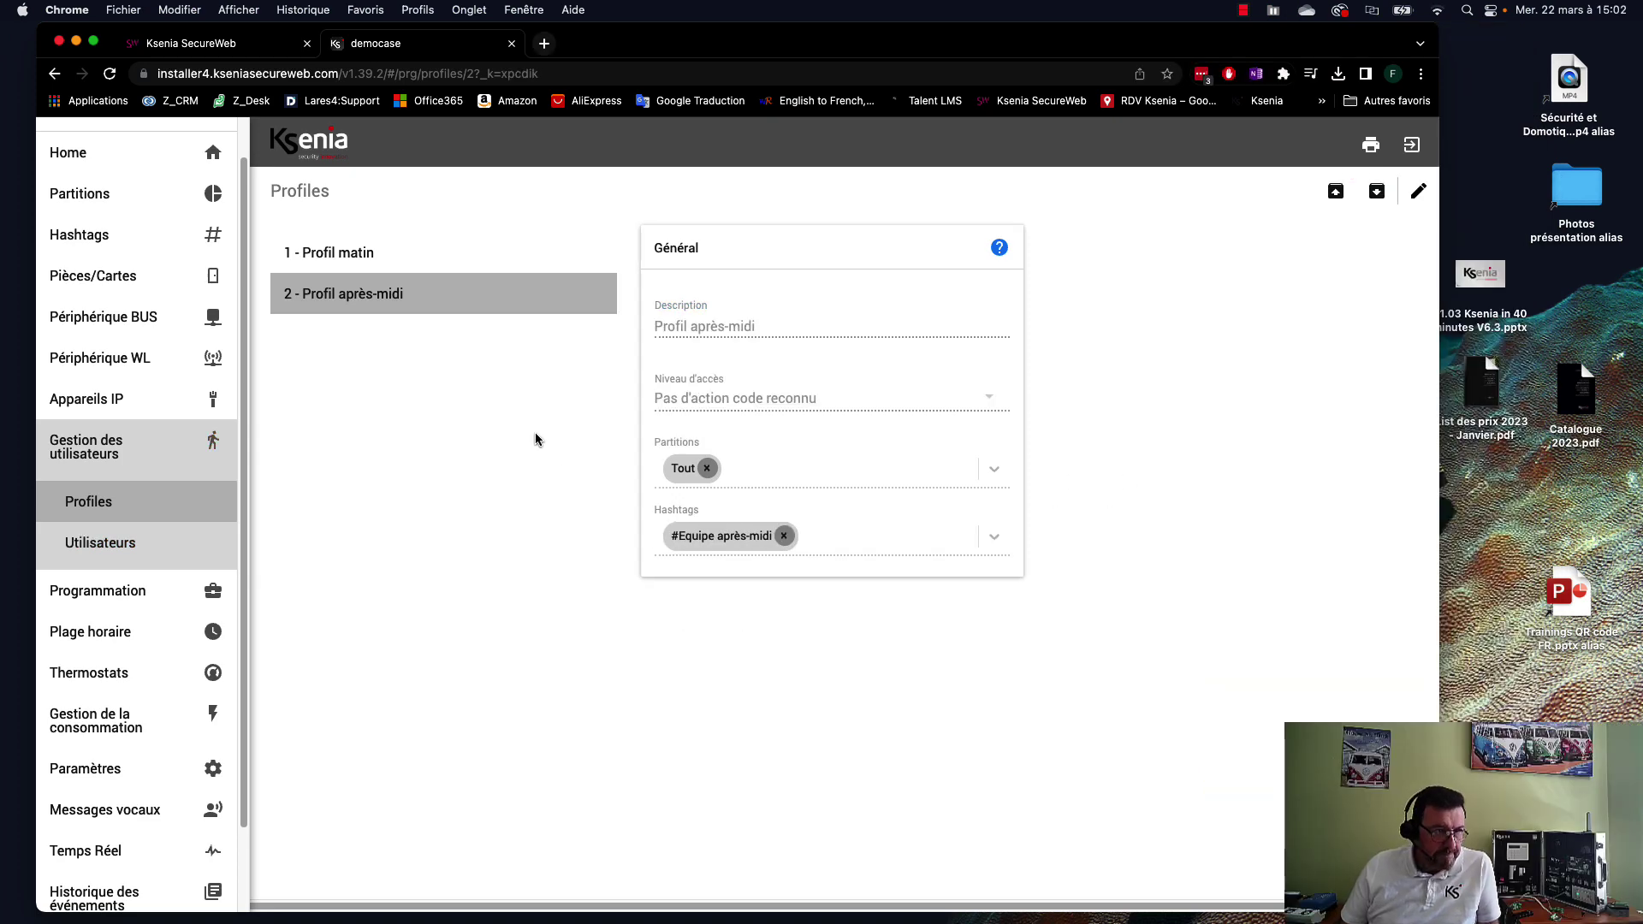
- Open Programmation > Scénarios in edit mode and add scenario 4
left_click(105, 460)
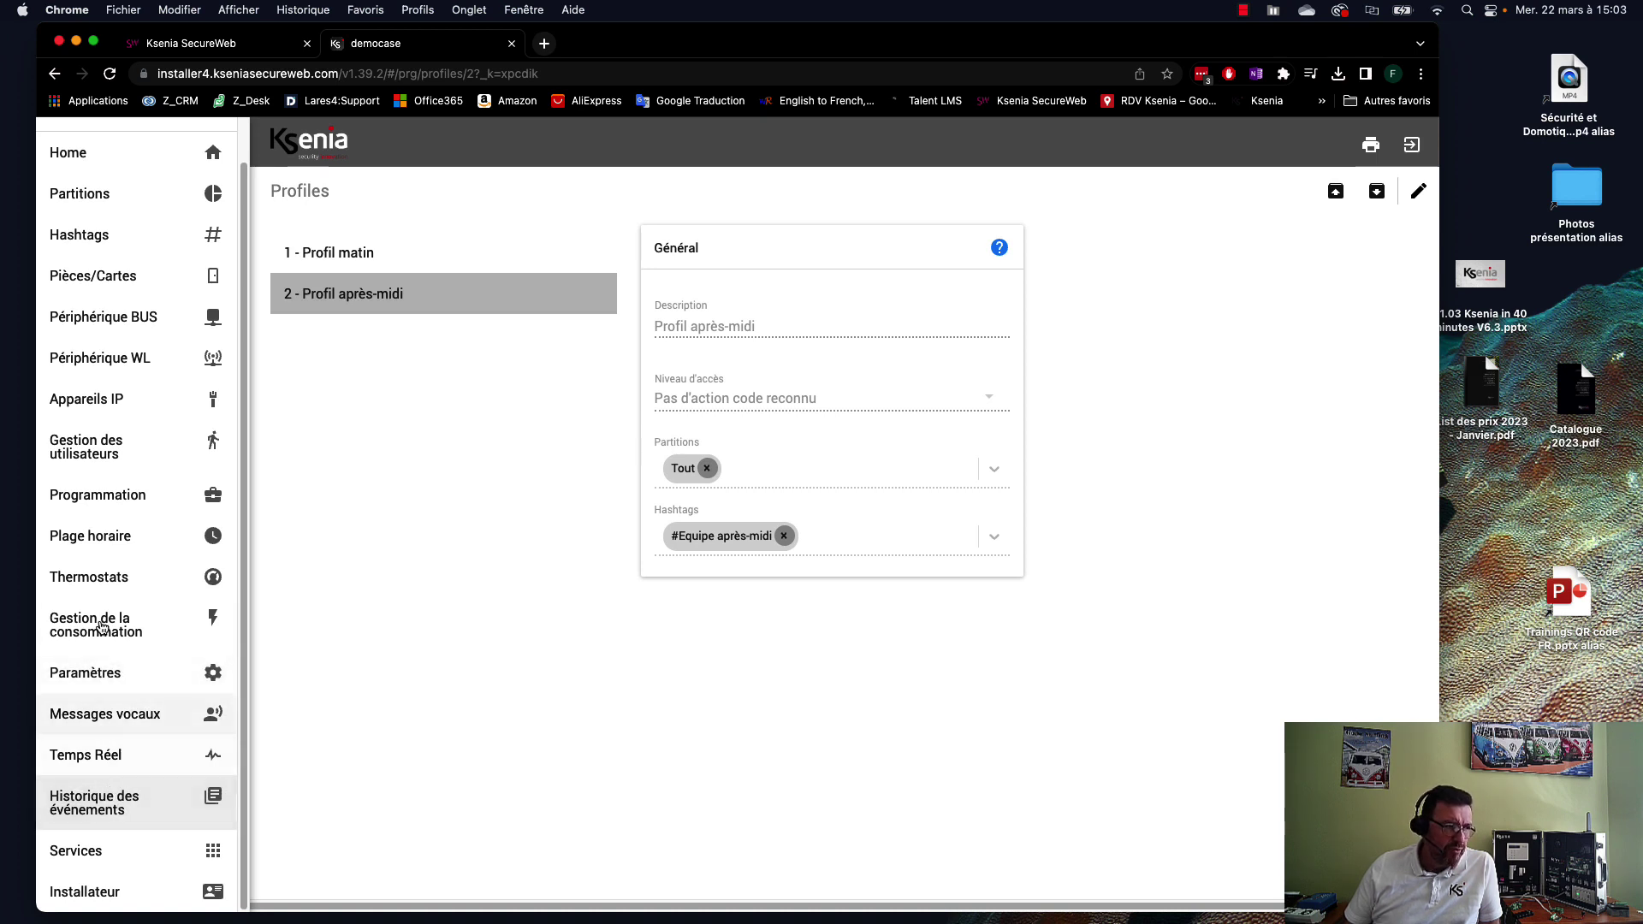
left_click(103, 503)
scroll(103, 513, "down", 3)
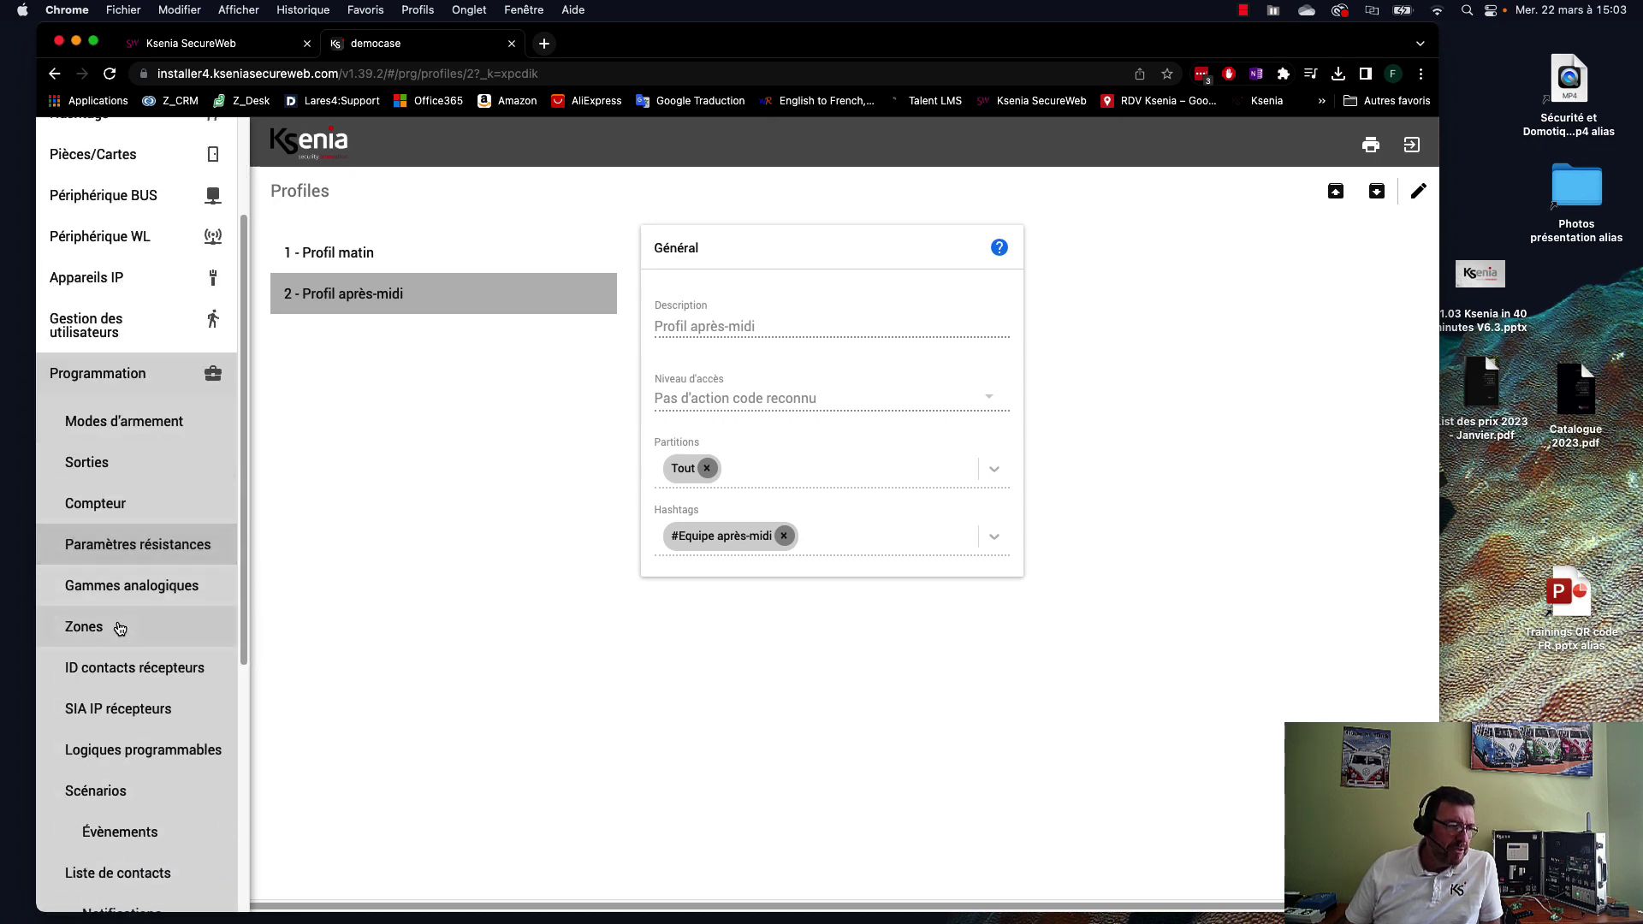
left_click(95, 790)
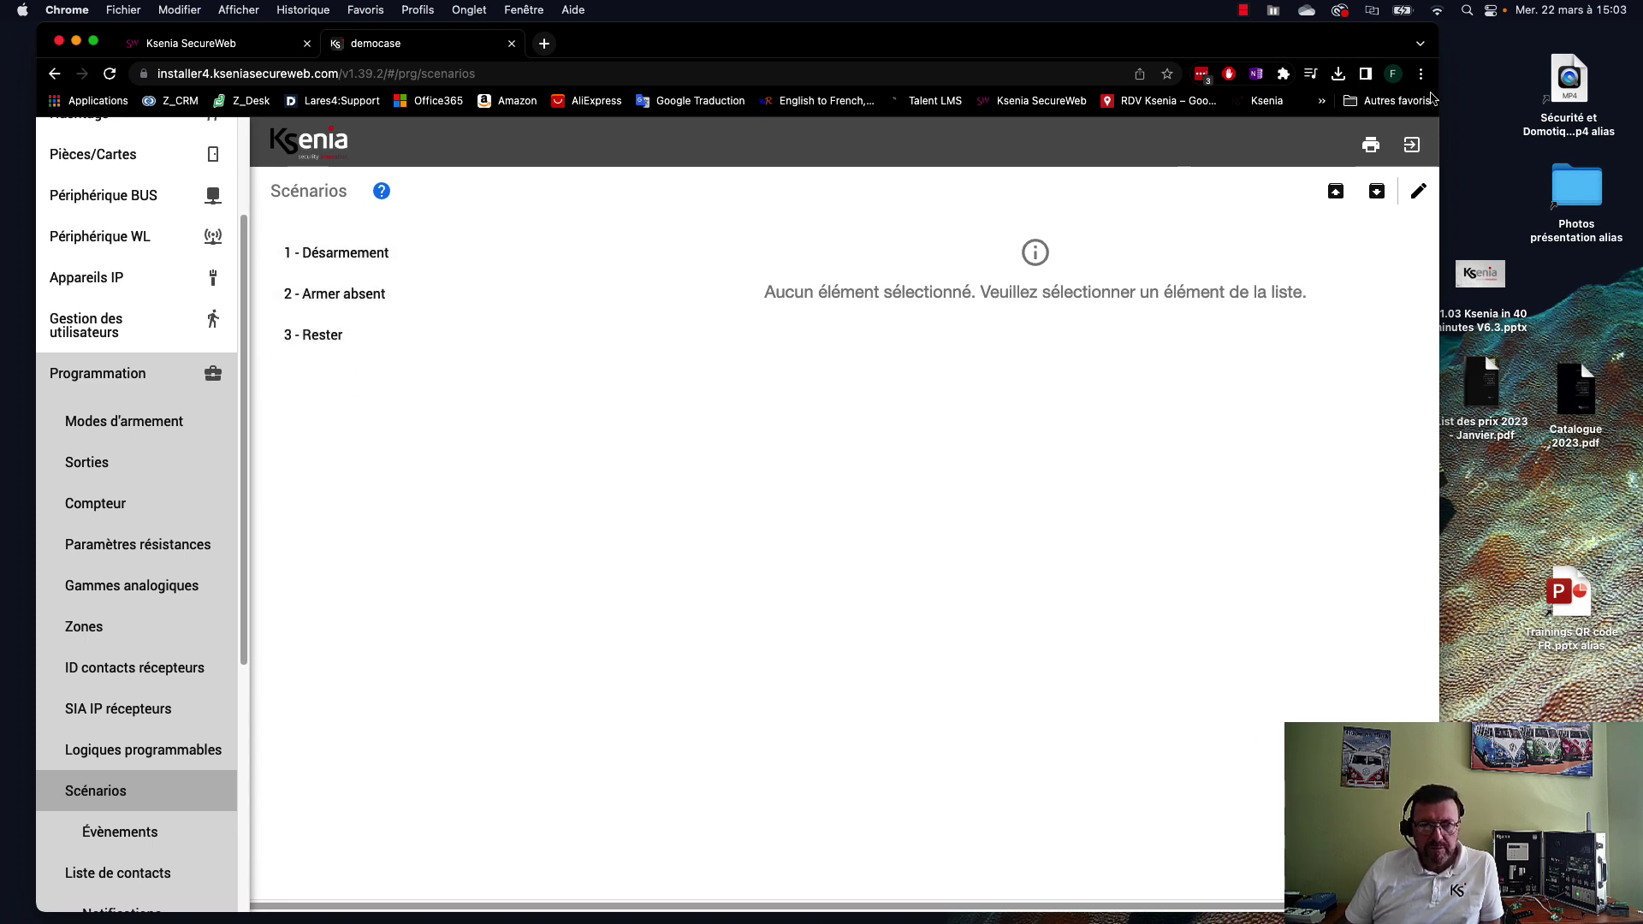
left_click(1416, 196)
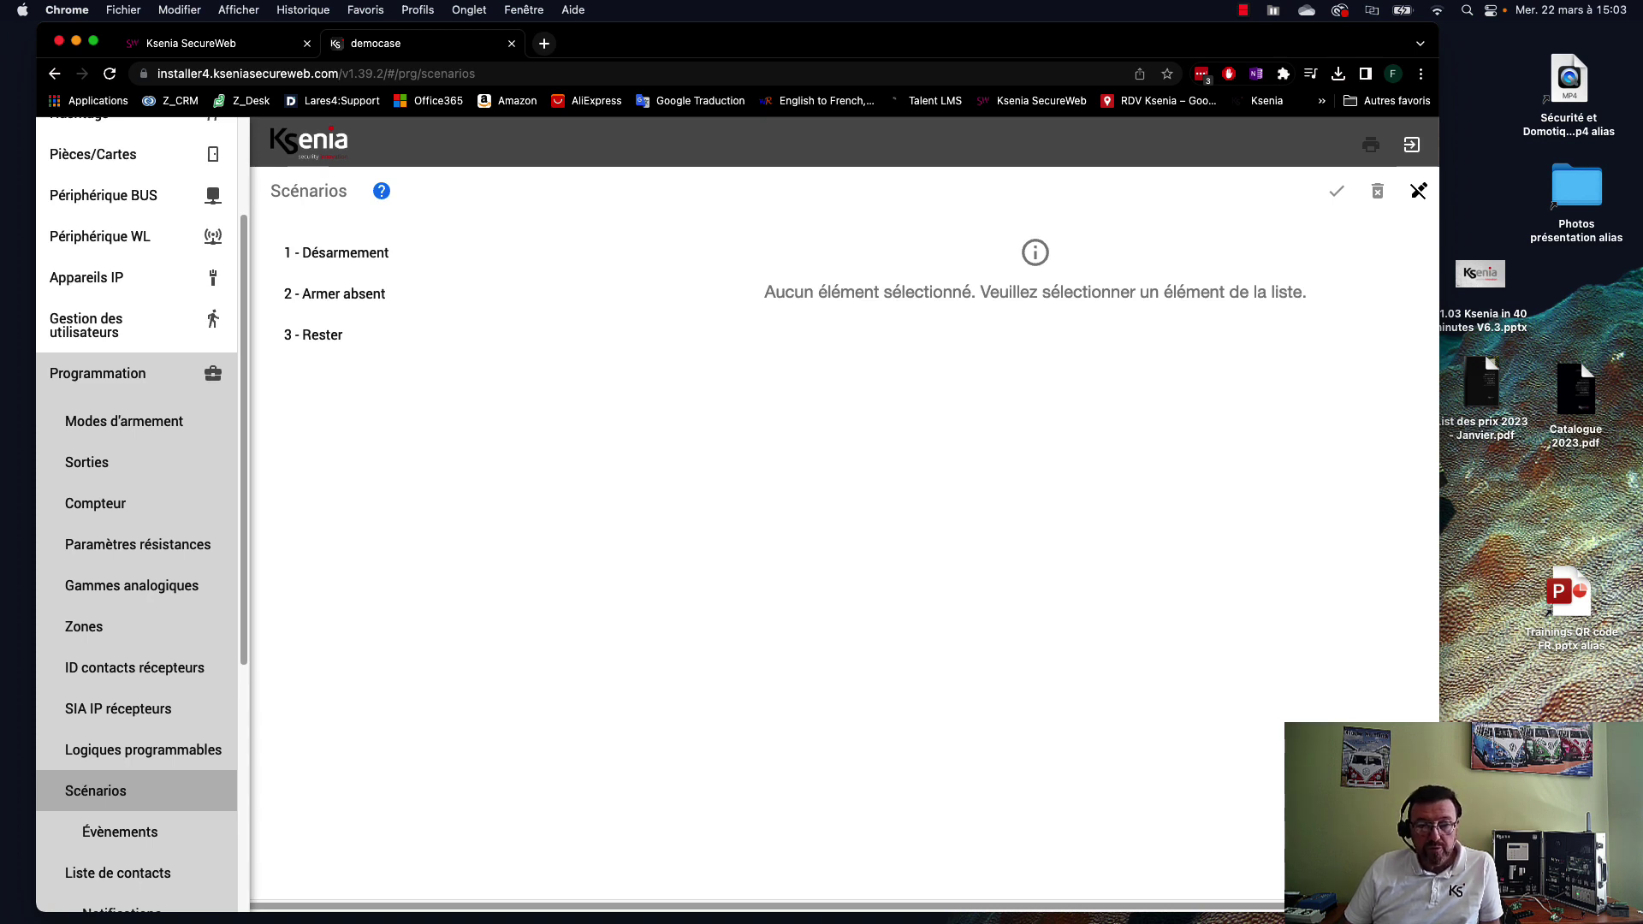
left_click(1266, 757)
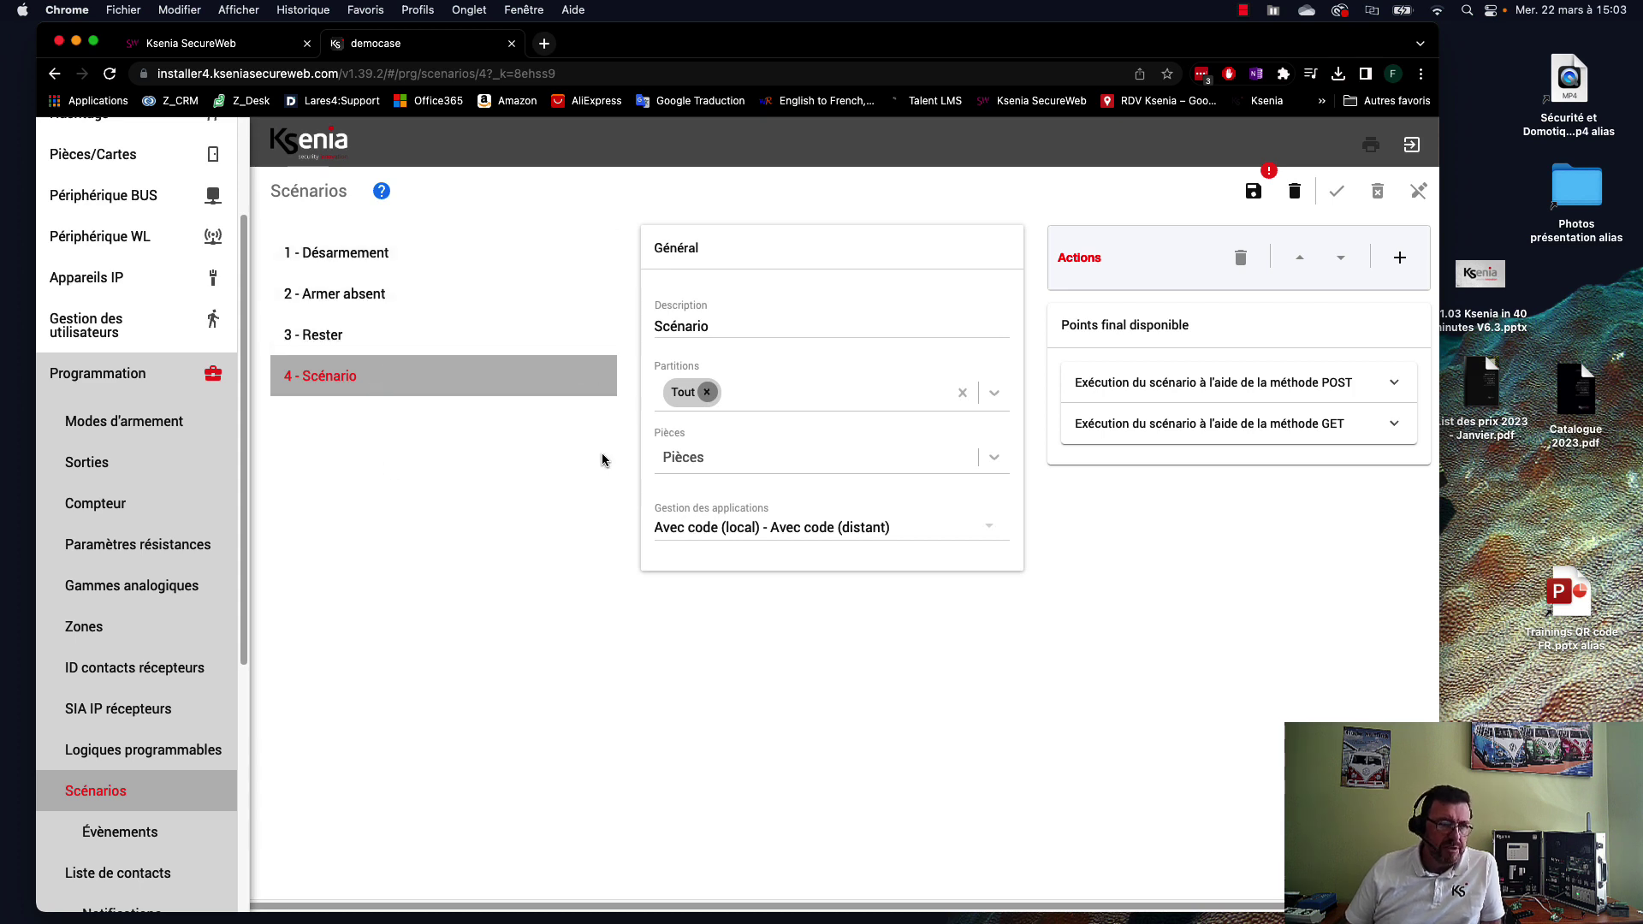
- Describe scenario 4 as 'Activer equipe matin' and set Gestion des applications to Caché
left_click_drag(724, 327, 642, 333)
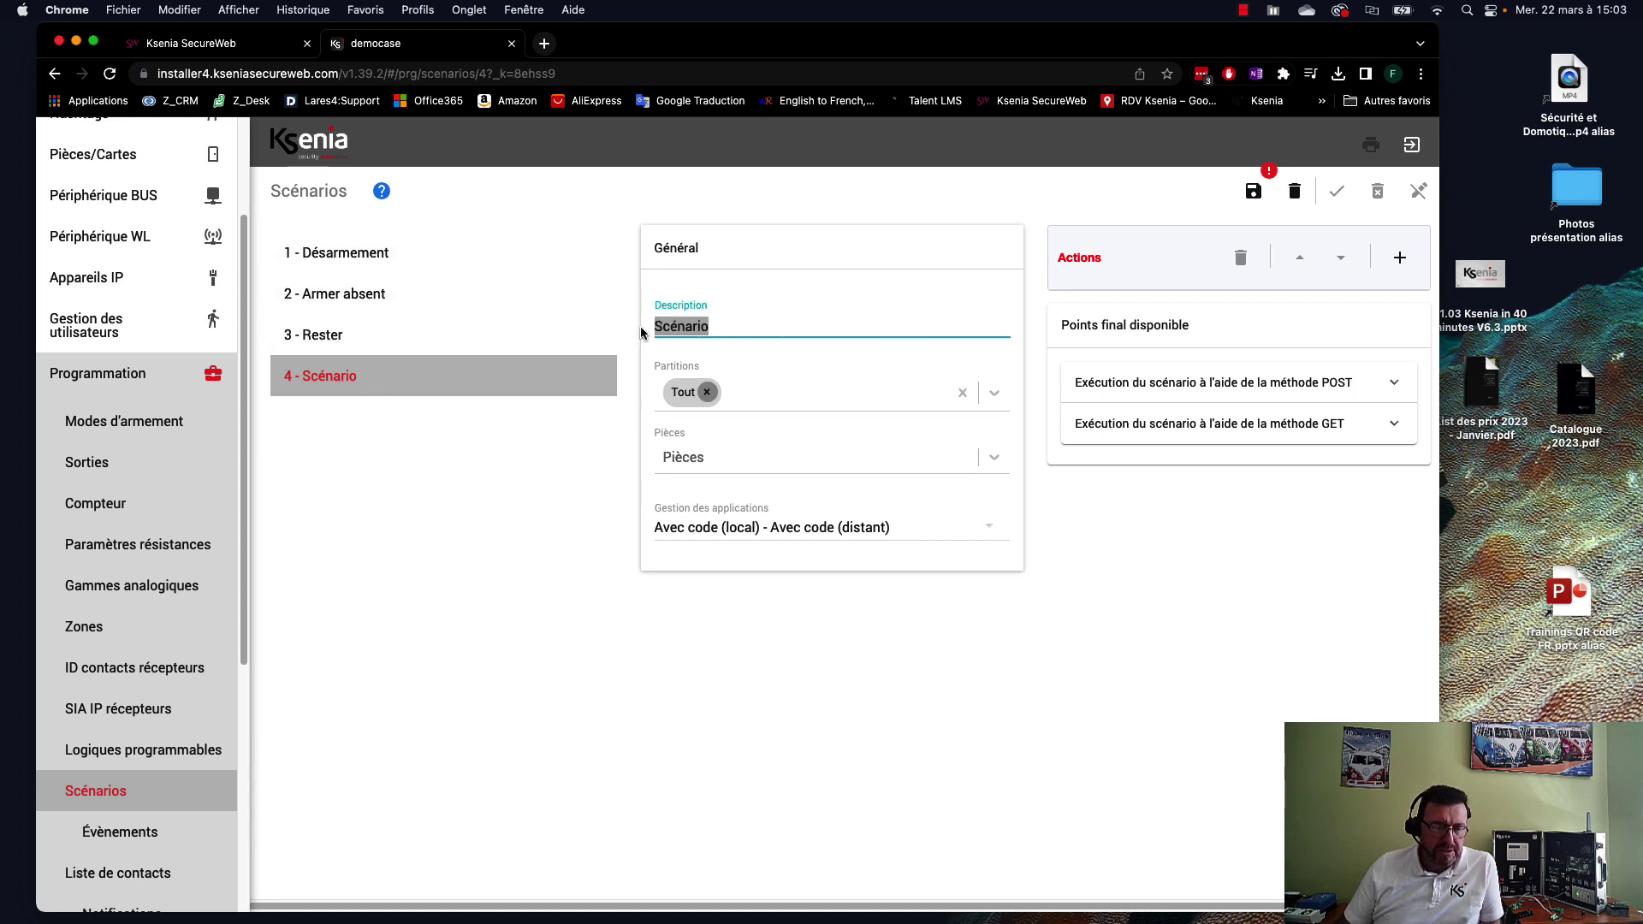
type("AC")
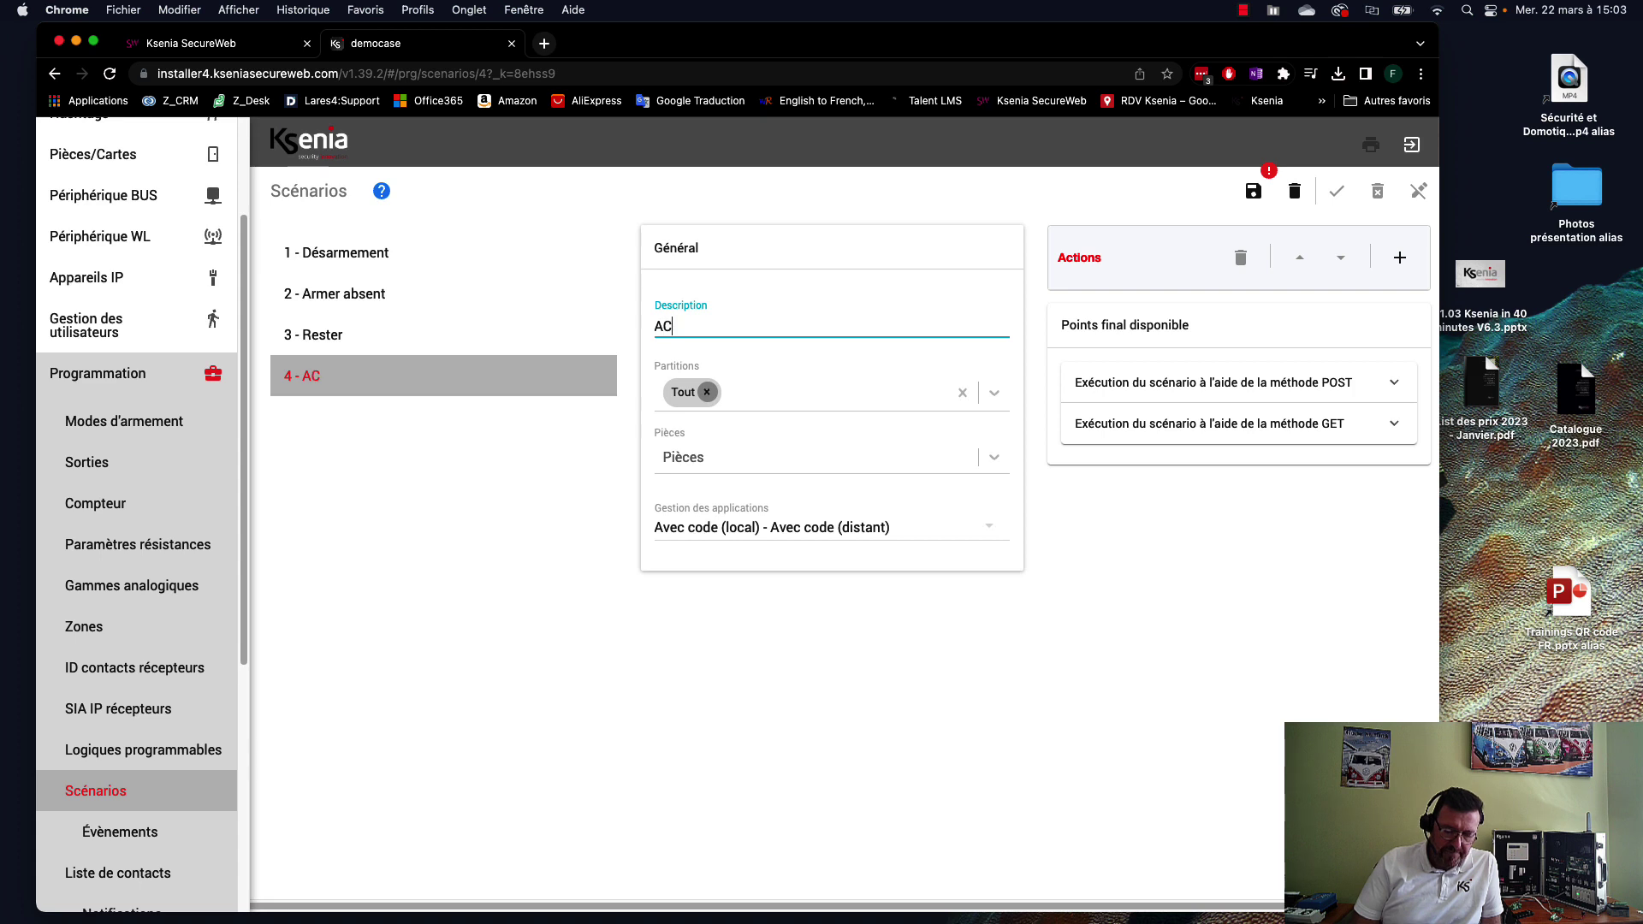
key("BackSpace")
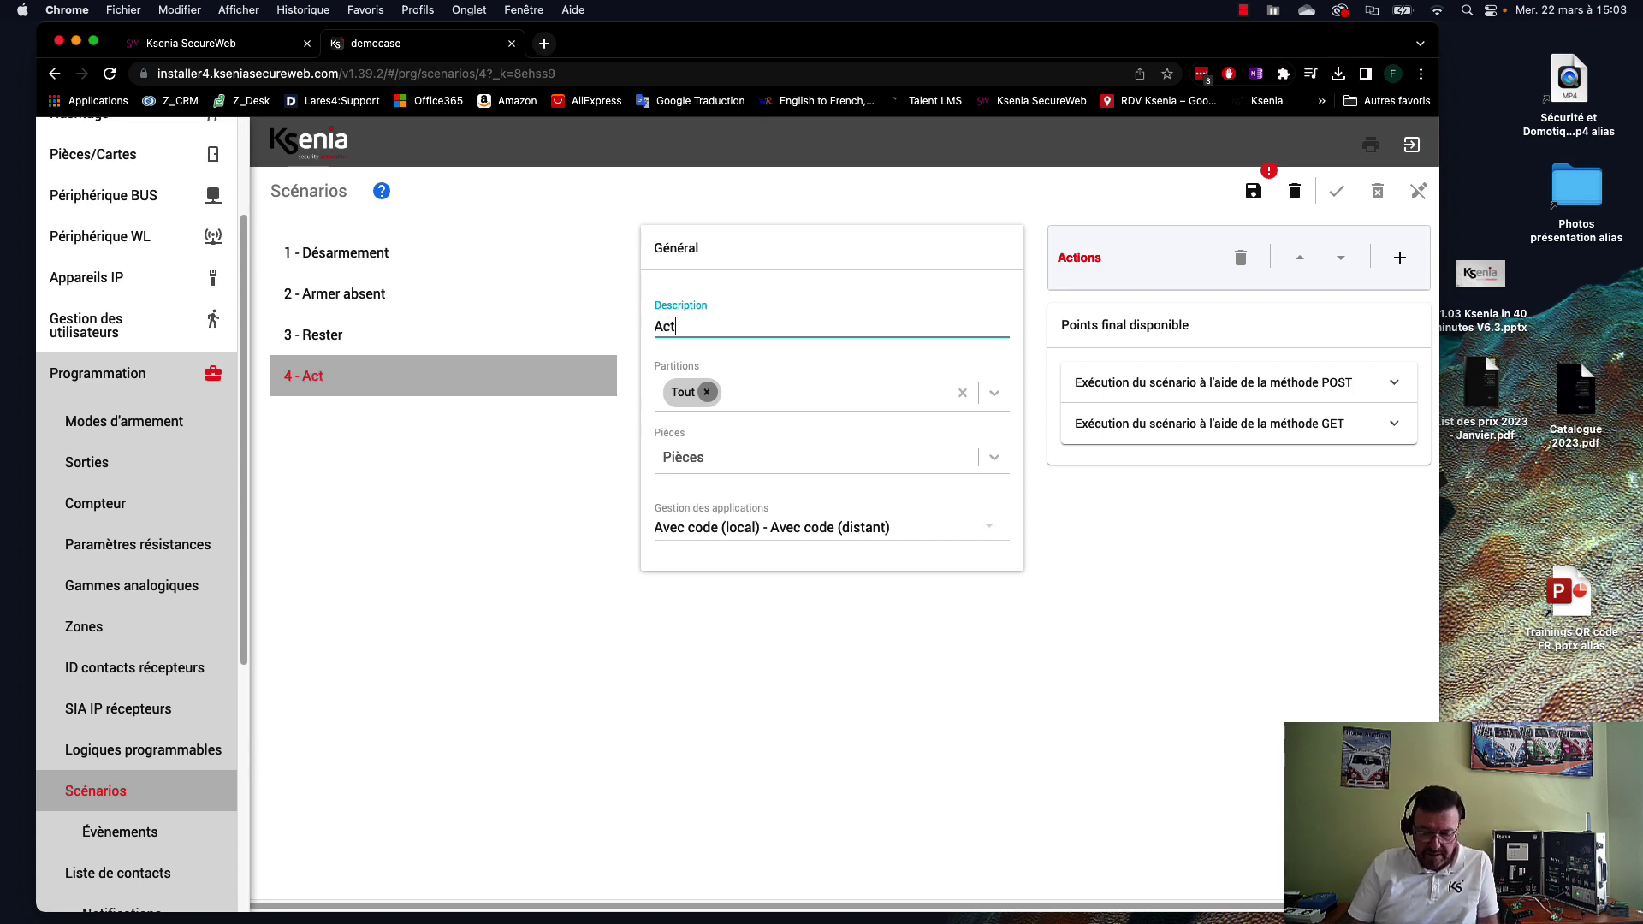
type("ctiver e")
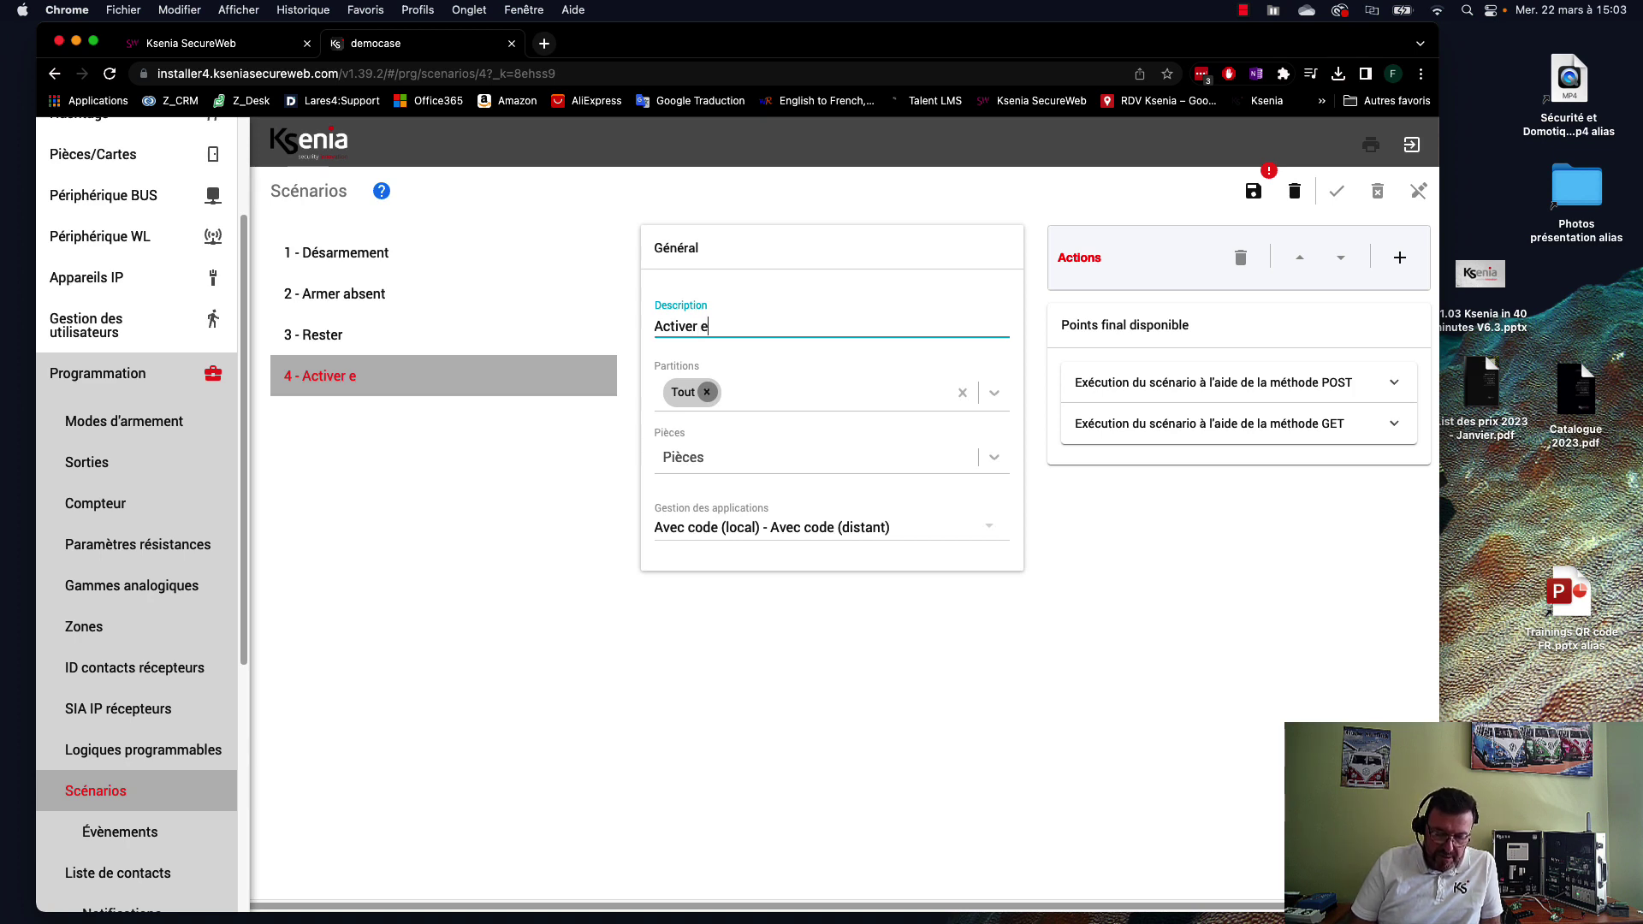
type("quipe matin")
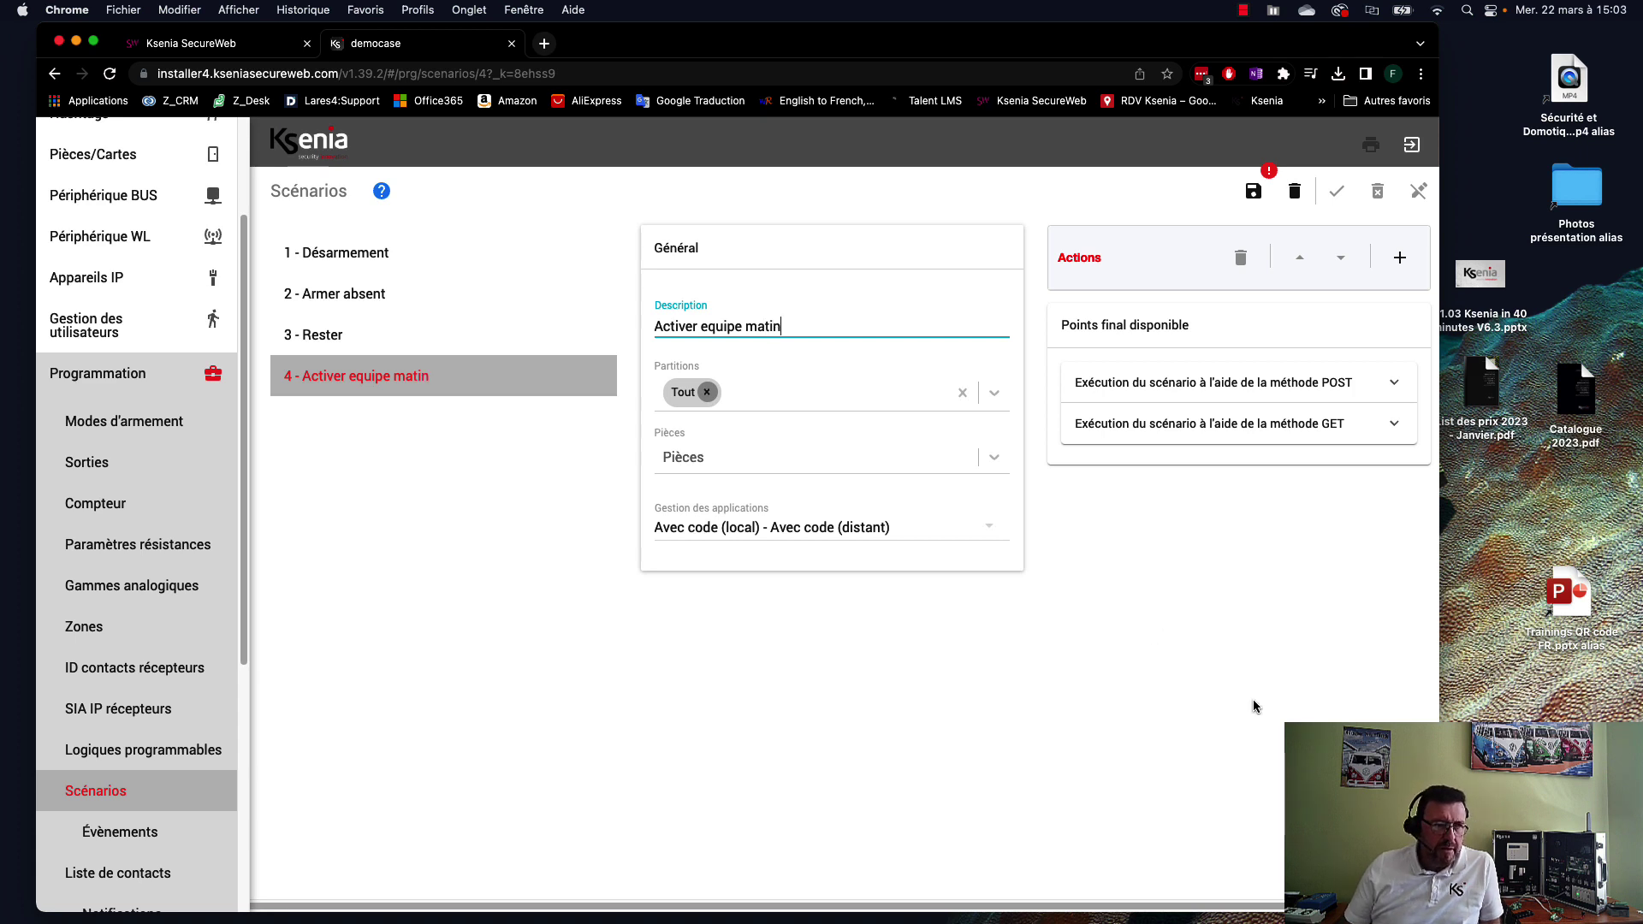
left_click(717, 463)
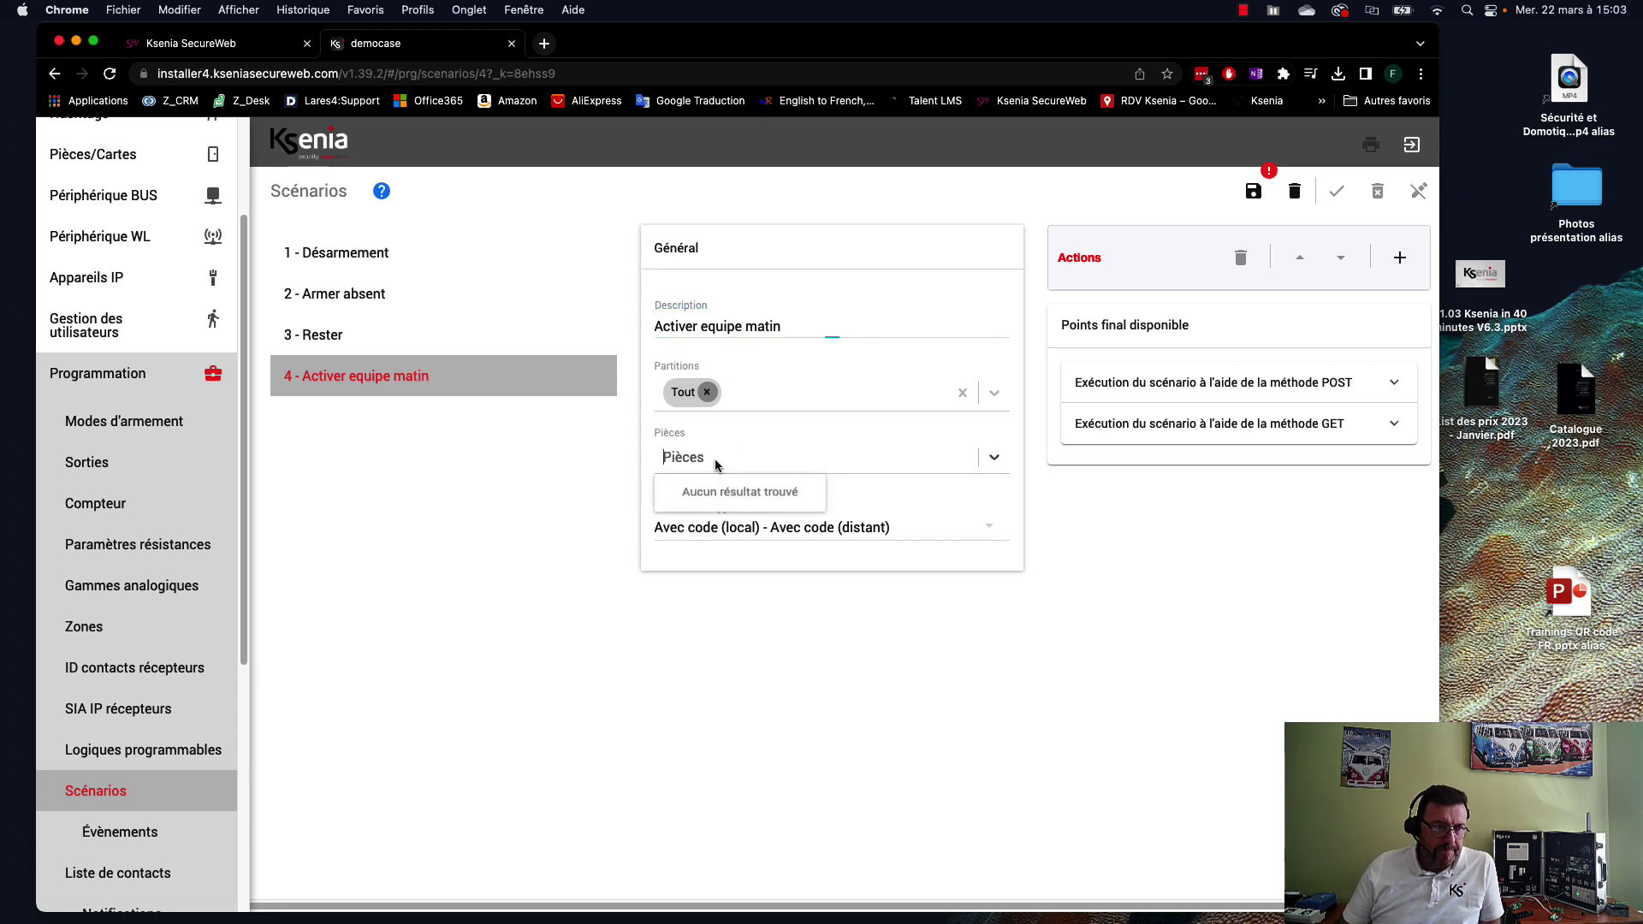
left_click(819, 534)
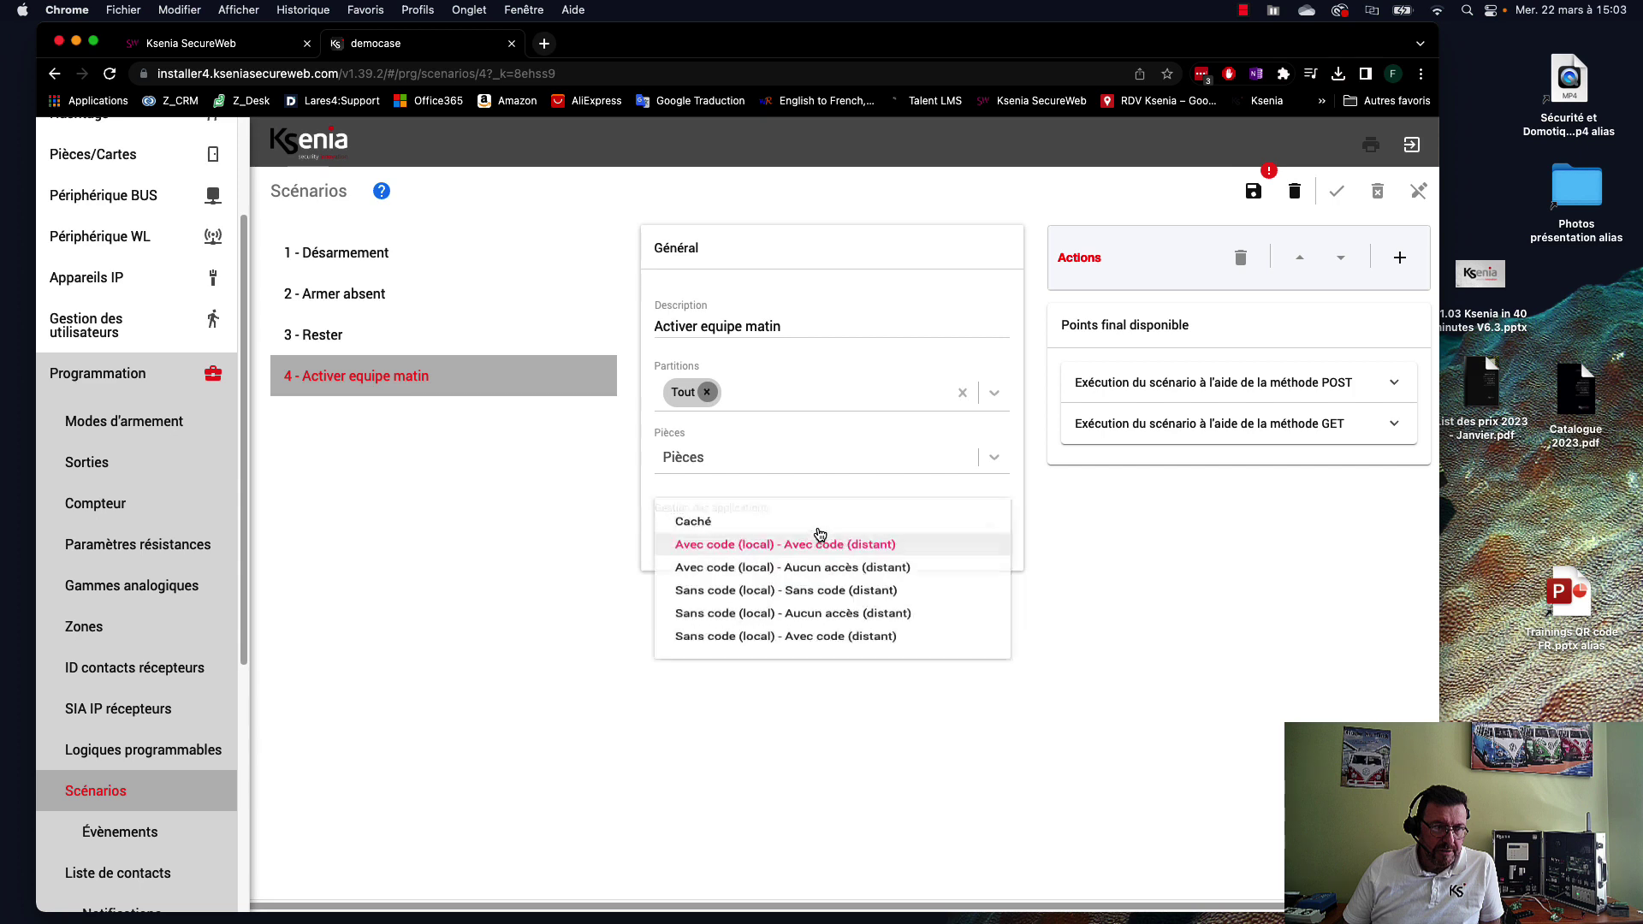
left_click(785, 529)
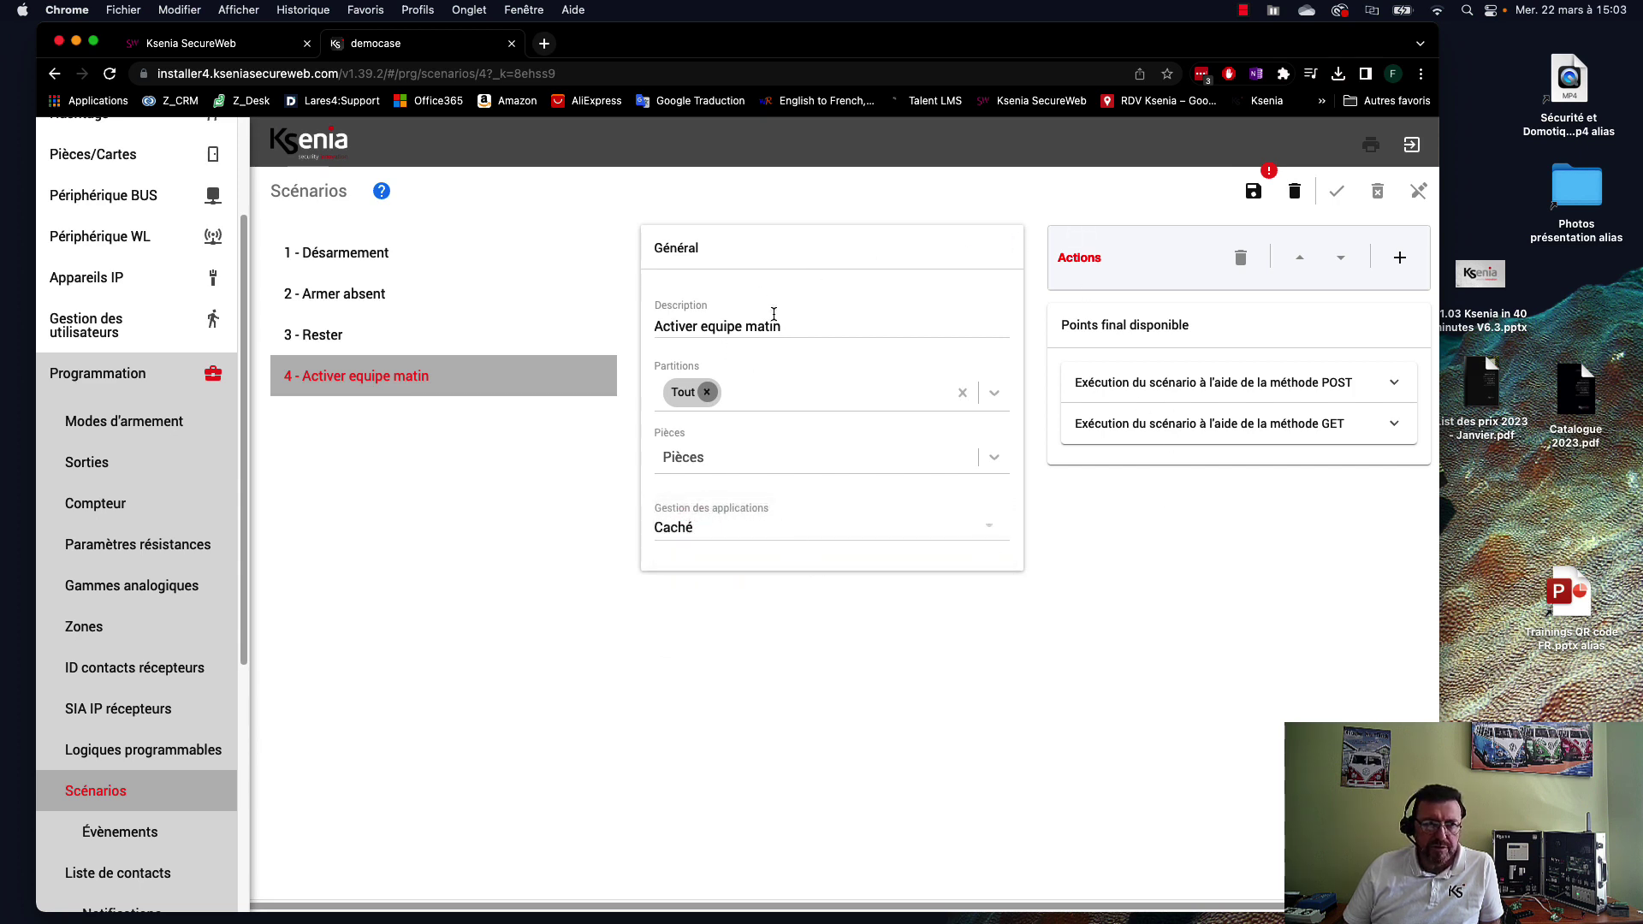
- Correct the description to 'Activer équipe matin' and start a new action
left_click(711, 328)
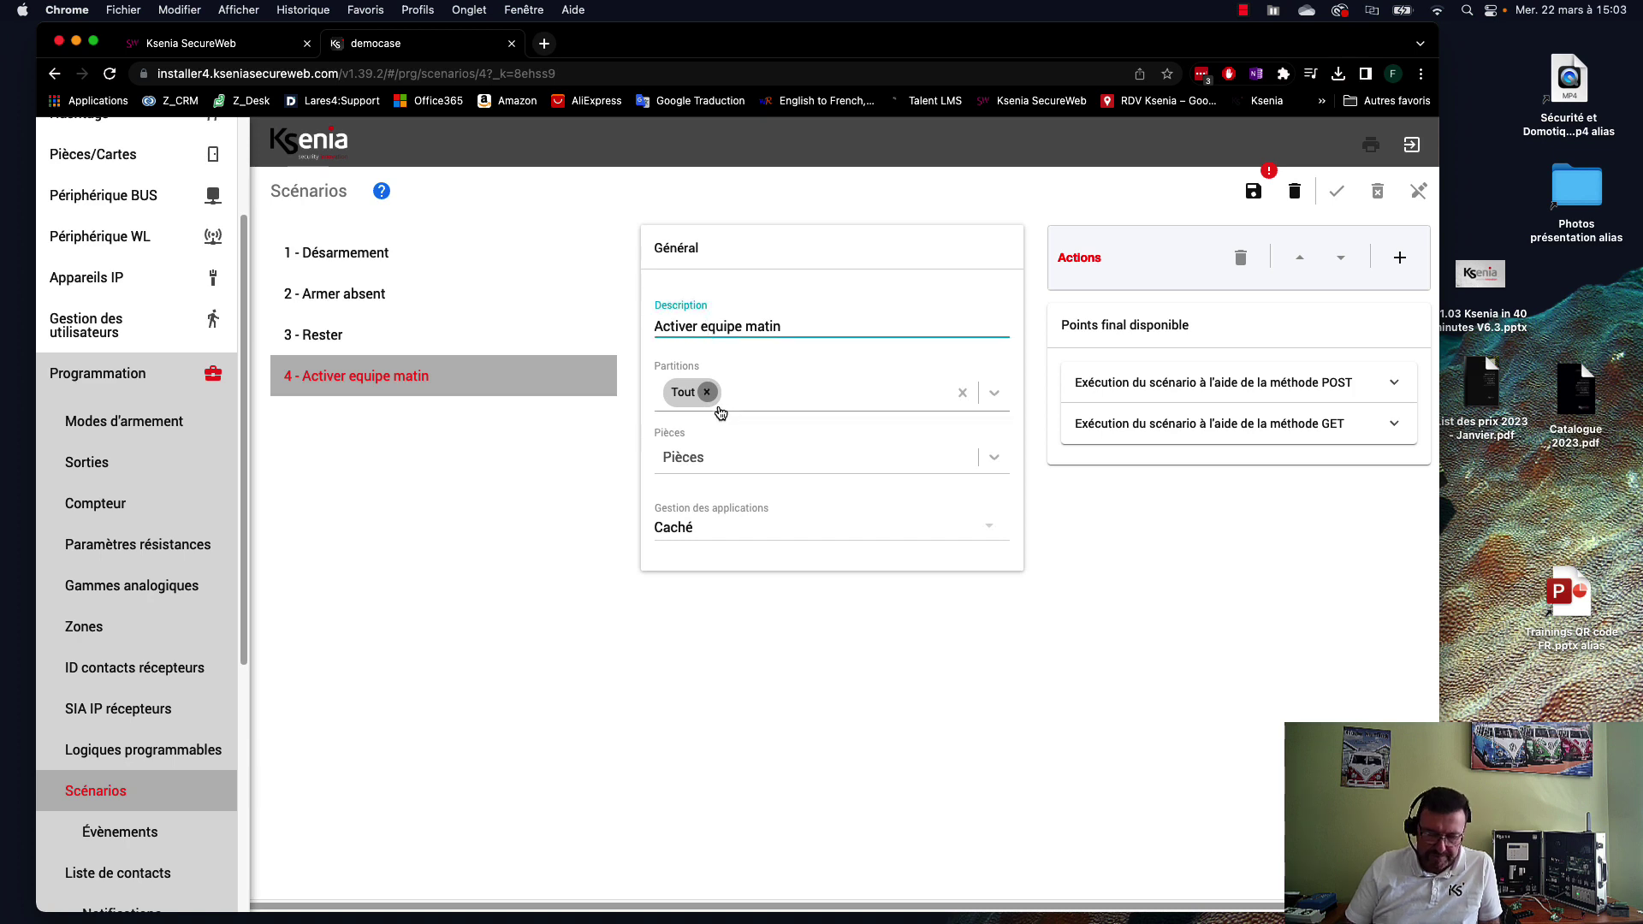
key("BackSpace")
type("é")
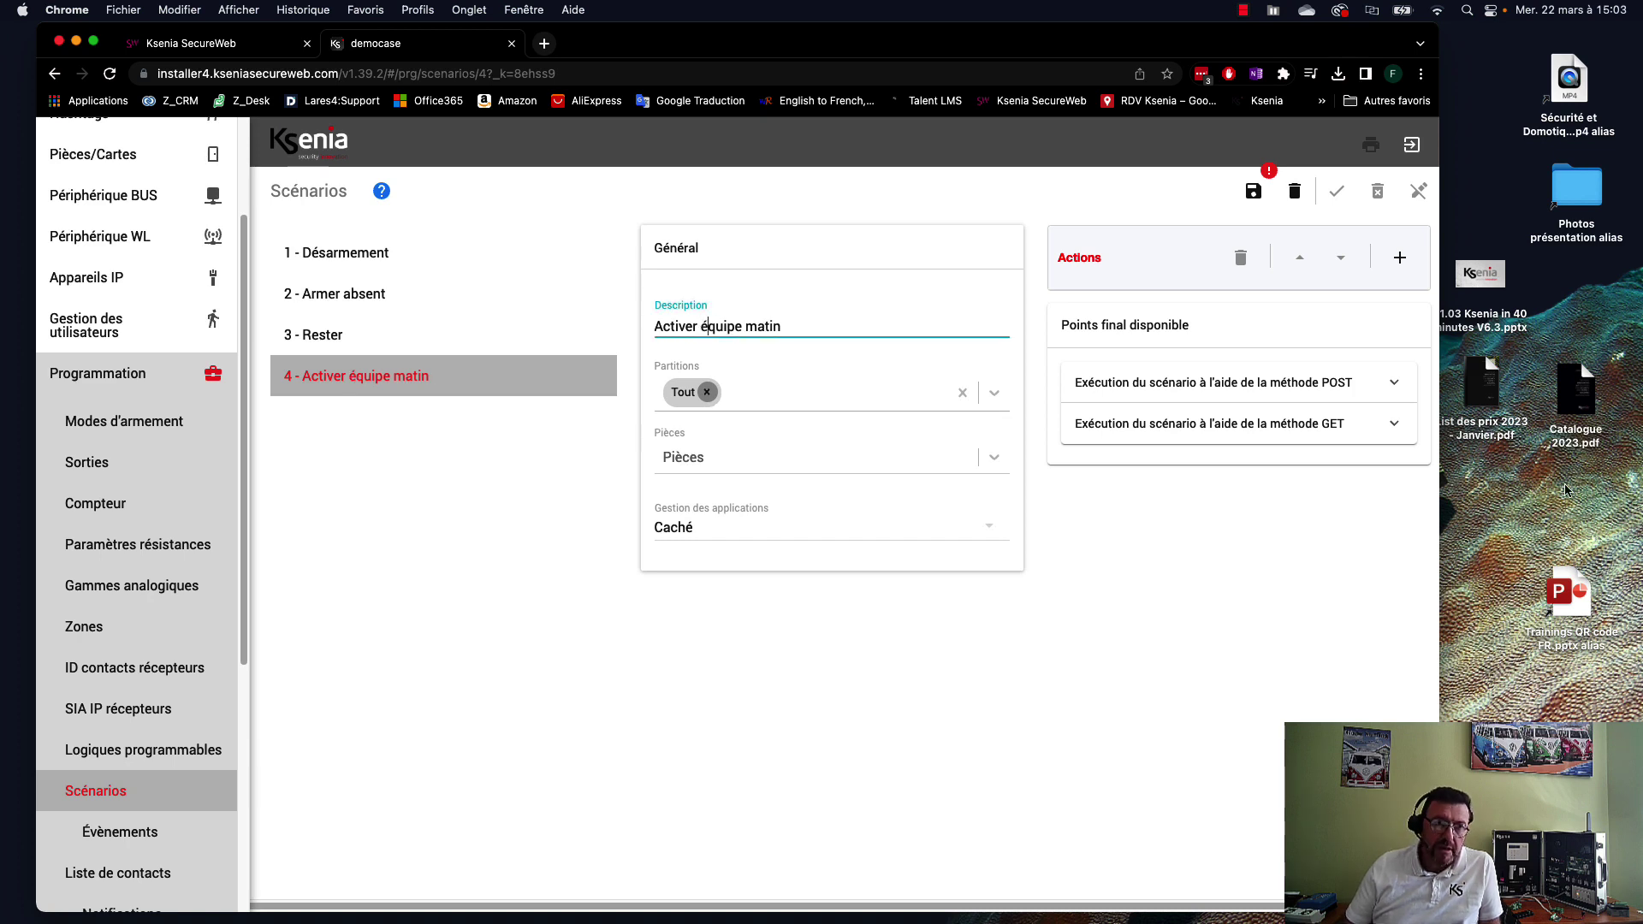
left_click(1400, 259)
- Add the action Utilisateur > Utilisateur activé targeting #Equipe matin
left_click(1303, 350)
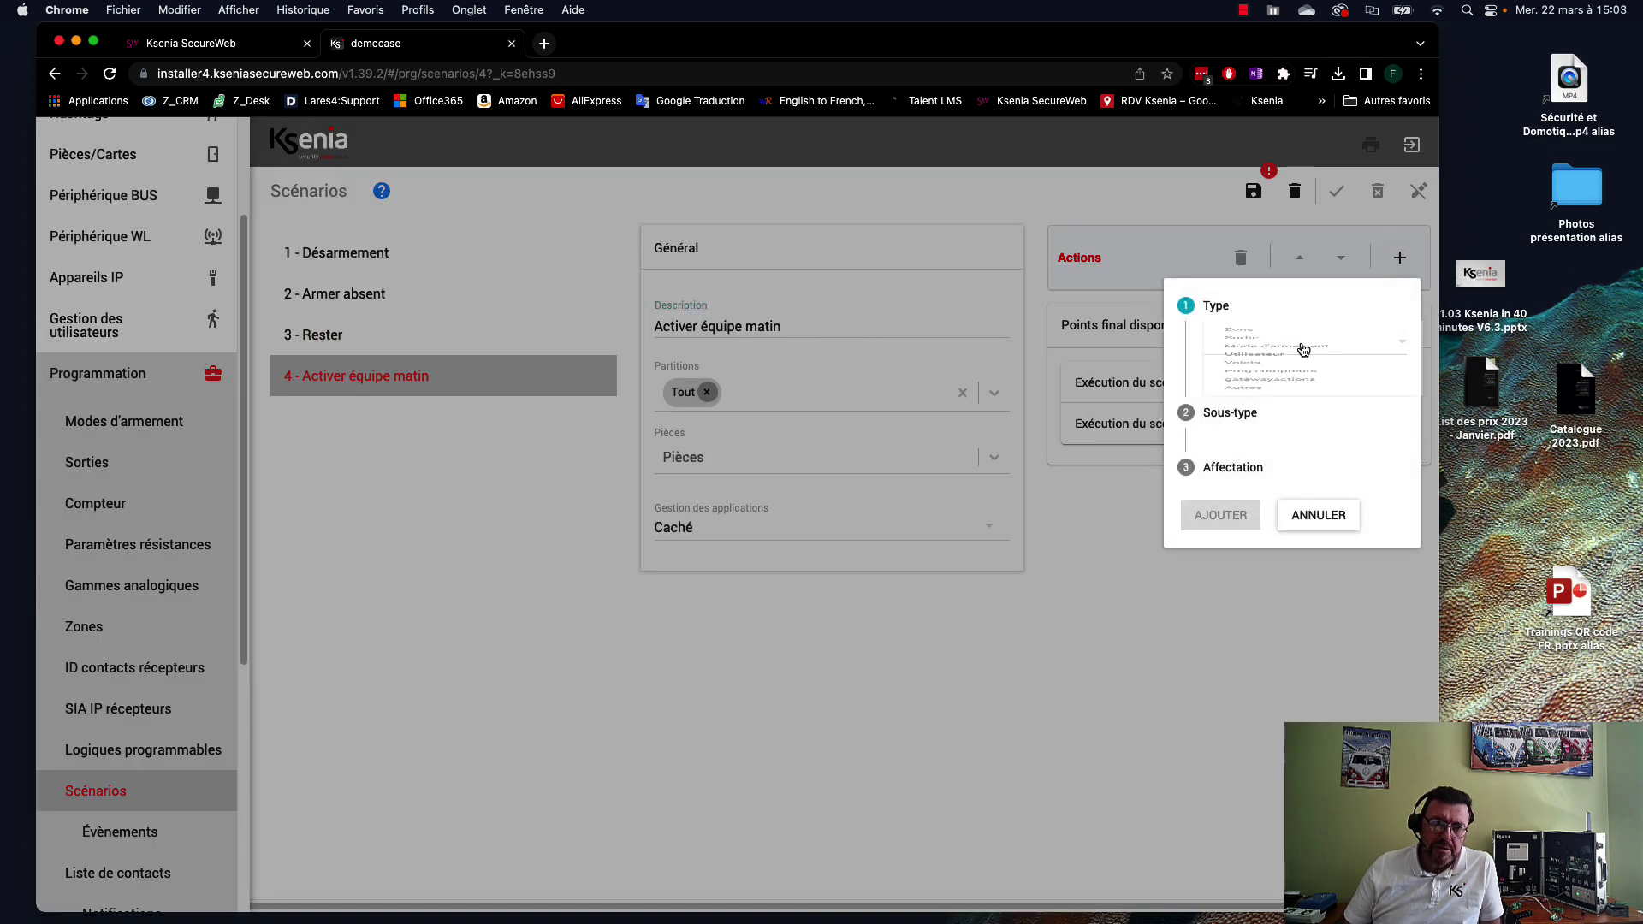
left_click(1261, 430)
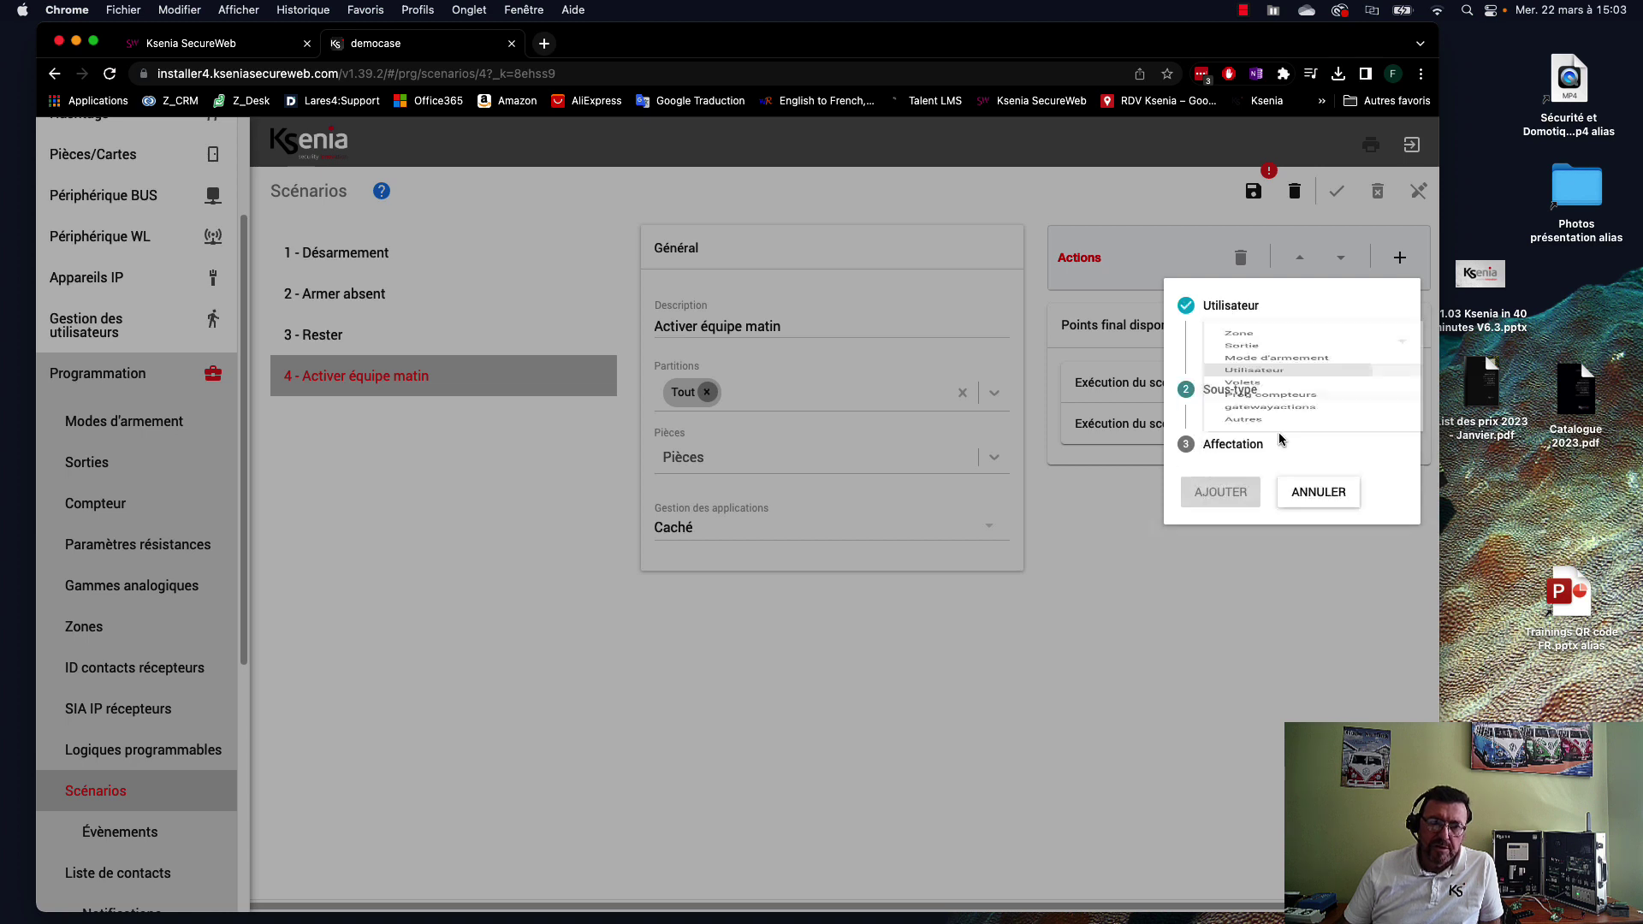
left_click(1263, 408)
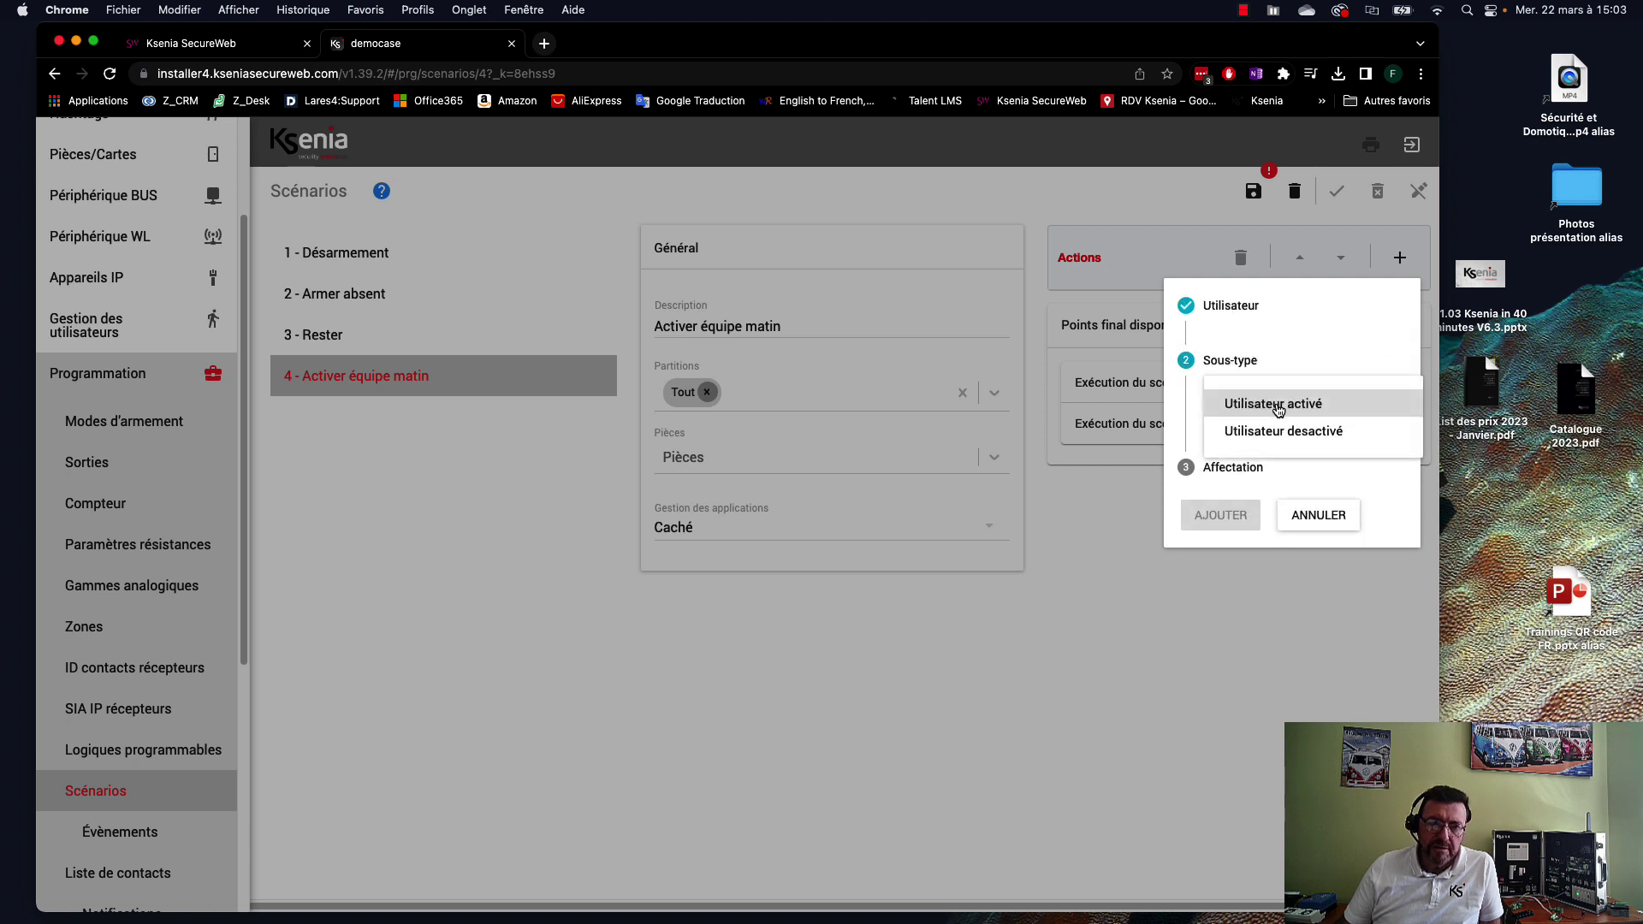
left_click(1287, 409)
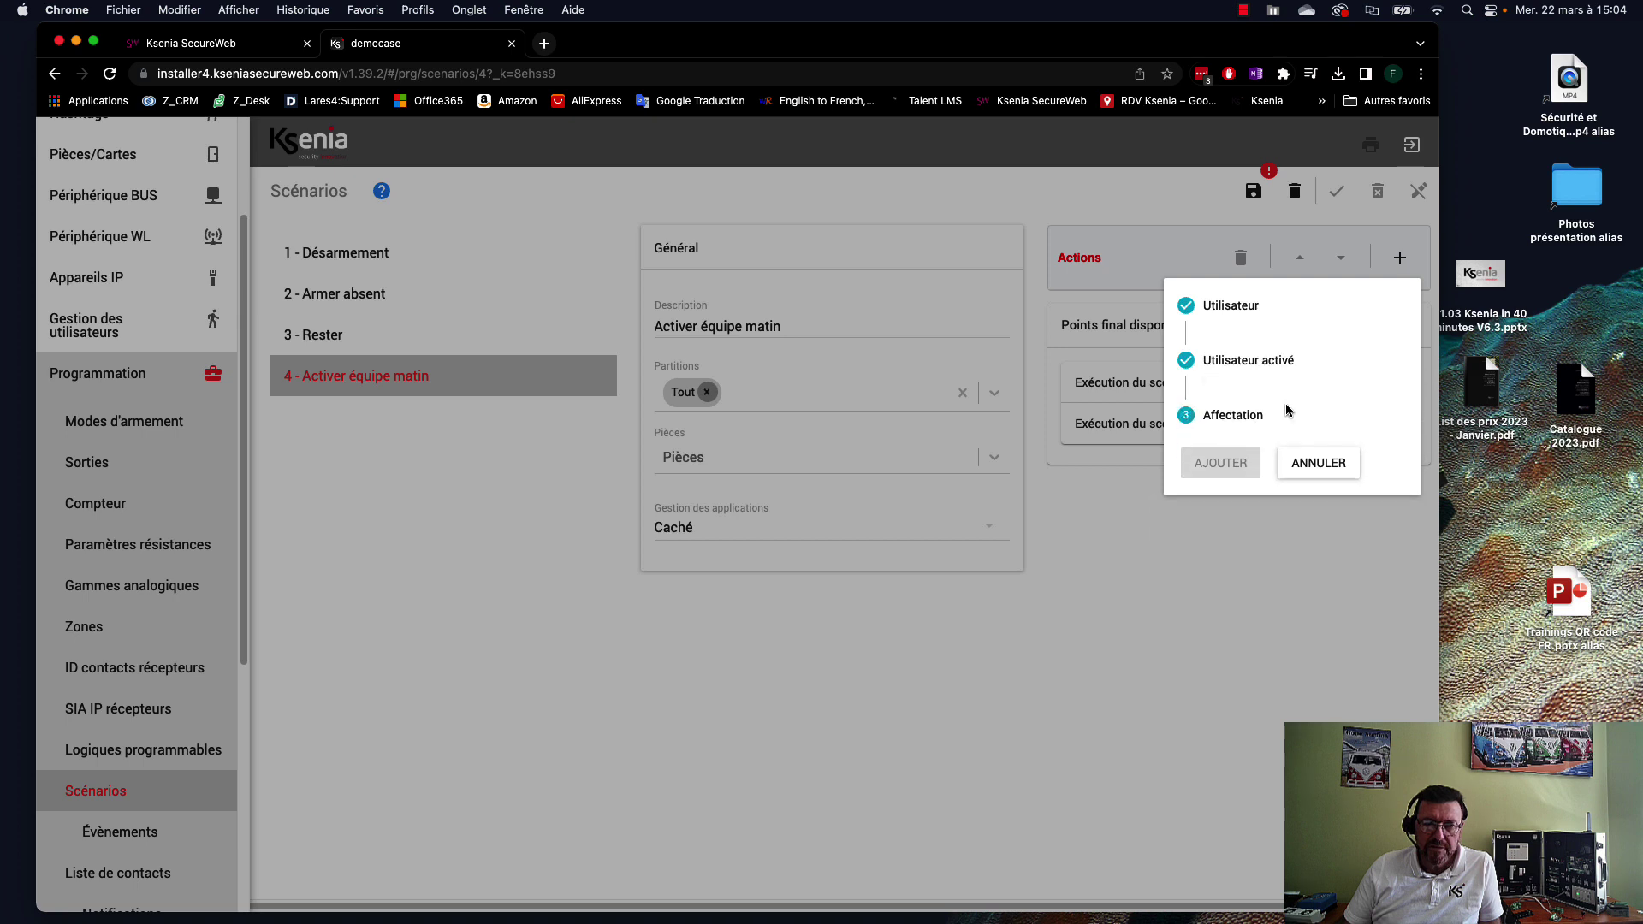
left_click(1316, 448)
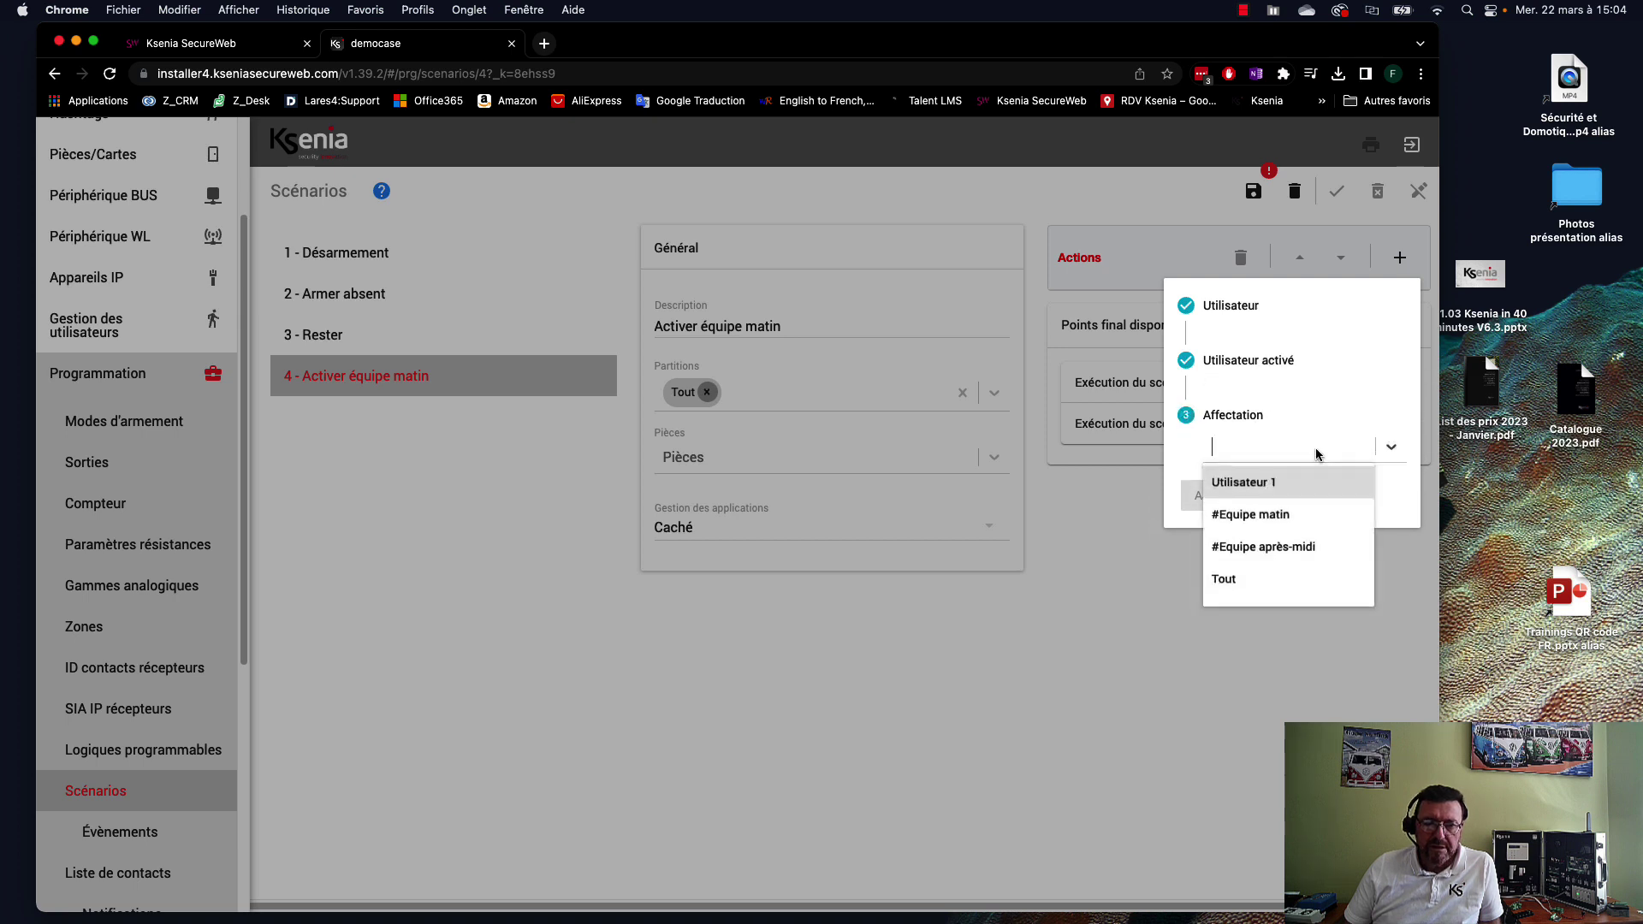
left_click(1281, 518)
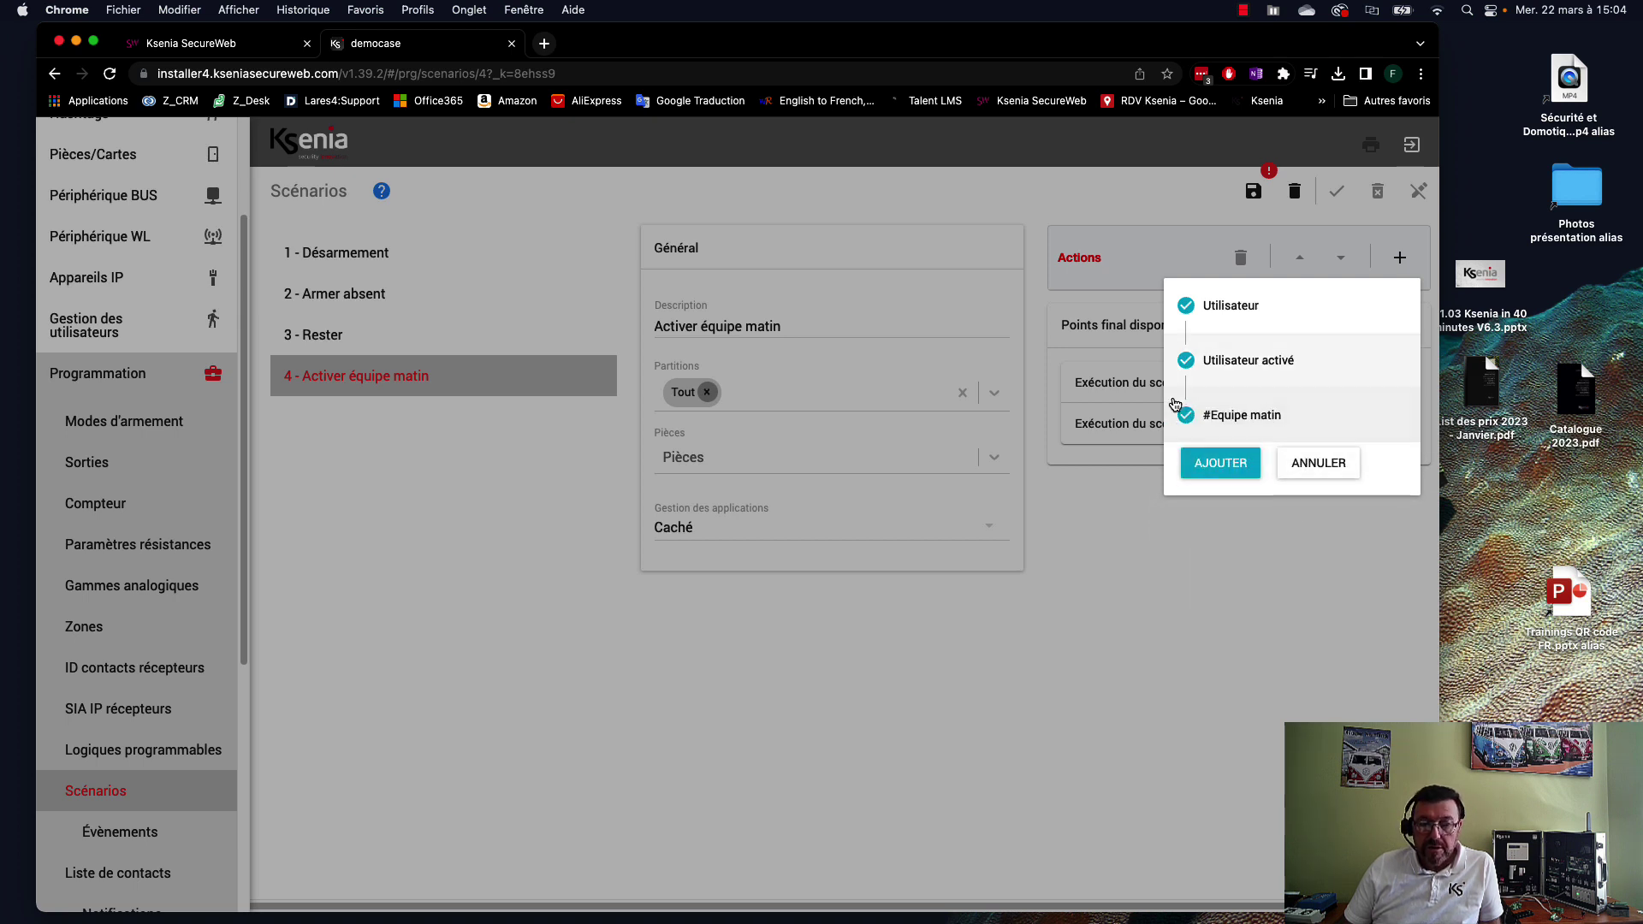
left_click(1222, 463)
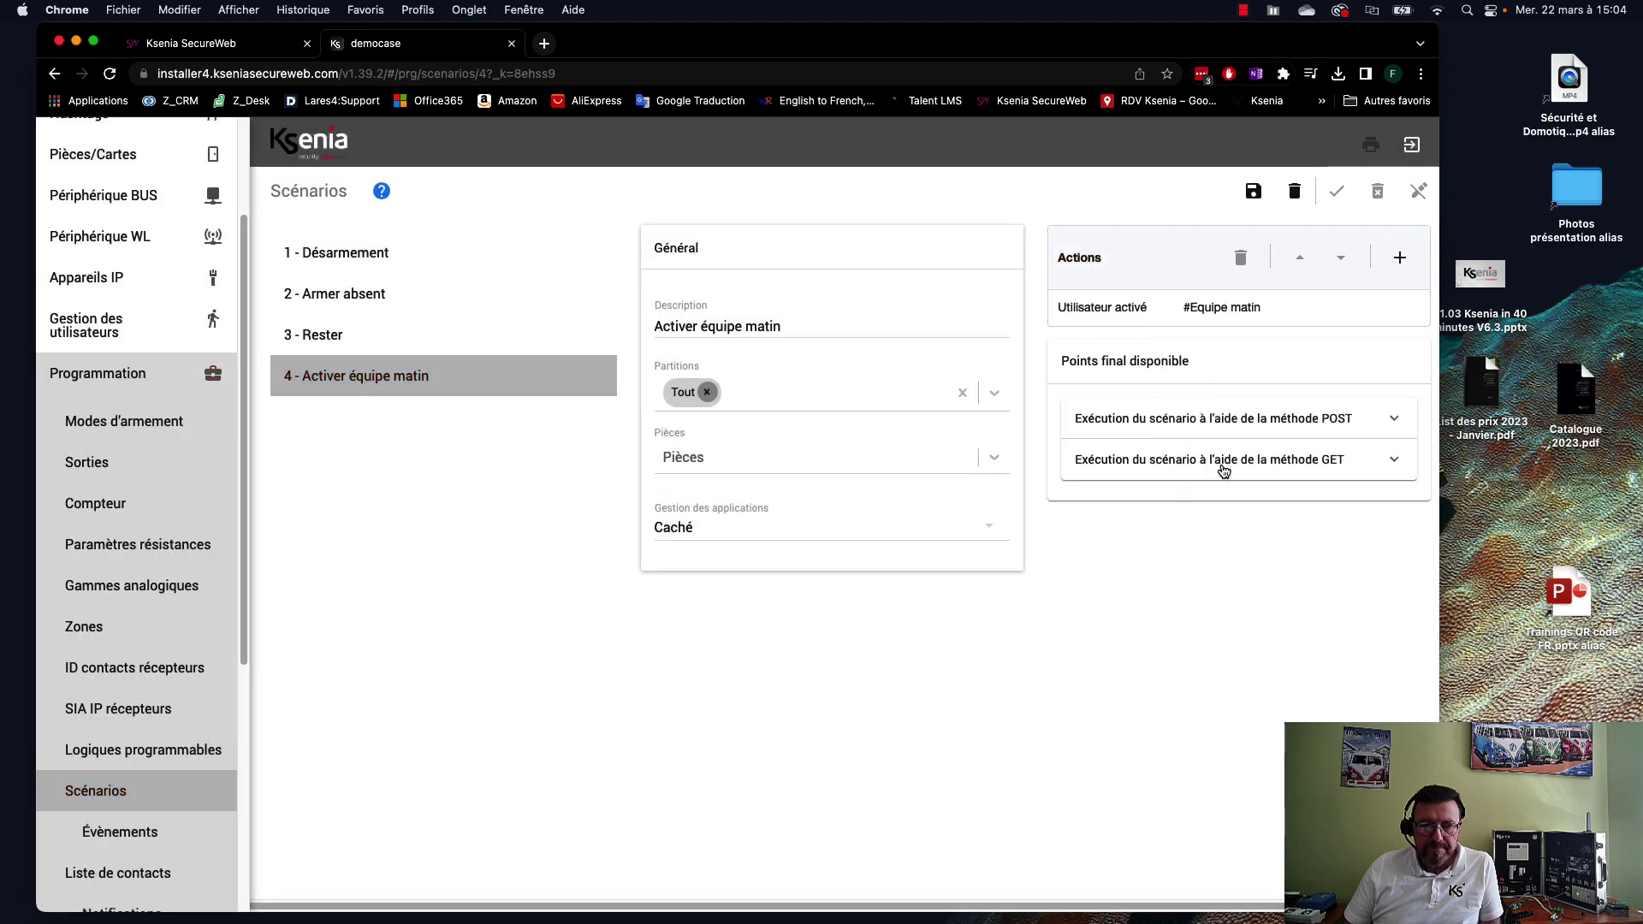
- Add a second action, Utilisateur > Utilisateur désactivé targeting #Equipe après-midi
left_click(1400, 258)
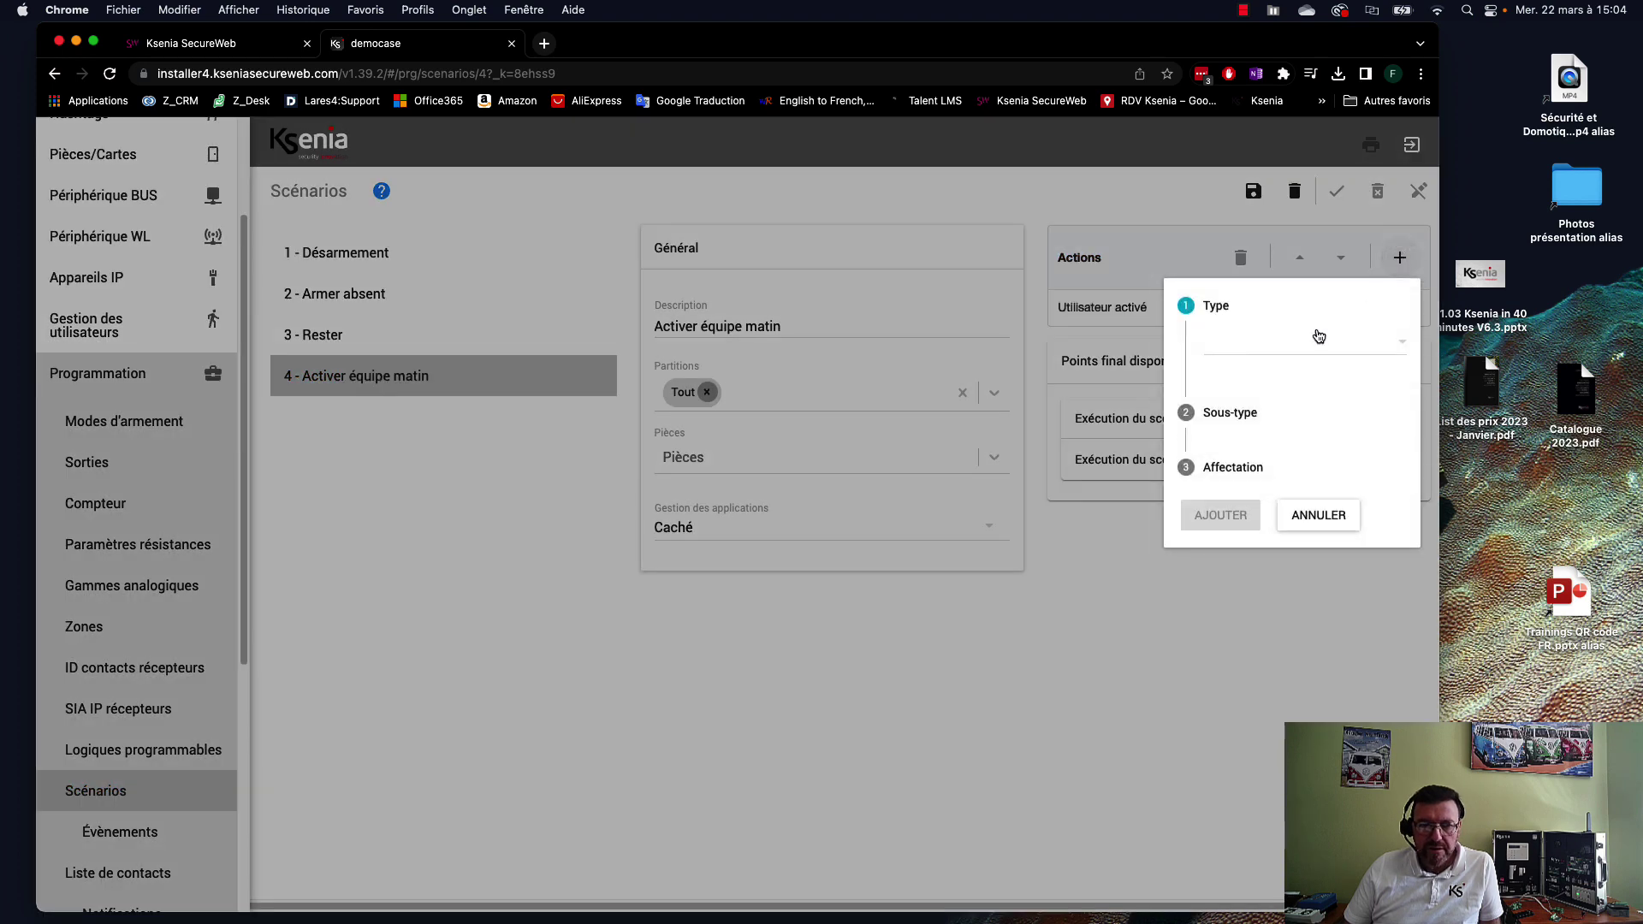
left_click(1247, 346)
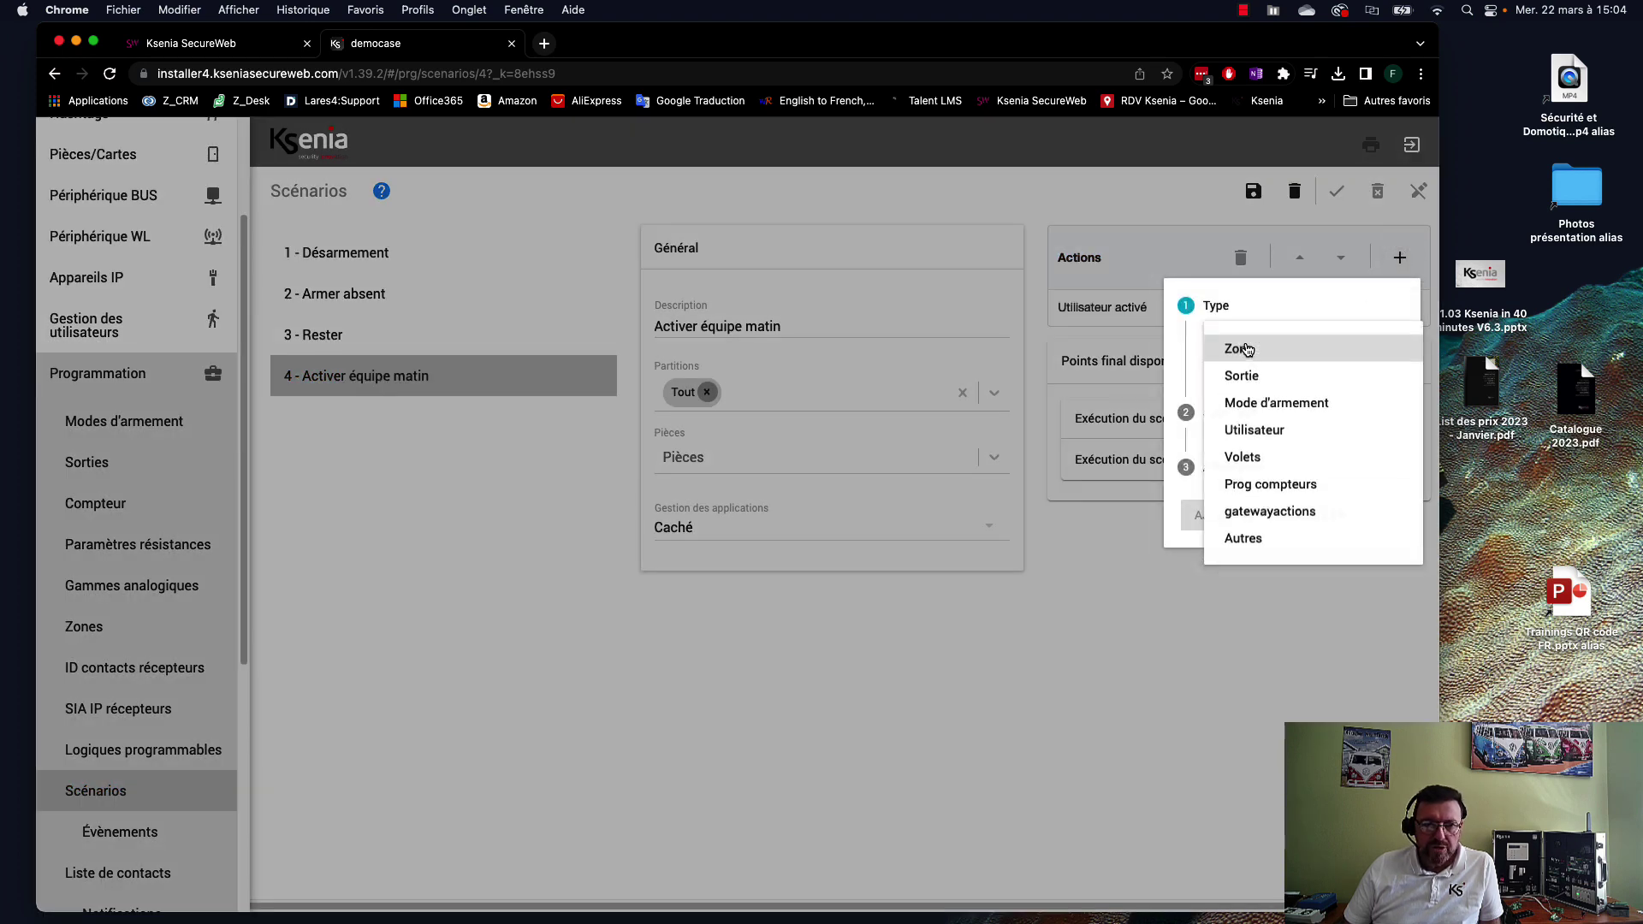
left_click(1256, 435)
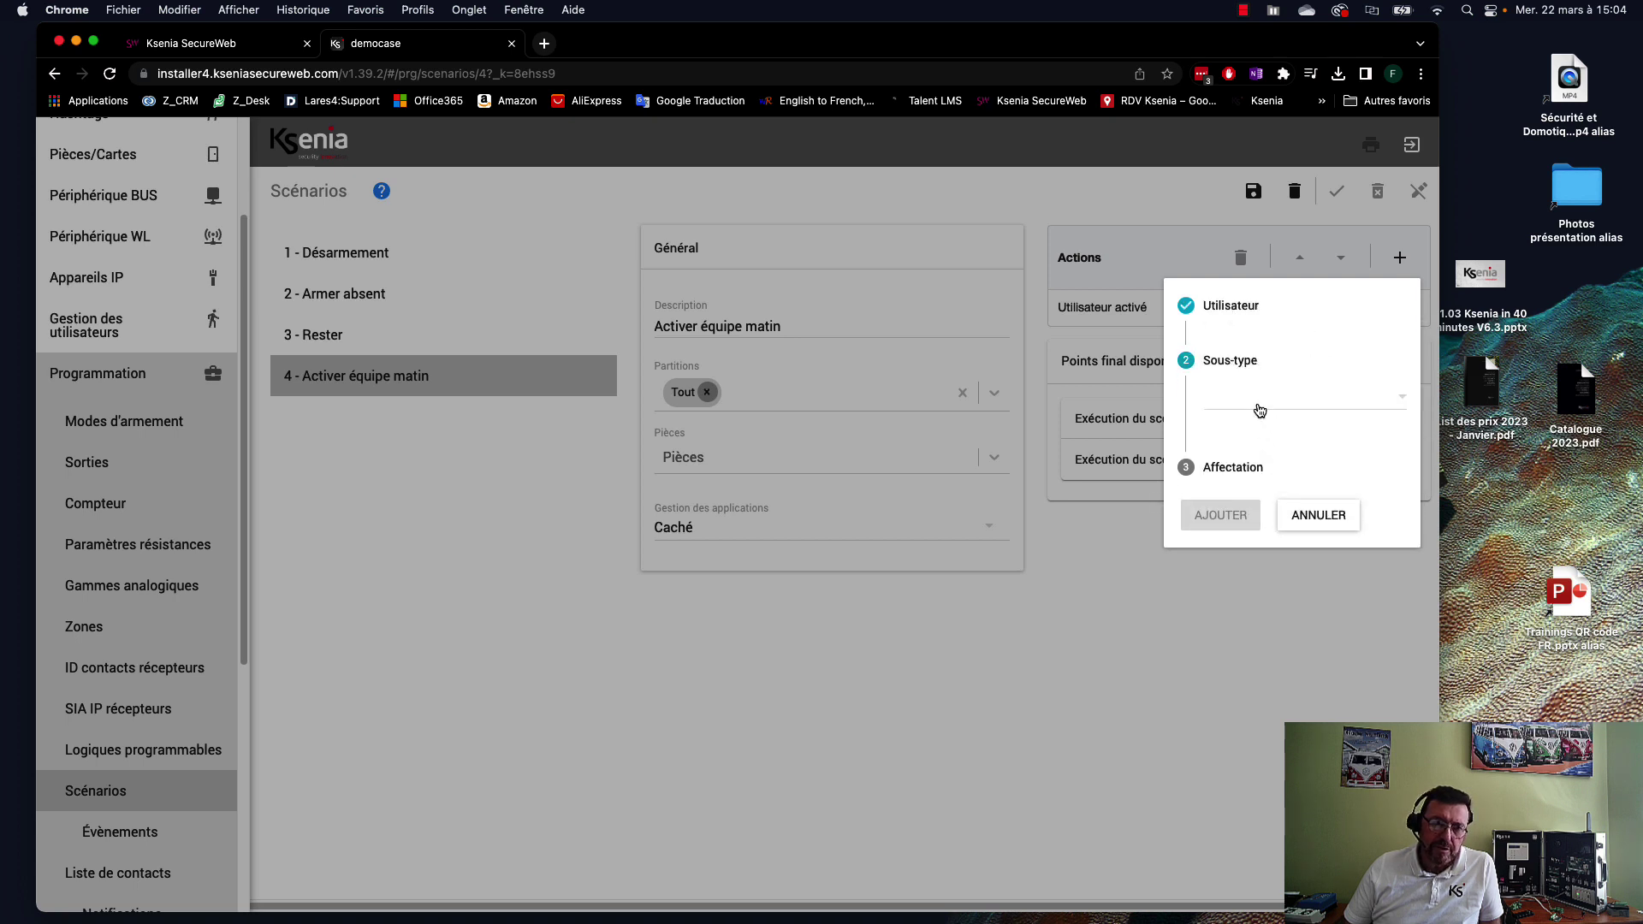
left_click(1258, 404)
left_click(1266, 429)
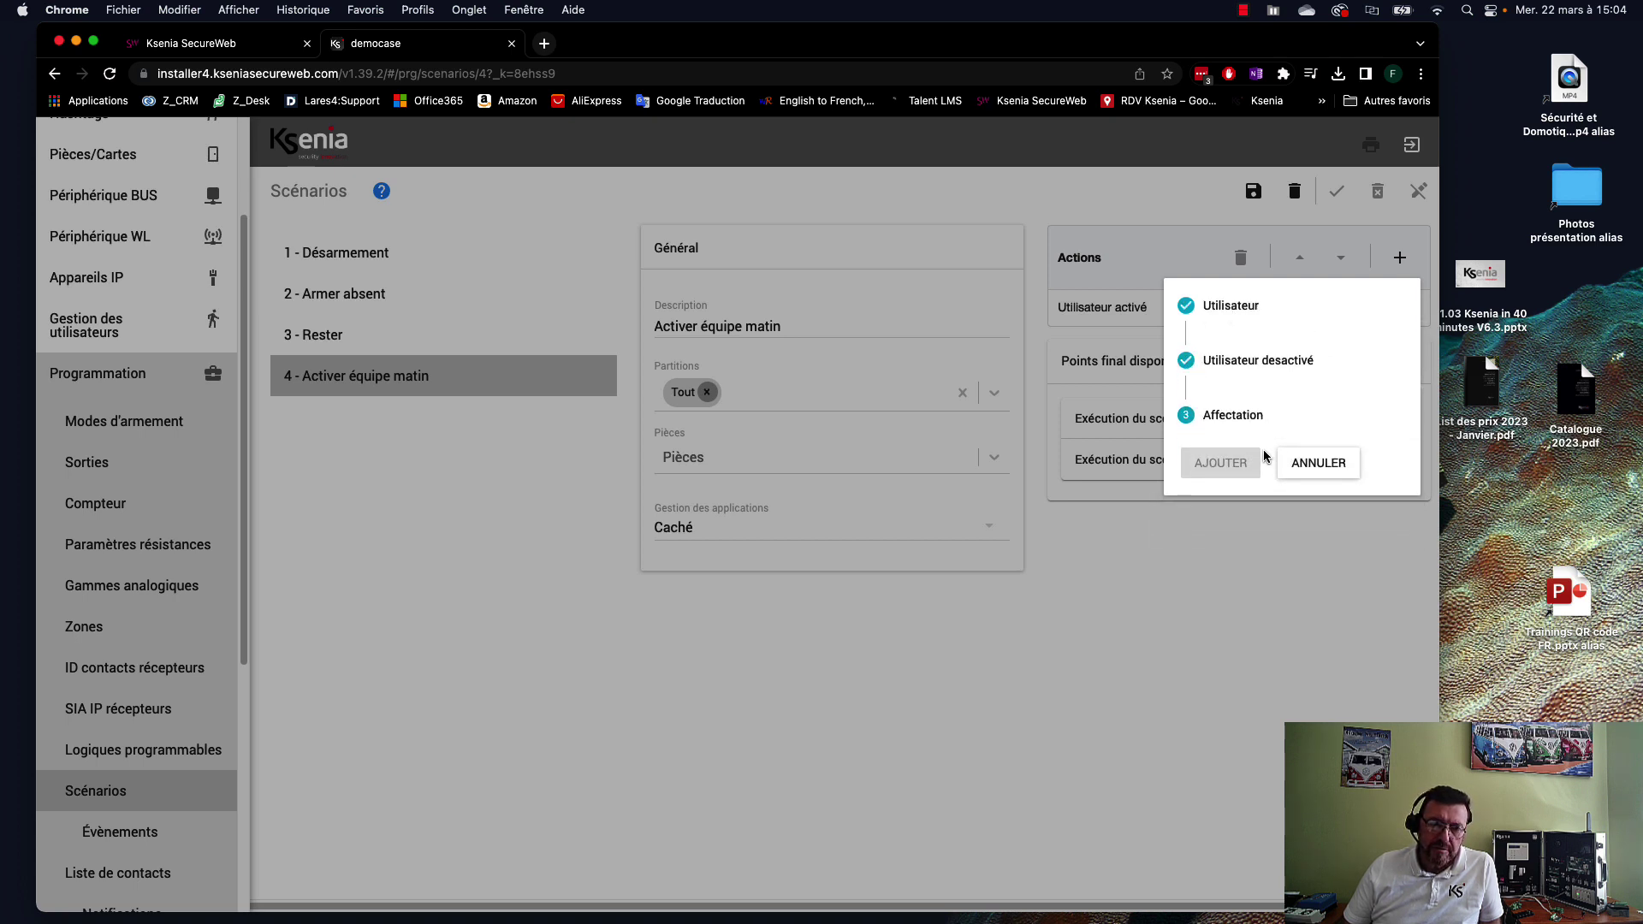
left_click(1274, 451)
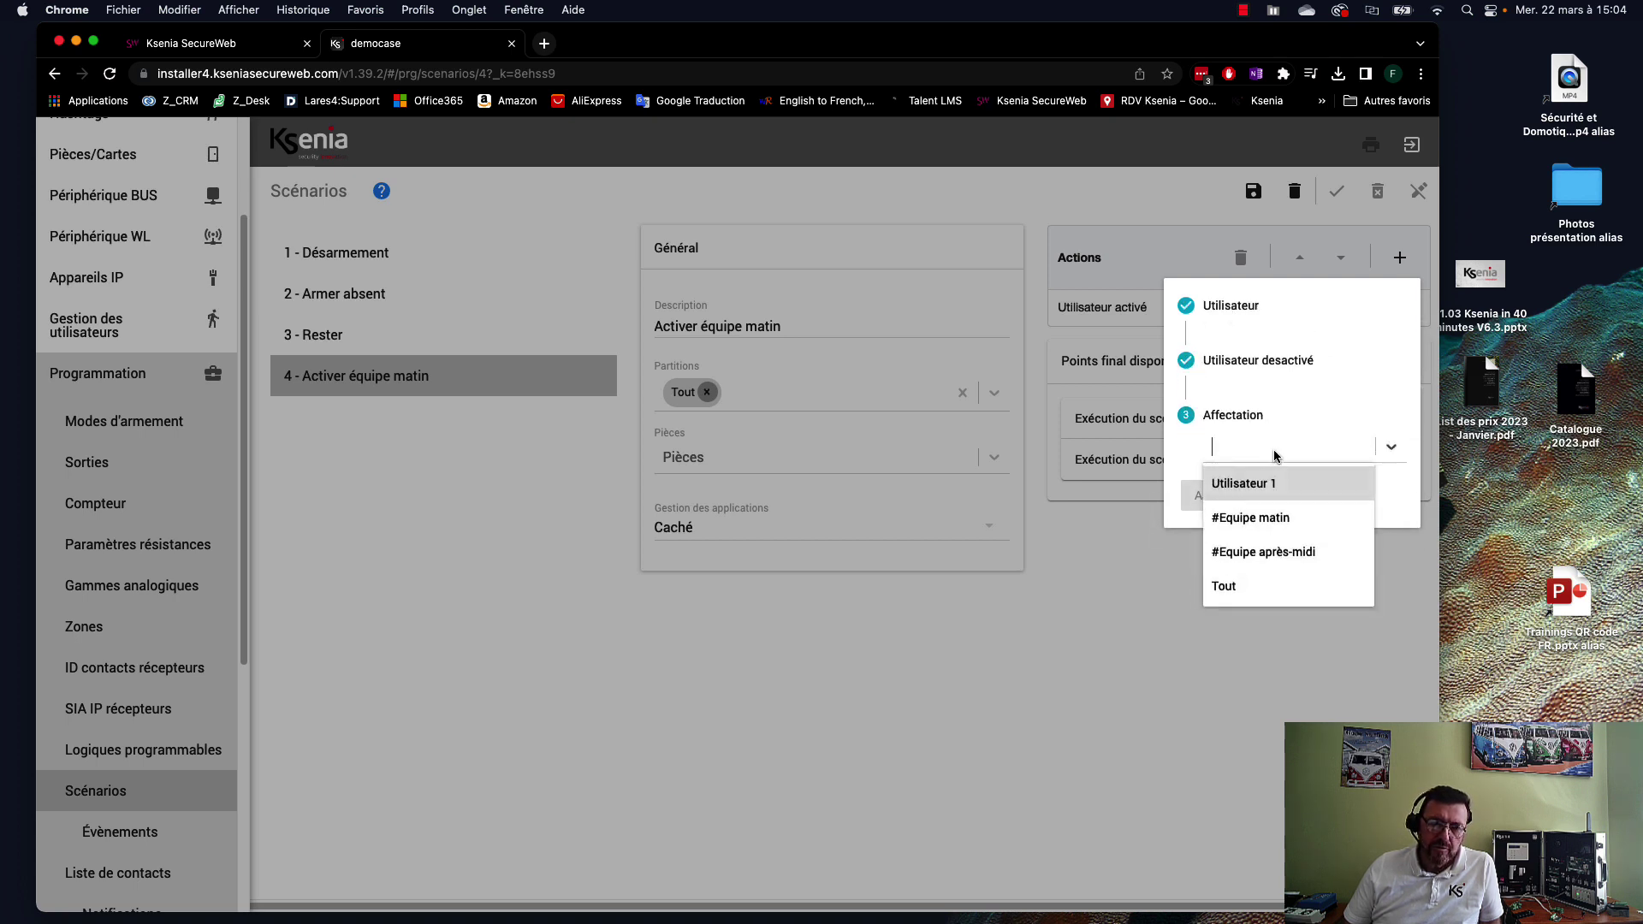
left_click(1273, 552)
left_click(1215, 464)
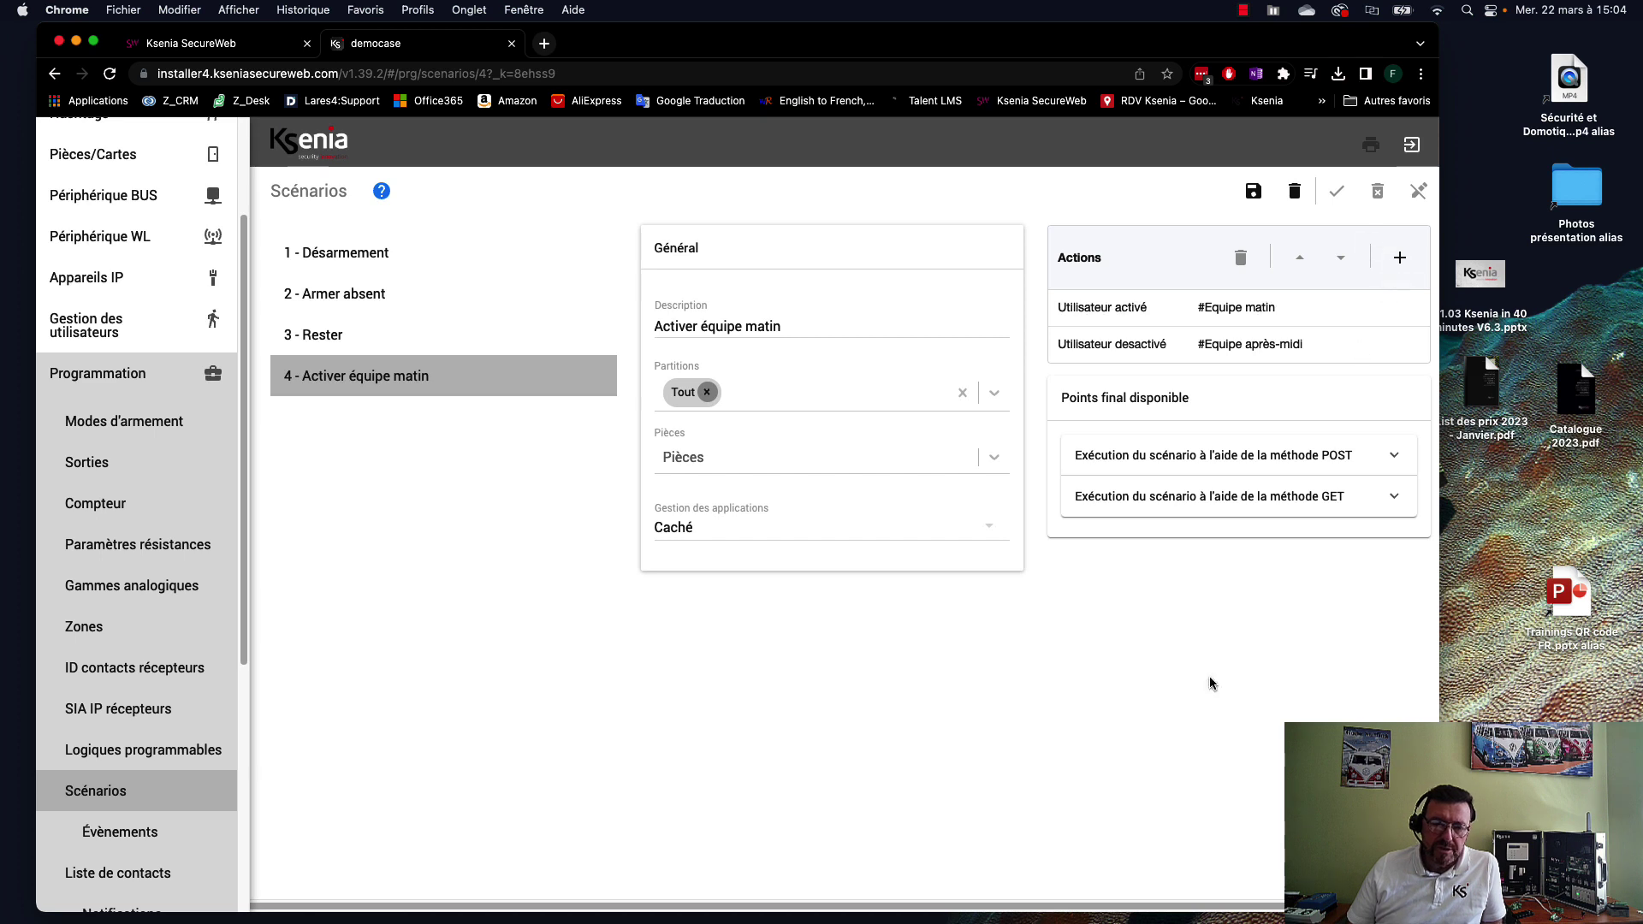
- Add scenario 5 described 'Activer équipe après-midi' with Gestion des applications set to Caché
left_click(1398, 866)
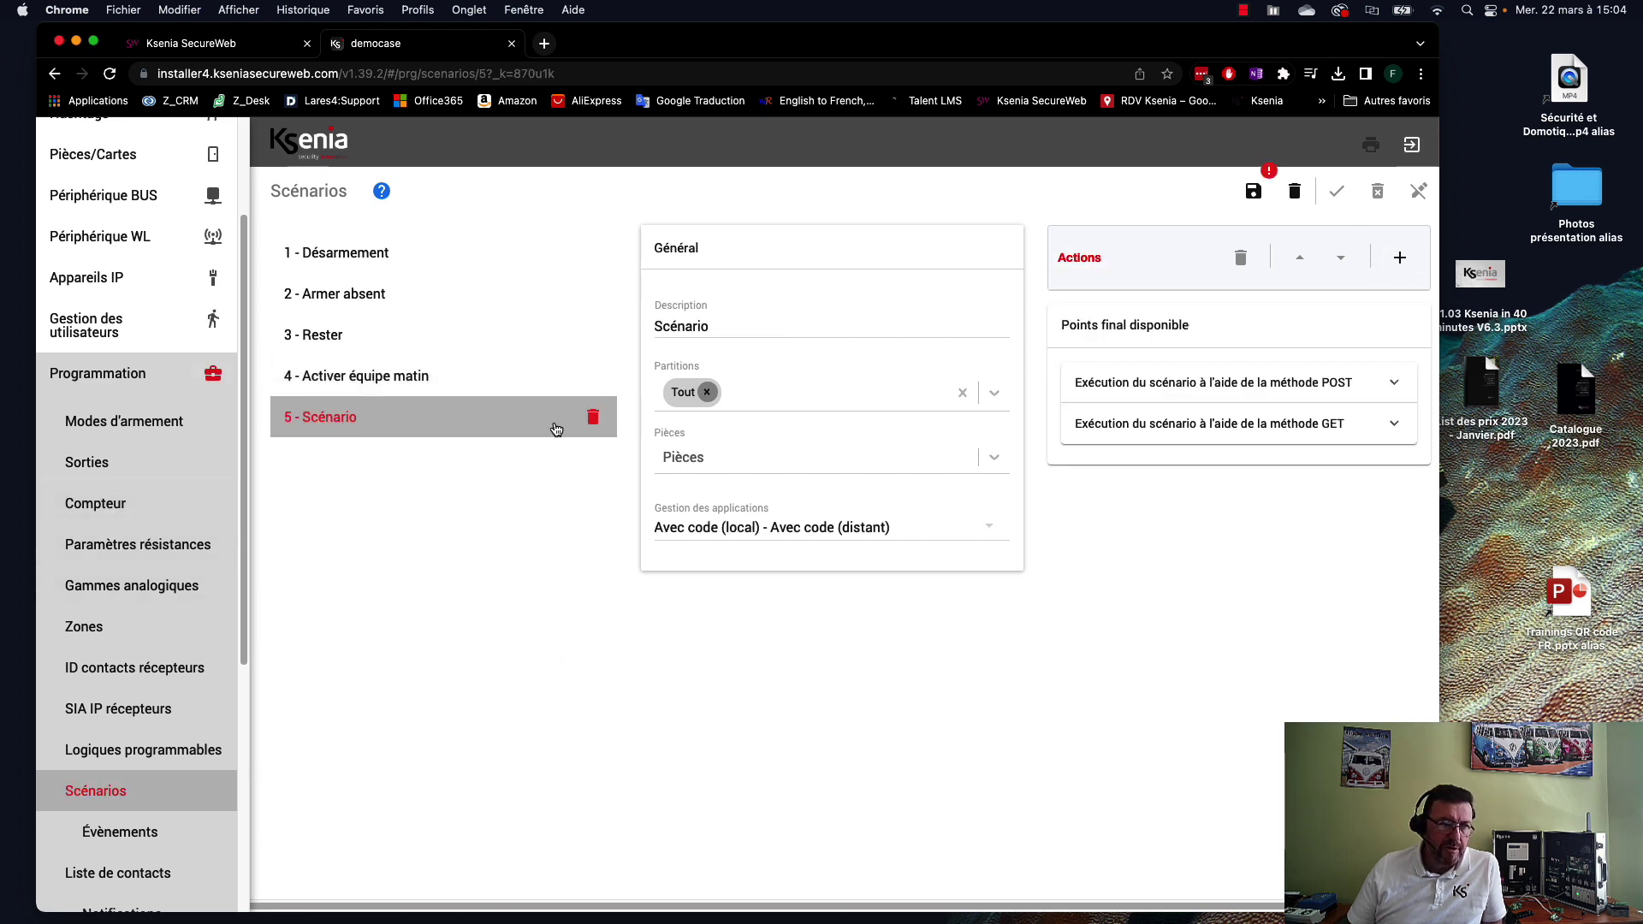
left_click_drag(732, 327, 640, 335)
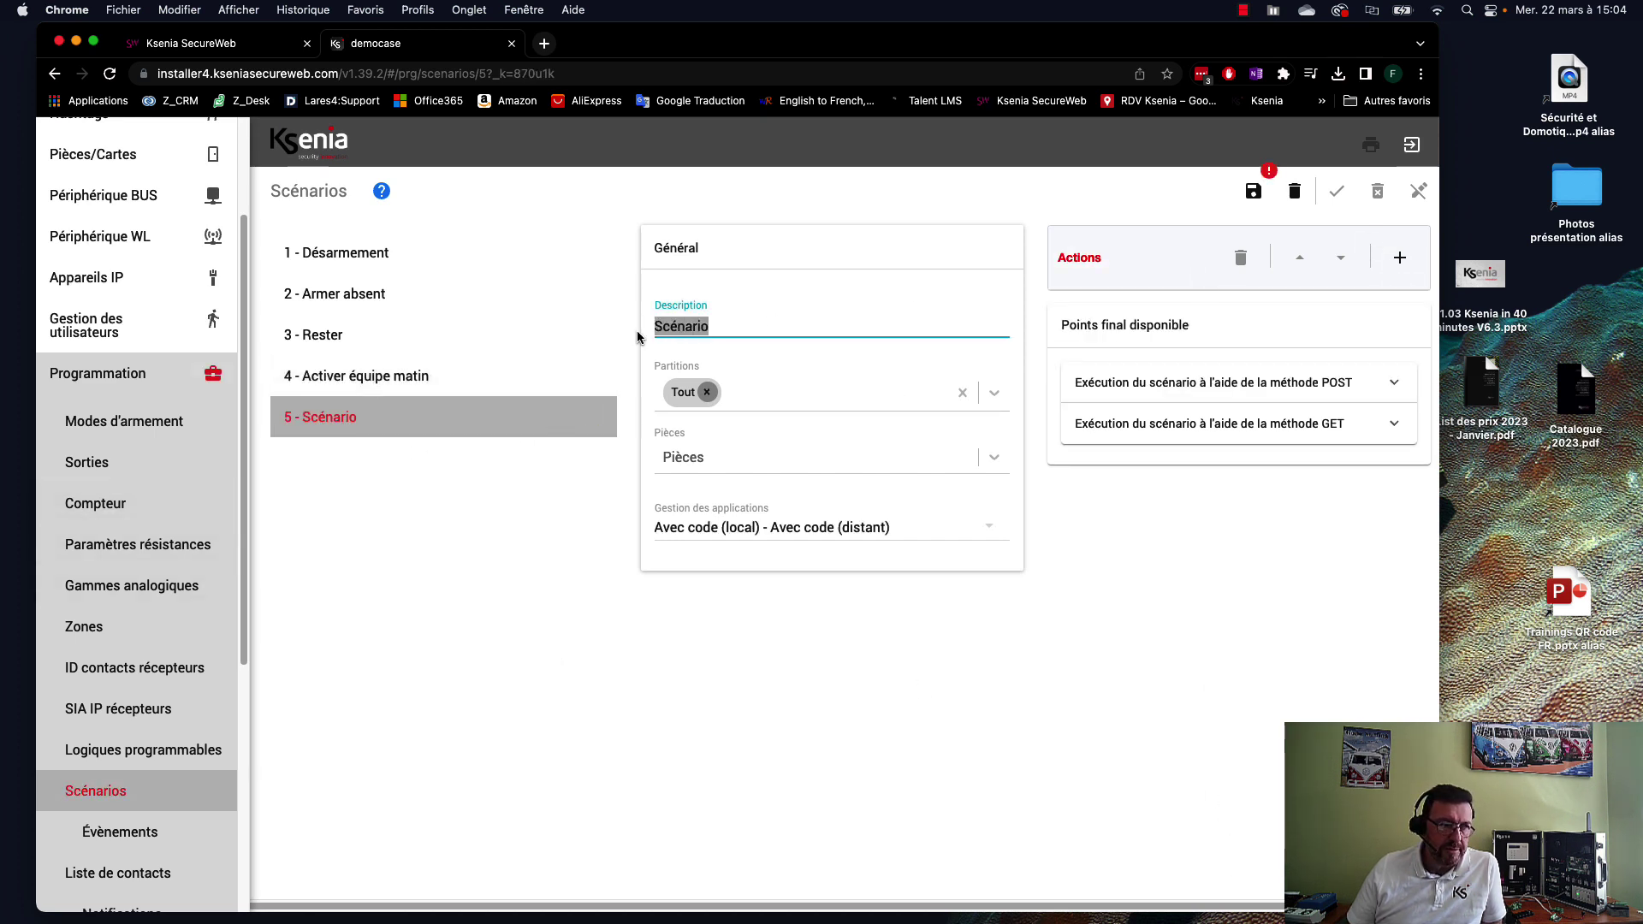
type("Acti")
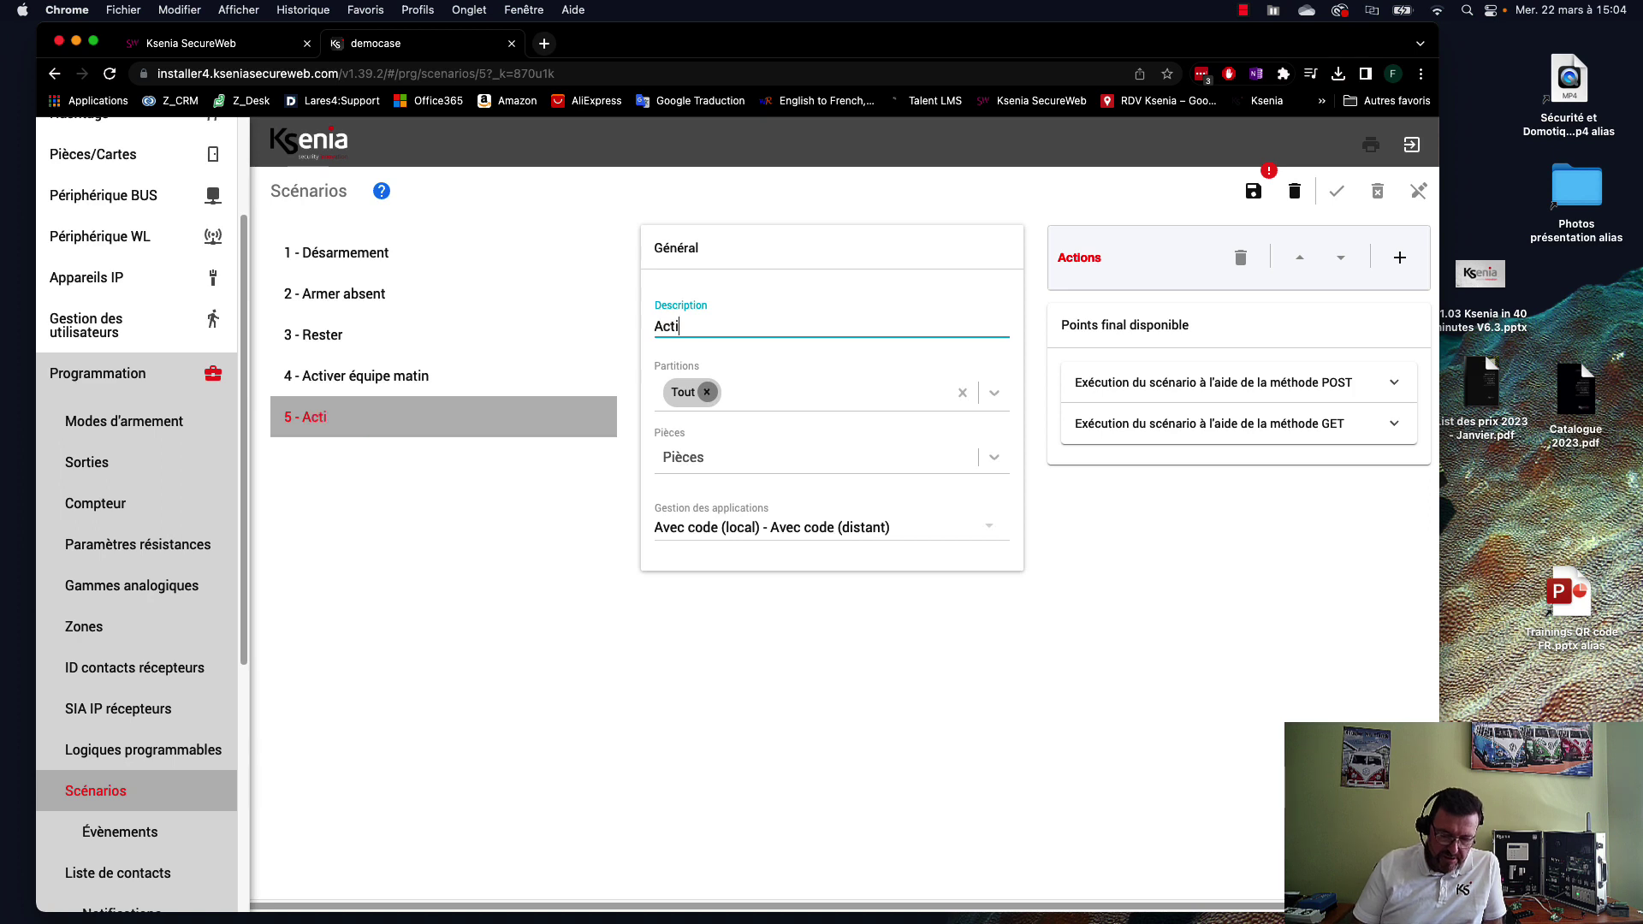
type("ver")
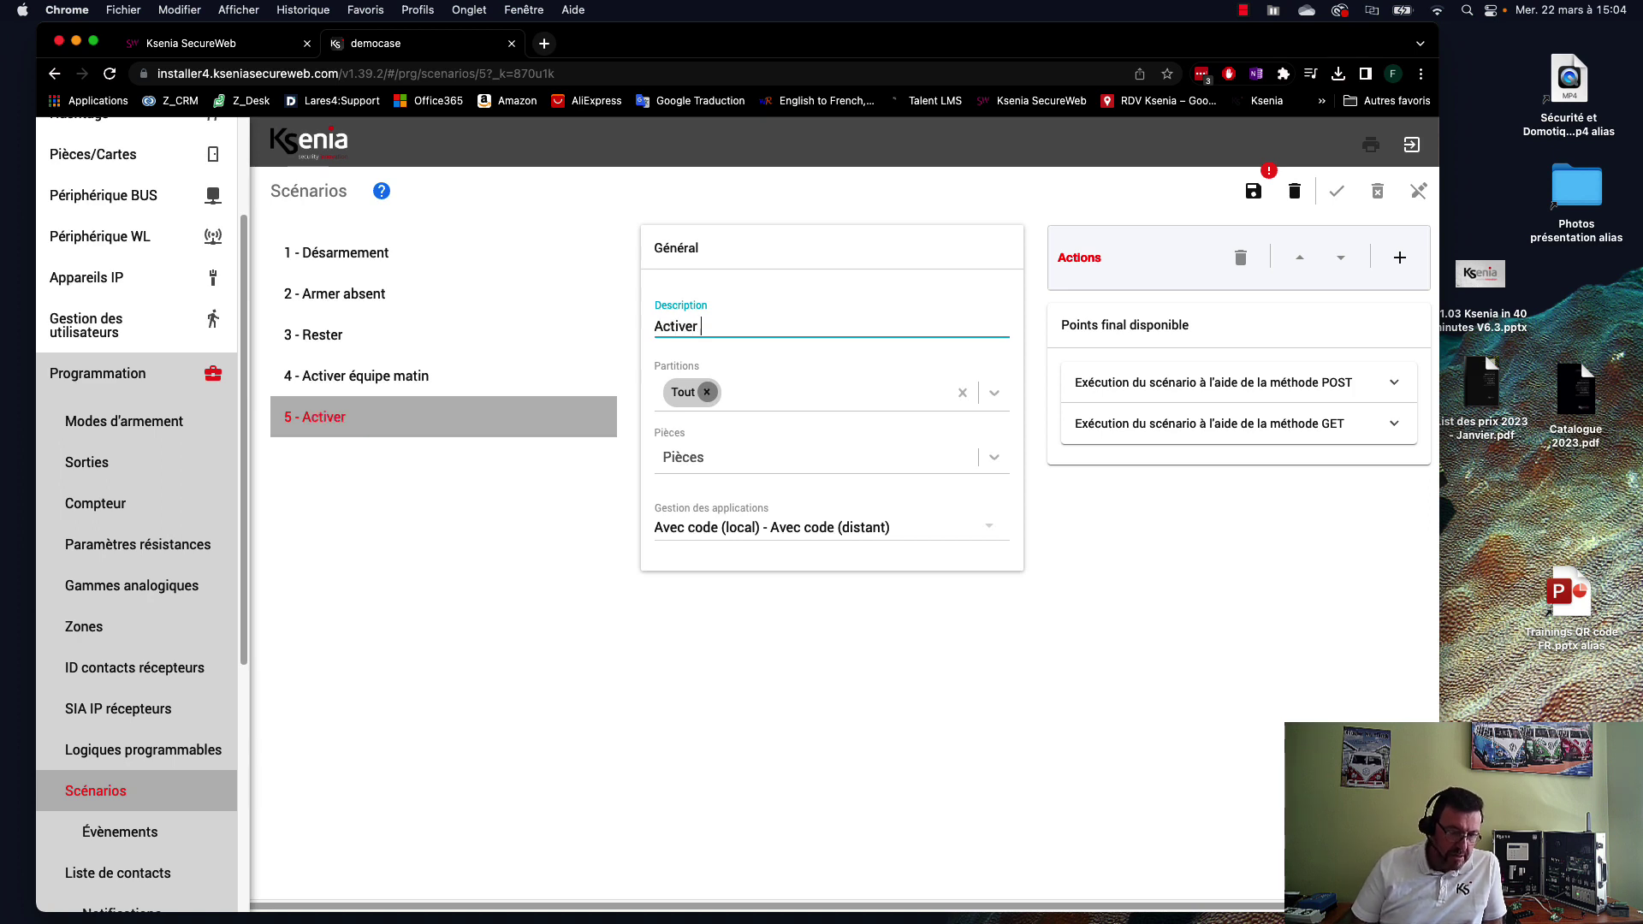
type(" équi")
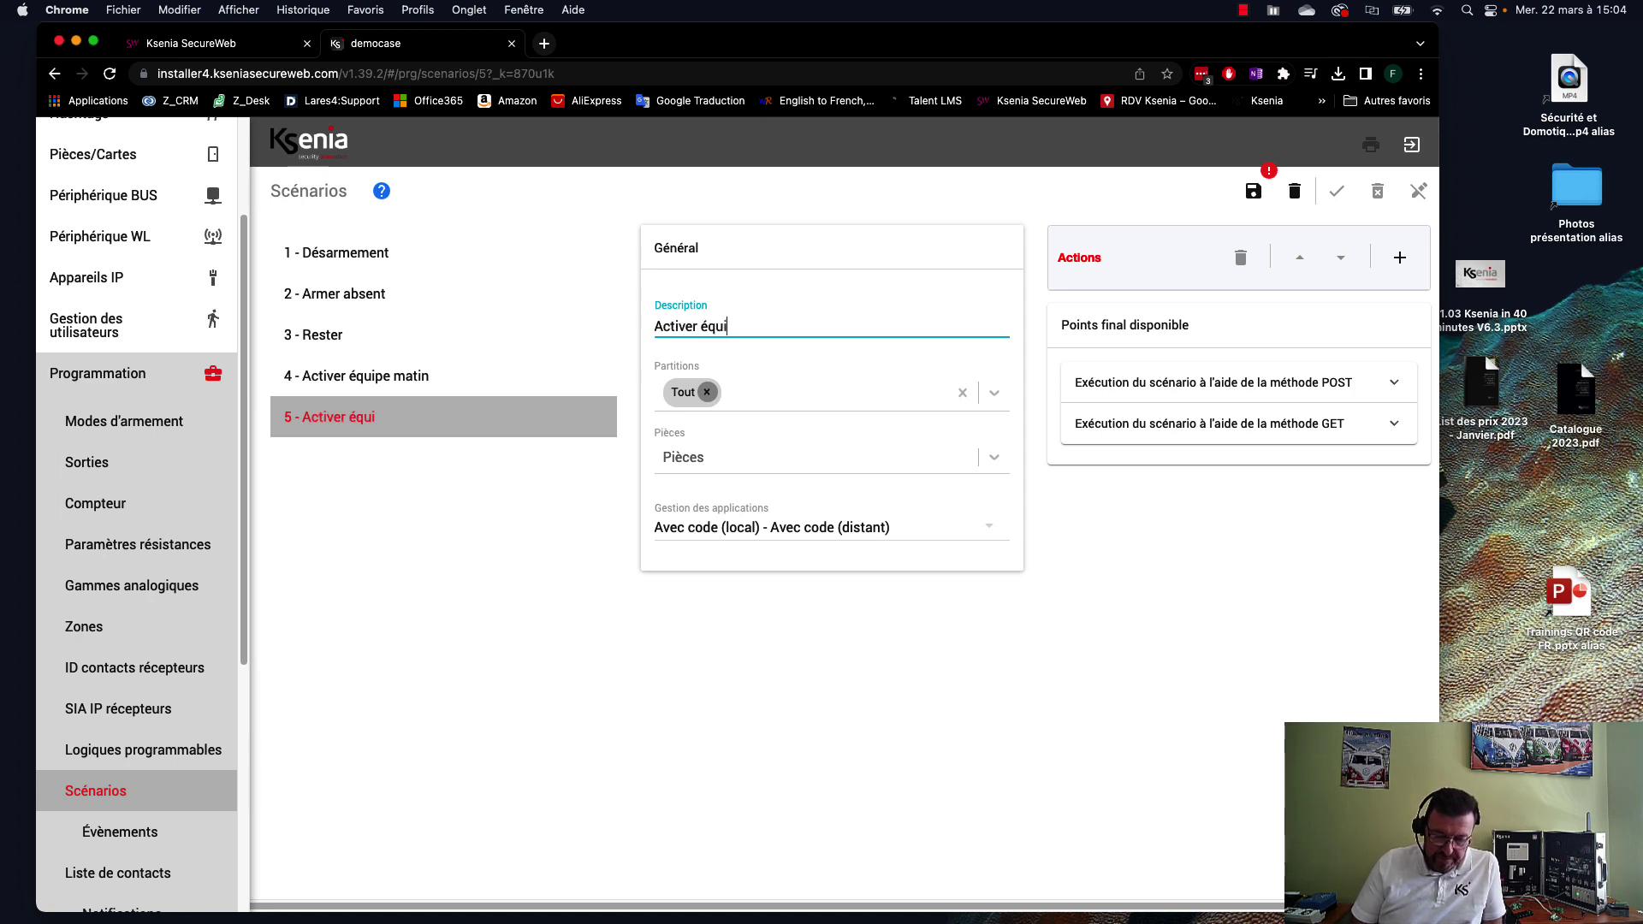
type("pe ")
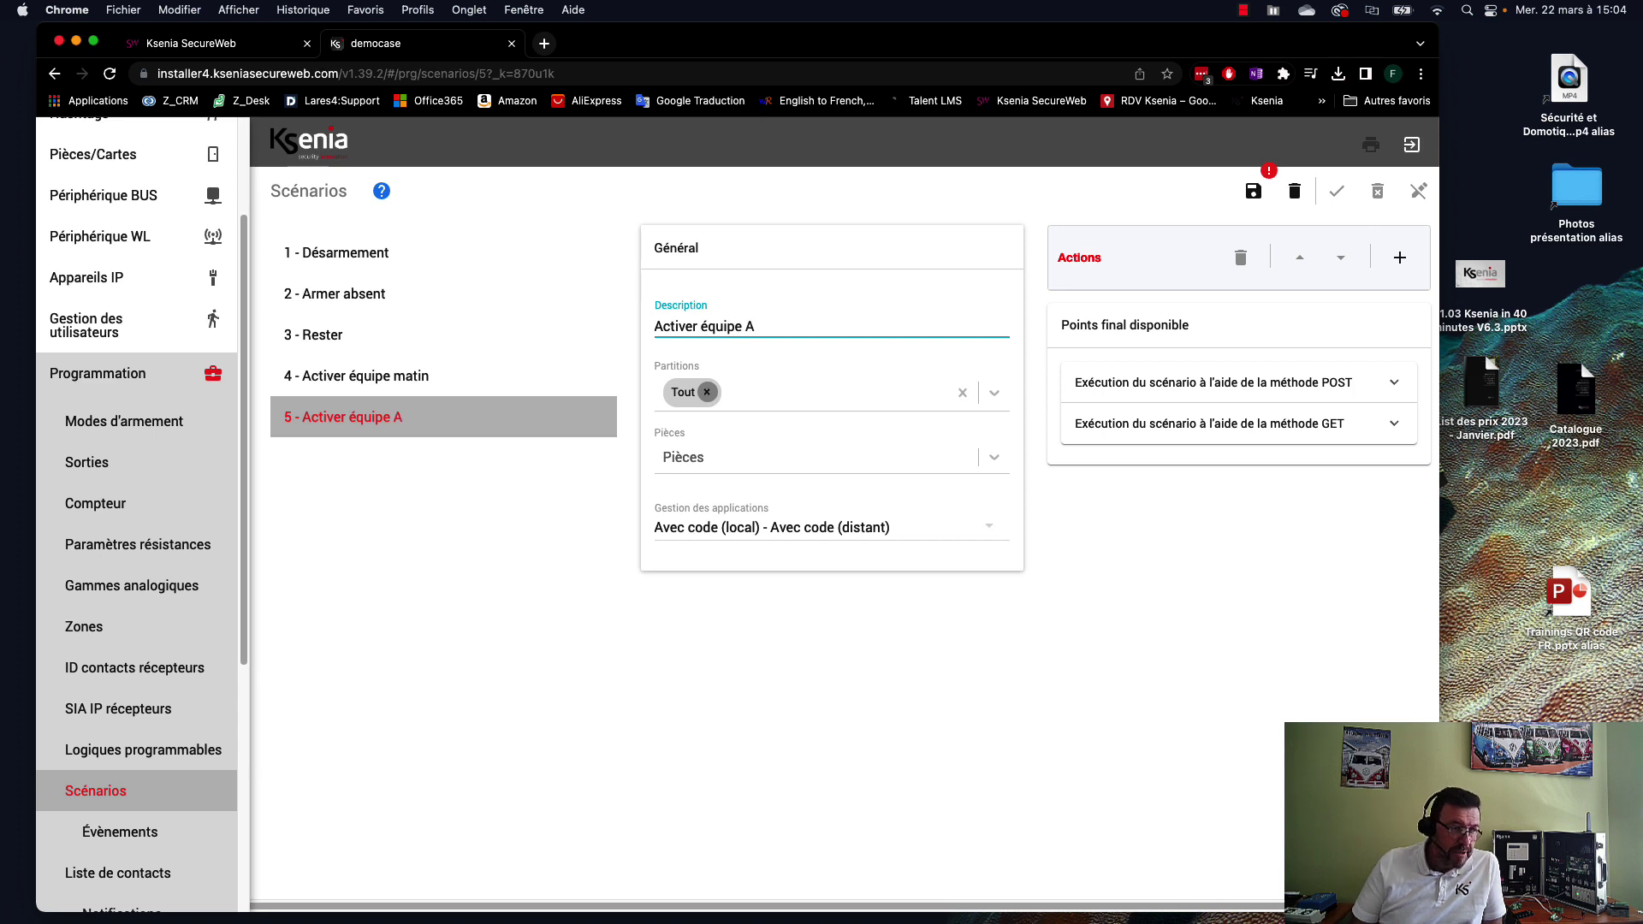
type("apr")
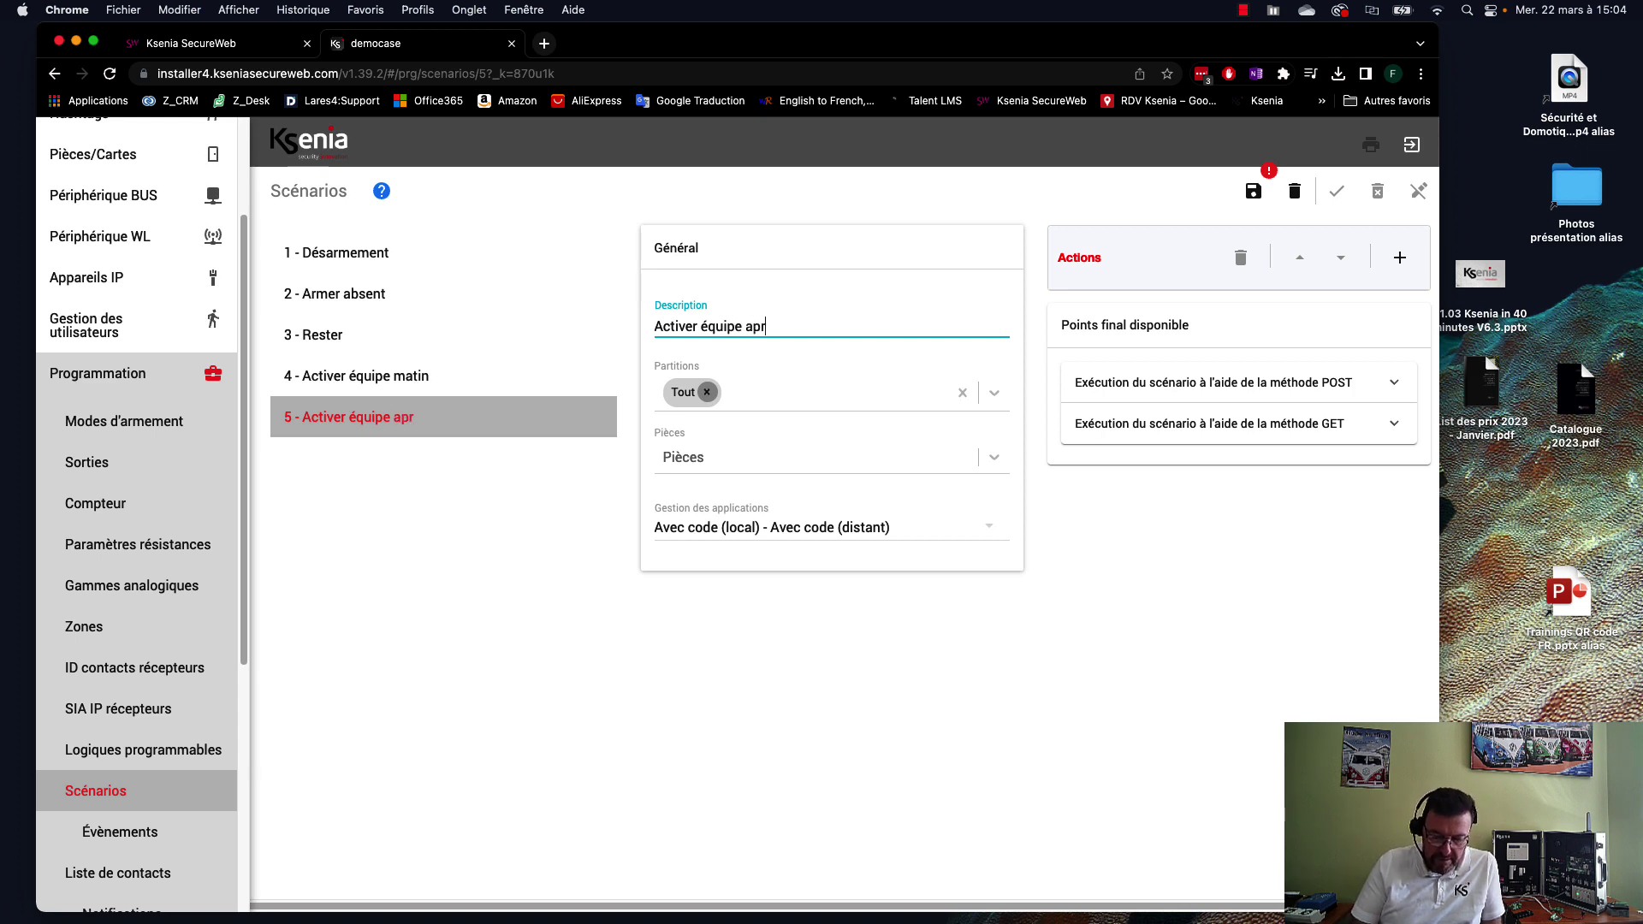
type("ès-")
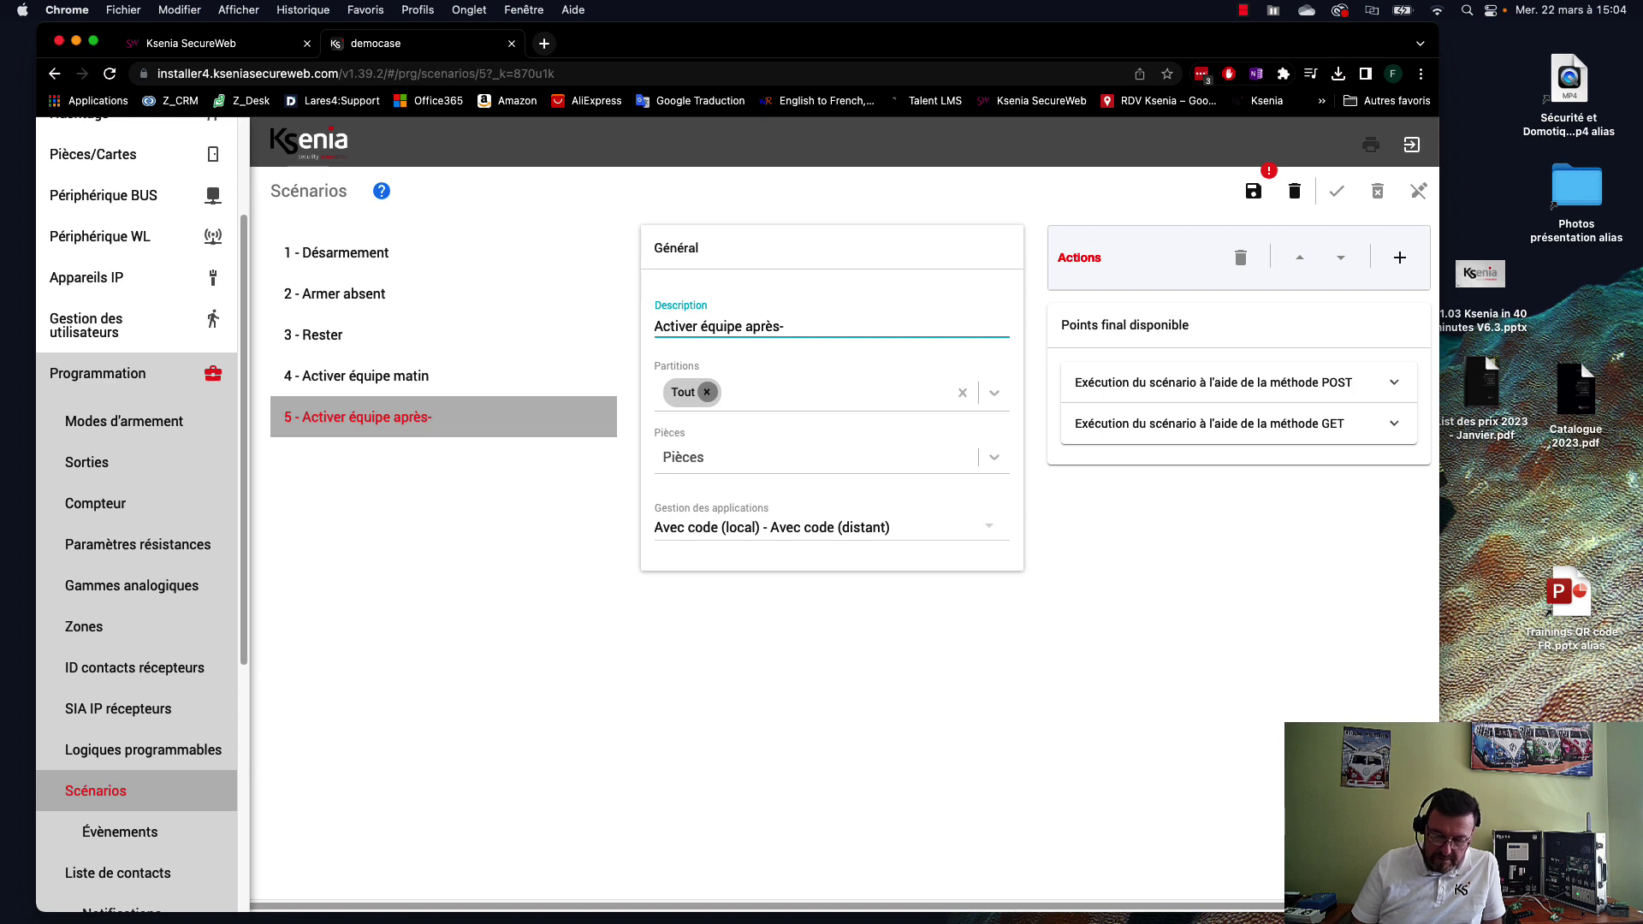
type("midi")
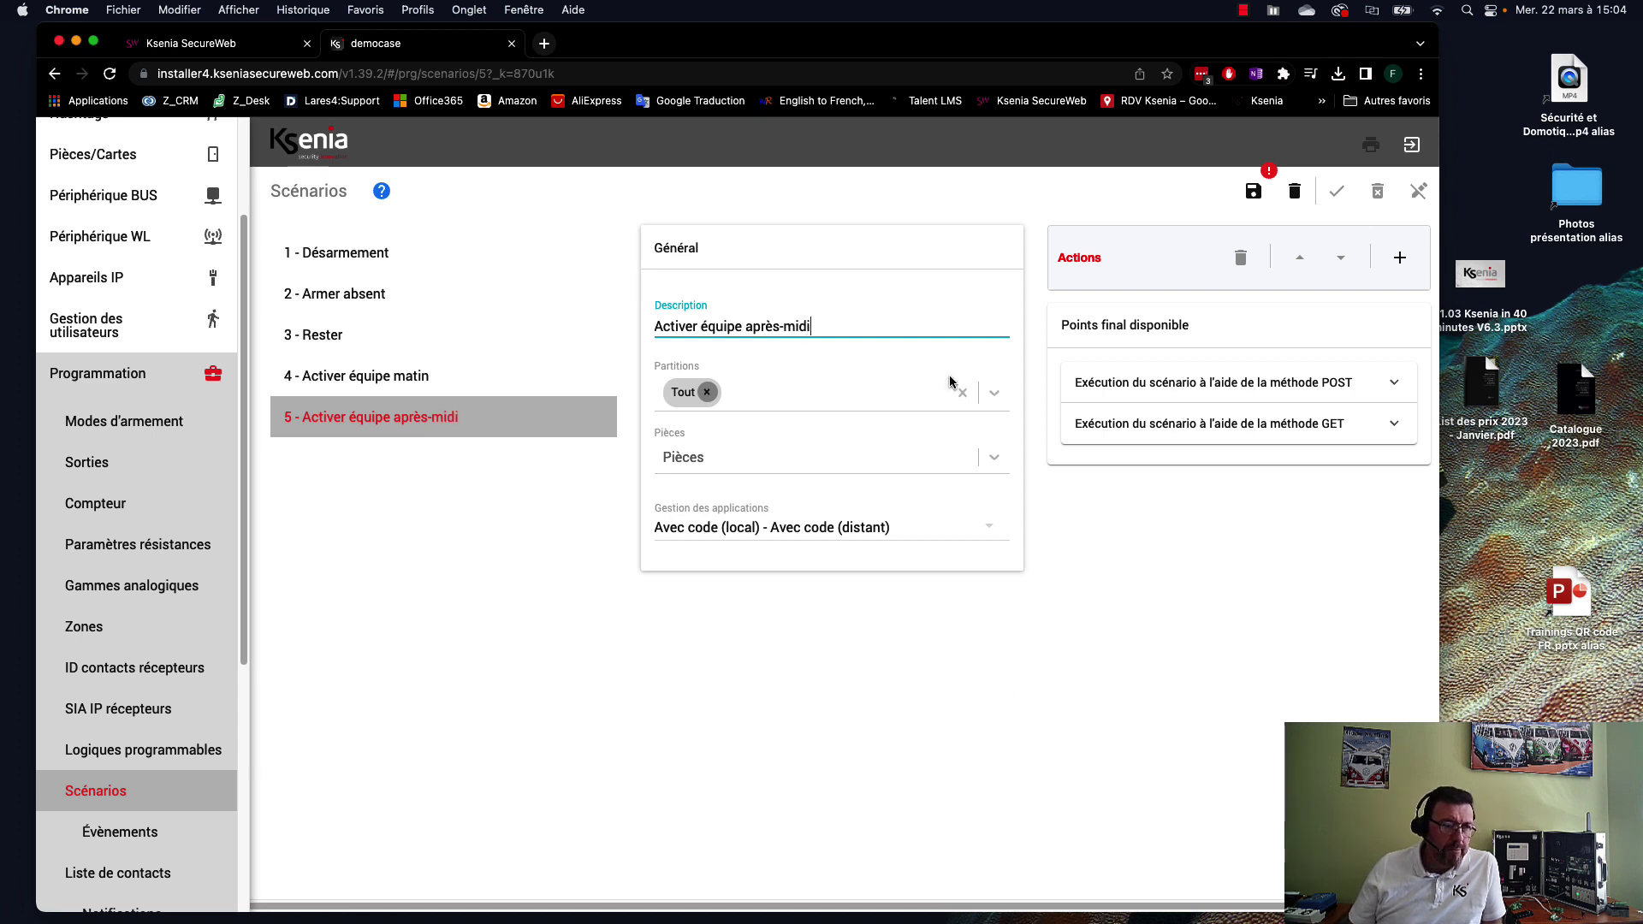
left_click(771, 535)
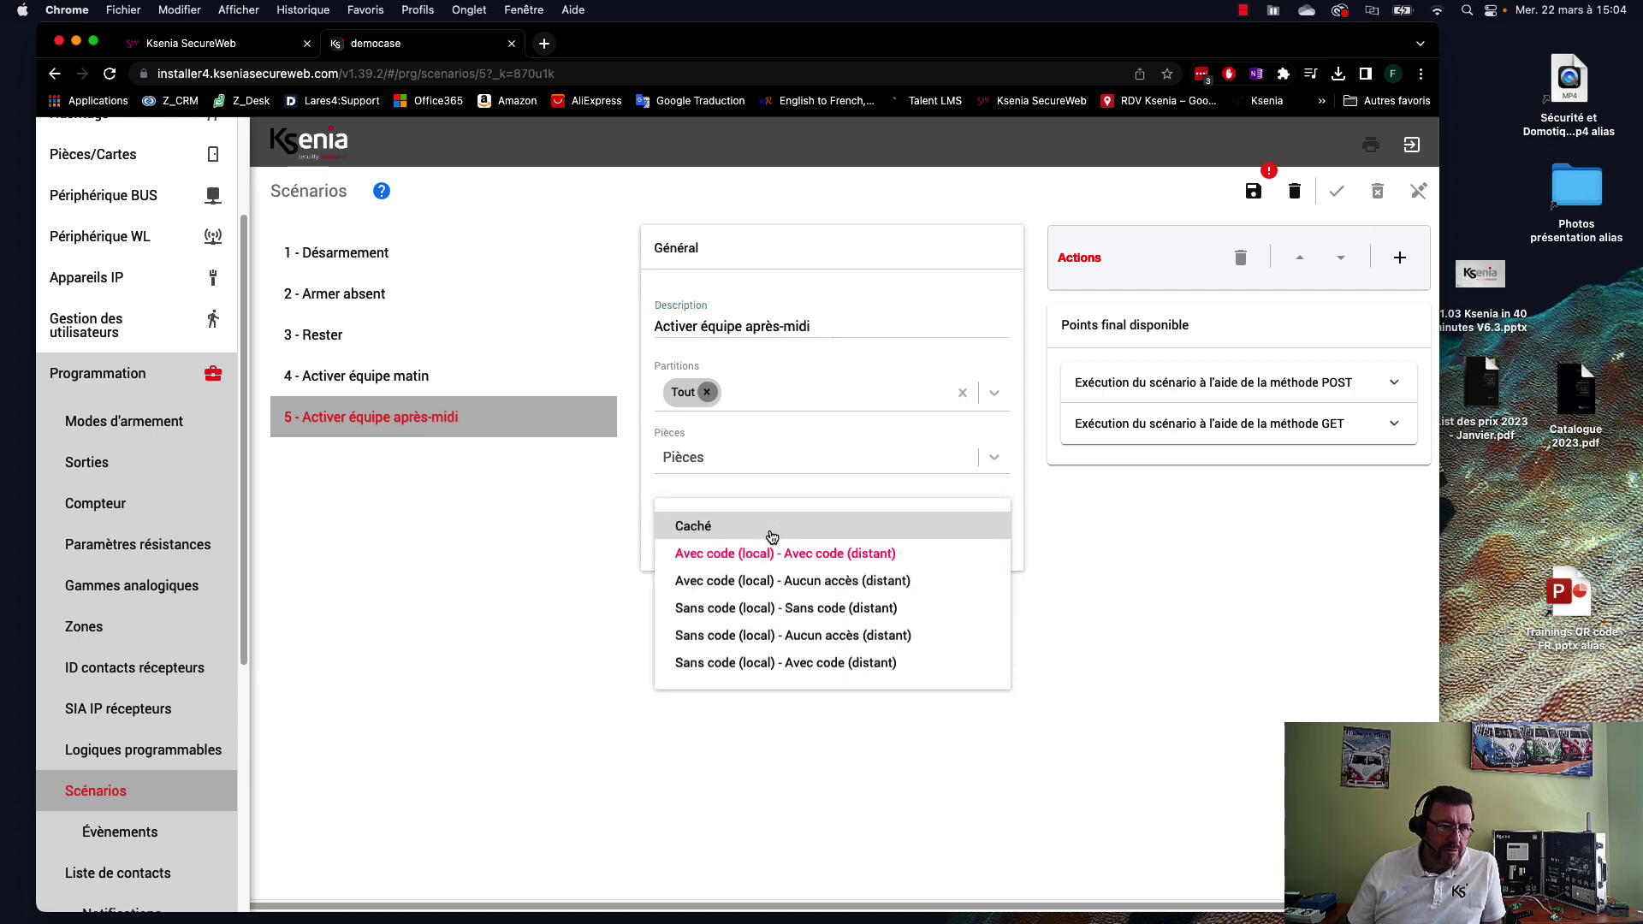
left_click(770, 529)
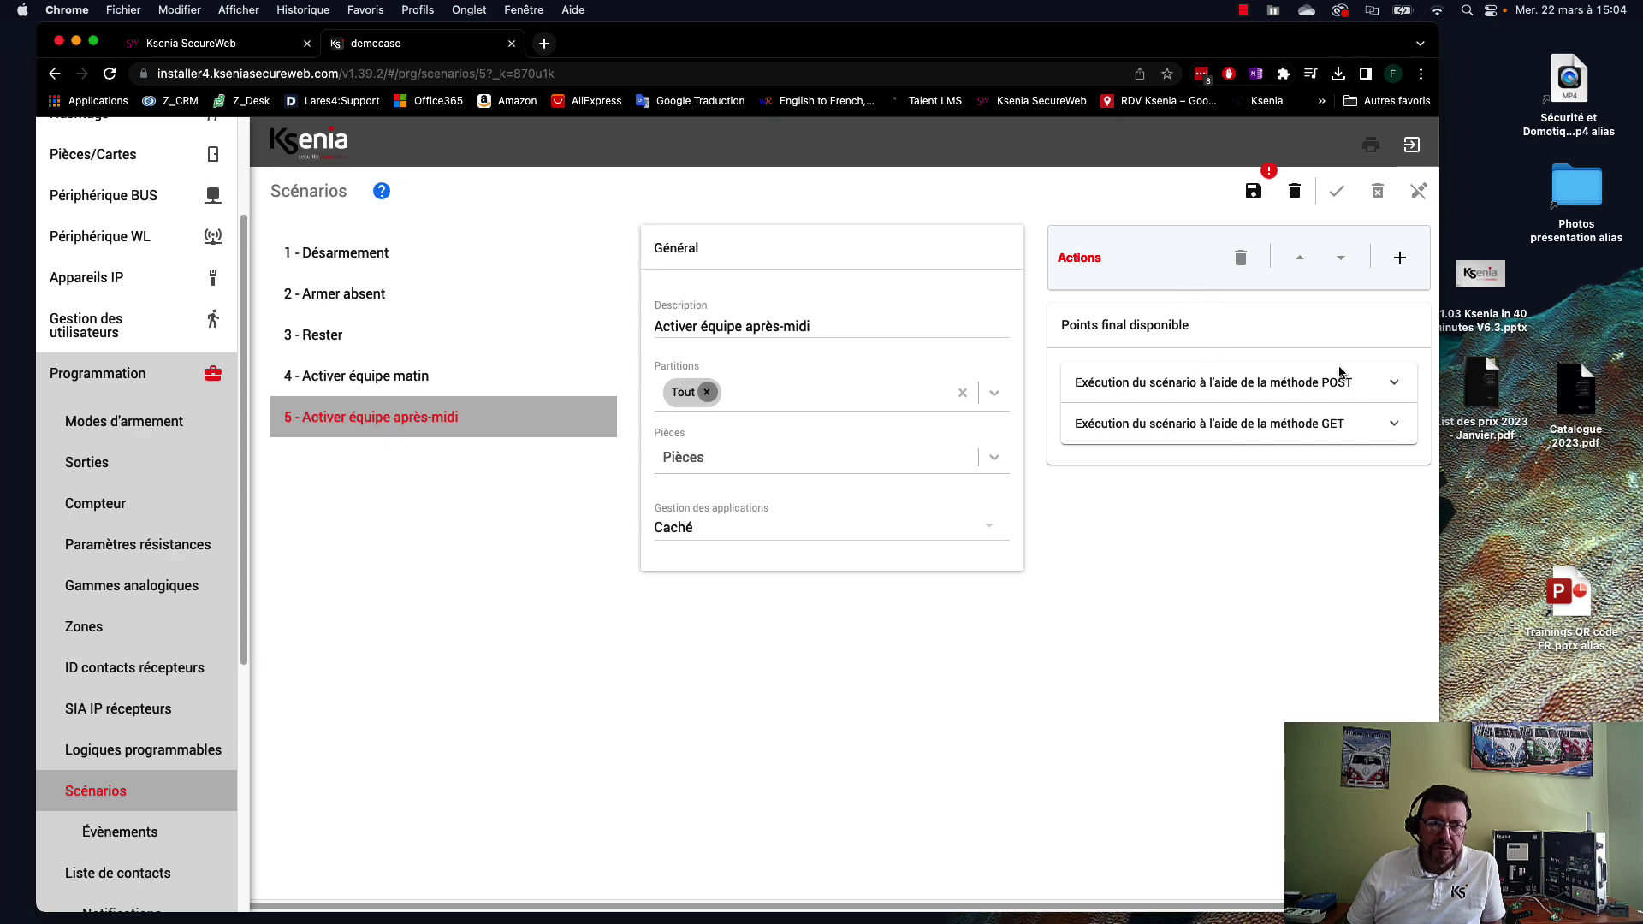
- Add the action Utilisateur > Utilisateur activé targeting #Equipe après-midi
left_click(1400, 258)
left_click(1312, 354)
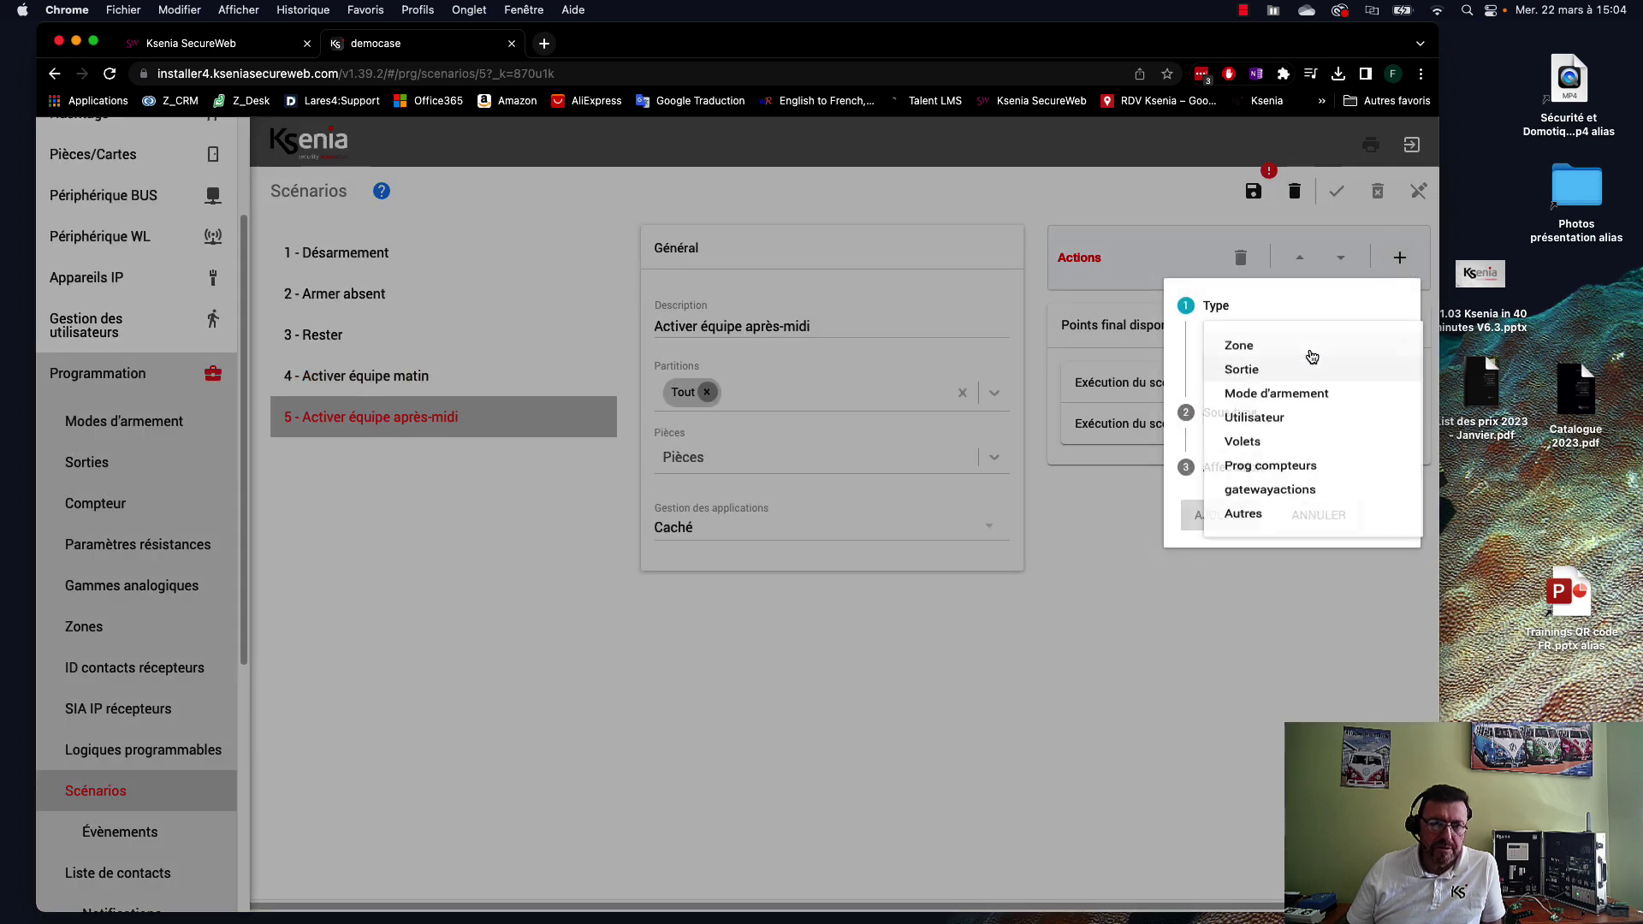
left_click(1251, 421)
left_click(1245, 402)
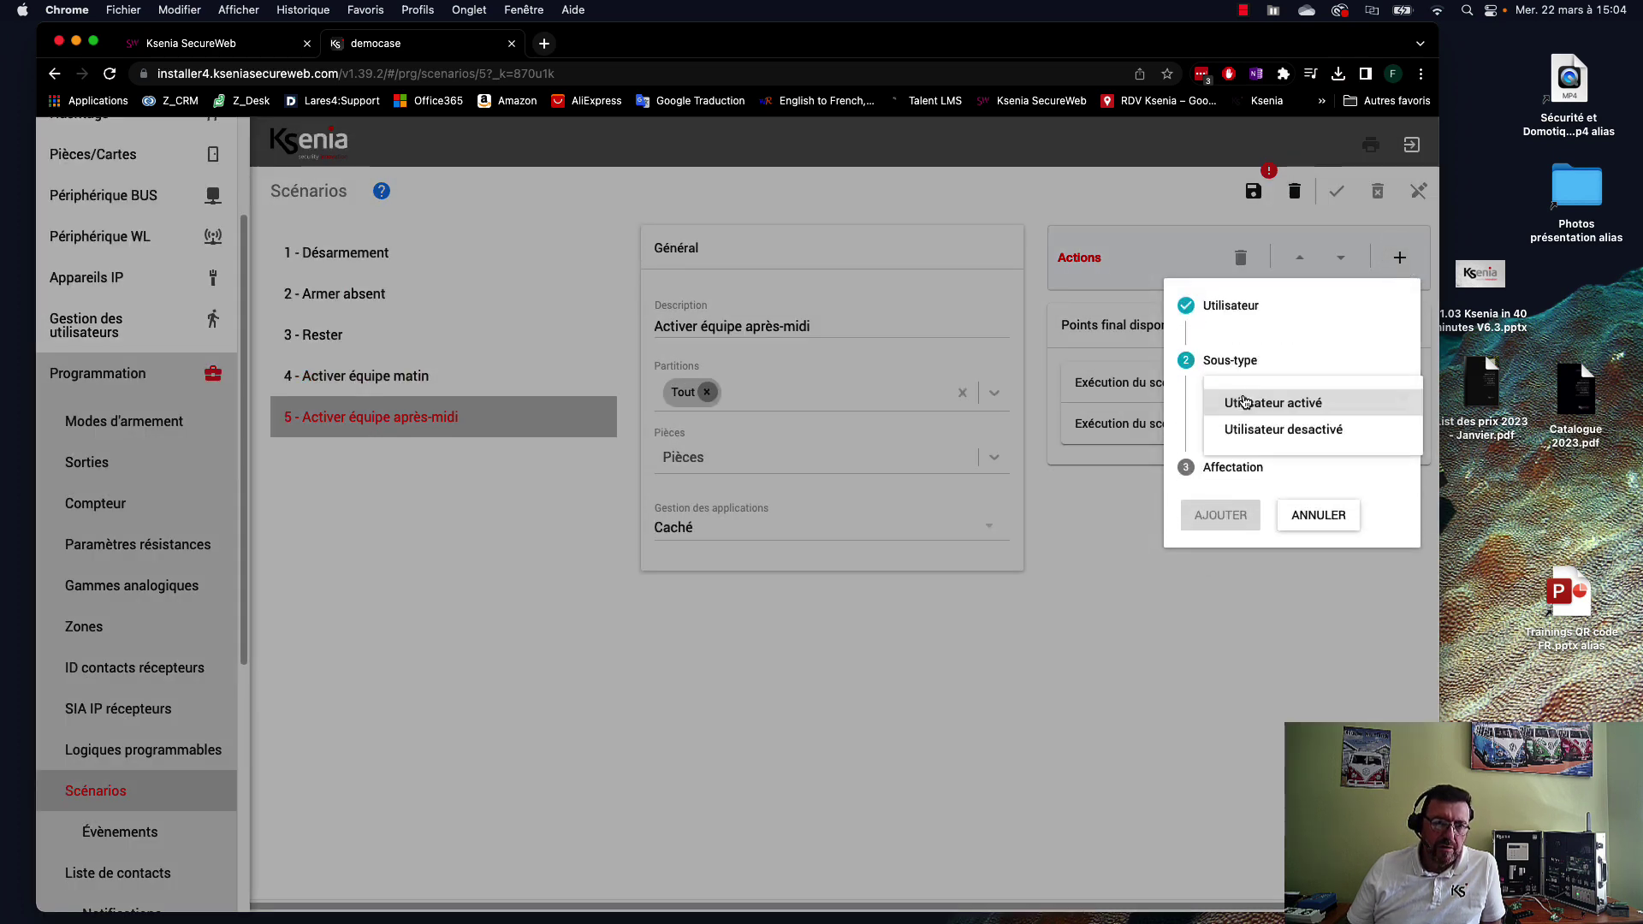
left_click(1245, 404)
left_click(1278, 451)
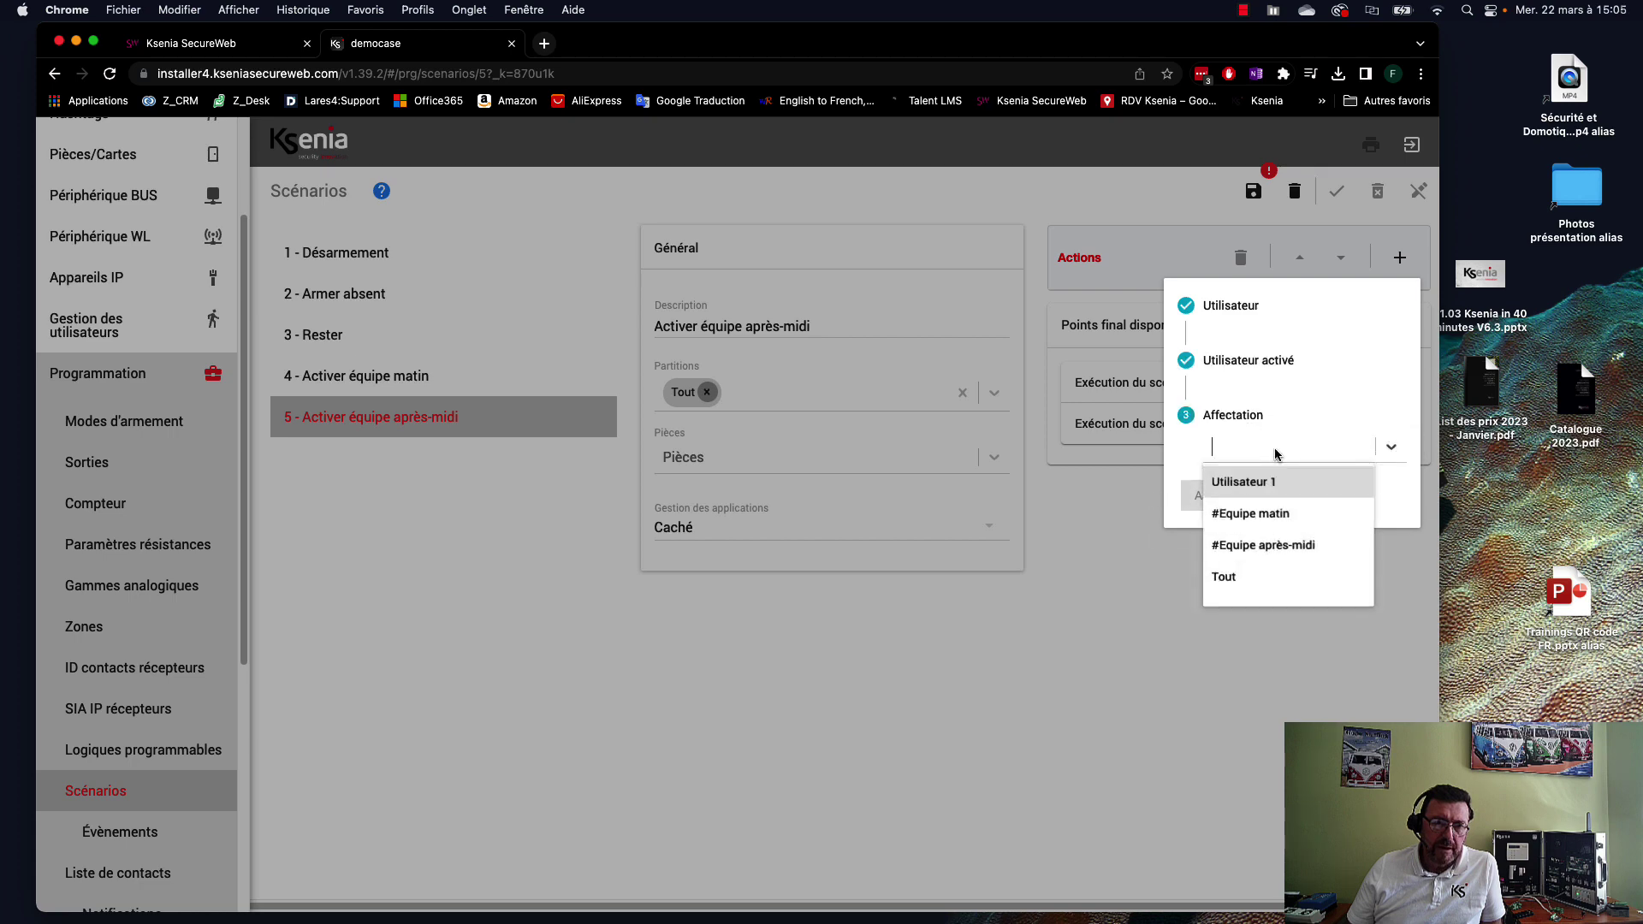
left_click(1277, 553)
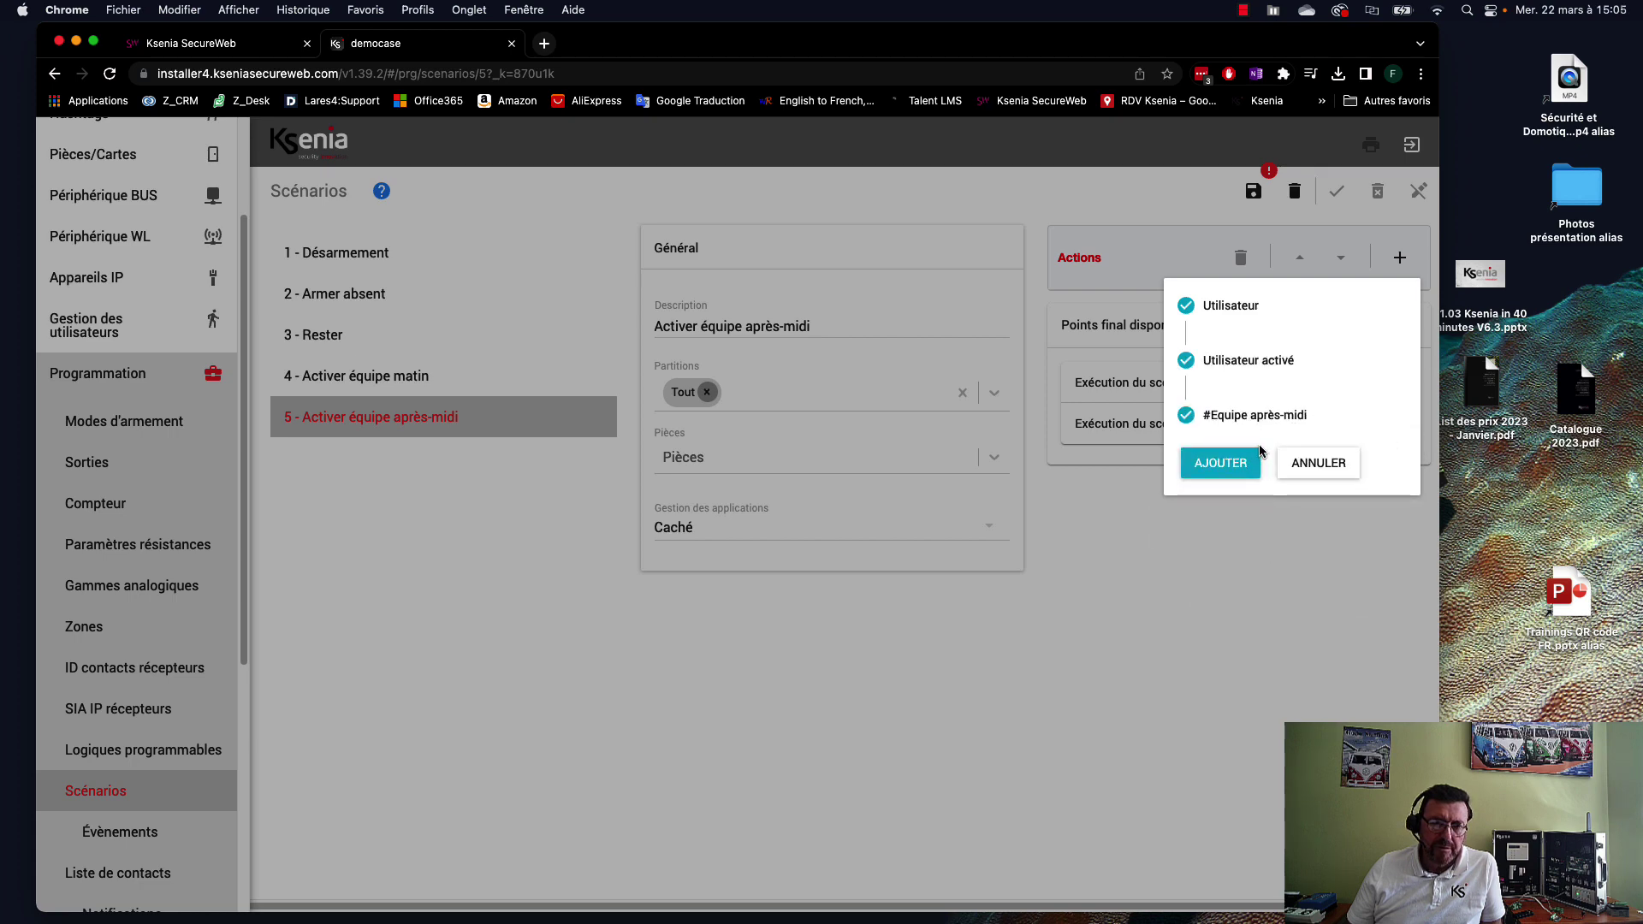
left_click(1229, 470)
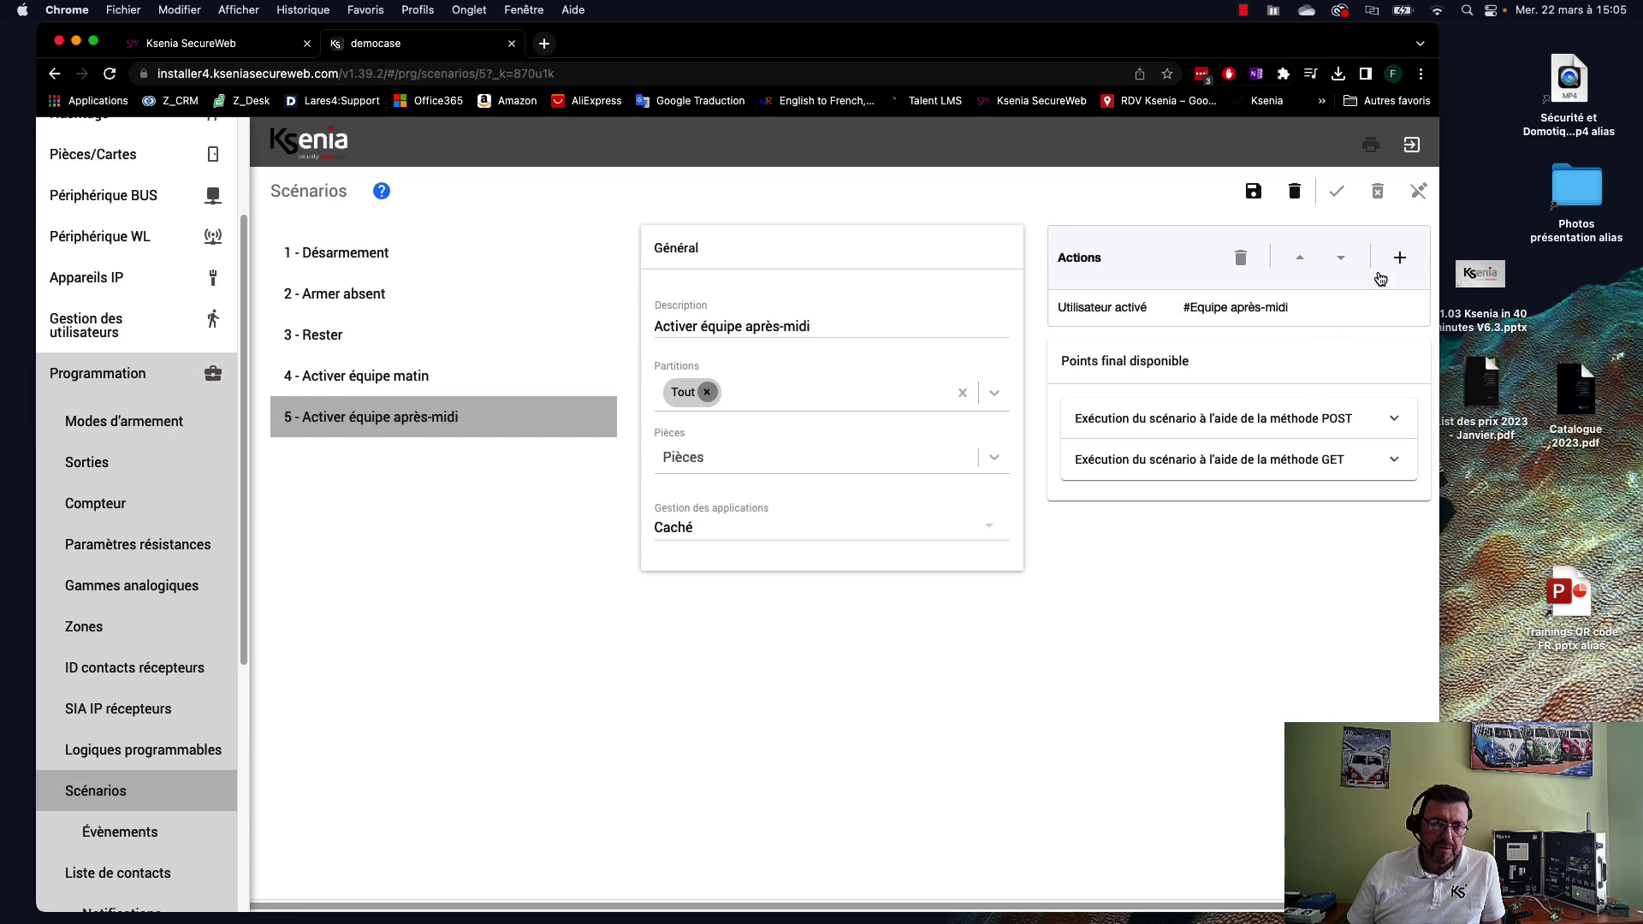
- Add a second action, Utilisateur > Utilisateur désactivé targeting #Equipe matin
left_click(1400, 259)
left_click(1258, 345)
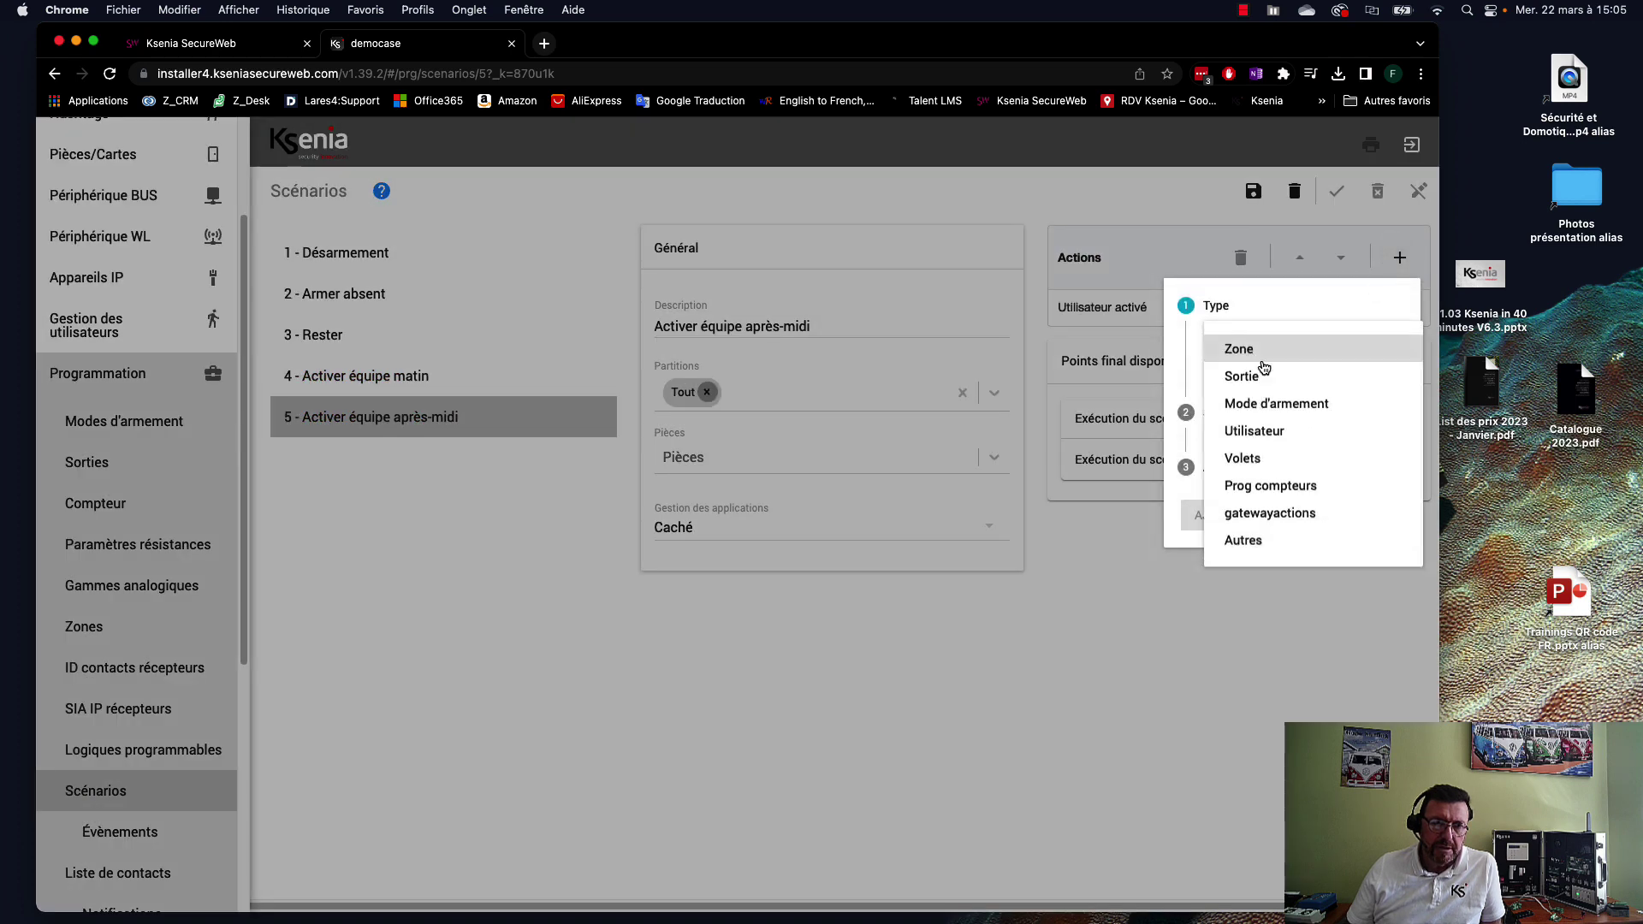
left_click(1255, 435)
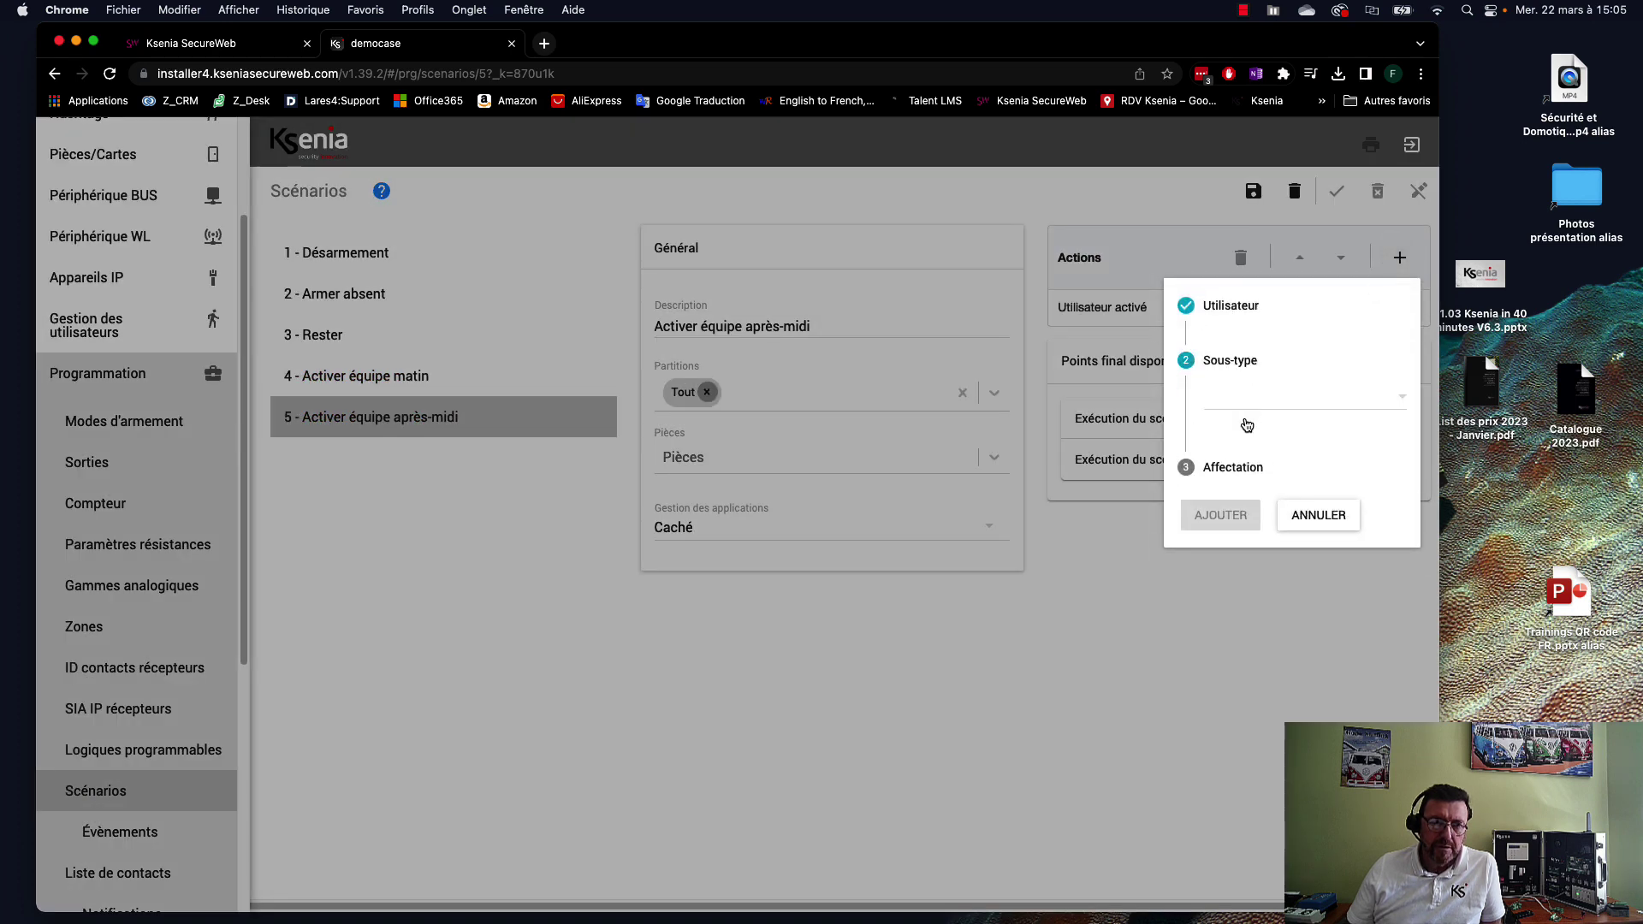
left_click(1258, 409)
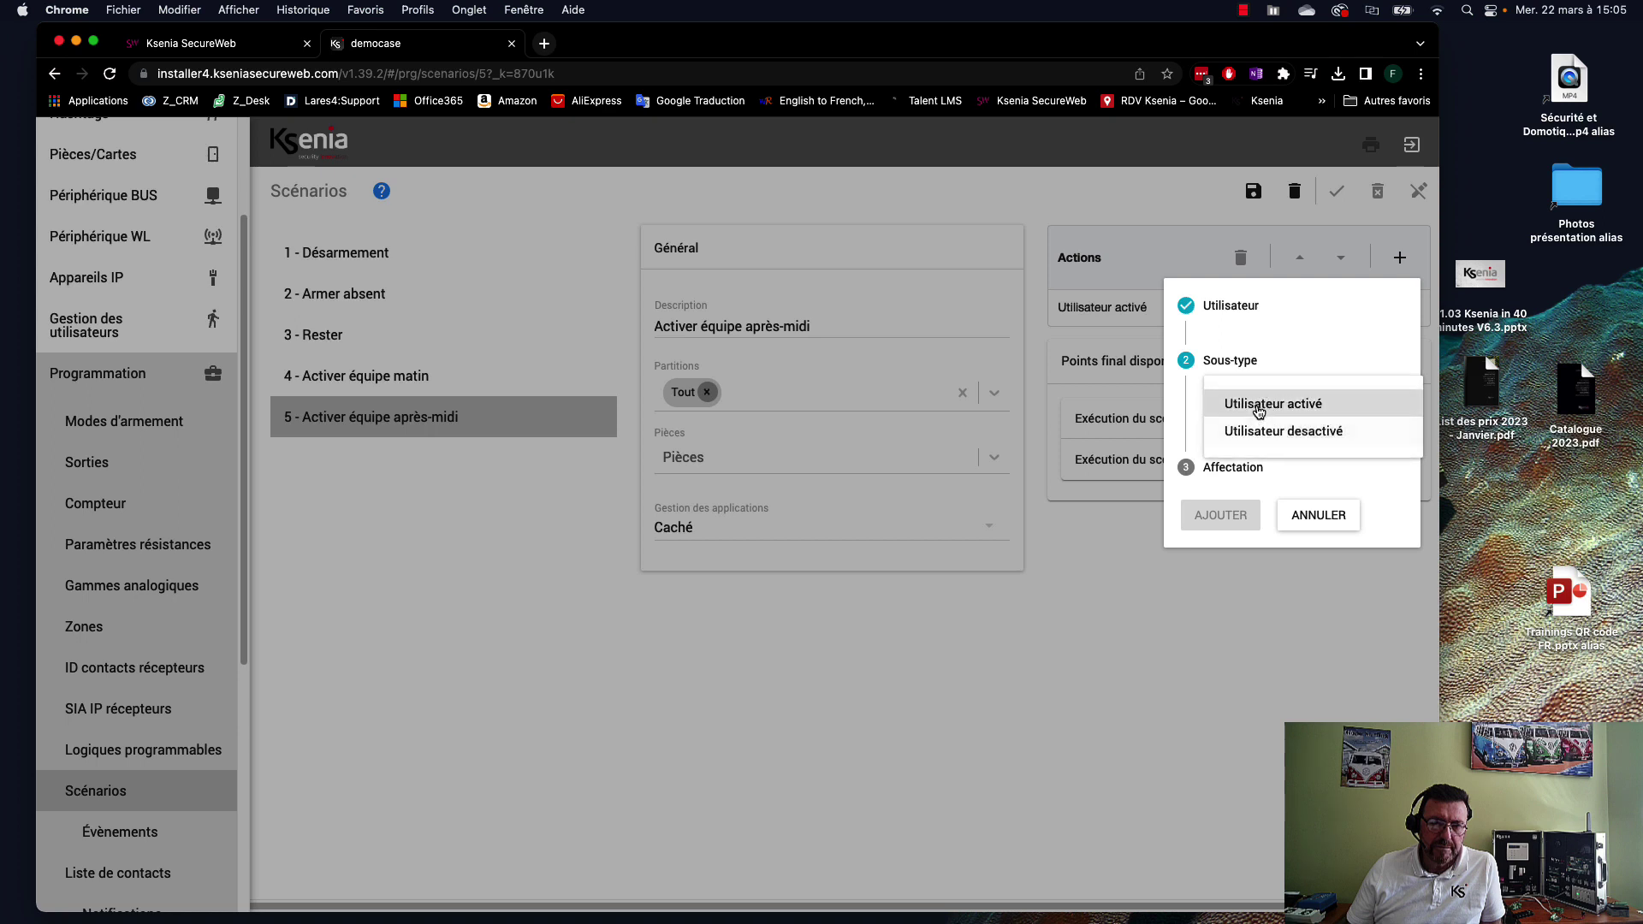
left_click(1266, 430)
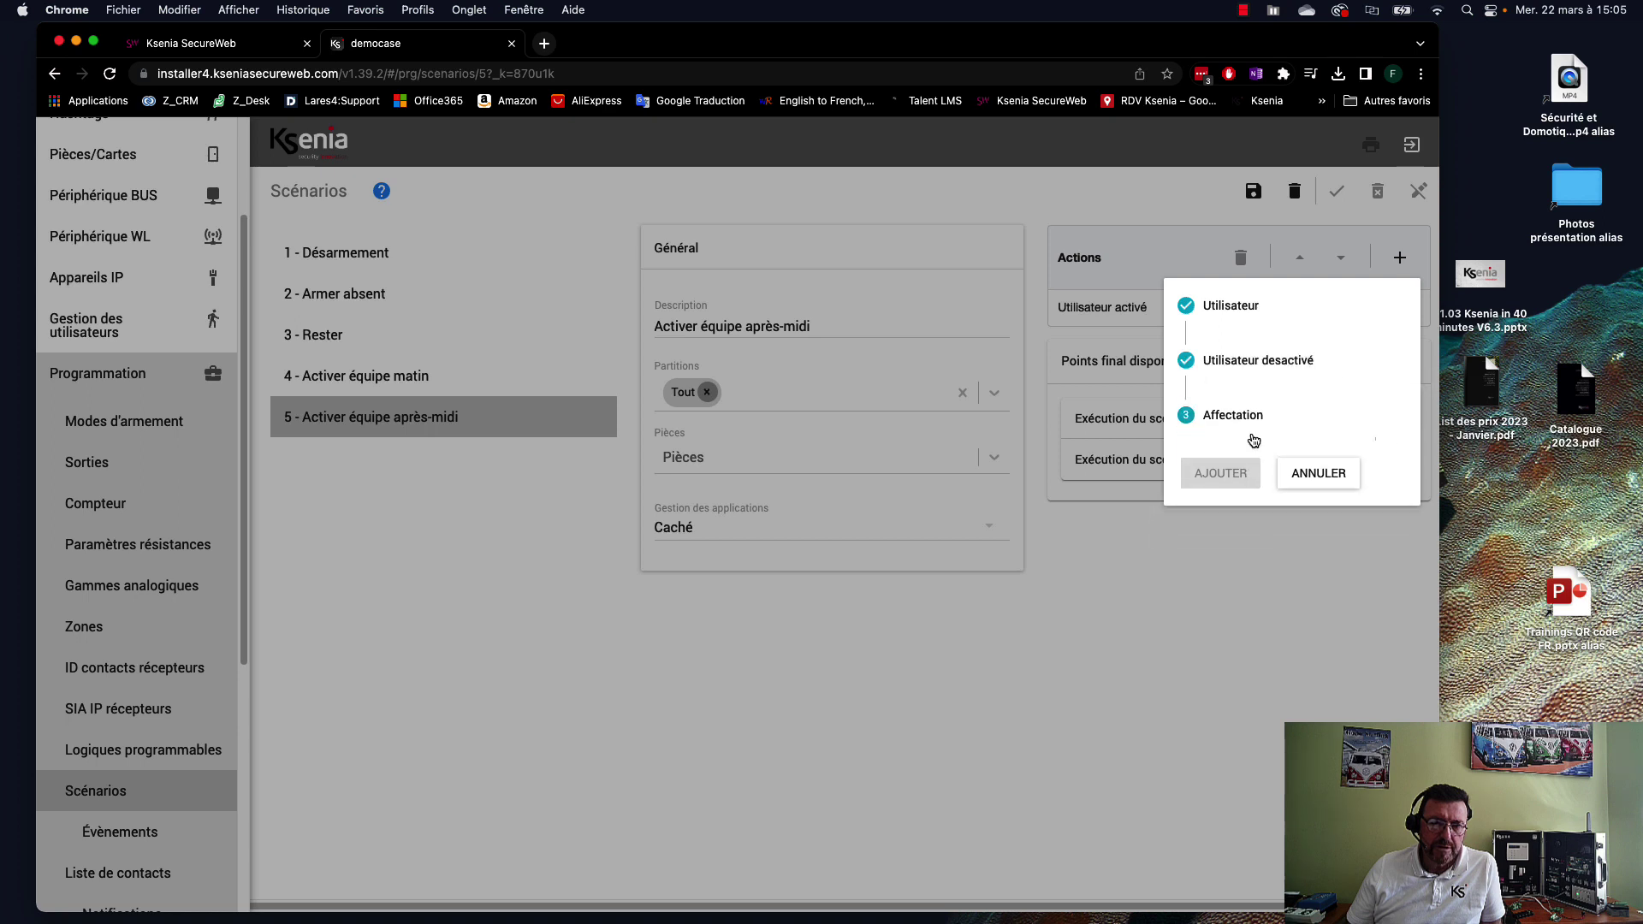
left_click(1274, 447)
left_click(1266, 518)
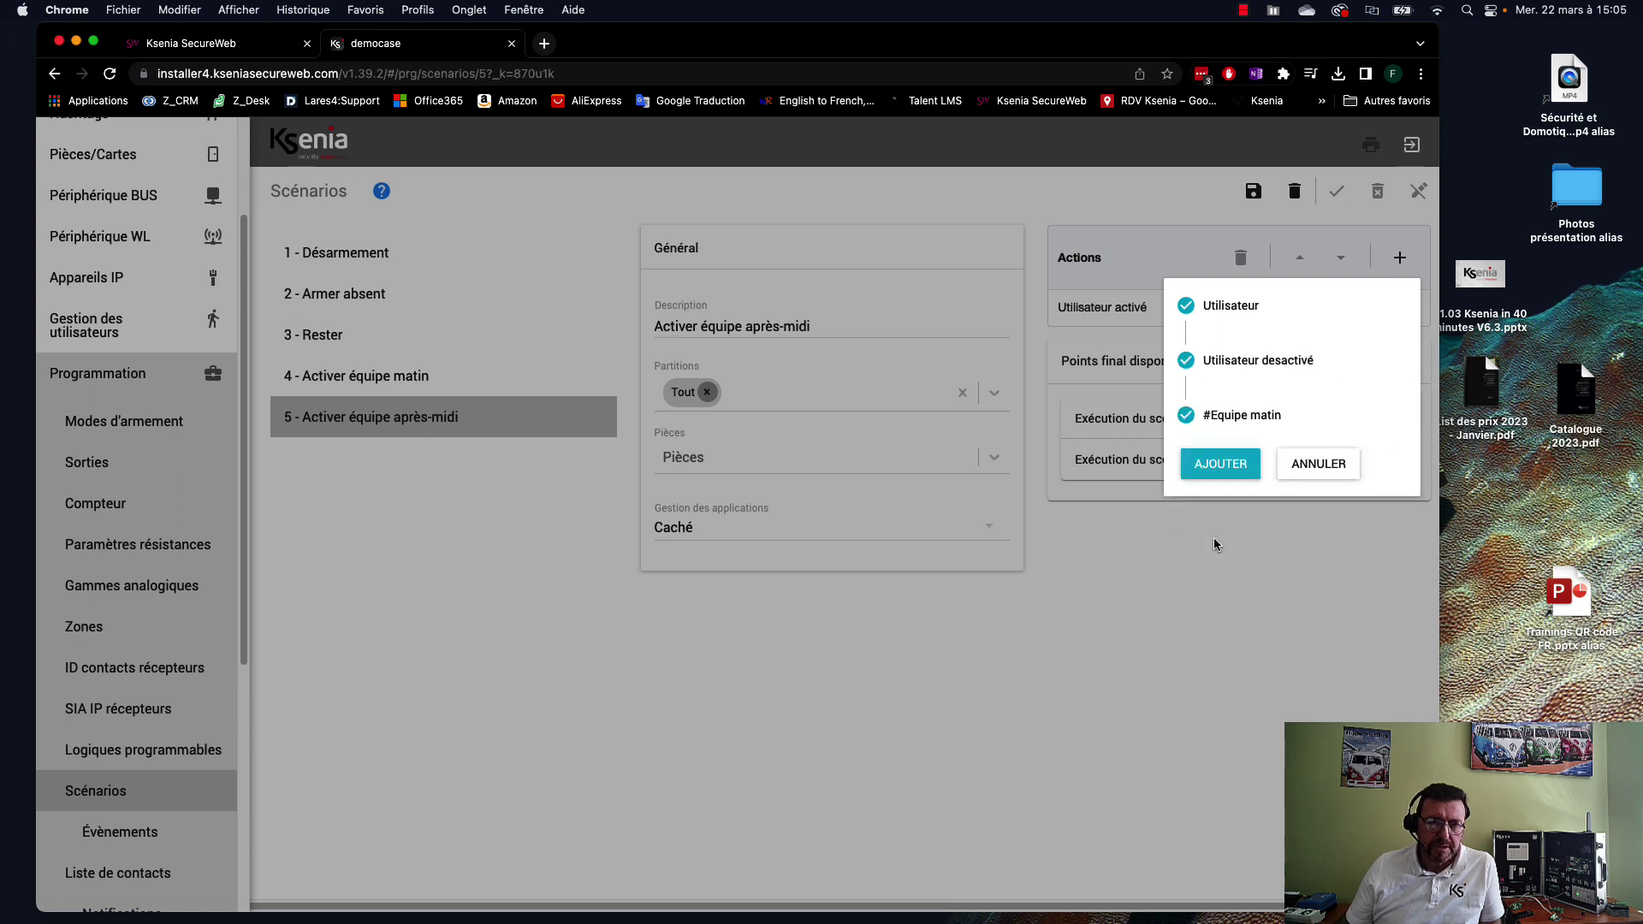
left_click(1217, 462)
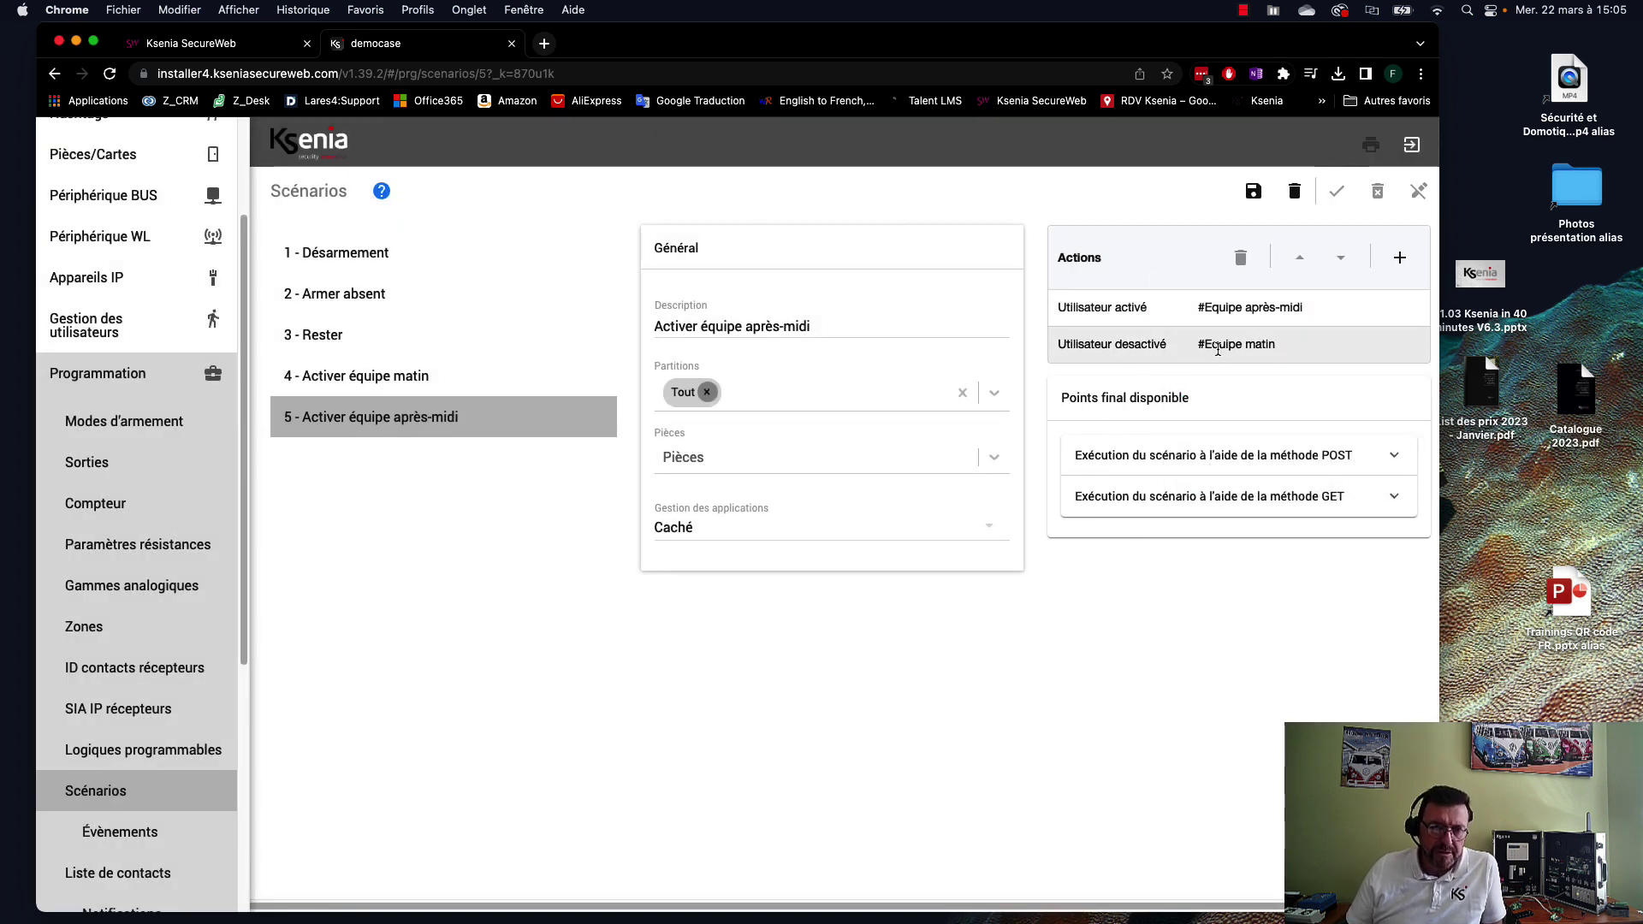
- With Activer équipe matin selected, save the scenarios and apply them to the panel
left_click(359, 377)
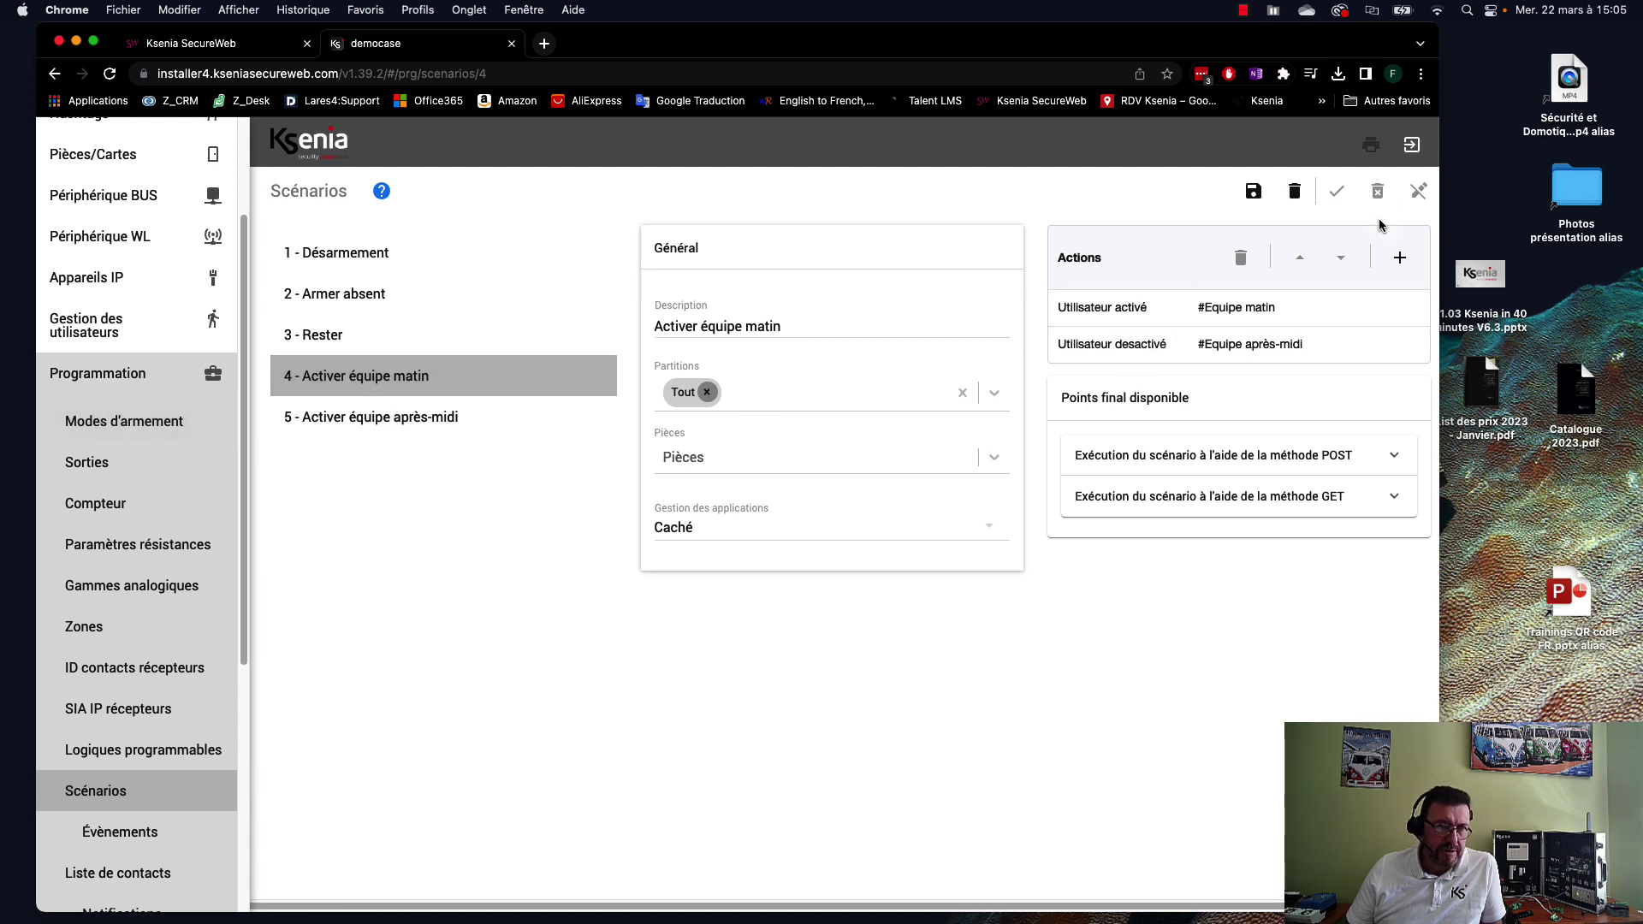
left_click(1253, 190)
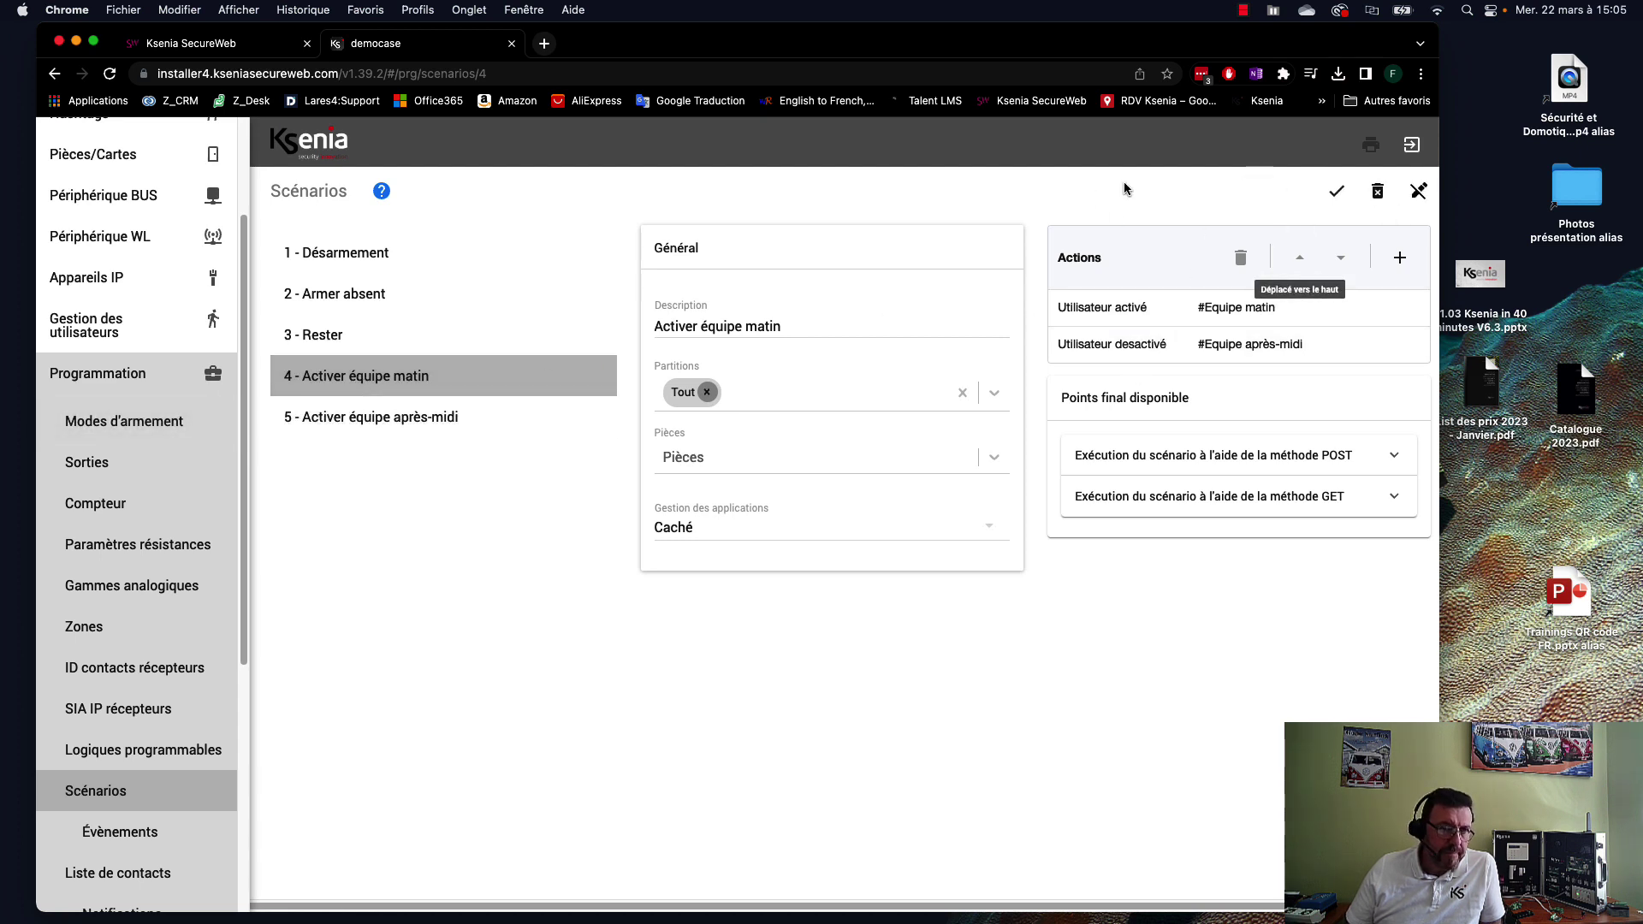
left_click(1331, 194)
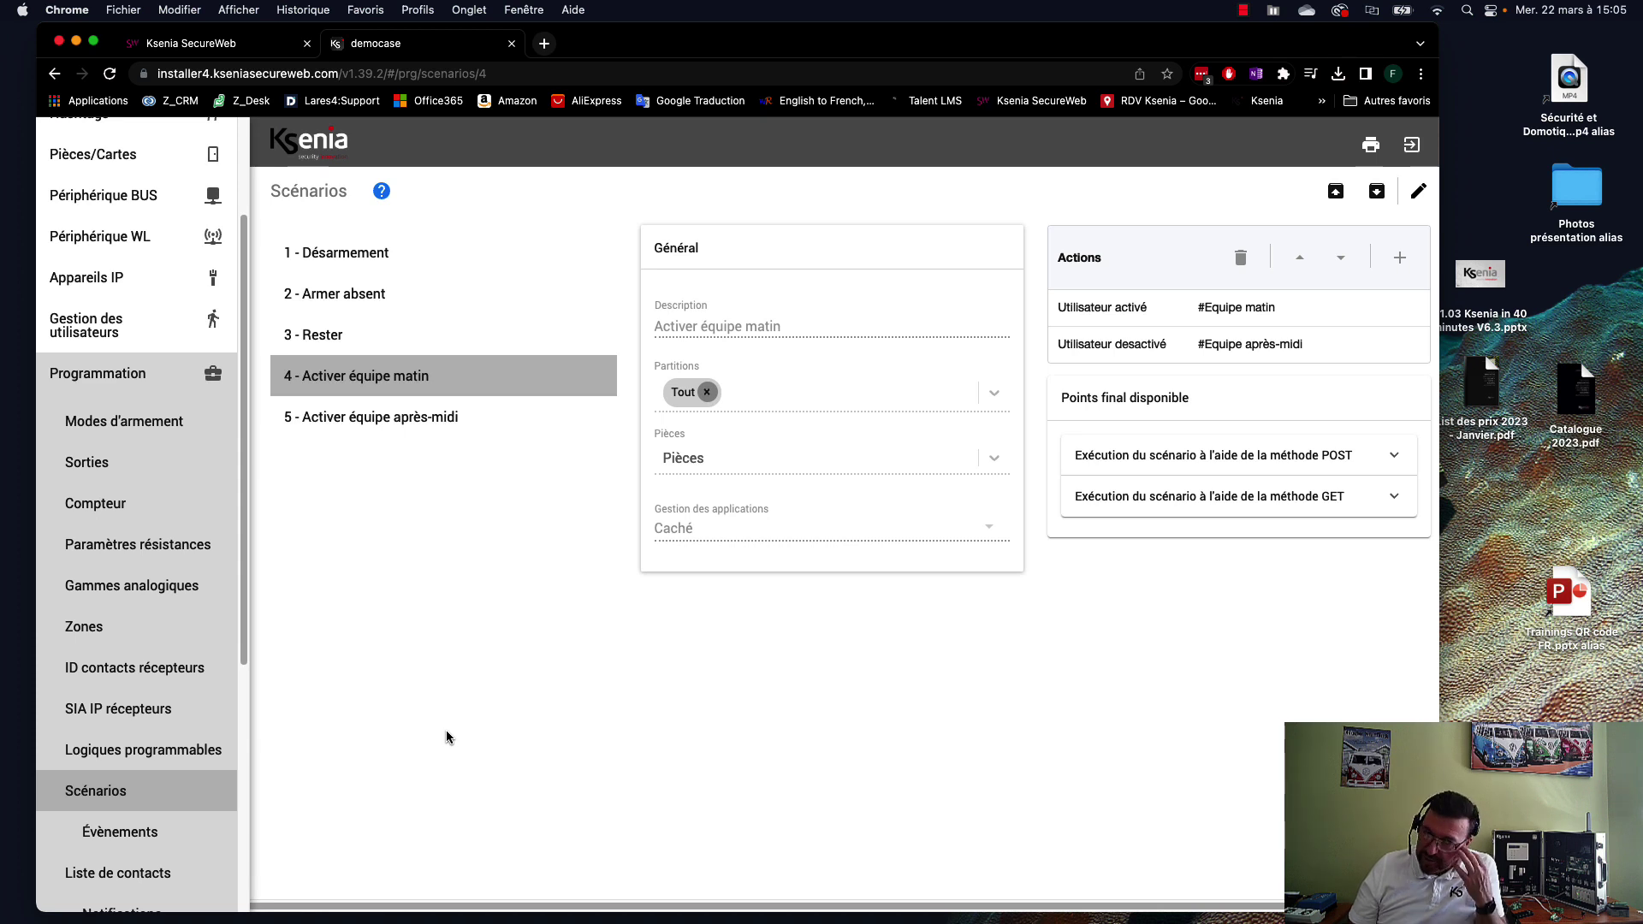
left_click(125, 374)
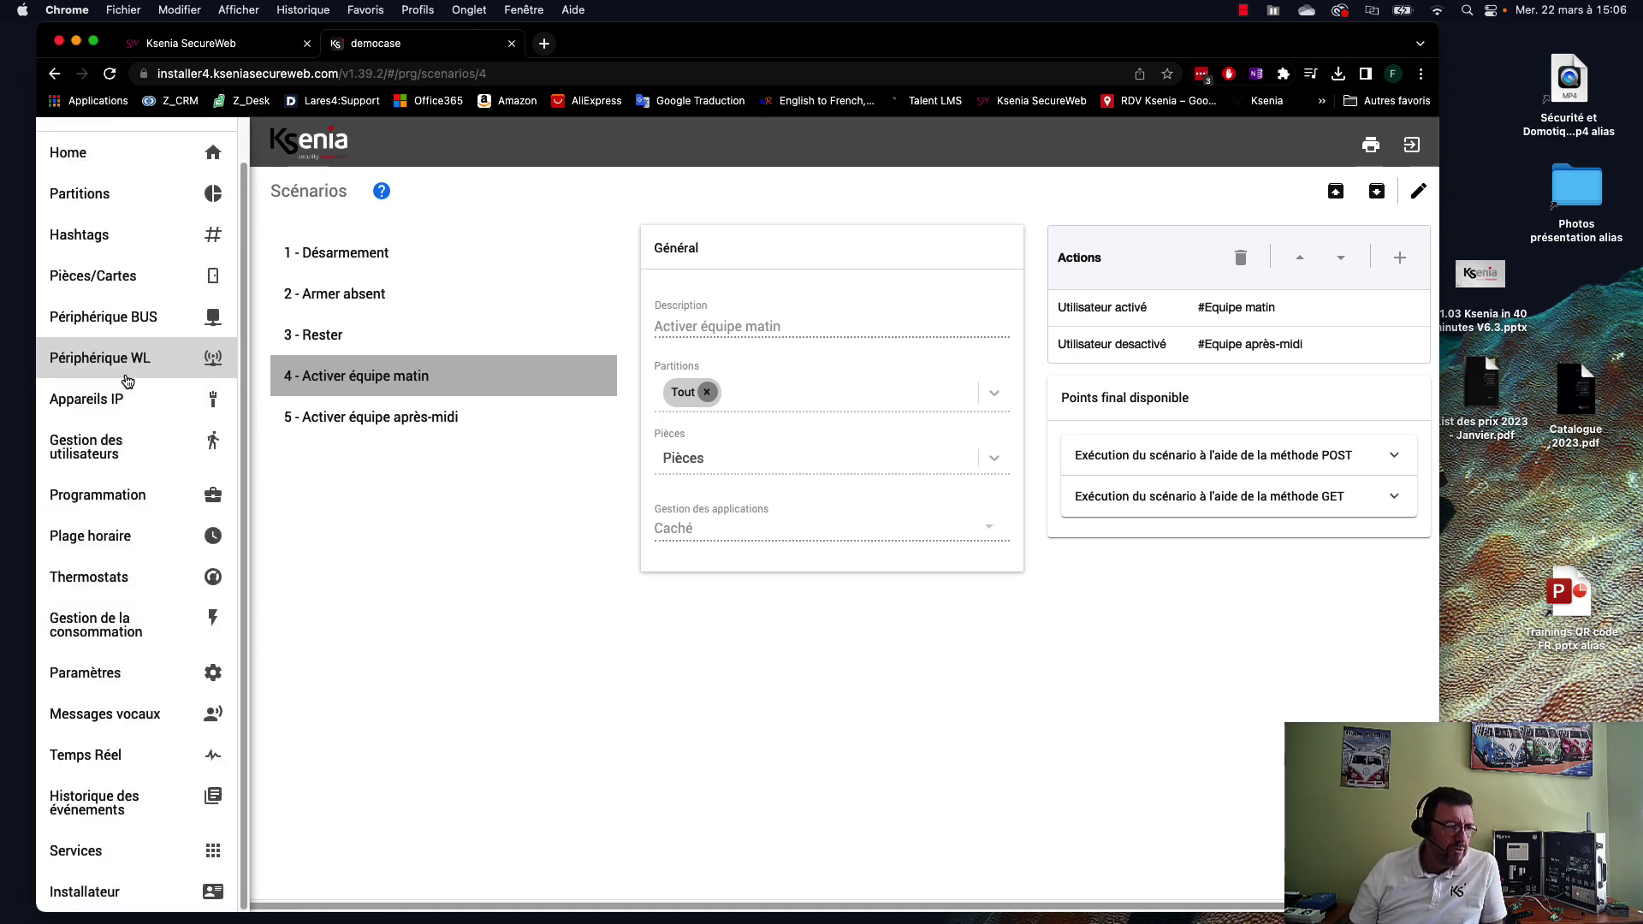
- On Plage horaire, rename timer 1 to 'Horaire matin' and have it run Activer équipe matin
left_click(118, 537)
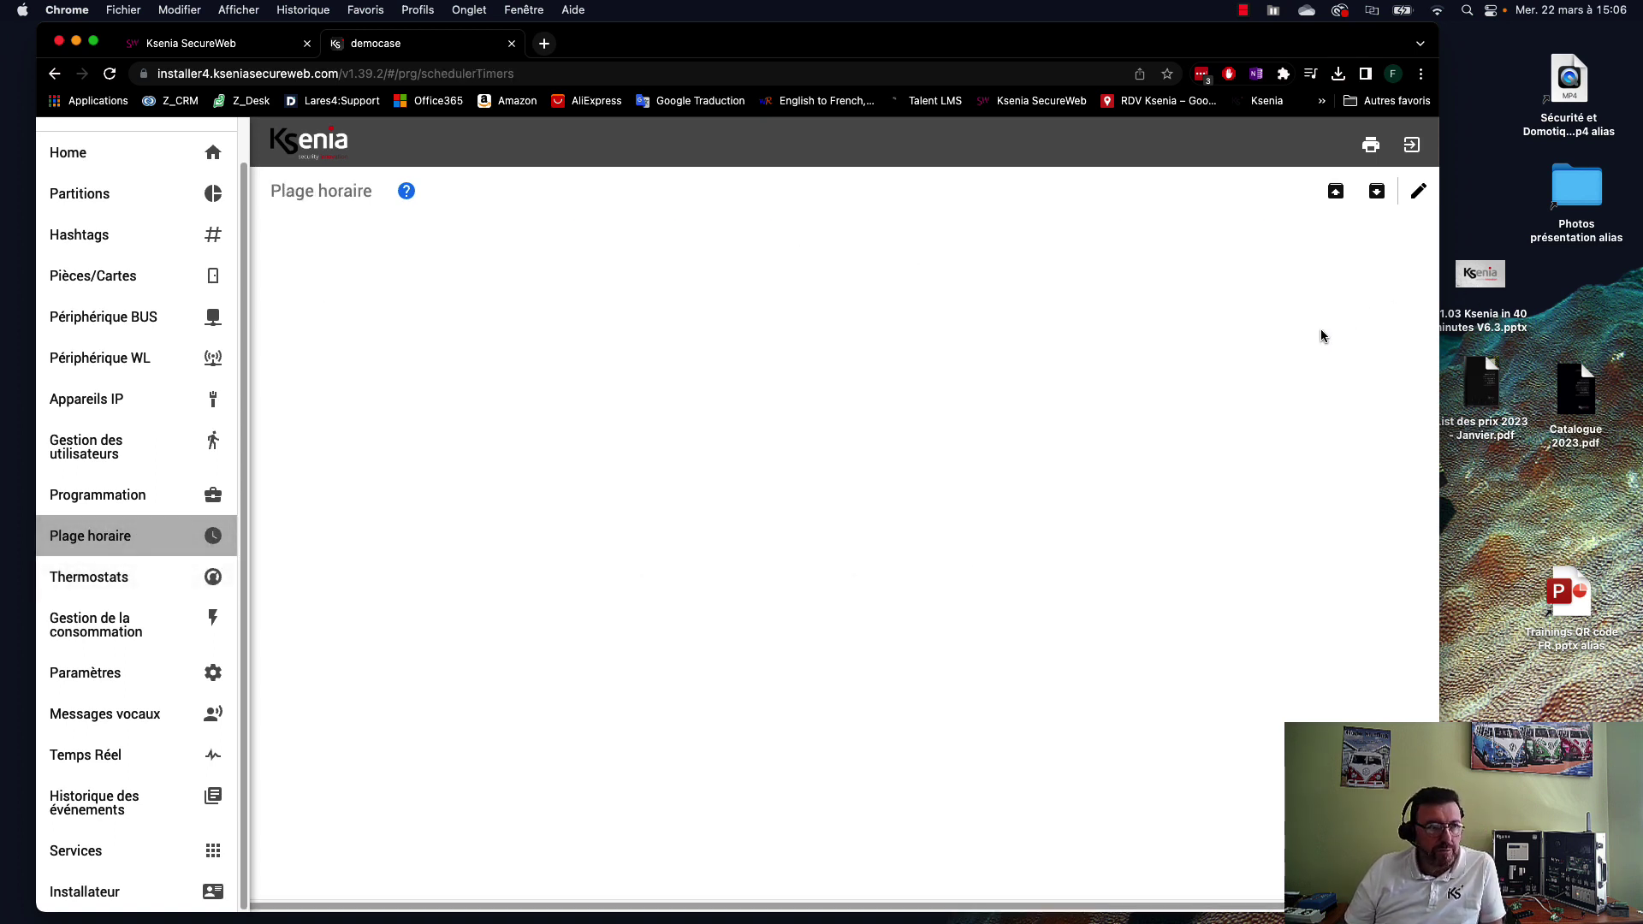
left_click(1418, 190)
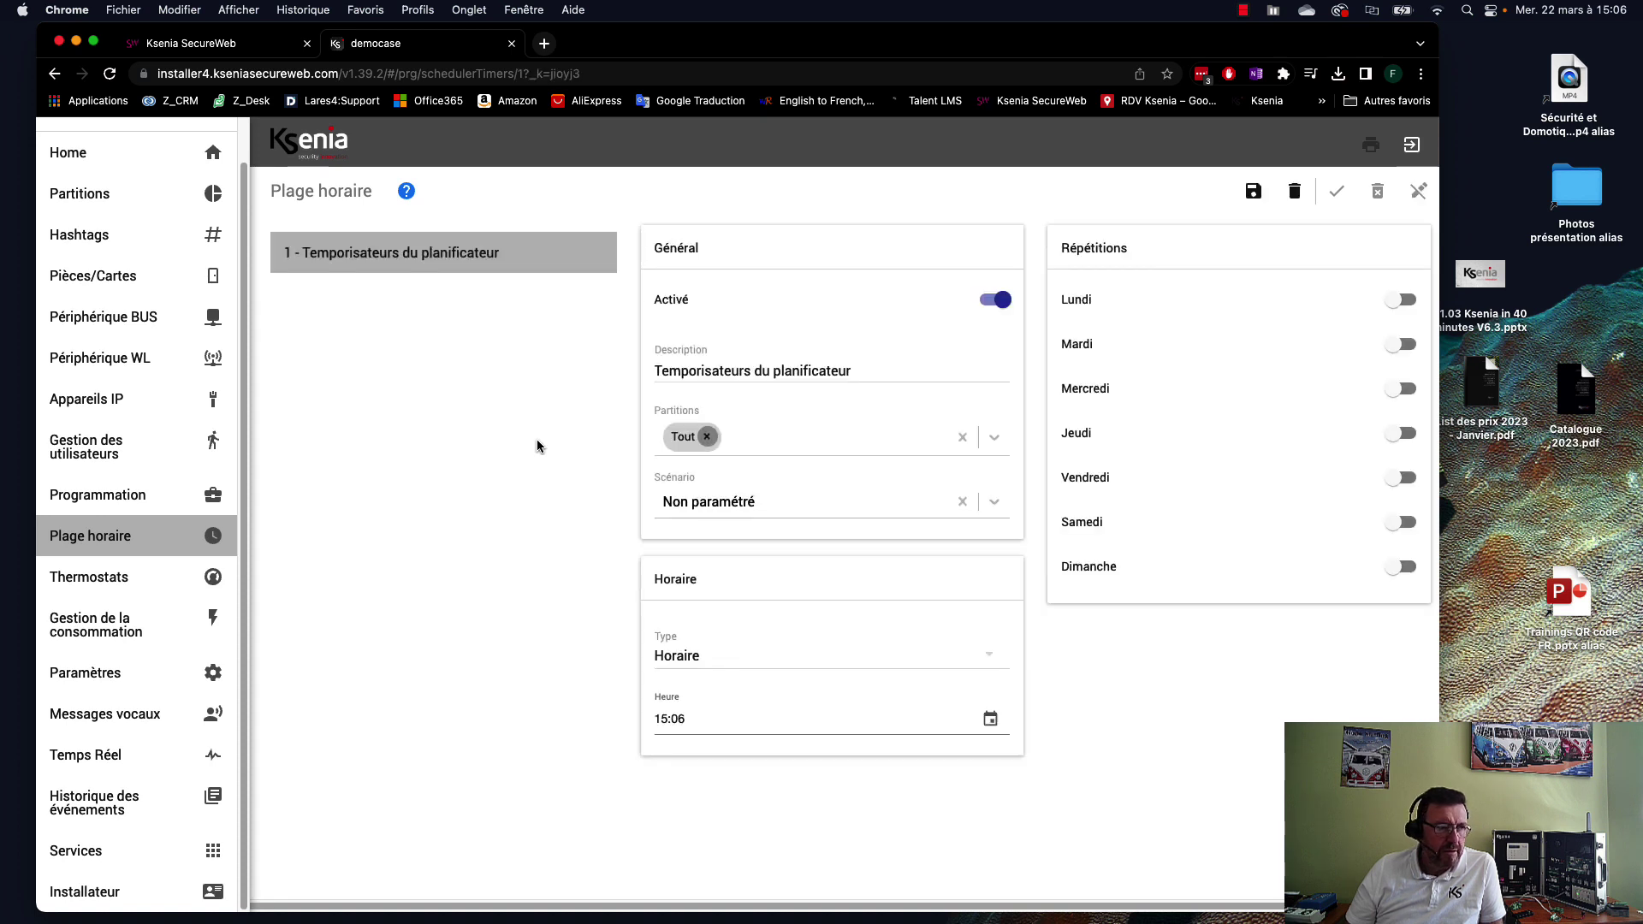
triple_click(861, 370)
type("Horaire")
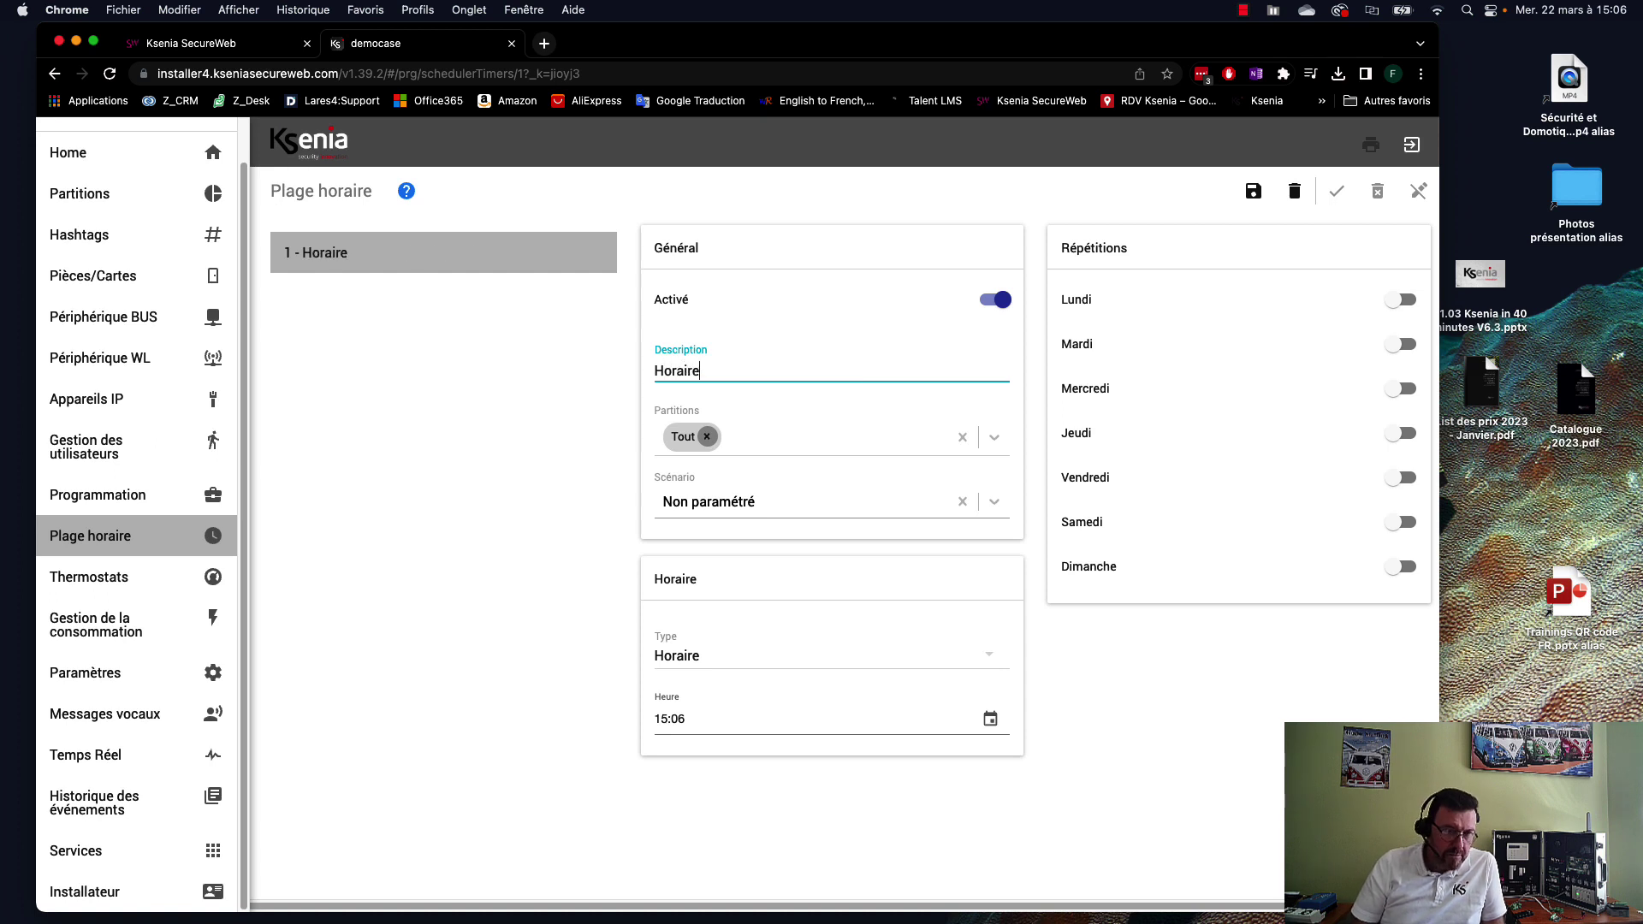
type(" mat")
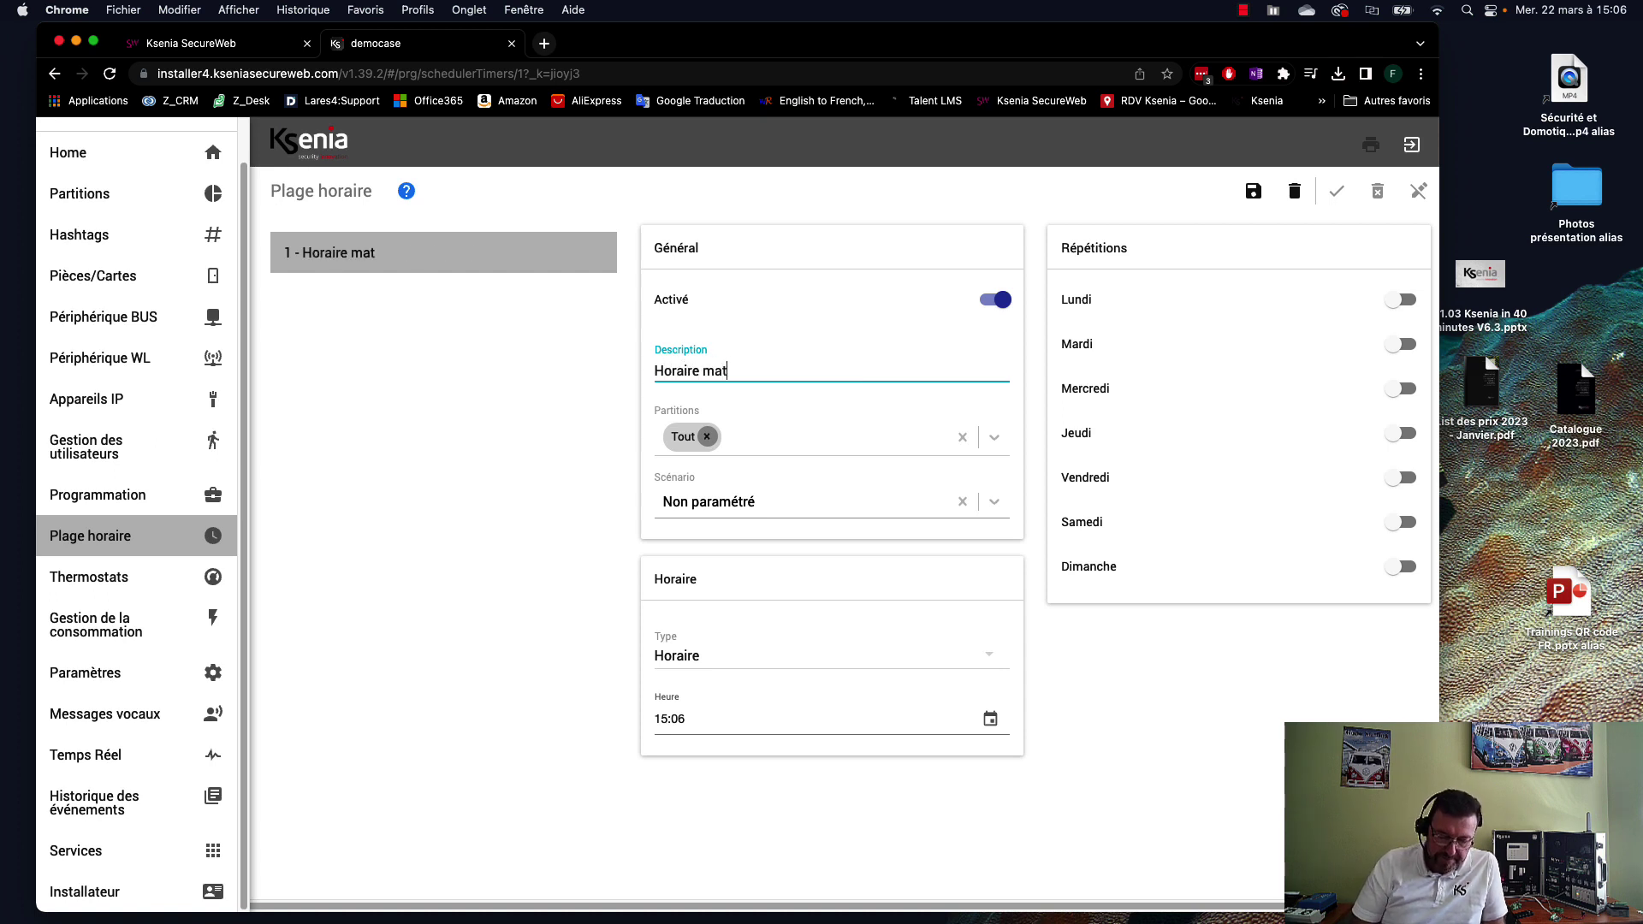
type("in")
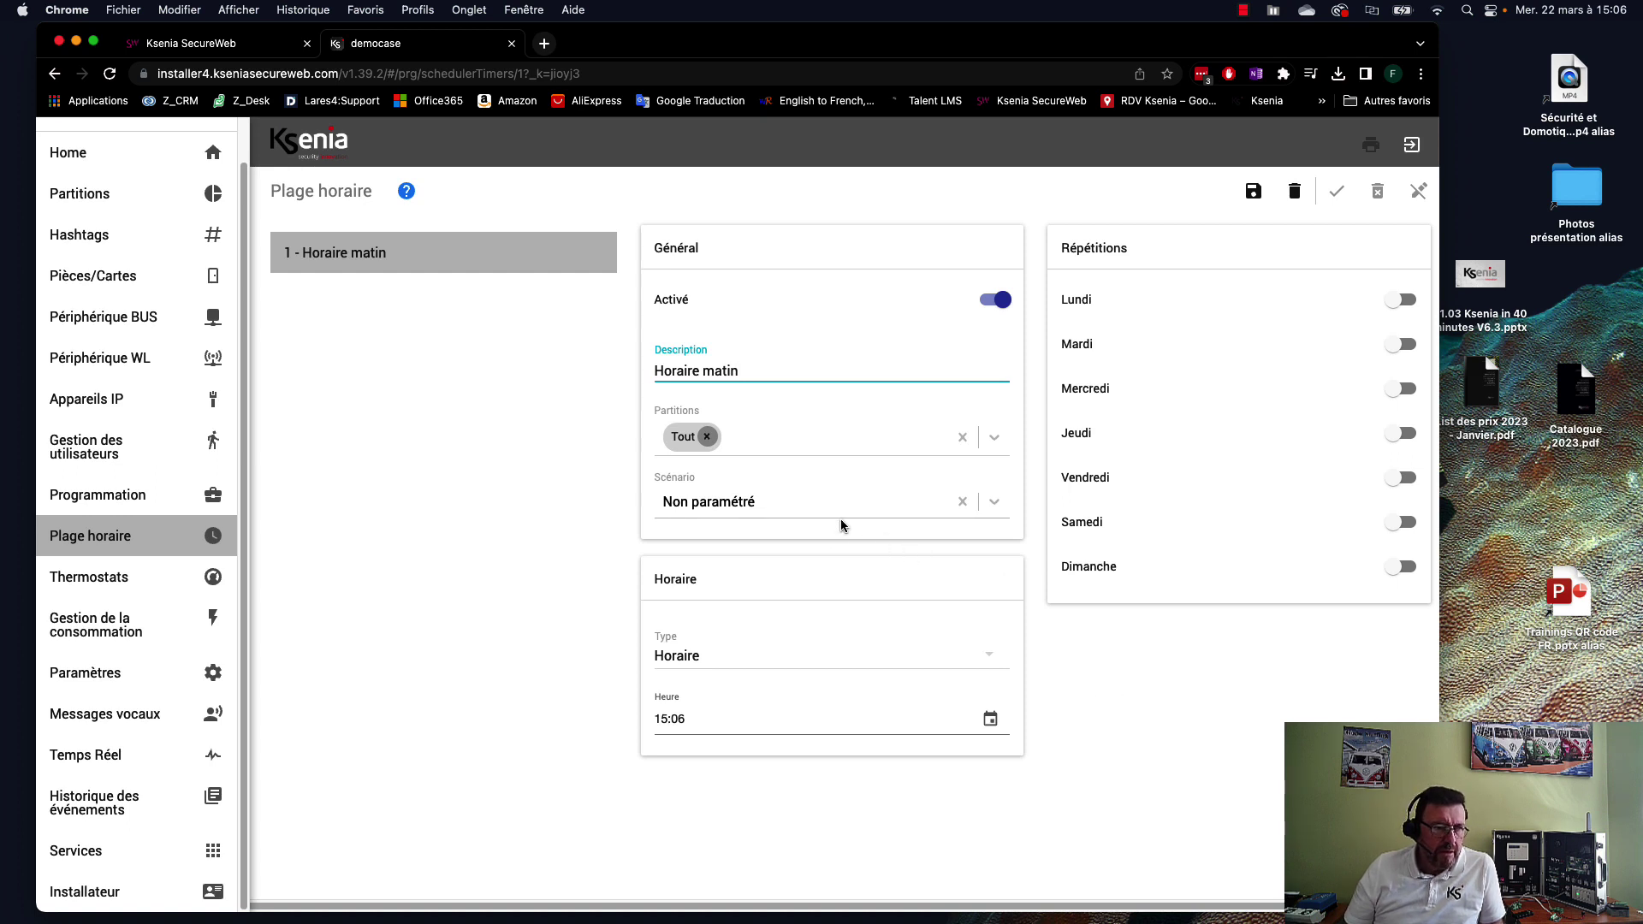
left_click(756, 510)
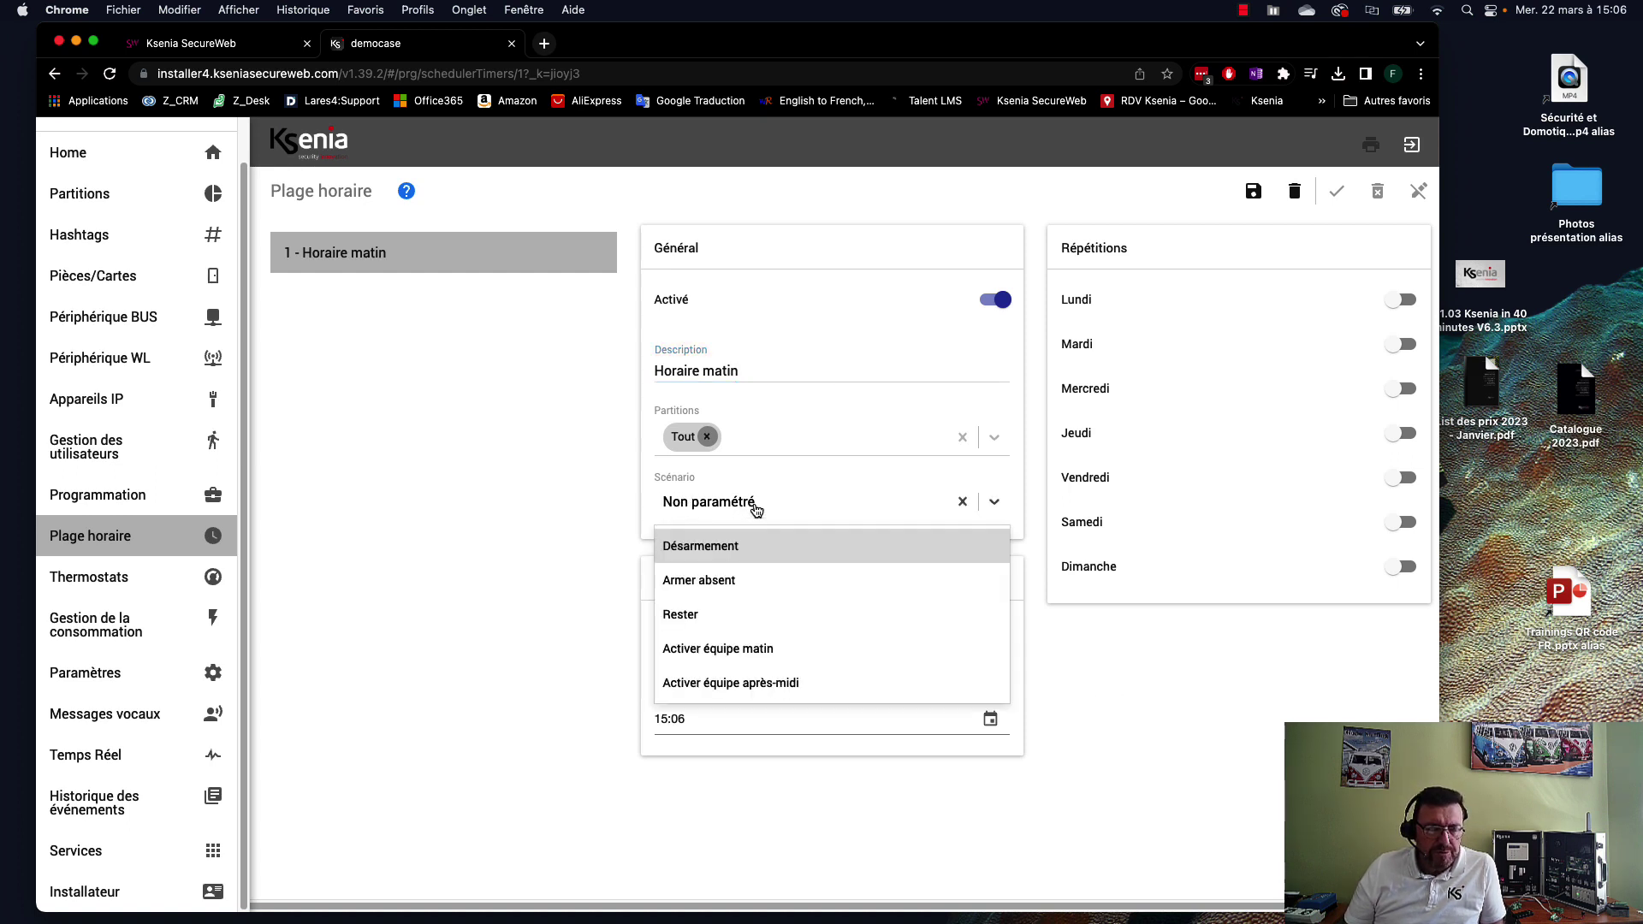
left_click(757, 652)
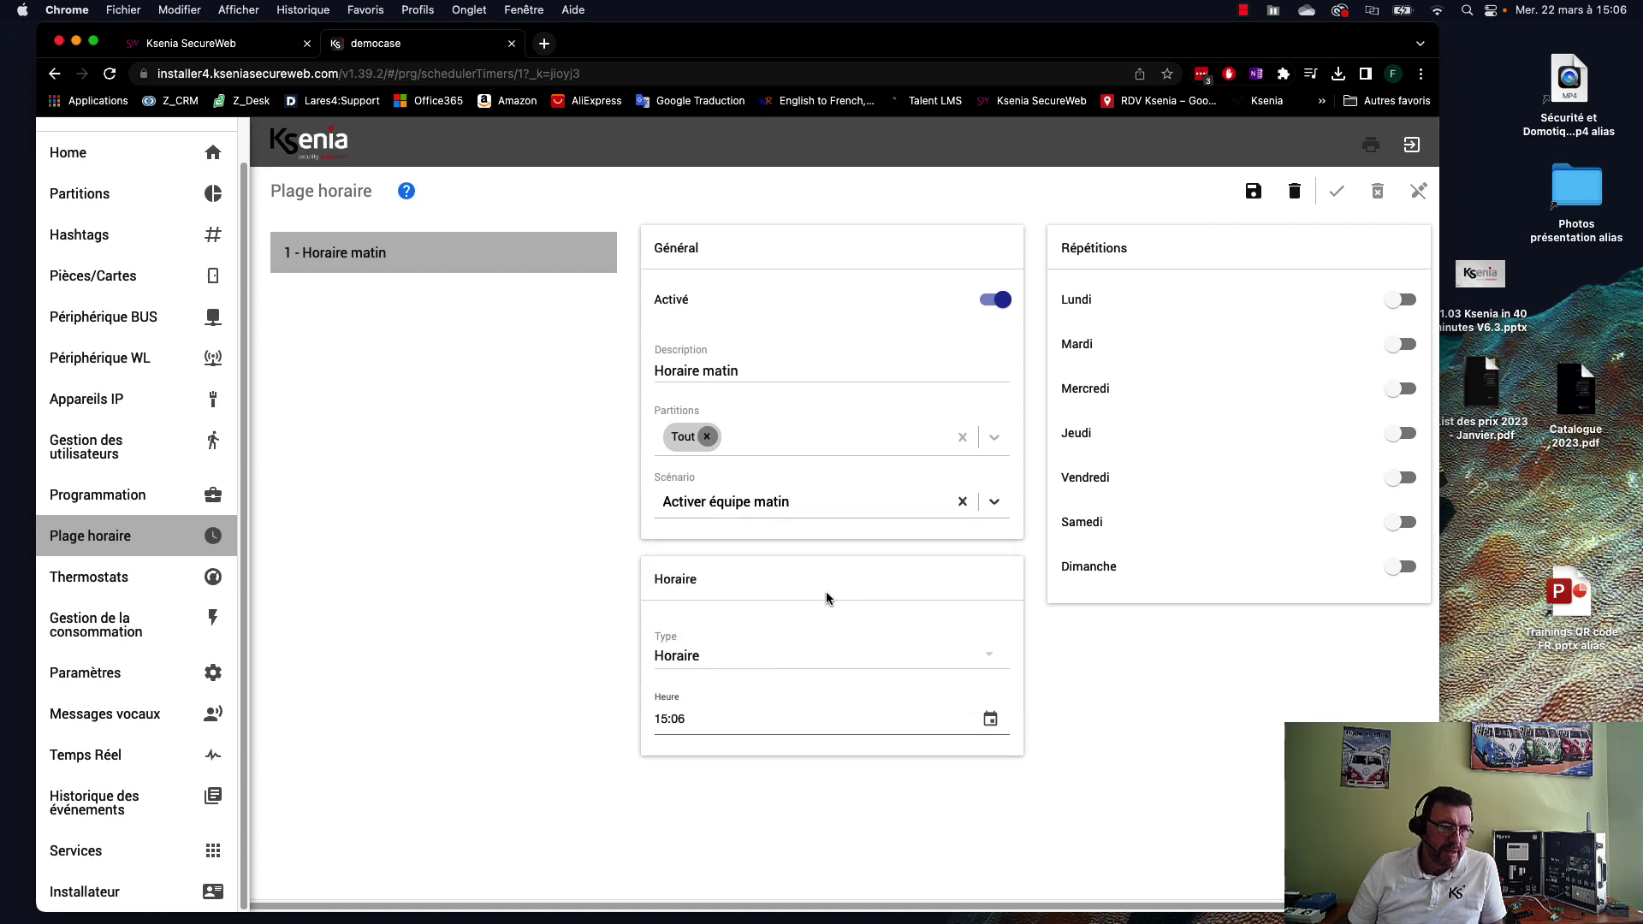
- Set the timer to trigger at 06:00 on Lundi through Vendredi
left_click(695, 719)
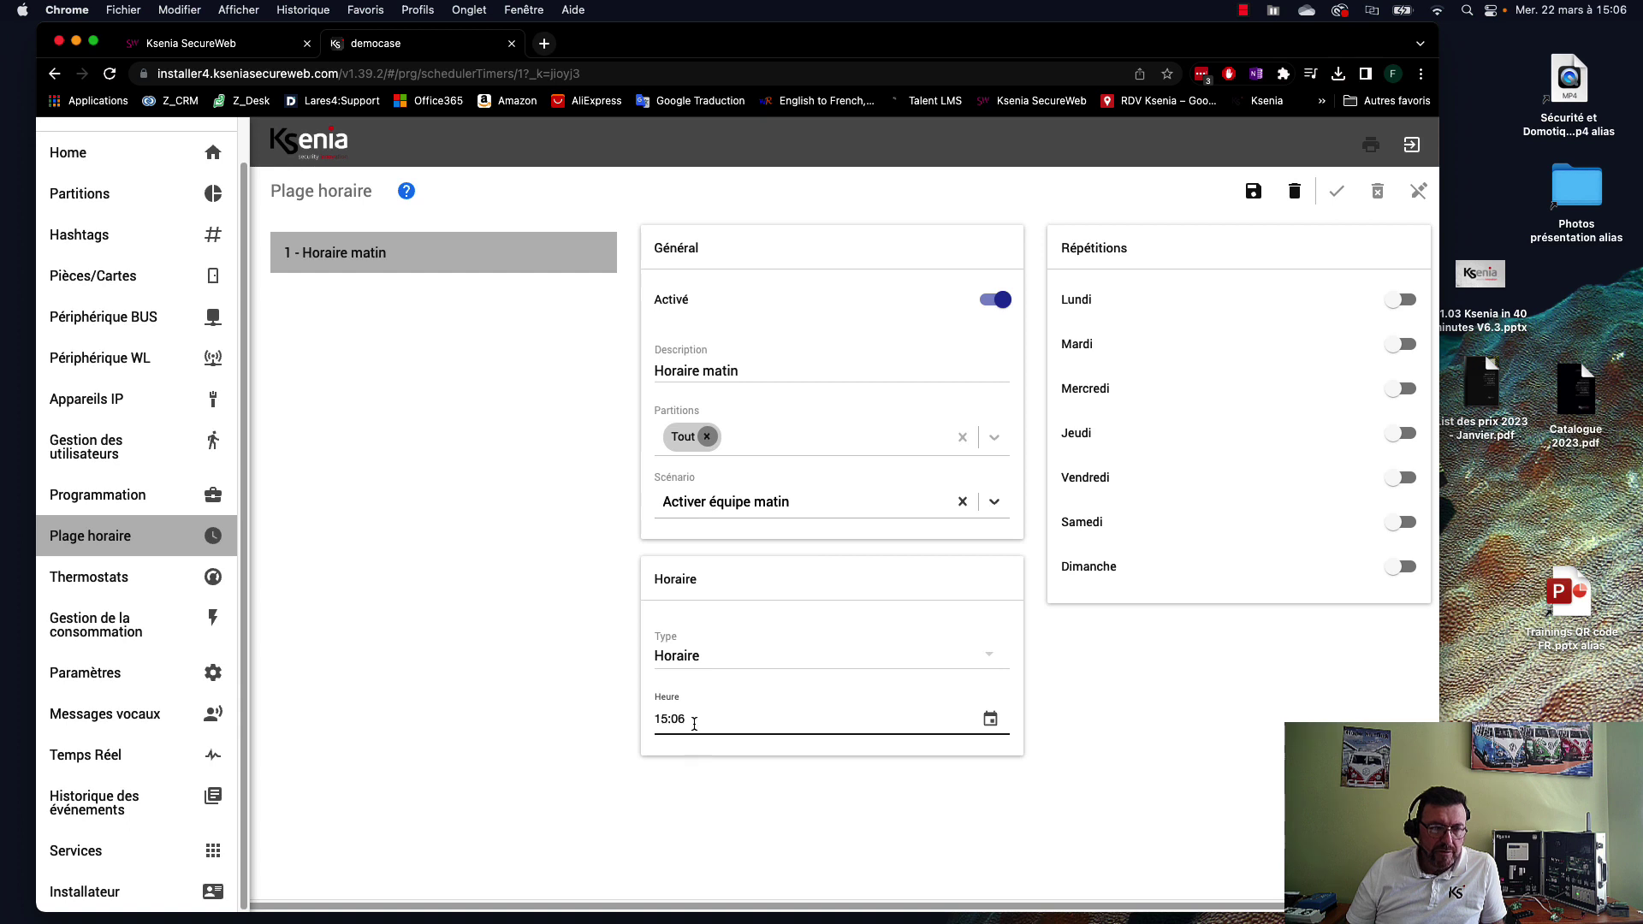
key("BackSpace")
key("BackSpace")
key("BackSpace")
key("BackSpace")
key("BackSpace")
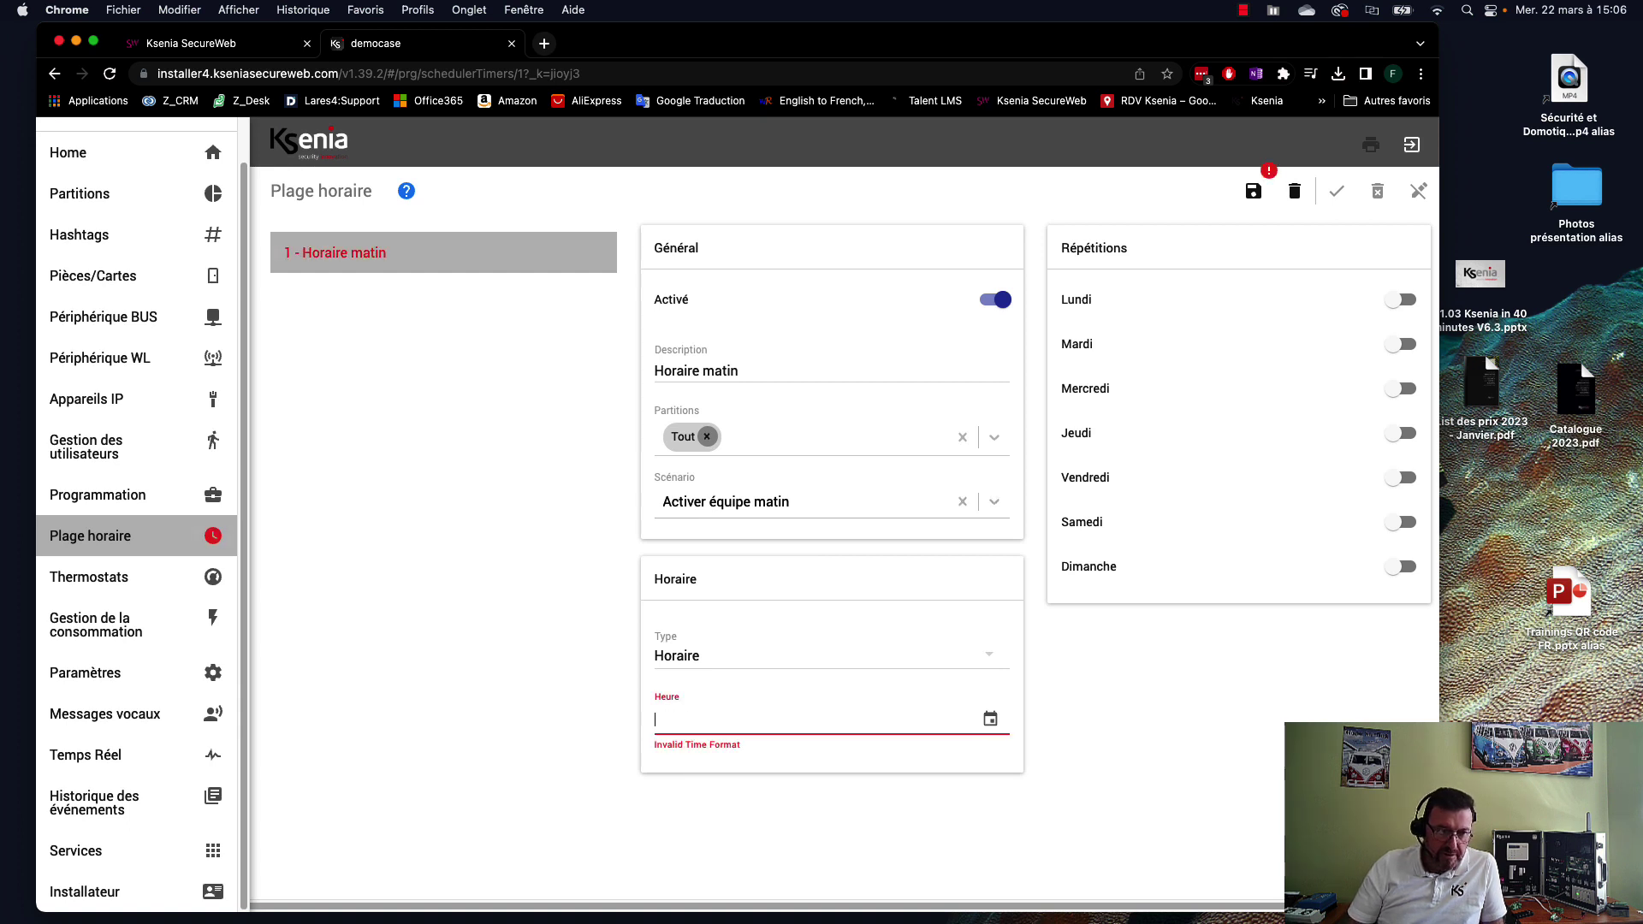
type("06:00")
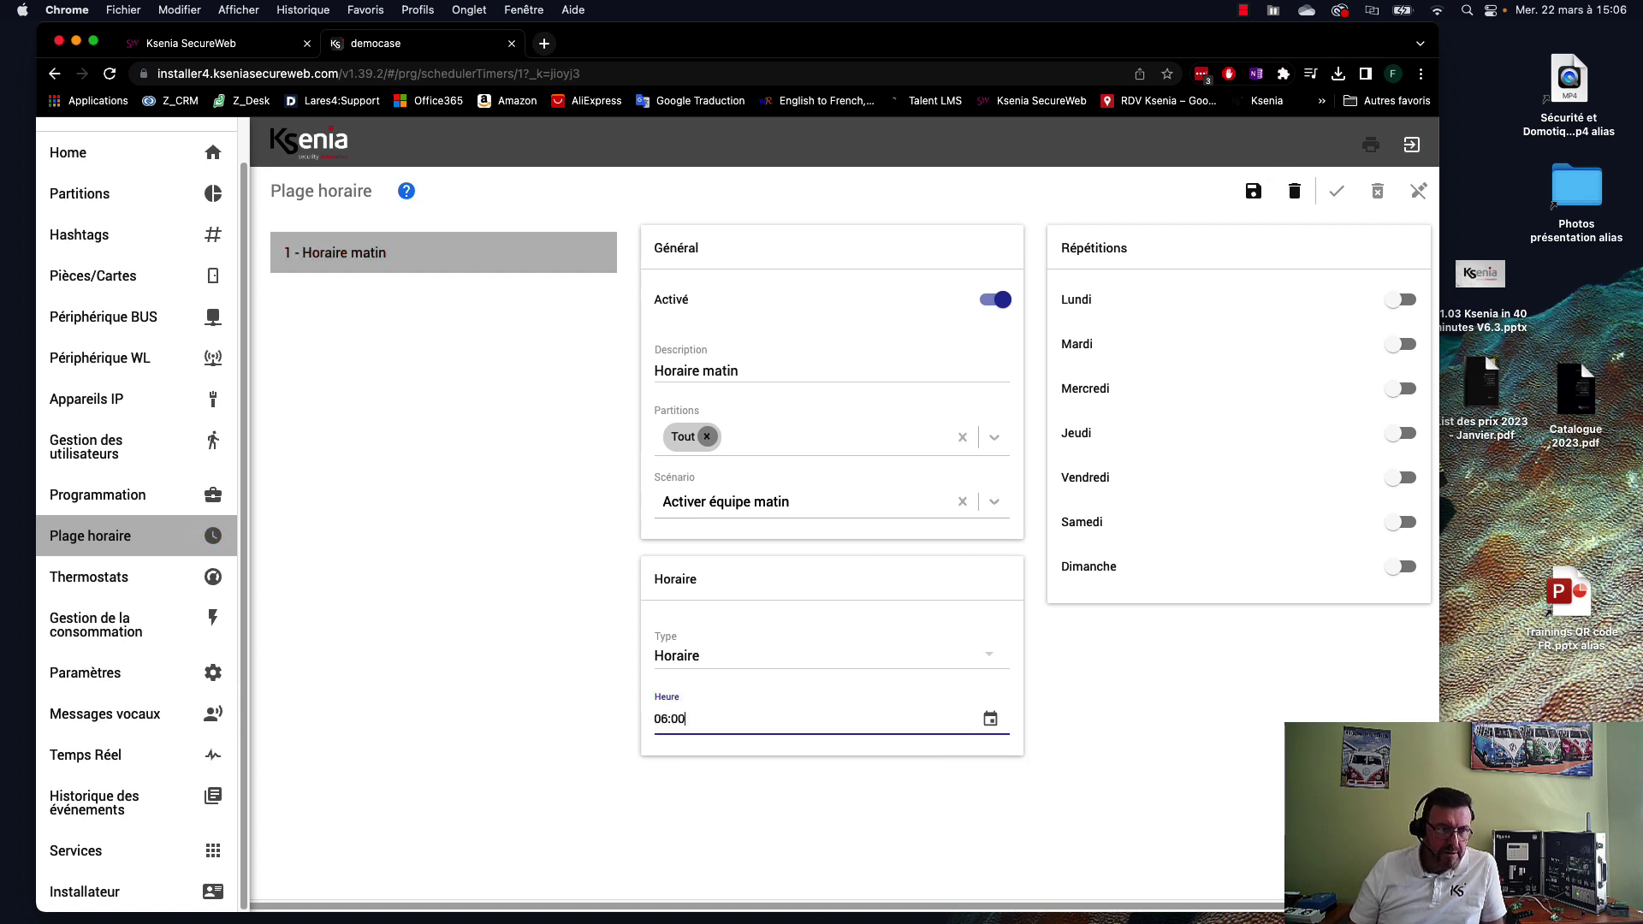
left_click(1401, 300)
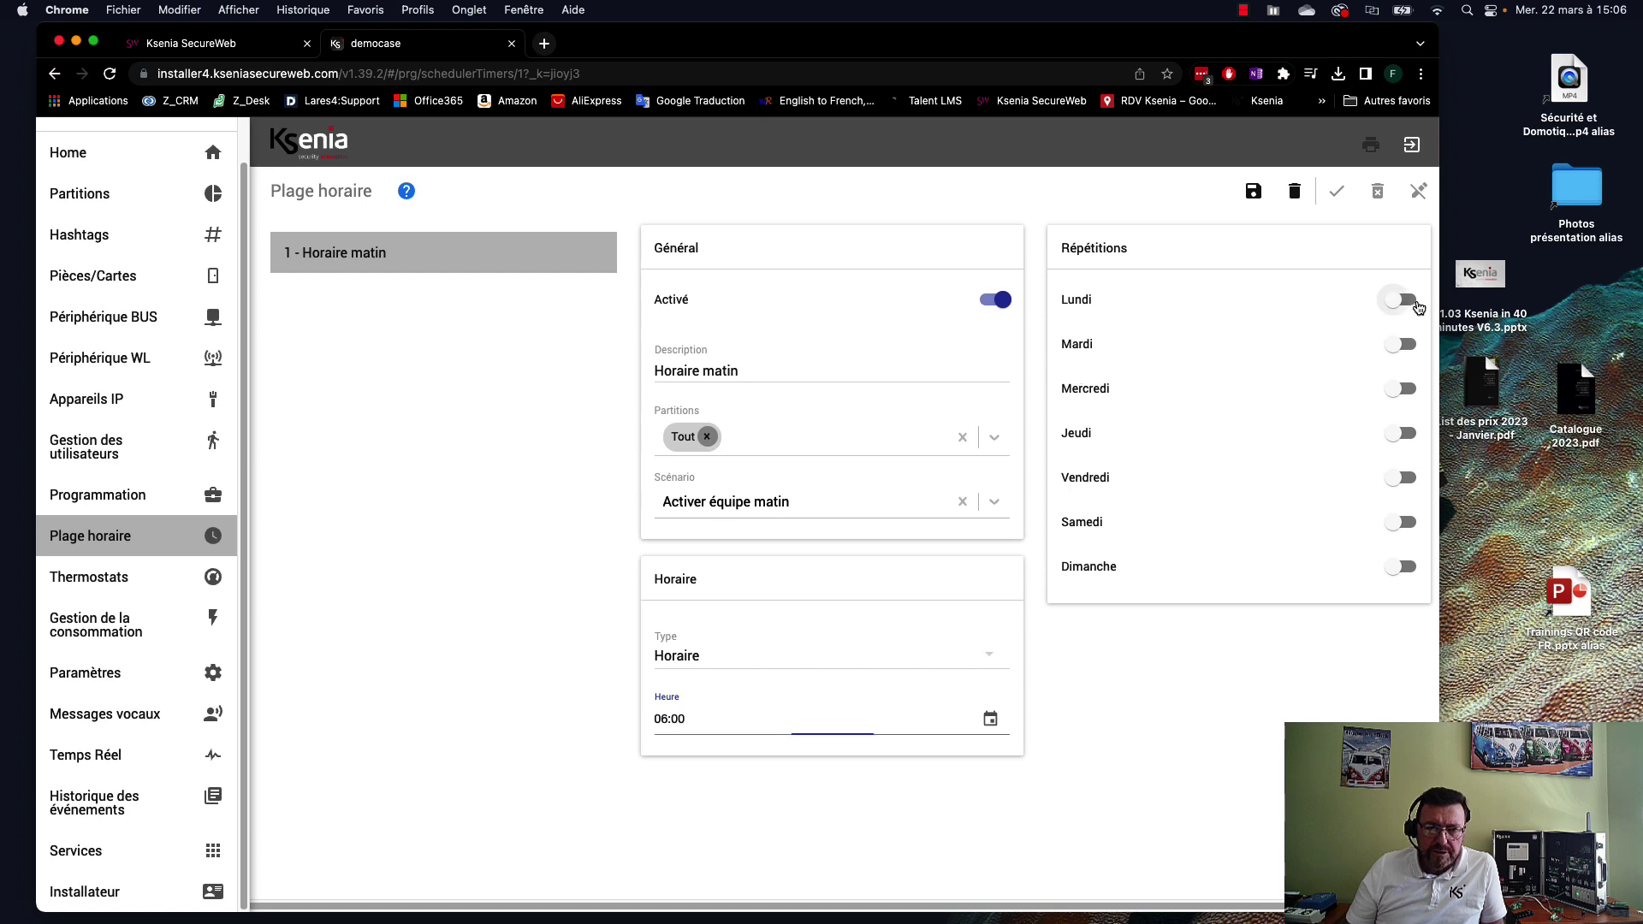
left_click(1407, 346)
left_click(1401, 389)
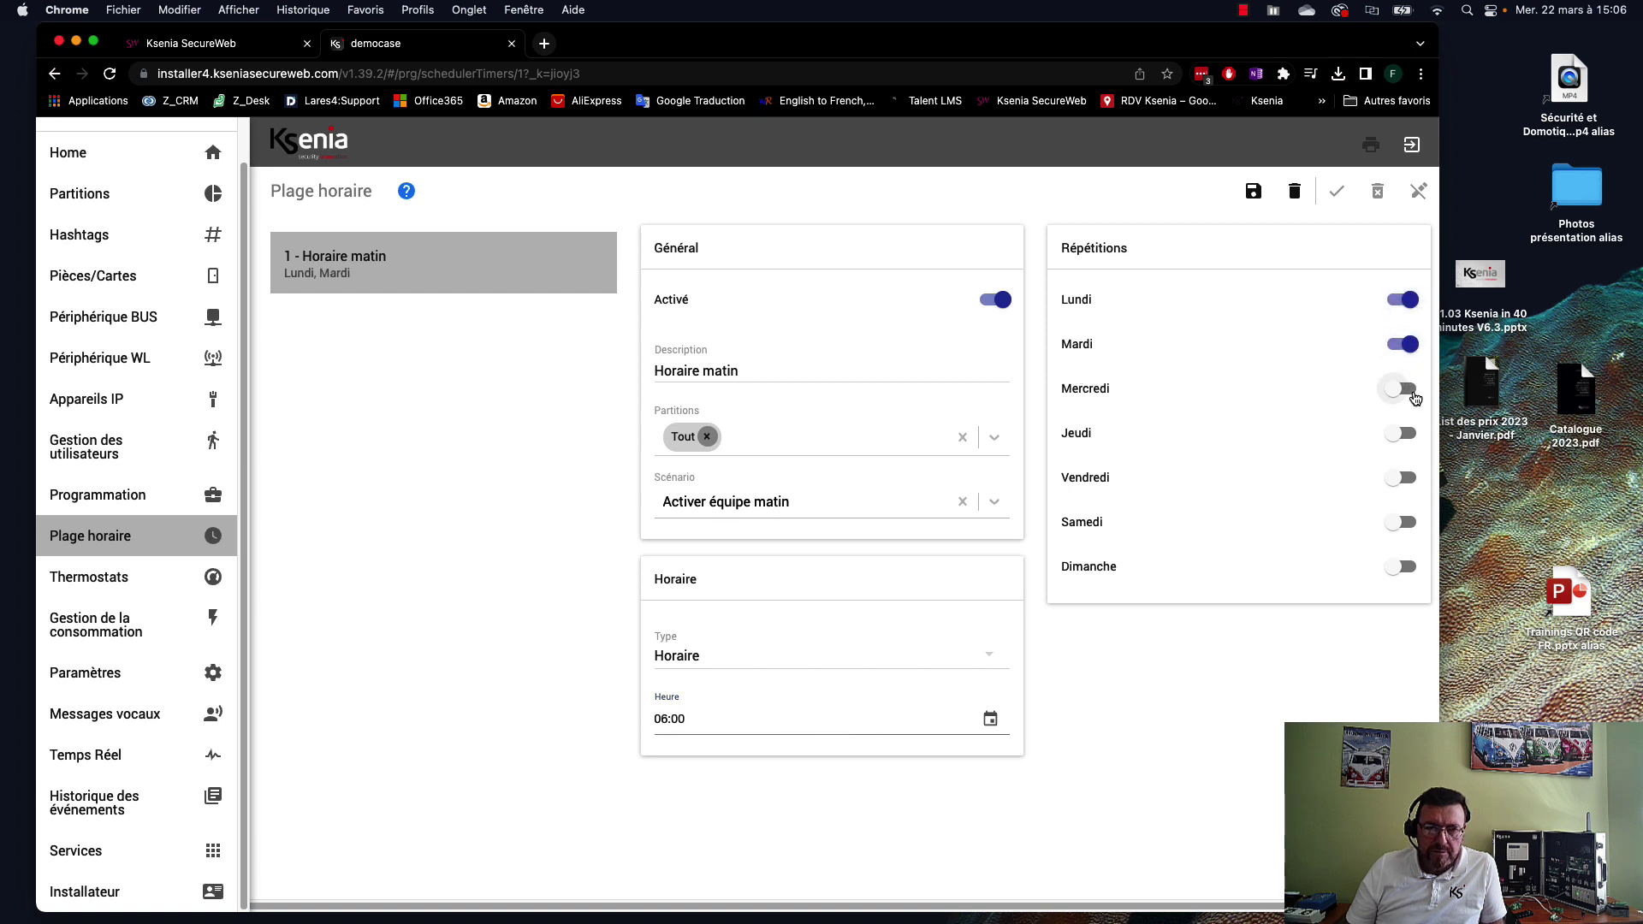
left_click(1401, 434)
left_click(1397, 480)
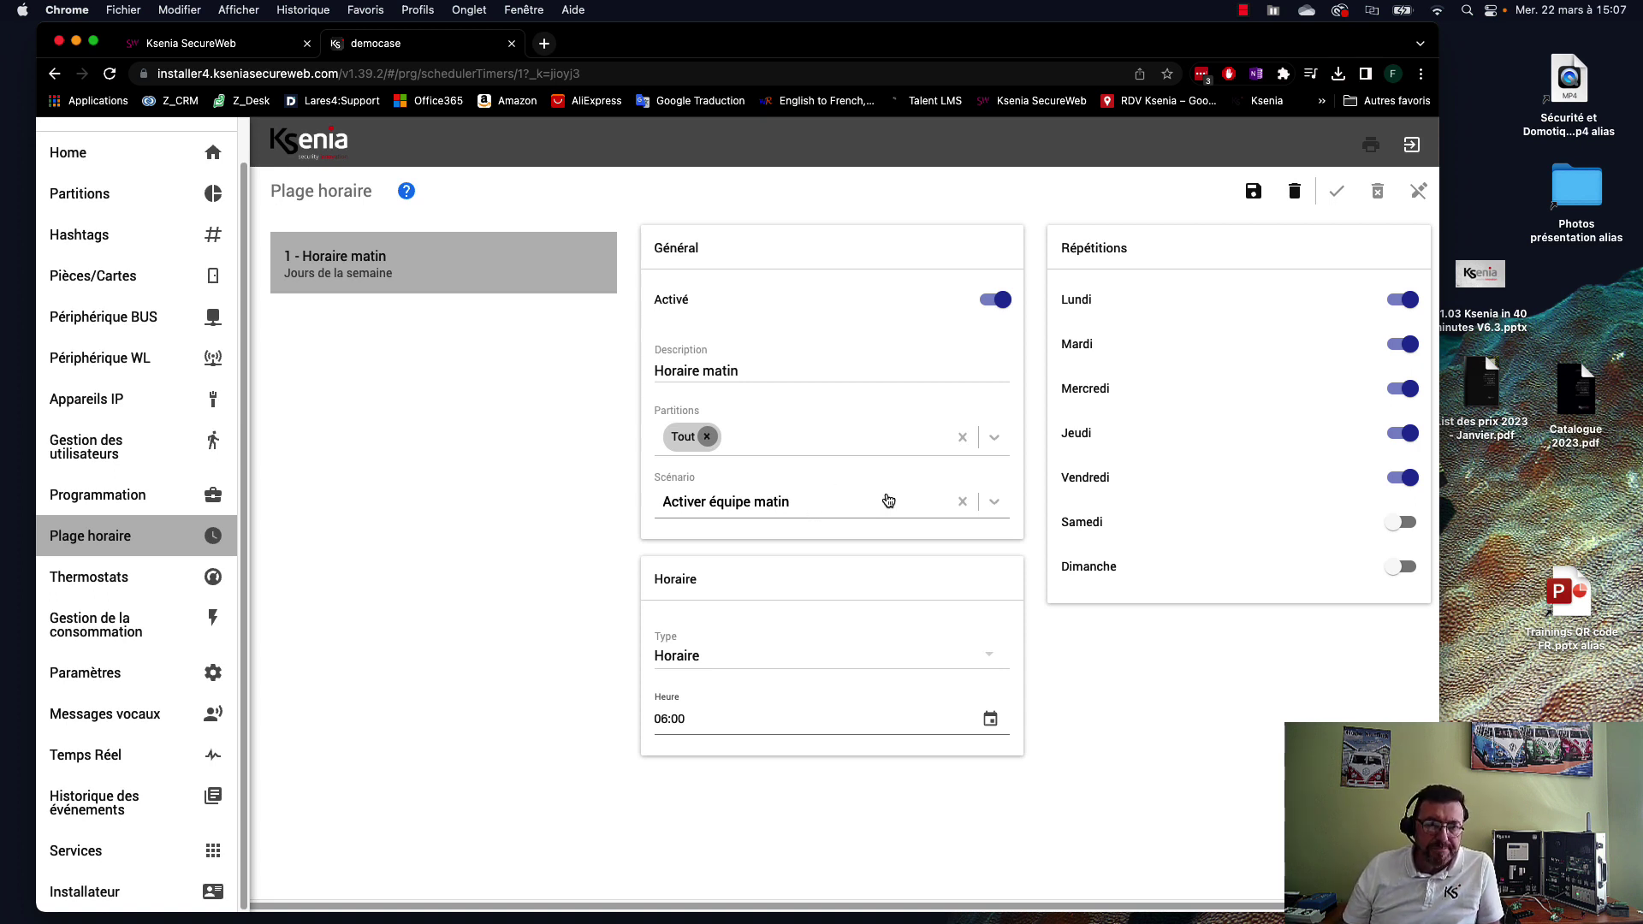
- Add timer 2 named 'Horaire après-midi' with its trigger time set to 13:00
left_click(1390, 855)
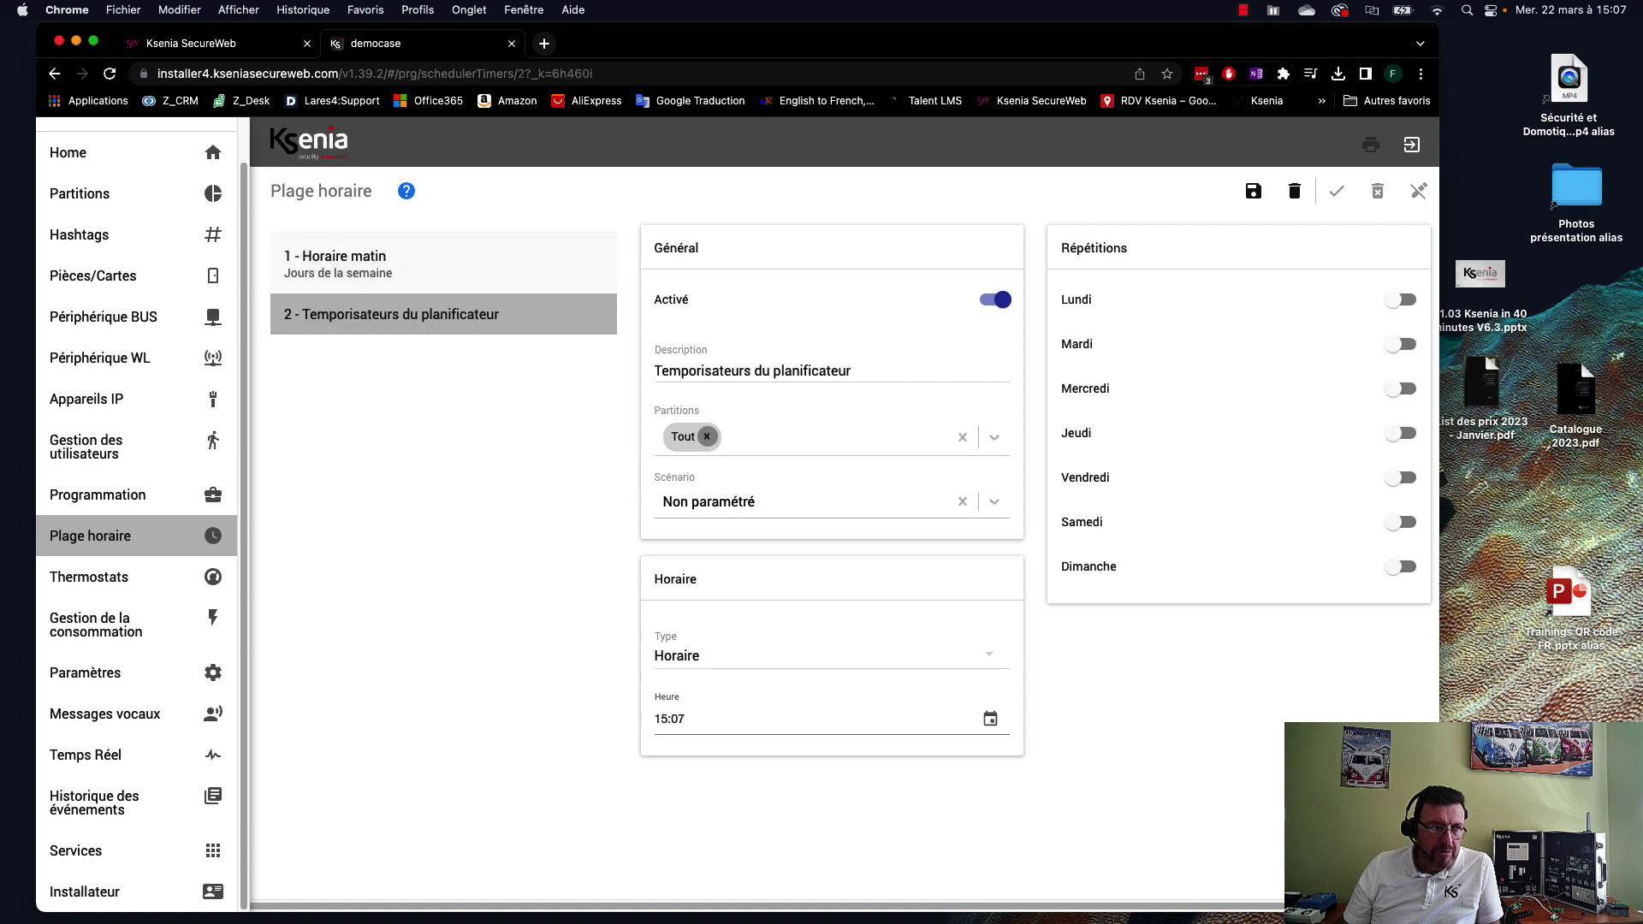
left_click_drag(852, 370, 646, 375)
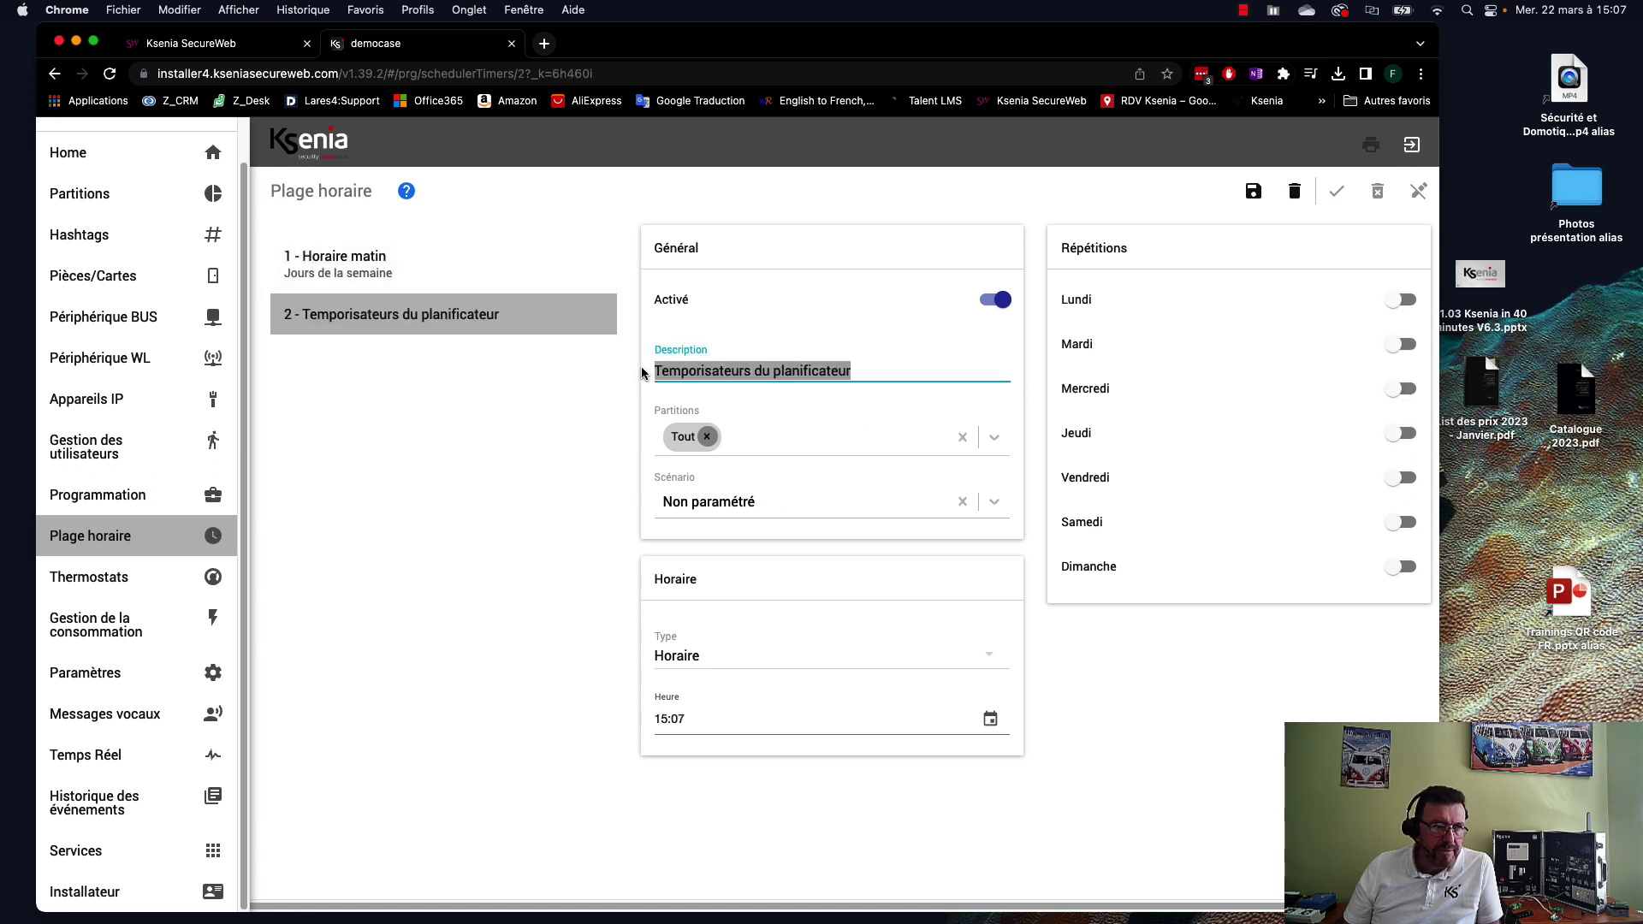
type("Hor")
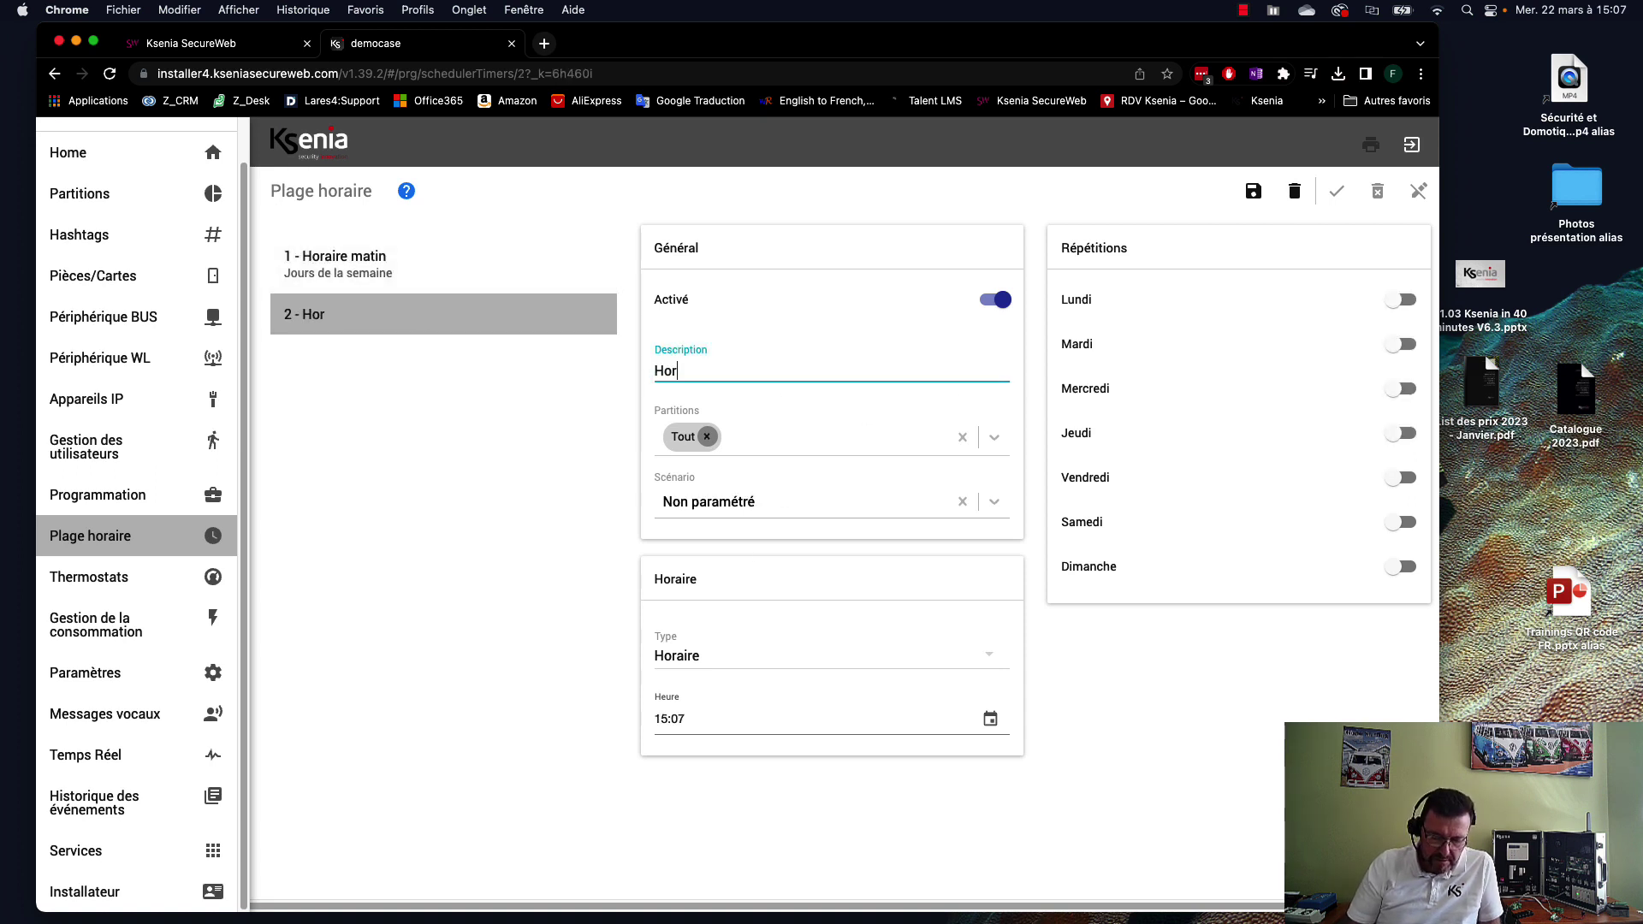
type("aire apr")
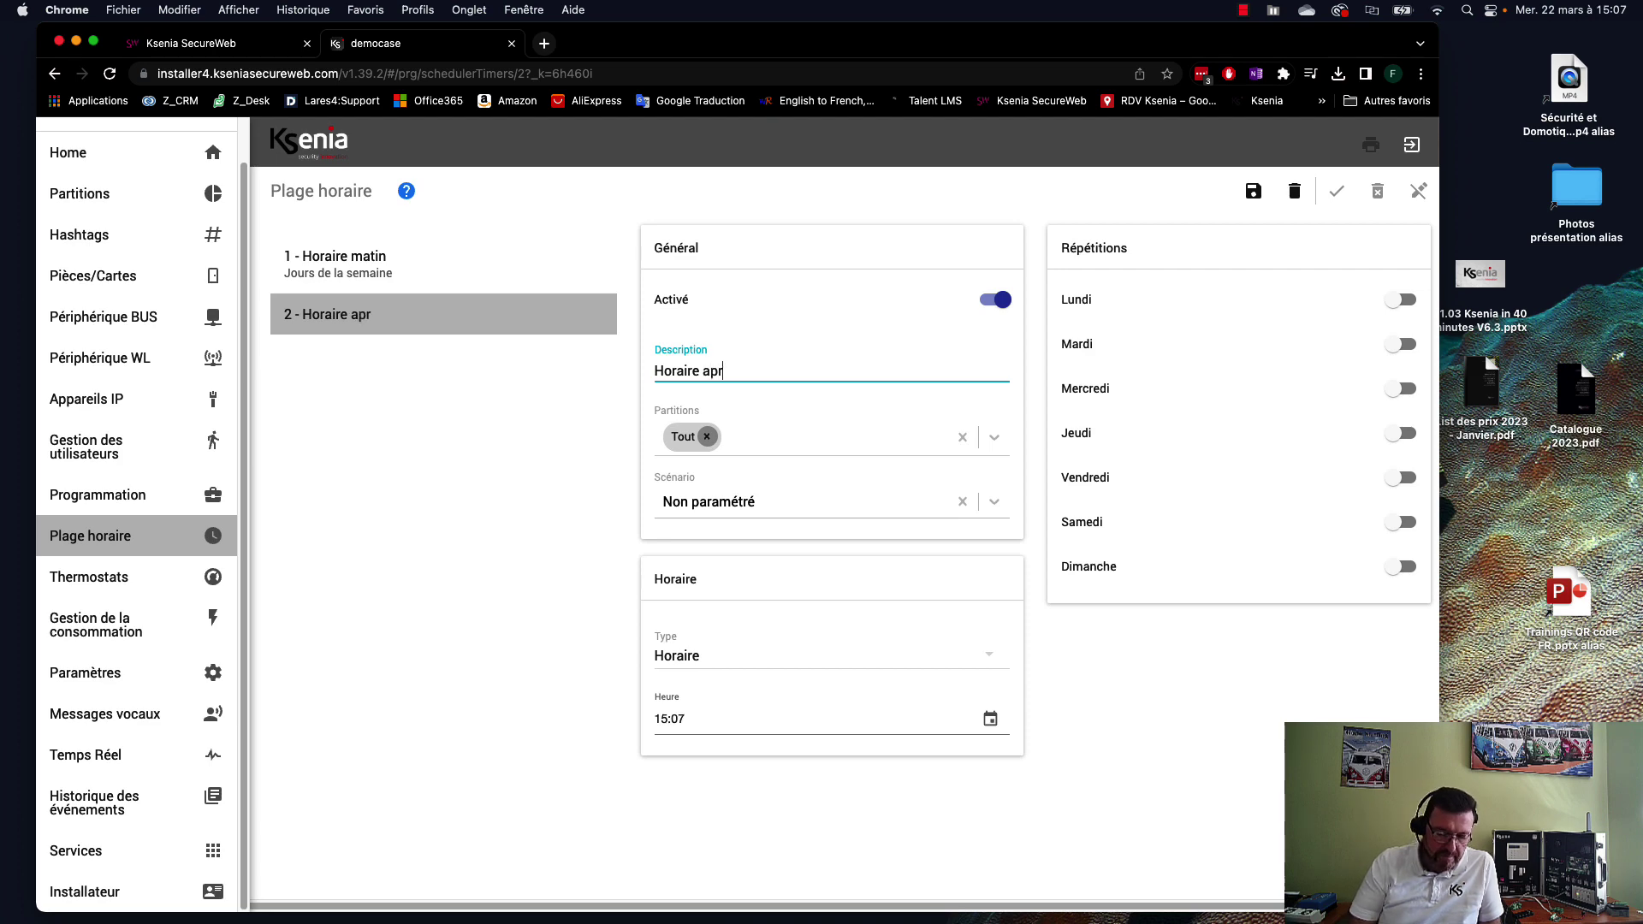
type("ès")
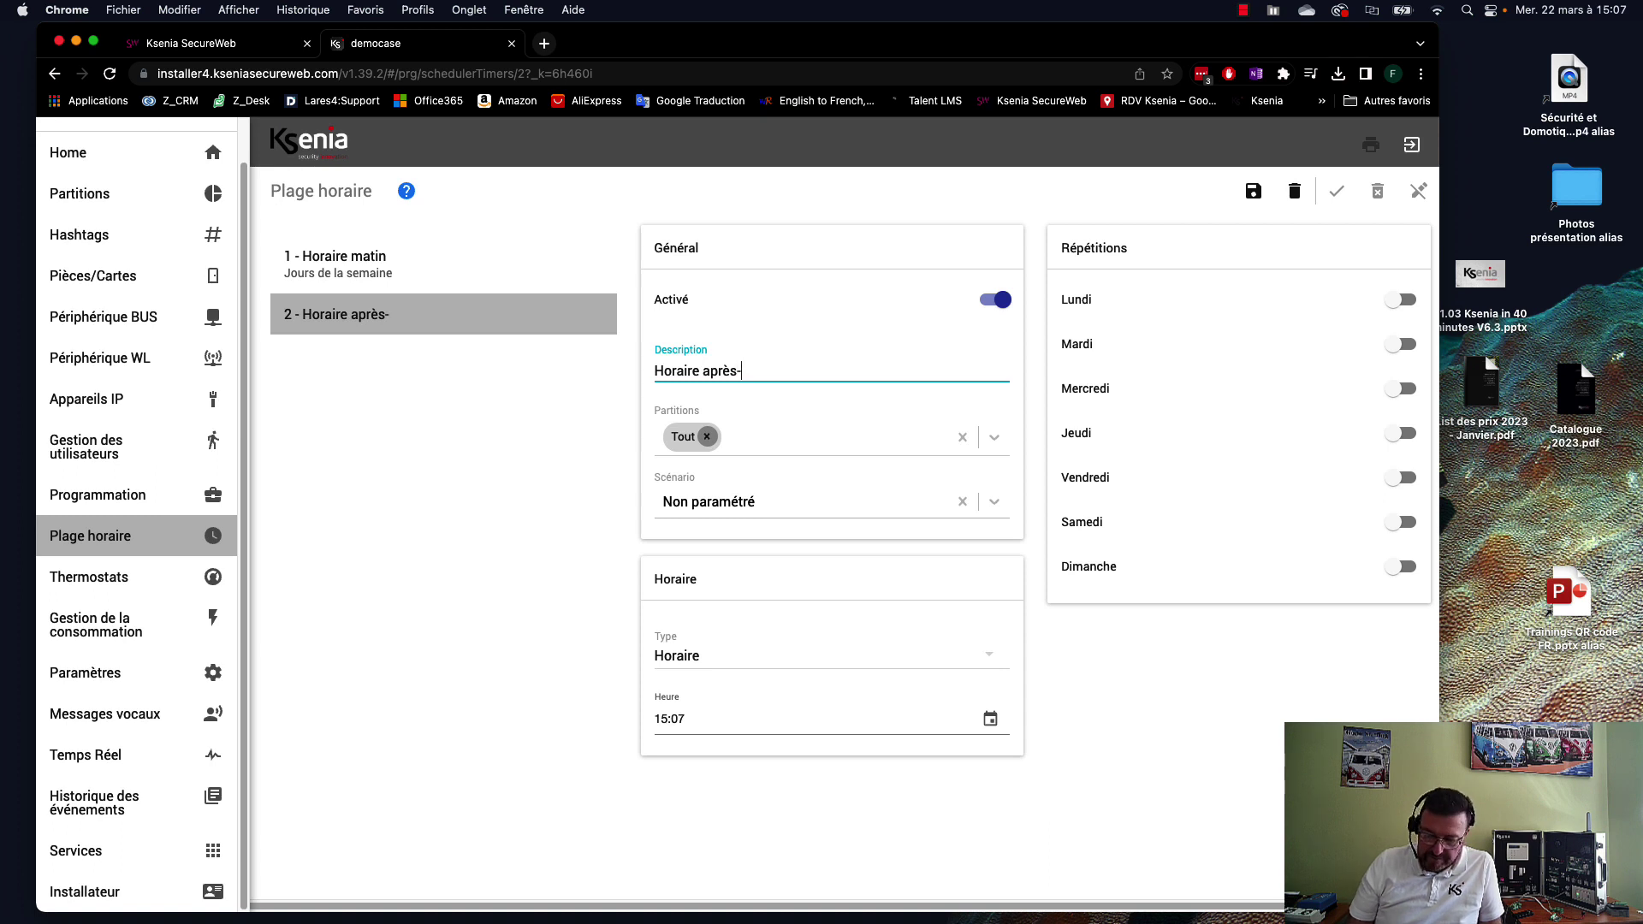
type("-midi")
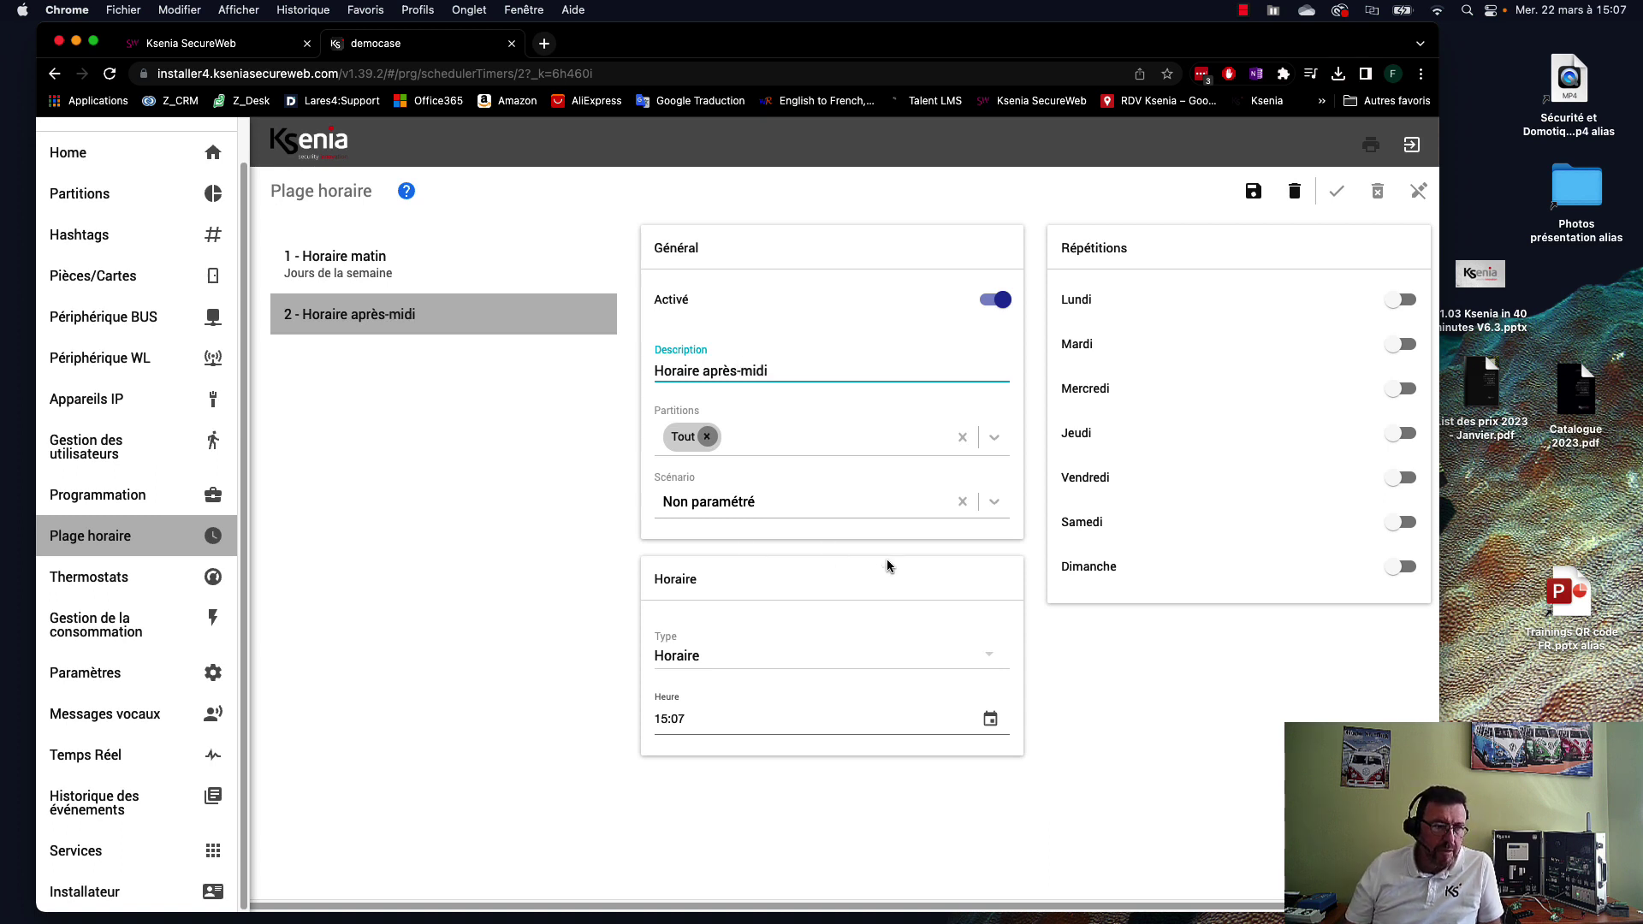
left_click(728, 717)
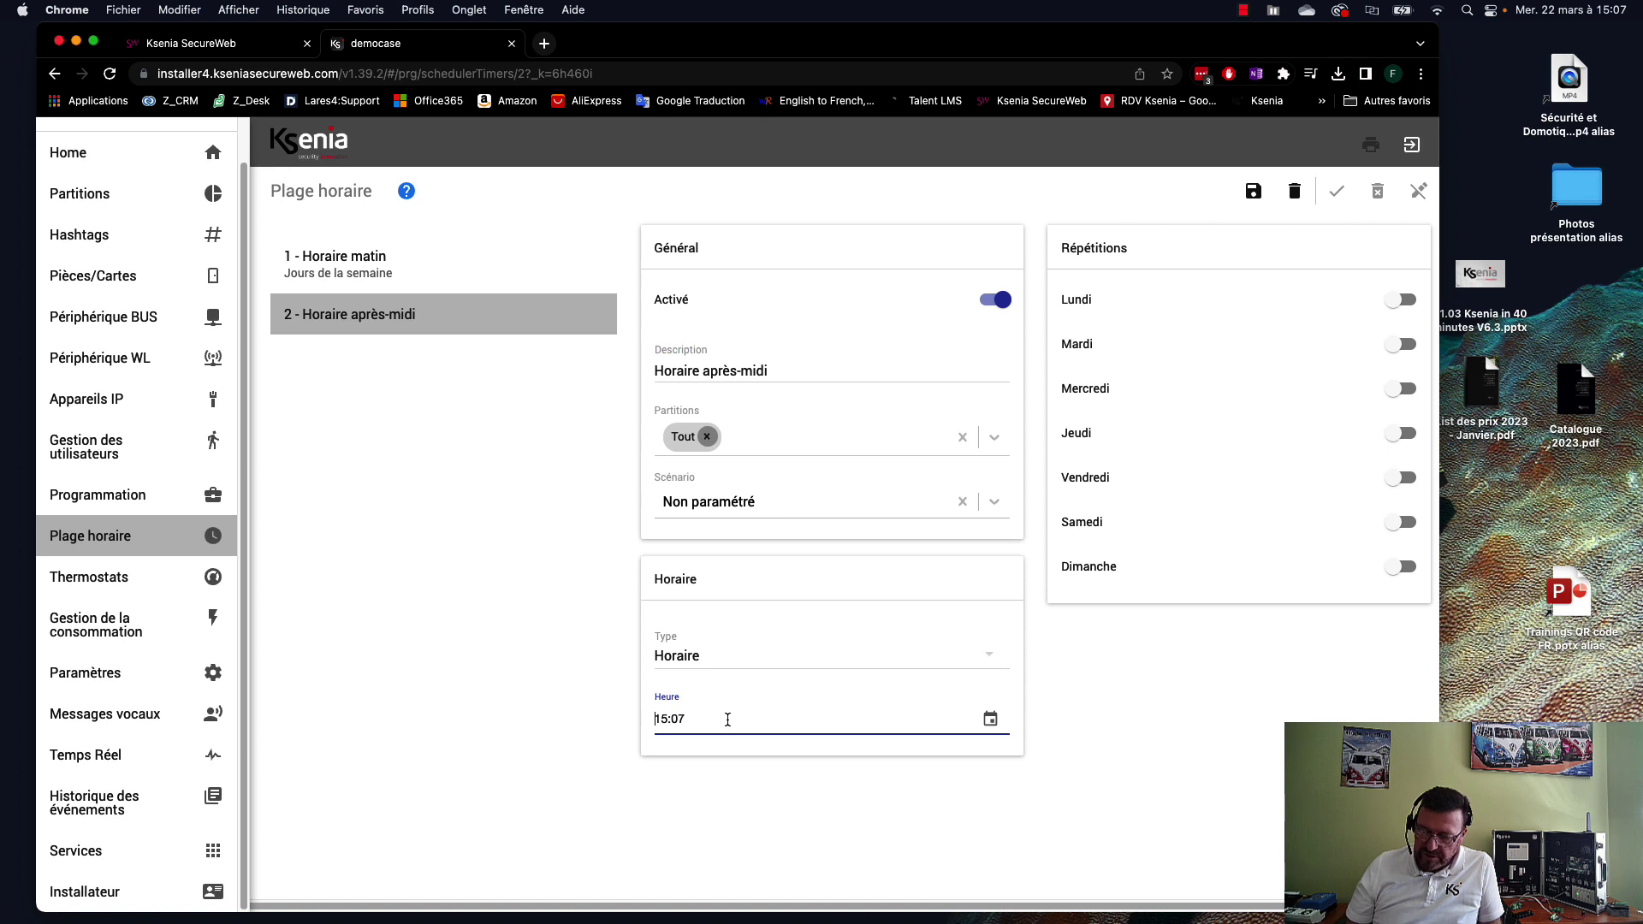
key("BackSpace")
key("BackSpace")
key("BackSpace")
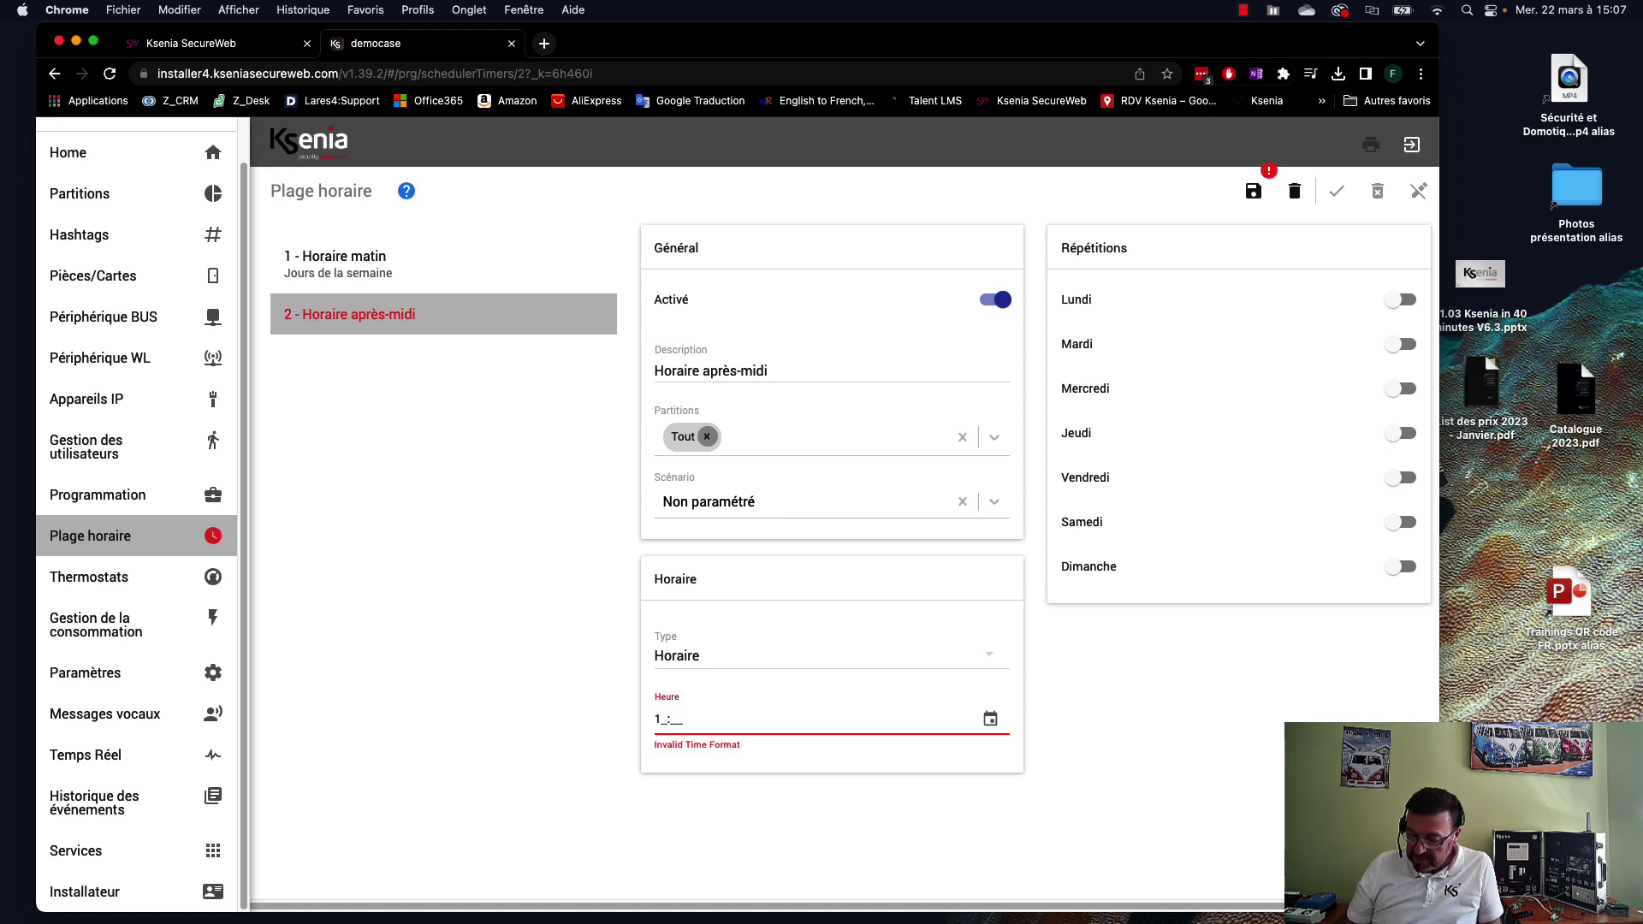
type("3:00")
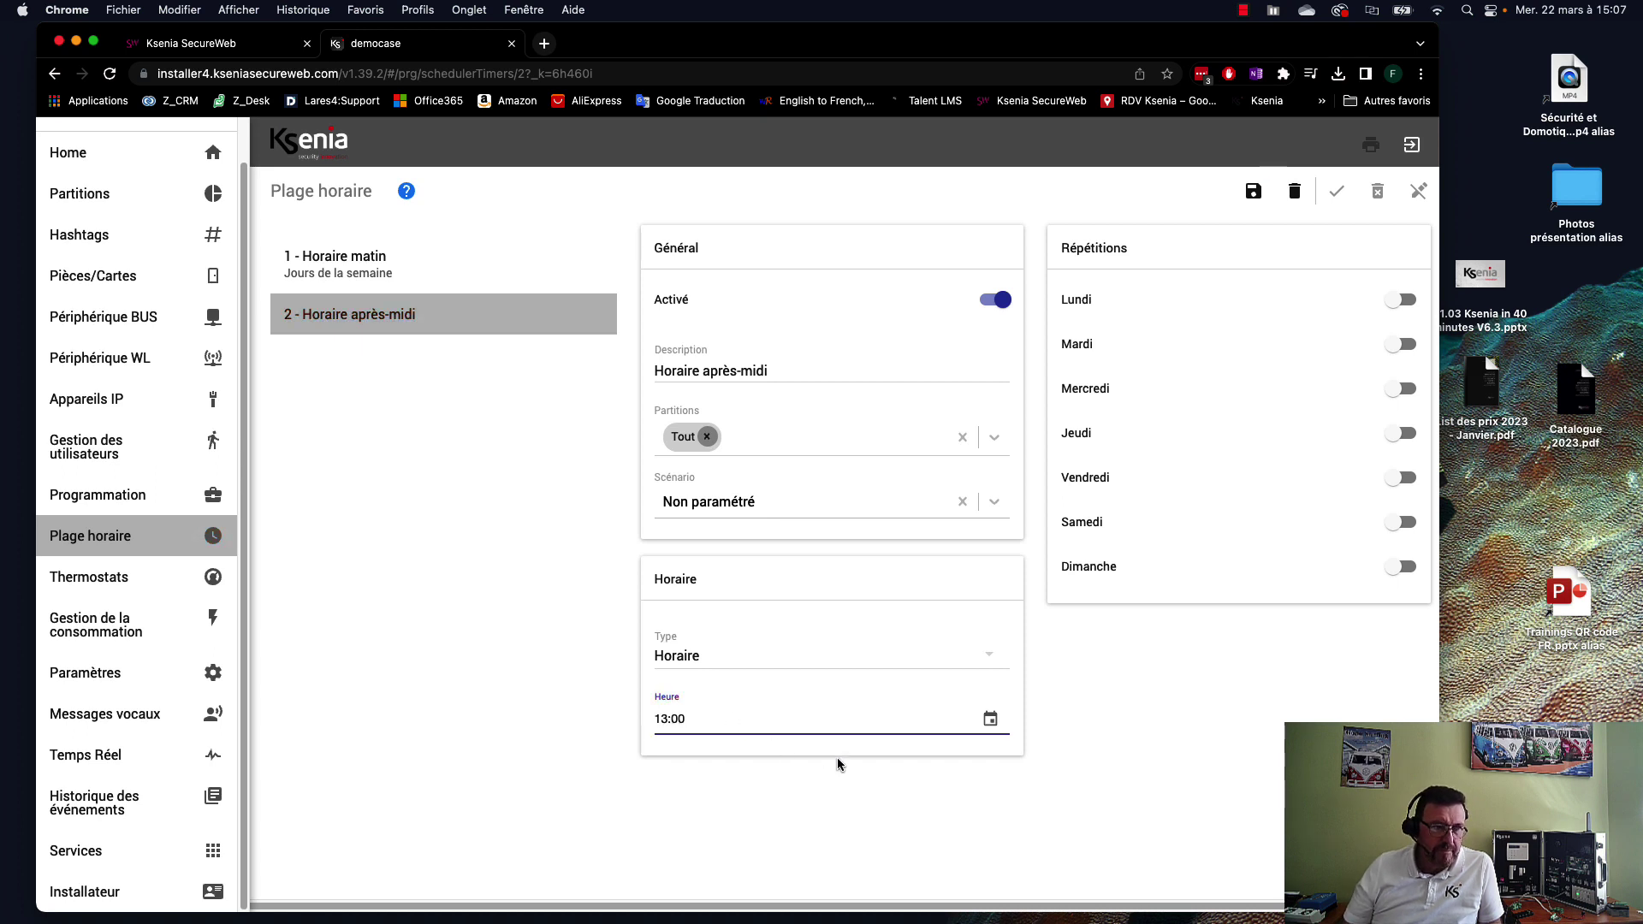
- Repeat it Lundi through Vendredi, run scenario Activer équipe après-midi, and save
left_click(1403, 299)
left_click(1403, 344)
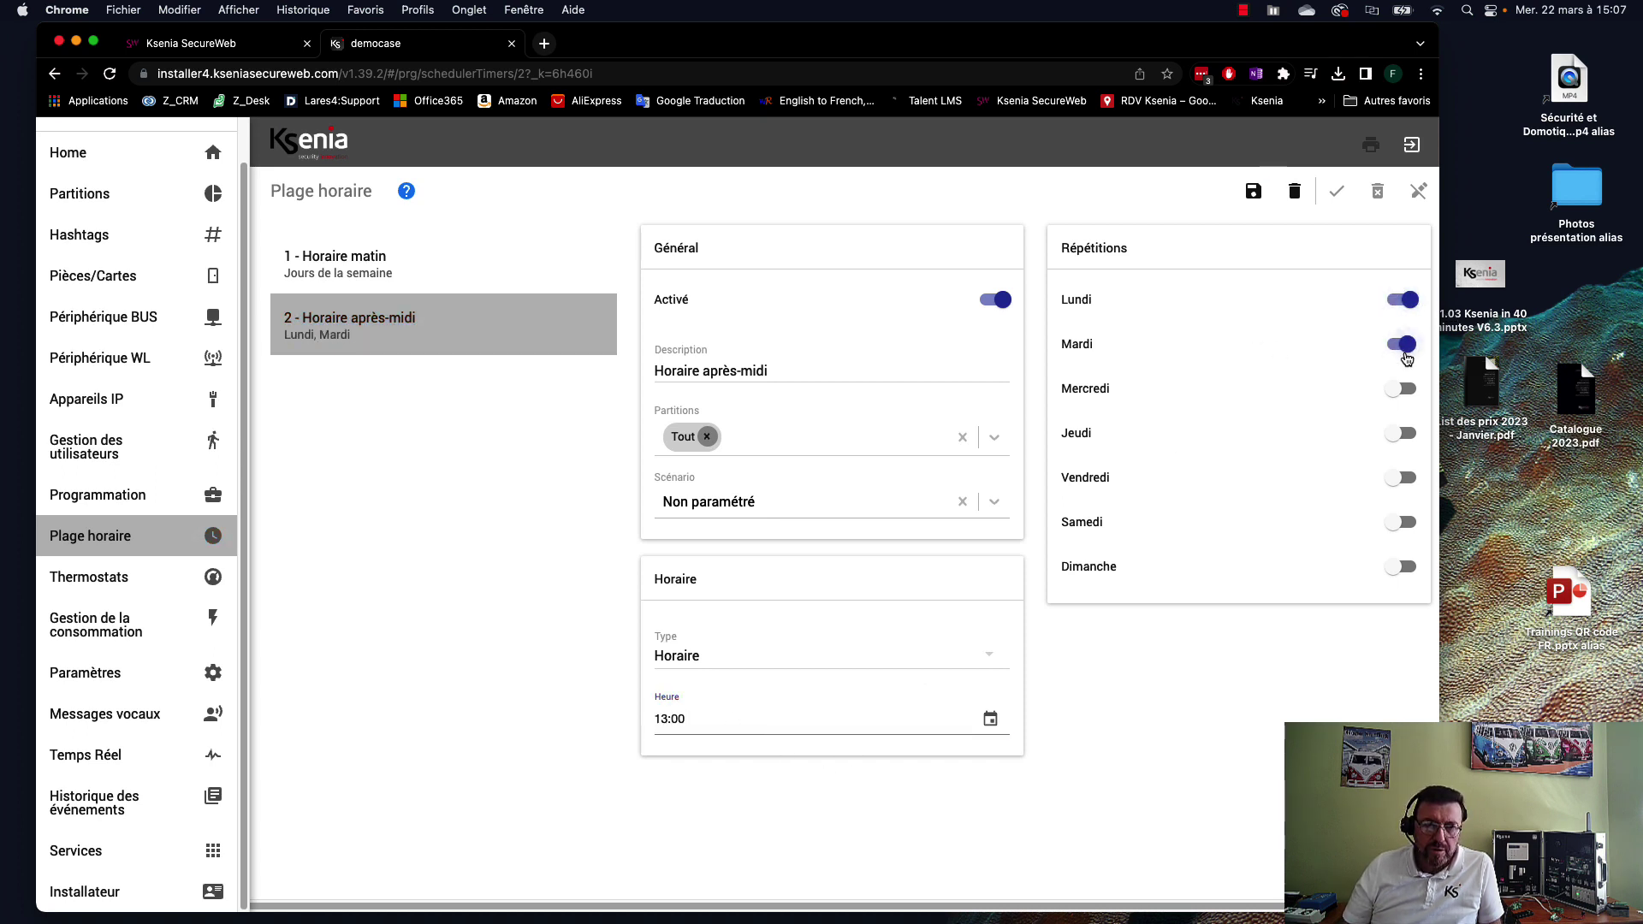
left_click(1406, 389)
left_click(1403, 433)
left_click(1403, 477)
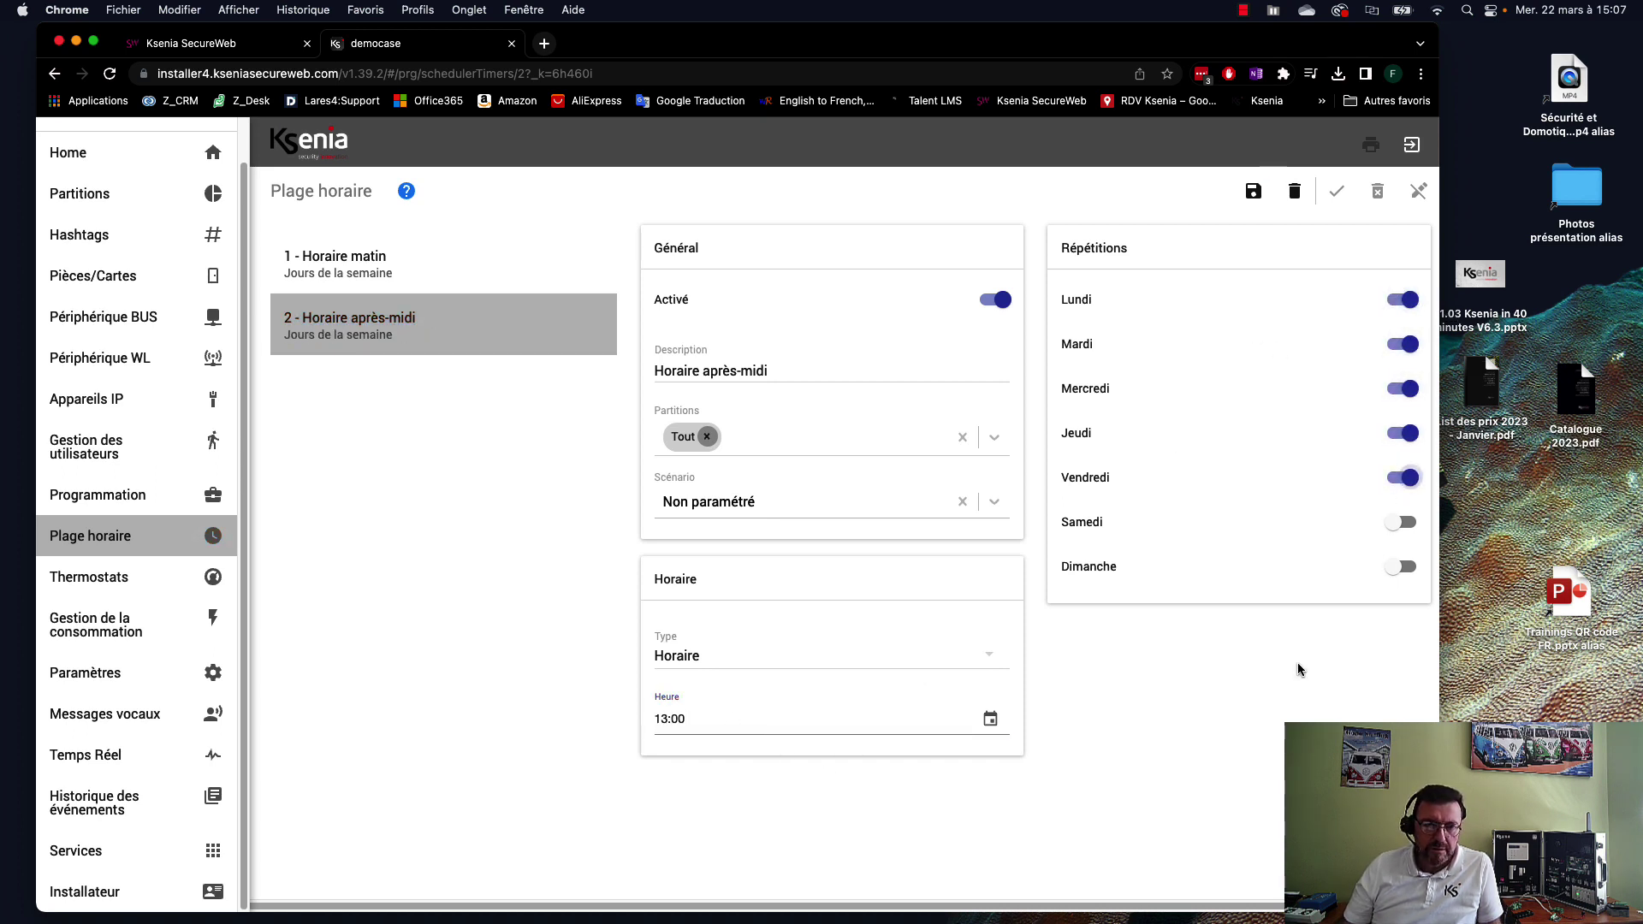
left_click(715, 505)
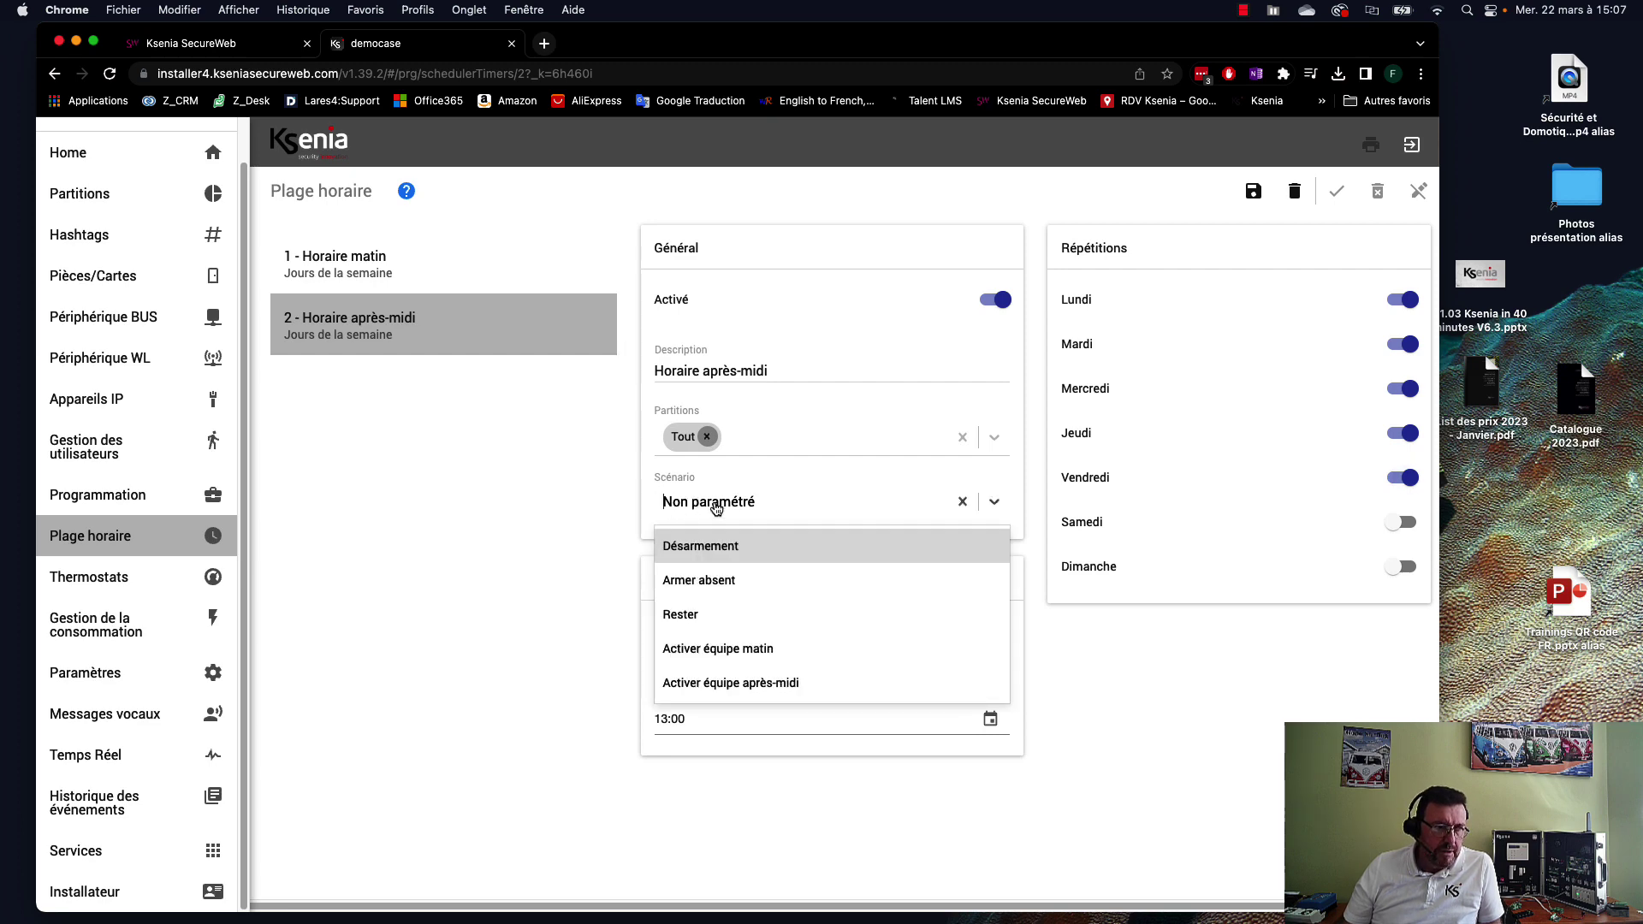
left_click(755, 685)
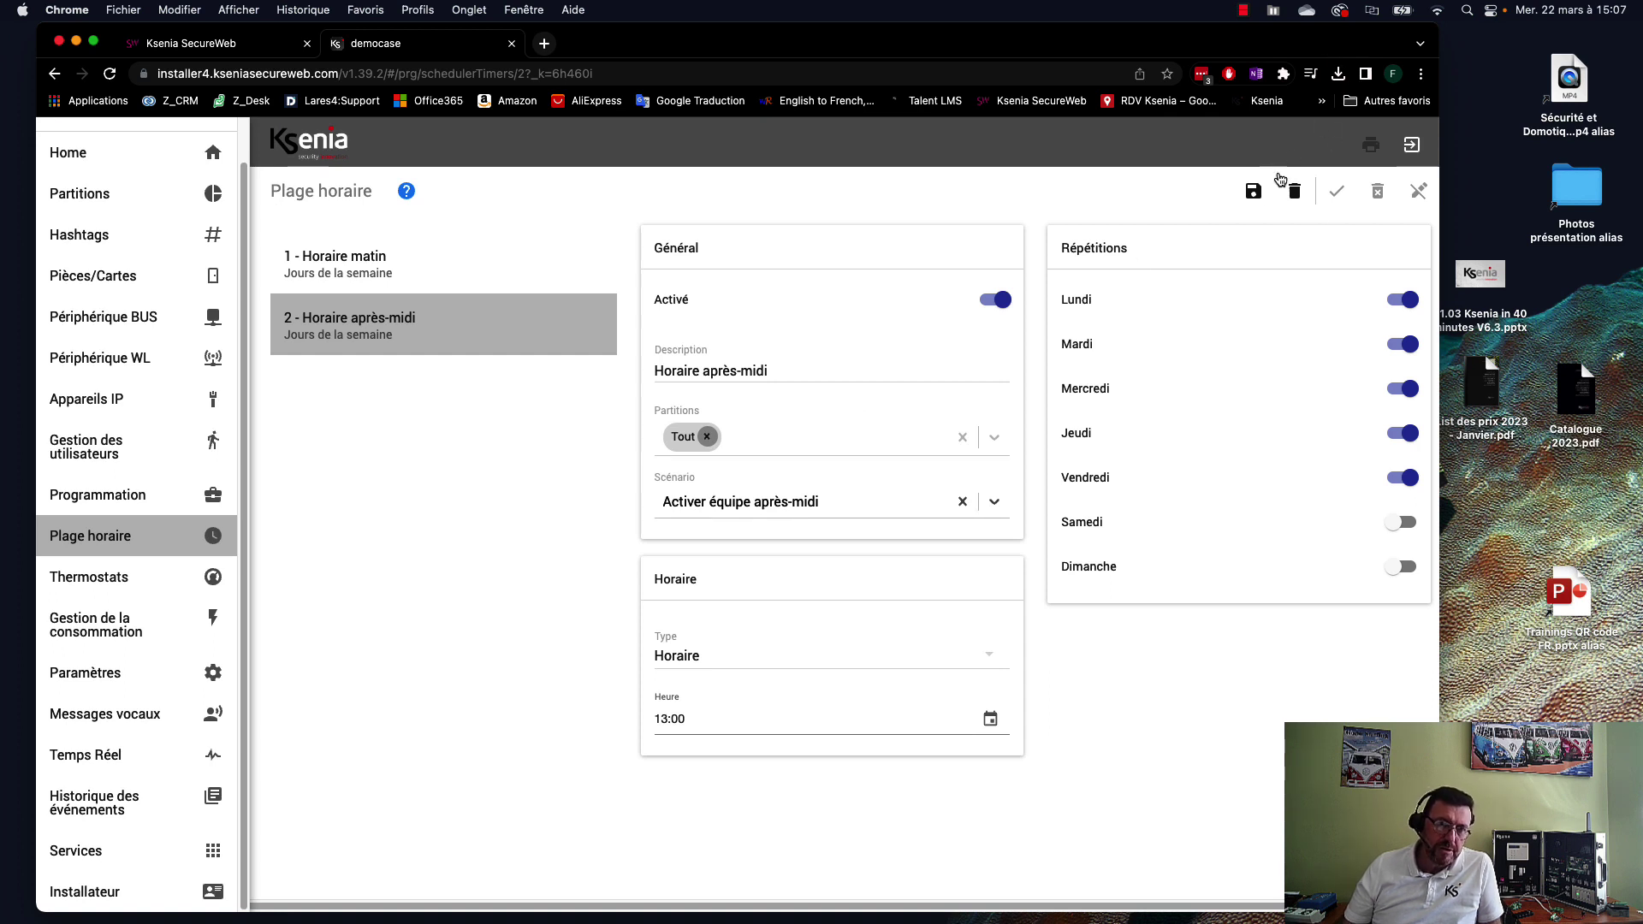
left_click(1255, 192)
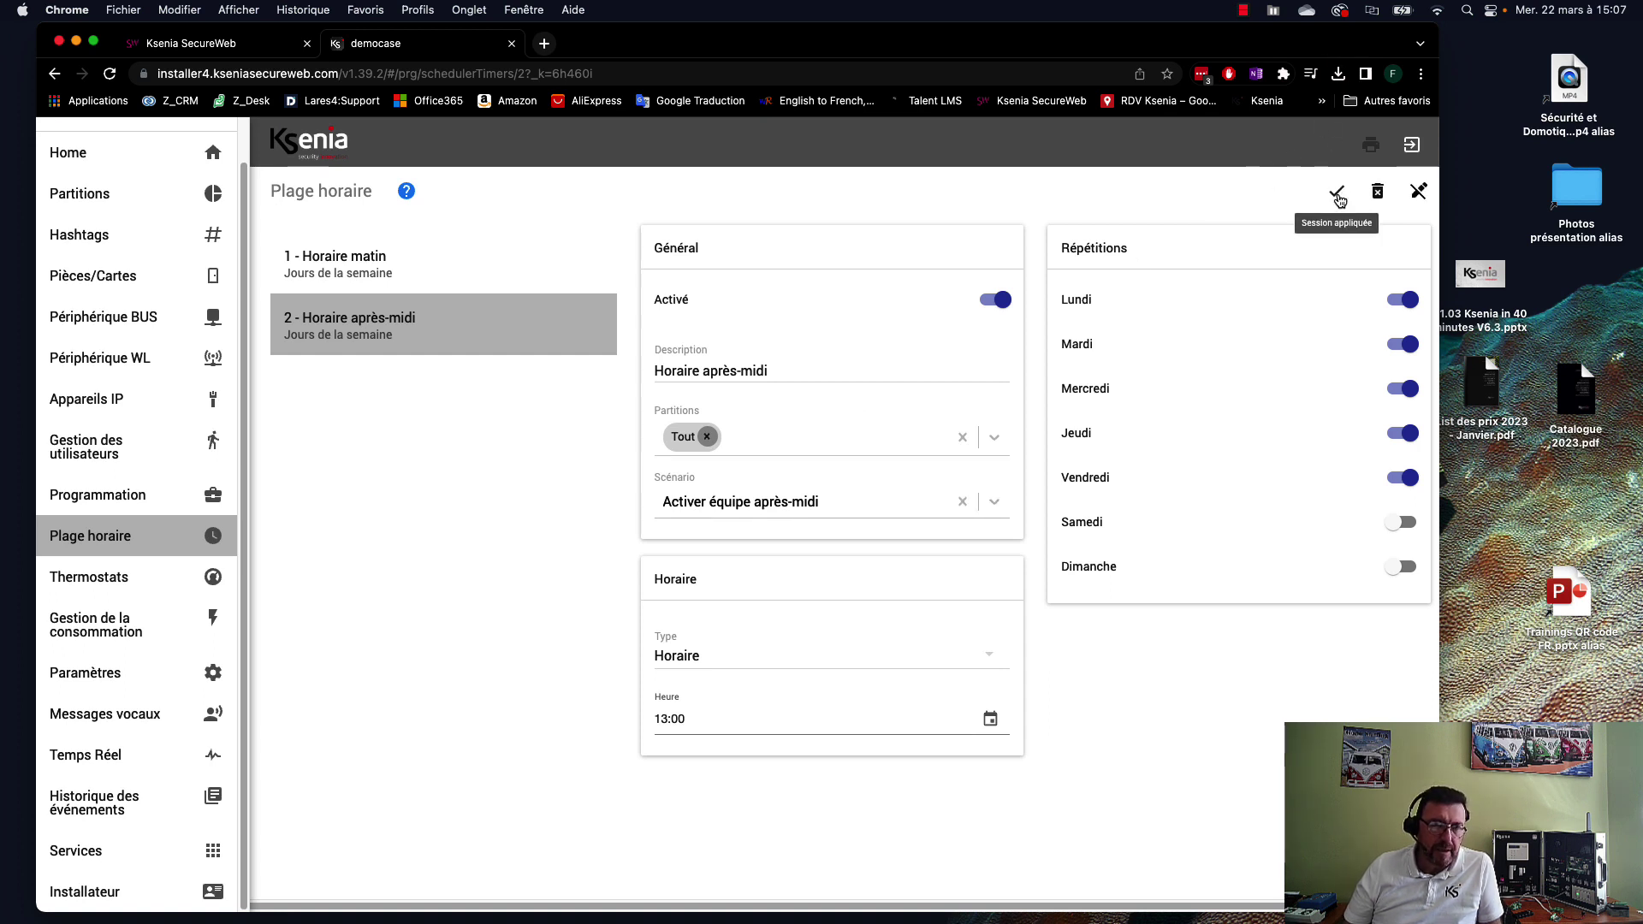
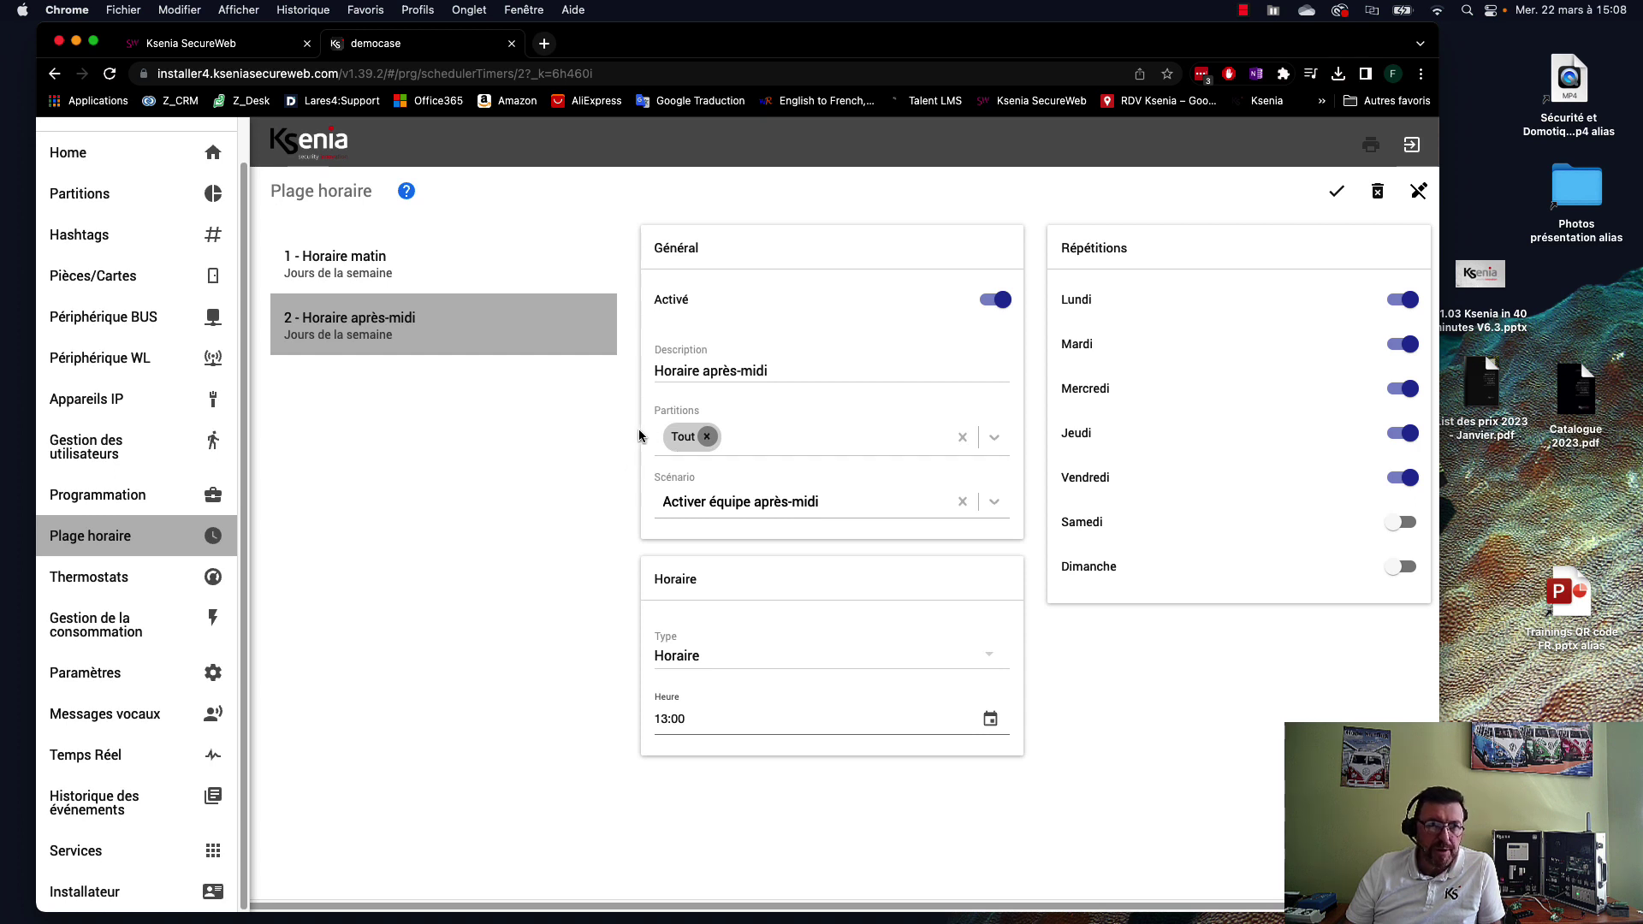
- Save the 13:00 weekday Horaire après-midi schedule, then log out of the installer session
left_click(1335, 192)
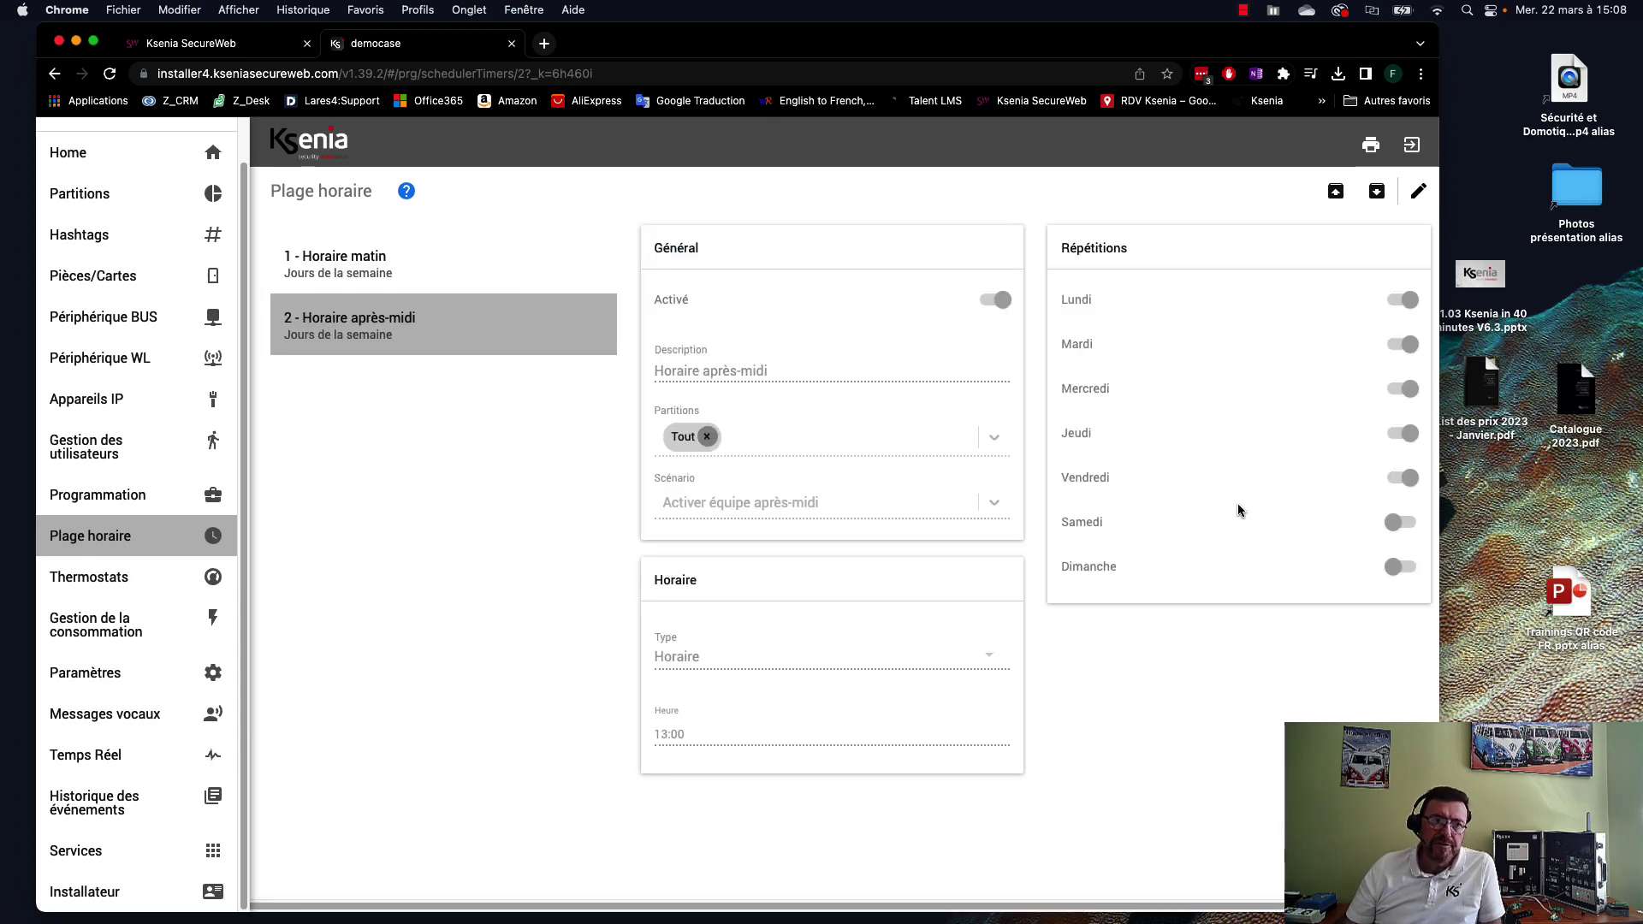
left_click(1411, 148)
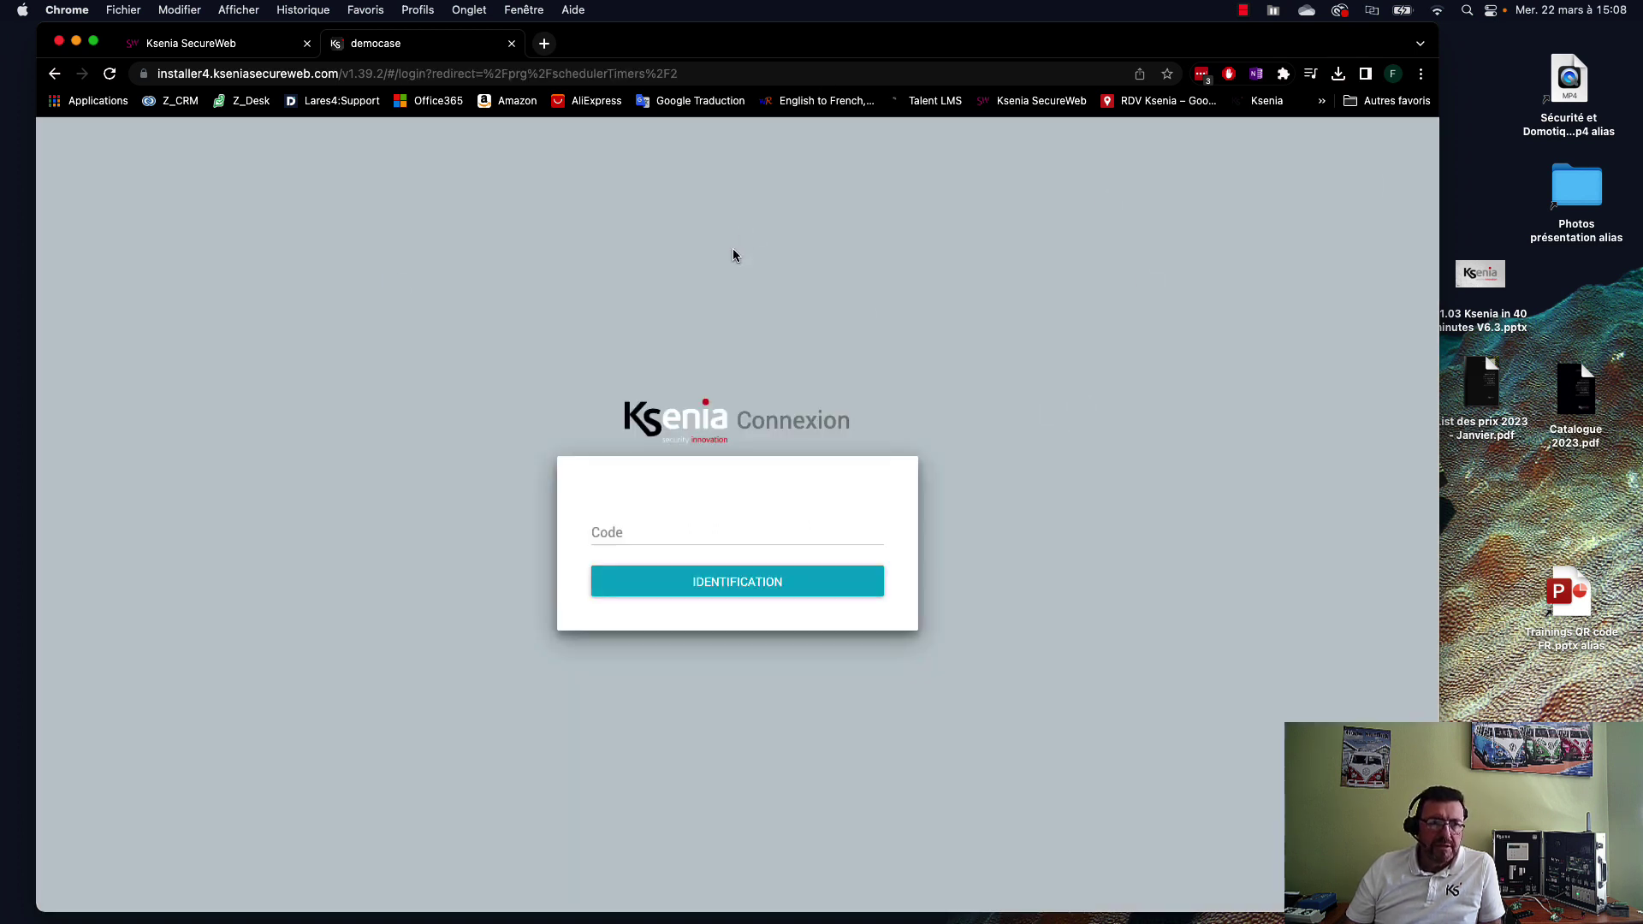
- Log back in with the user code and widen the browser window to show the Home dashboard
left_click(625, 530)
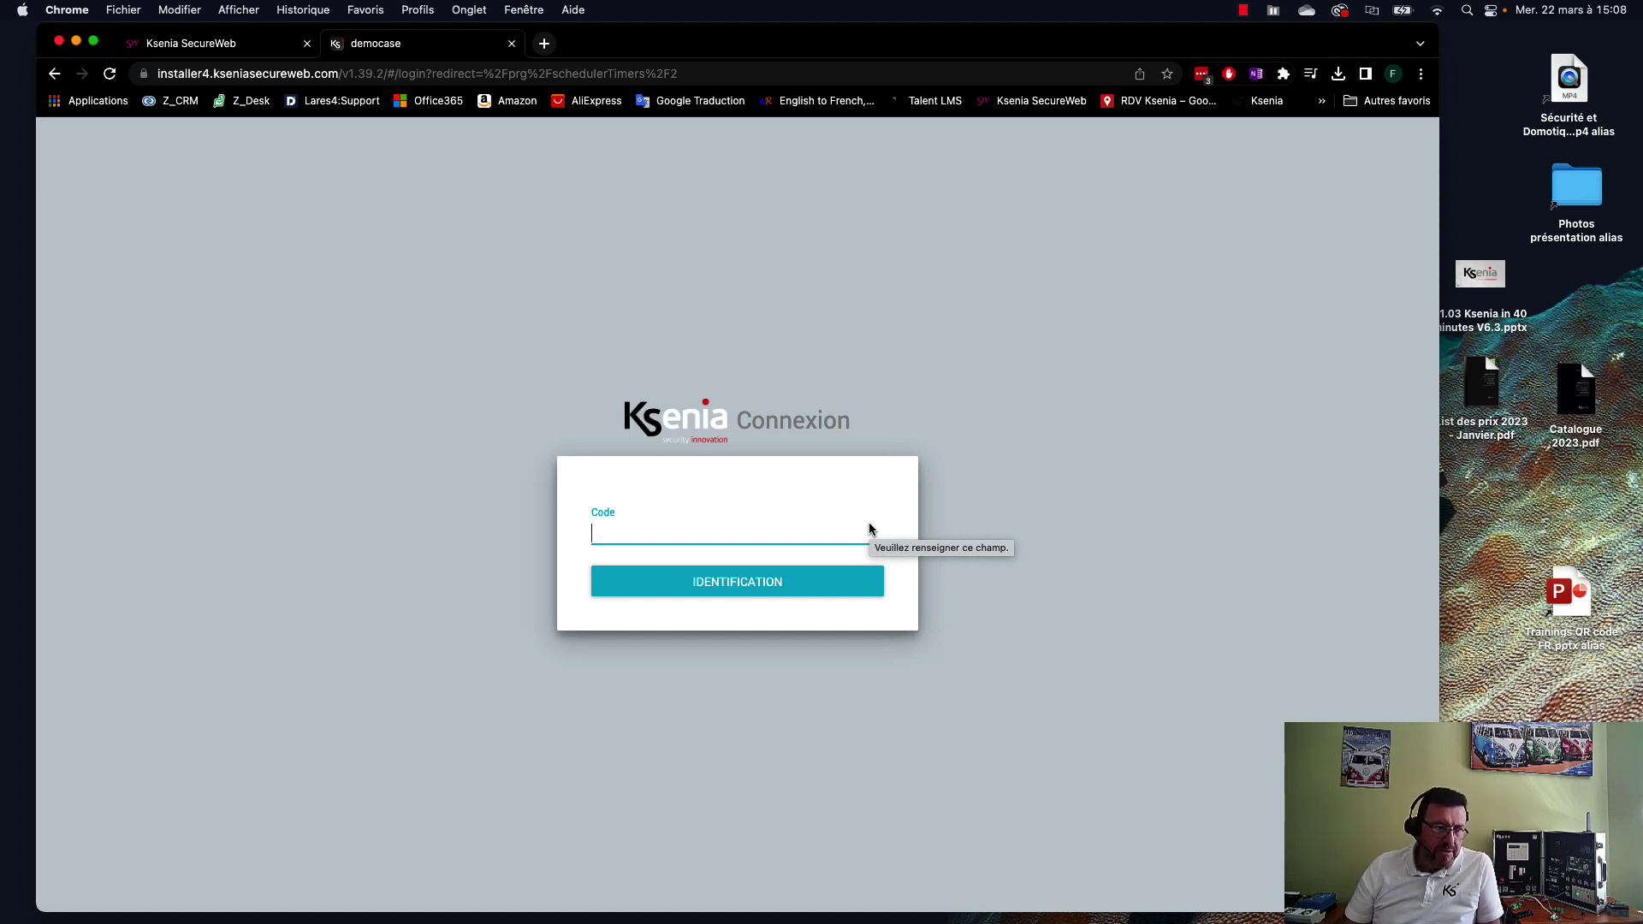
type("1")
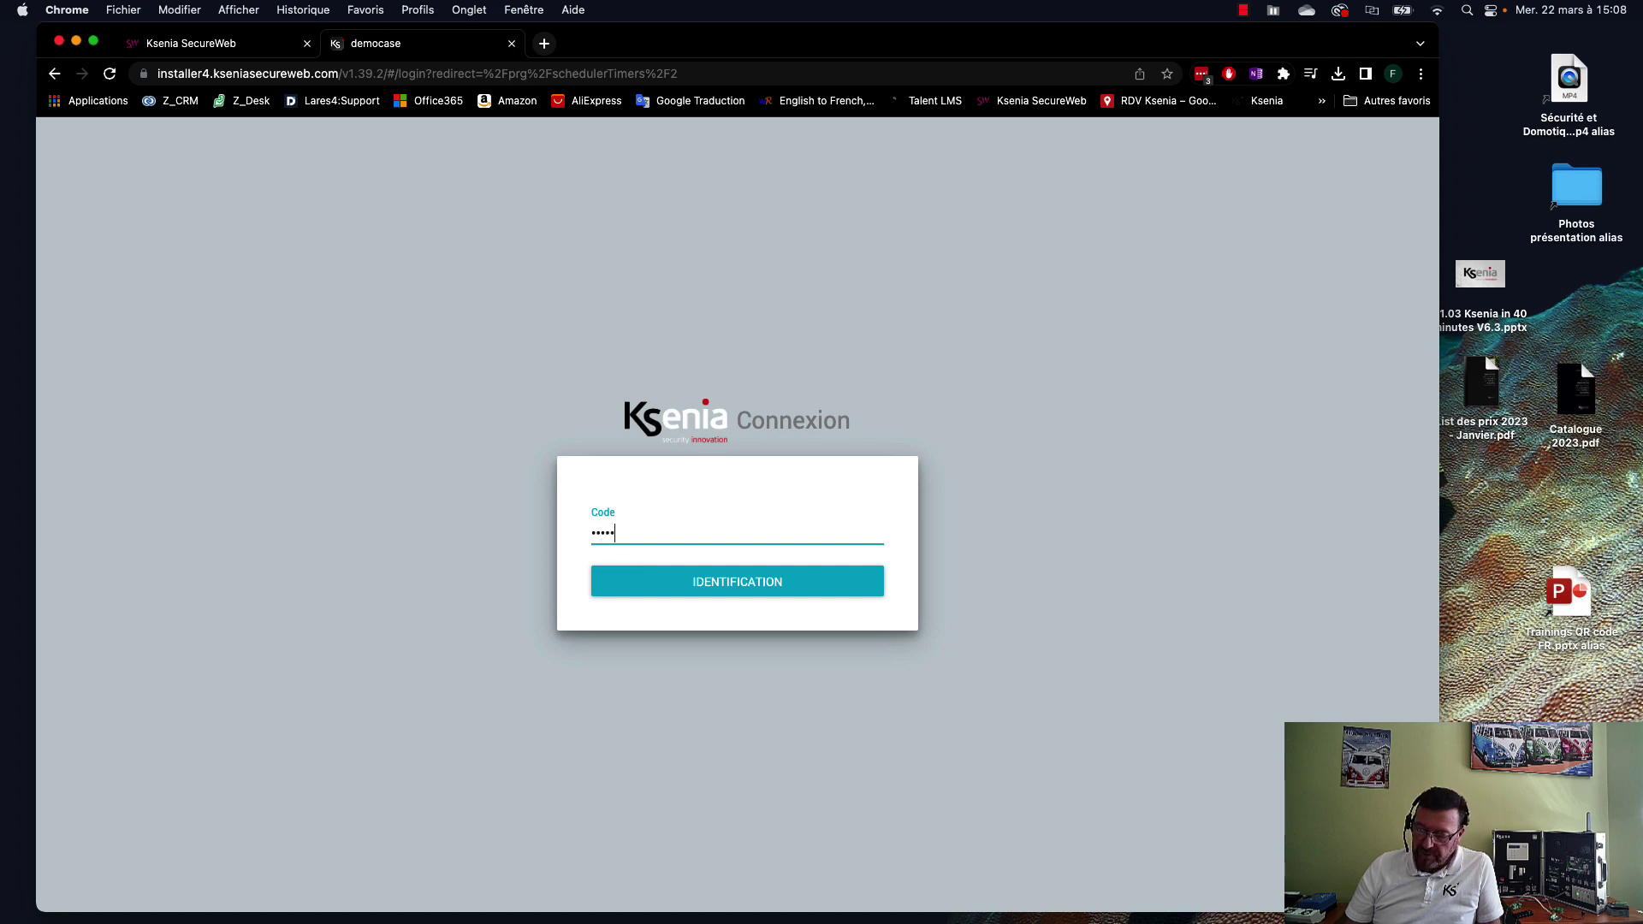
key("Return")
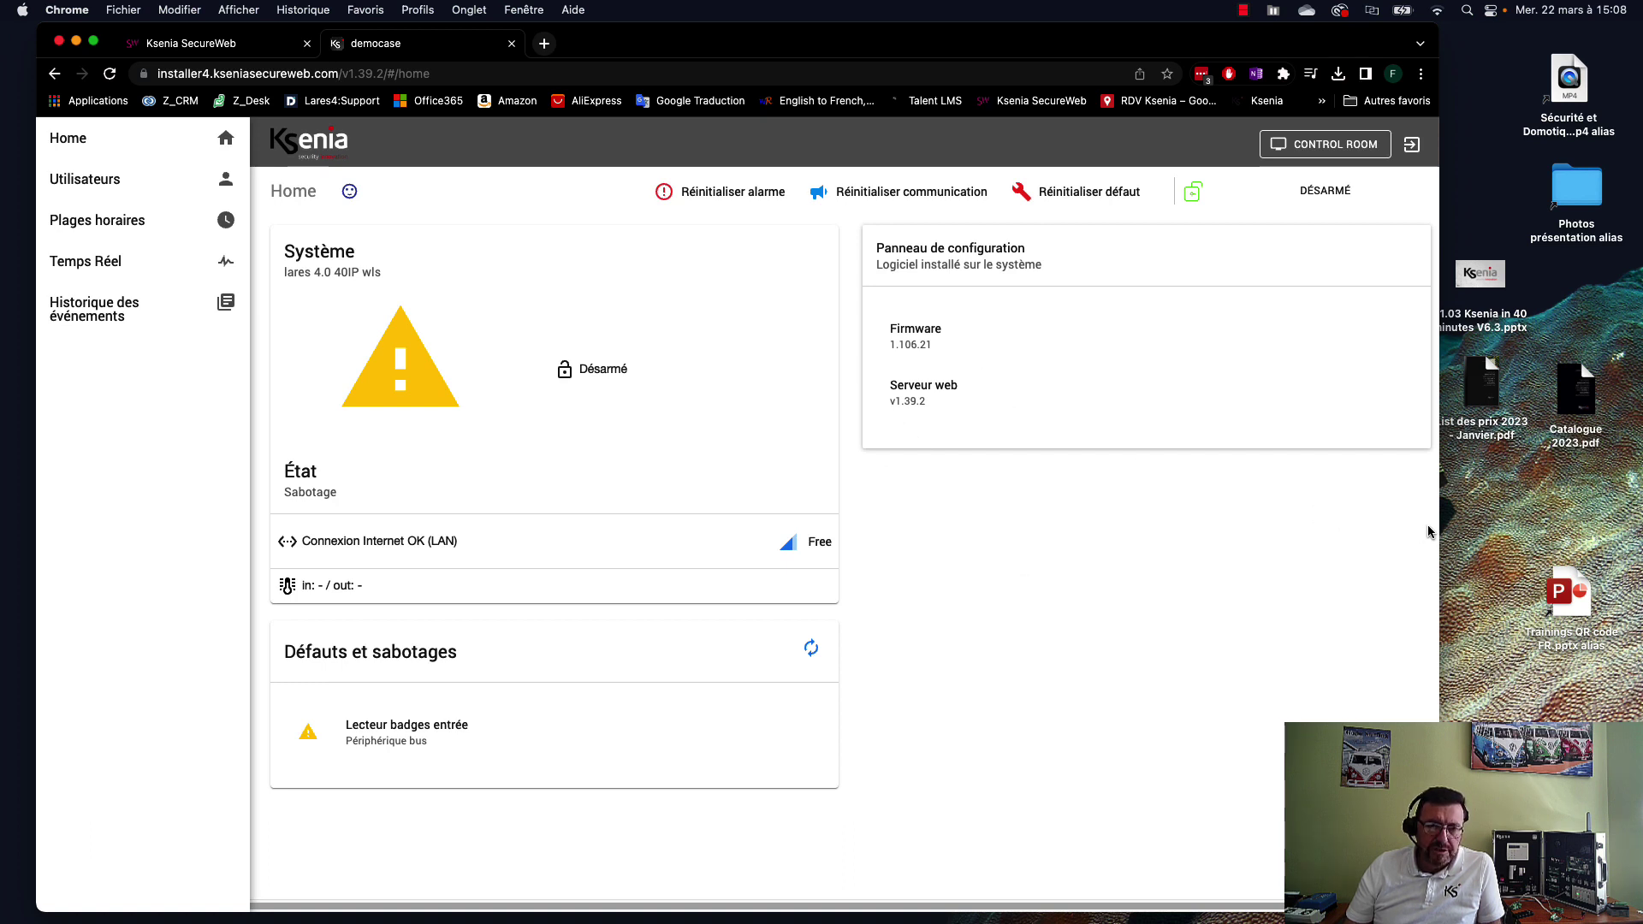
left_click_drag(1441, 541, 1523, 542)
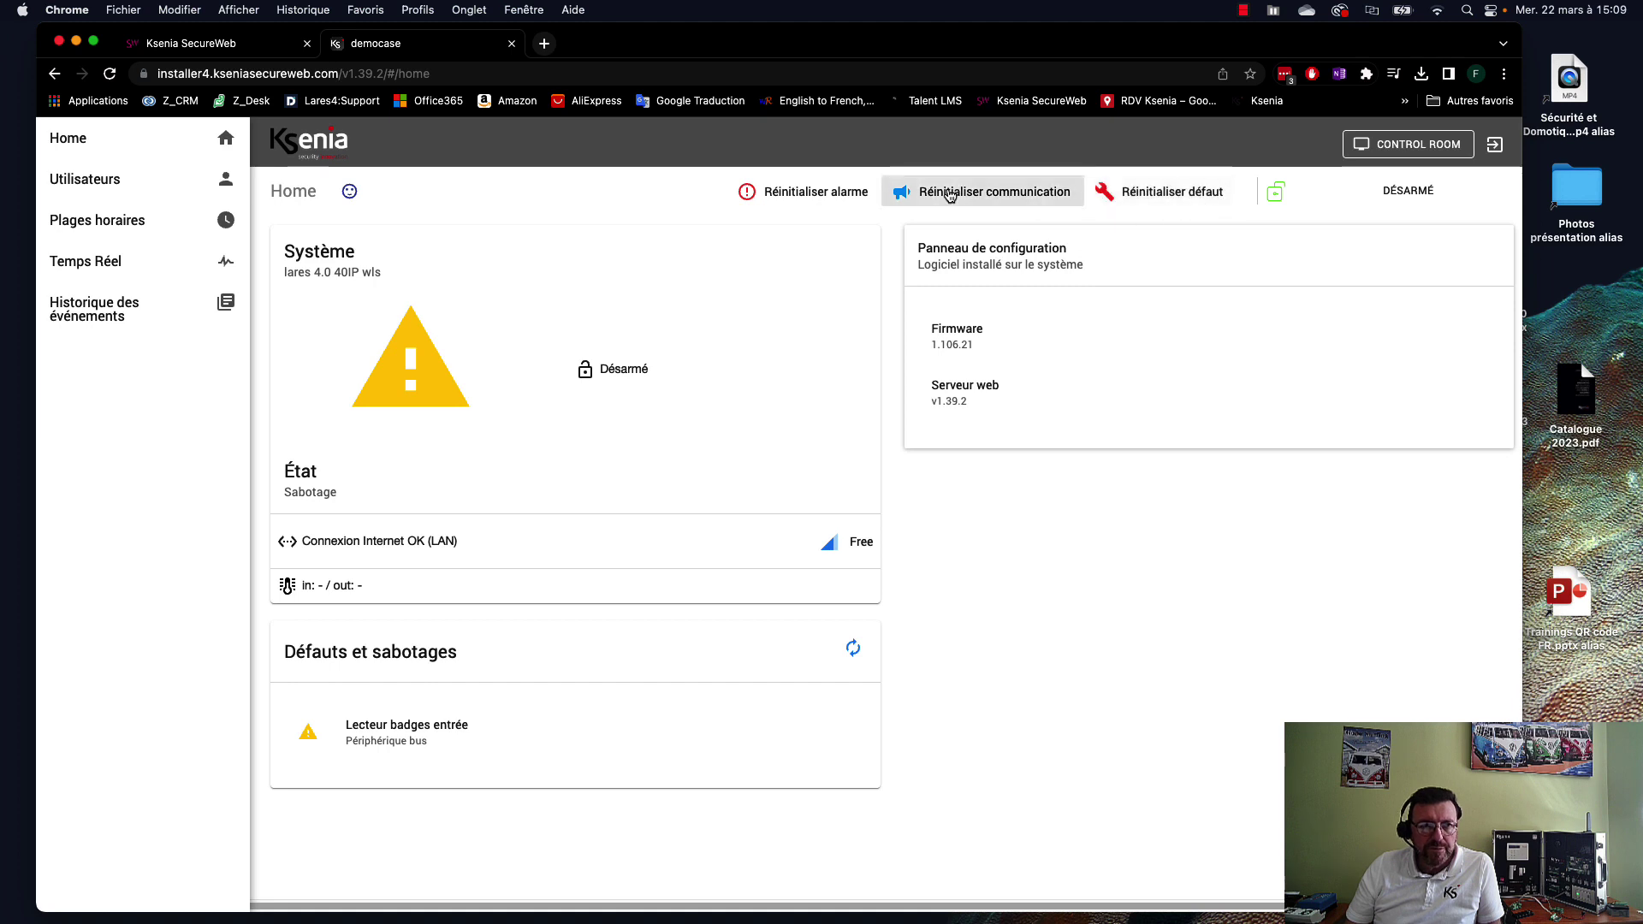
- In Utilisateurs, add a user described by a first name with the Profil matin profile
left_click(94, 182)
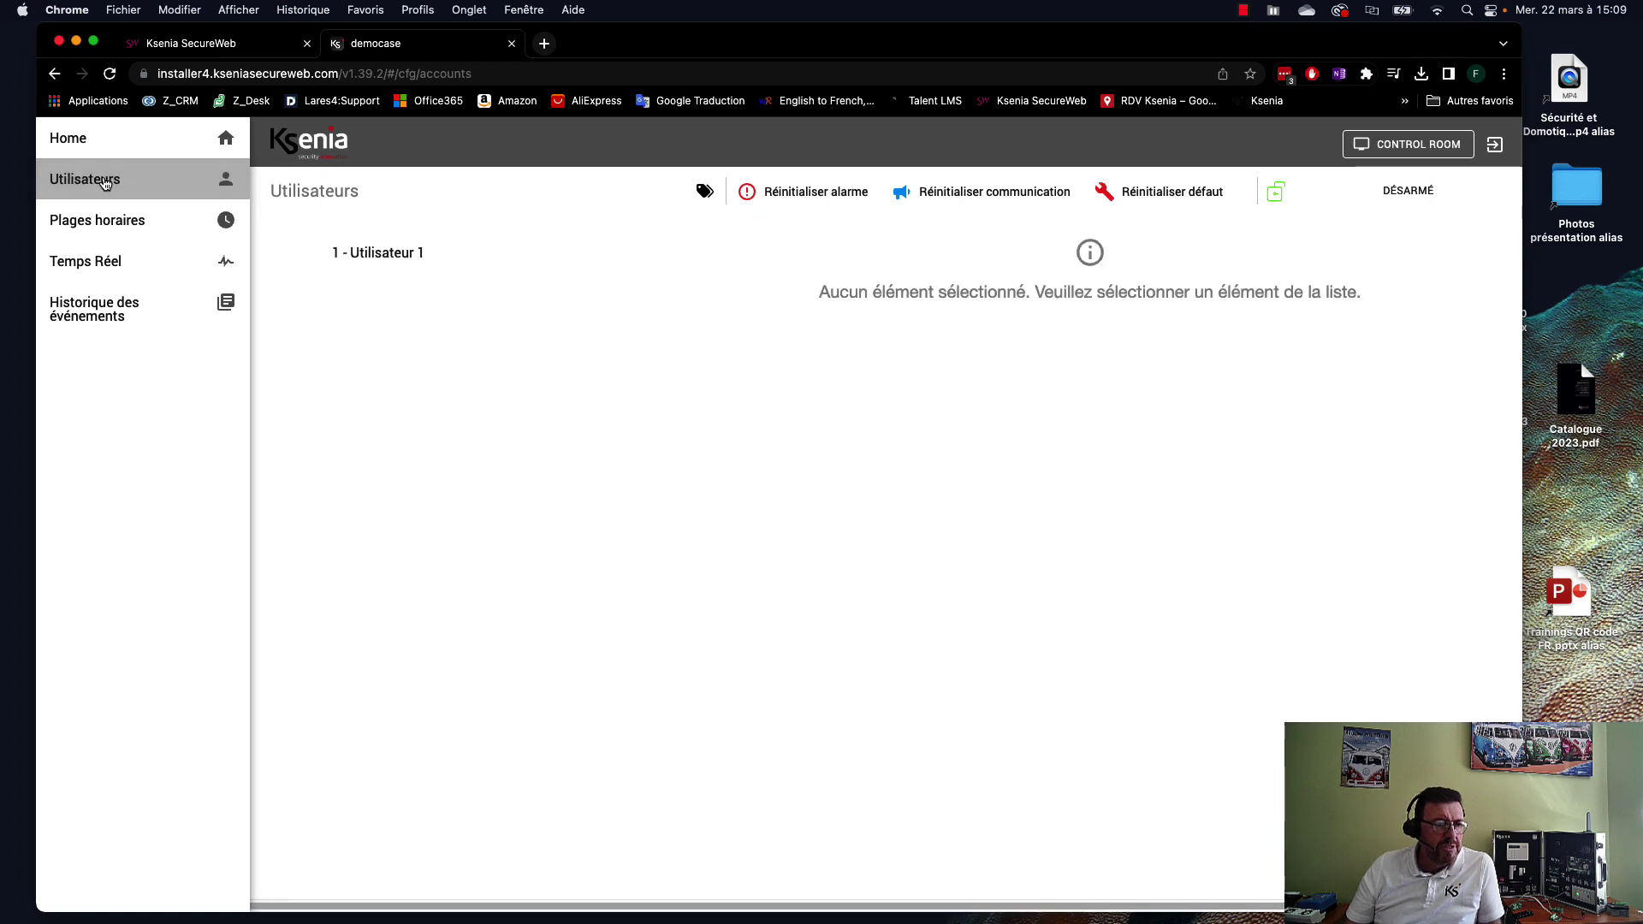
left_click(1480, 864)
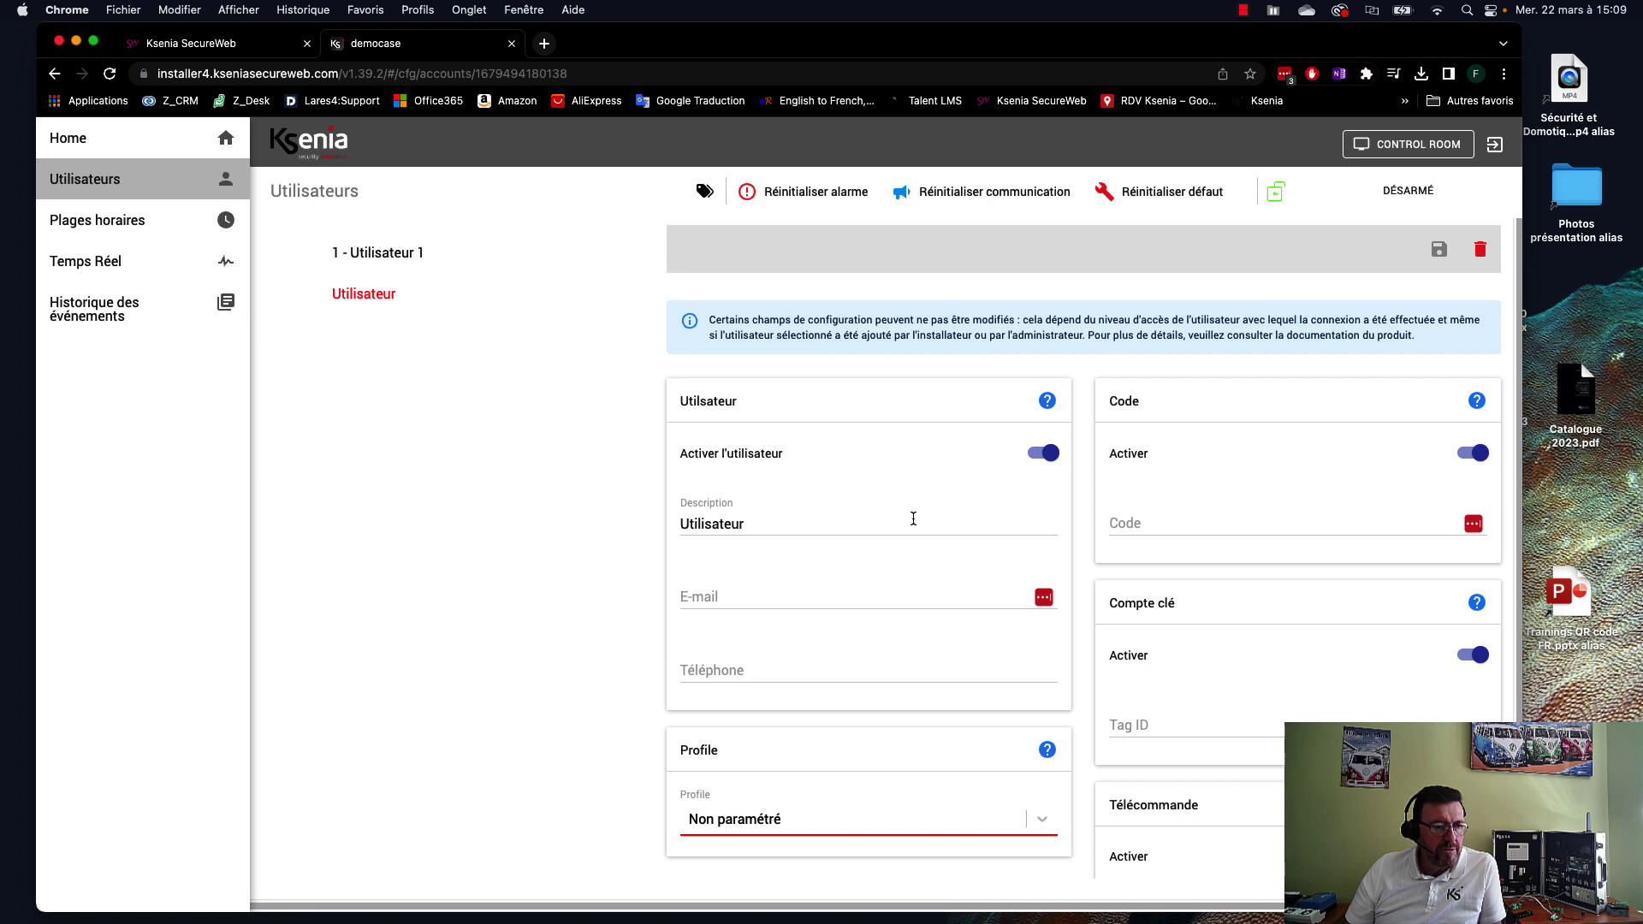
left_click_drag(795, 522, 681, 522)
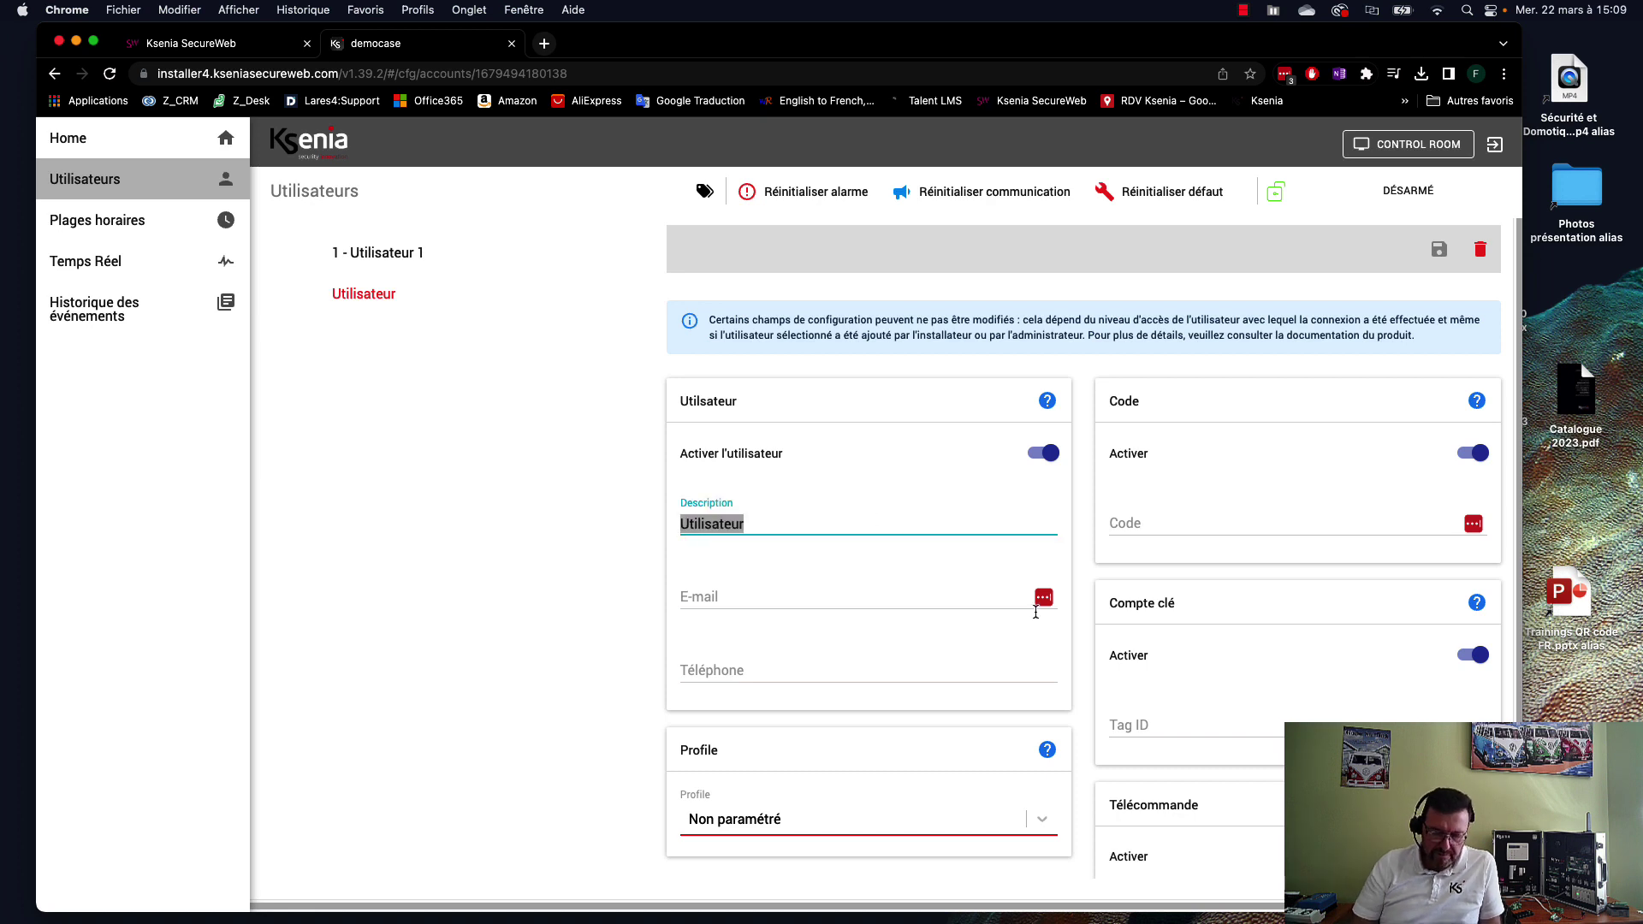
type("Bernard")
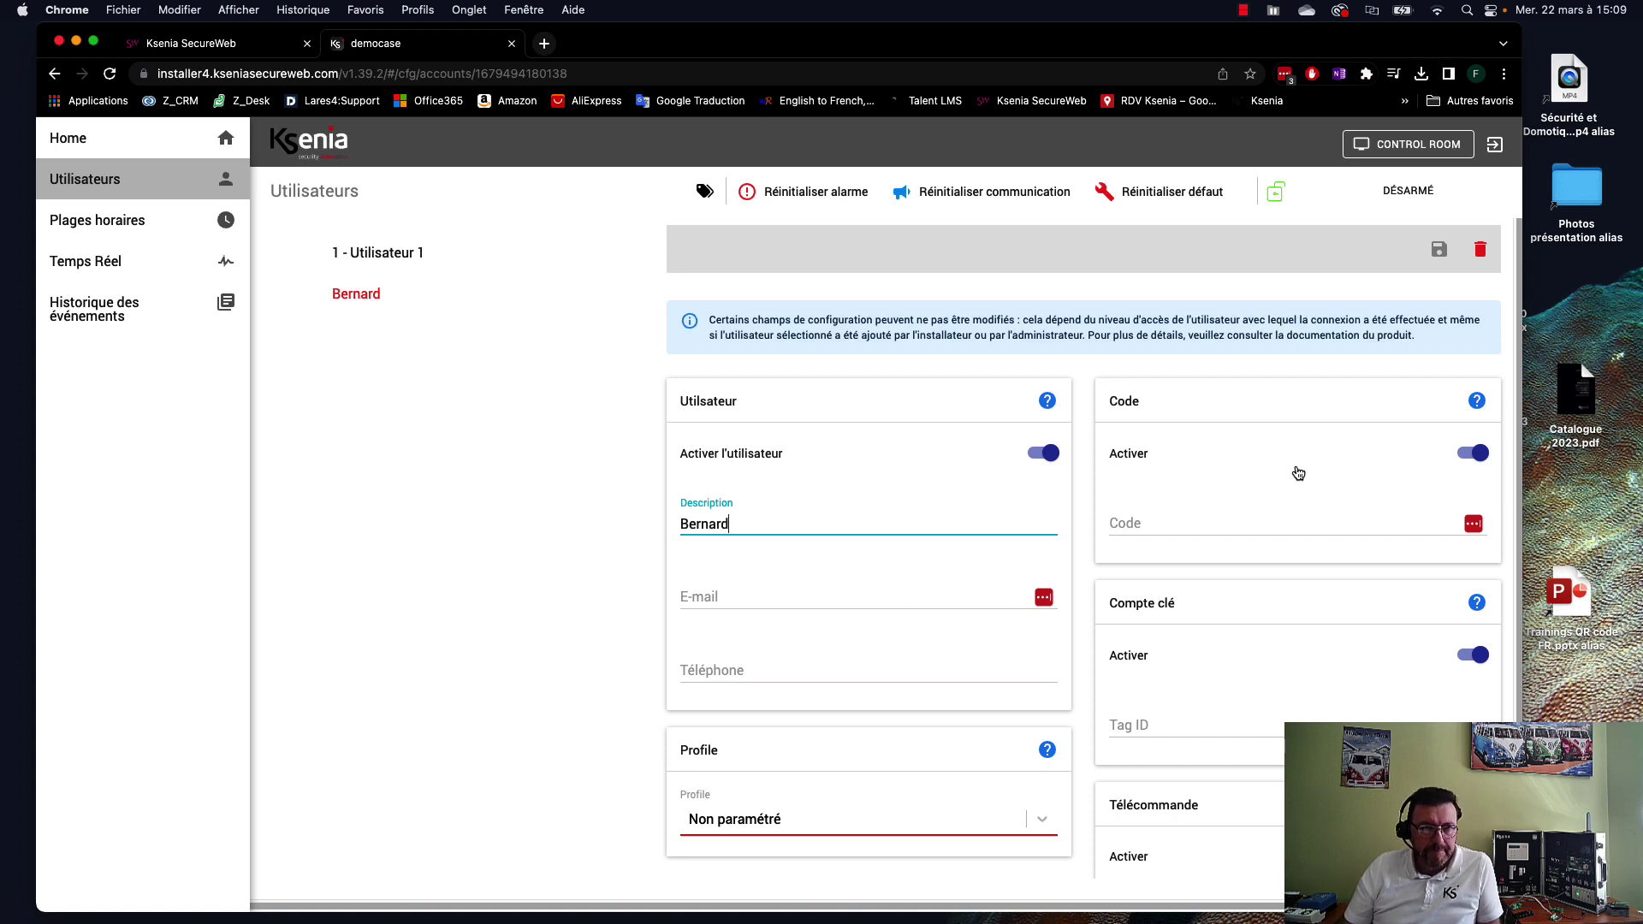
scroll(1239, 498, "down", 1)
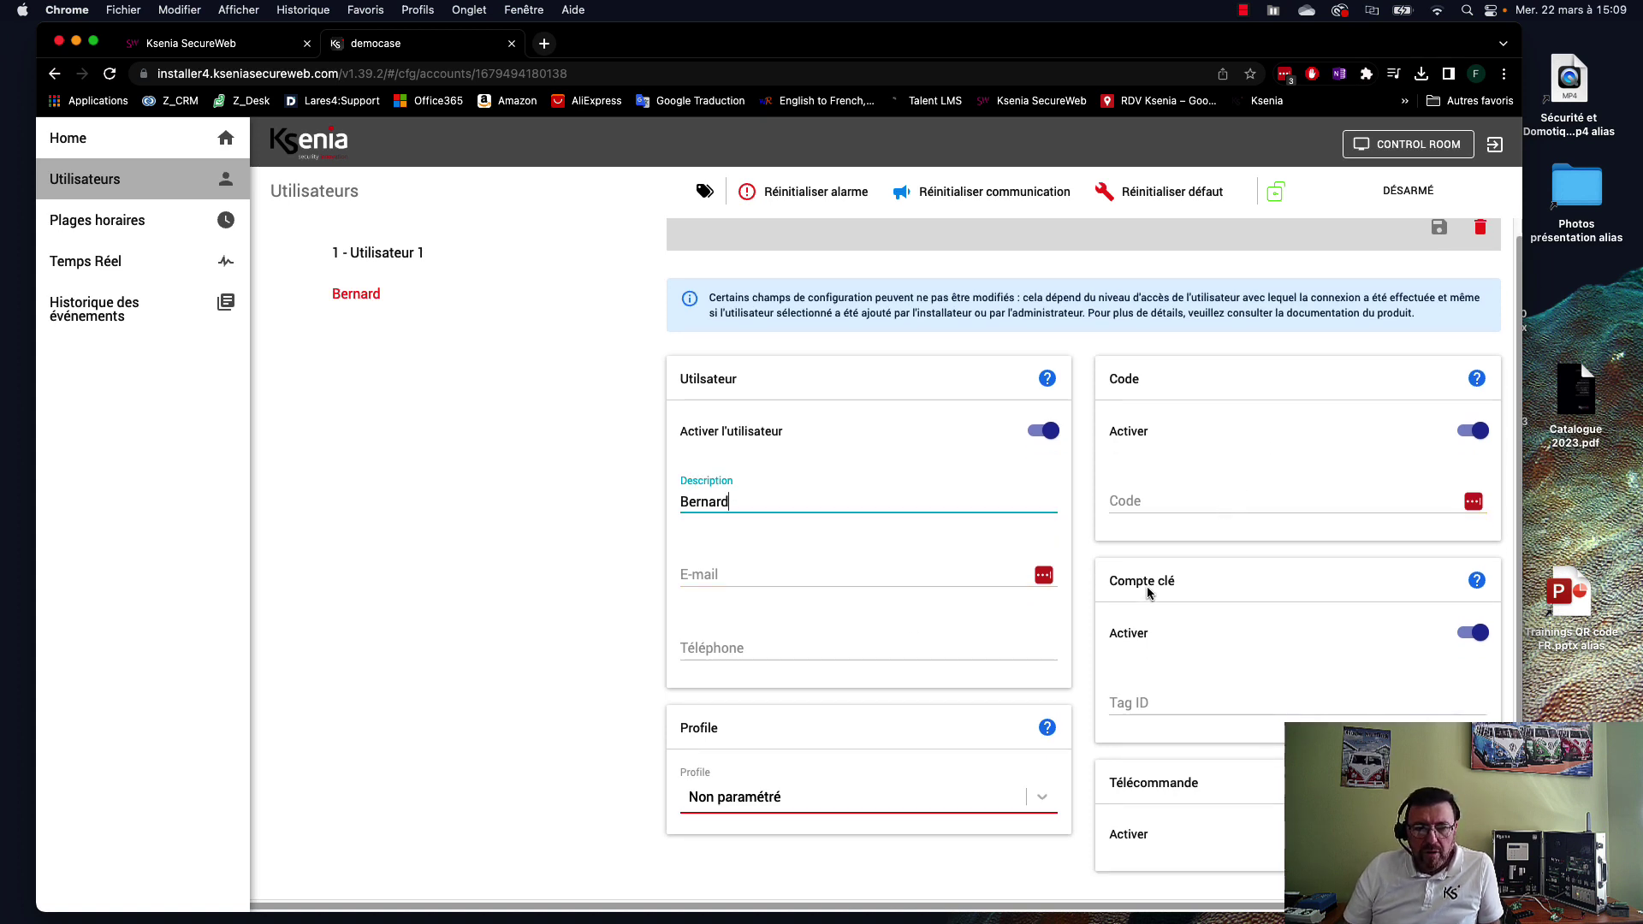
scroll(1286, 519, "up", 1)
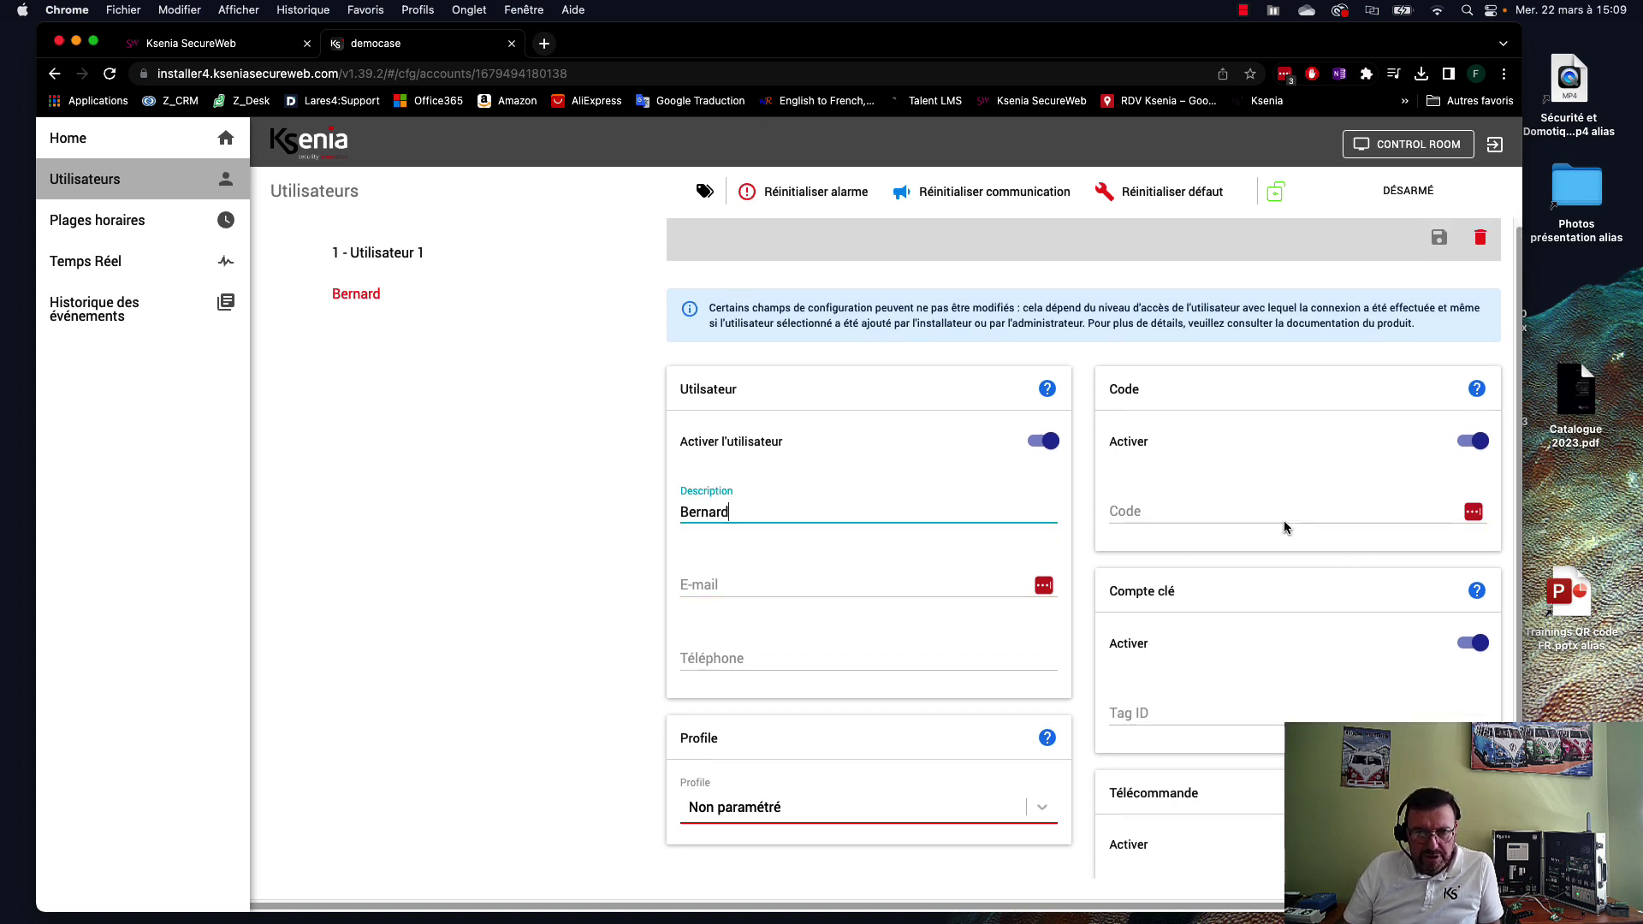
scroll(1286, 524, "down", 1)
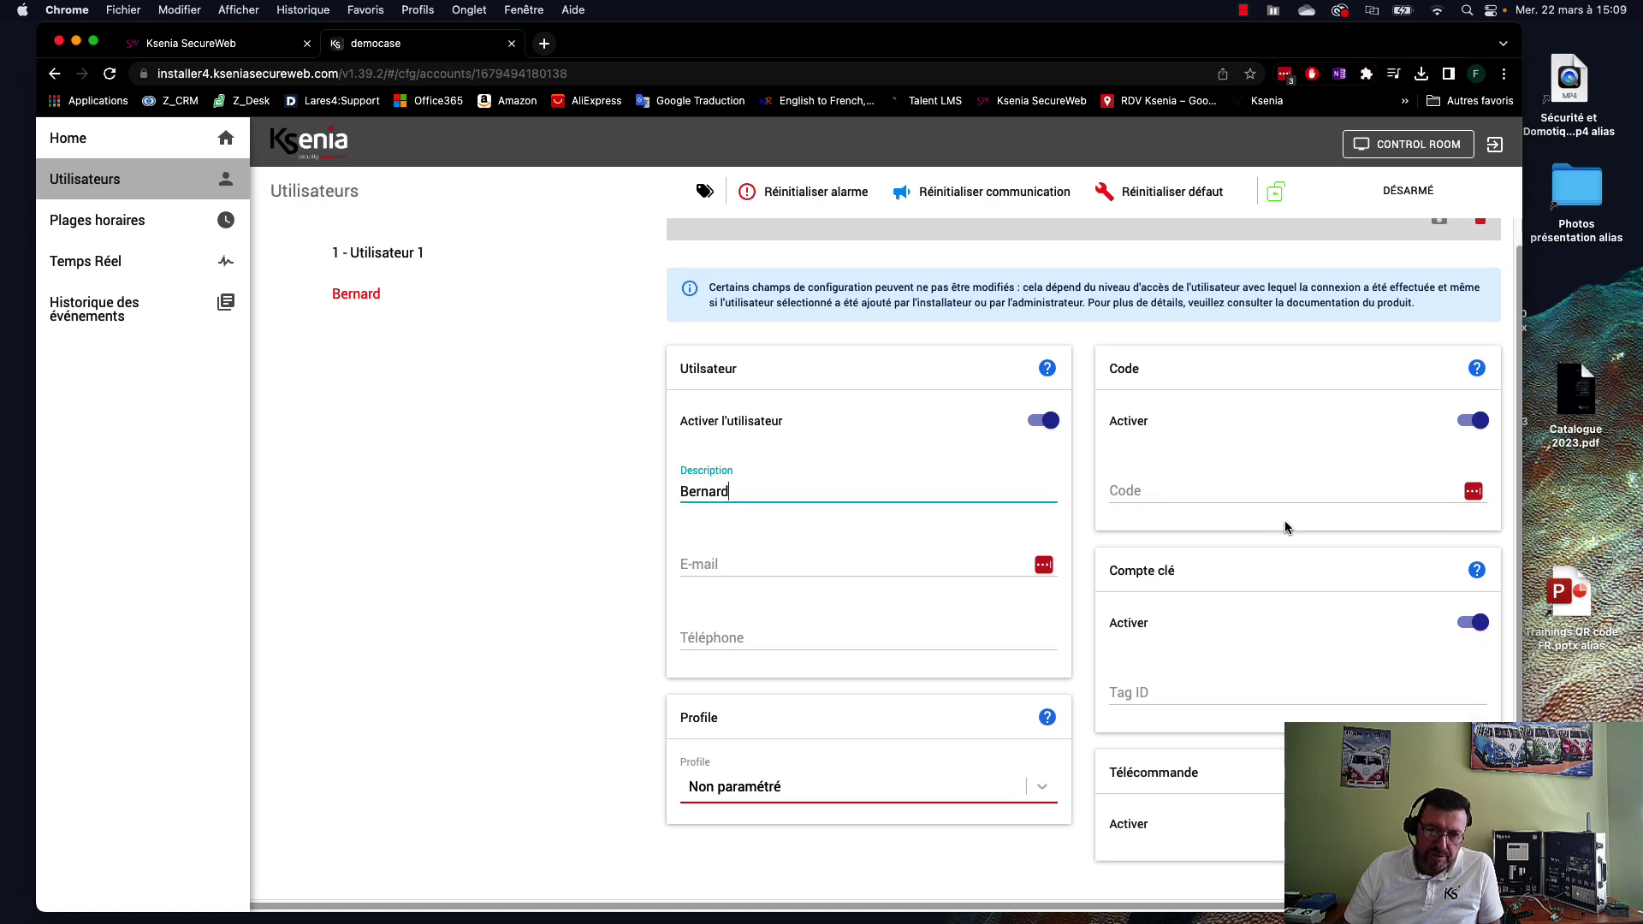
left_click(854, 796)
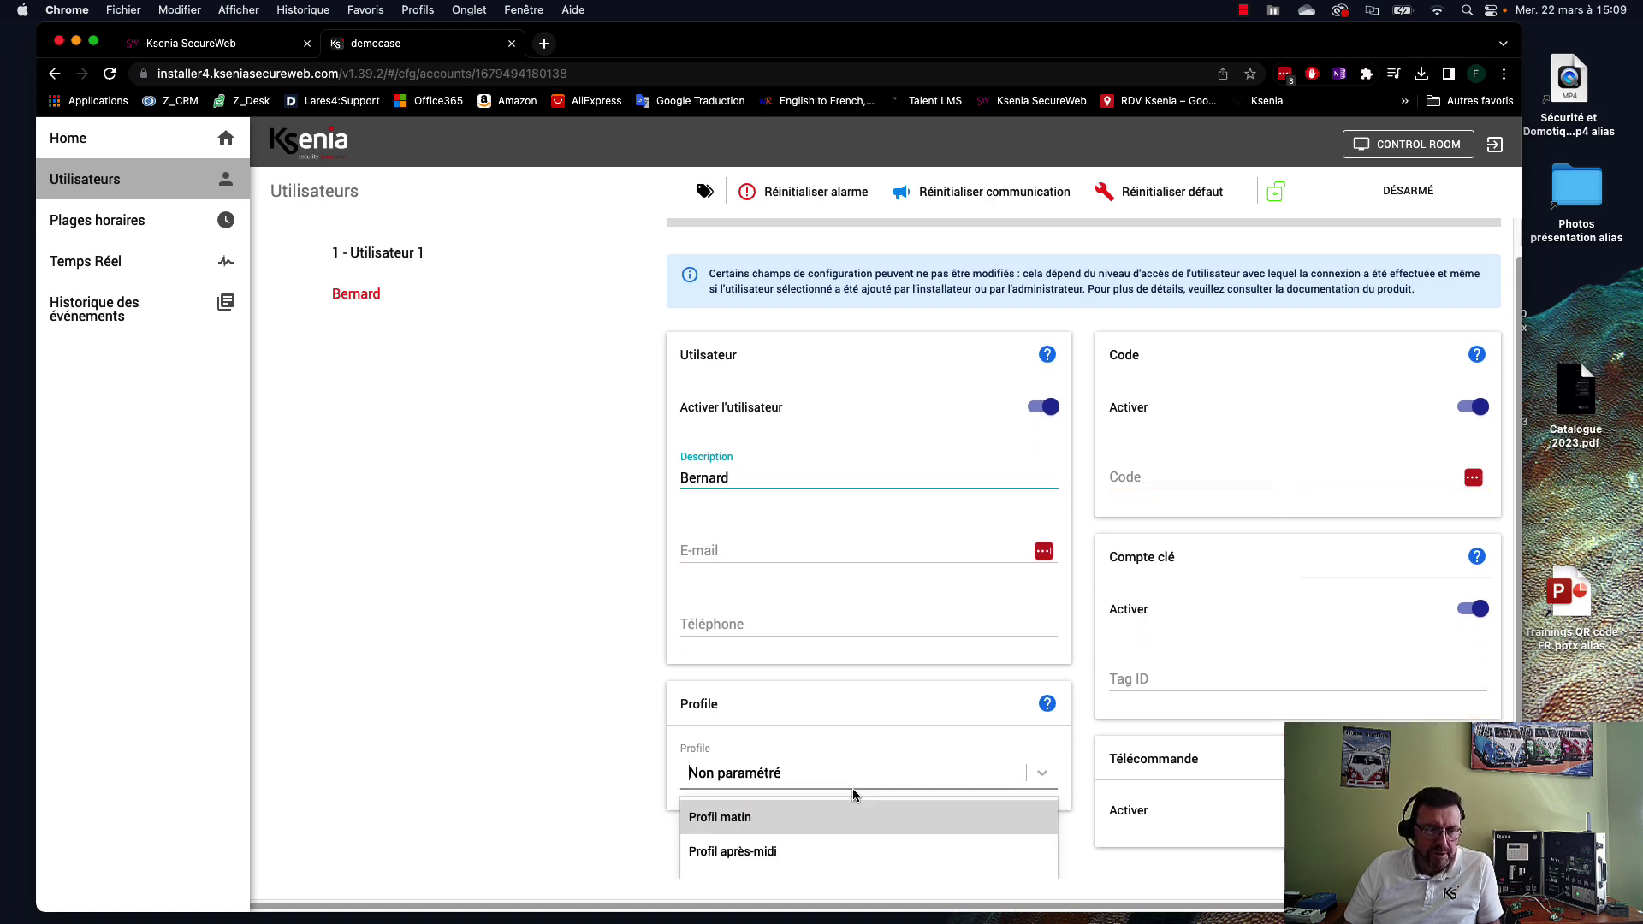
left_click(776, 821)
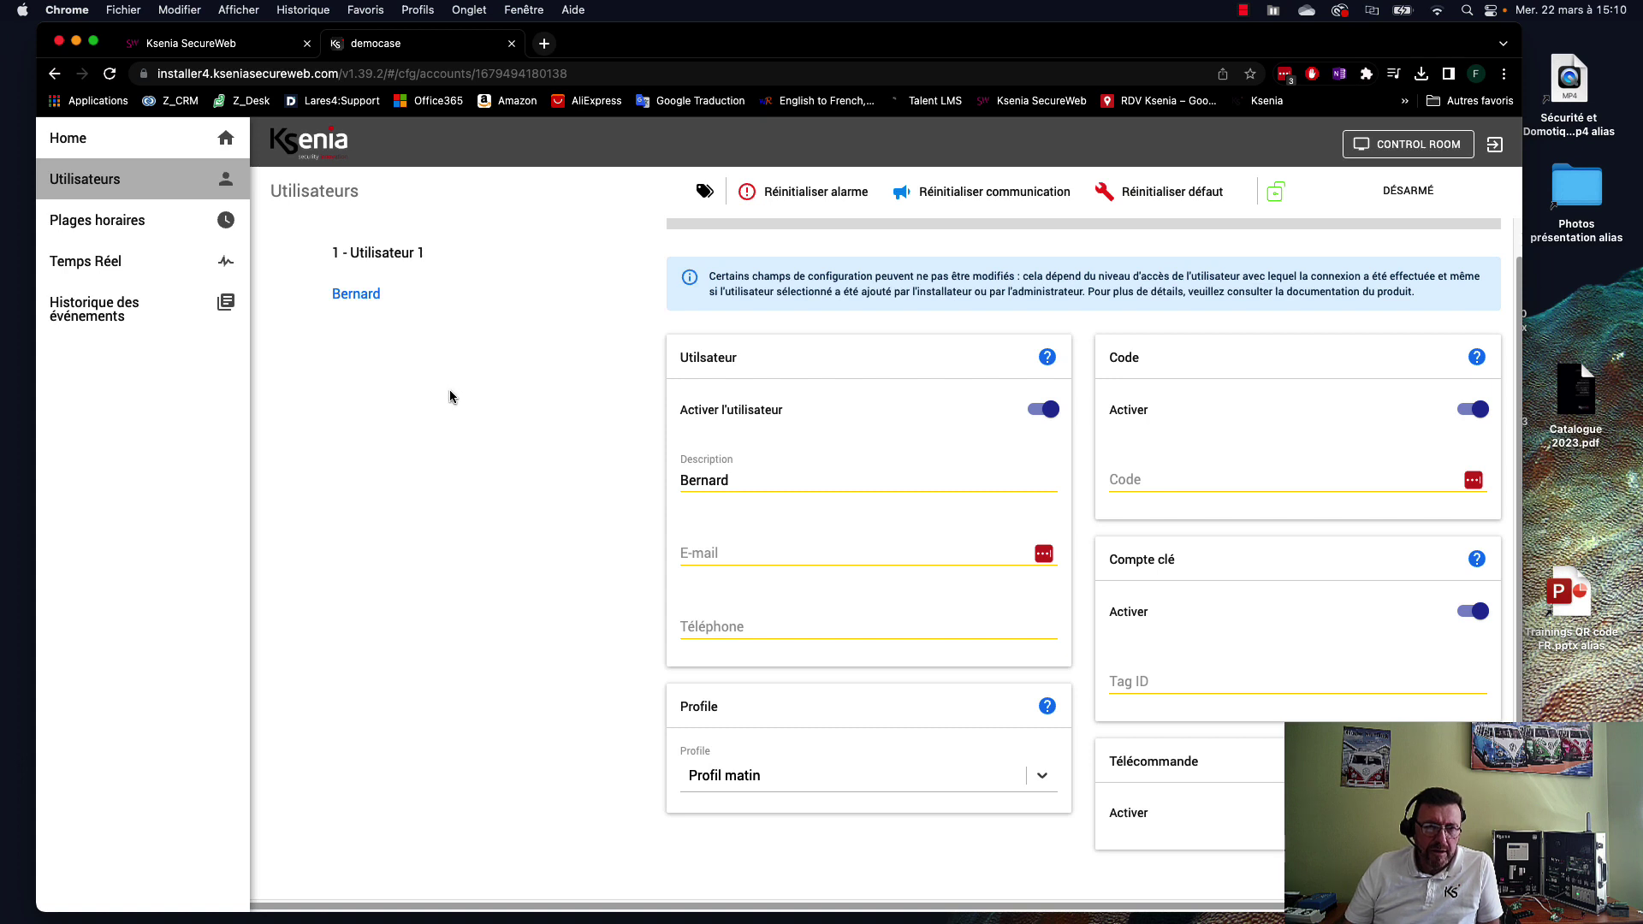
- Add a second user described by a first name with the Profil après-midi profile
left_click(1476, 864)
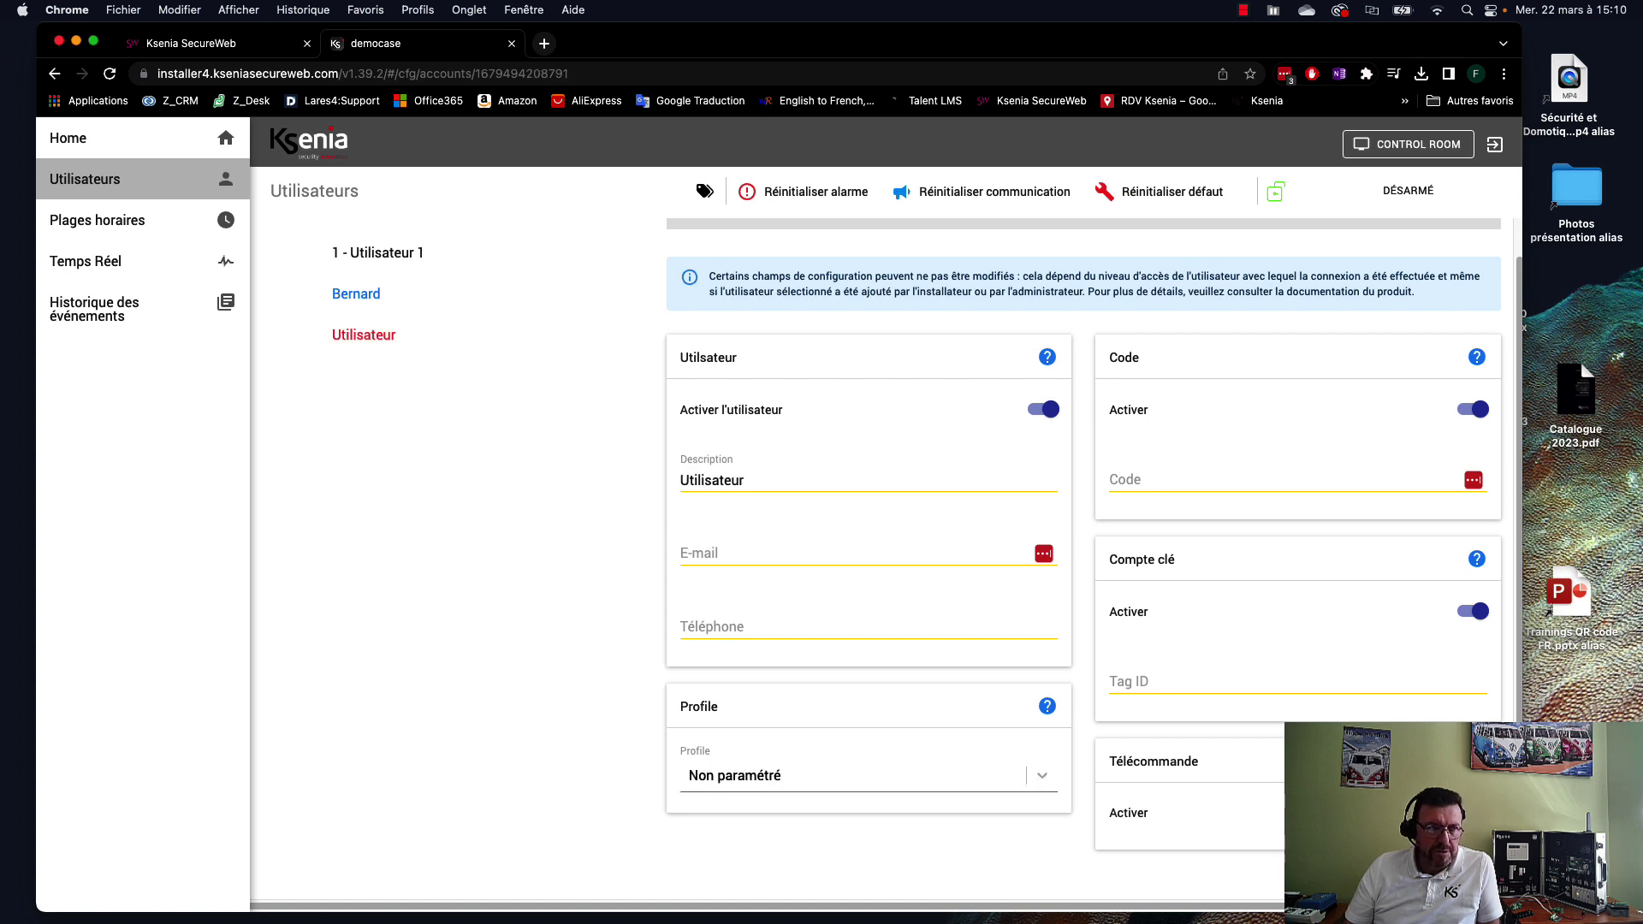
left_click_drag(769, 481, 664, 469)
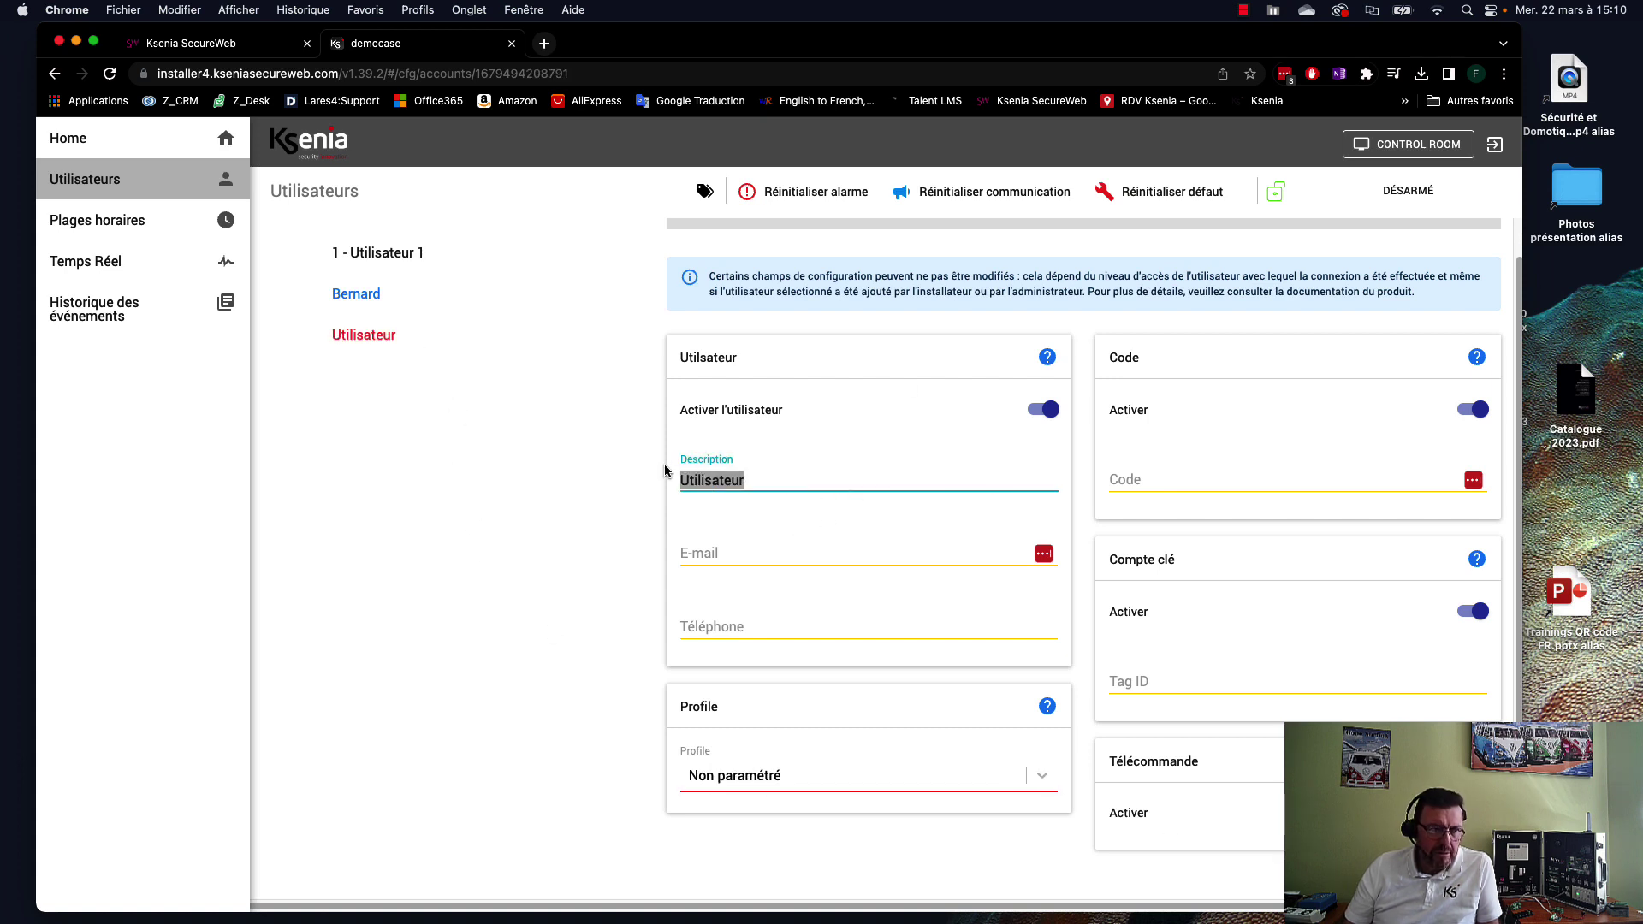
type("Sophie")
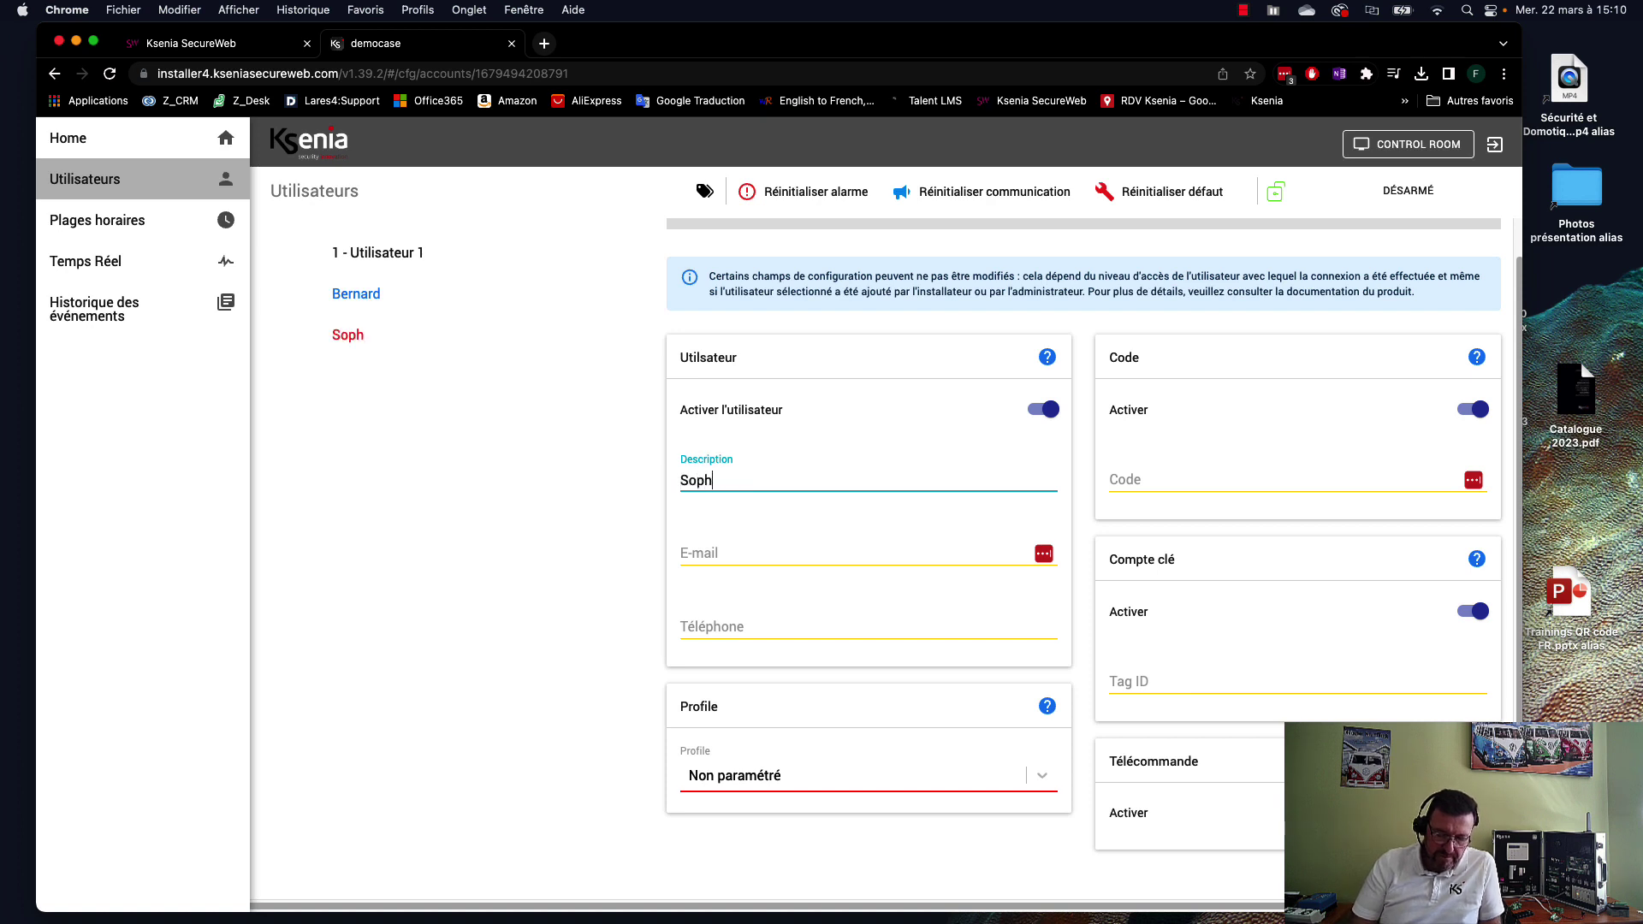
left_click(929, 783)
left_click(798, 860)
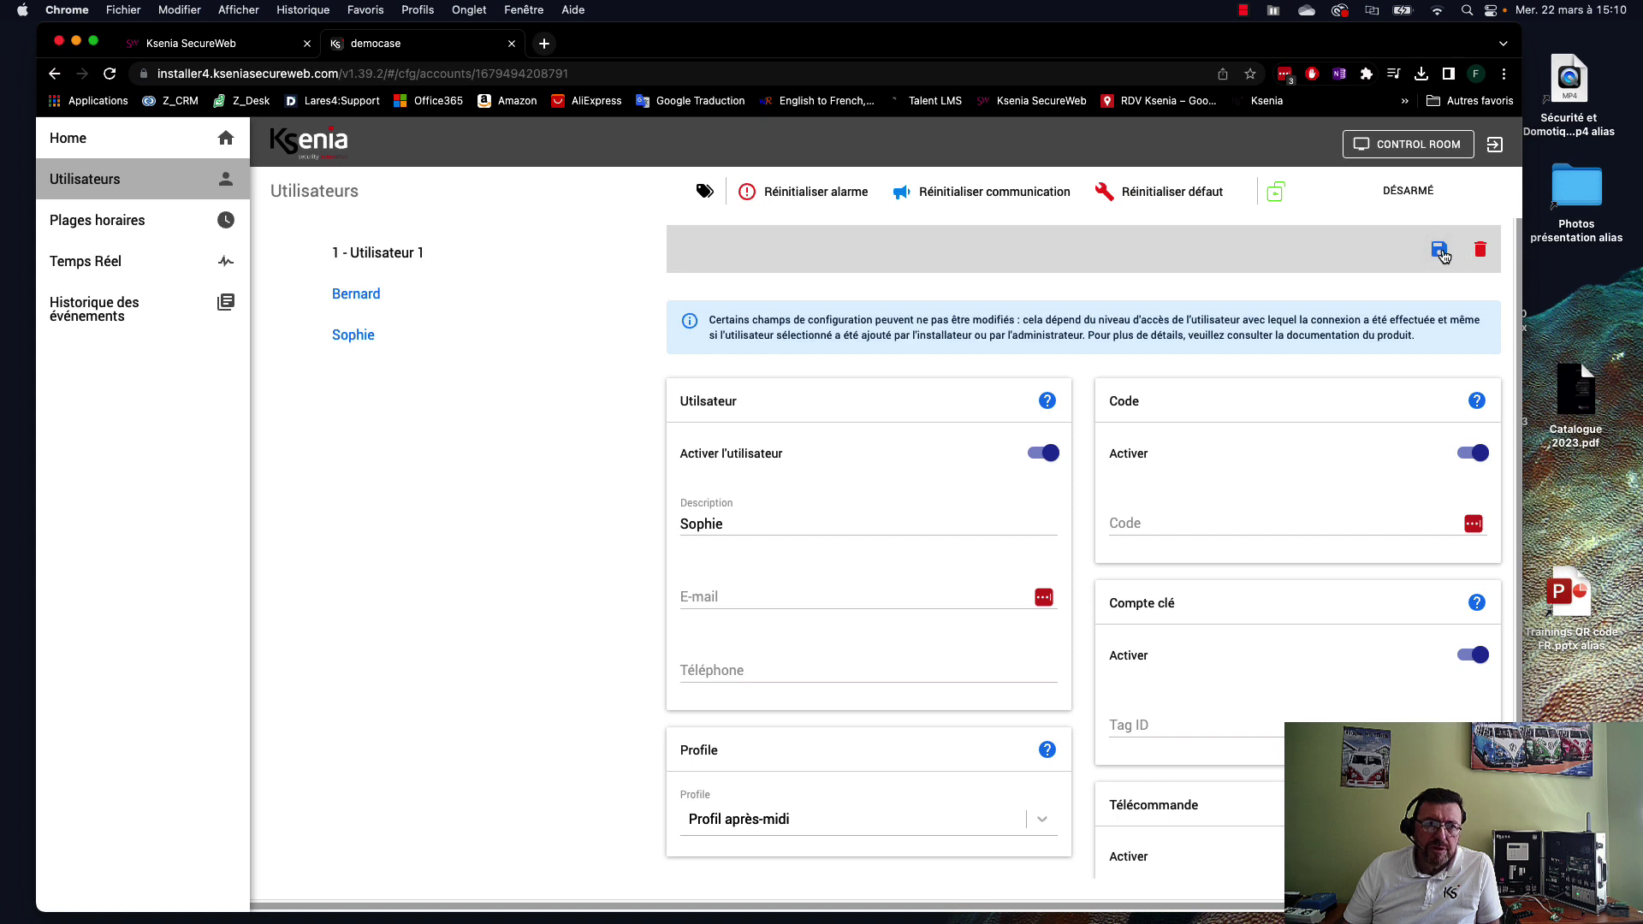
- Save the afternoon user, then select the morning user and save it too
left_click(1440, 251)
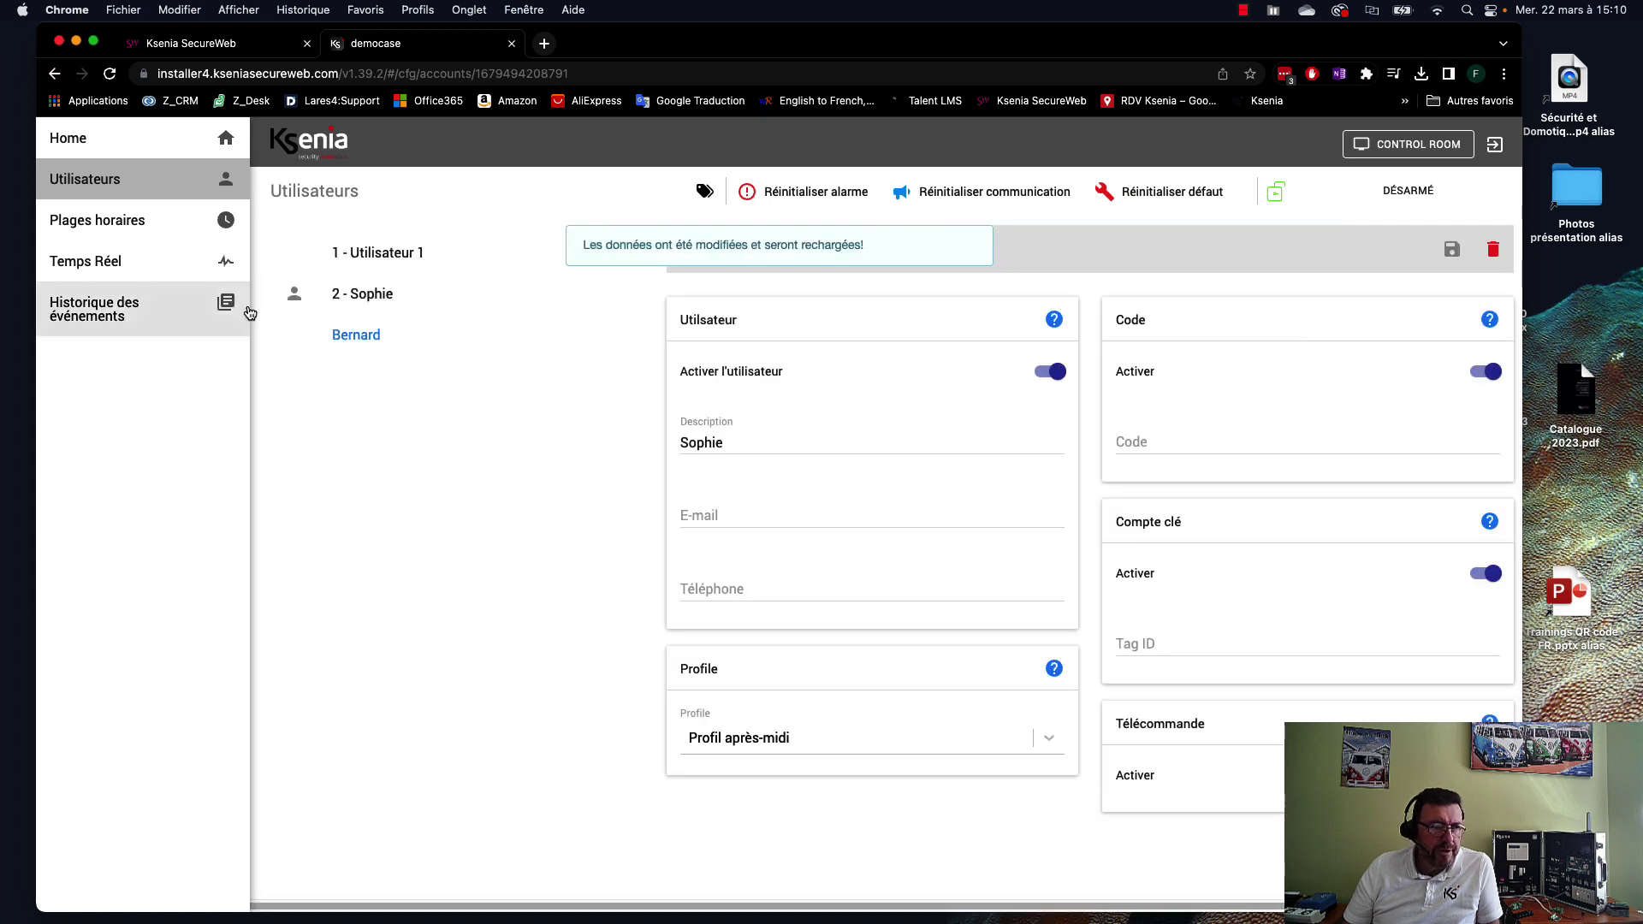
left_click(378, 335)
left_click(1438, 252)
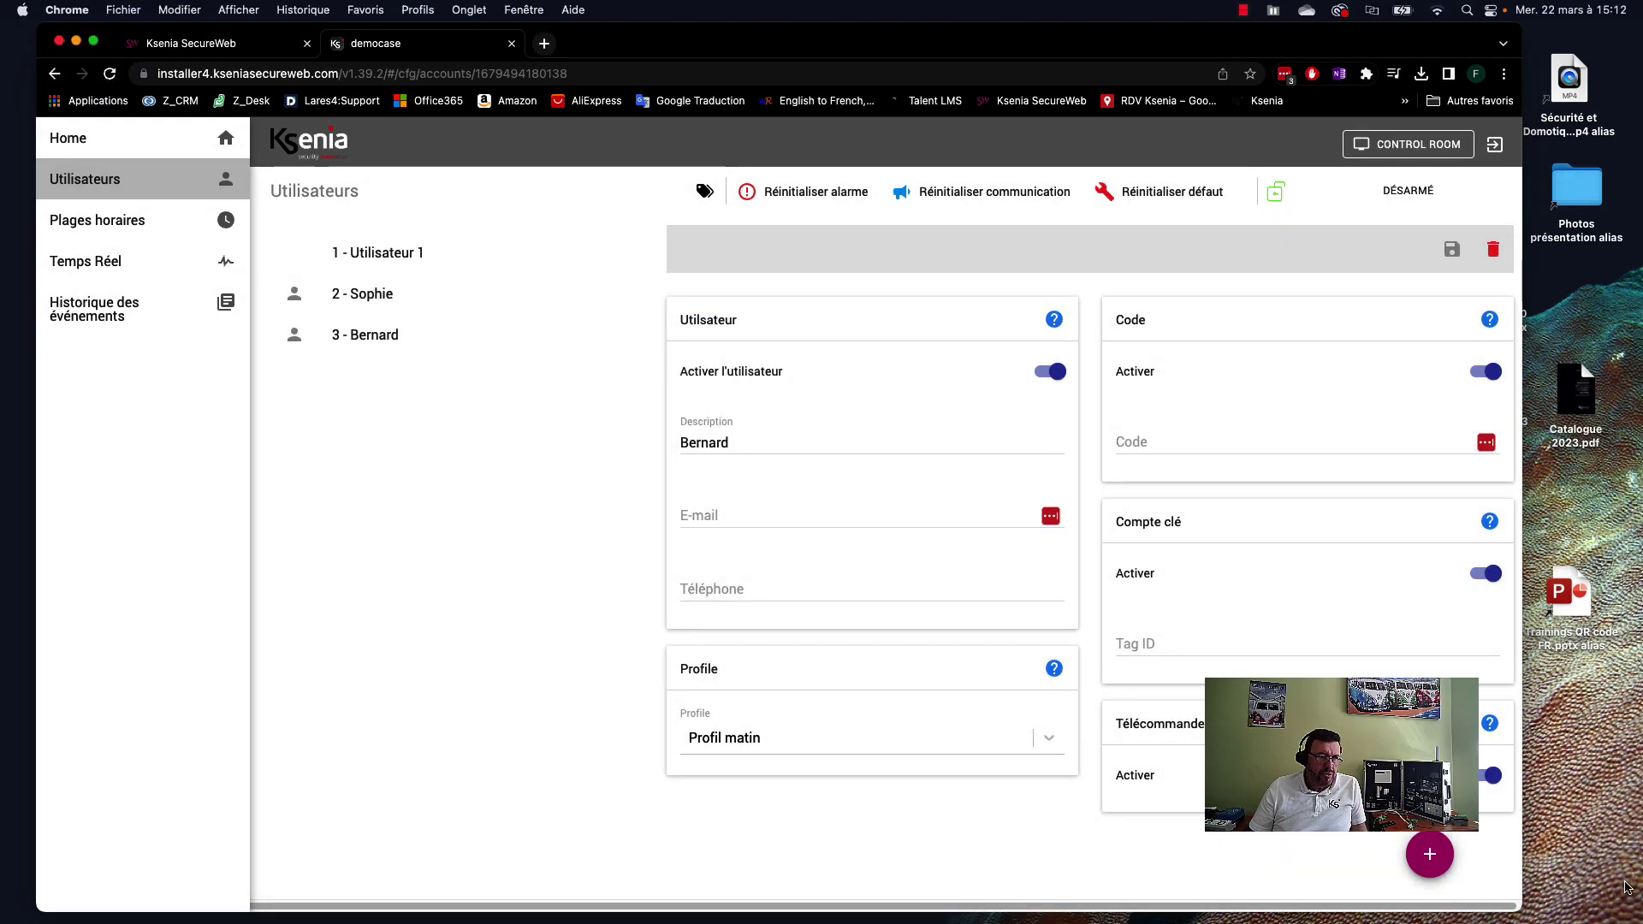
- Enrol two badges from Lecteur badges entrée, assigning one to the morning user and one to the afternoon user
left_click(707, 191)
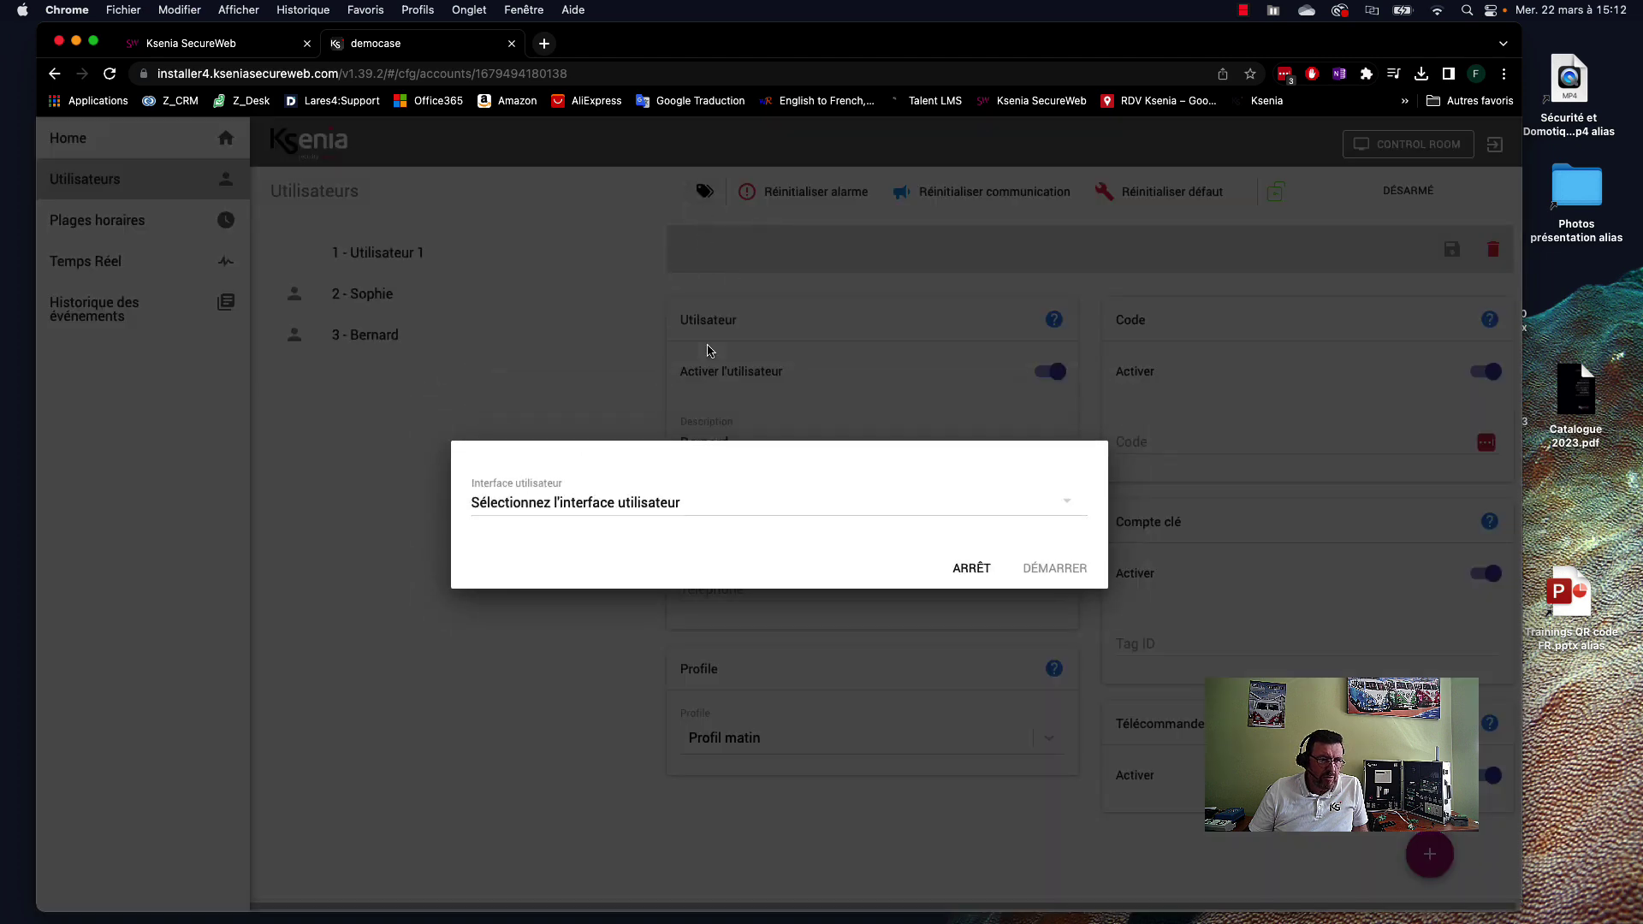
left_click(753, 508)
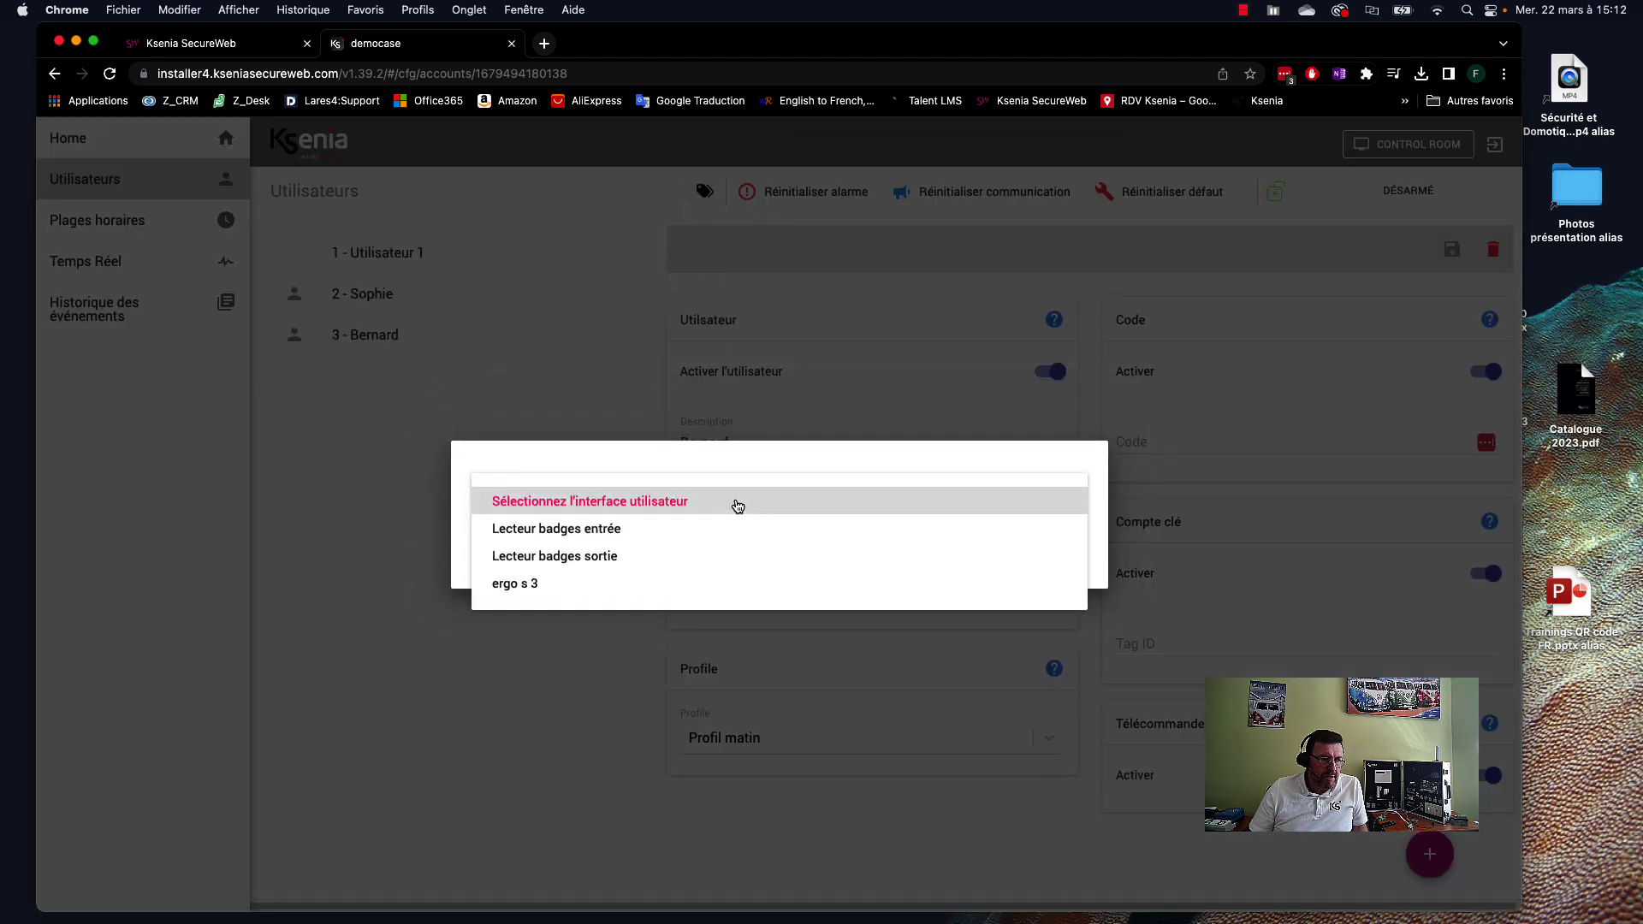
left_click(604, 532)
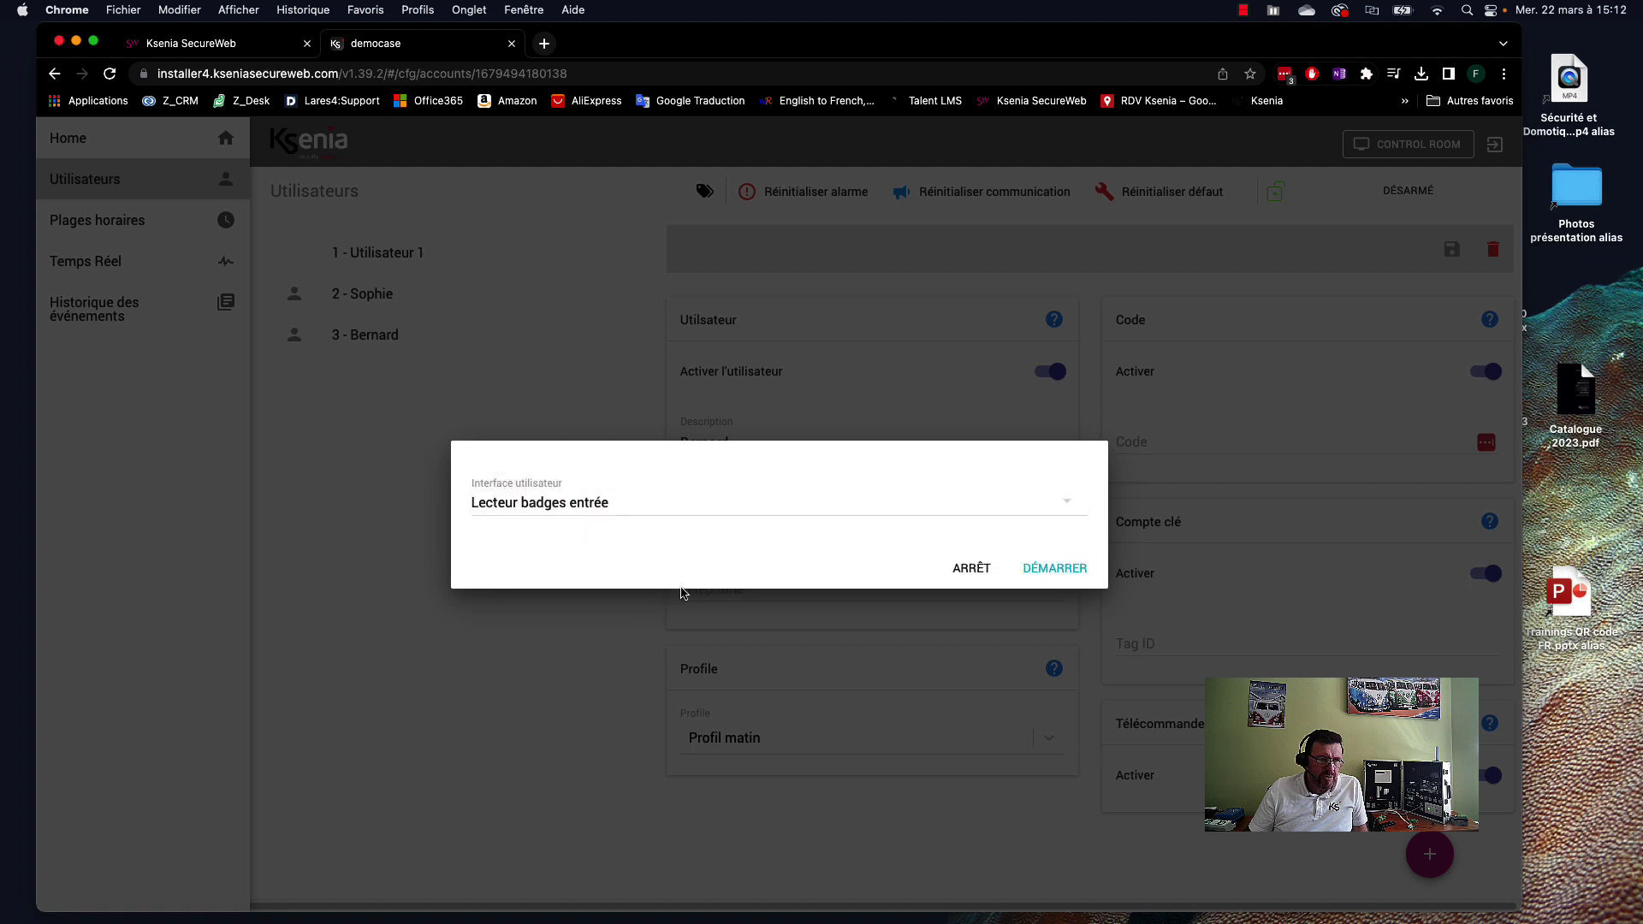
left_click(1051, 569)
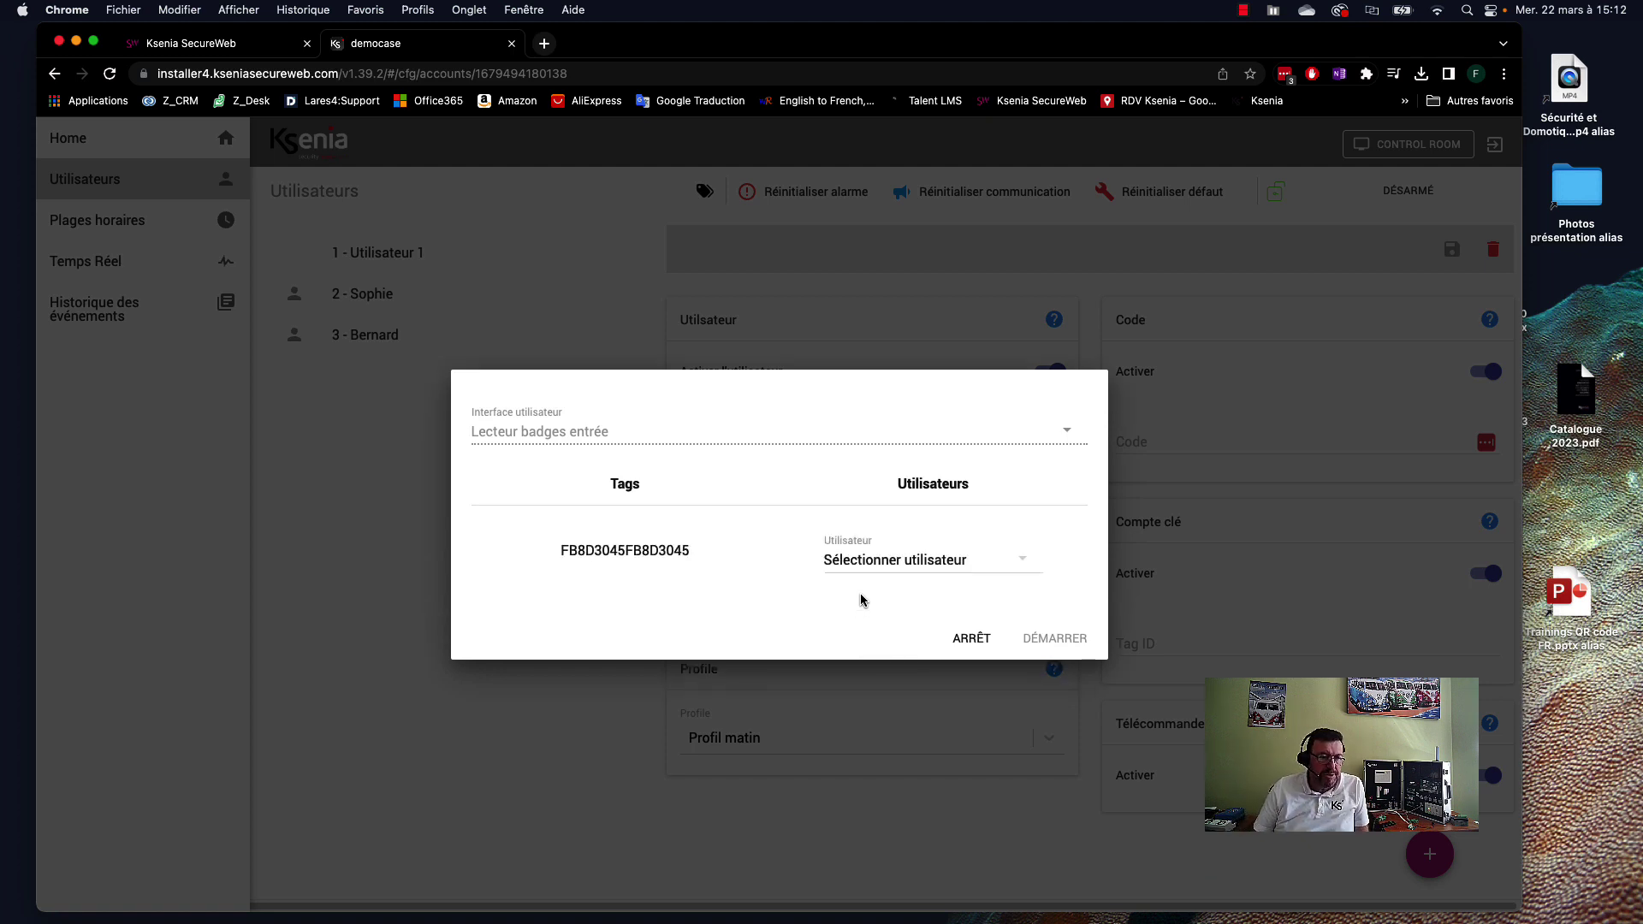
left_click(922, 561)
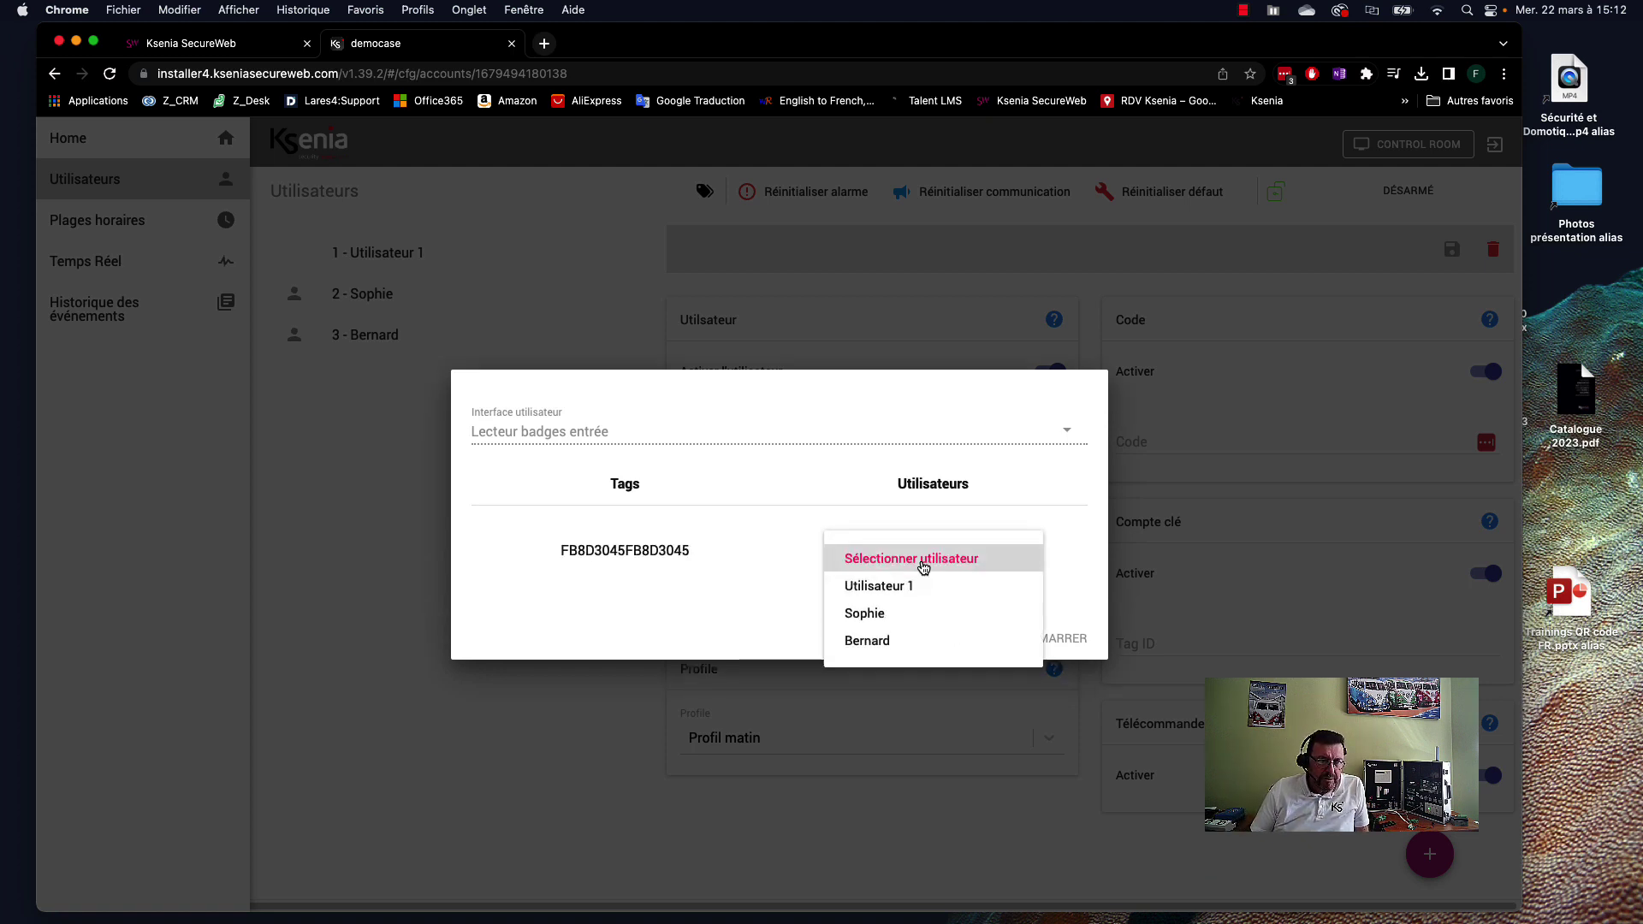
left_click(866, 641)
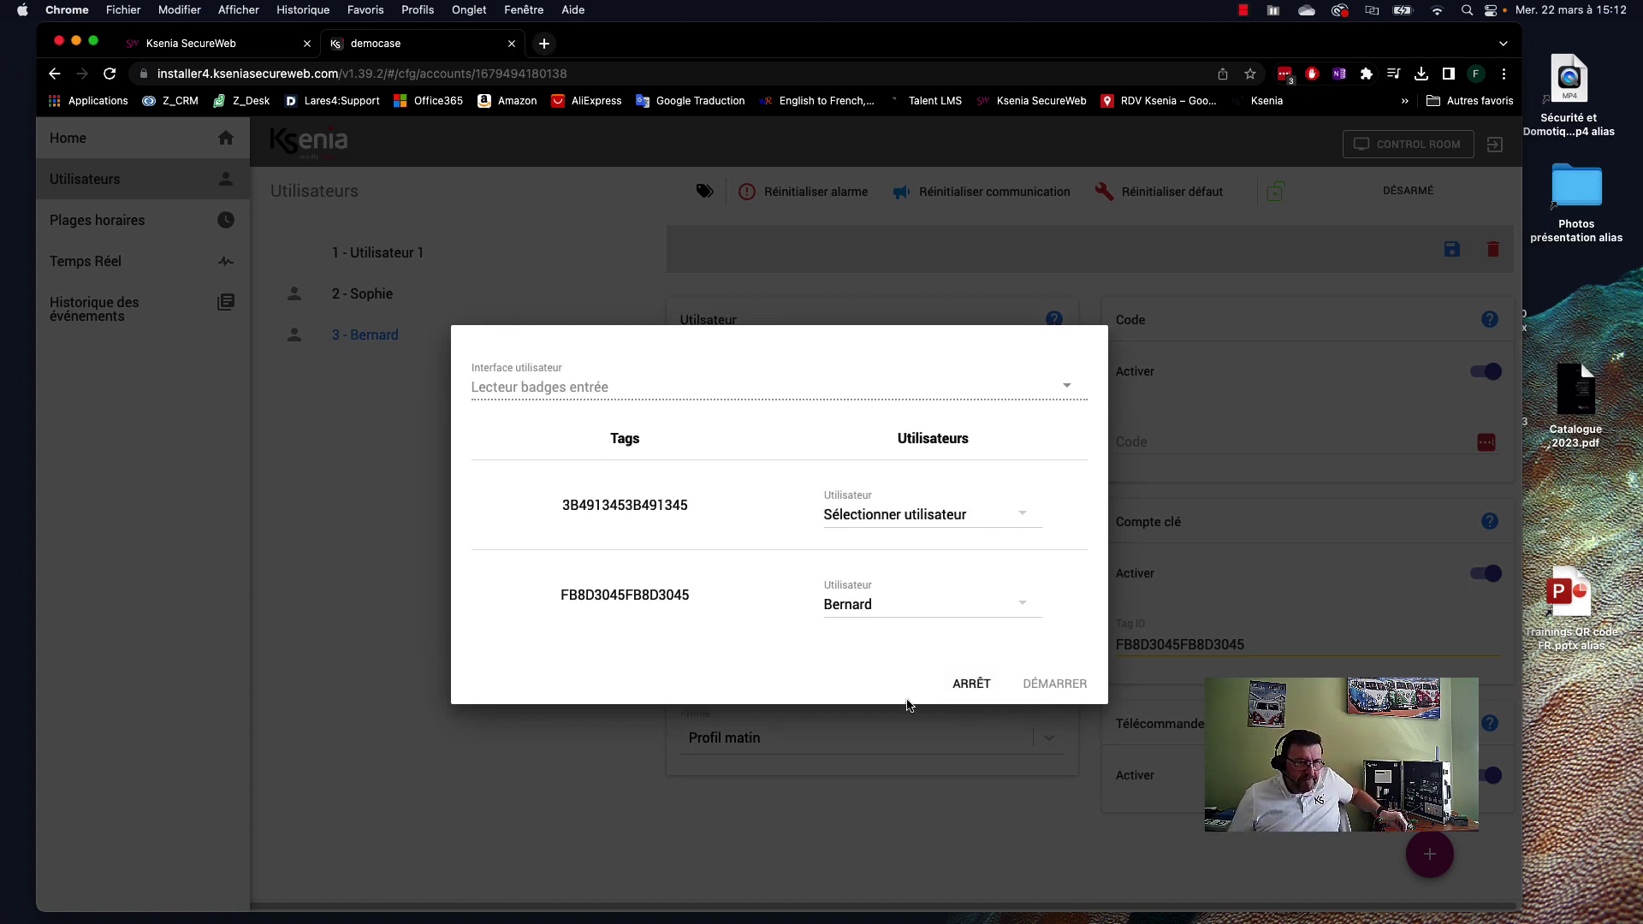
left_click(981, 523)
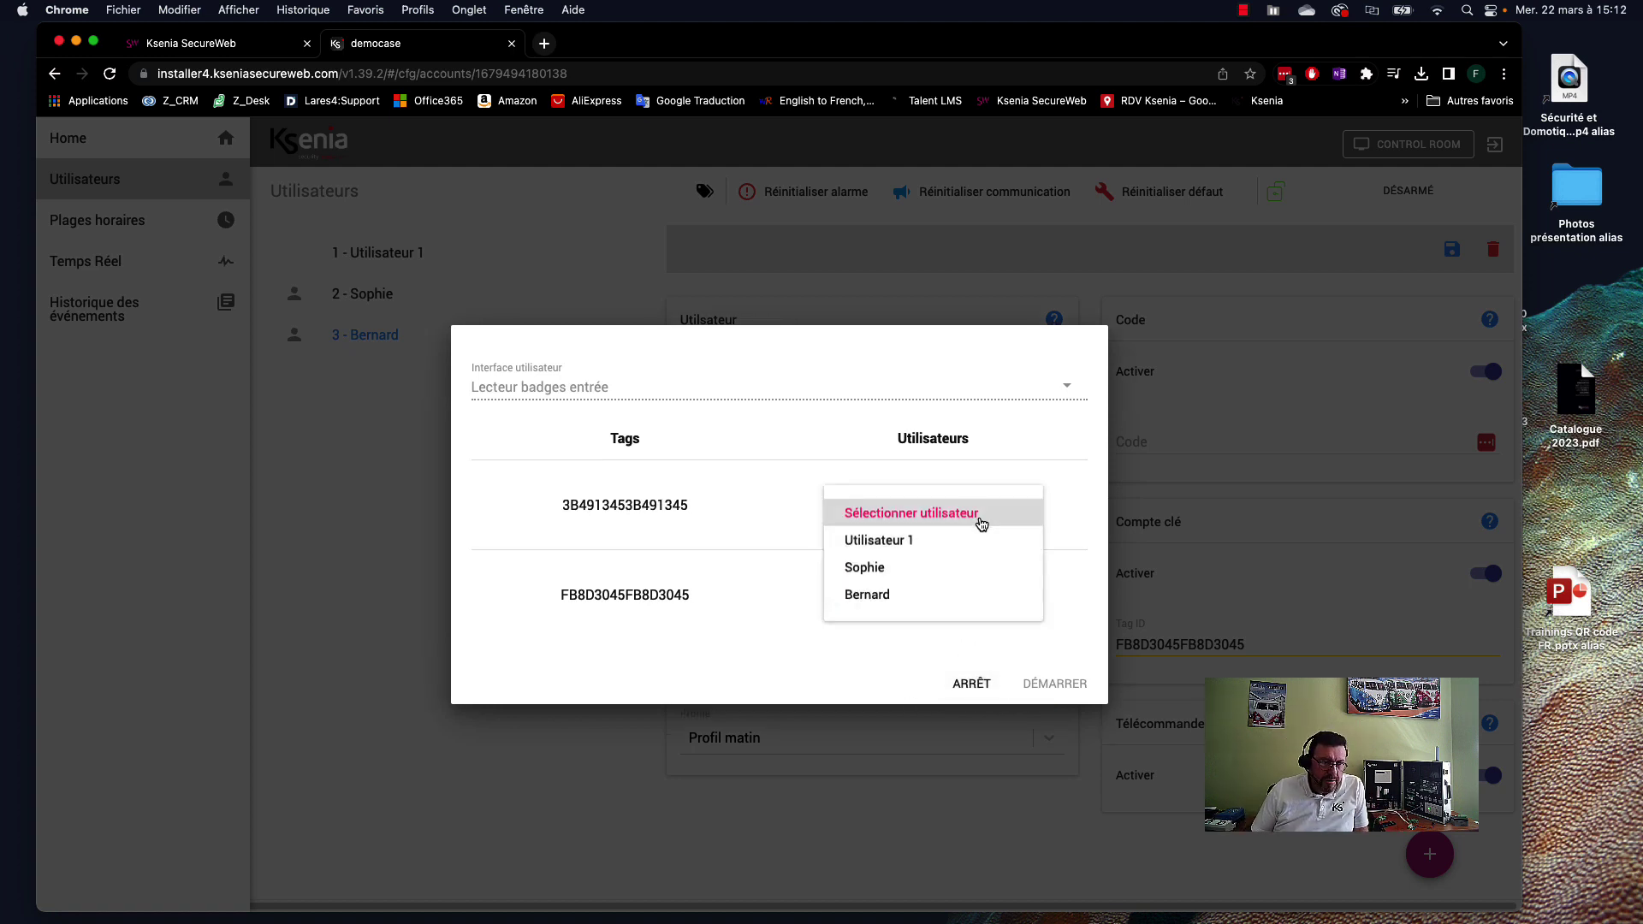
left_click(901, 567)
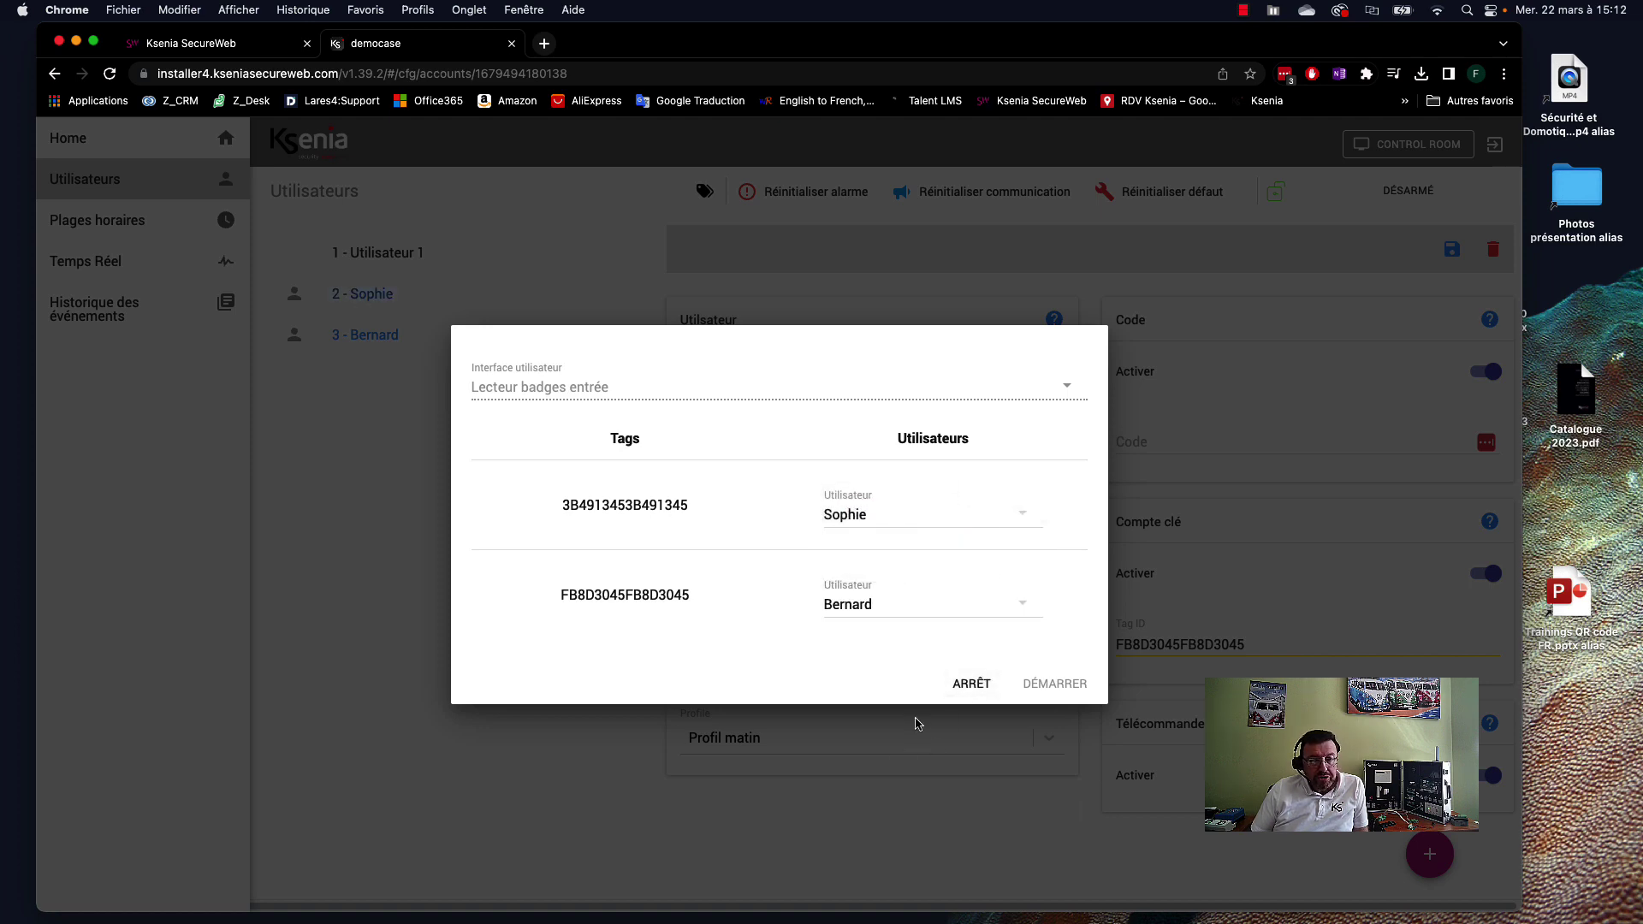
left_click(970, 688)
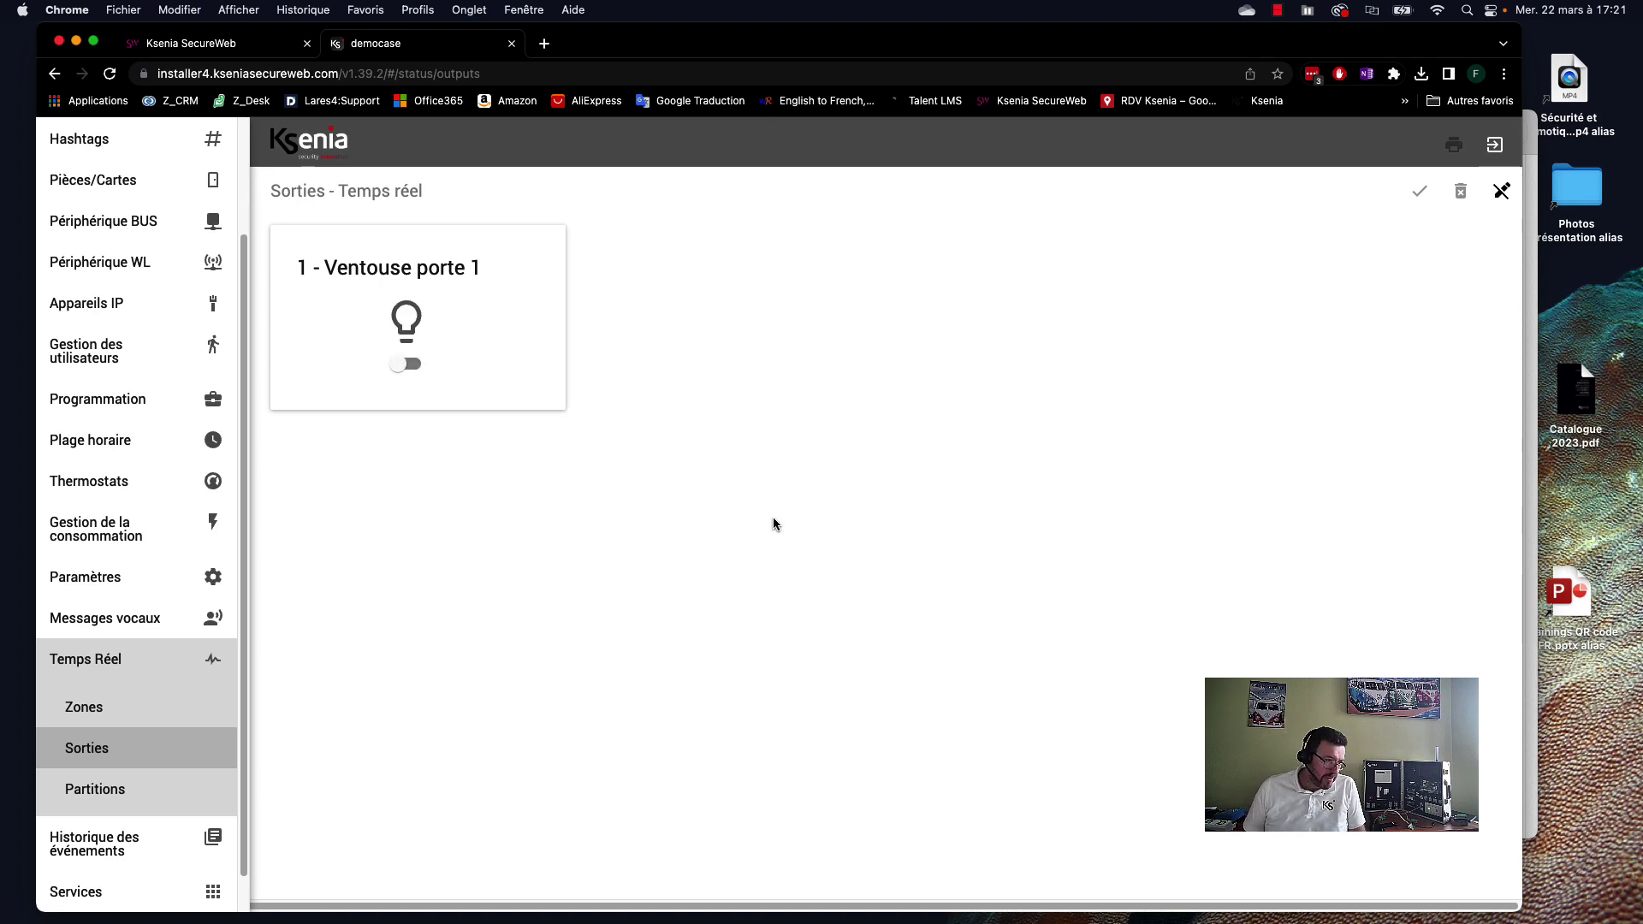
- Scroll the real-time Sorties page showing output 1 - Ventouse porte 1
scroll(137, 684, "down", 1)
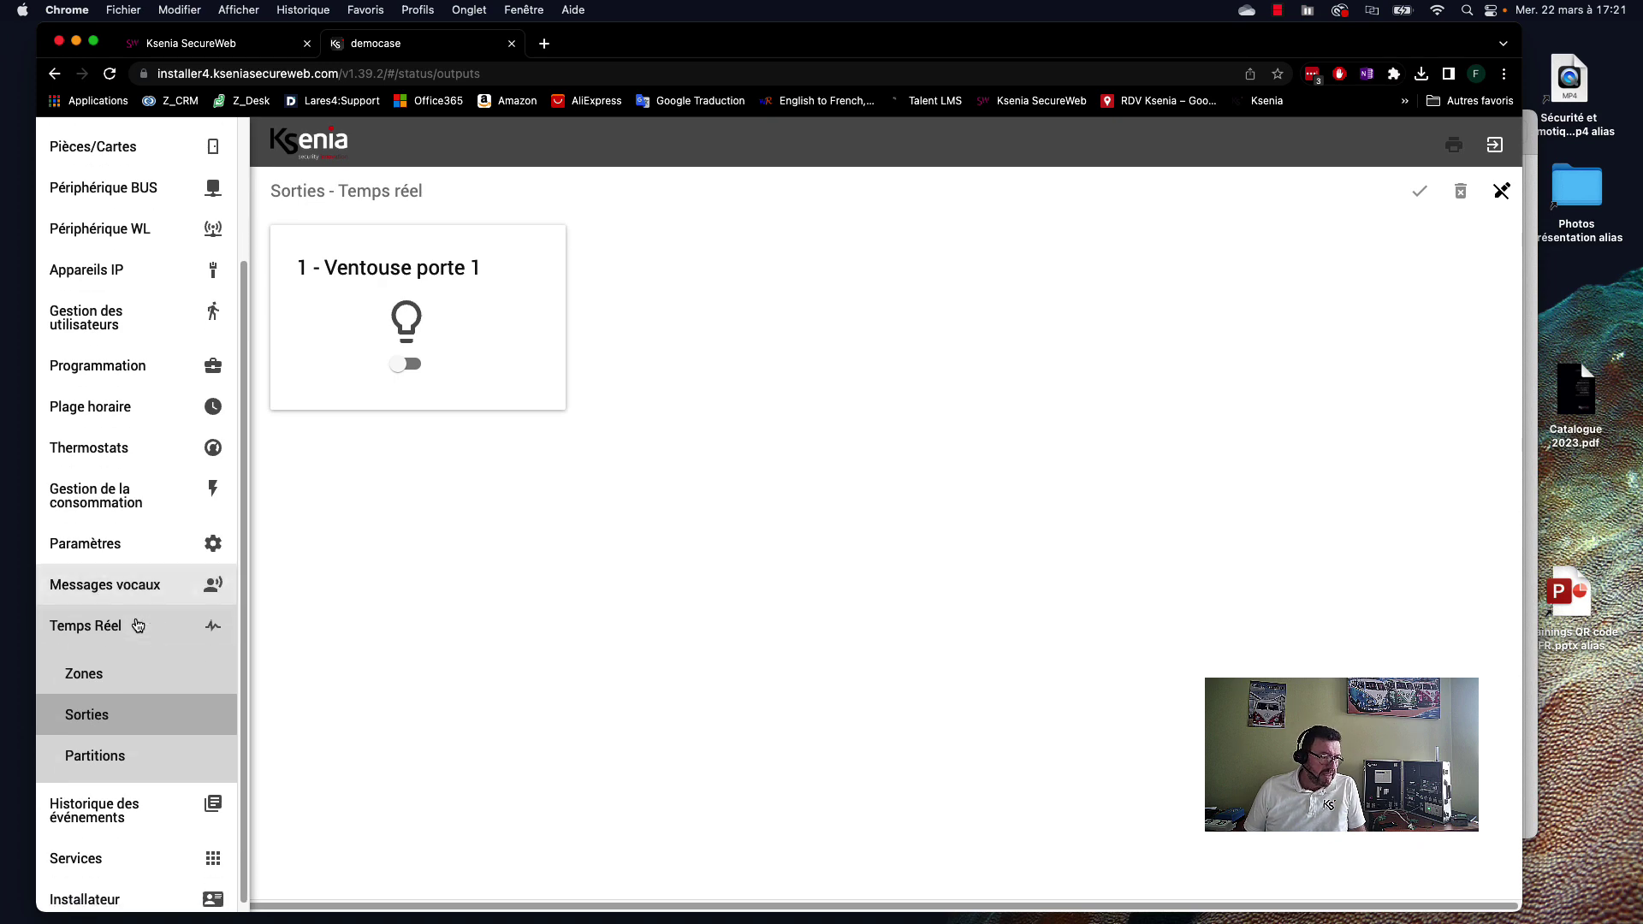
- Open Historique des événements and highlight the latest badge read and Ventouse porte 1 activation entries
left_click(103, 812)
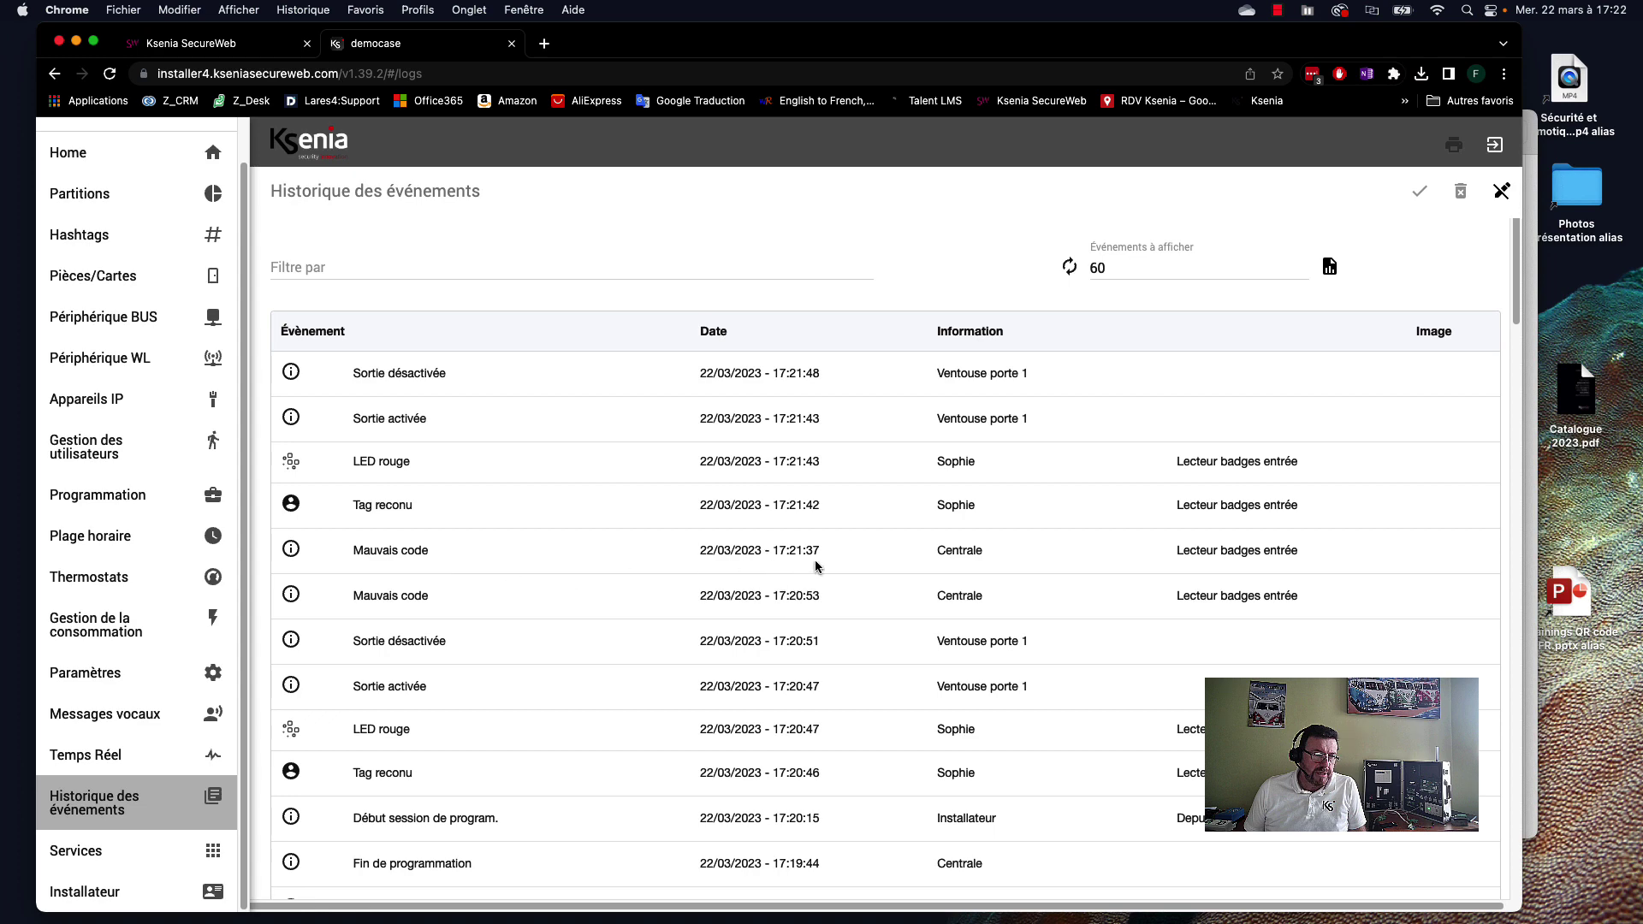
left_click_drag(819, 554, 676, 377)
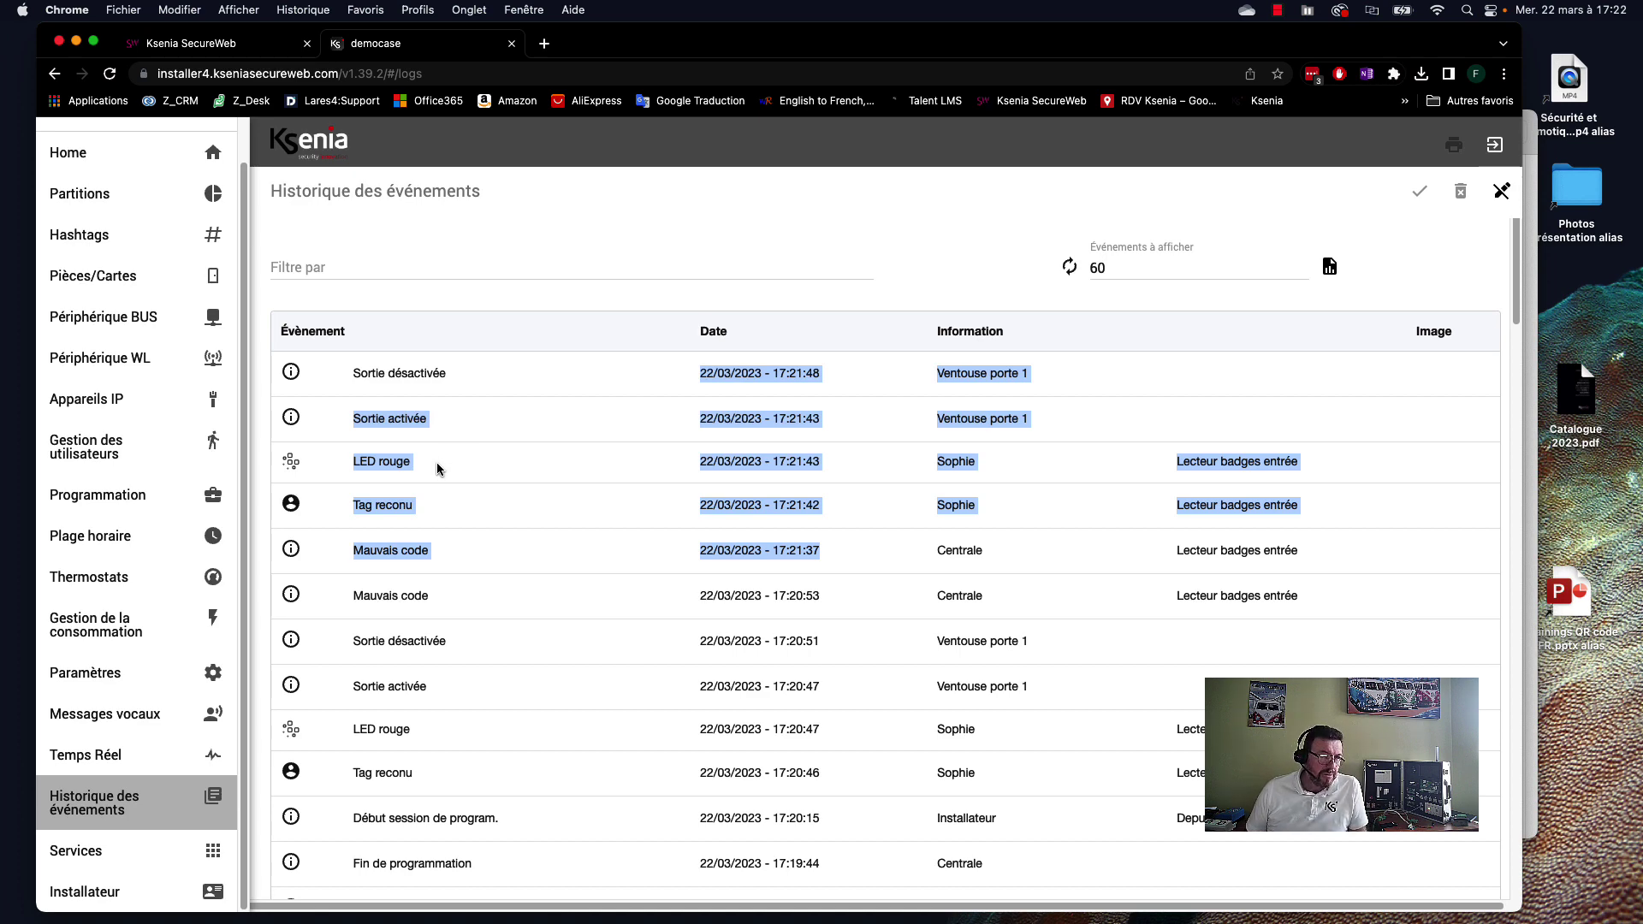
left_click_drag(435, 426, 374, 419)
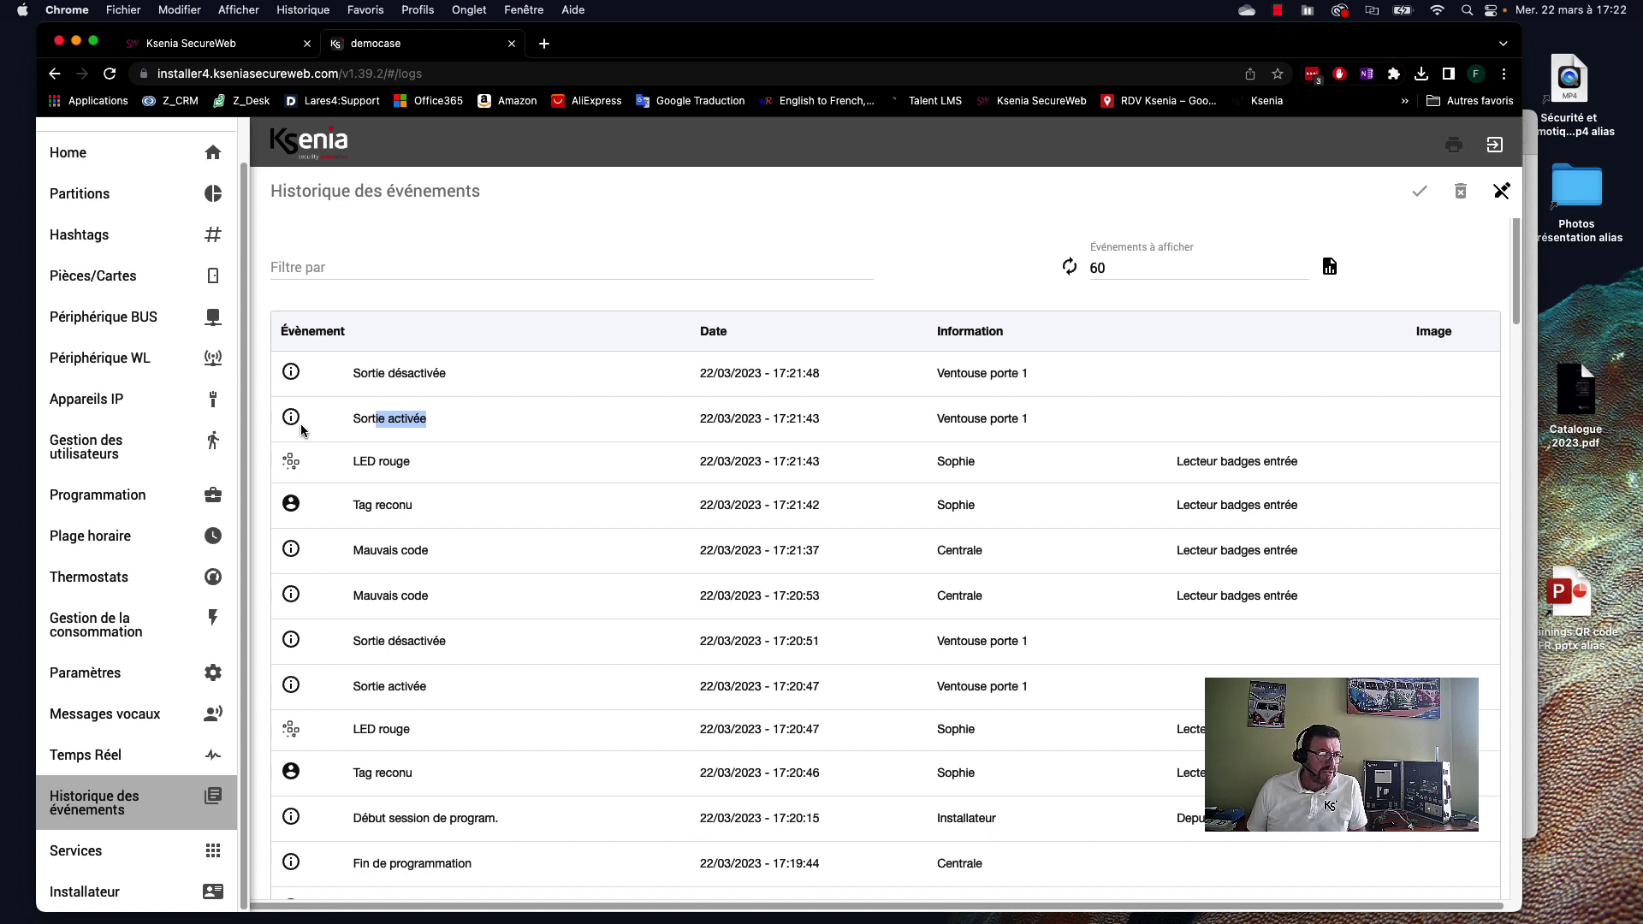
- Launch lares 4.0, unlock the DEMOCASE panel with the user PIN, and swipe to Sécurité
left_click(84, 154)
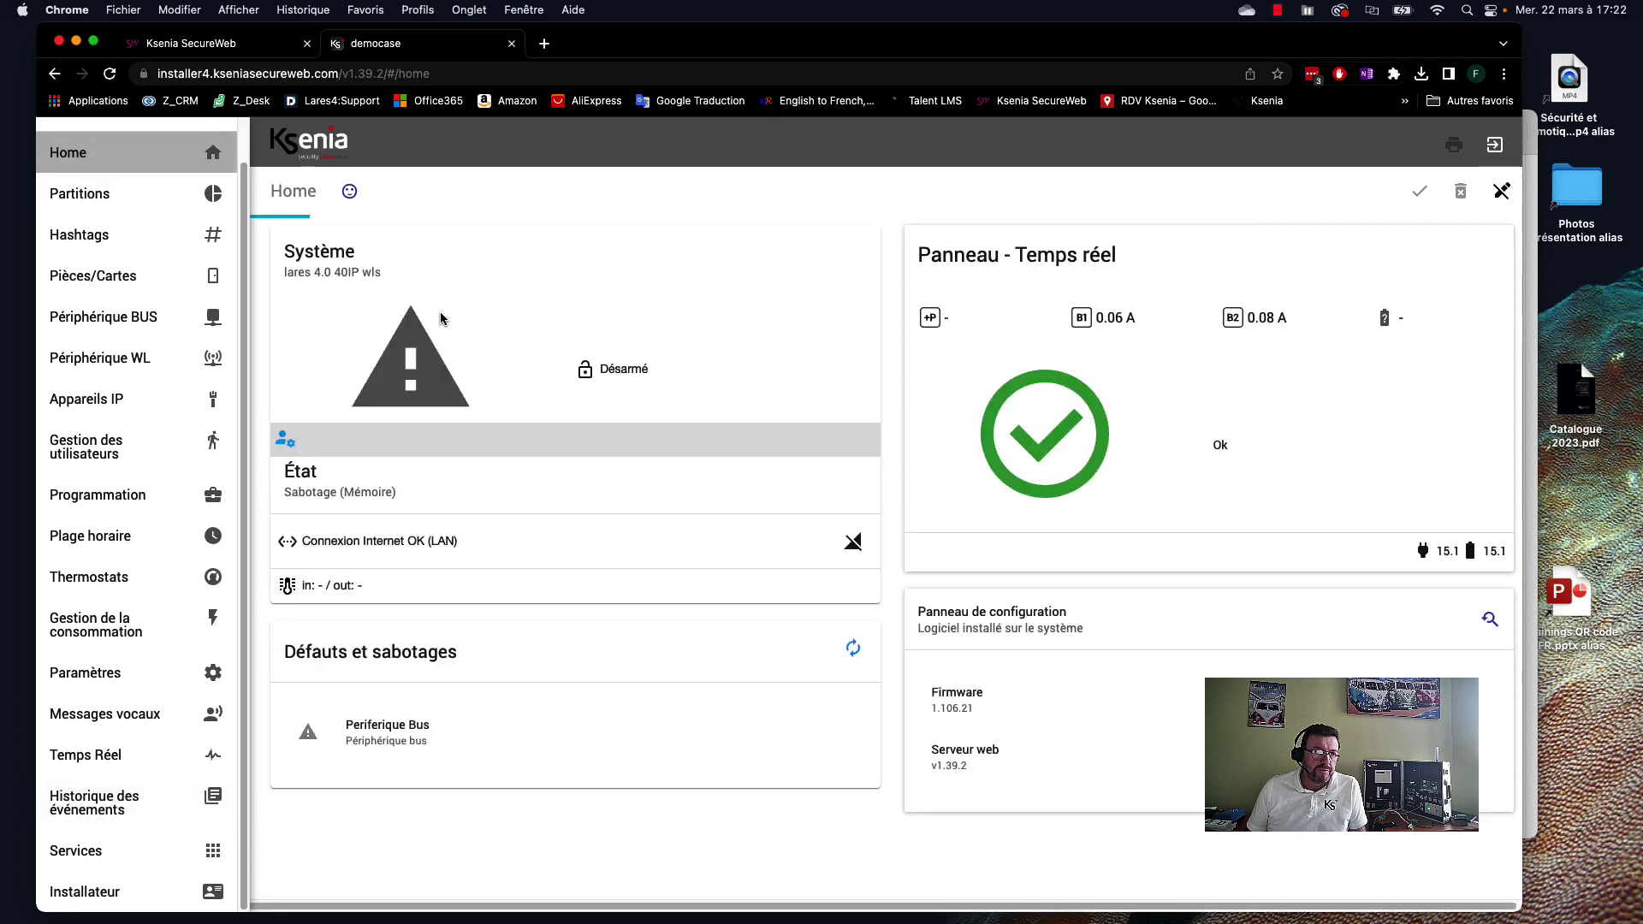
mouse_move(854, 921)
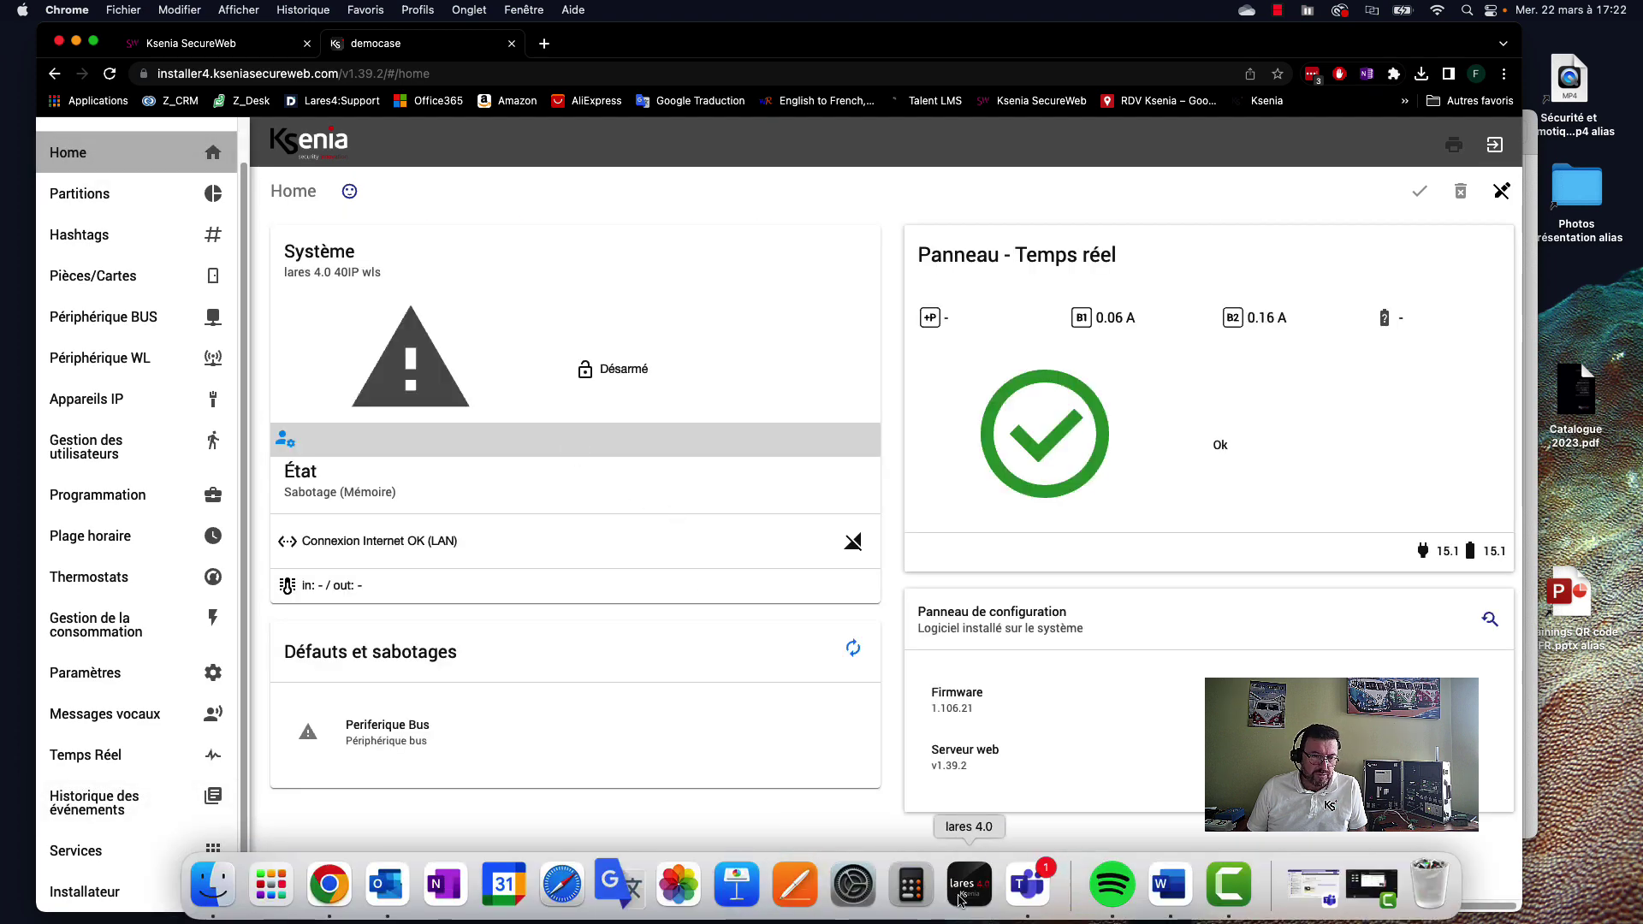
left_click(969, 890)
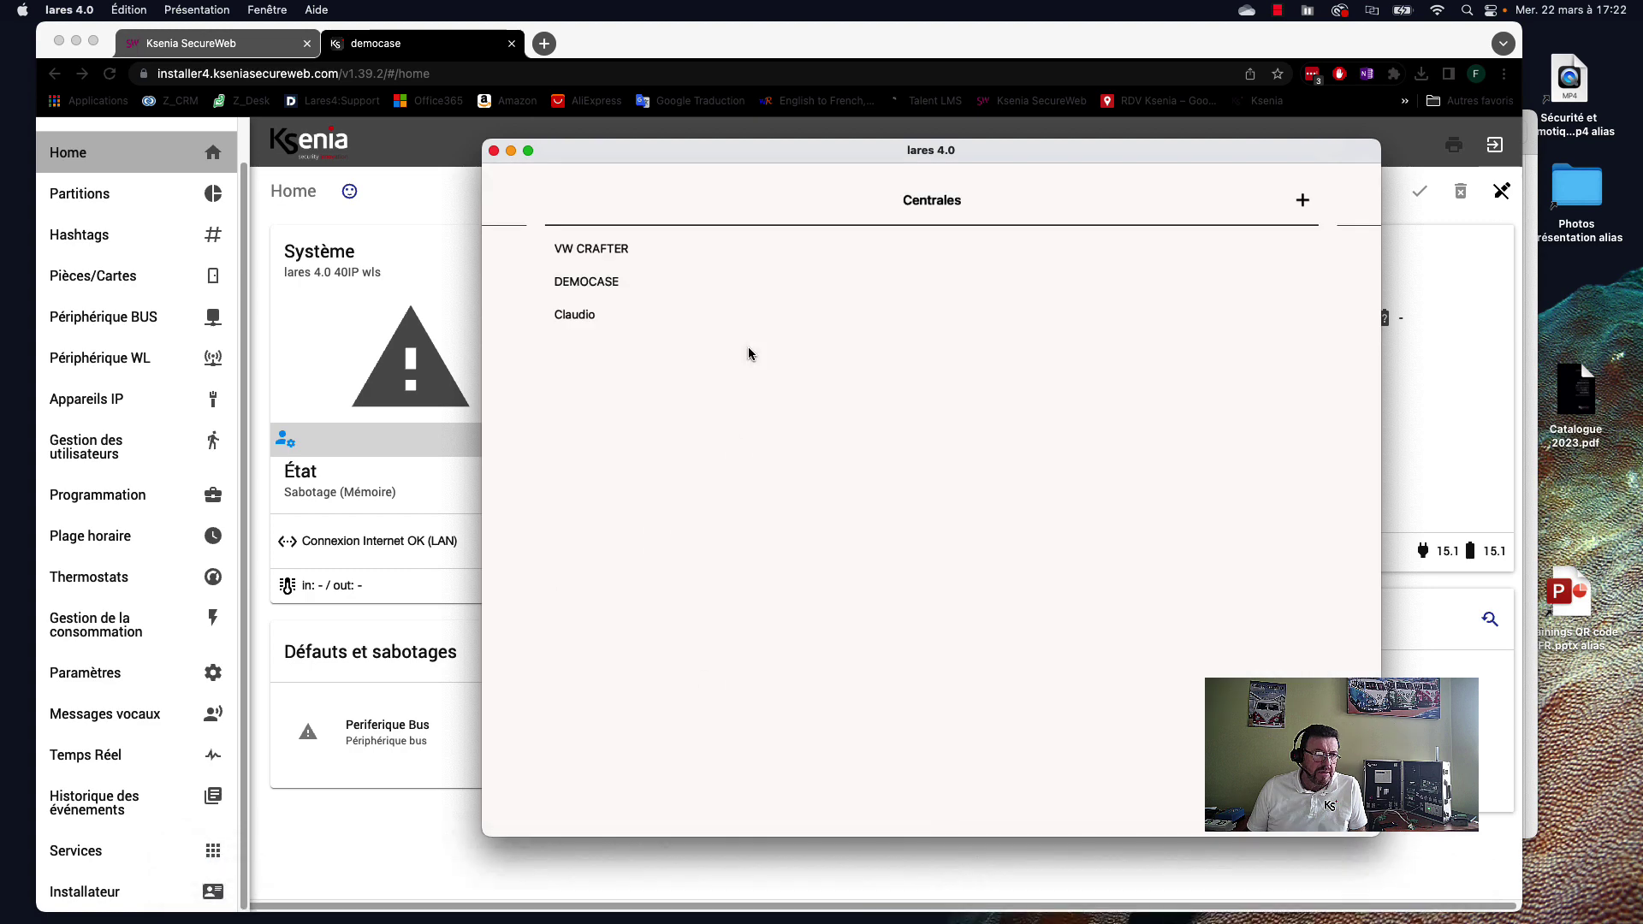
left_click(592, 293)
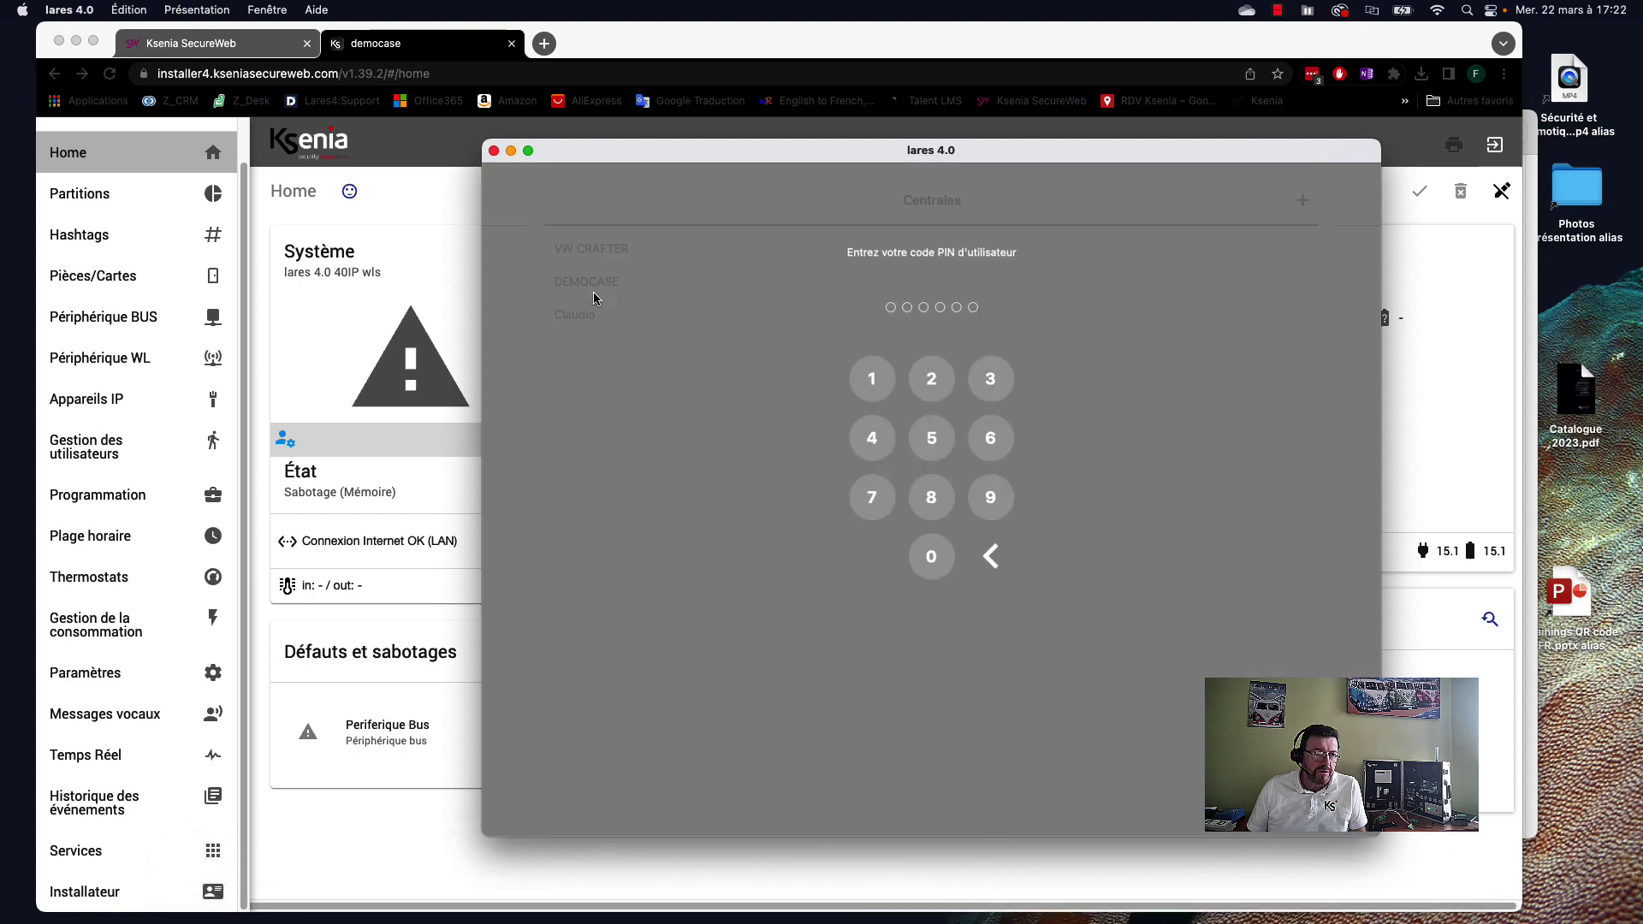
left_click(931, 556)
left_click(931, 556)
left_click(931, 556)
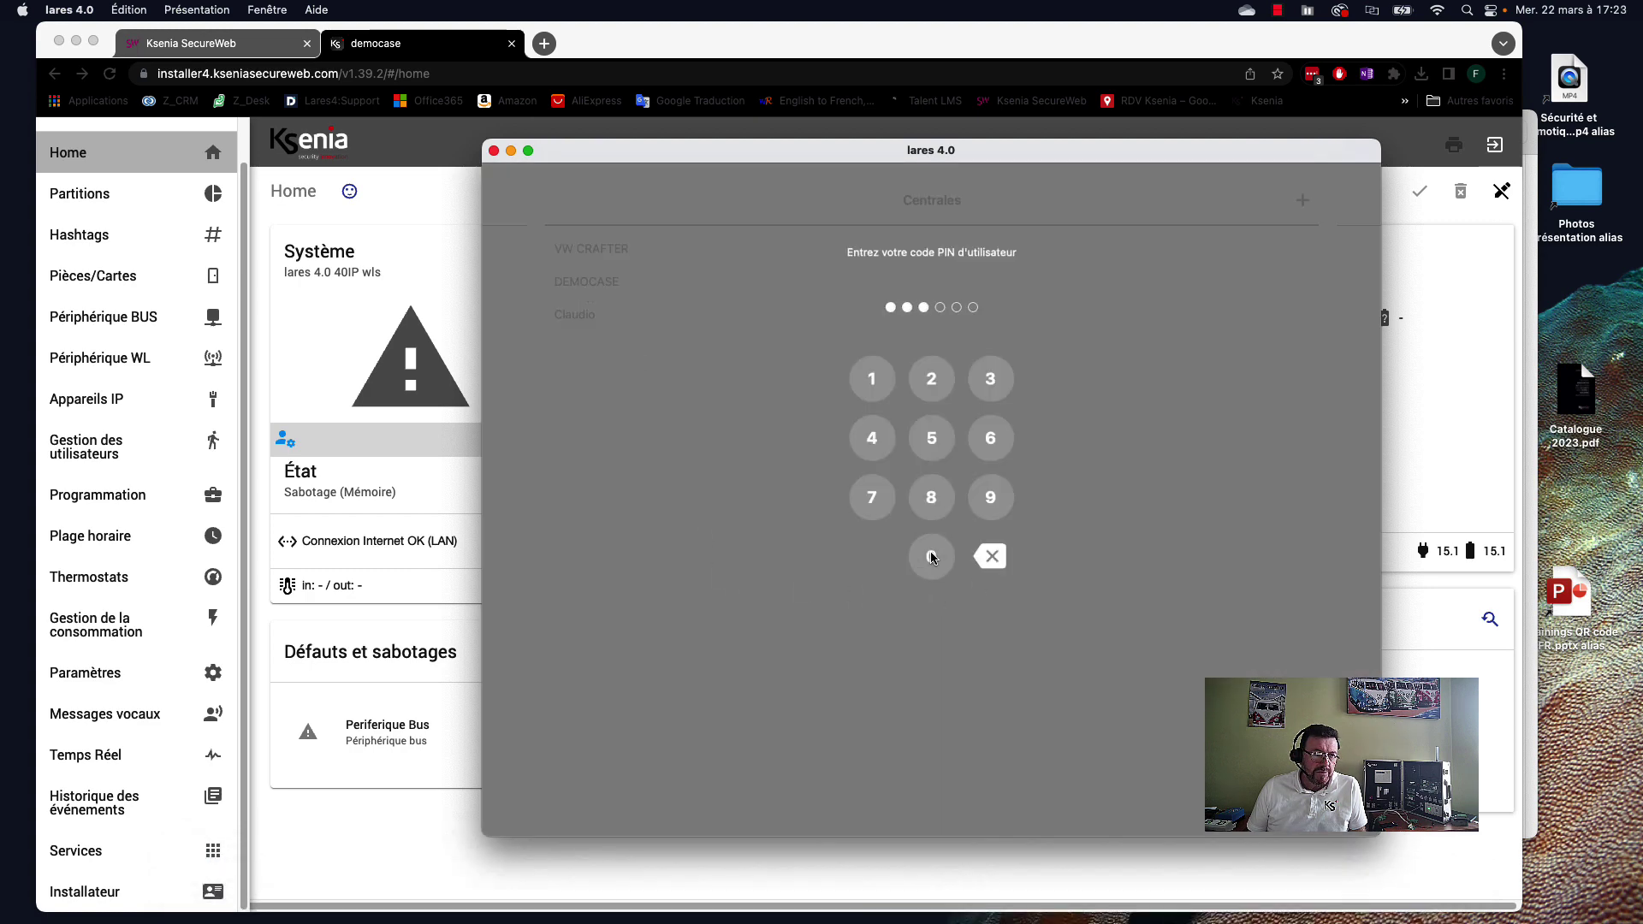
left_click(872, 379)
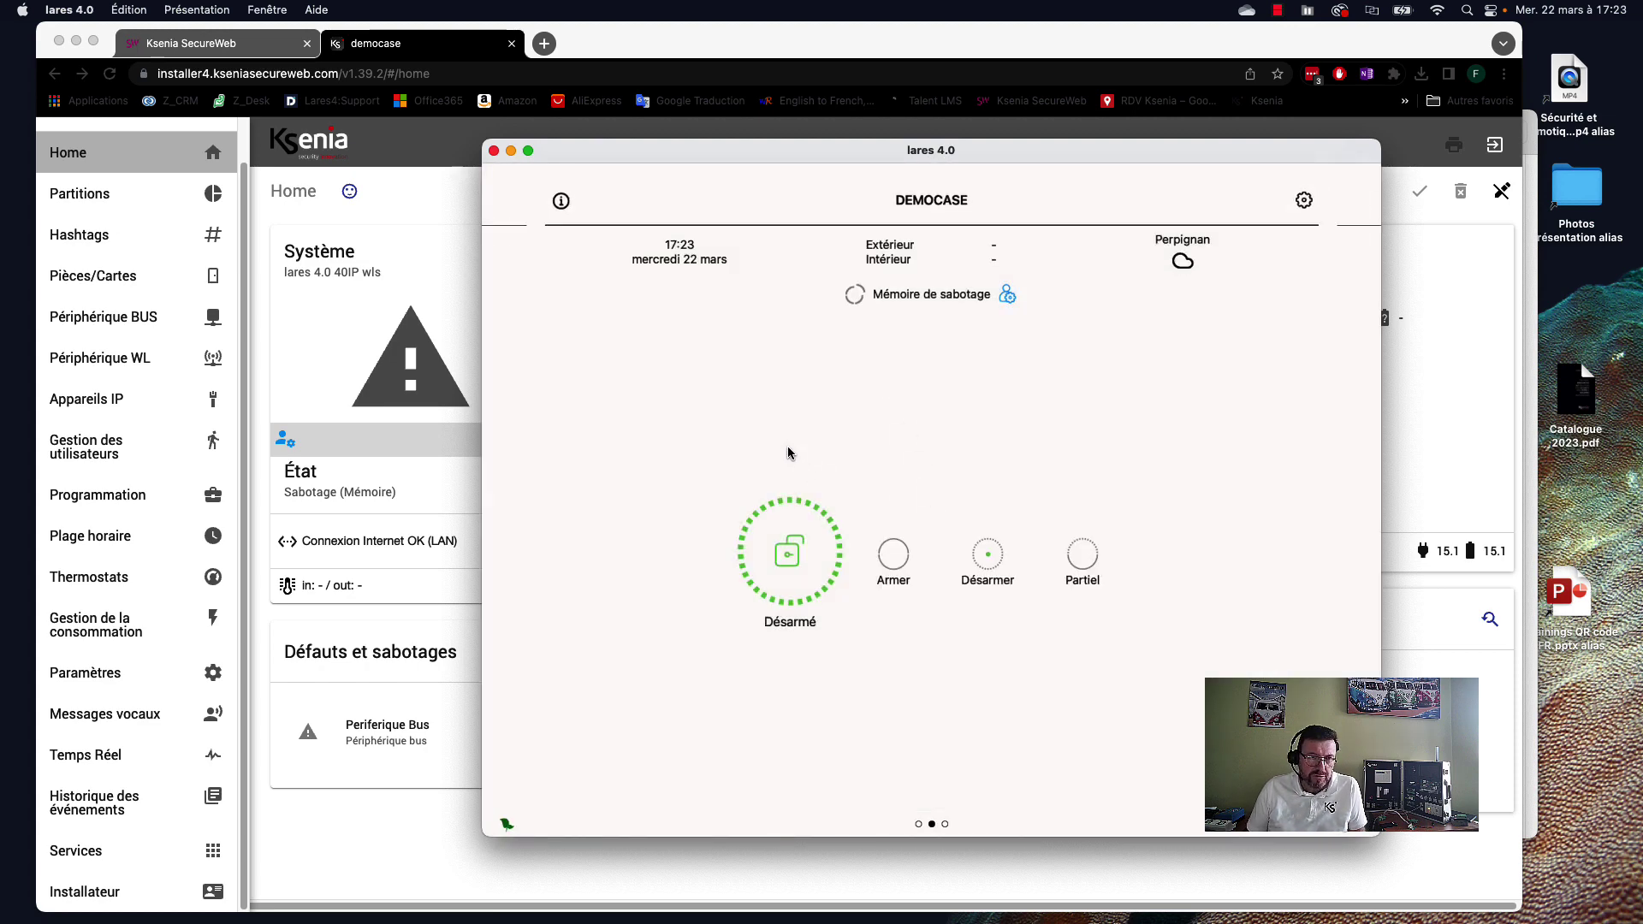
left_click_drag(653, 425, 1111, 440)
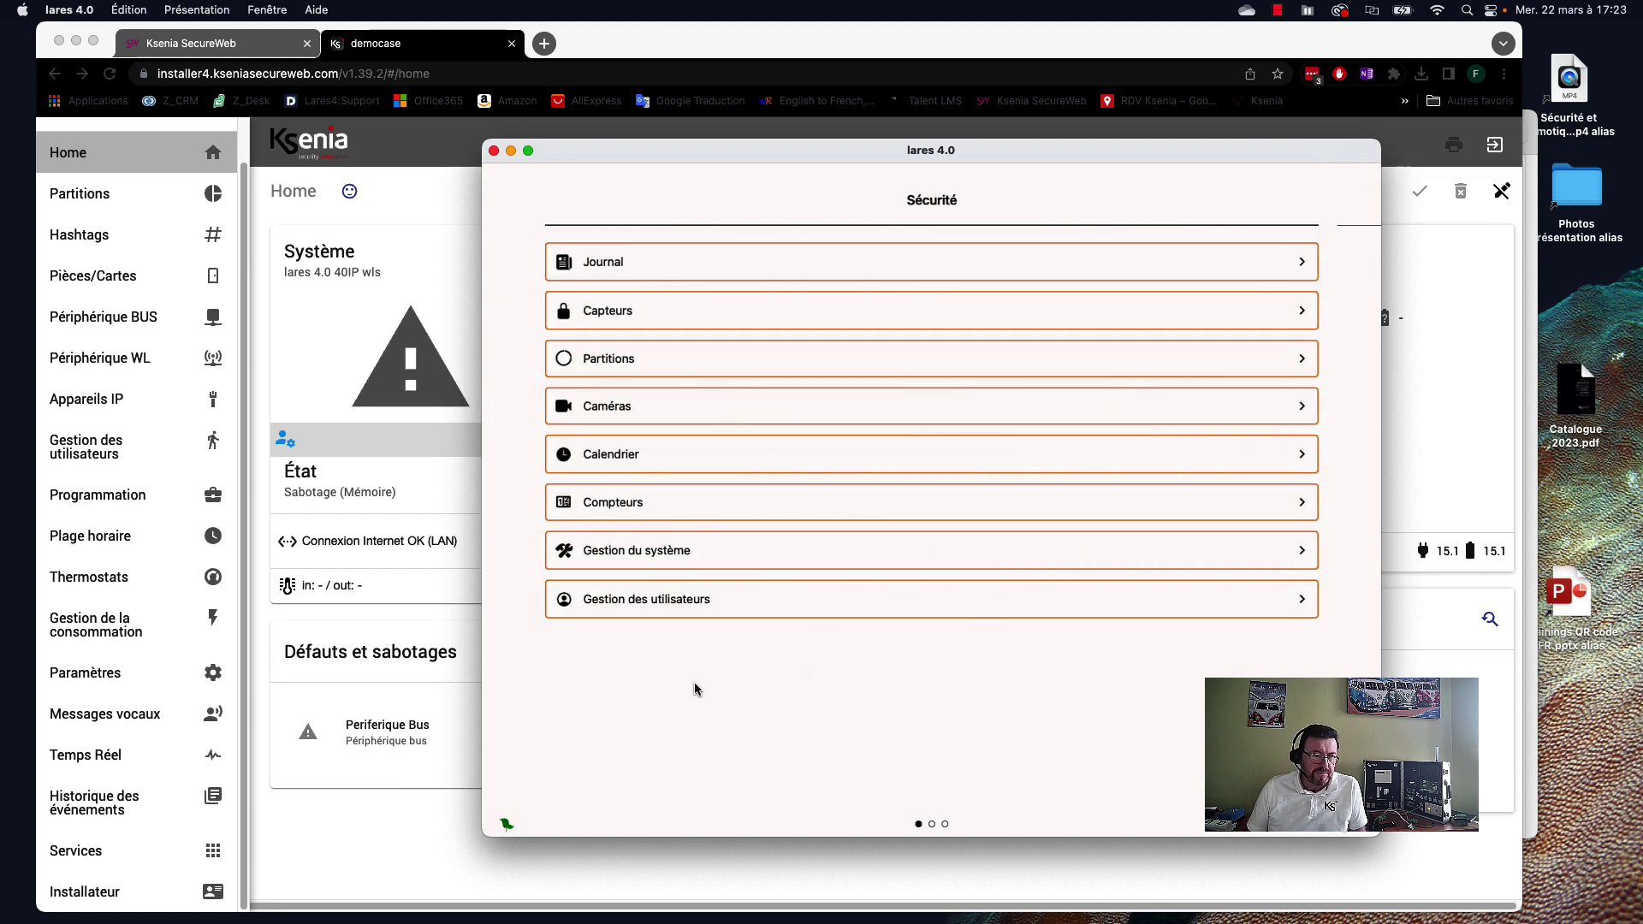
- In Calendrier, move the Horaire matin start time to 05:33, save it, and return to Sécurité
left_click(634, 462)
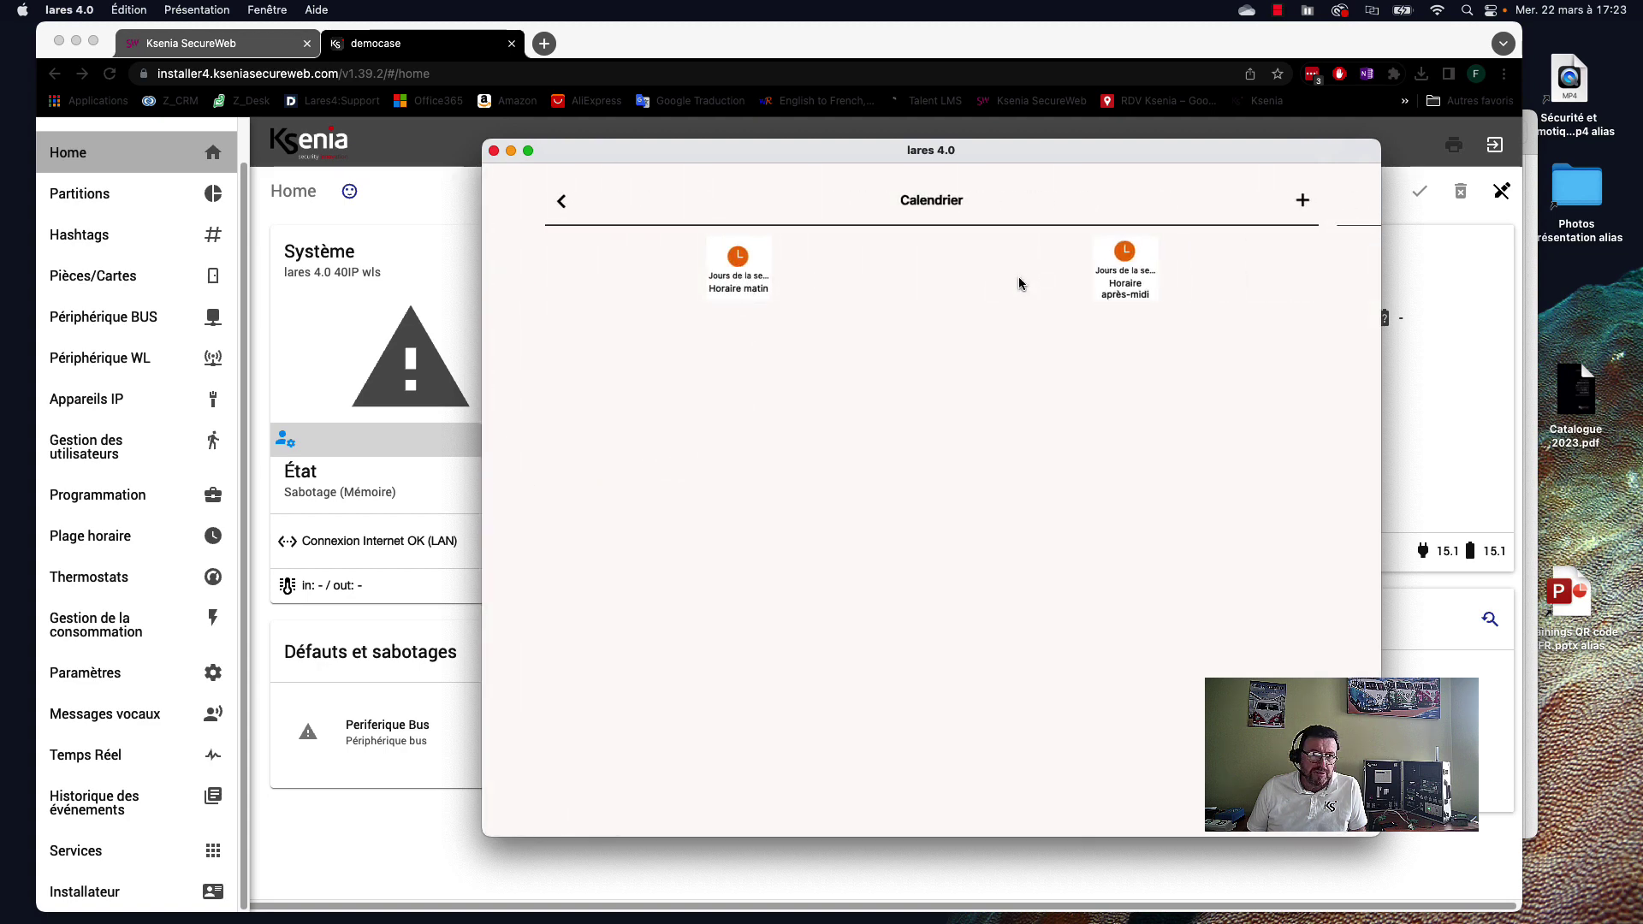
left_click(736, 274)
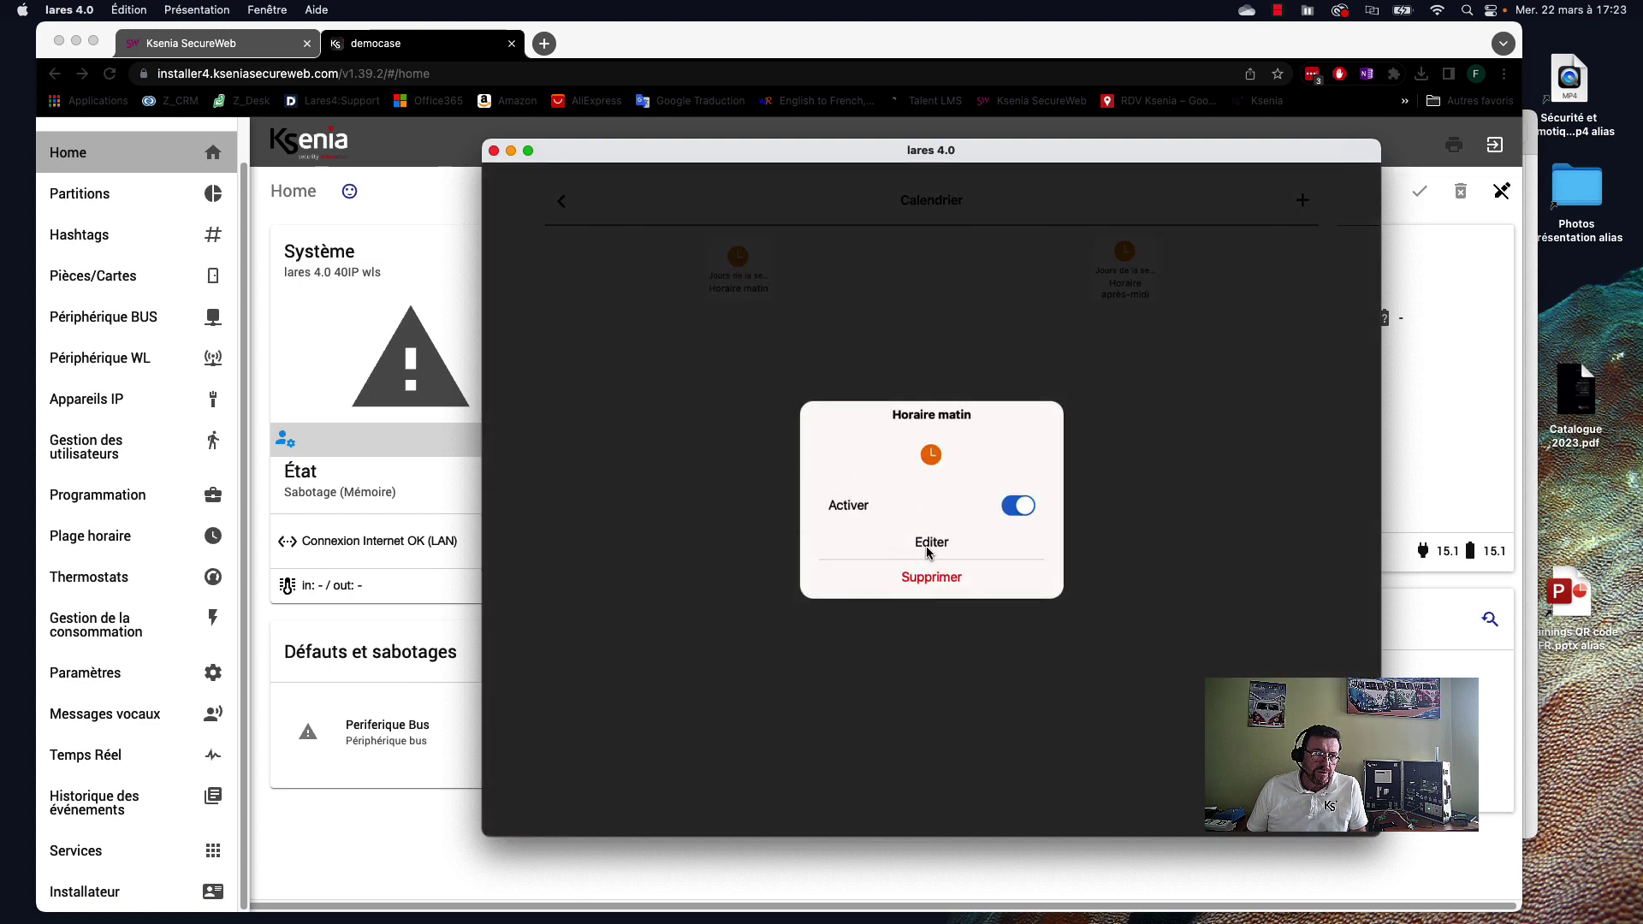
left_click(932, 543)
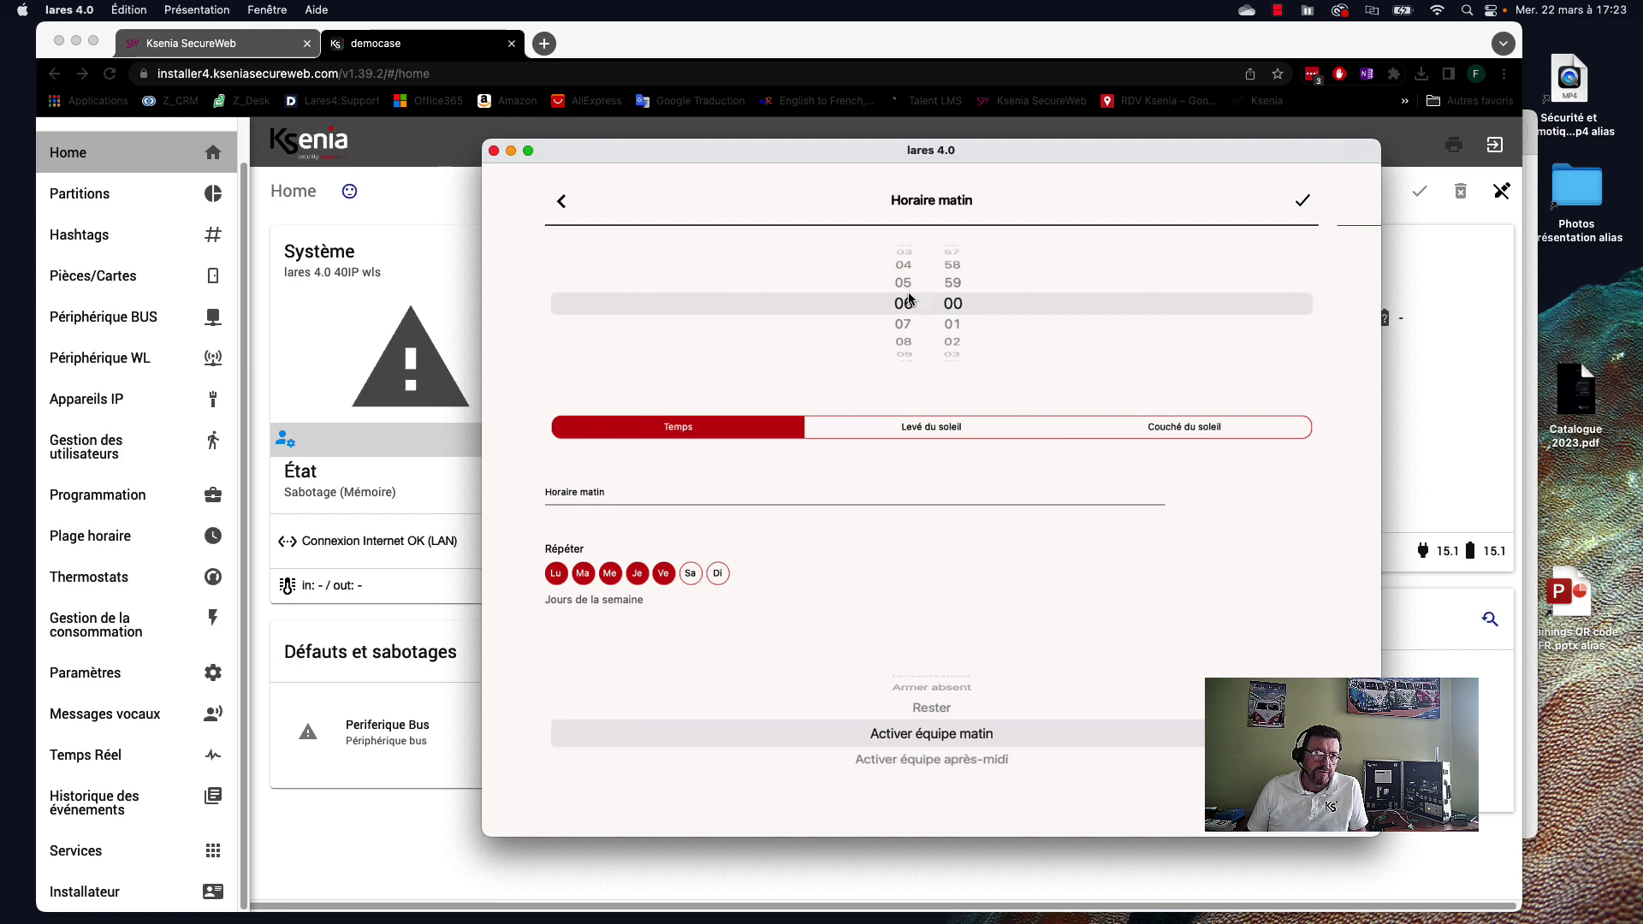
left_click_drag(906, 290, 957, 331)
scroll(954, 328, "up", 6)
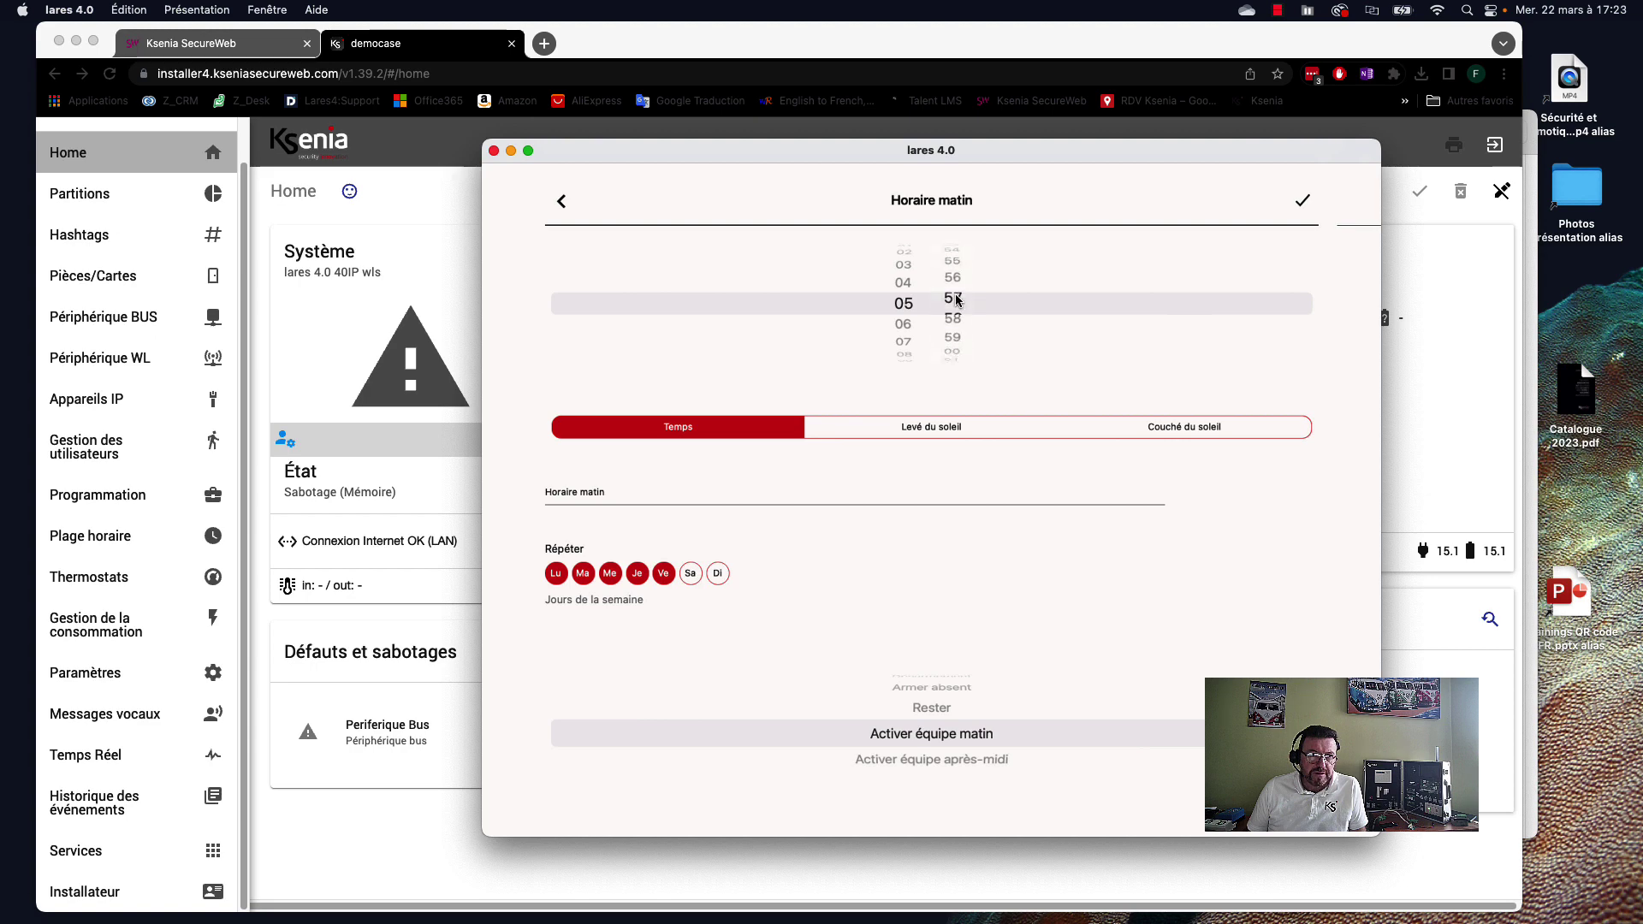
scroll(952, 326, "up", 5)
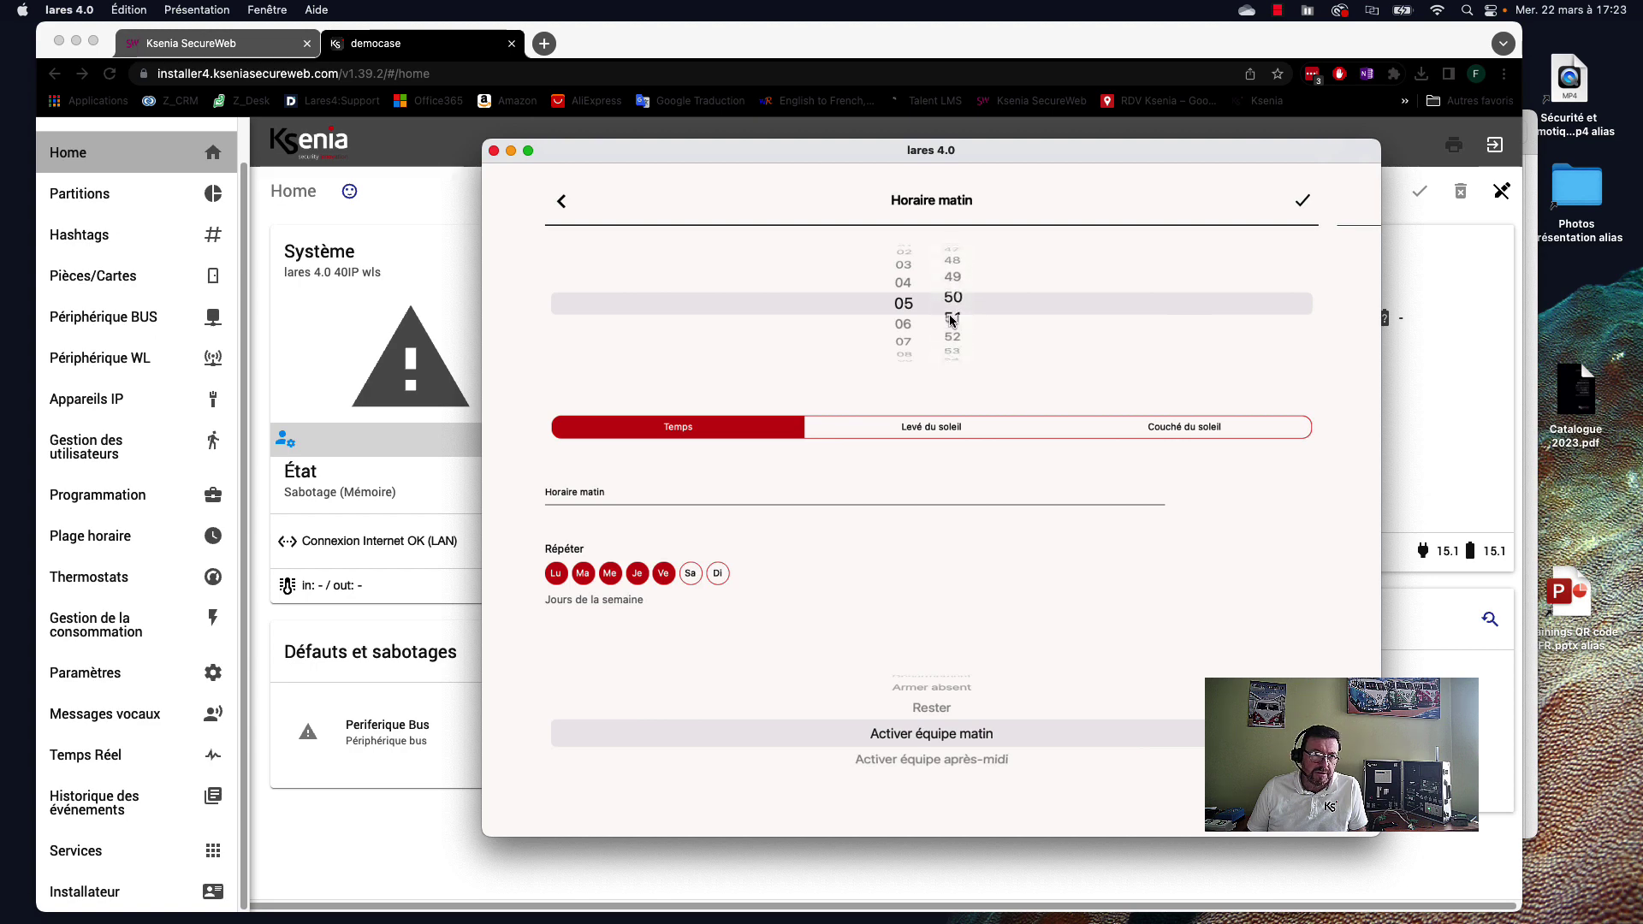
scroll(956, 276, "up", 10)
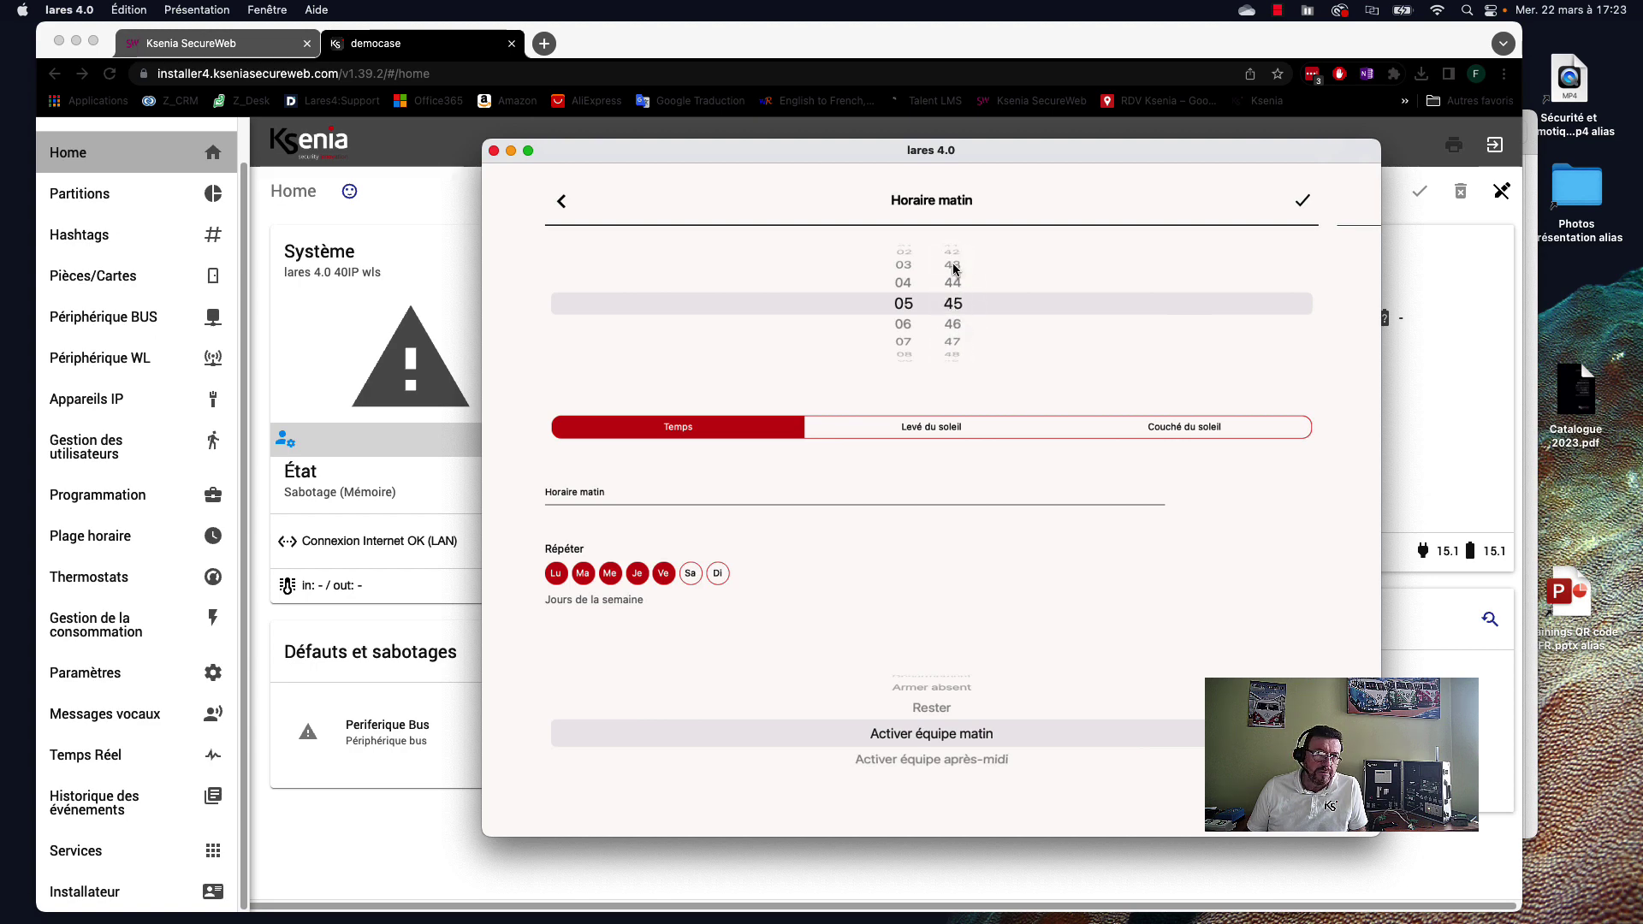
scroll(956, 298, "up", 4)
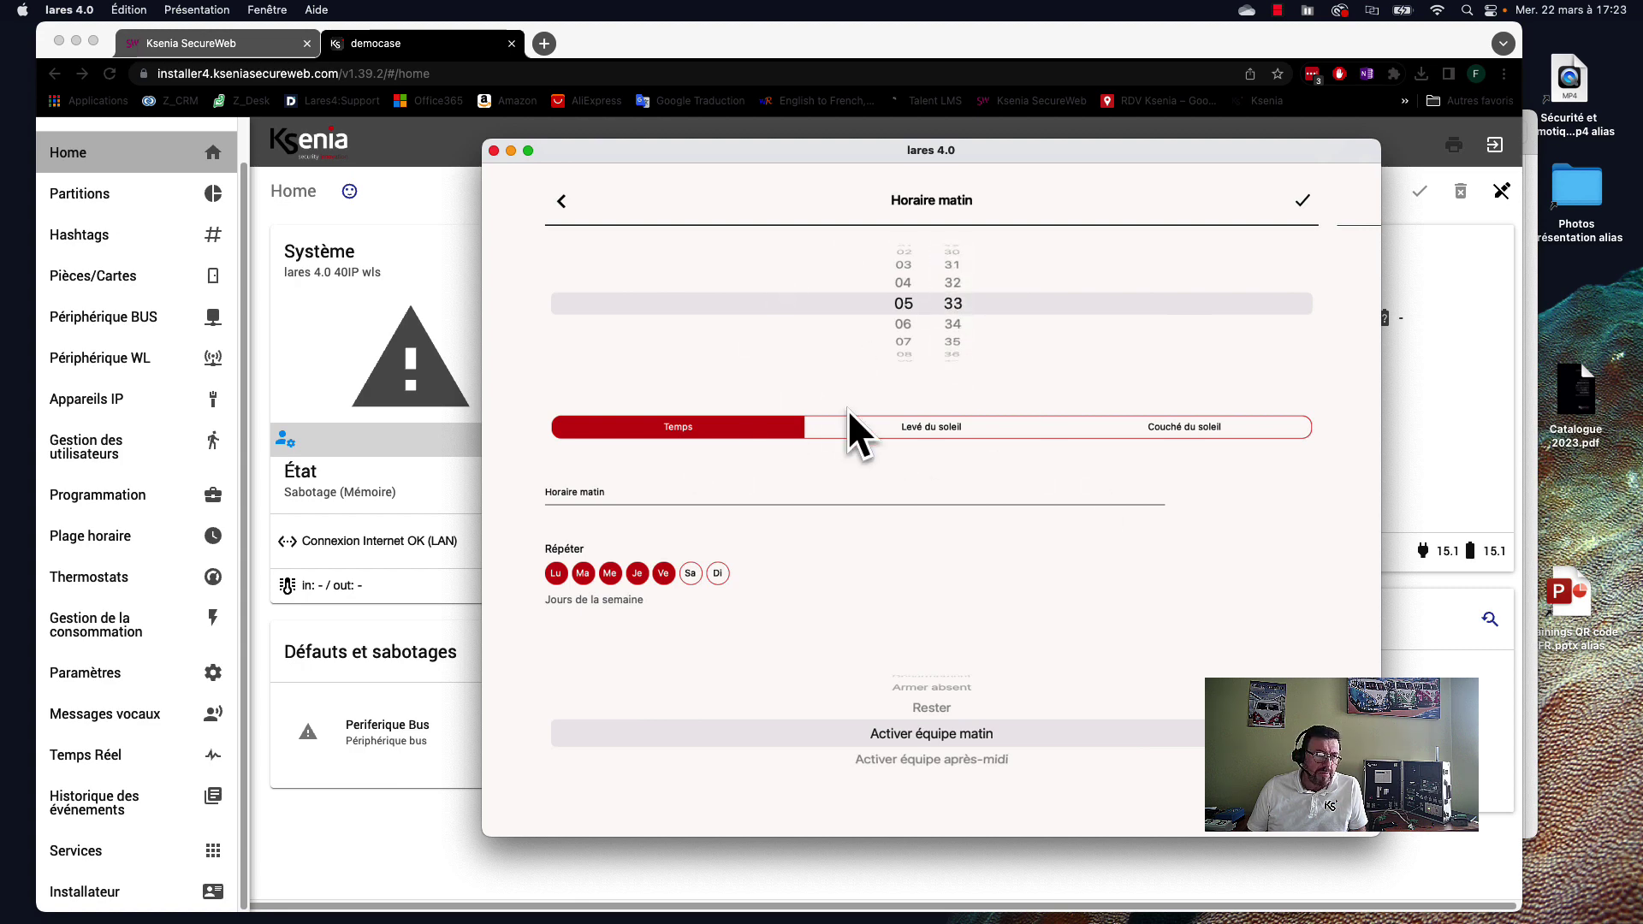
left_click(1302, 200)
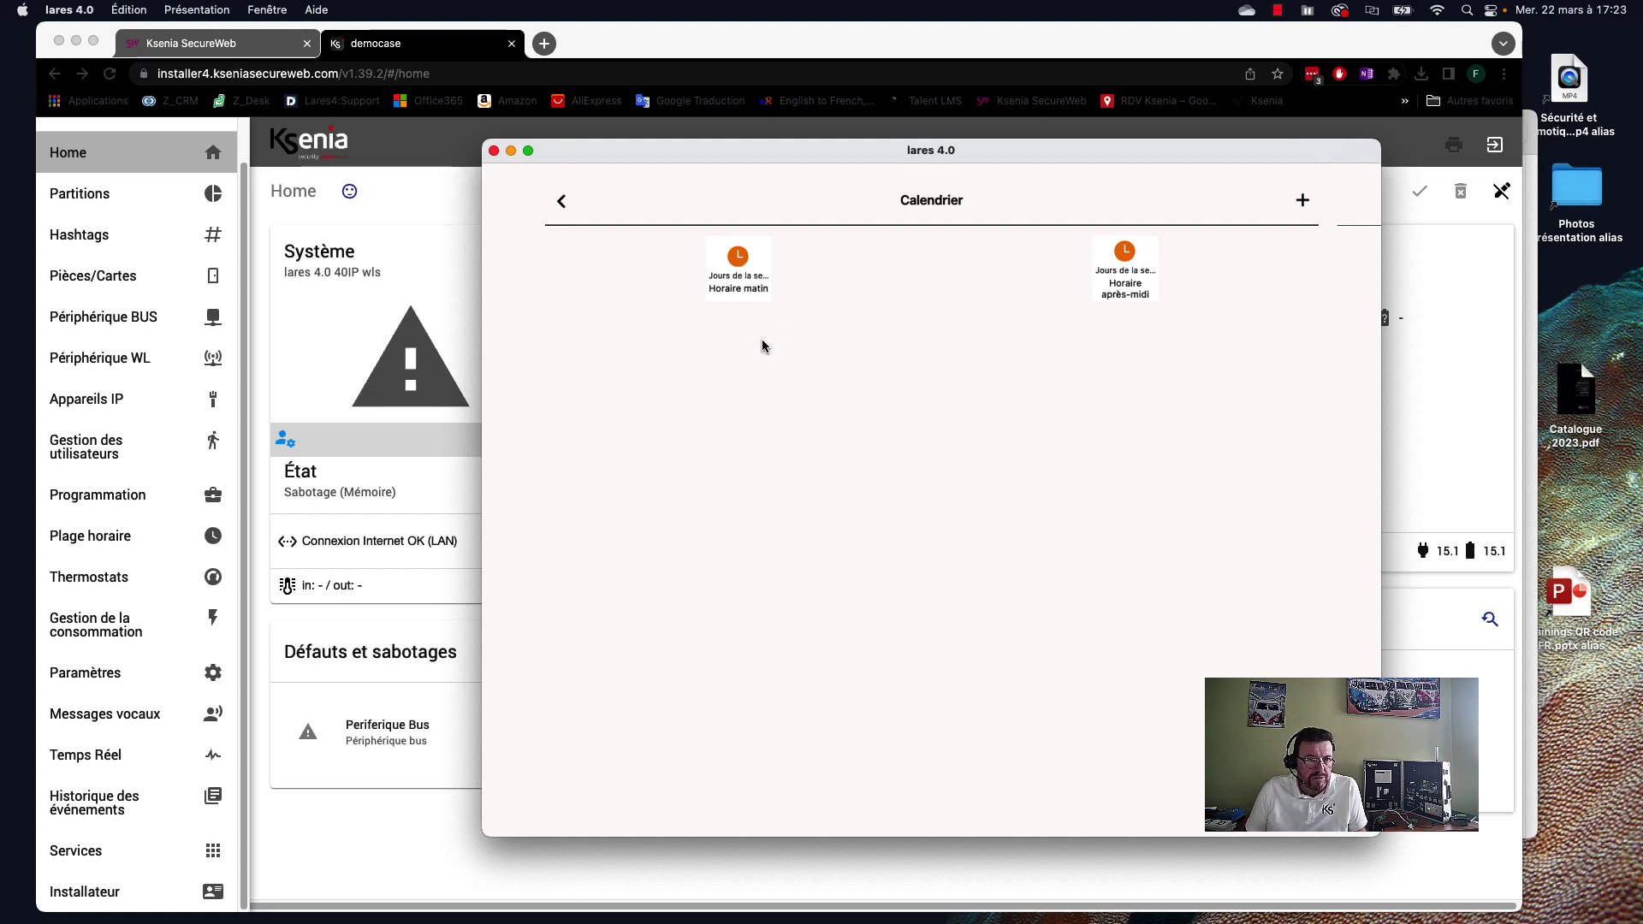
left_click(560, 202)
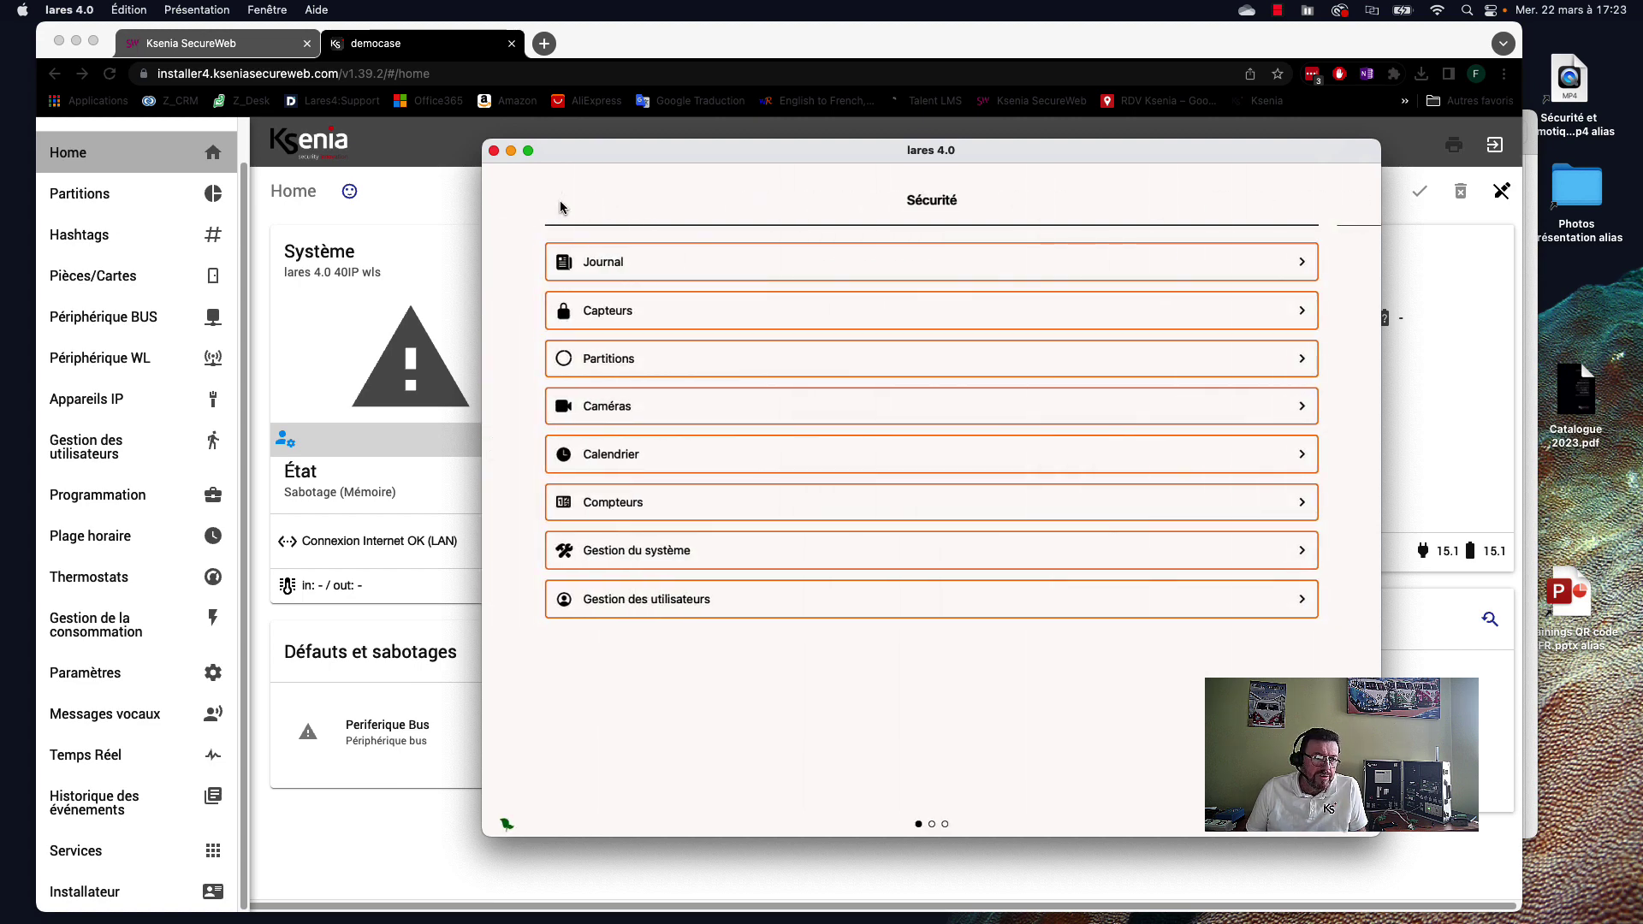
- Add a new custom user under Gestion des utilisateurs with the Profil matin profile
left_click(640, 609)
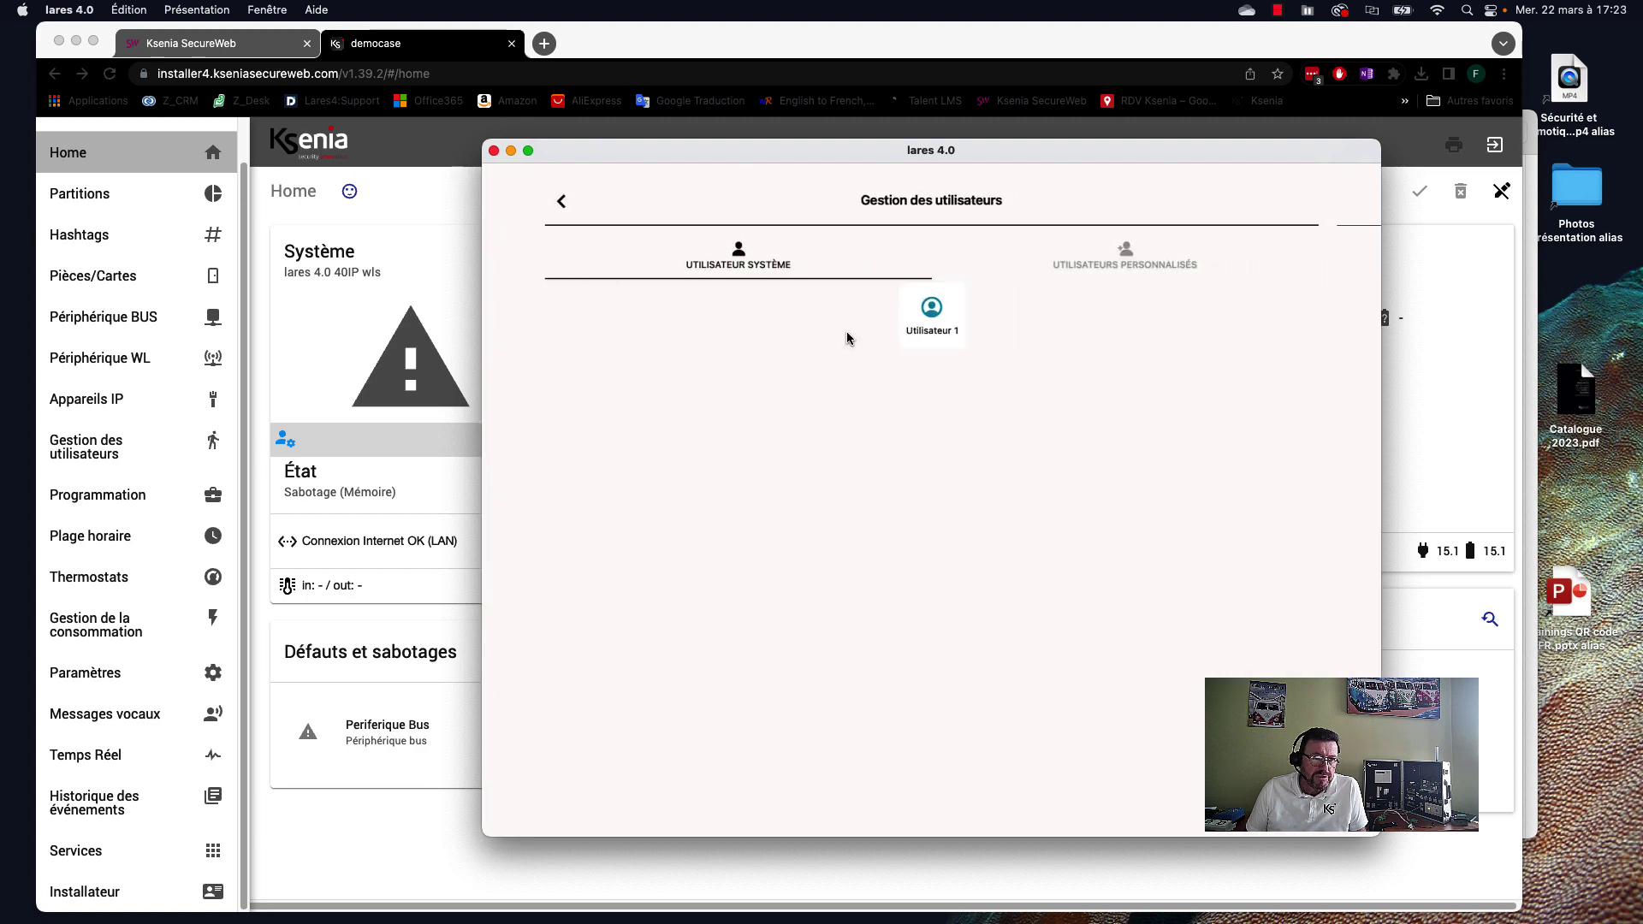
left_click(1121, 267)
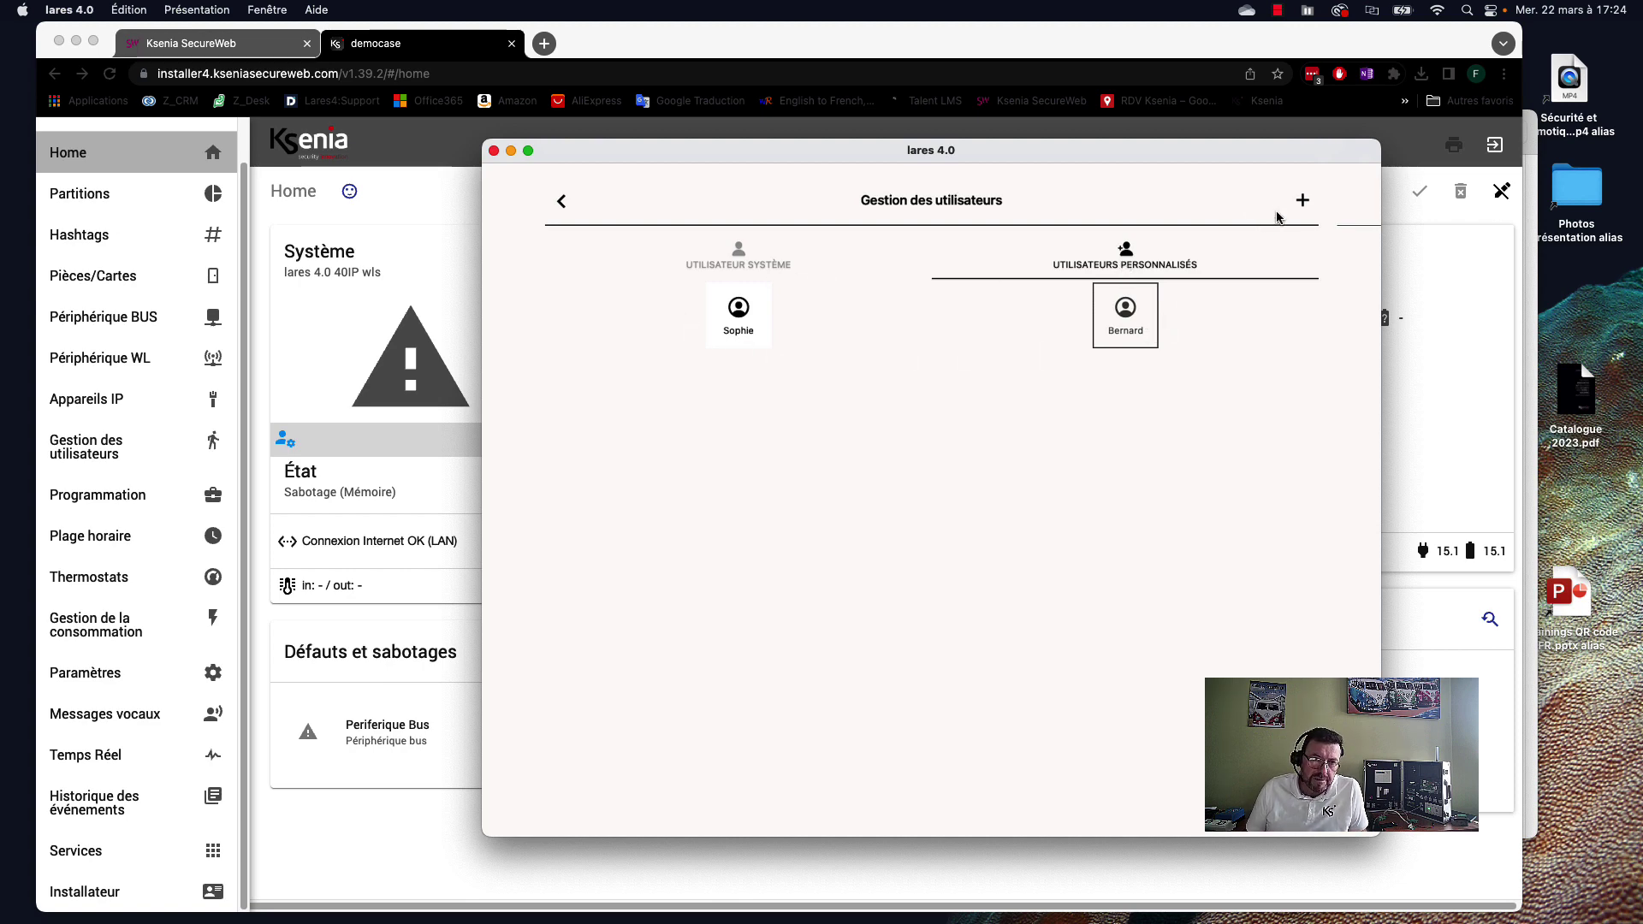
left_click(1303, 202)
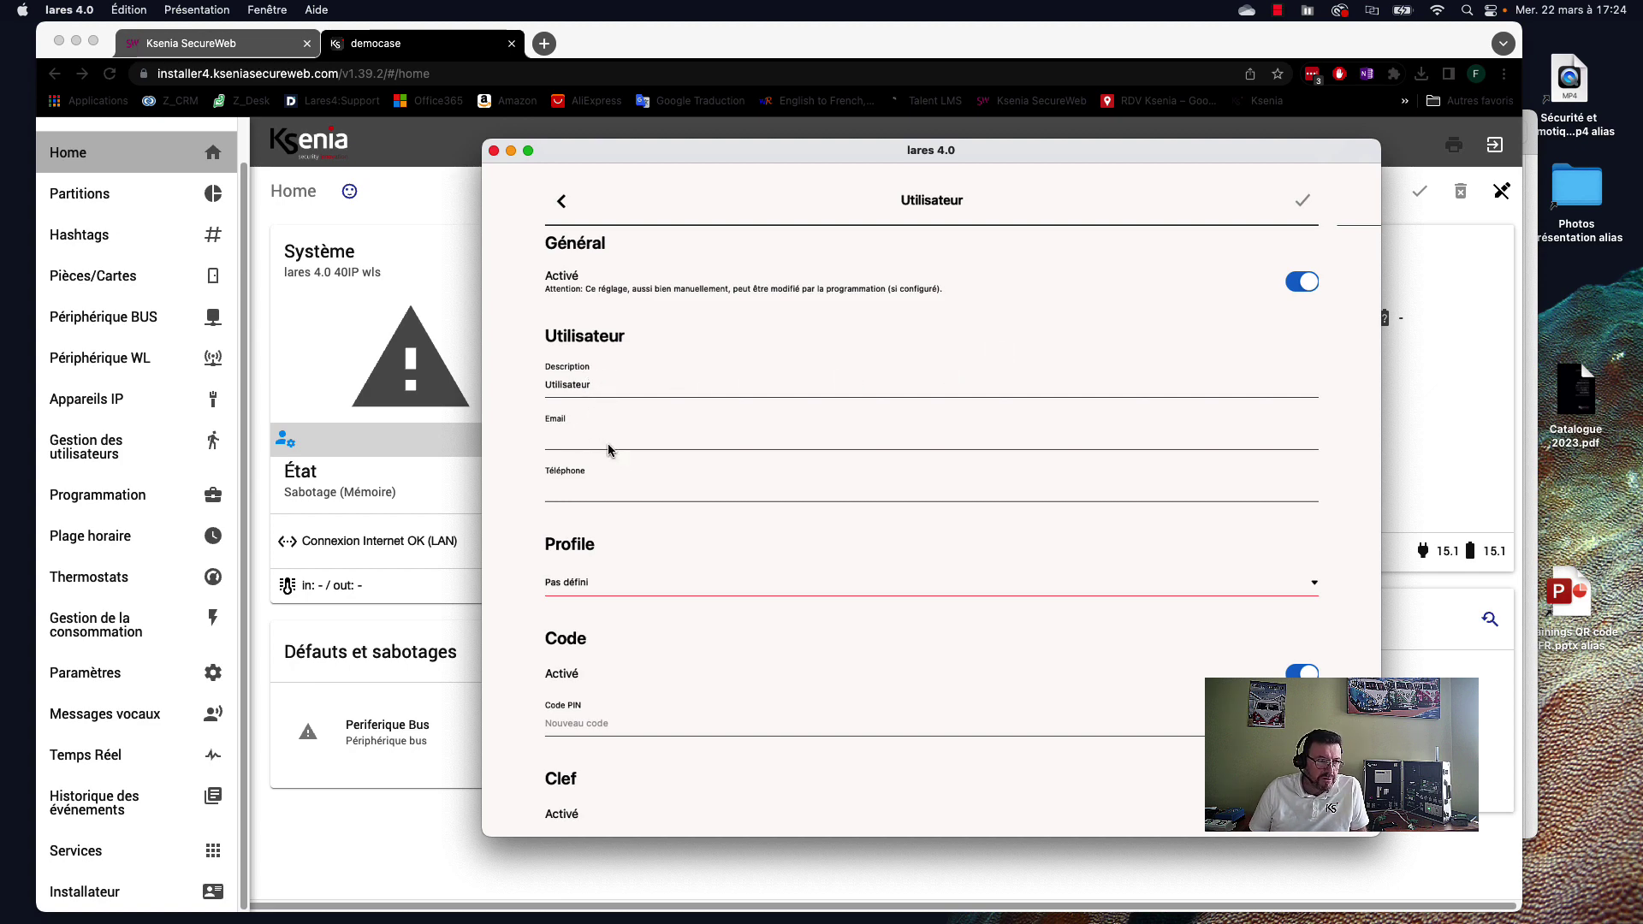
left_click(589, 591)
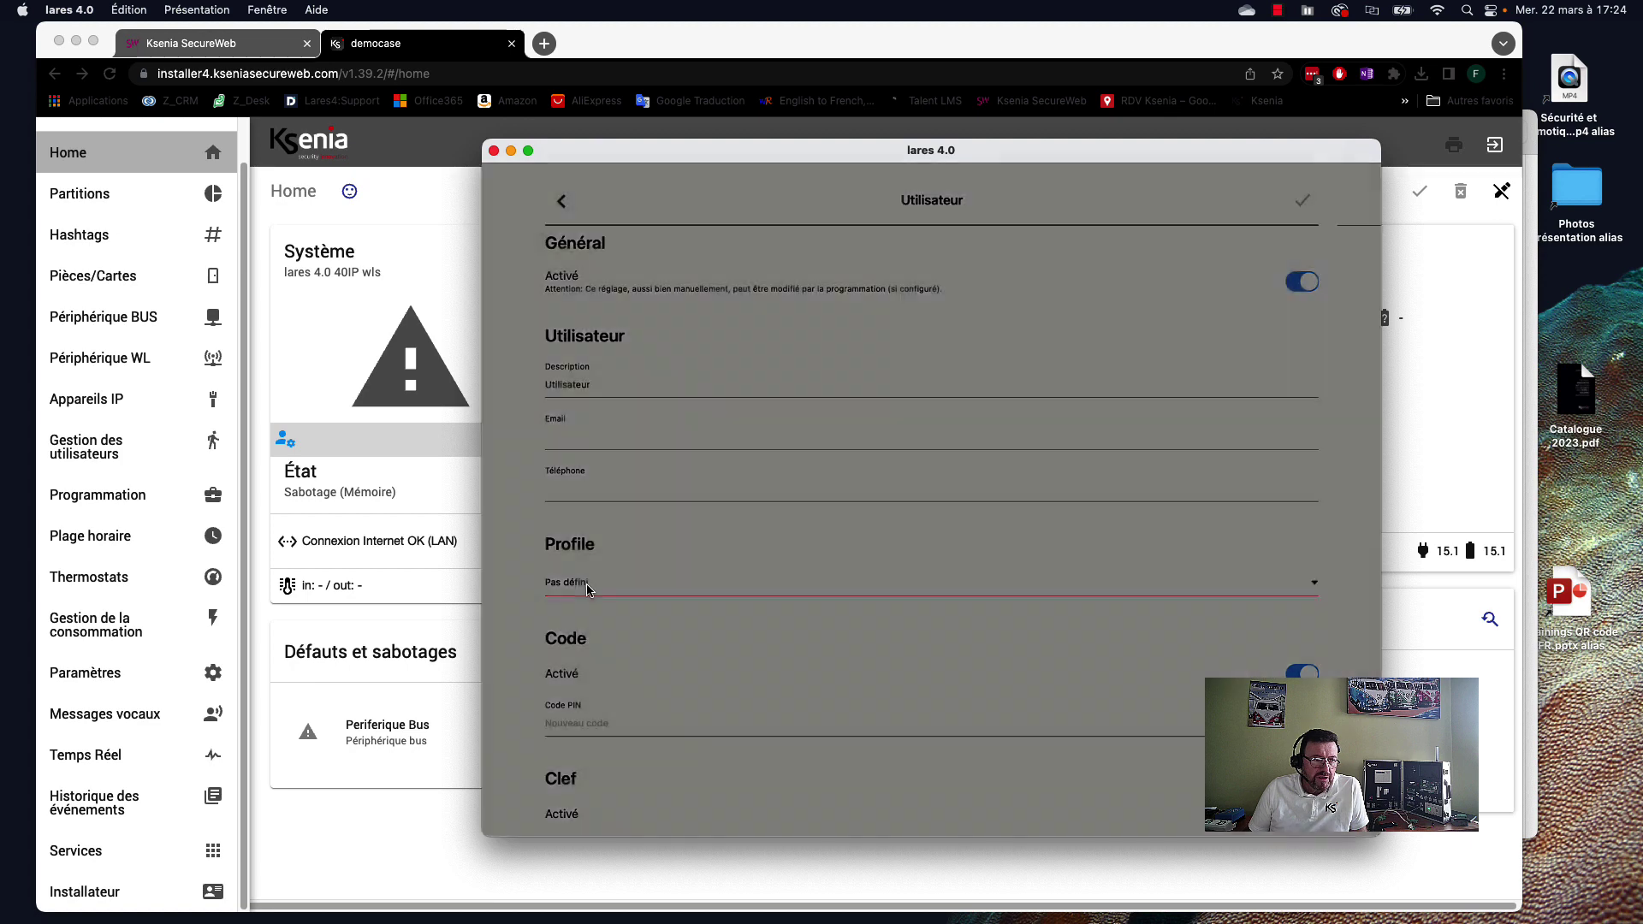
left_click(929, 741)
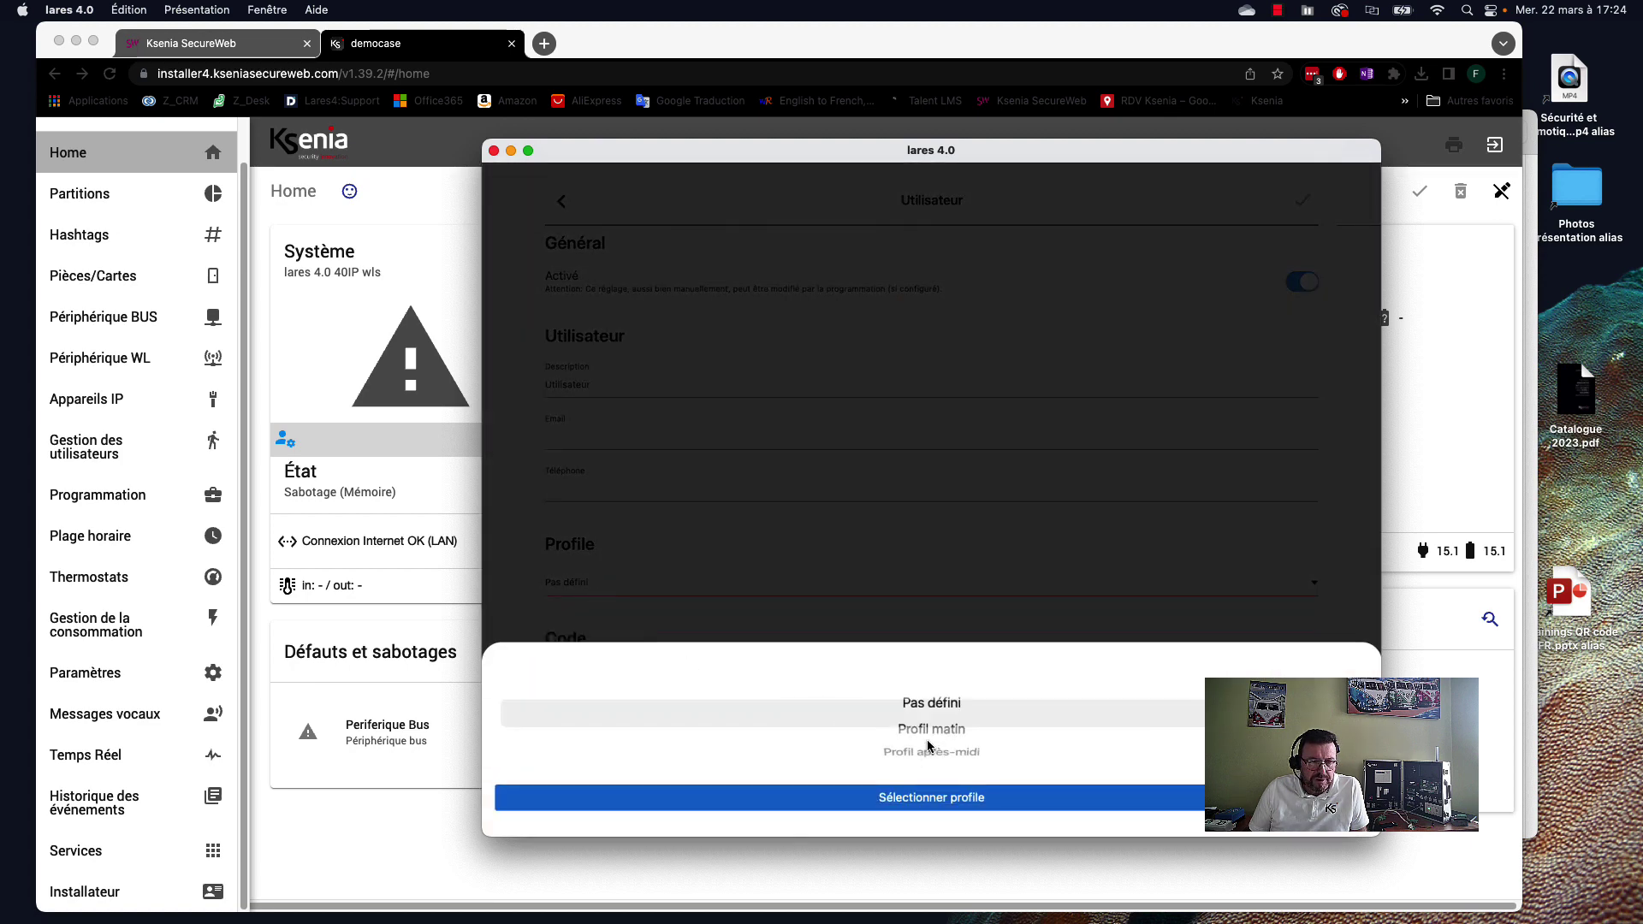
left_click(945, 799)
- Select the user's Clef key field, then close the lares 4.0 window
scroll(770, 582, "down", 2)
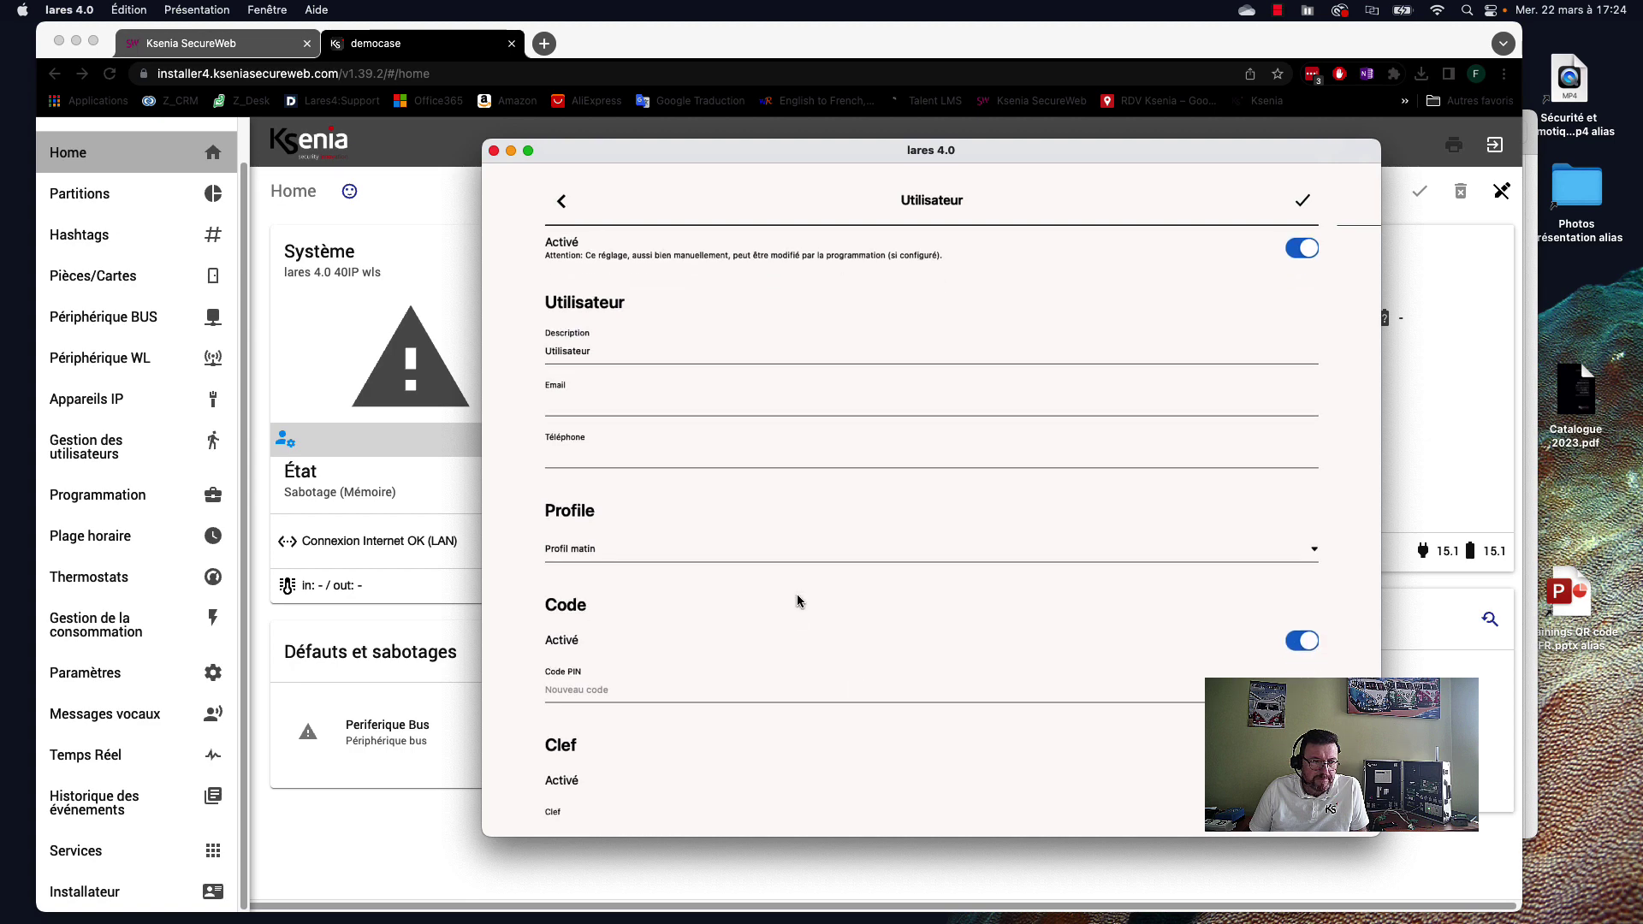
scroll(797, 601, "down", 1)
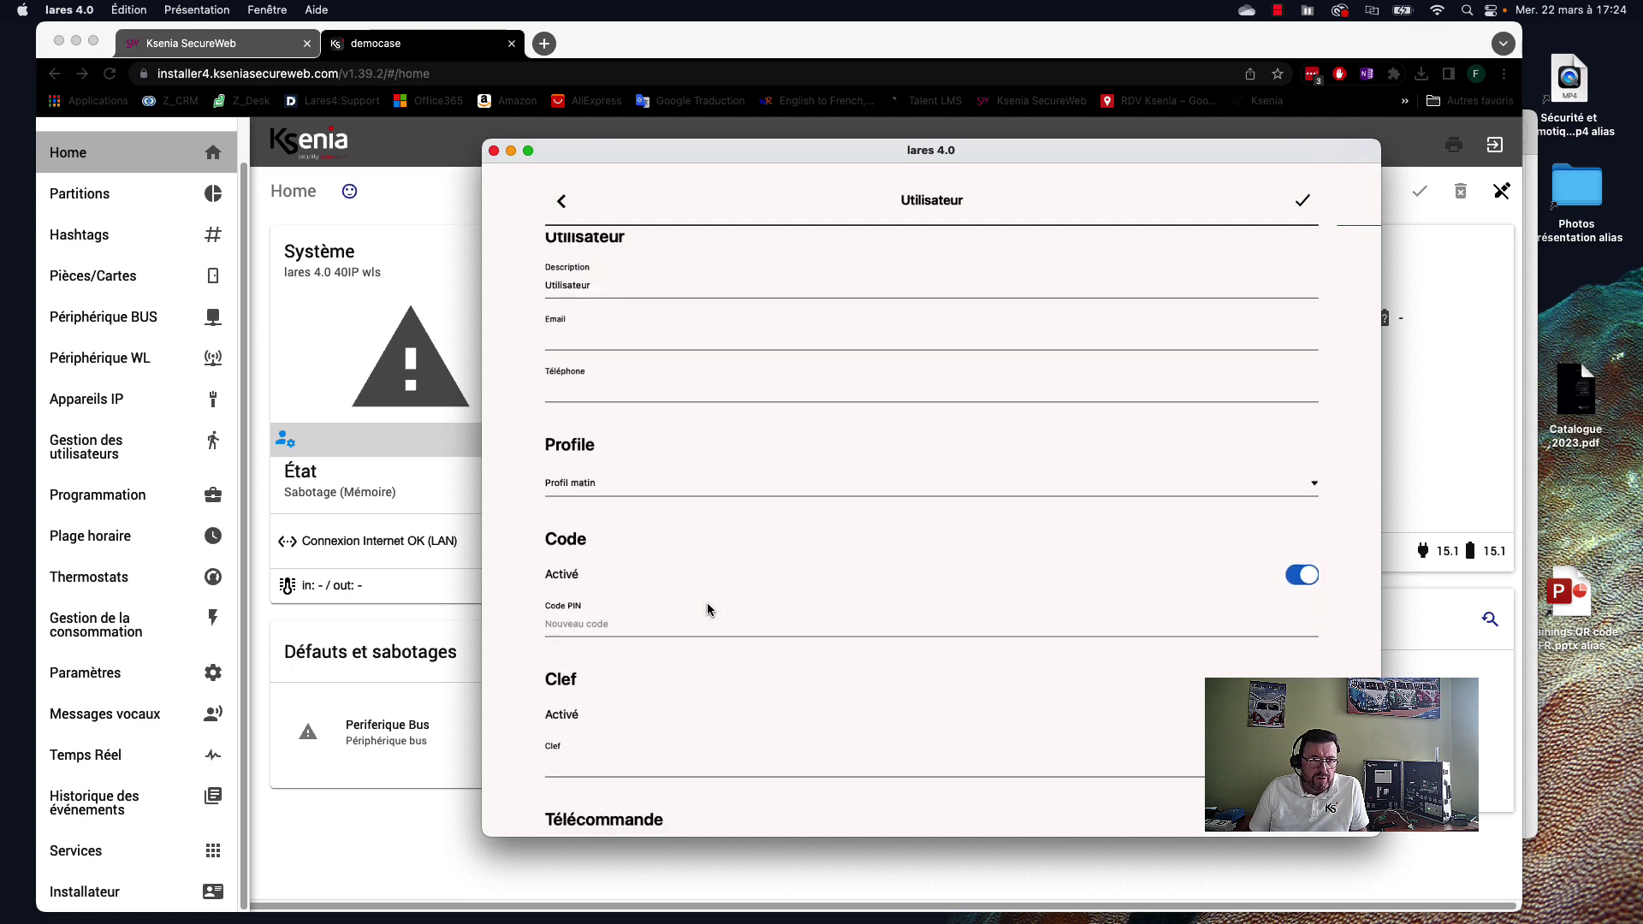
scroll(739, 586, "down", 2)
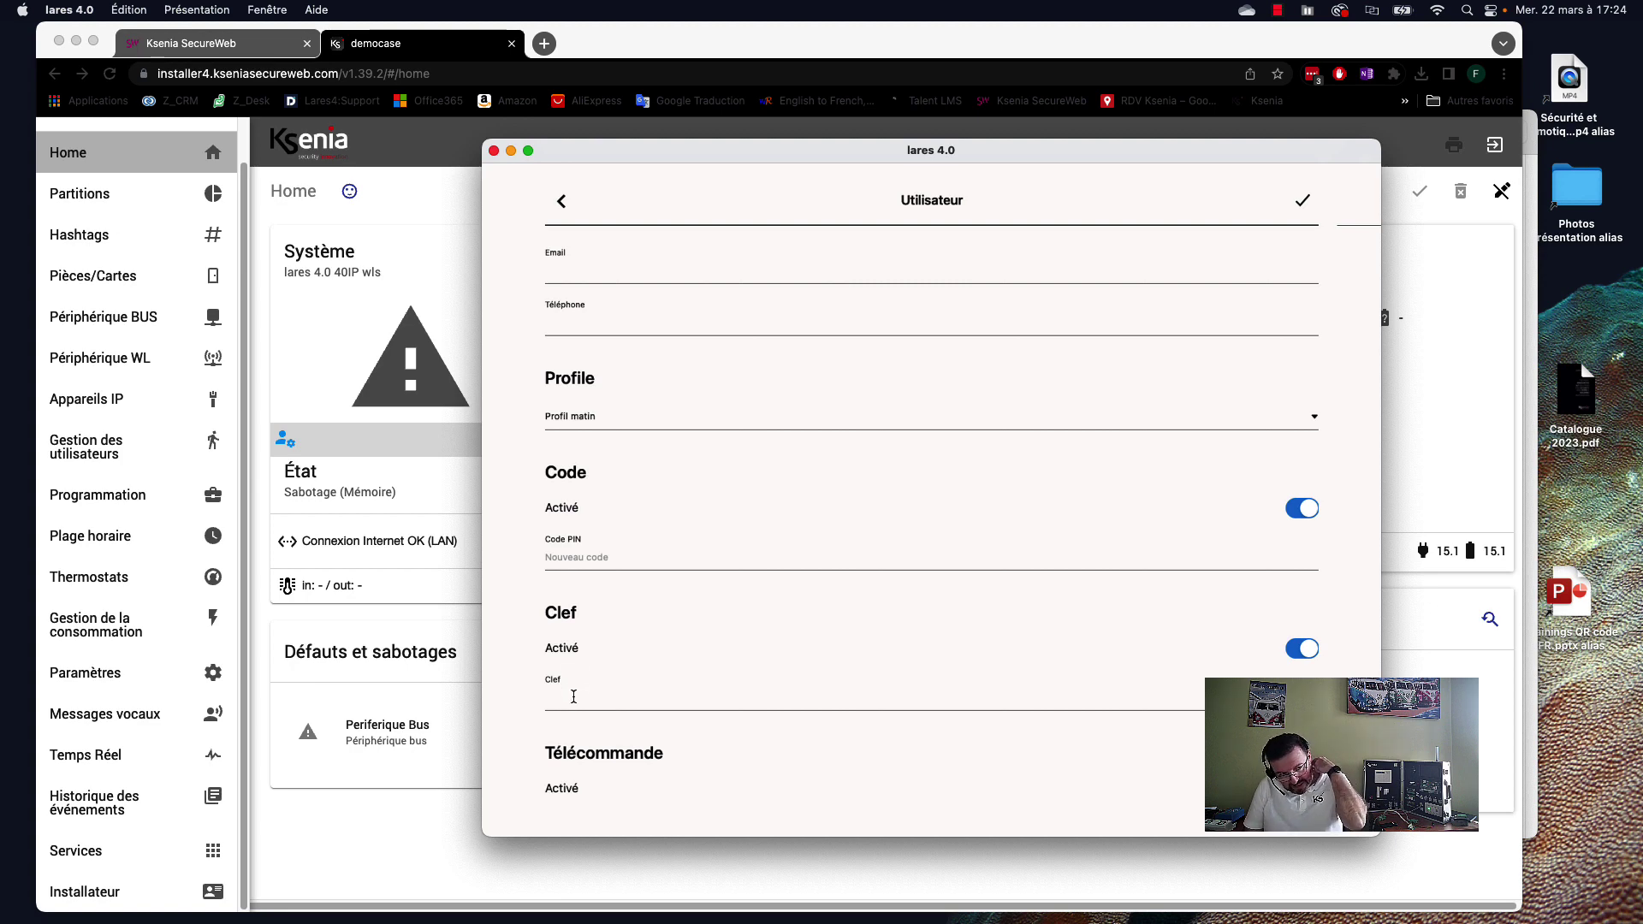
left_click(612, 702)
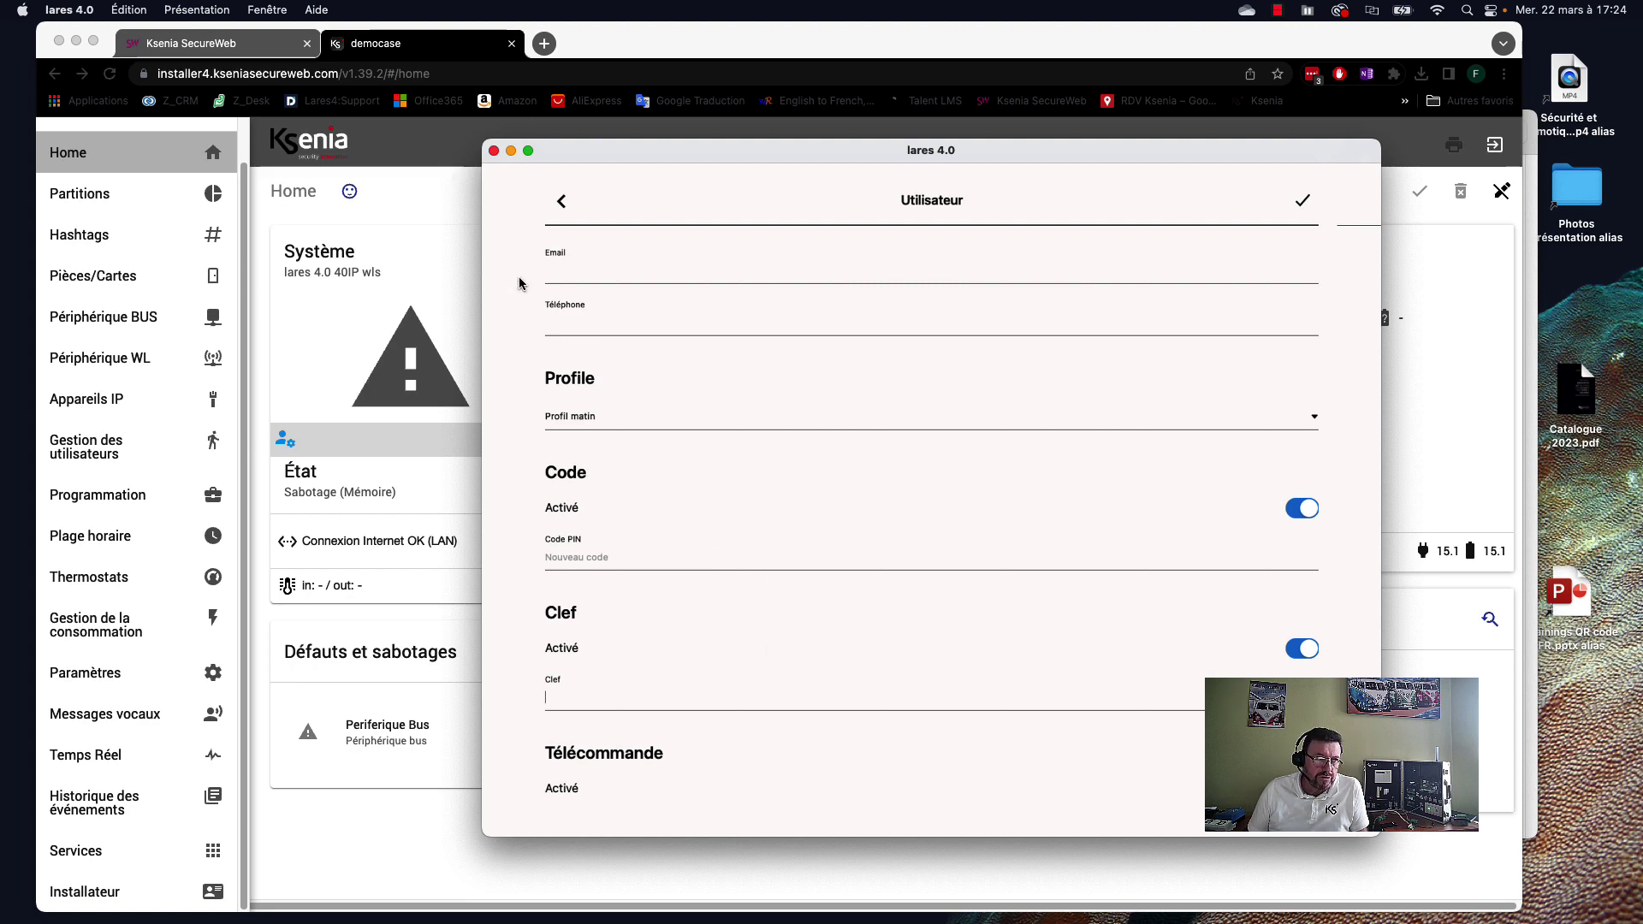
left_click(494, 152)
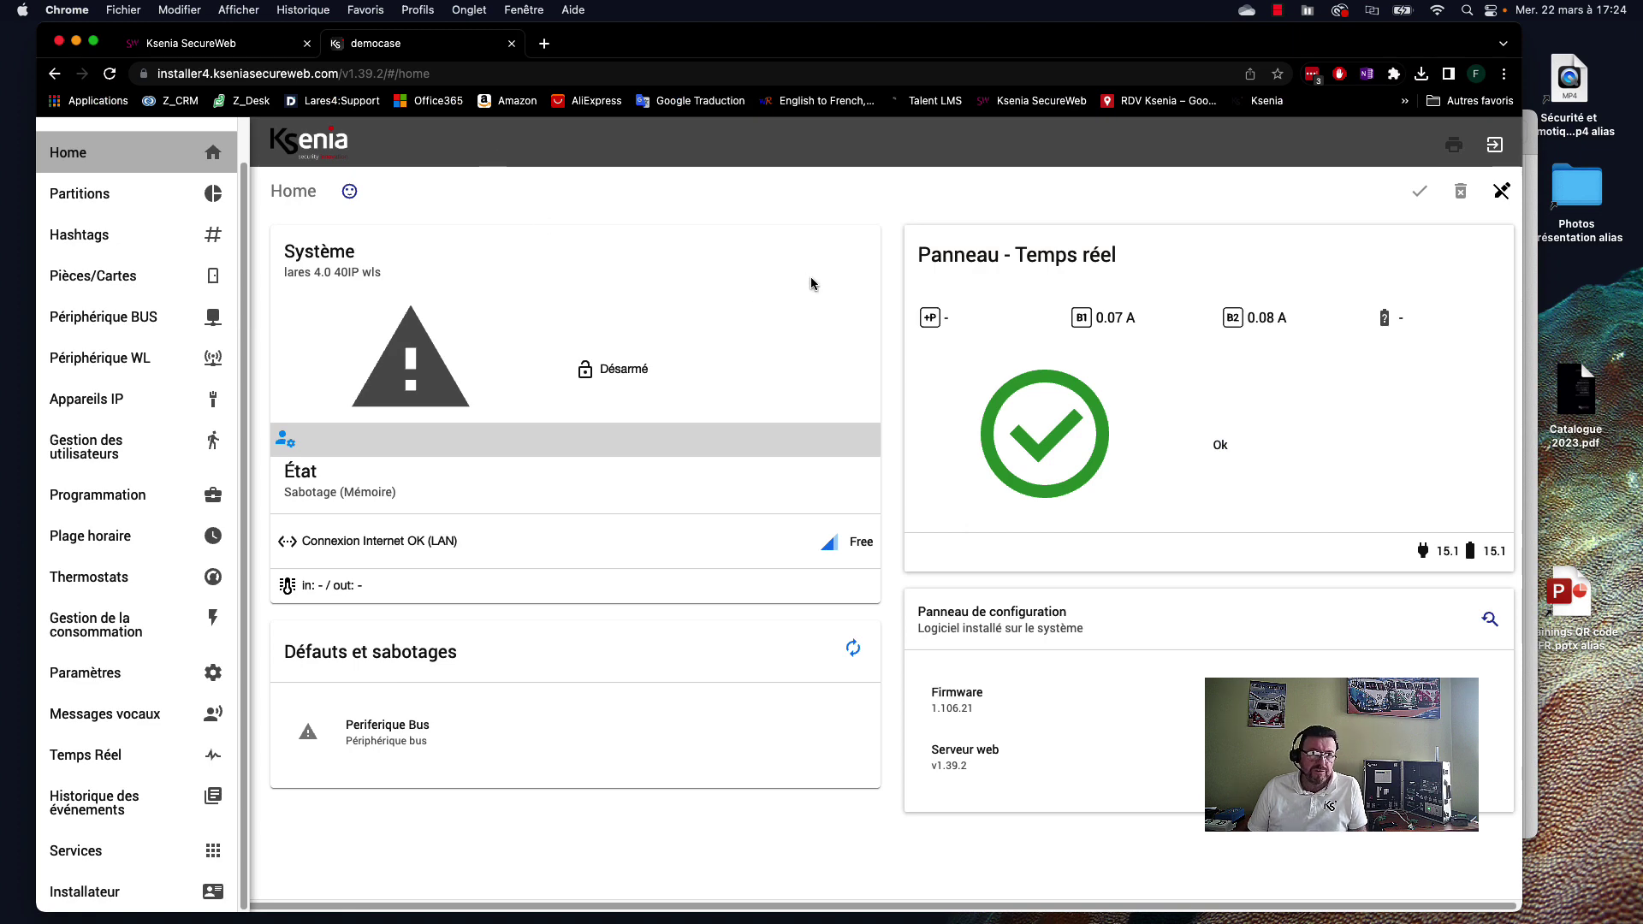